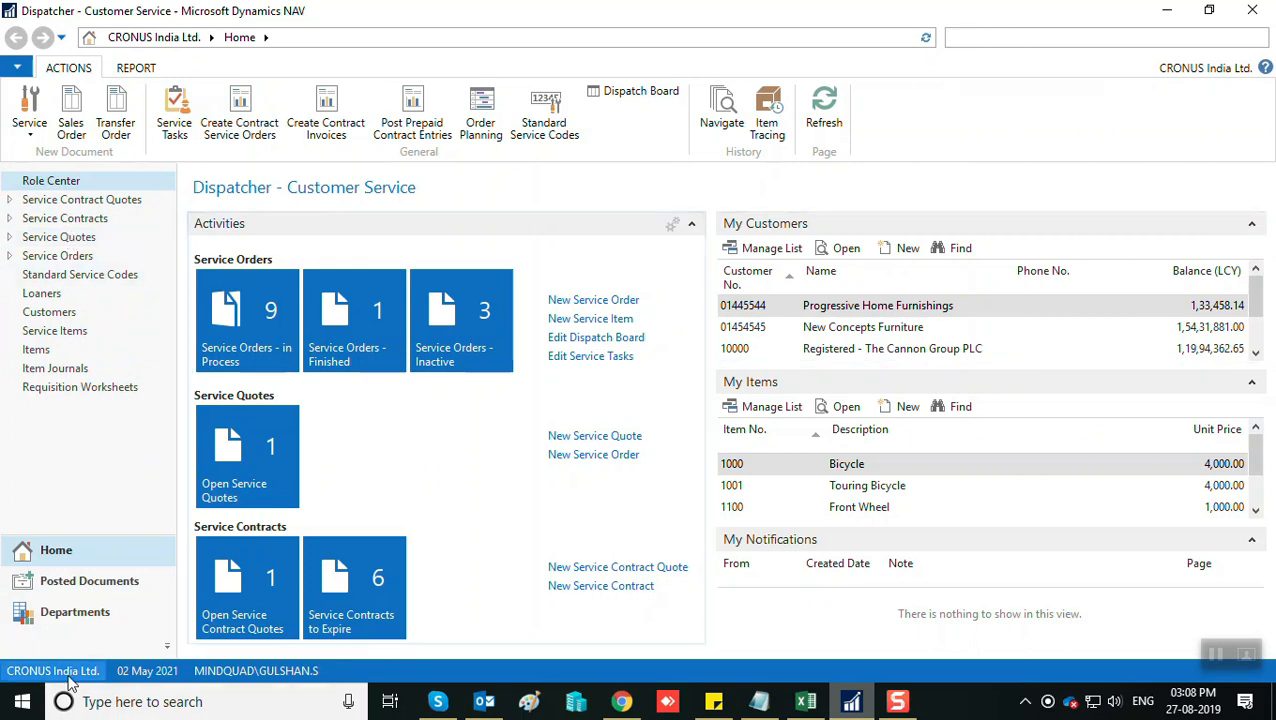
Open the Administration page of the Service department and look over its setup links.
left_click(83, 608)
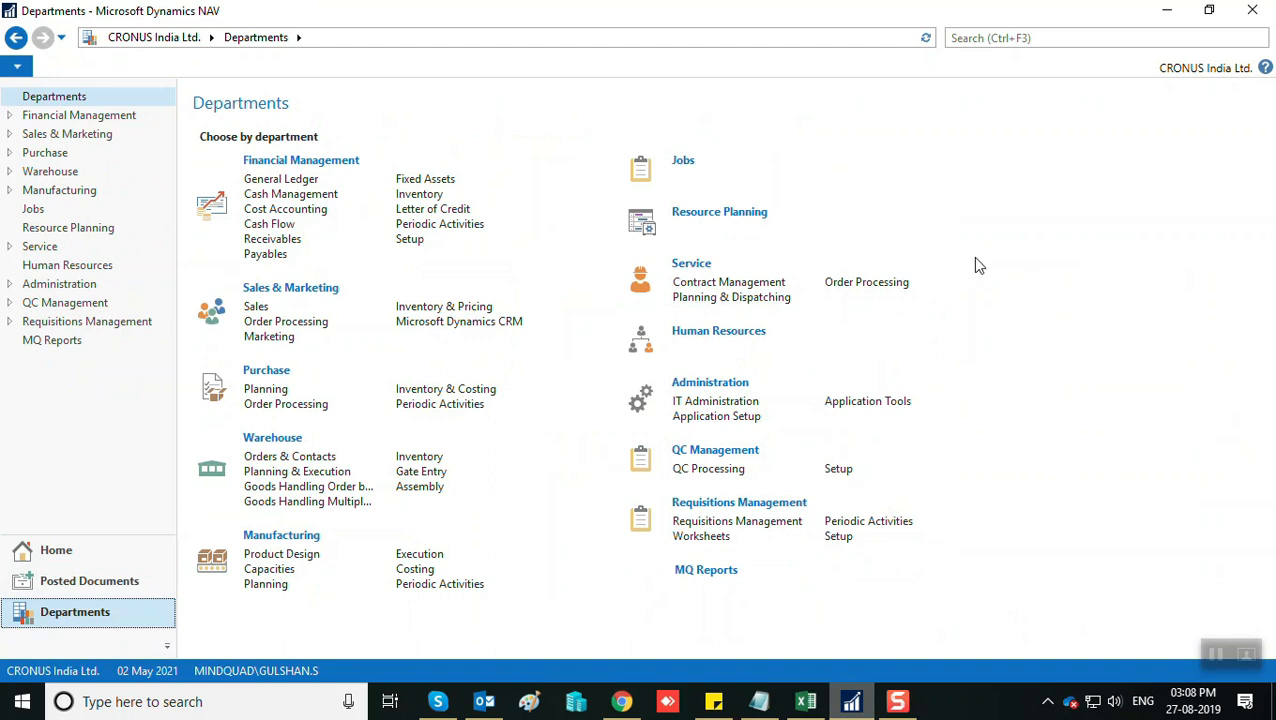
left_click(696, 264)
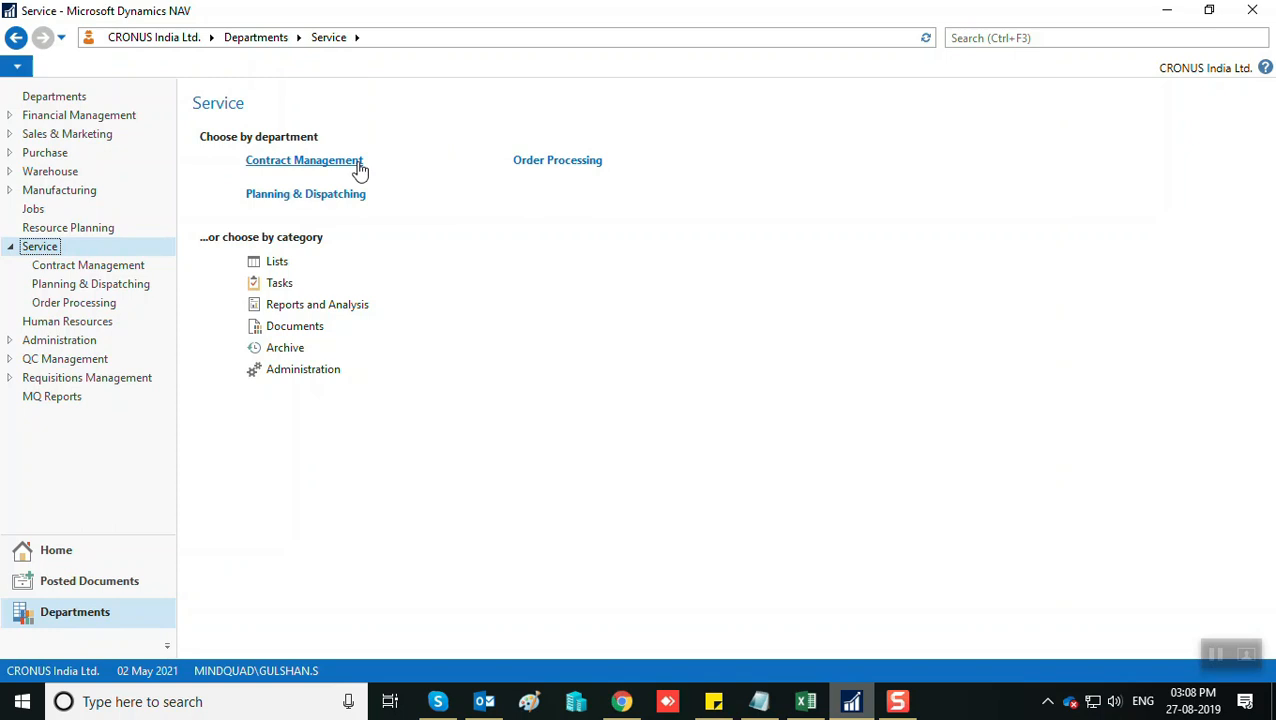
left_click(292, 371)
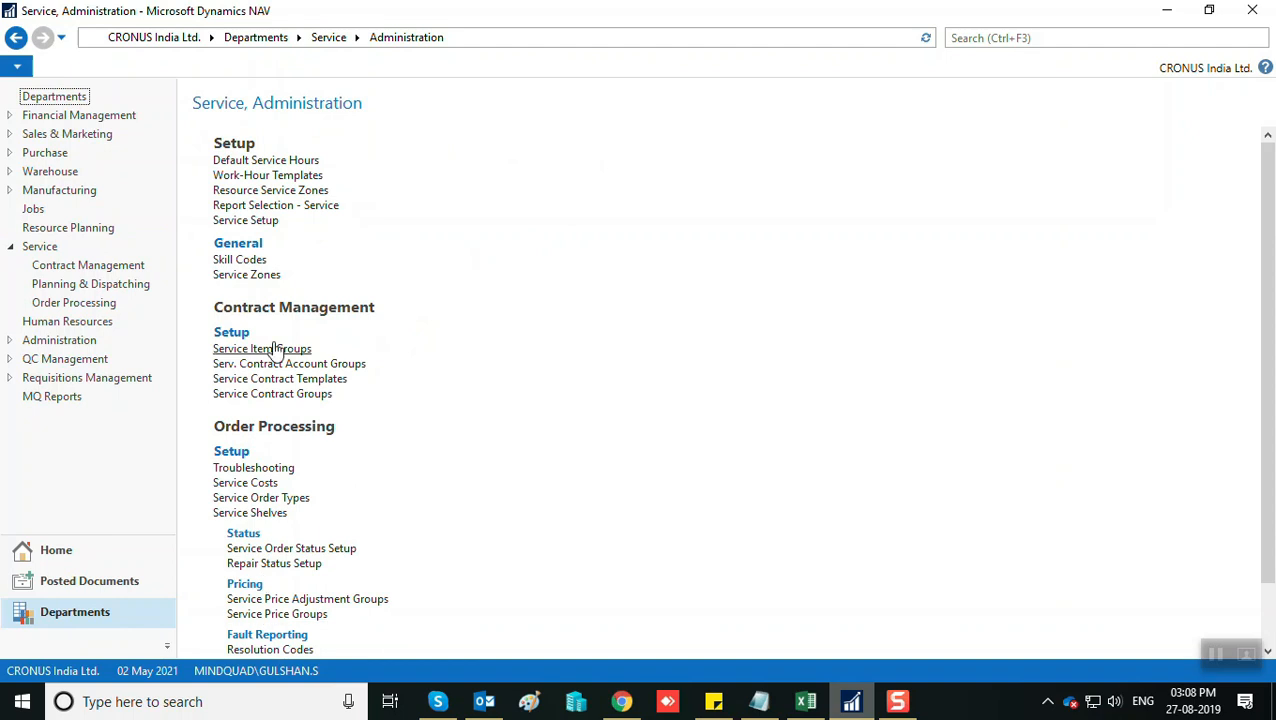
scroll(274, 340, "down", 1)
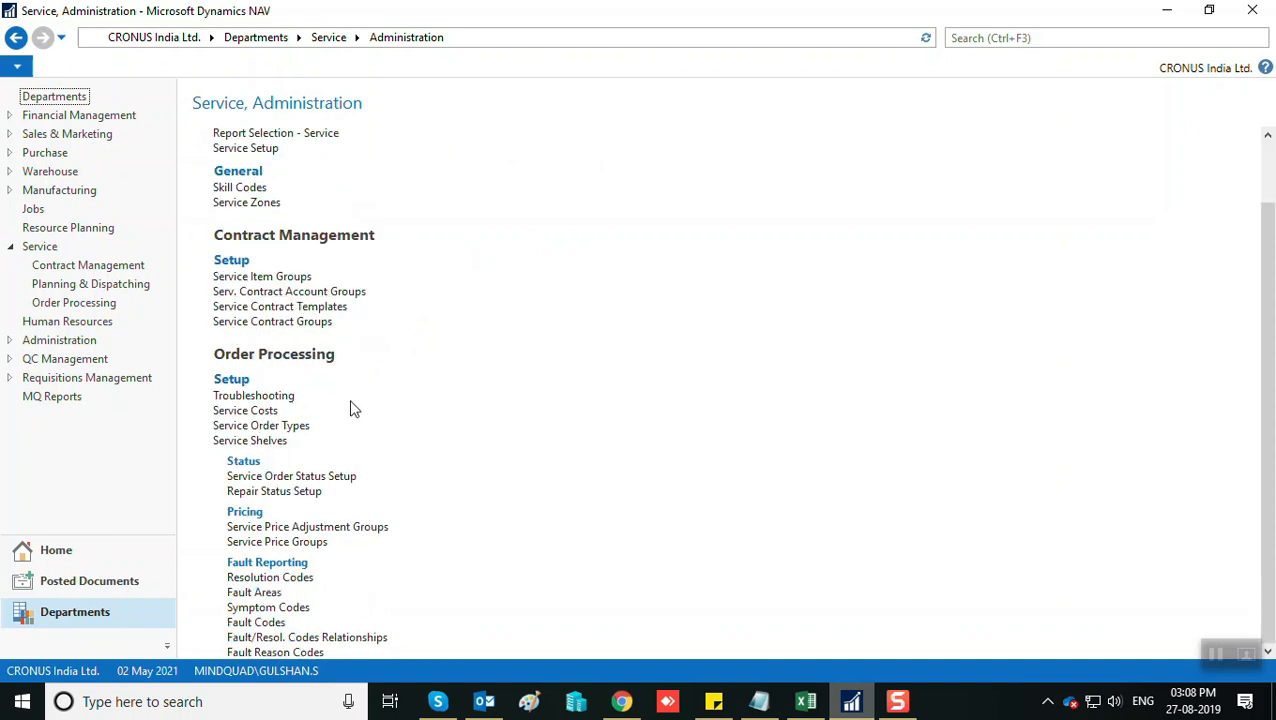
scroll(400, 385, "up", 1)
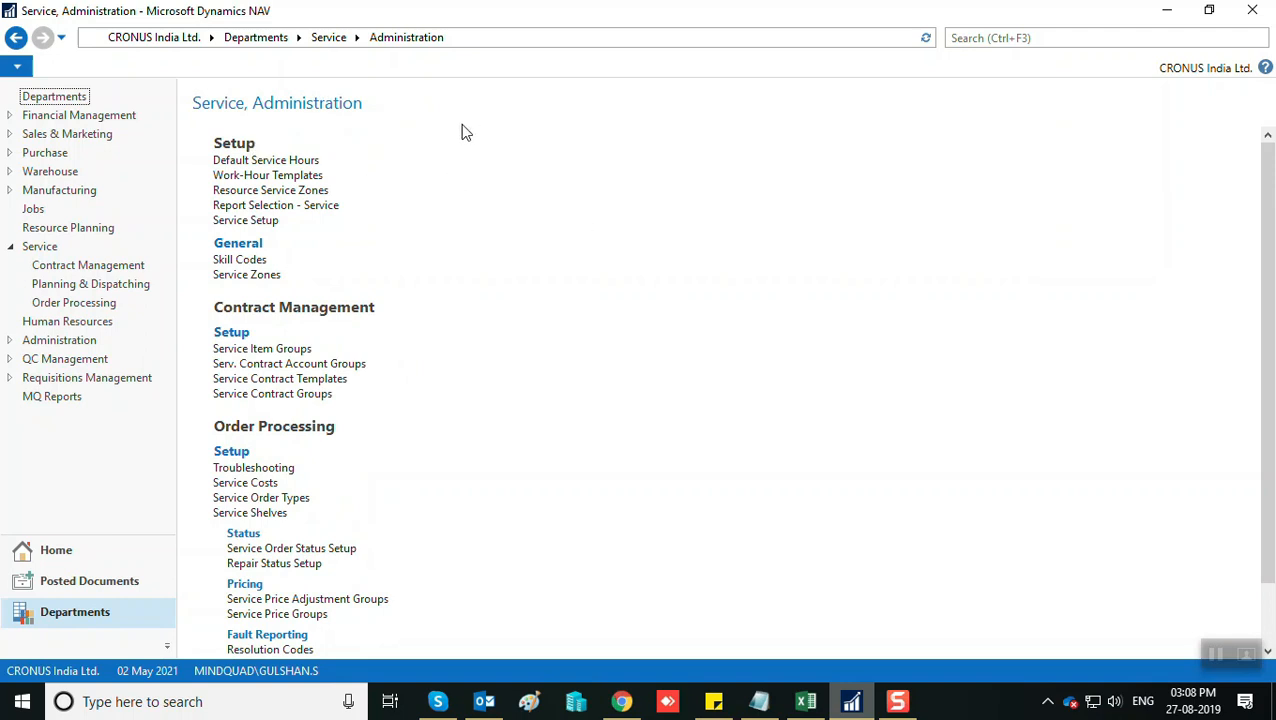
Open Default Service Hours in full size, review the weekday starting and ending times, and close it.
left_click(295, 161)
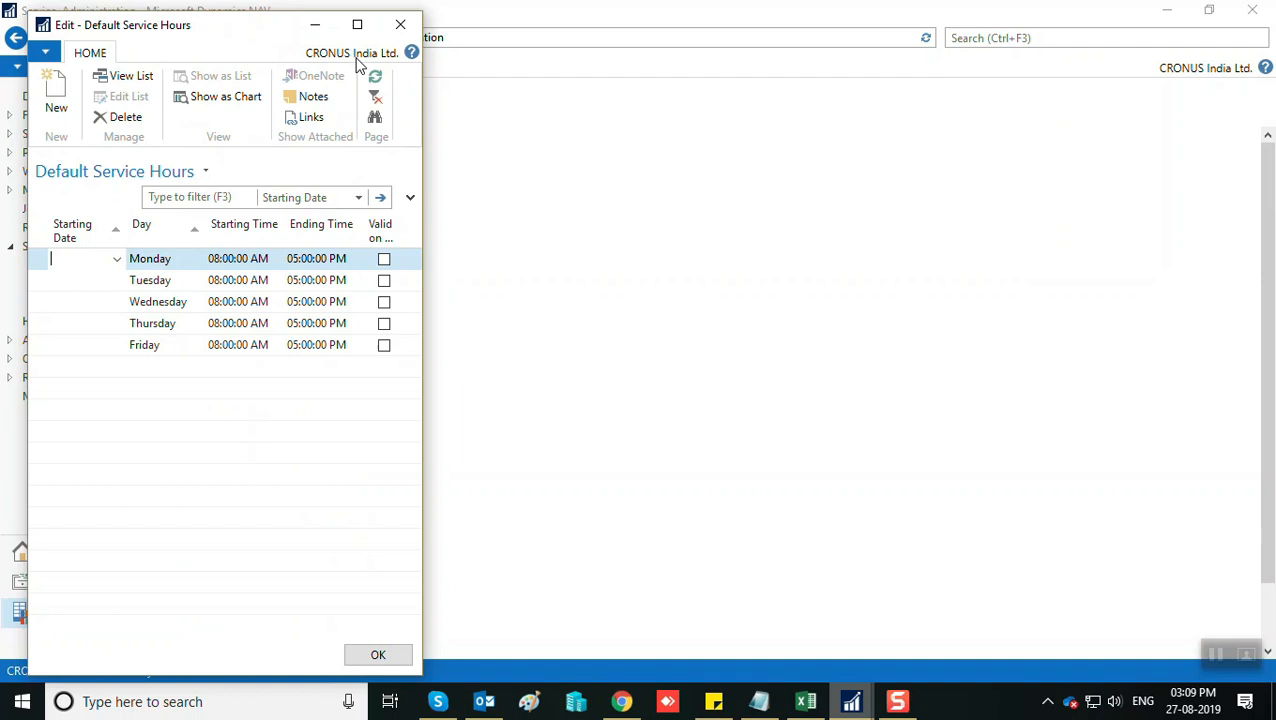
left_click(357, 24)
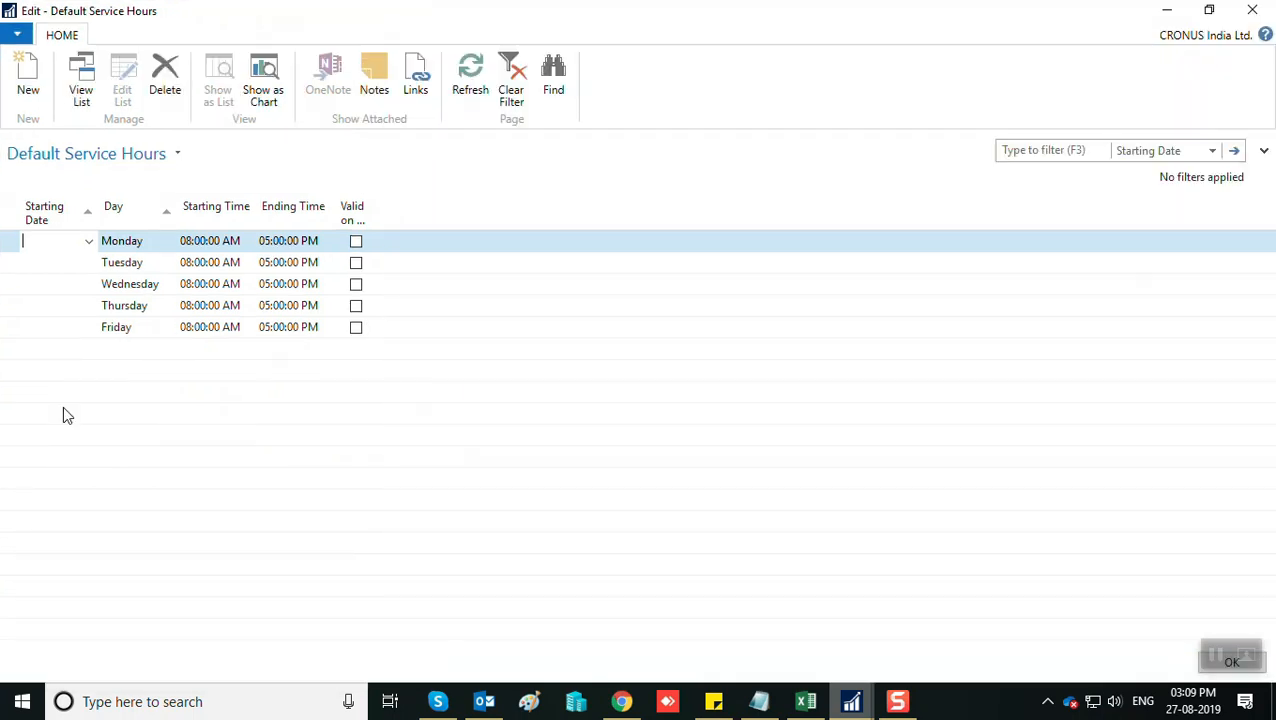
left_click(148, 245)
left_click(186, 246)
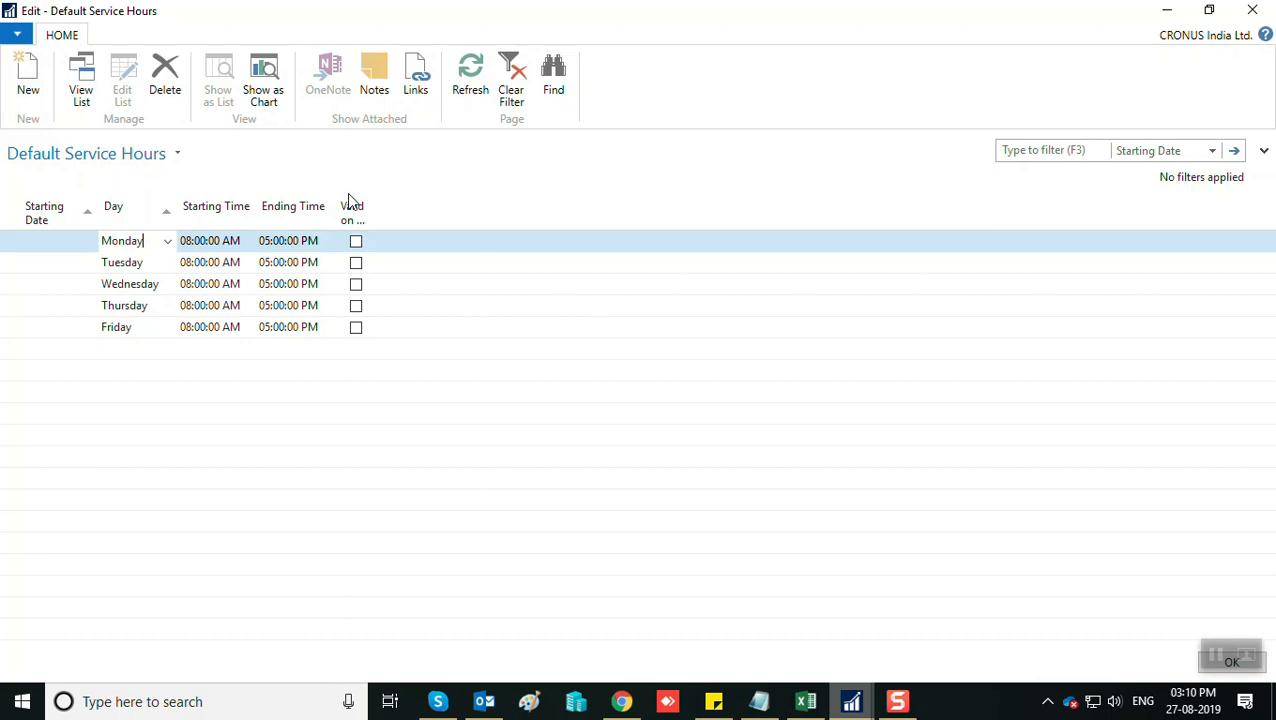
key("Escape")
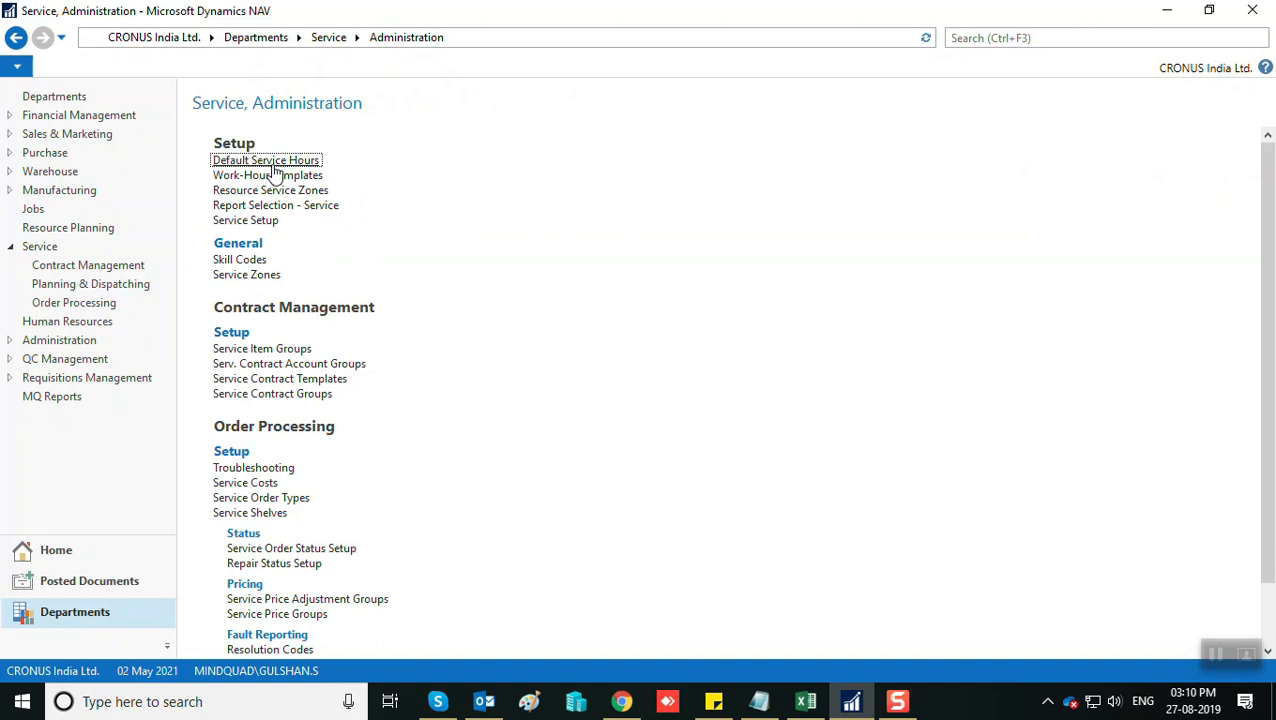
Open Work-Hour Templates in full size, review the daily hours defined for each template, and close it.
left_click(275, 175)
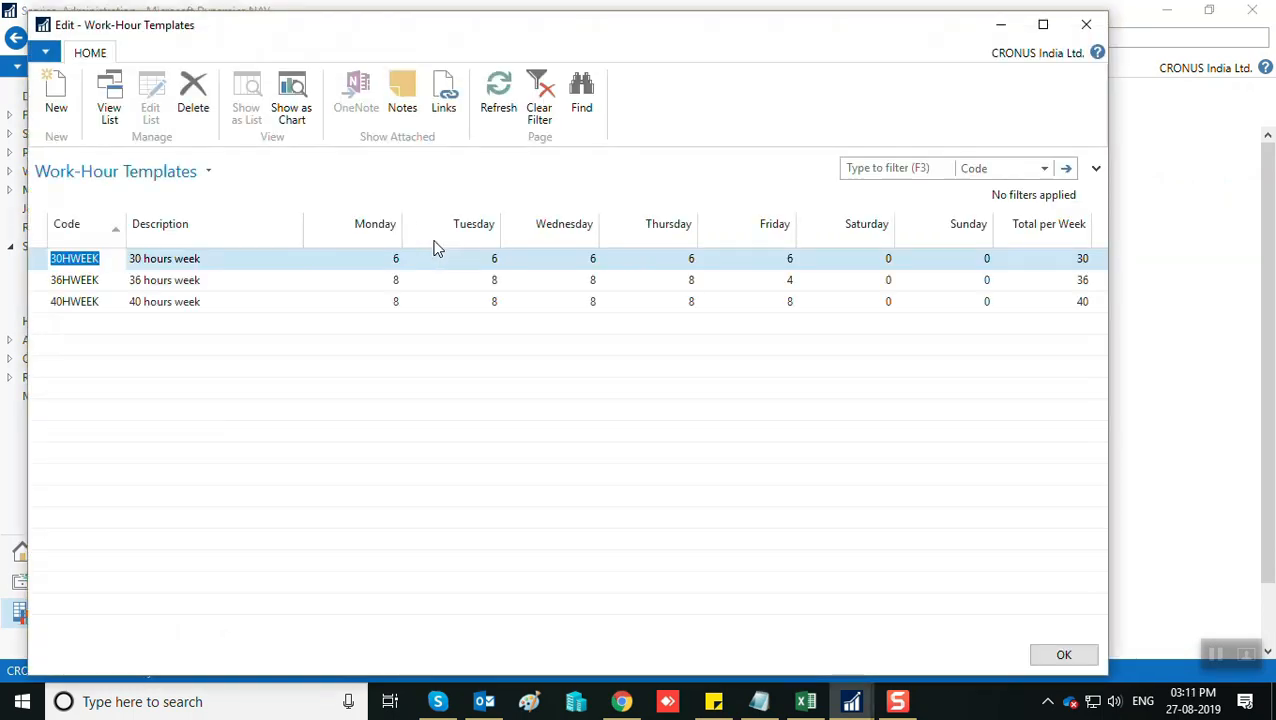
left_click(1043, 24)
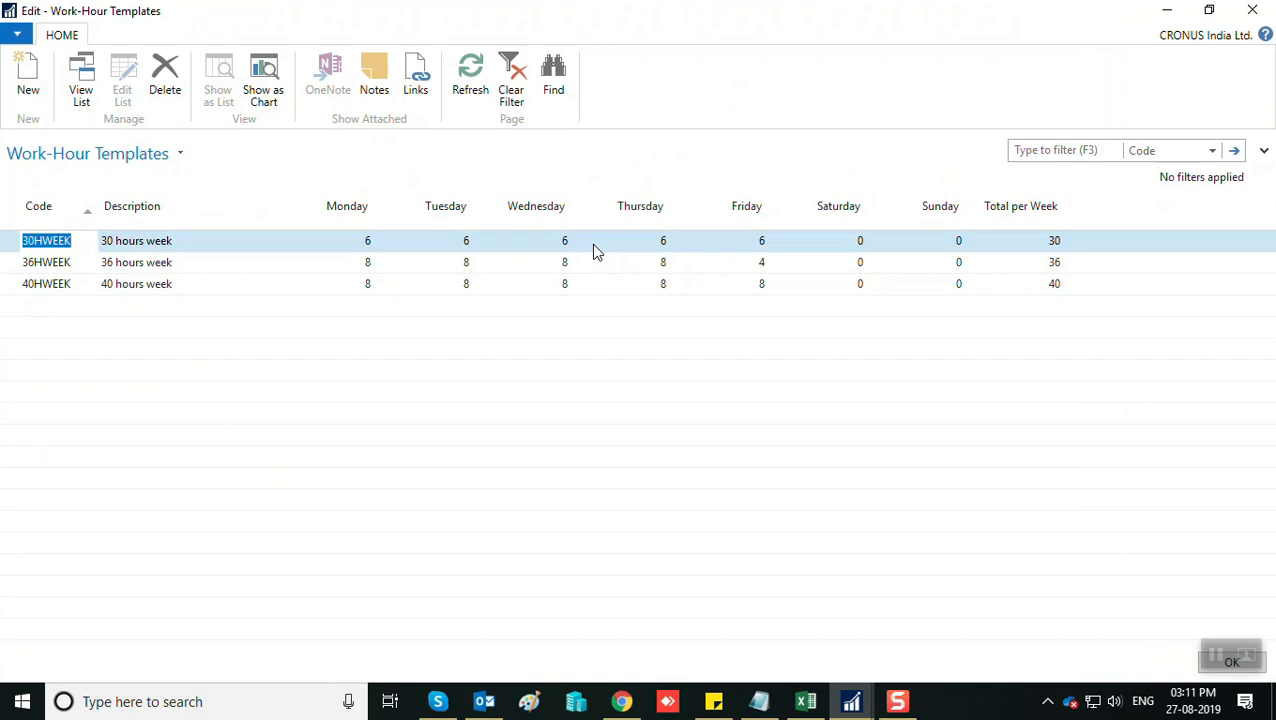
left_click(73, 241)
key("Escape")
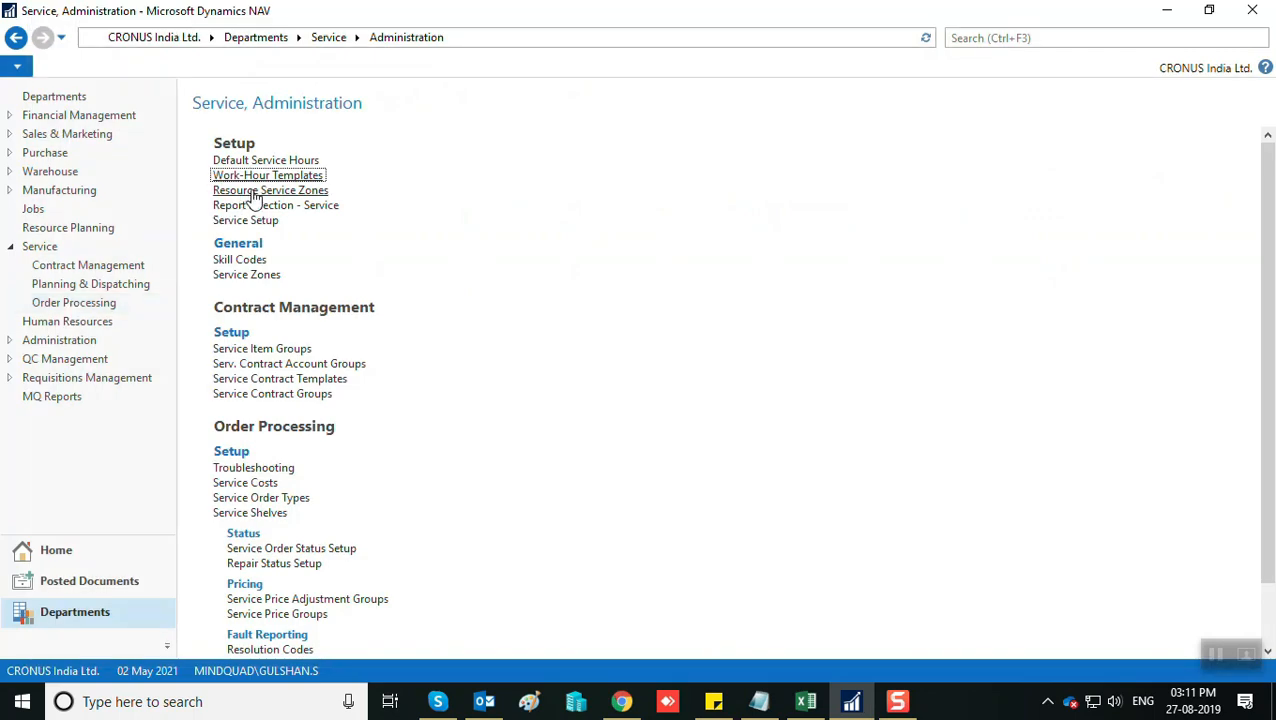
Review the Service Zones list and view the resource service zones assigned to the South zone.
left_click(255, 195)
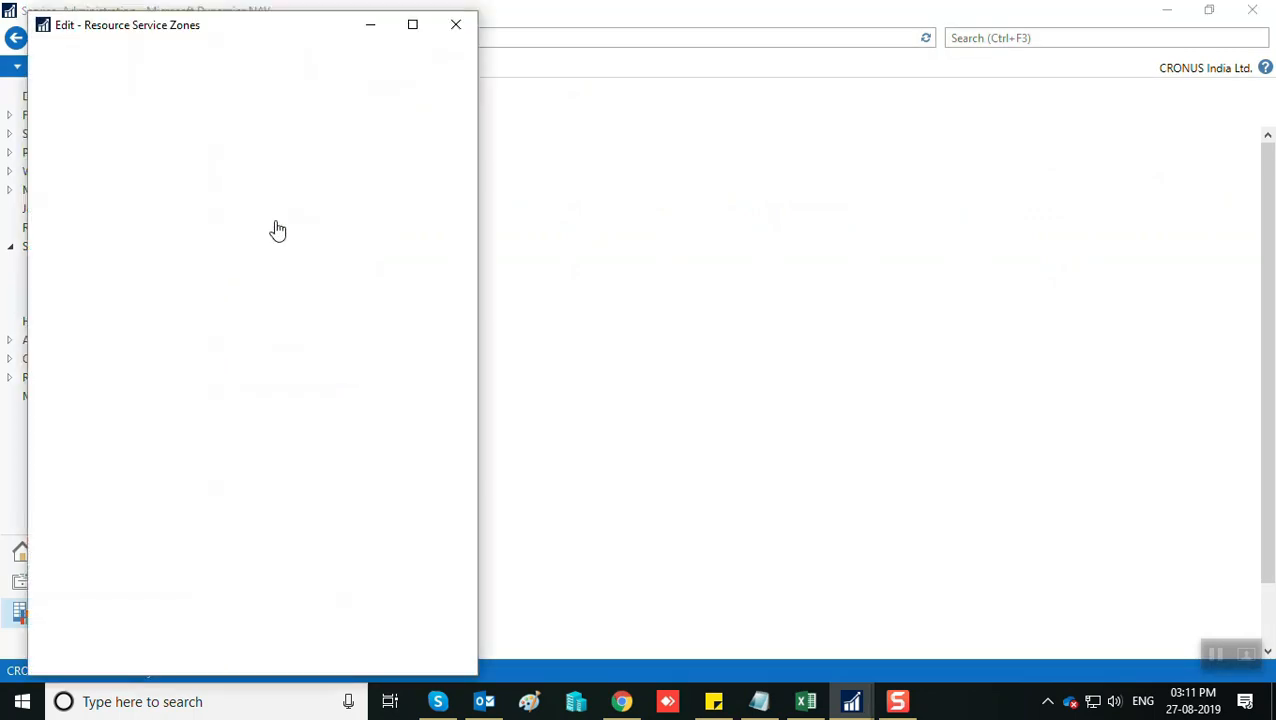
left_click(453, 23)
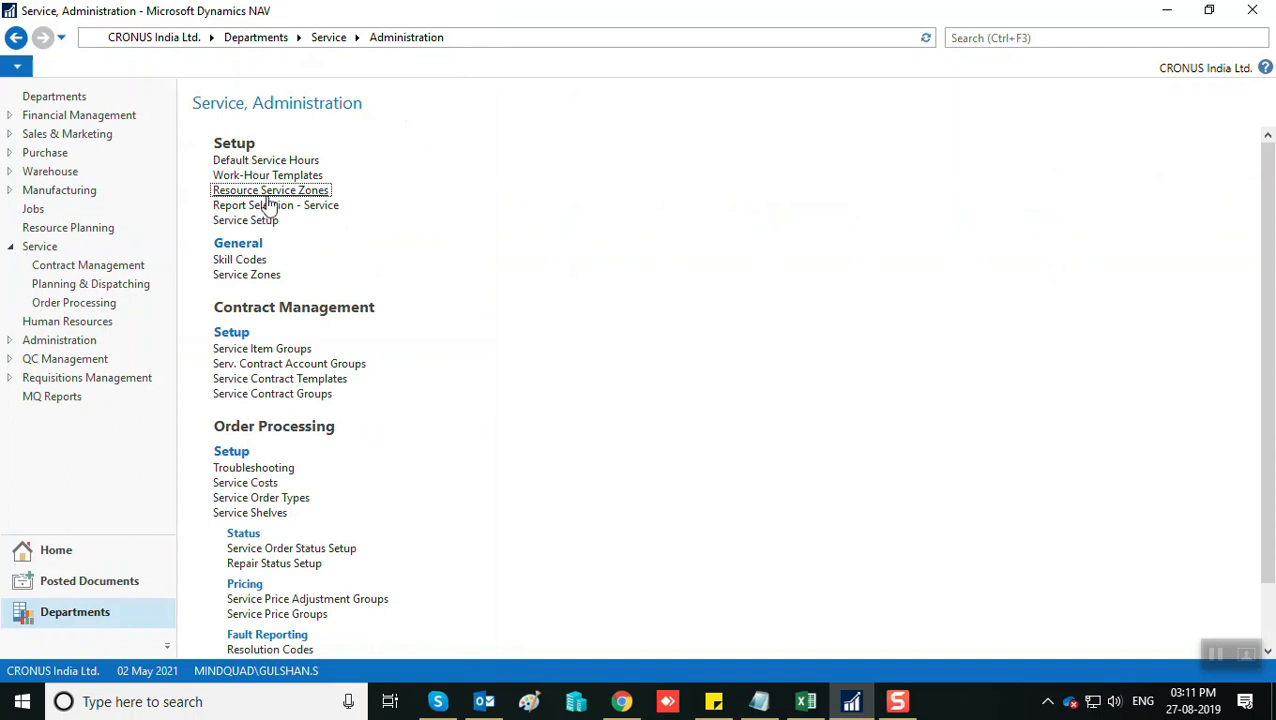
left_click(250, 278)
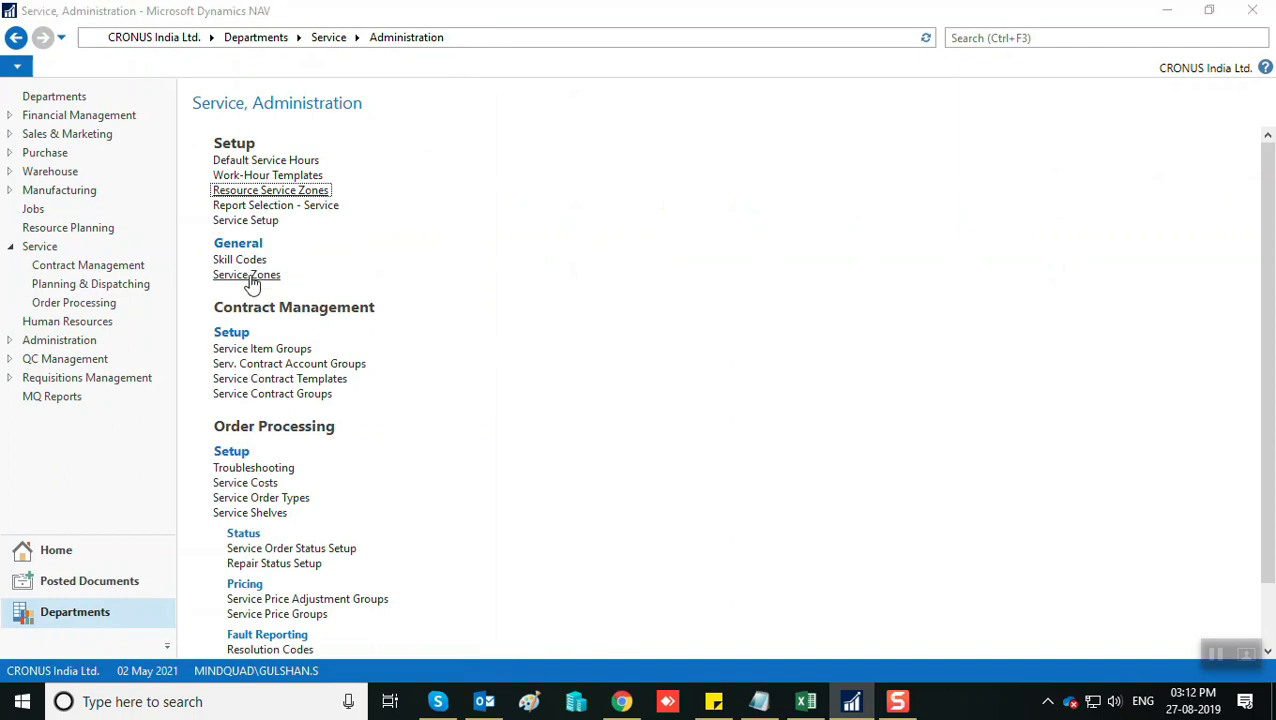
left_click(253, 23)
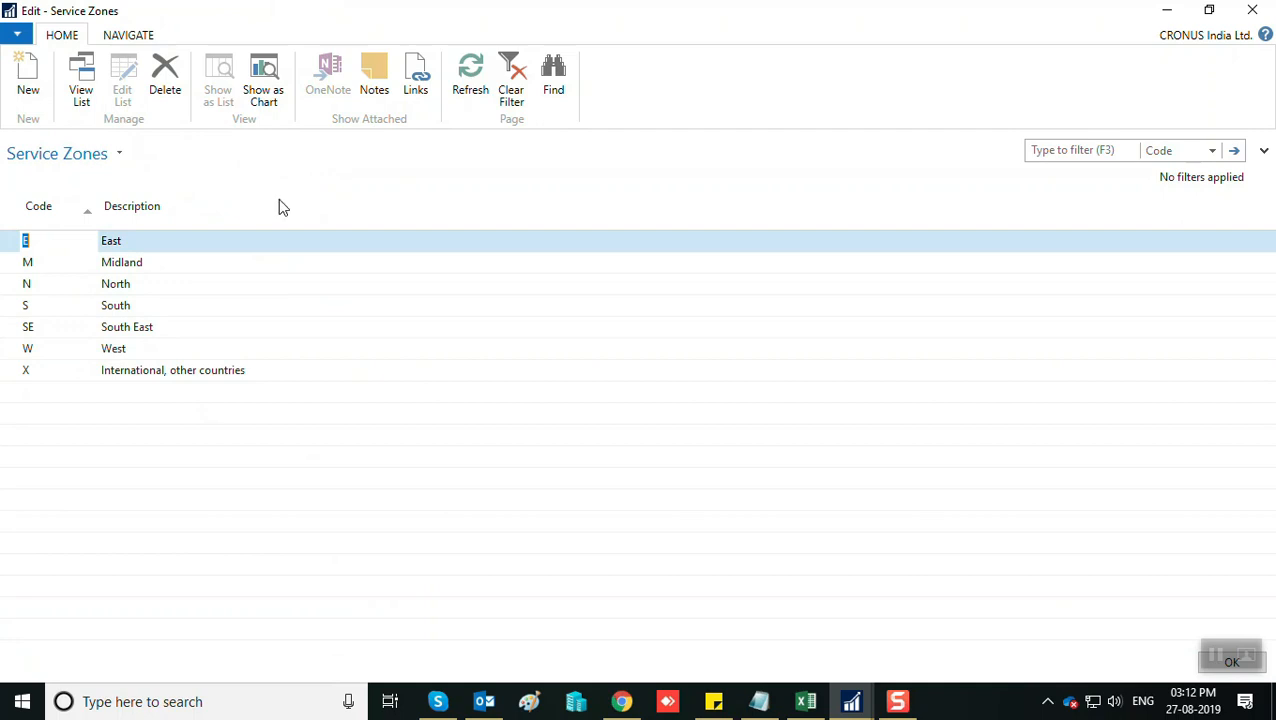
left_click(182, 242)
left_click(177, 298)
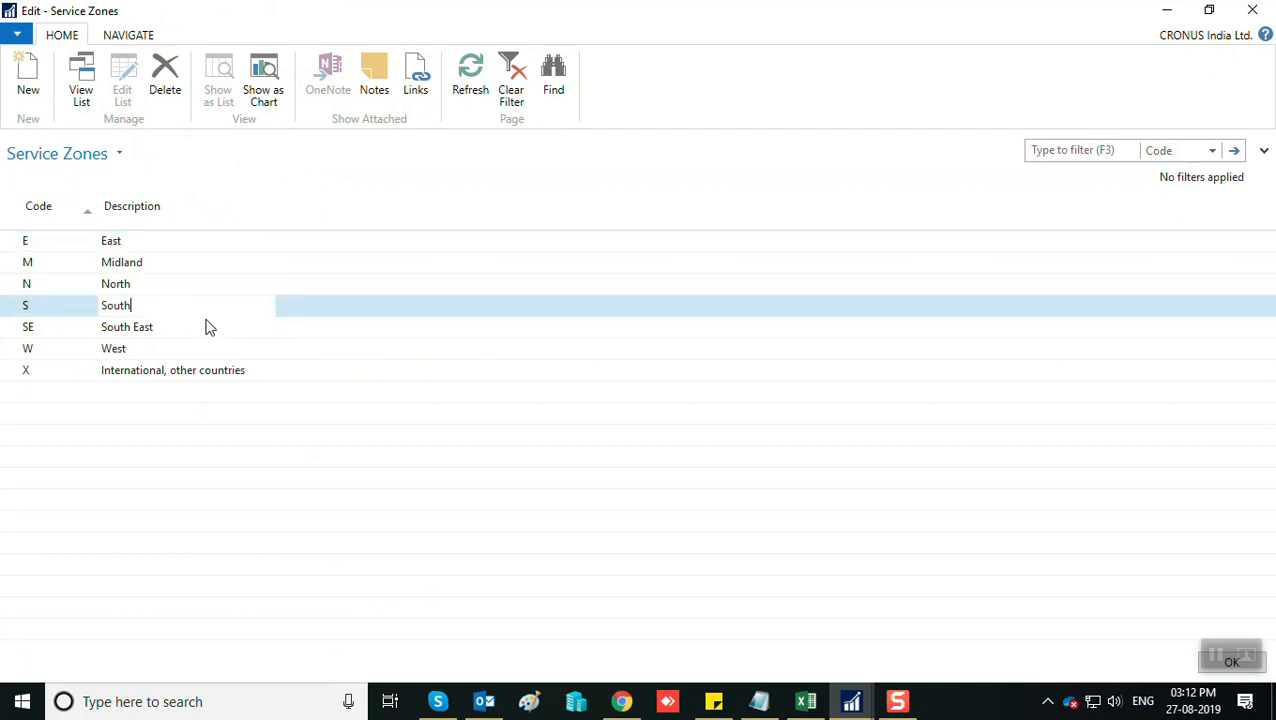
left_click(134, 36)
left_click(50, 106)
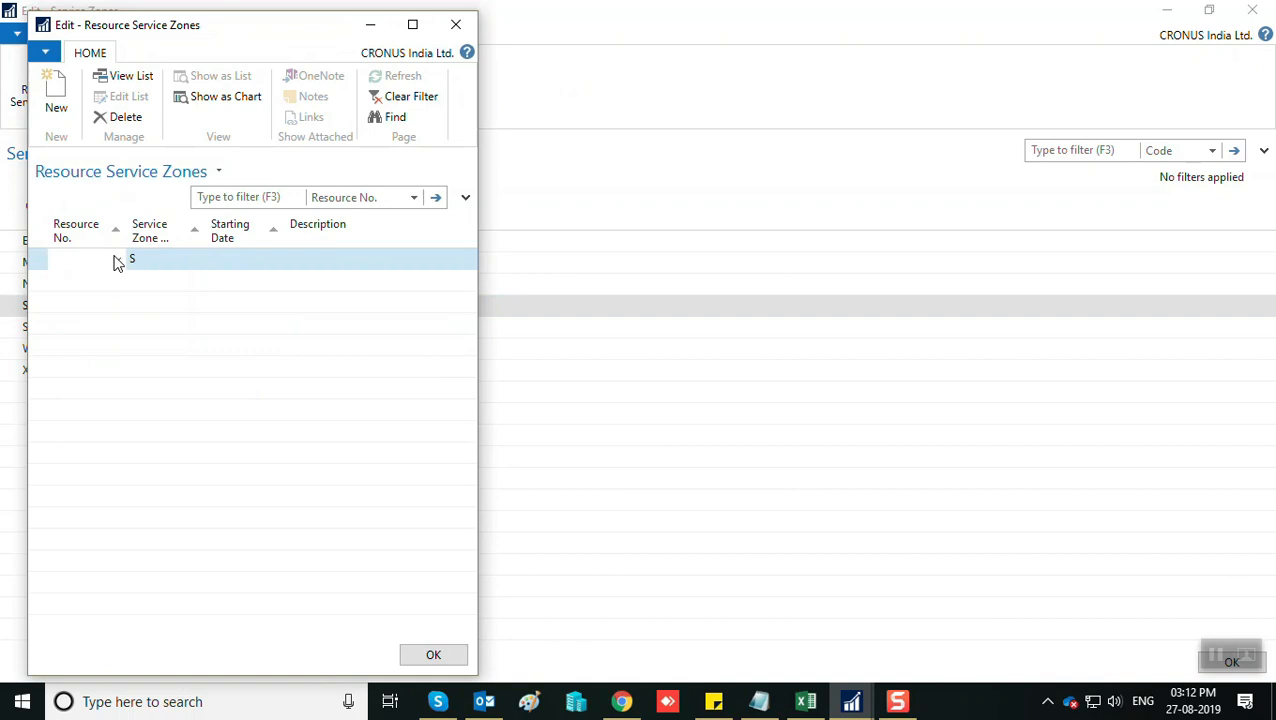
left_click(115, 257)
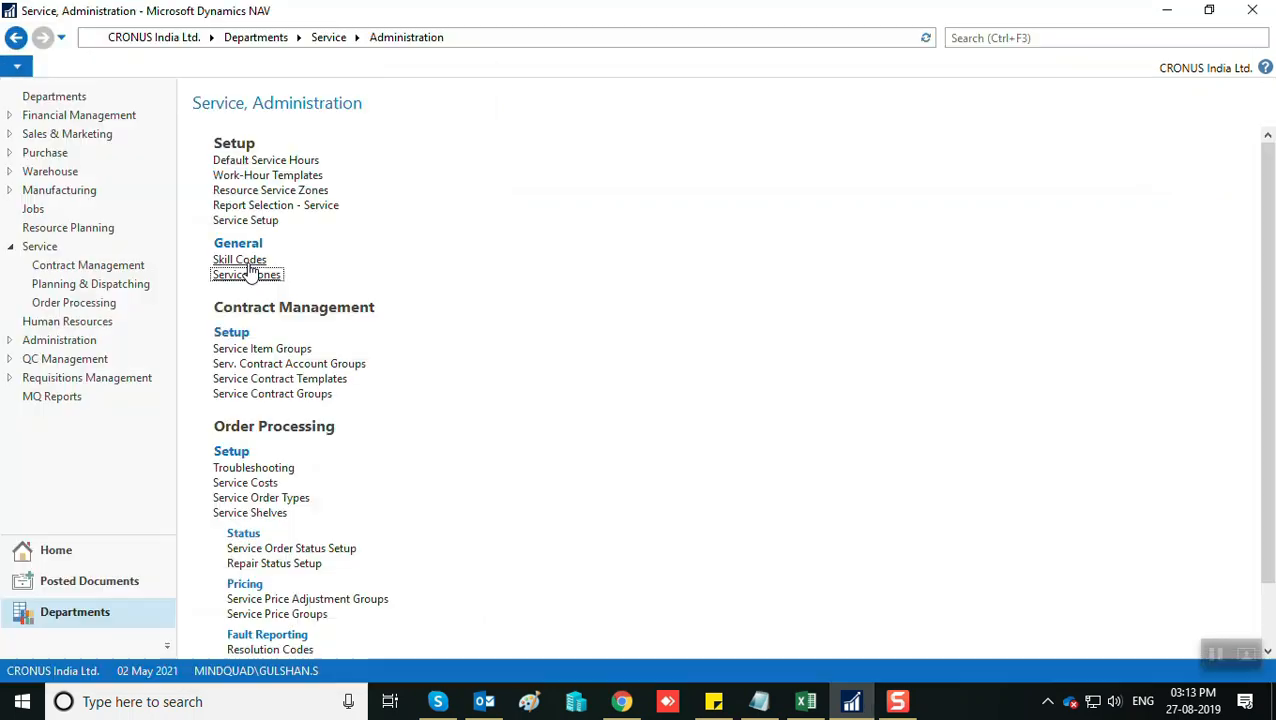
Open Skill Codes in full size, go through the listed codes and their descriptions, and close the list.
left_click(245, 262)
left_click(255, 24)
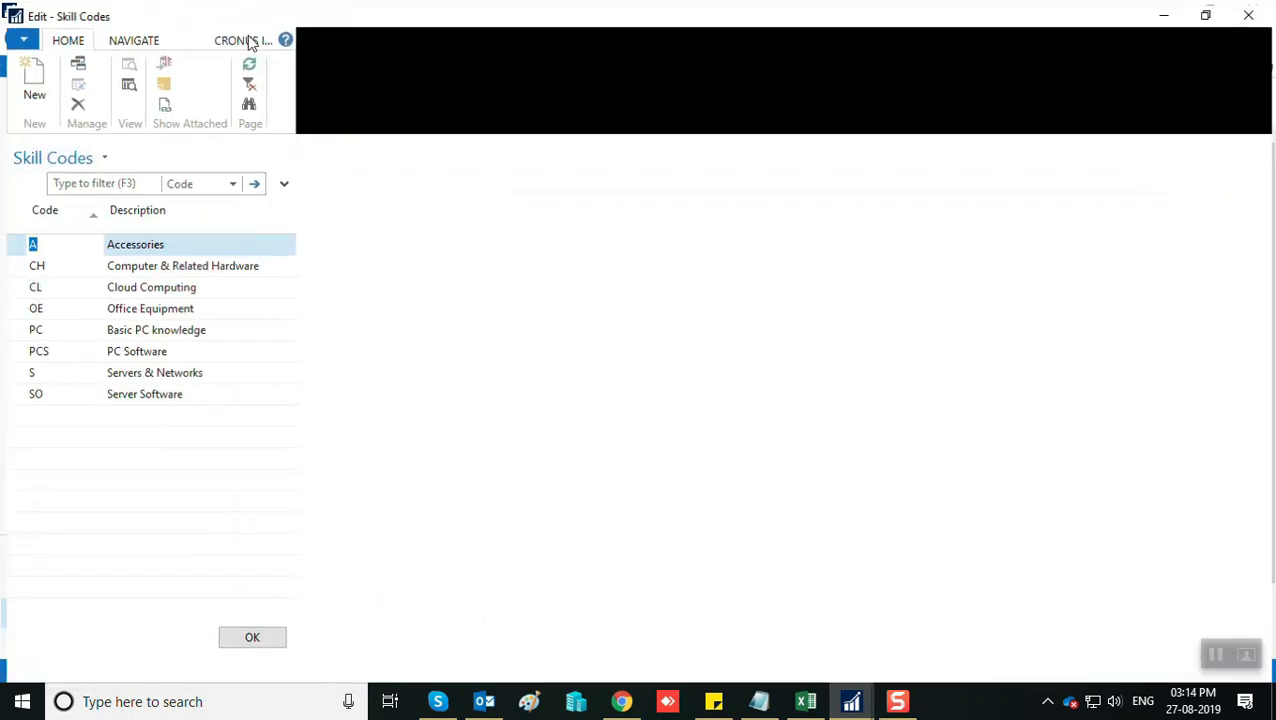
left_click(64, 263)
left_click(64, 285)
left_click(63, 309)
left_click(62, 348)
left_click(54, 369)
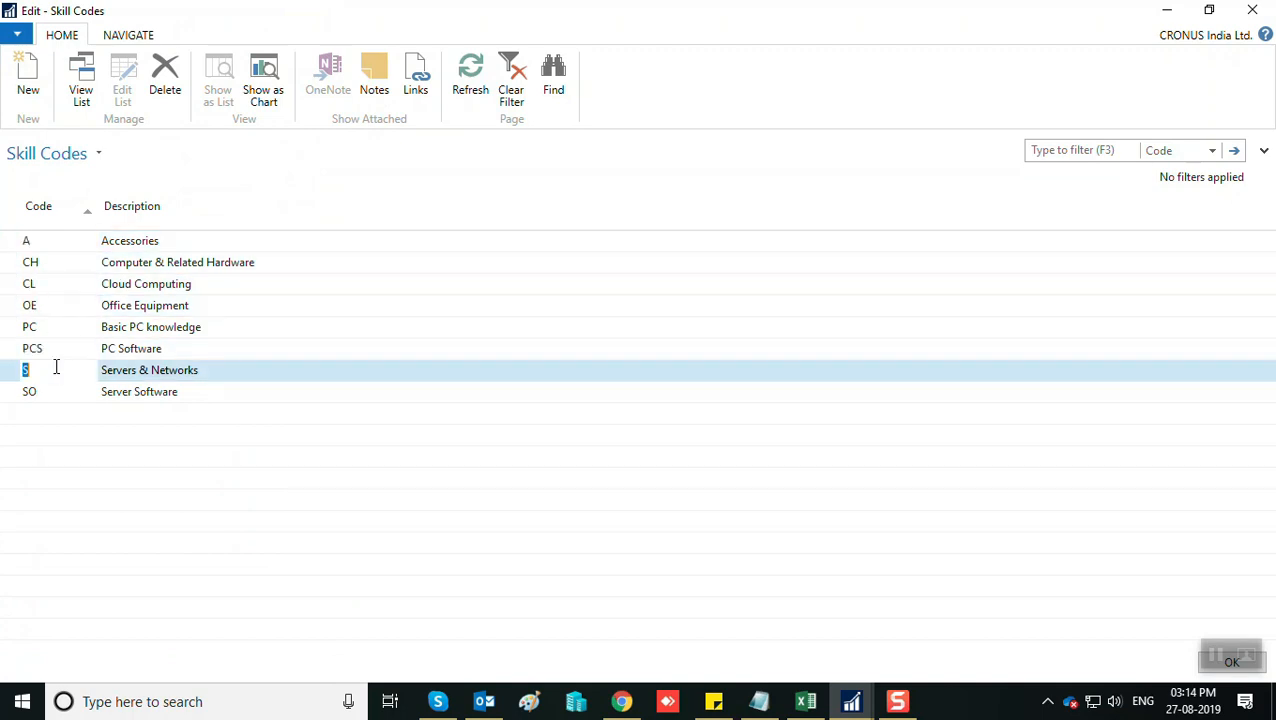
left_click(51, 392)
left_click(52, 370)
key("Escape")
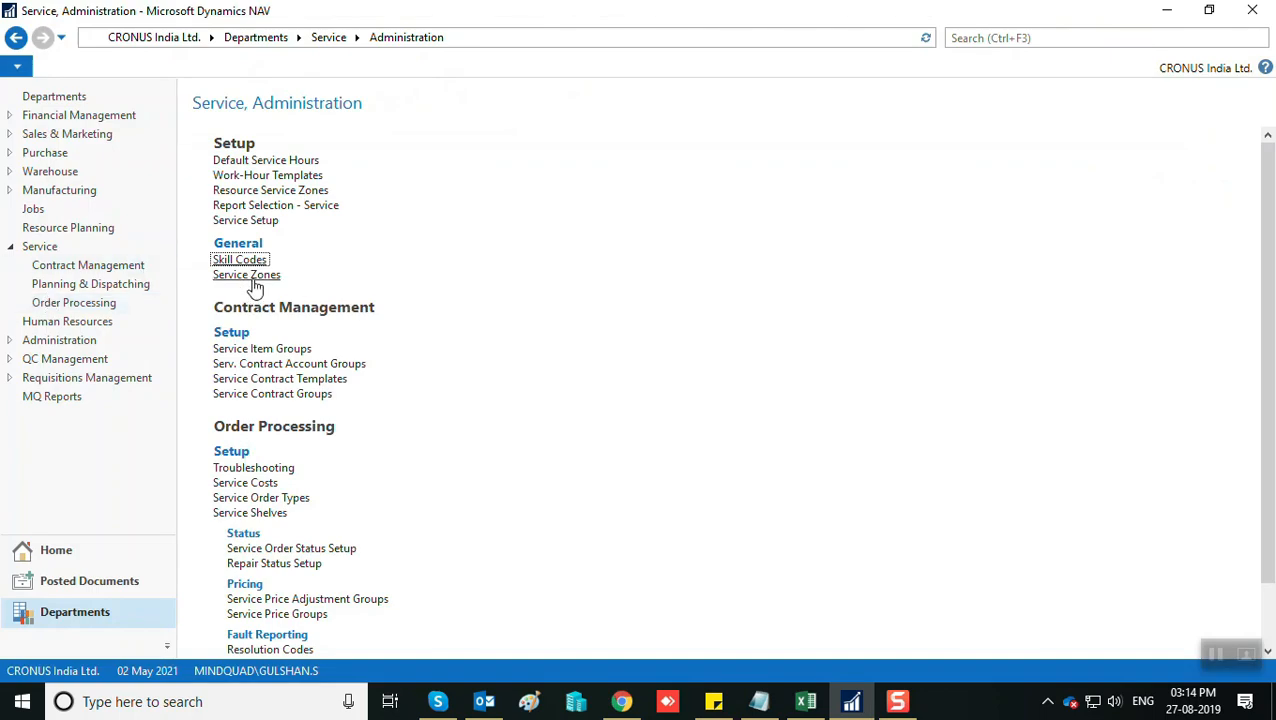
Examine the Resource Service Zones list, including the zone choices and starting date of the zone E entry, and close it.
left_click(272, 192)
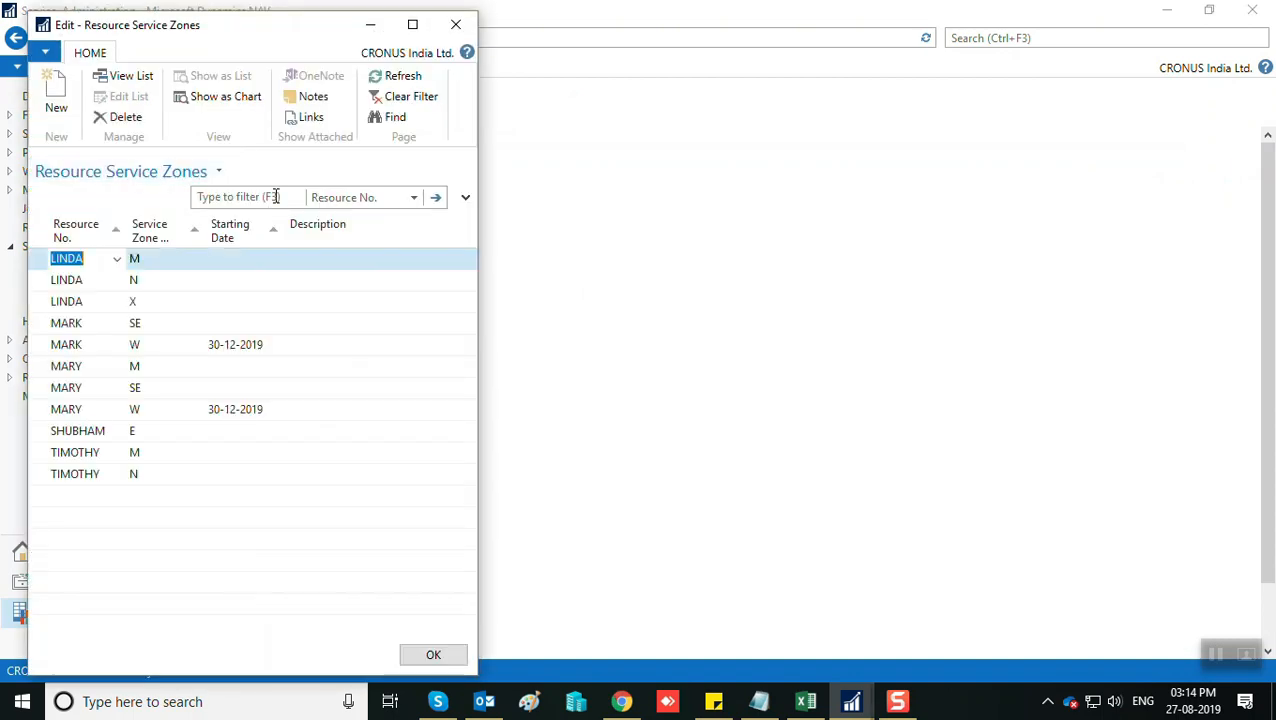
left_click(412, 24)
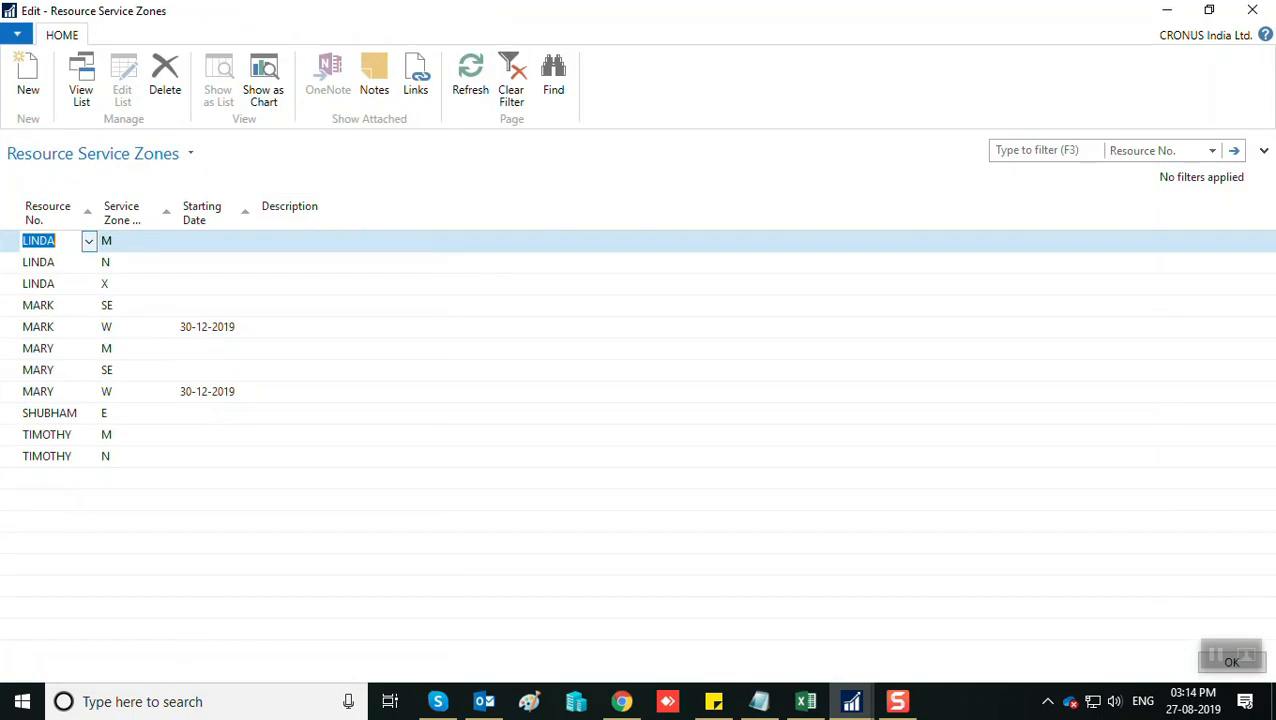
left_click(88, 414)
left_click(132, 412)
left_click(150, 414)
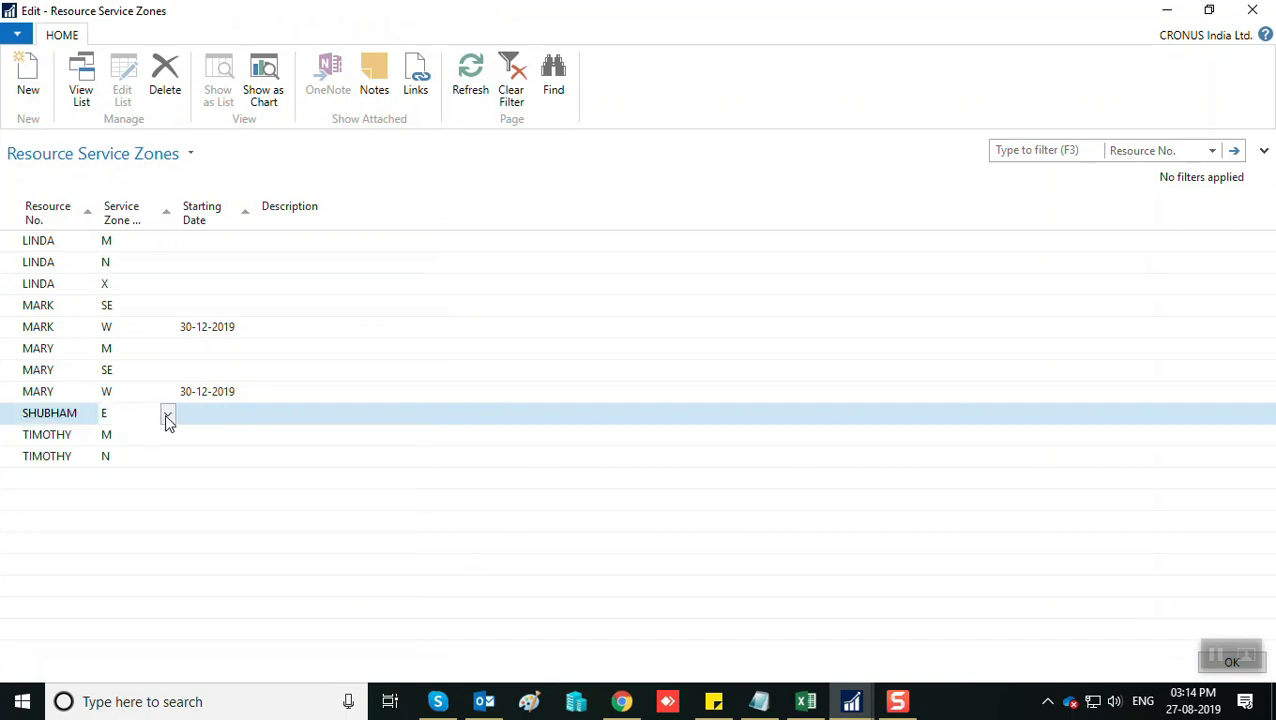
left_click(167, 415)
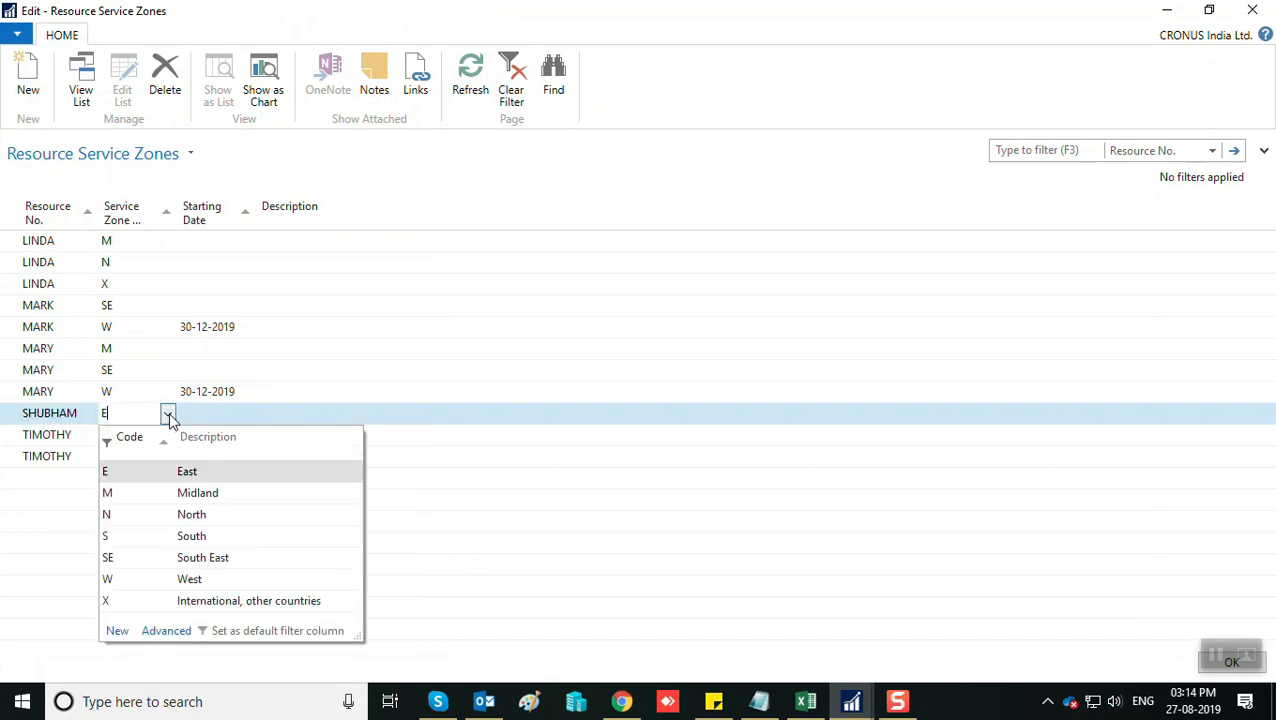
left_click(168, 416)
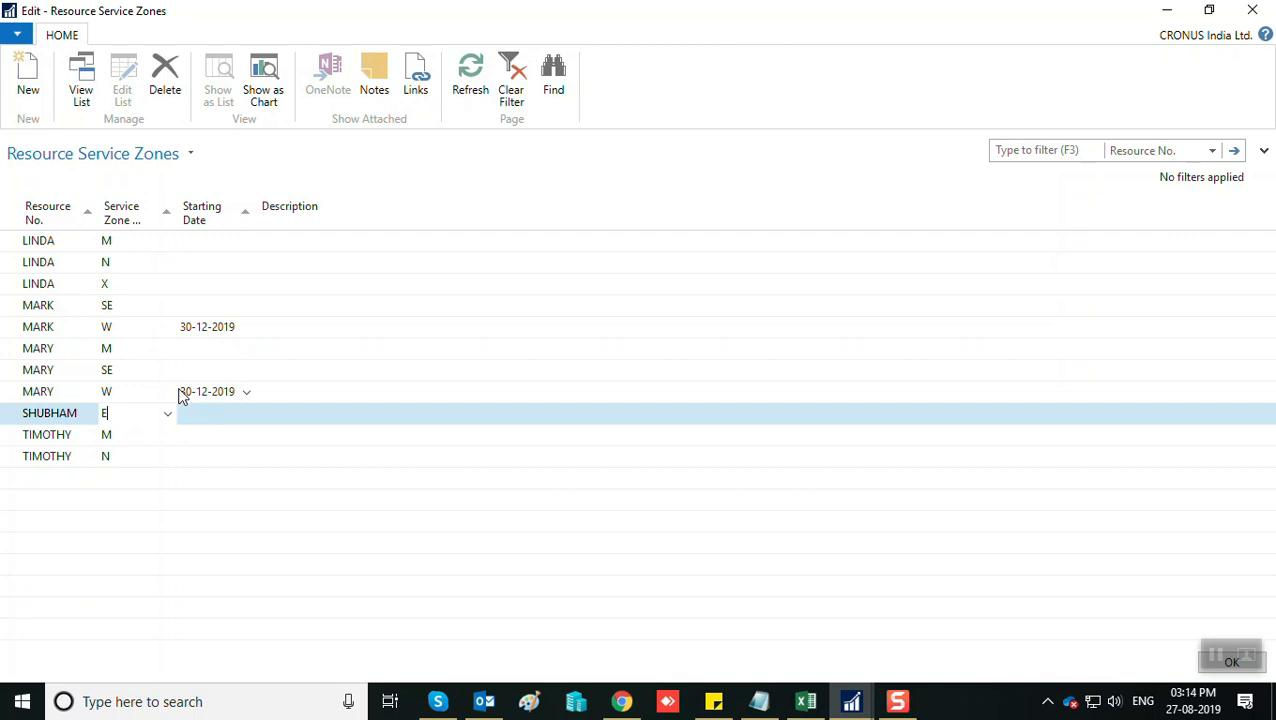
left_click(214, 417)
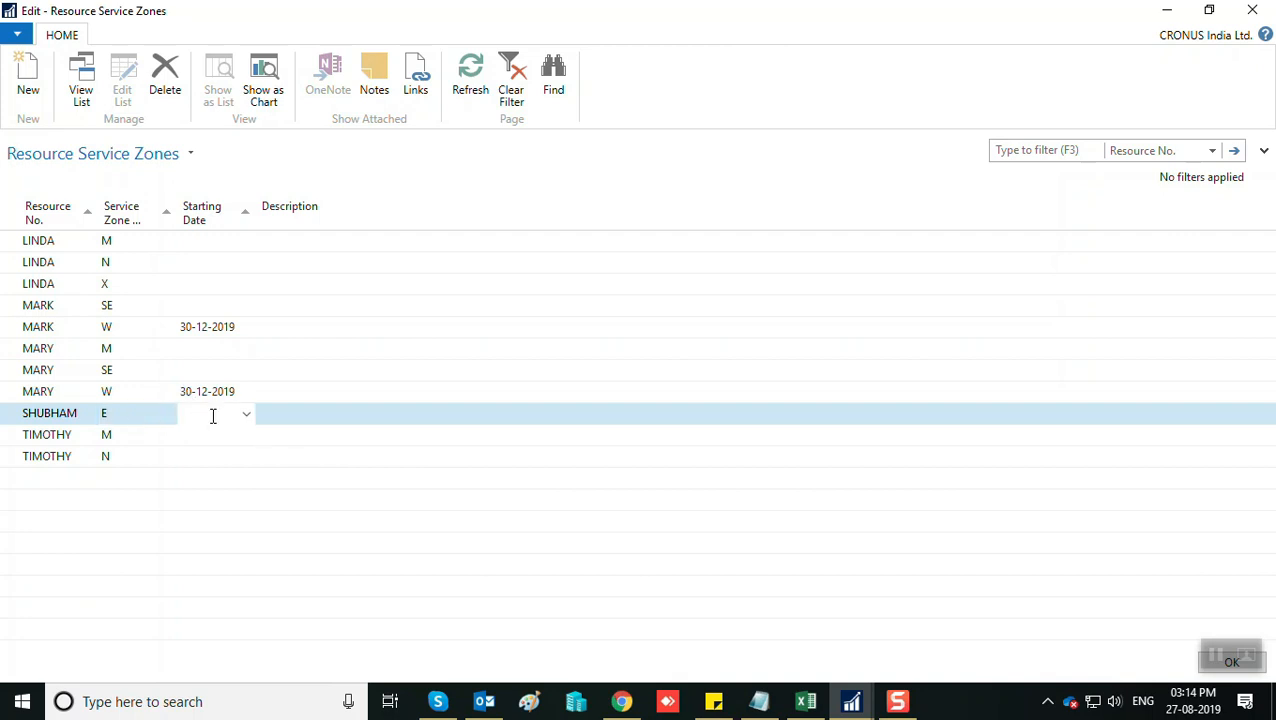
left_click(43, 263)
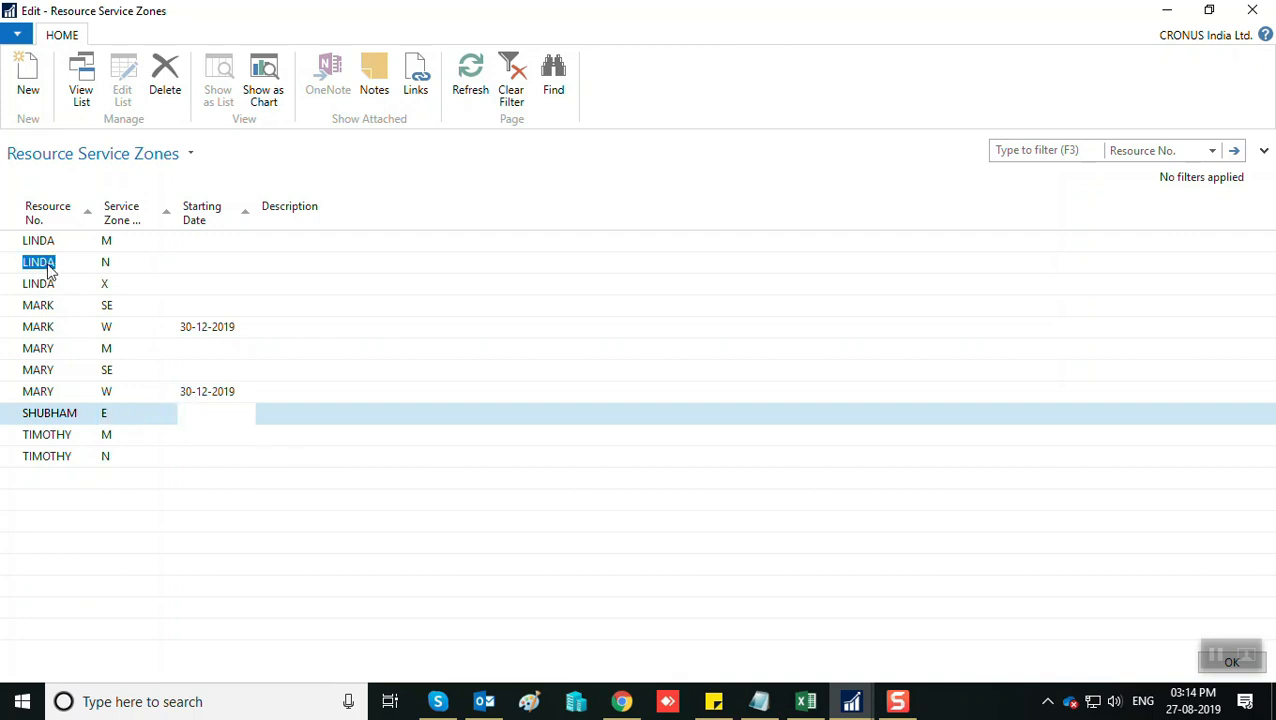
left_click(117, 258)
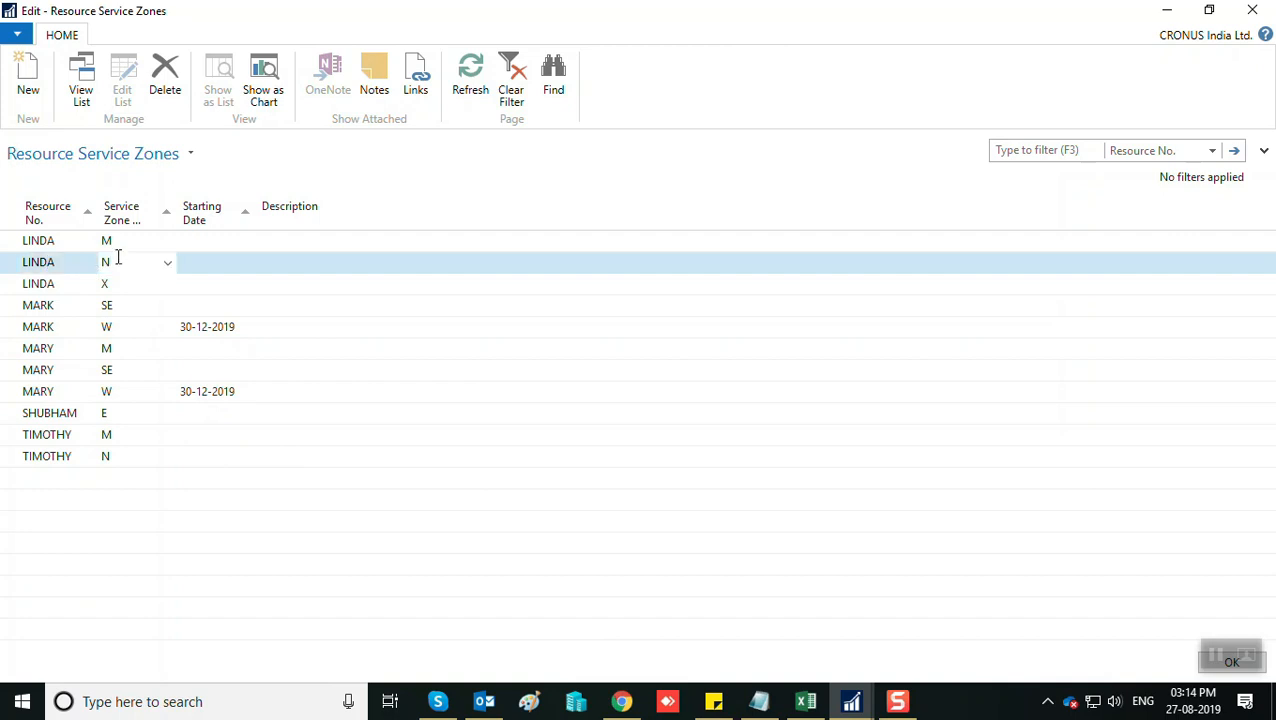
key("Escape")
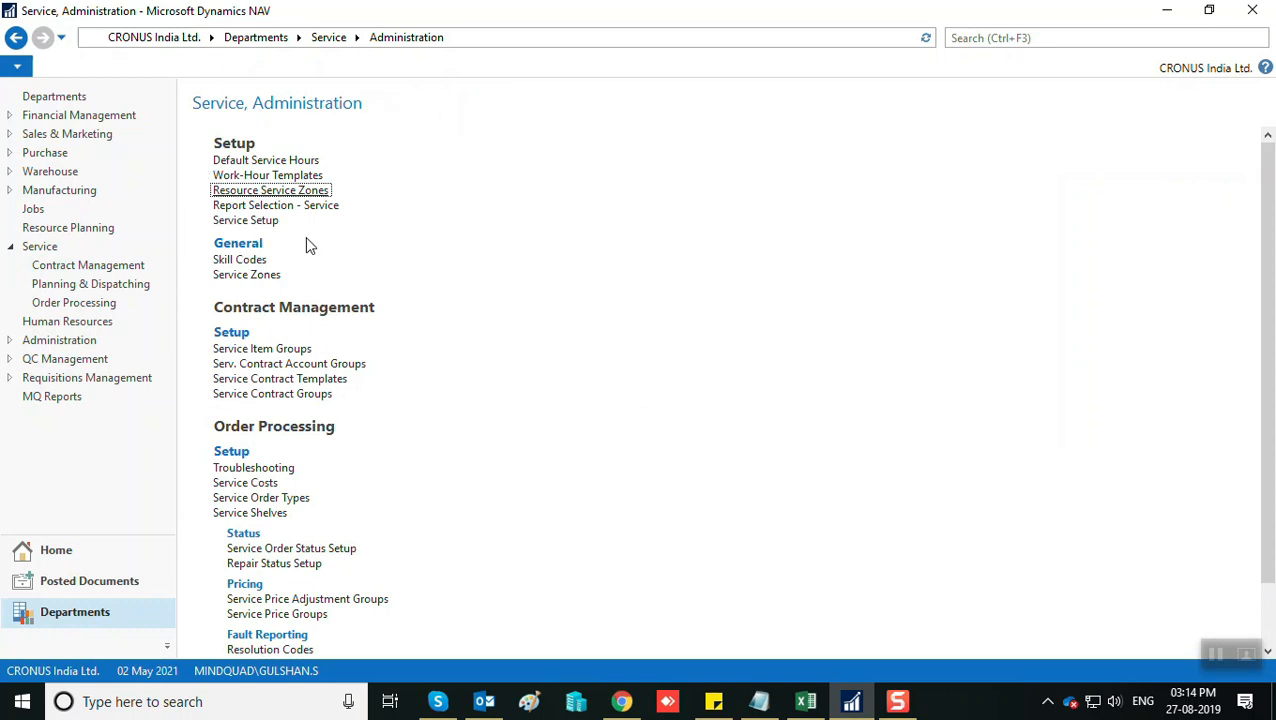
Open Service Mgt. Setup in full size and review the General section's warning hours and warning e-mail recipients.
left_click(262, 221)
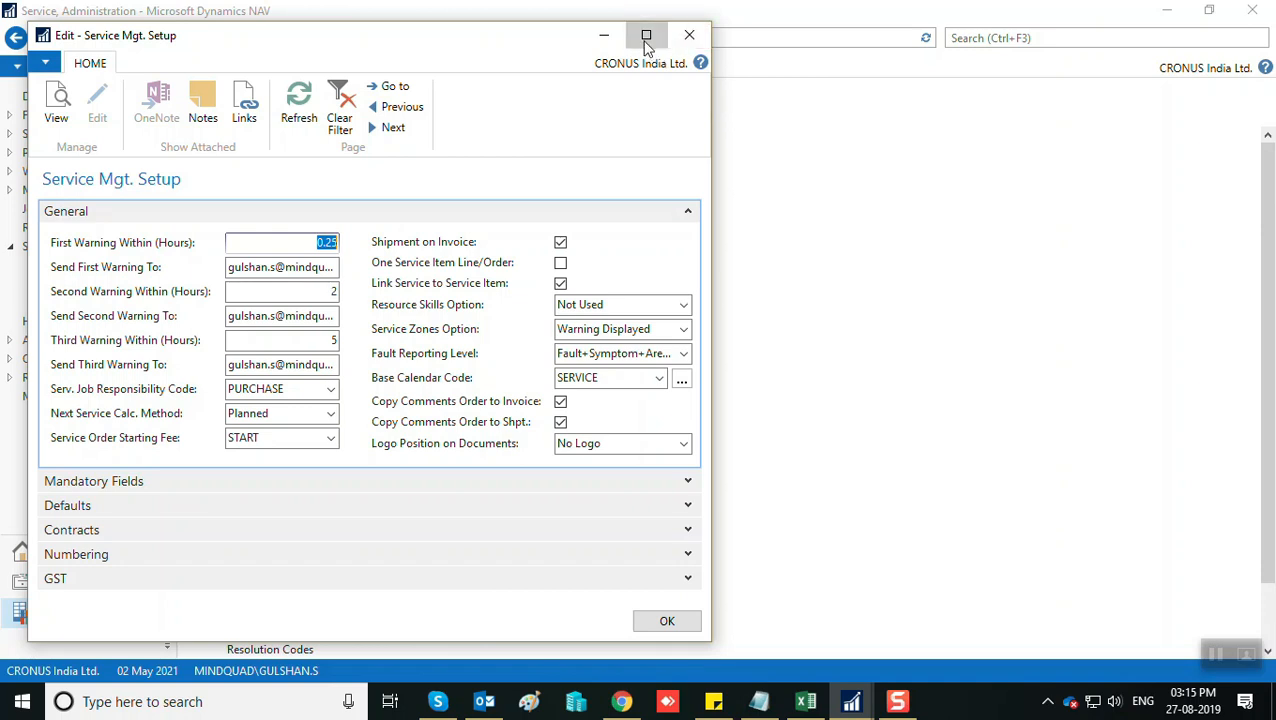
left_click(646, 36)
left_click(360, 217)
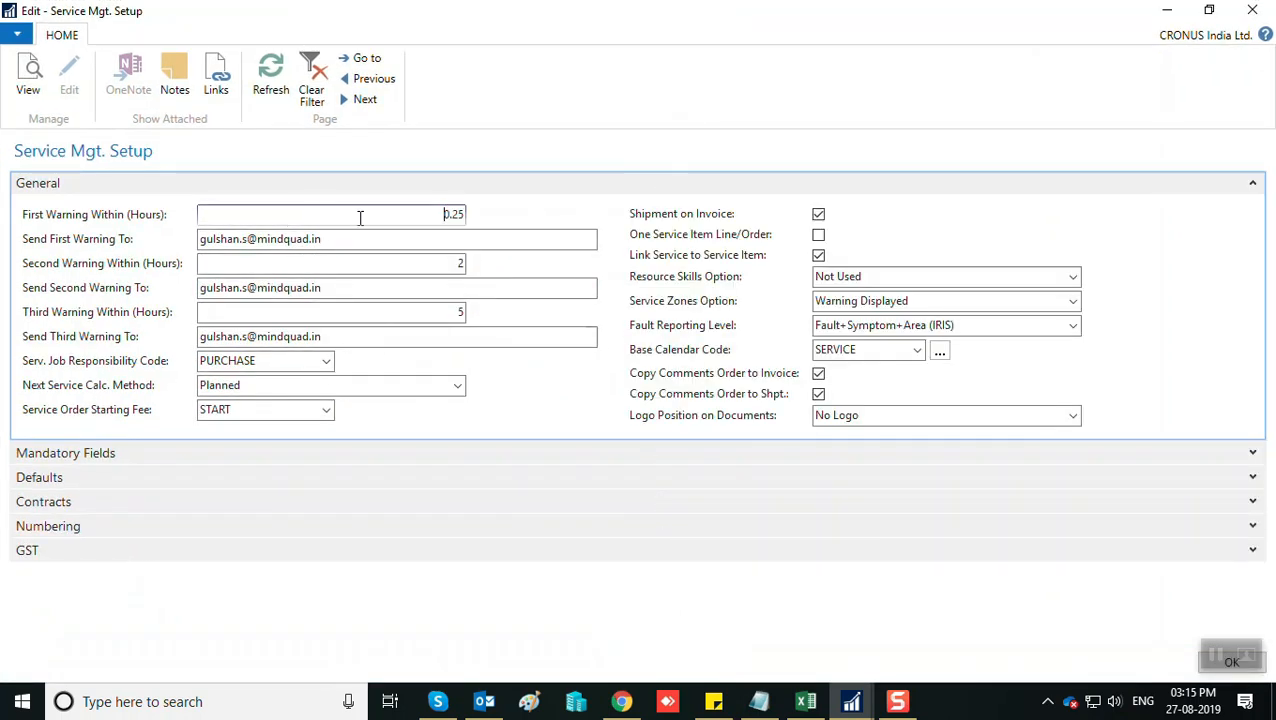
left_click(353, 237)
left_click(354, 236)
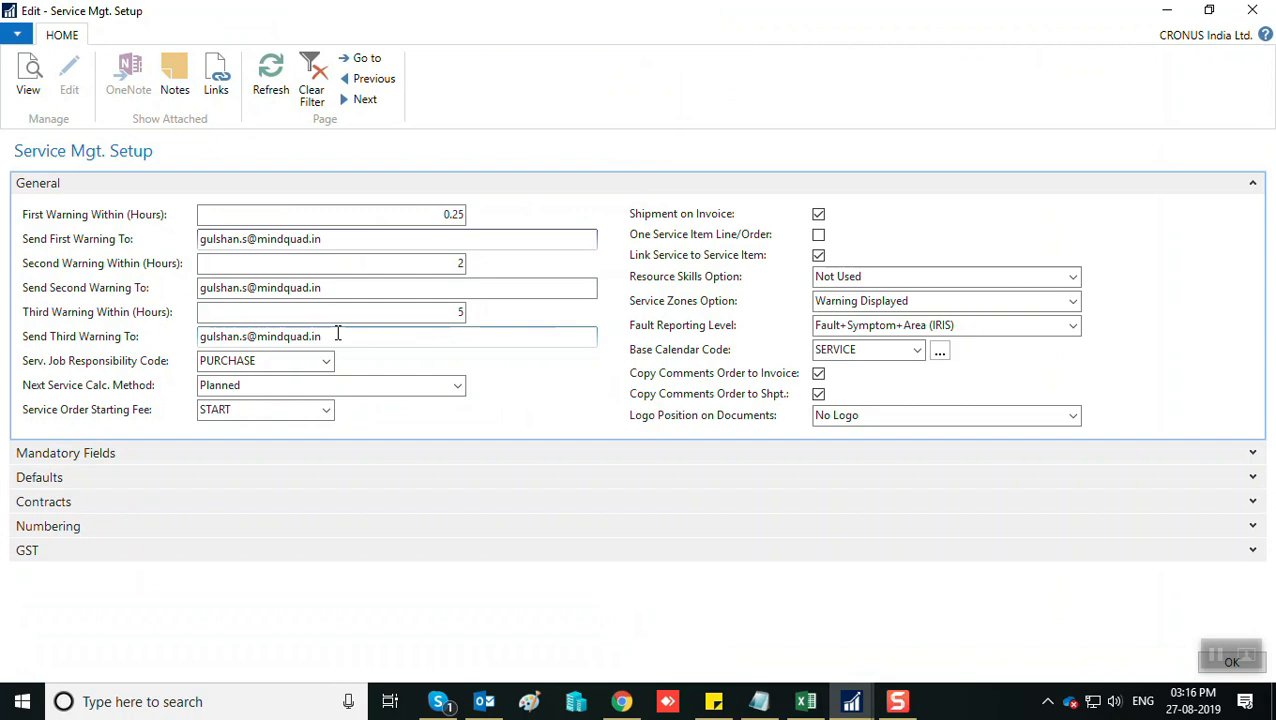
left_click(448, 313)
left_click(362, 338)
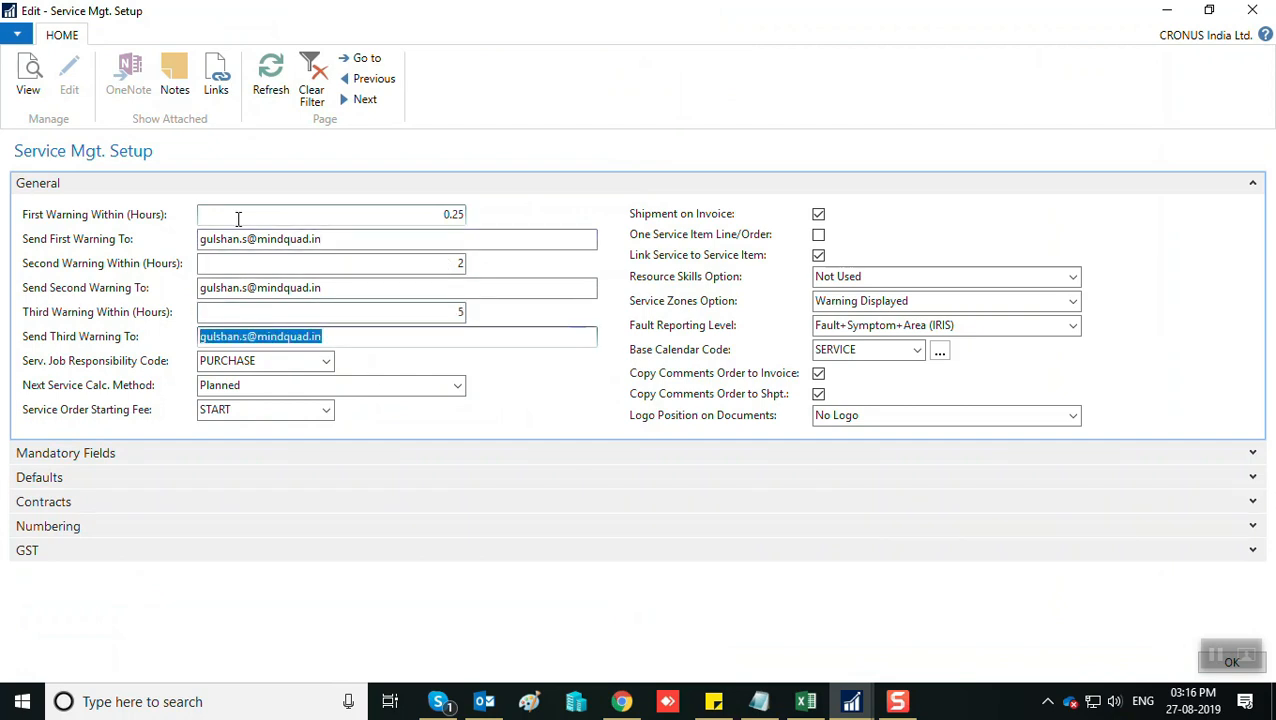
Set First Warning Within (Hours) to 1 and open the complete Job Responsibilities list for the service job responsibility code in full size.
left_click(272, 361)
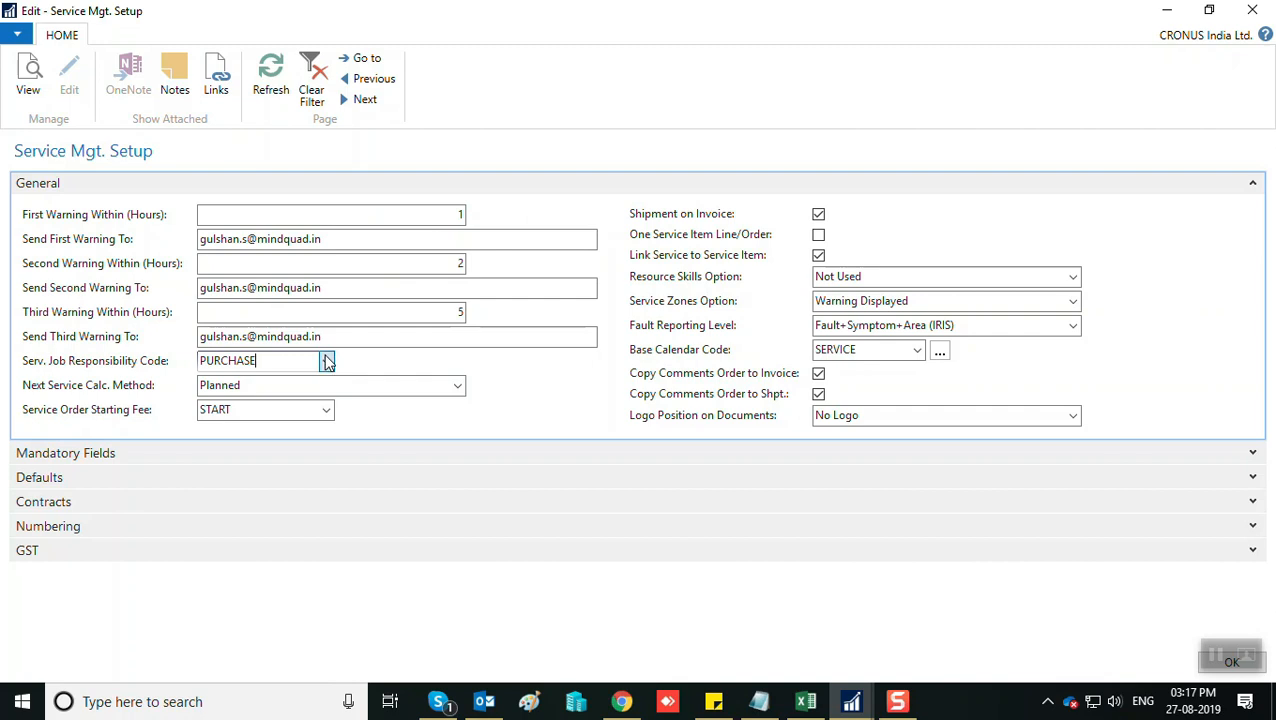
left_click(327, 361)
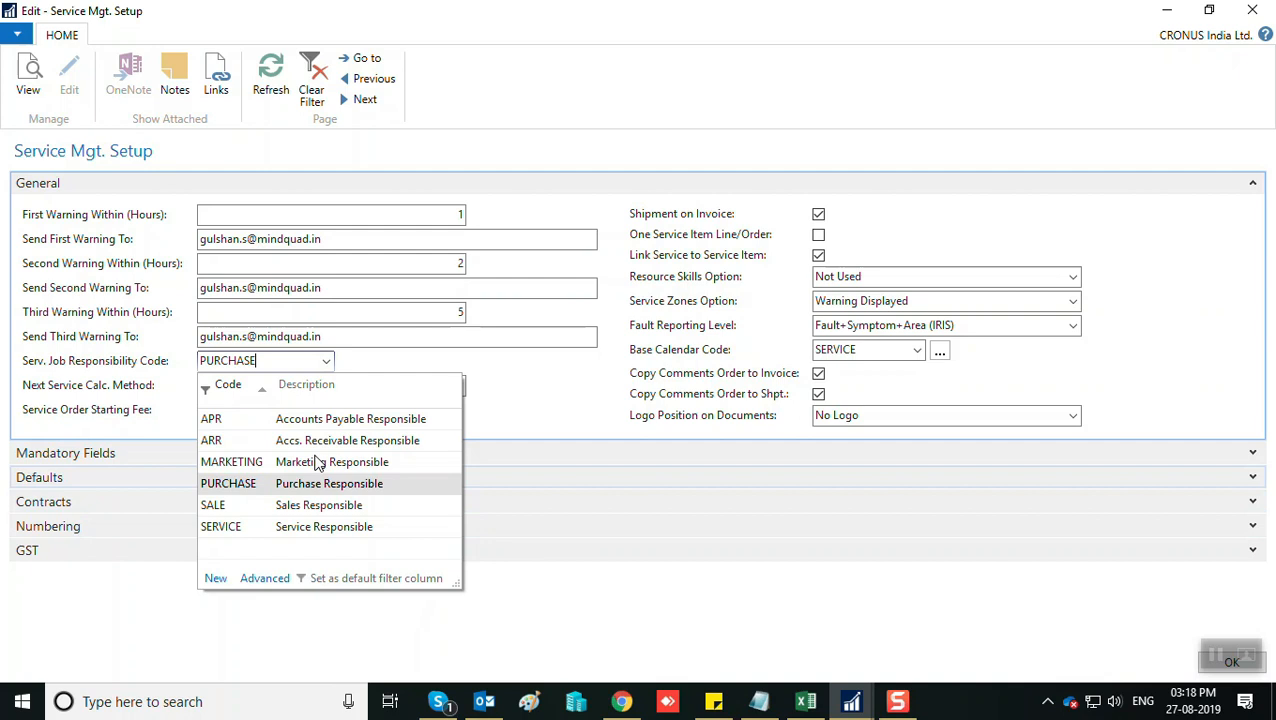
left_click(274, 584)
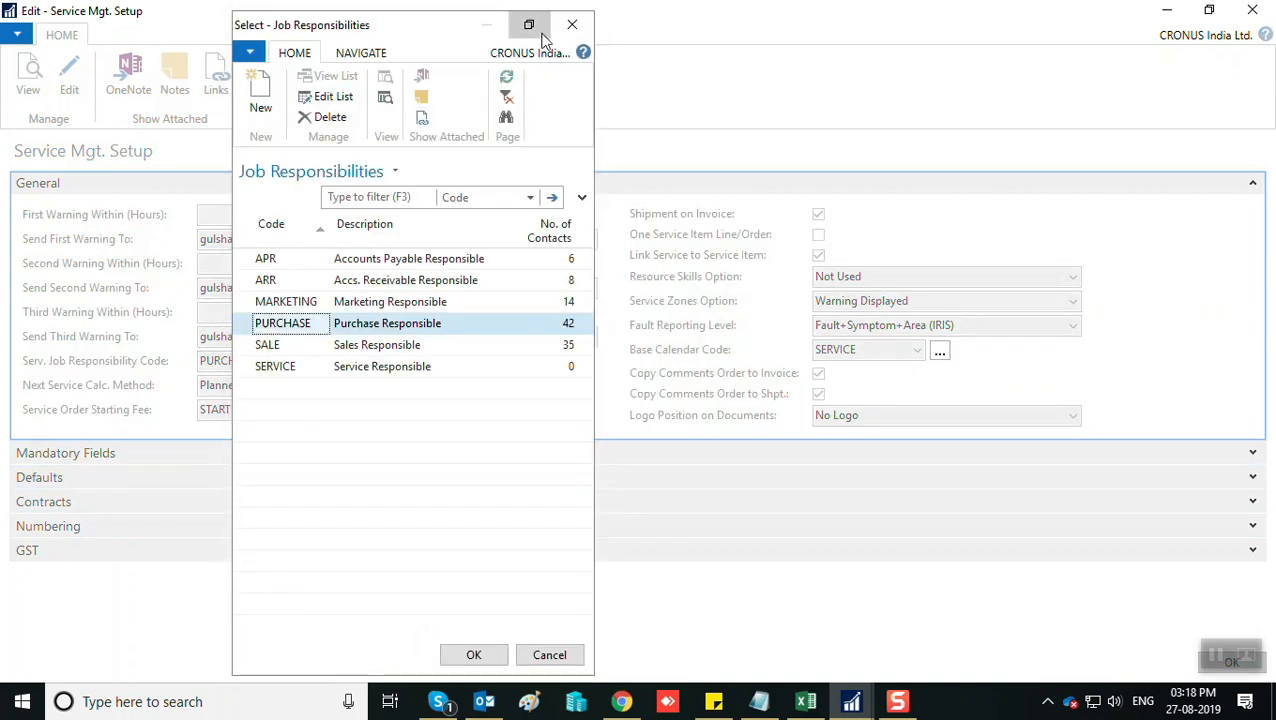
left_click(529, 24)
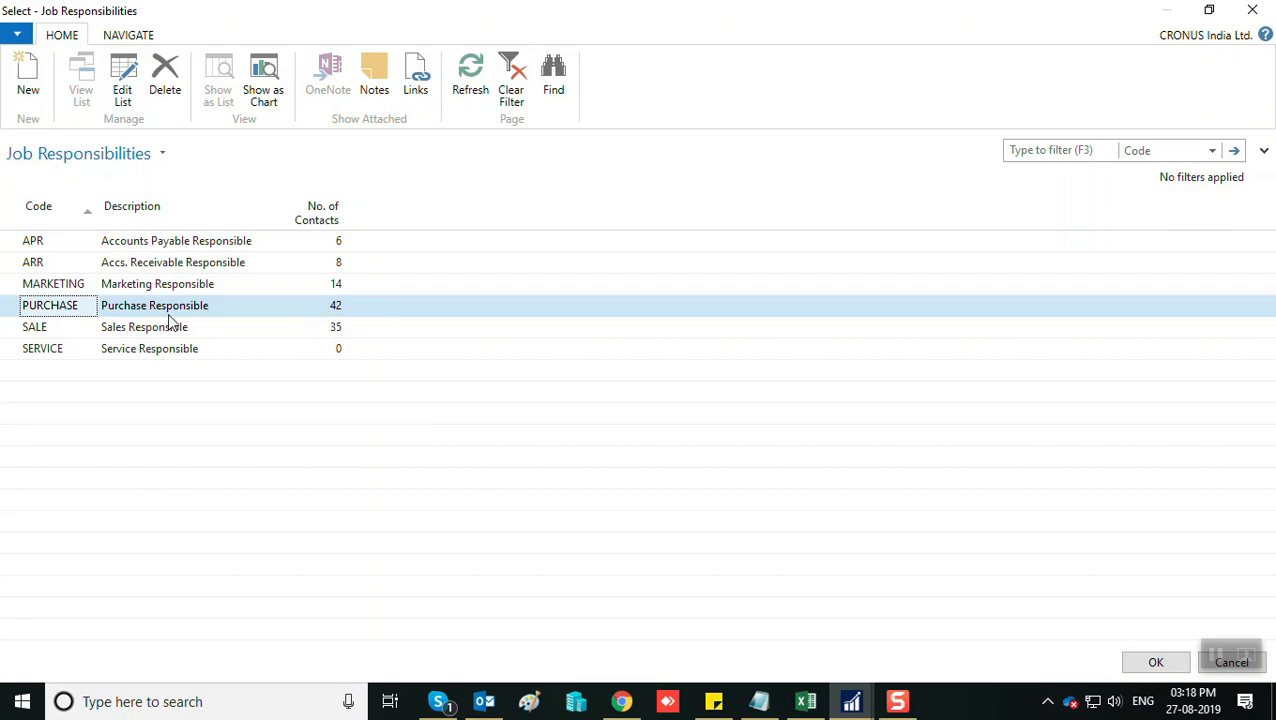
View the contacts assigned to the PURCHASE job responsibility in full size.
left_click(339, 310)
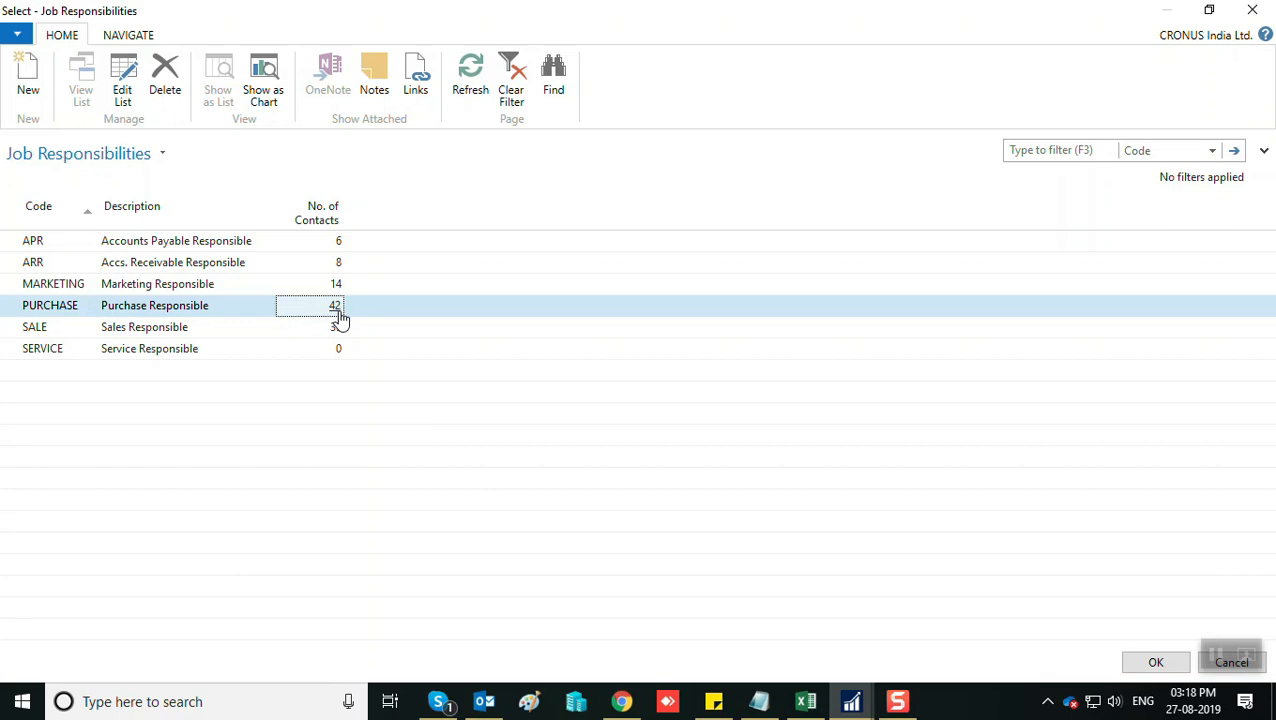
left_click(339, 306)
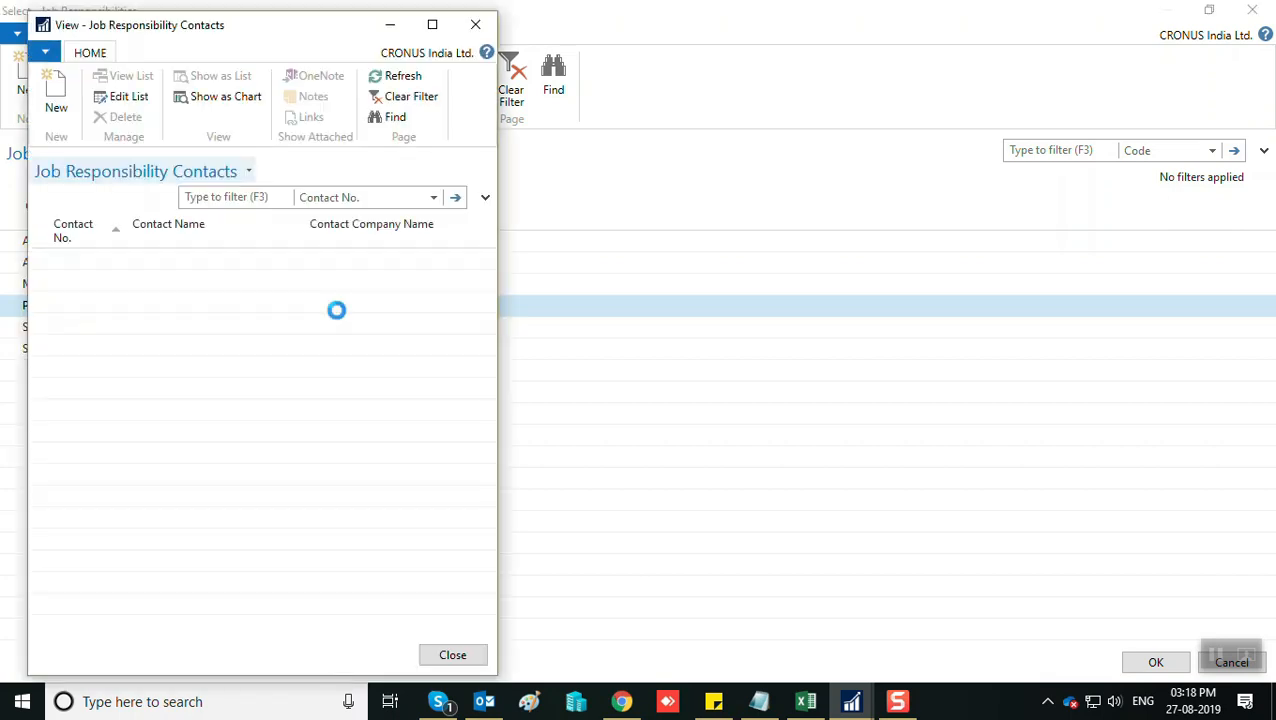
left_click(432, 24)
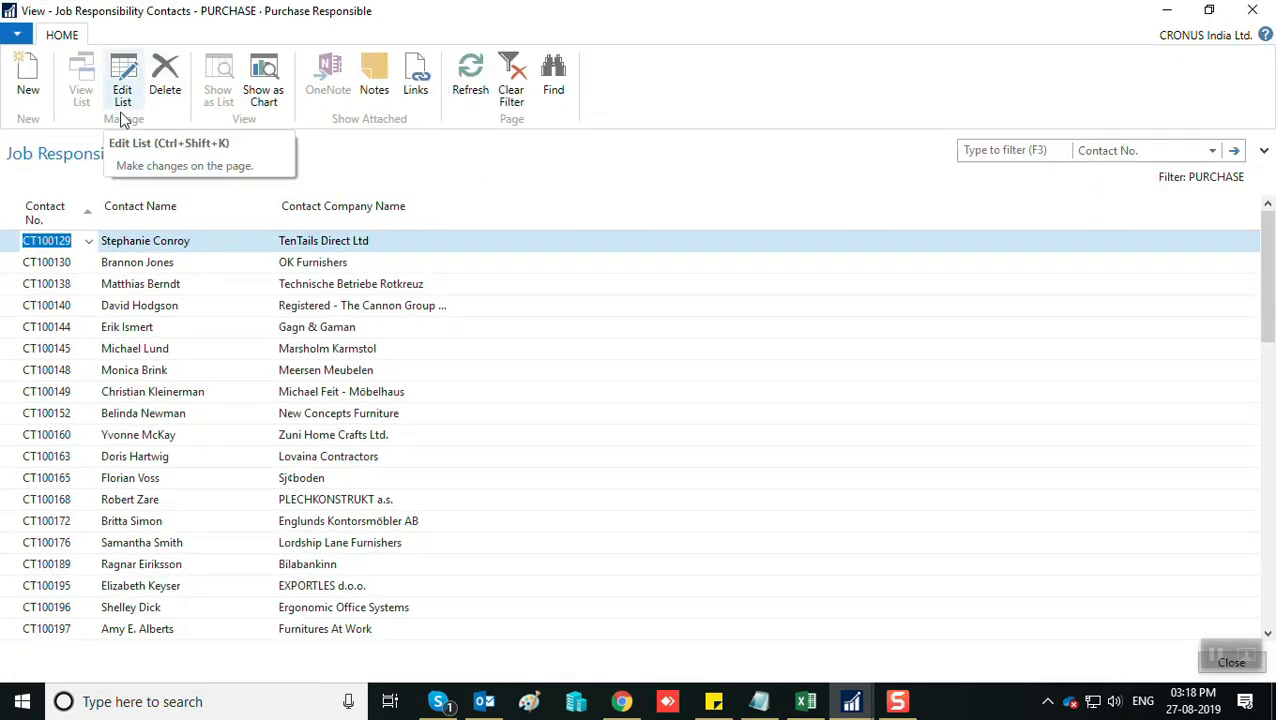
Look up the first purchase contact in the full Contact List and open its contact card in full size.
left_click(87, 243)
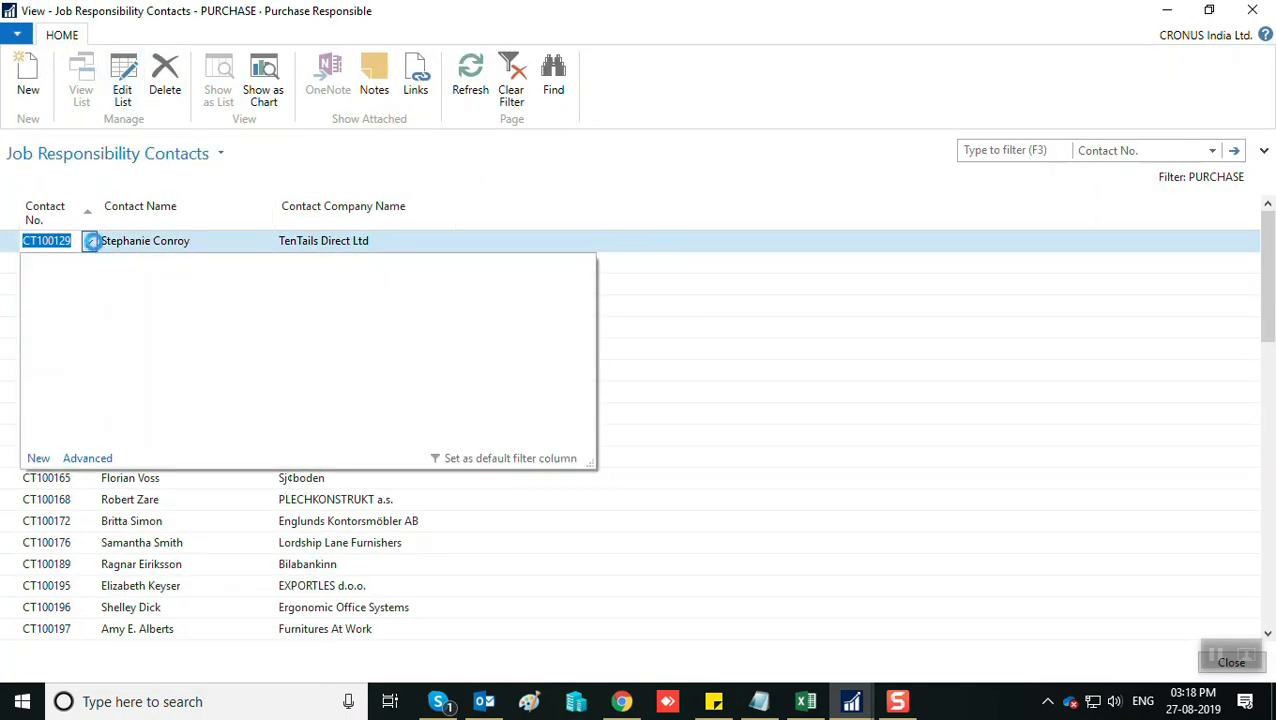
left_click(87, 458)
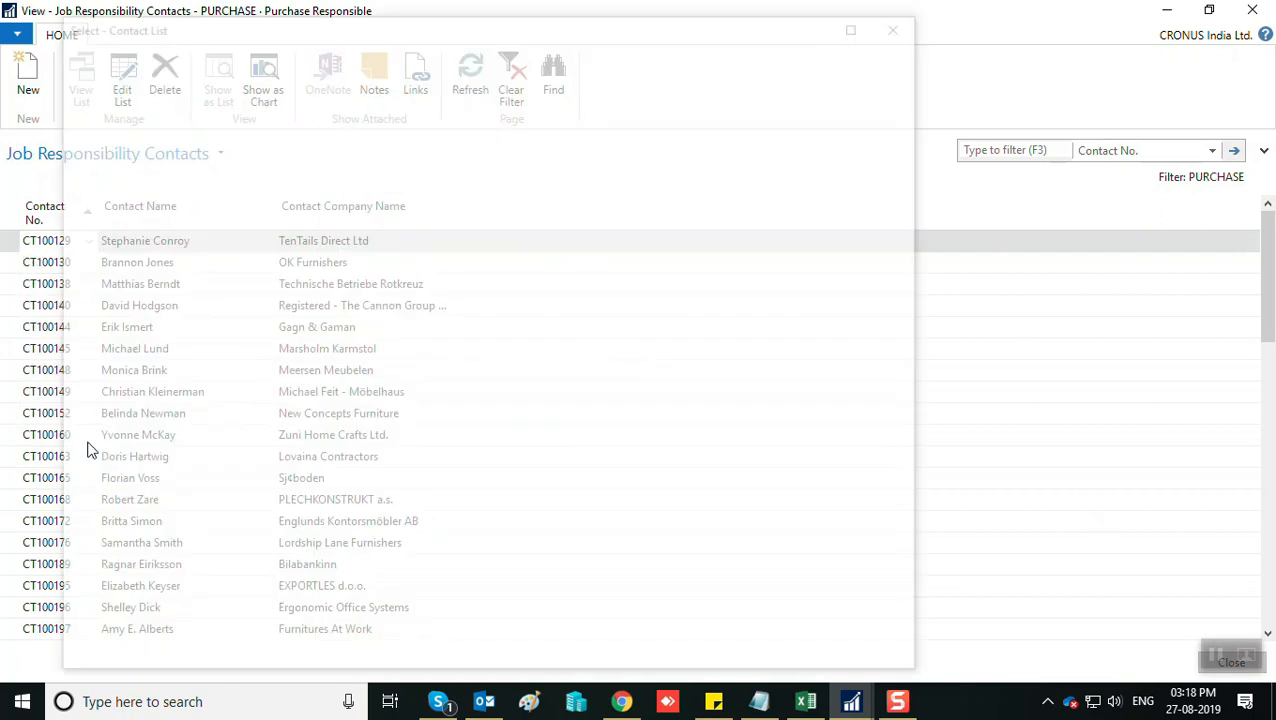
left_click(858, 24)
left_click(142, 78)
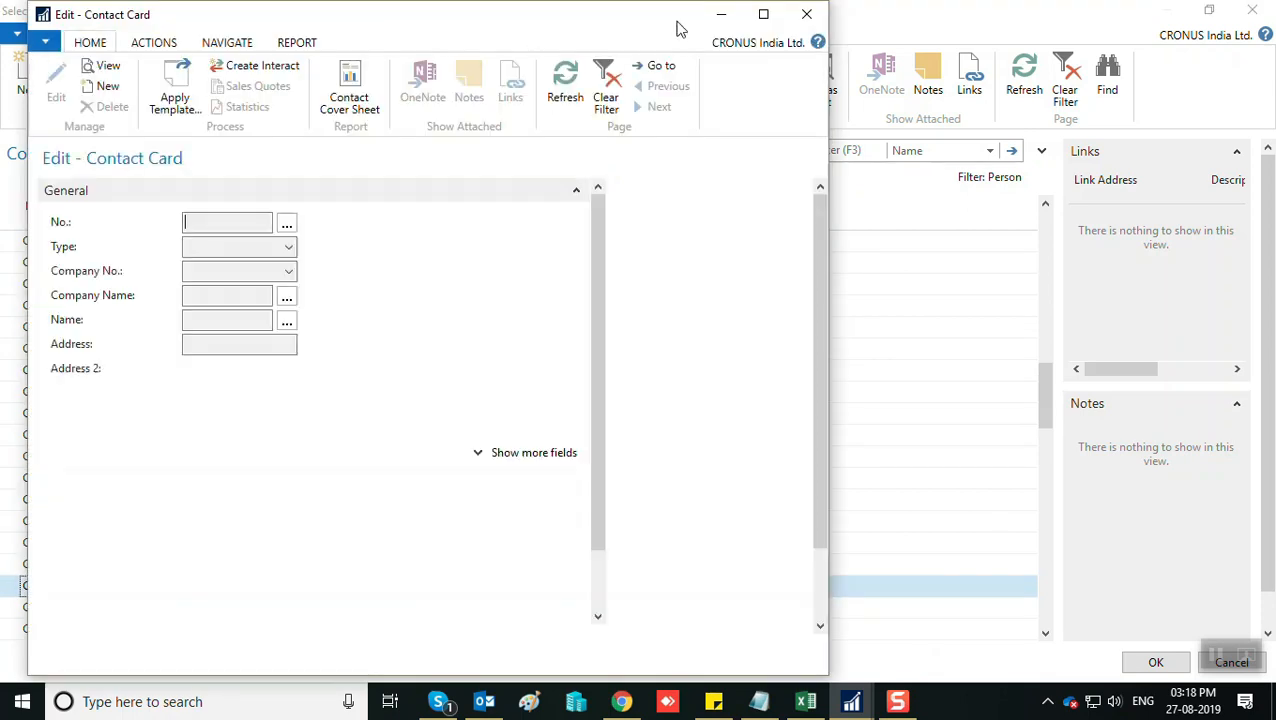
left_click(763, 18)
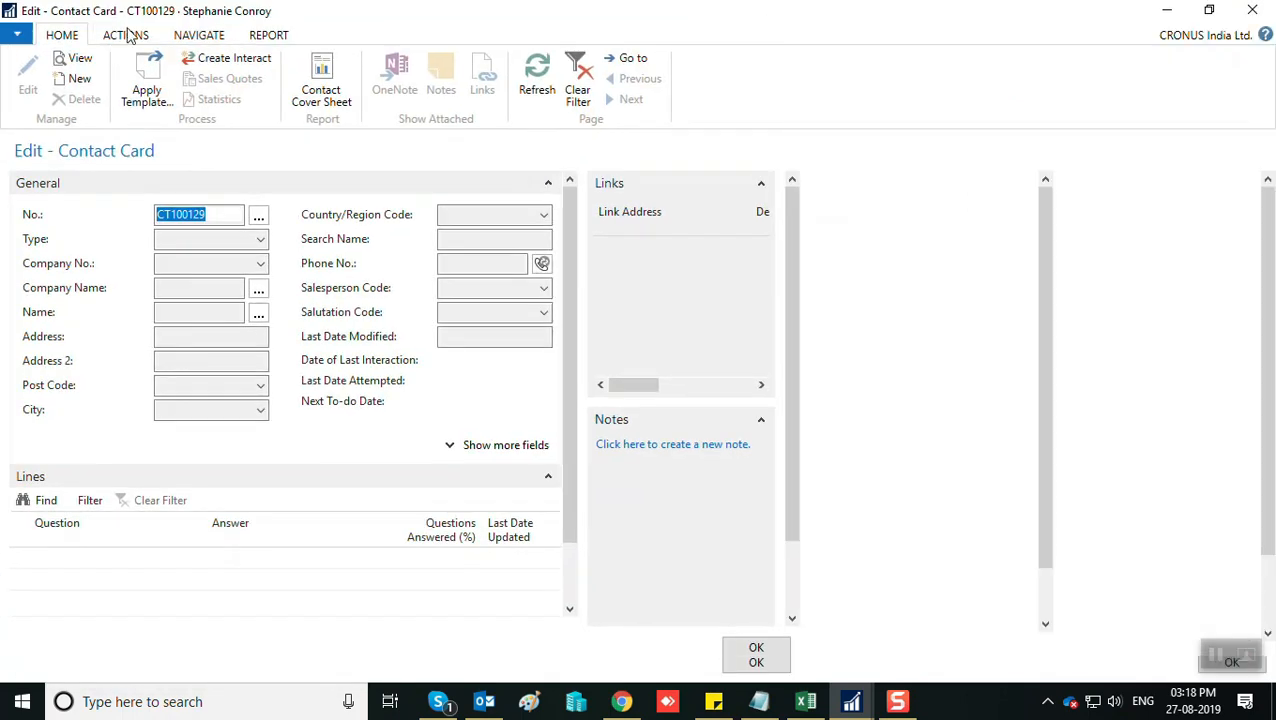
Go through the contact card's available commands, view the person's job responsibilities, and close that list.
left_click(127, 36)
left_click(61, 37)
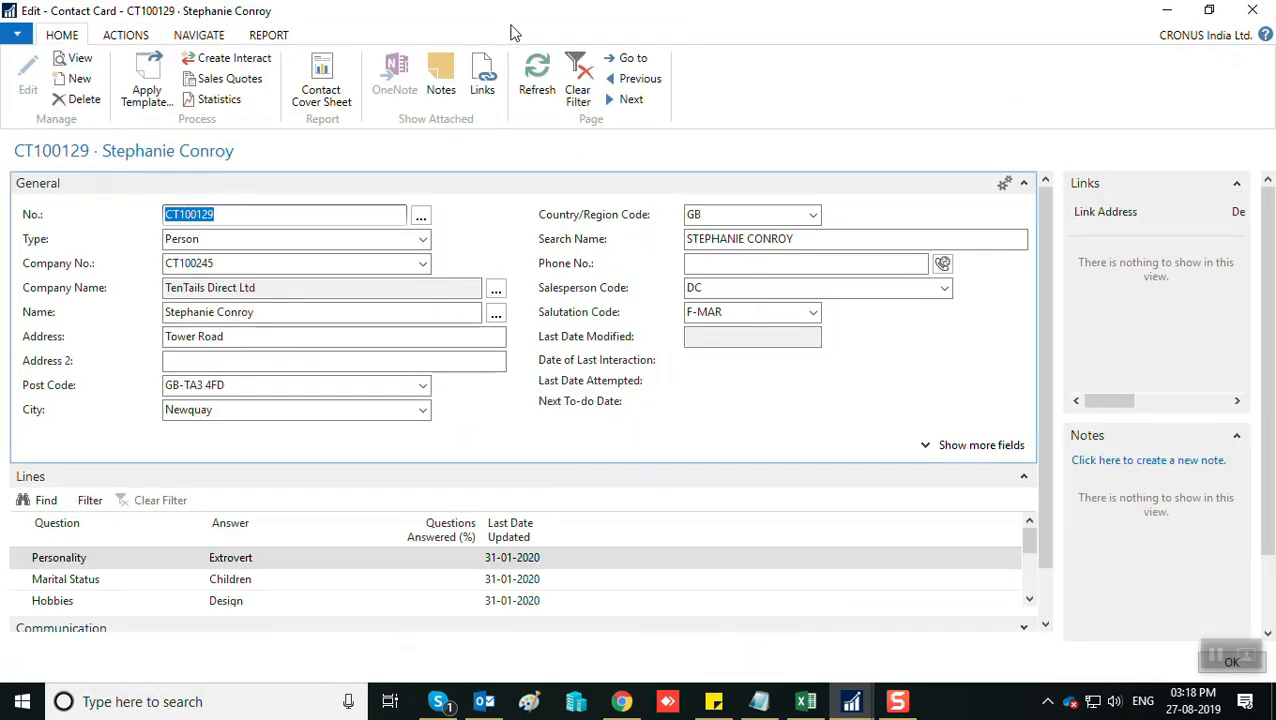
left_click(198, 36)
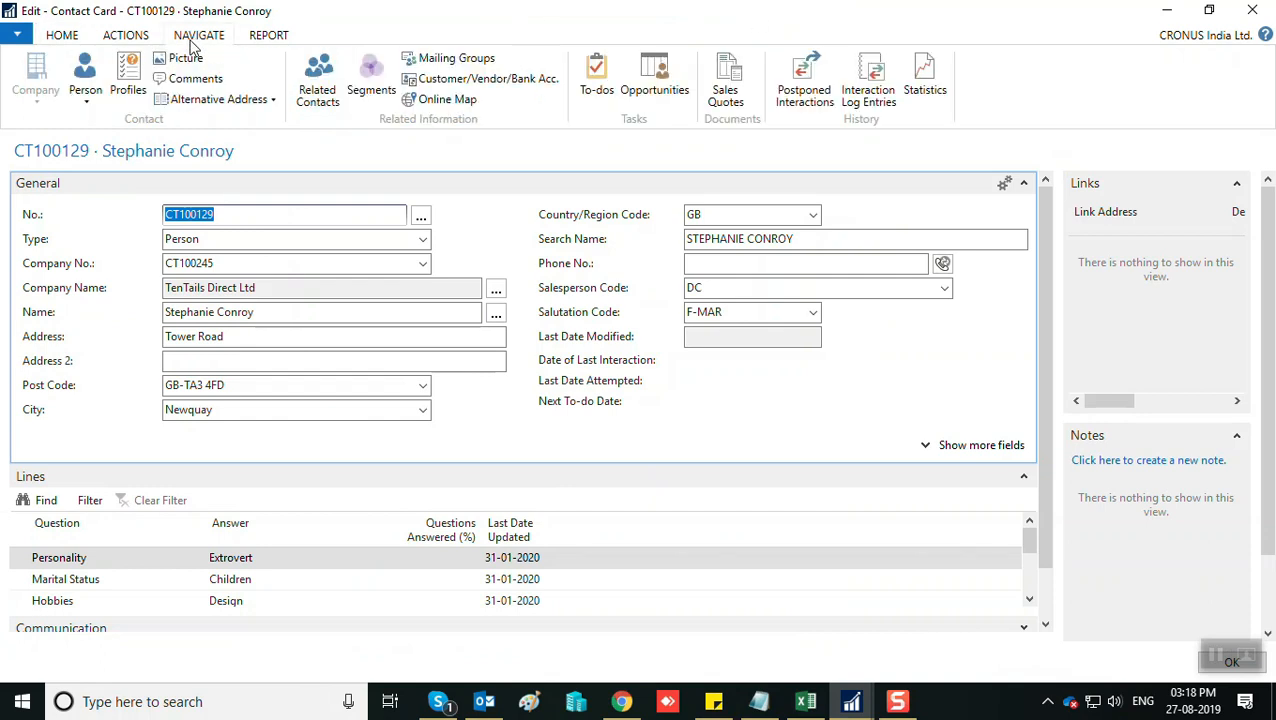
left_click(86, 100)
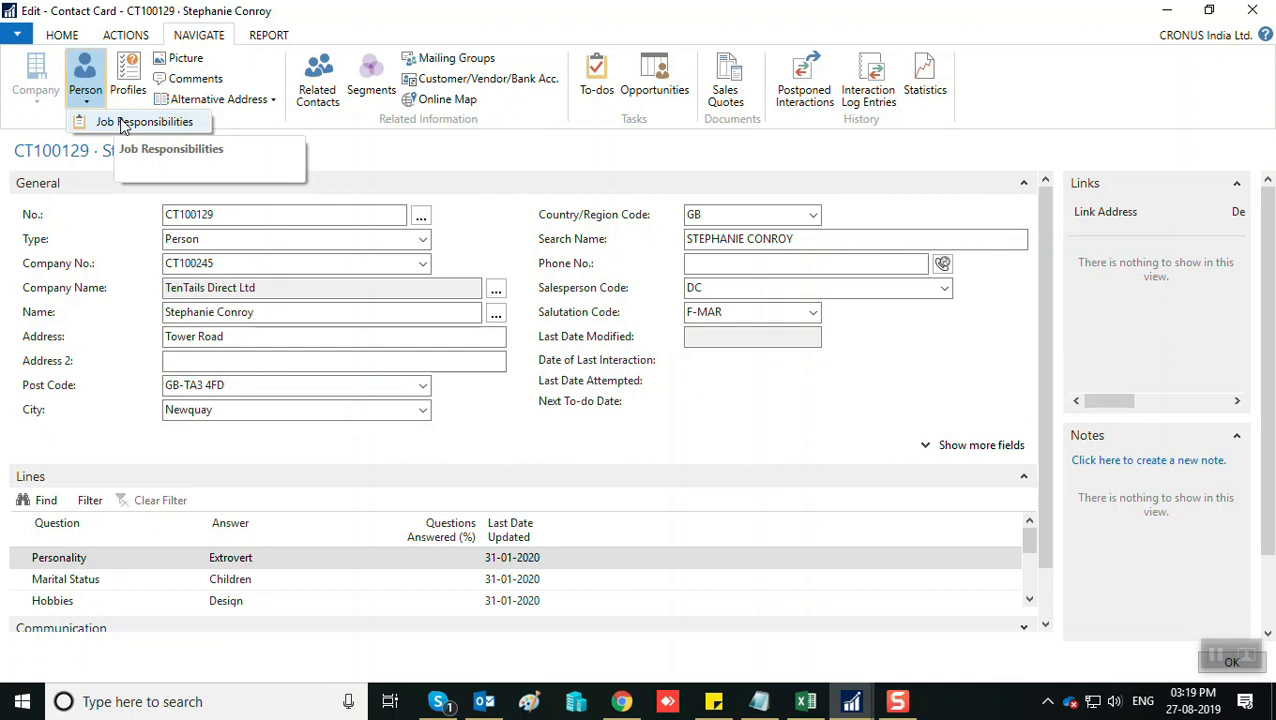
left_click(125, 127)
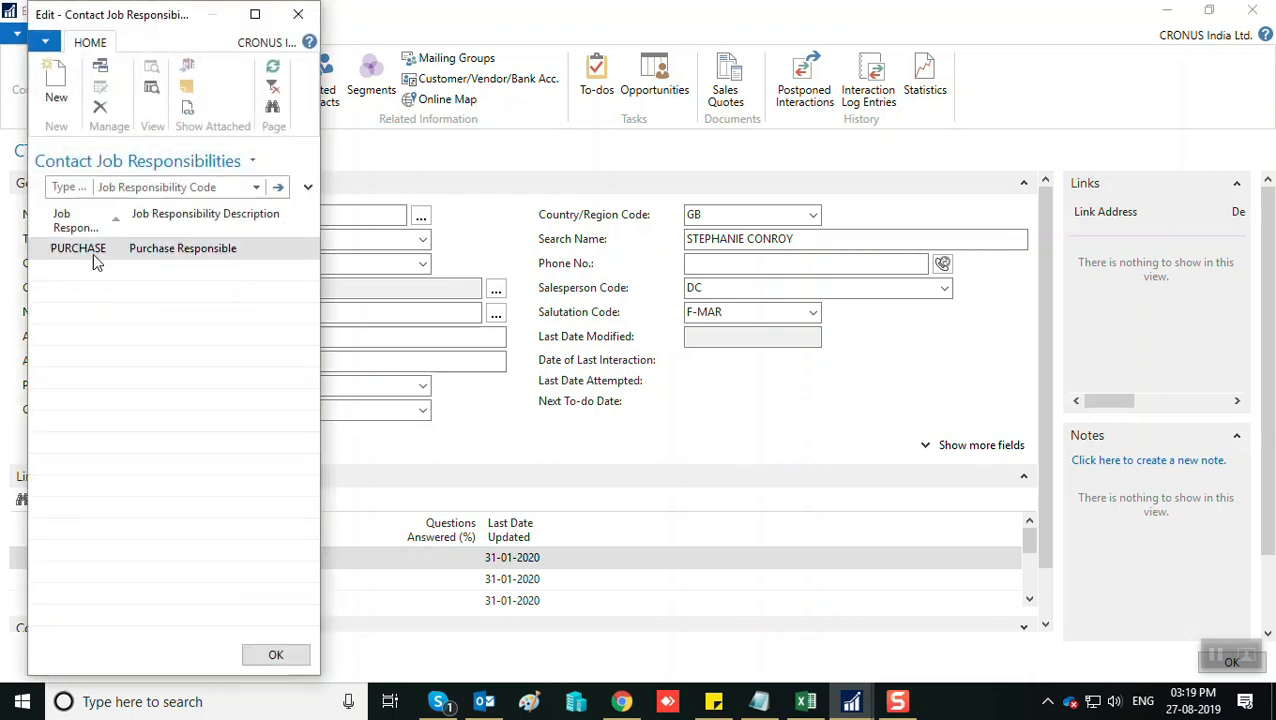
left_click(297, 14)
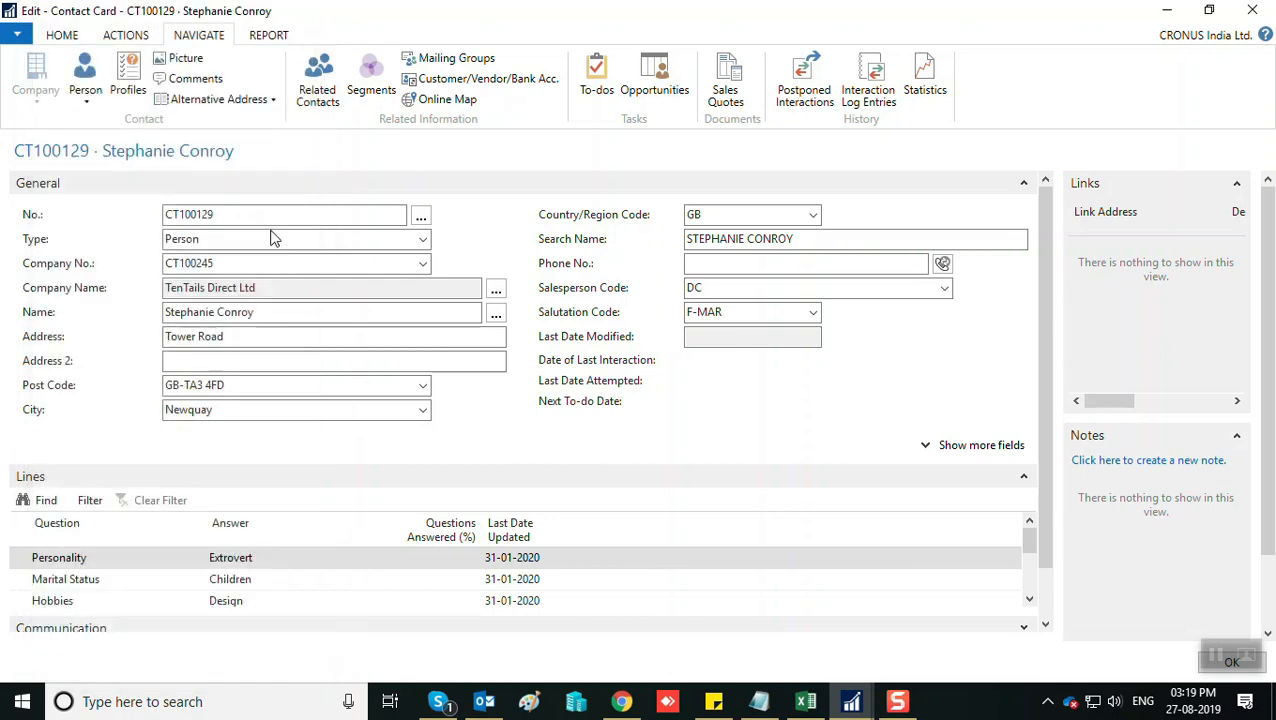
Close the contact card and the contact and job responsibility lists to return to Service Mgt. Setup.
left_click(222, 251)
key("Escape")
key("Escape")
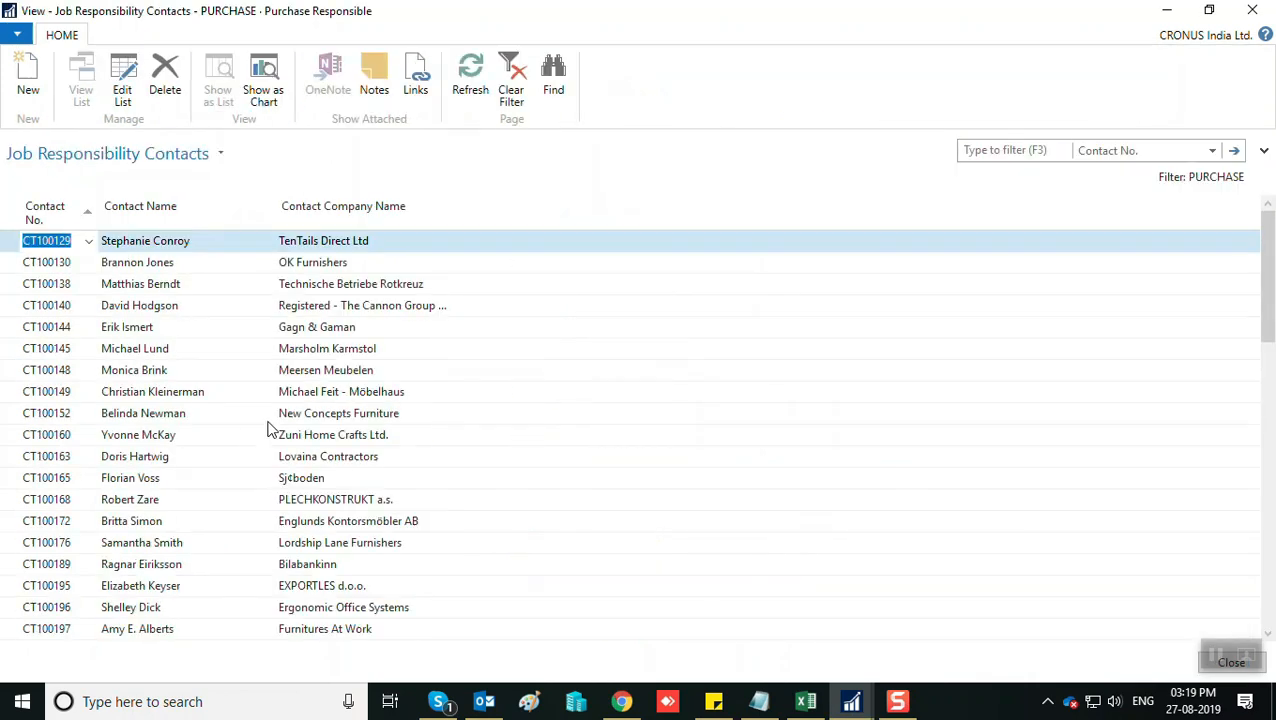
key("Escape")
key("Escape")
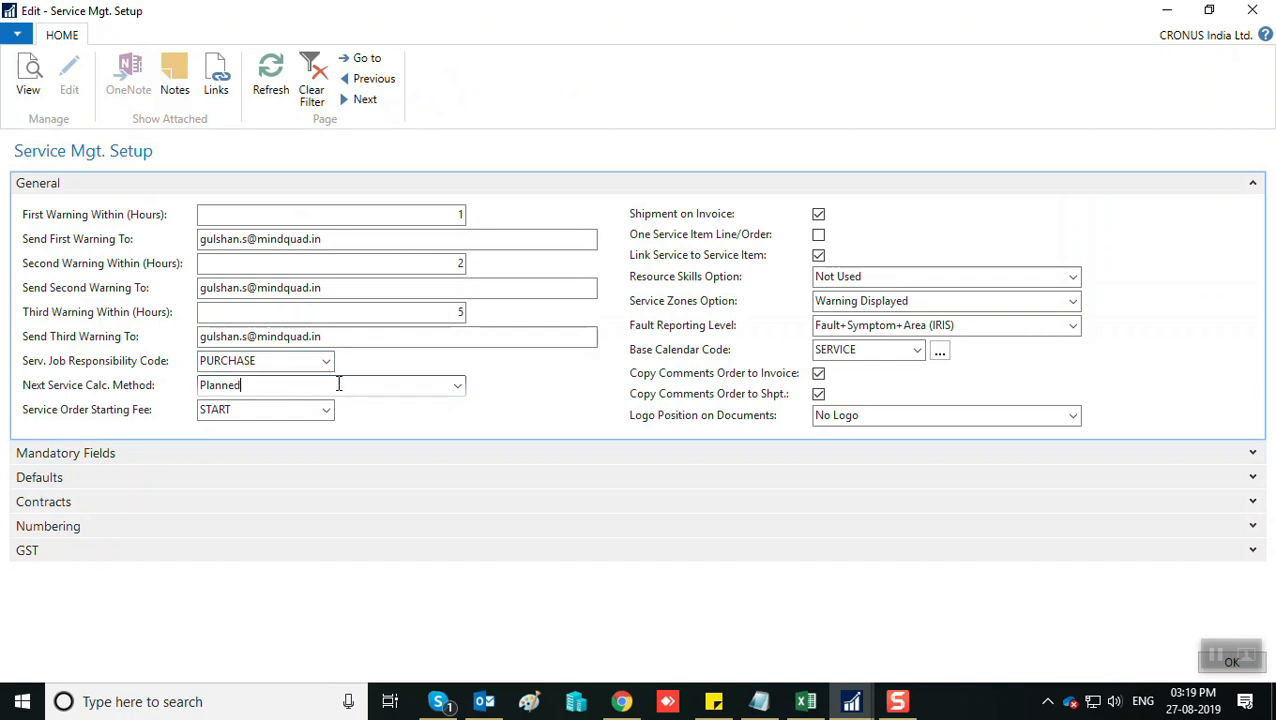
Review the choices for Next Service Calc. Method and Service Order Starting Fee.
left_click(457, 387)
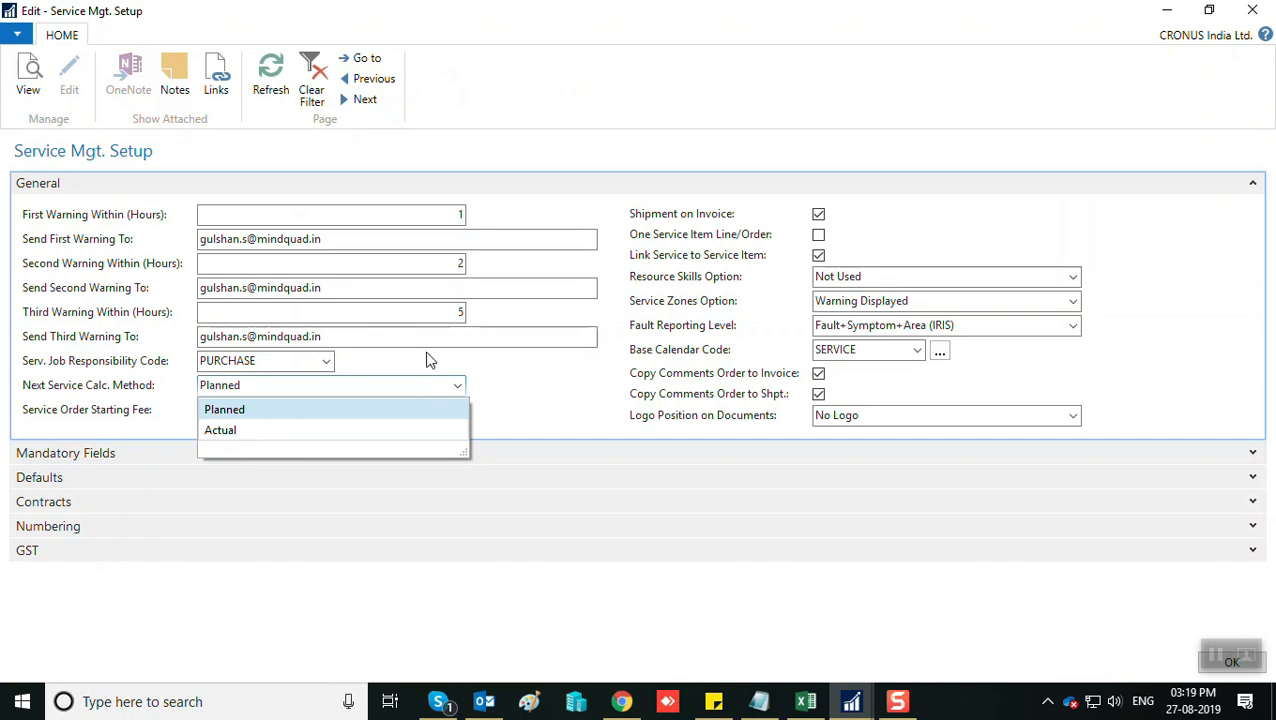
left_click(305, 385)
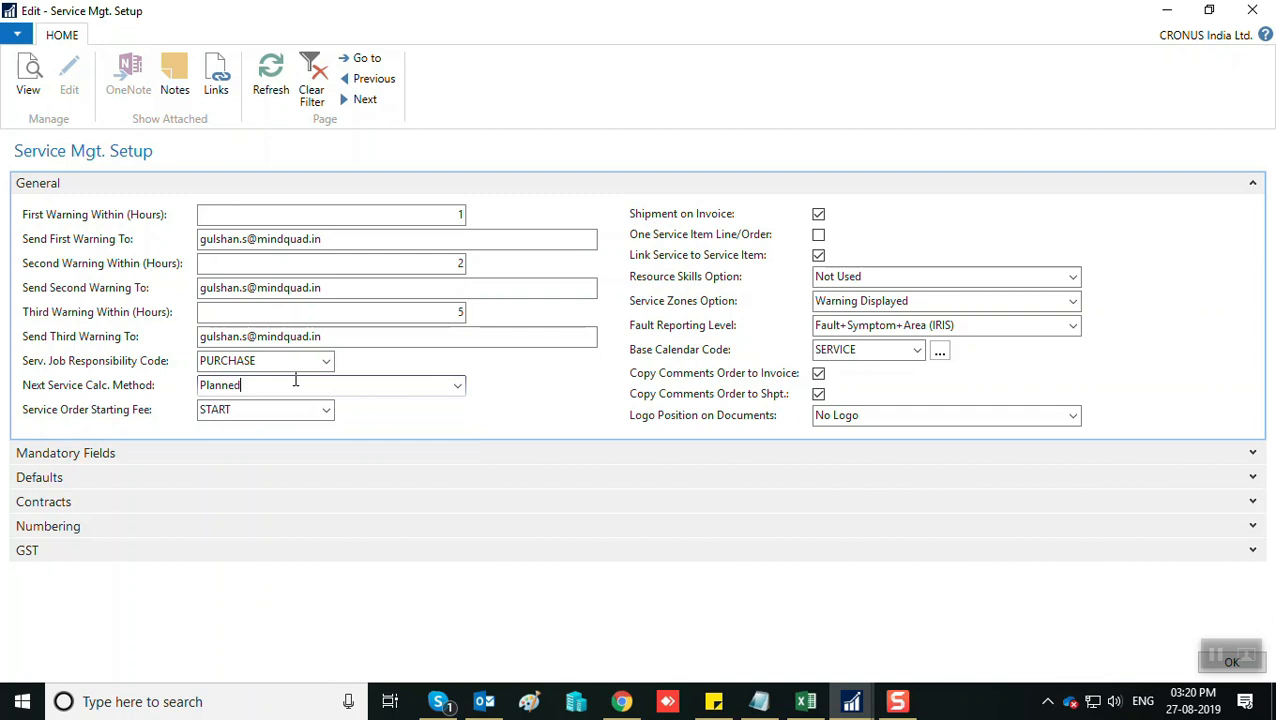
key("Tab")
left_click(262, 408)
left_click(326, 410)
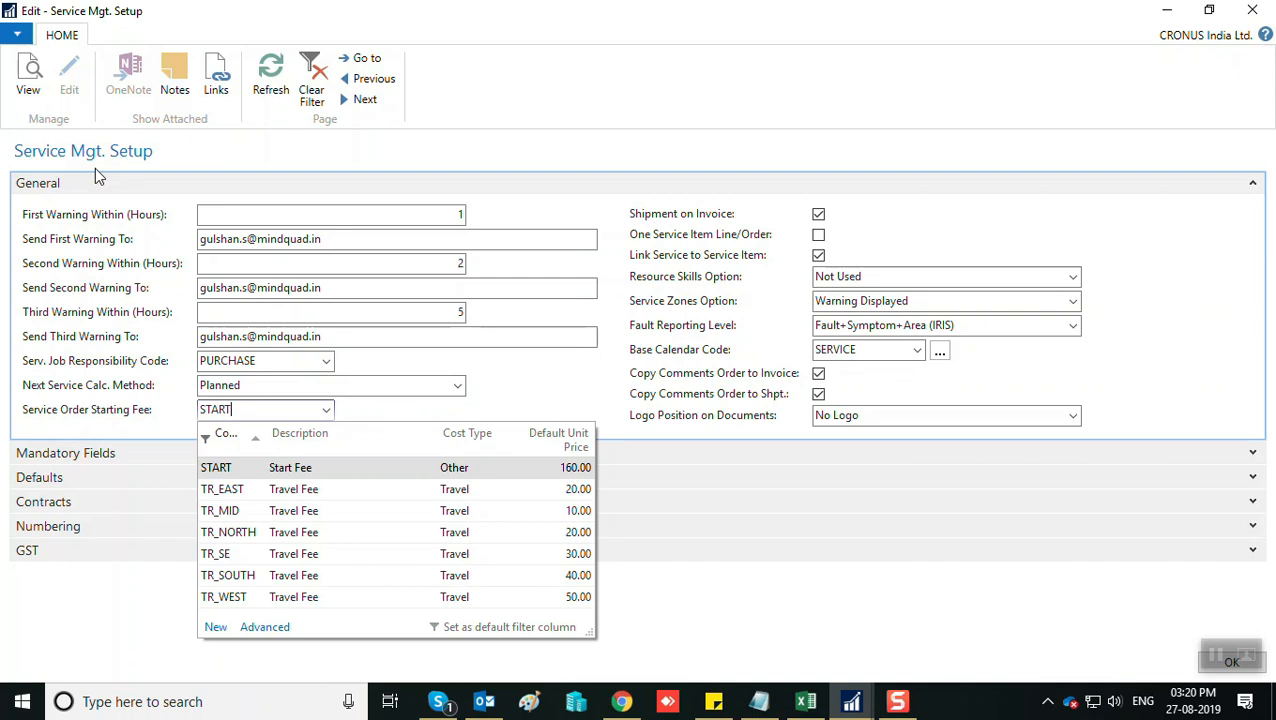
key("Tab")
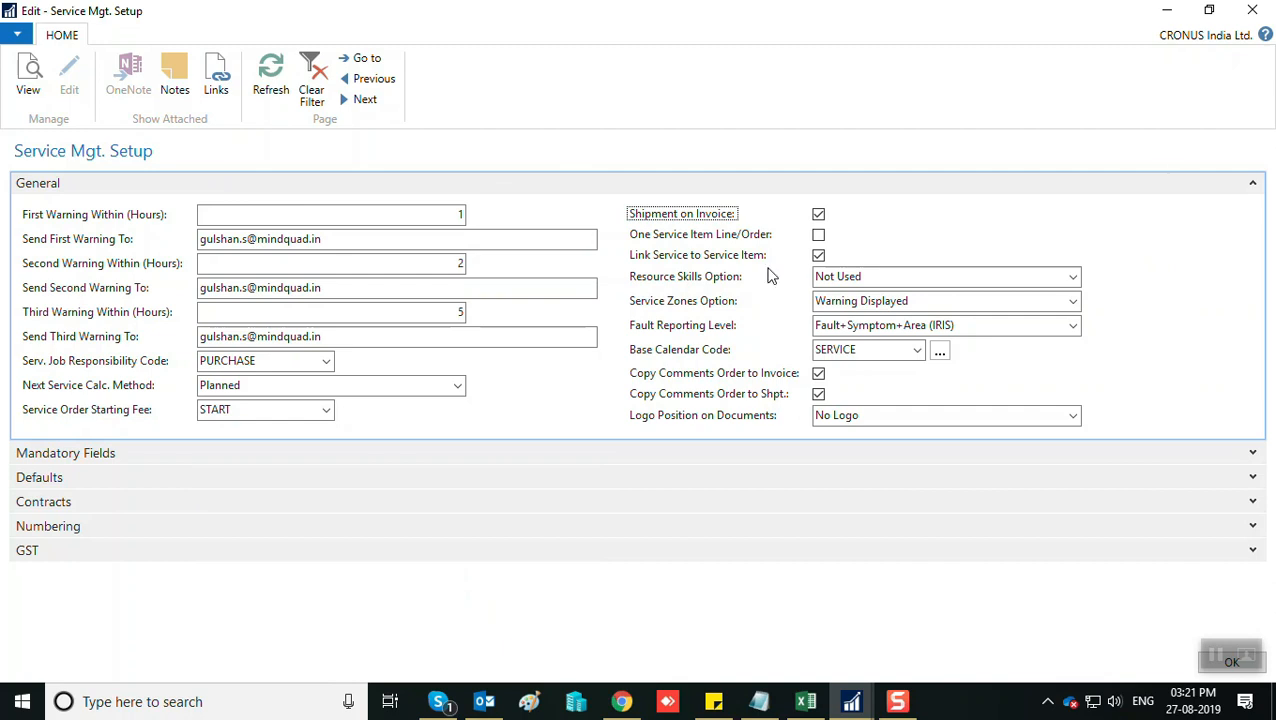
Compare the choices for resource skills and service zones, and set Resource Skills Option to Warning Displayed.
left_click(672, 278)
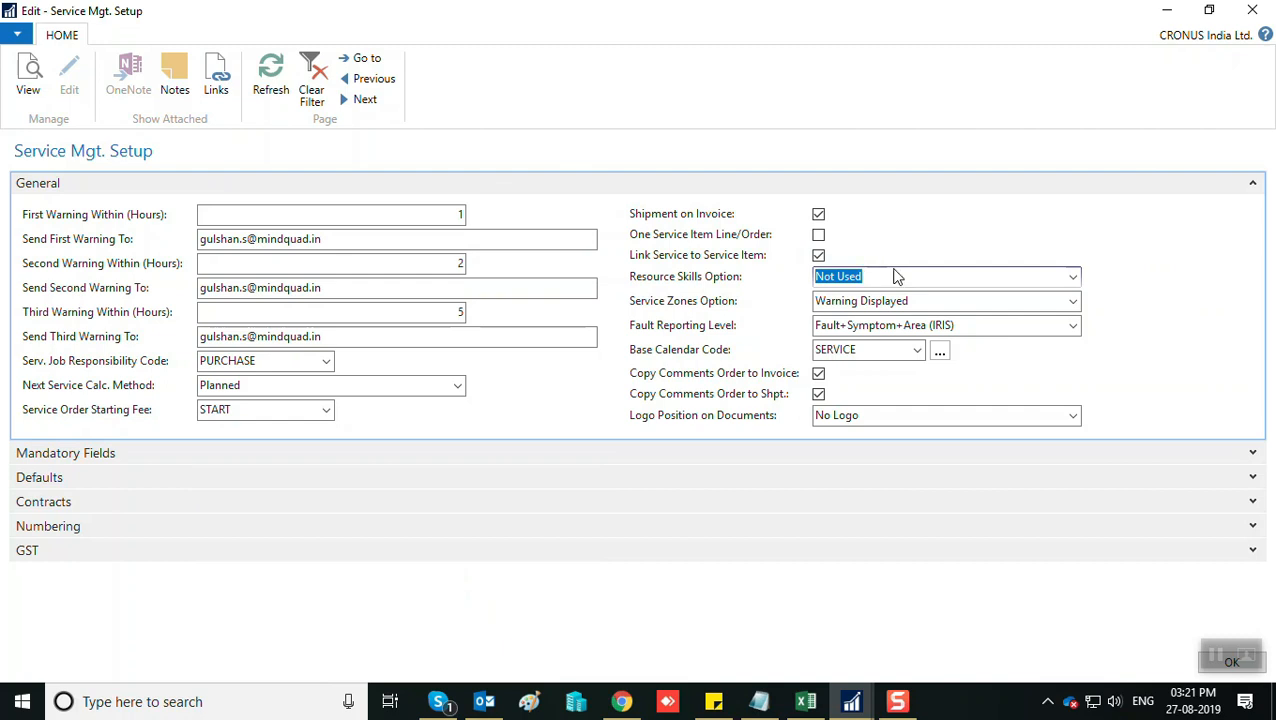
left_click(892, 275)
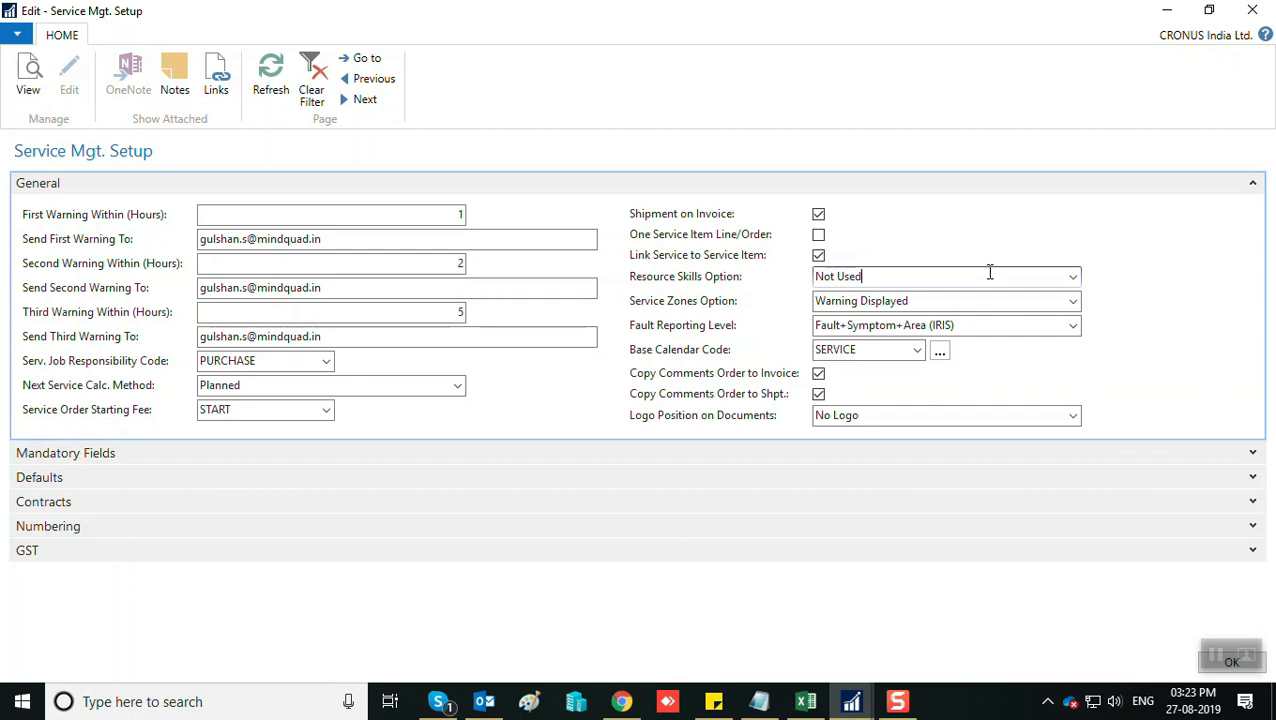
left_click(1072, 277)
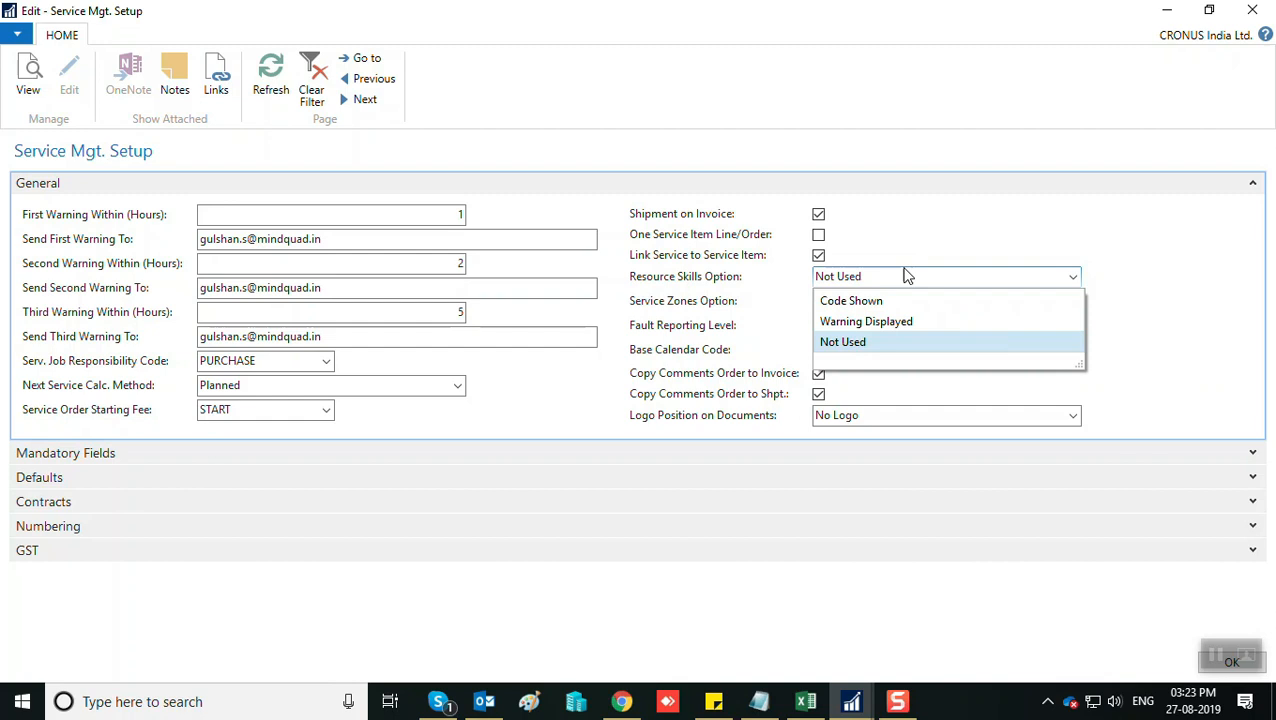
left_click(1054, 276)
left_click(1072, 301)
left_click(1072, 303)
left_click(994, 278)
left_click(878, 322)
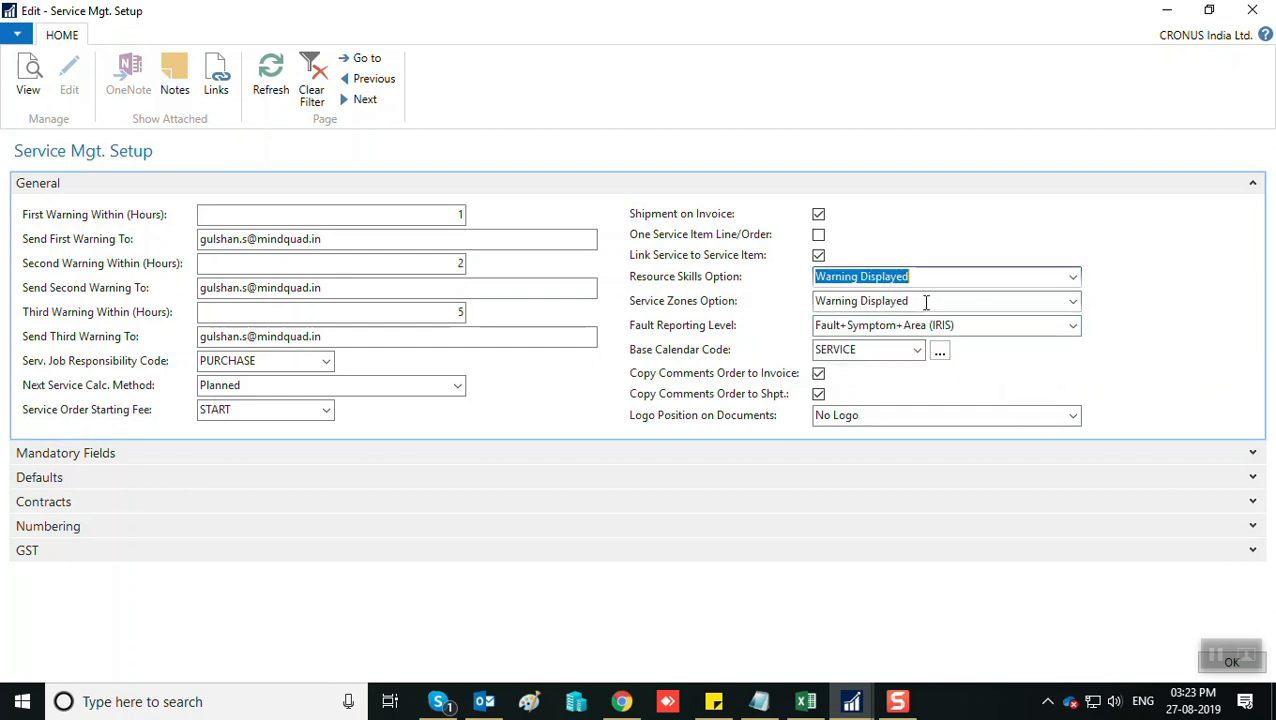
Check the Service Zones Option and review the available Fault Reporting Level choices.
left_click(926, 302)
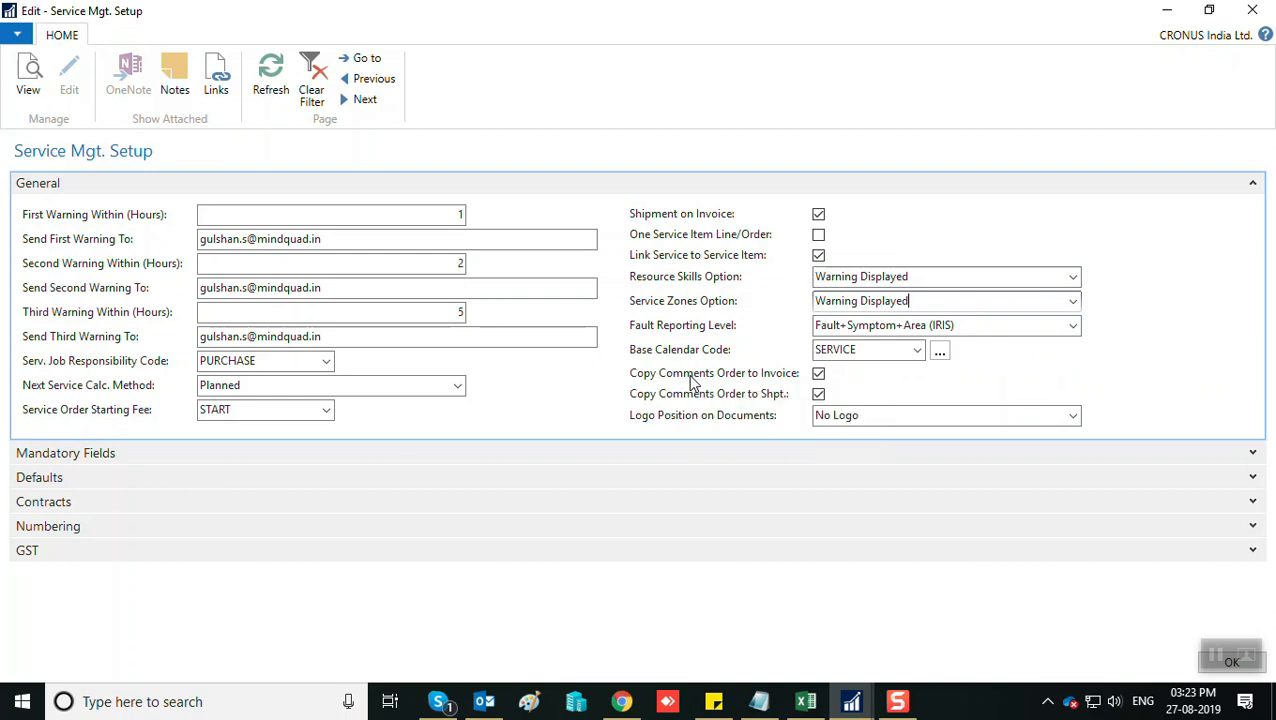
left_click(1072, 328)
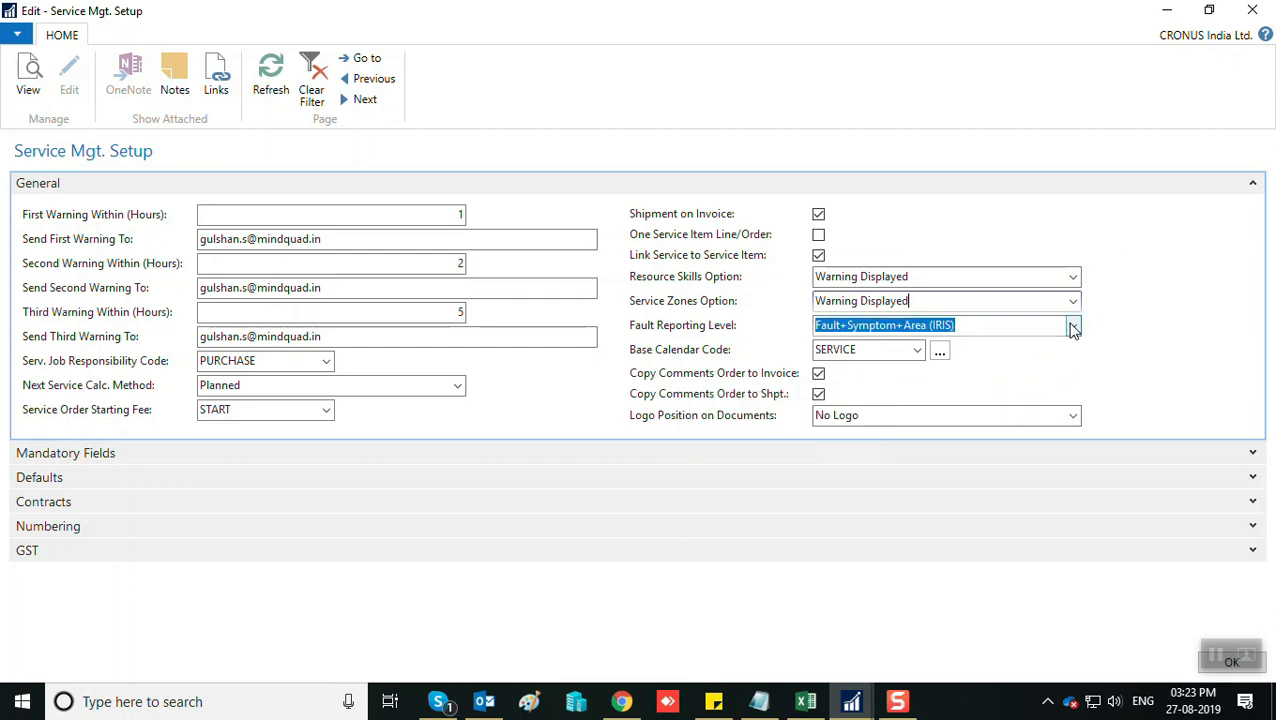
left_click(1072, 328)
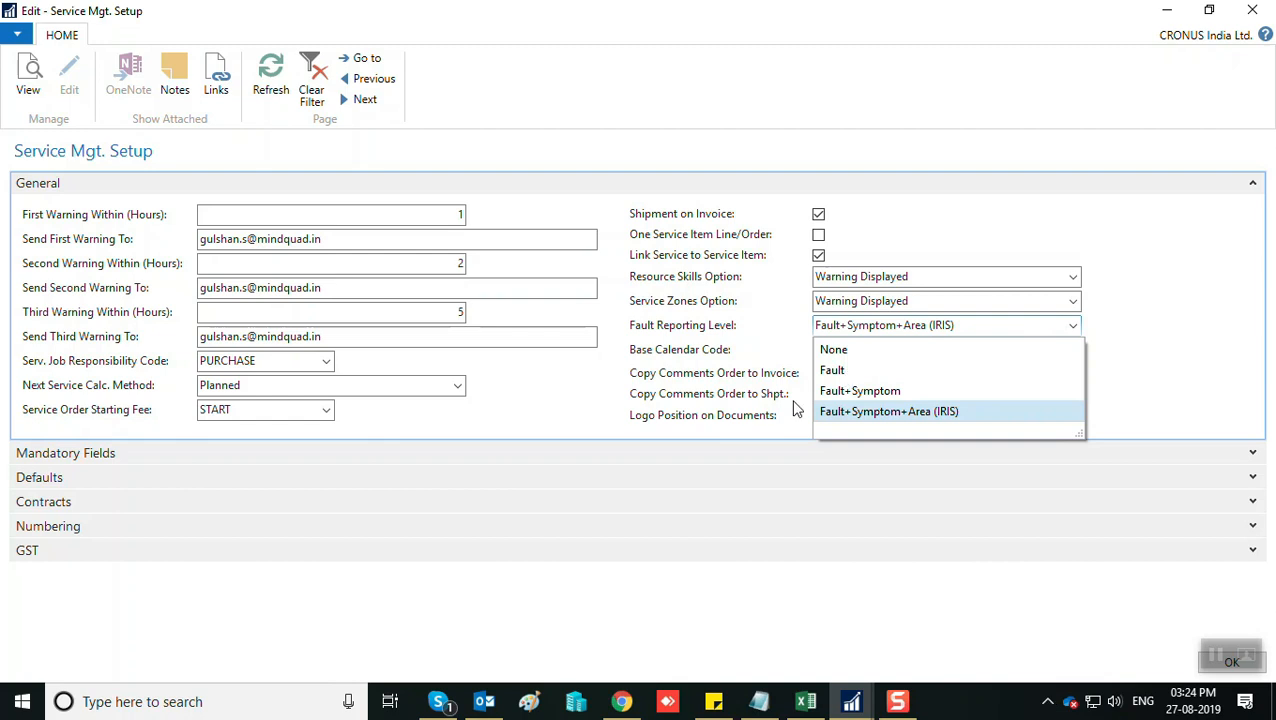
left_click(635, 410)
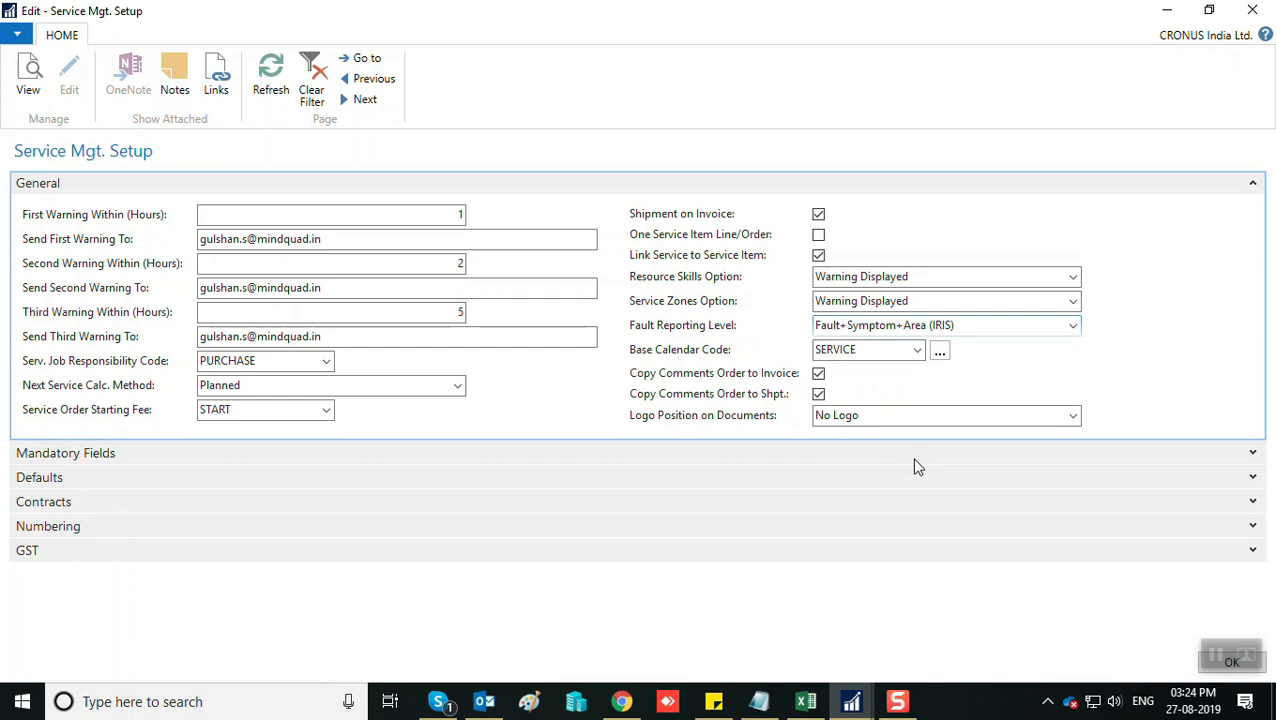
Collapse the General section, then review the Mandatory Fields and Contracts settings and collapse both sections.
left_click(1253, 184)
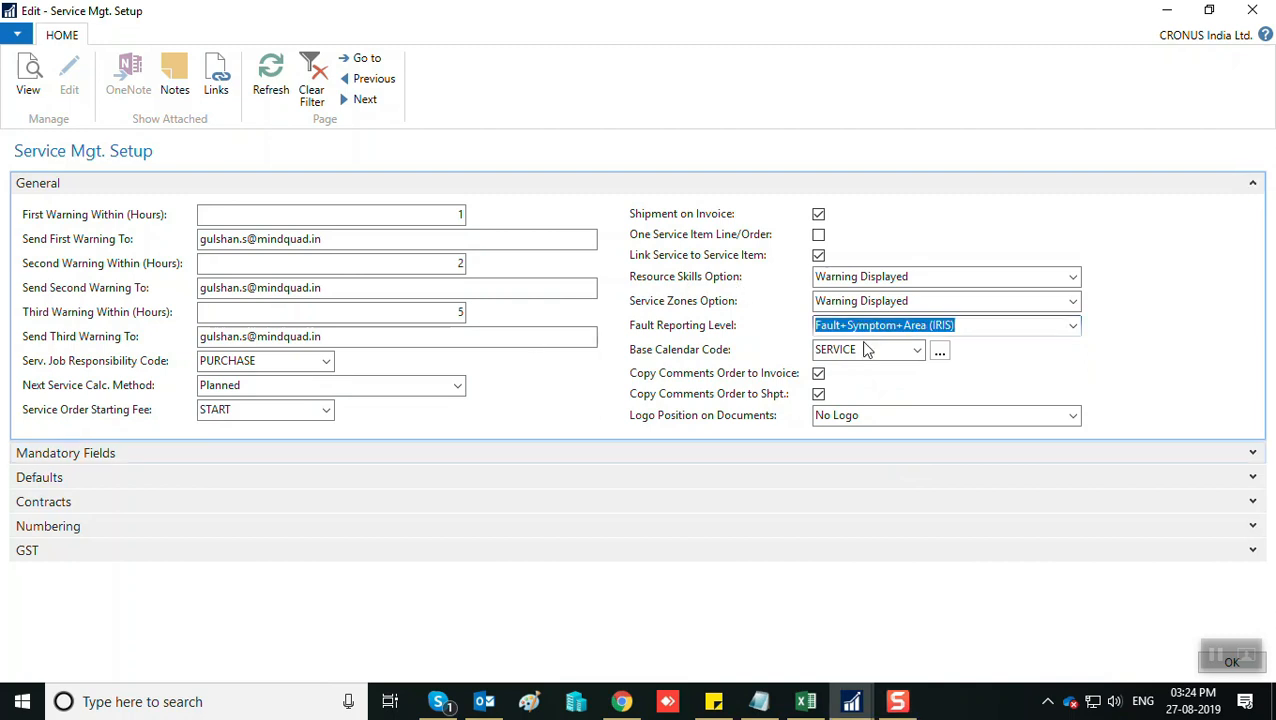
left_click(1253, 184)
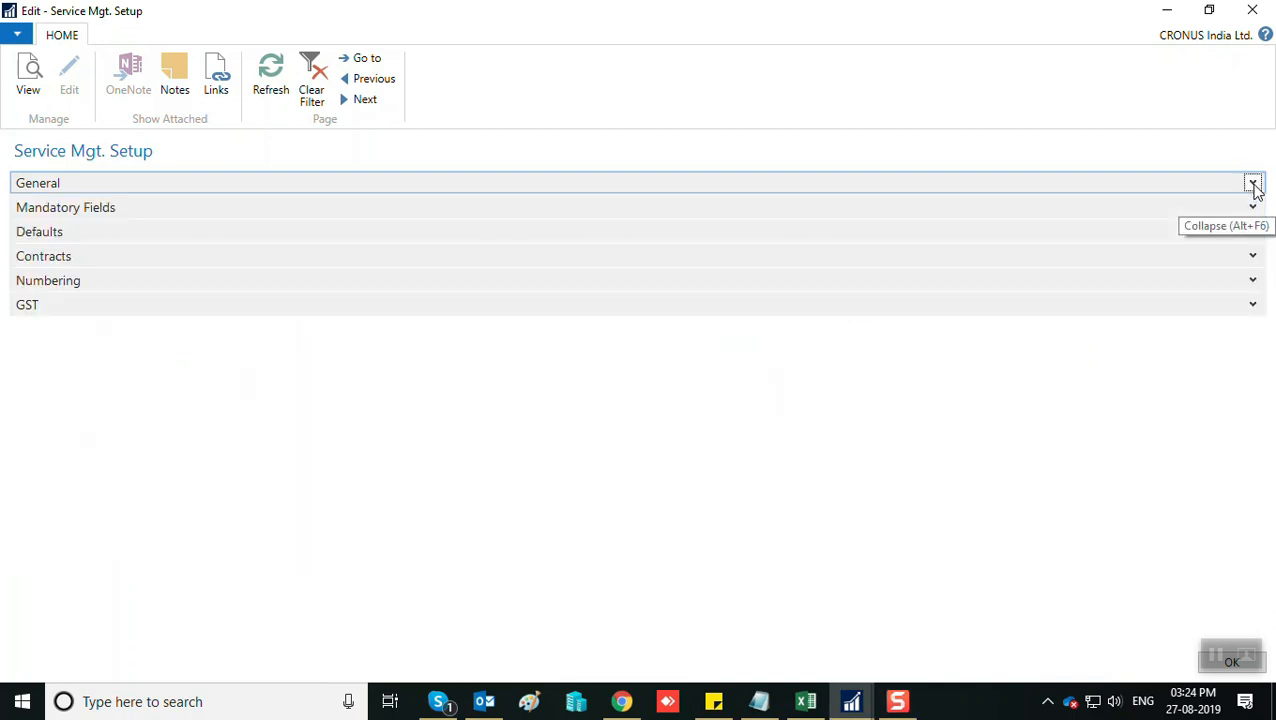
left_click(1253, 208)
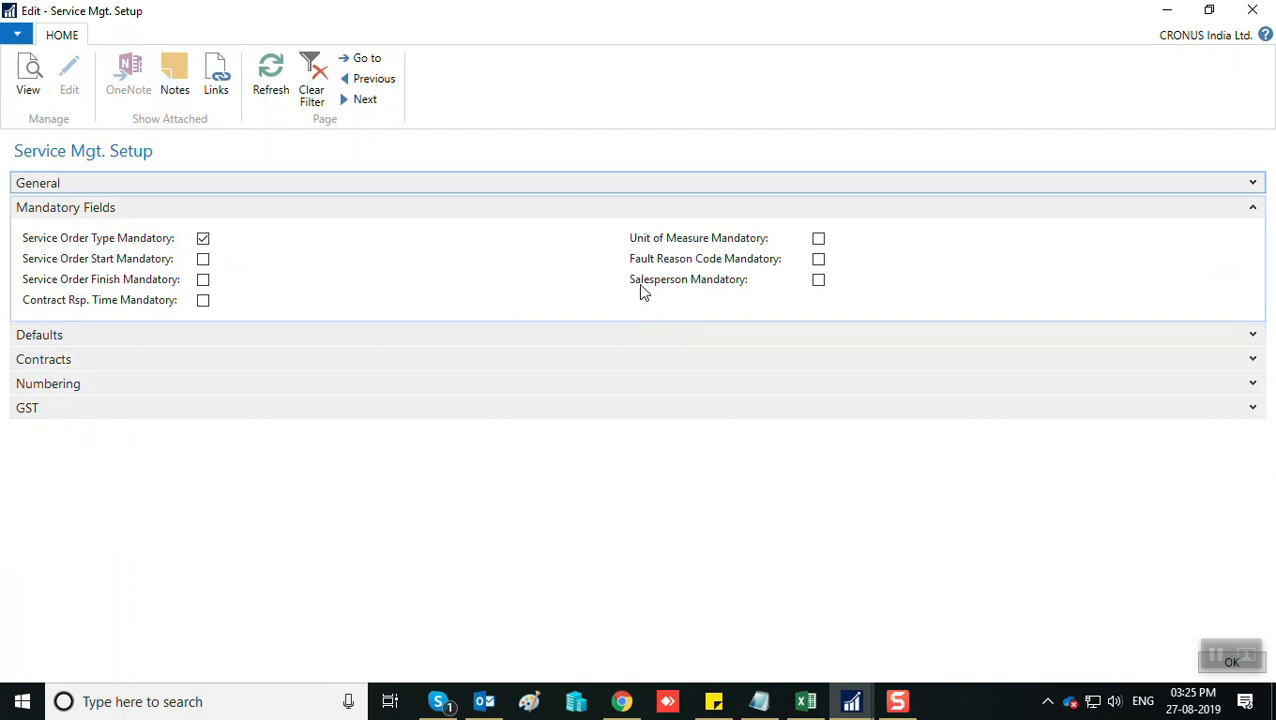
left_click(1253, 210)
left_click(1252, 257)
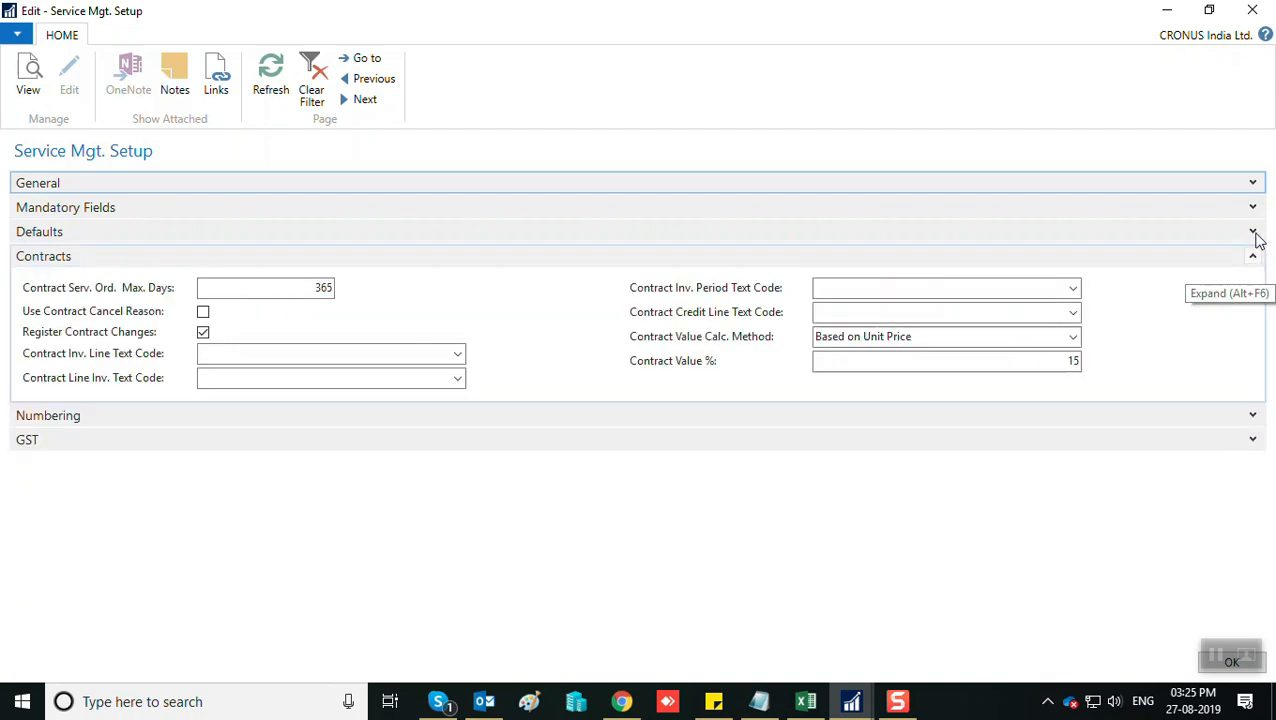
left_click(1253, 256)
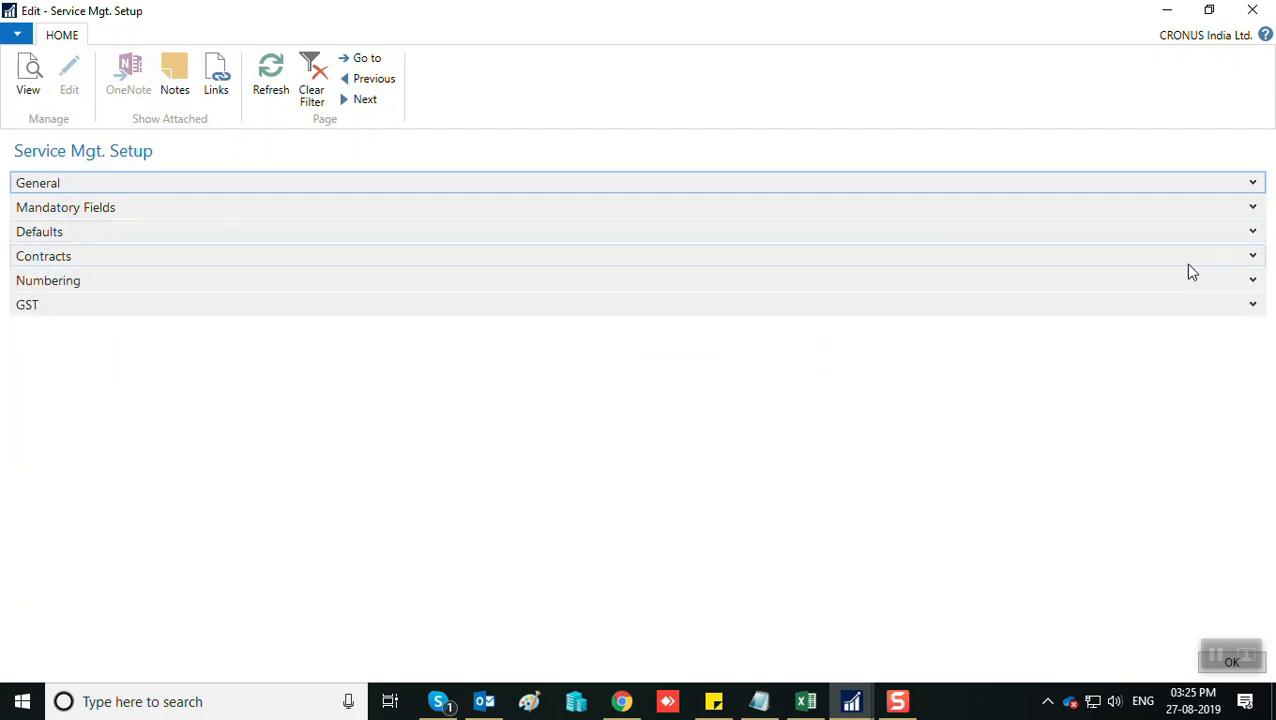
Review the Defaults section of Service Mgt. Setup, including the default response time and the warranty discount for parts.
left_click(1252, 233)
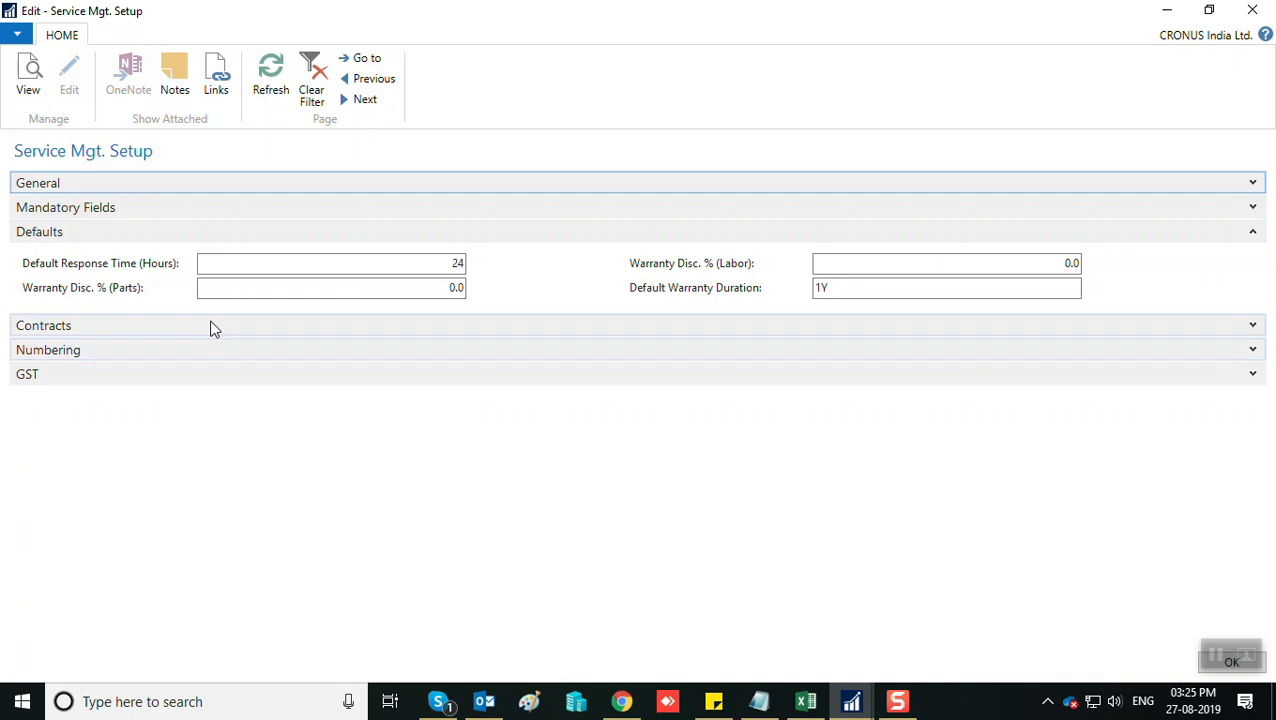
left_click(320, 263)
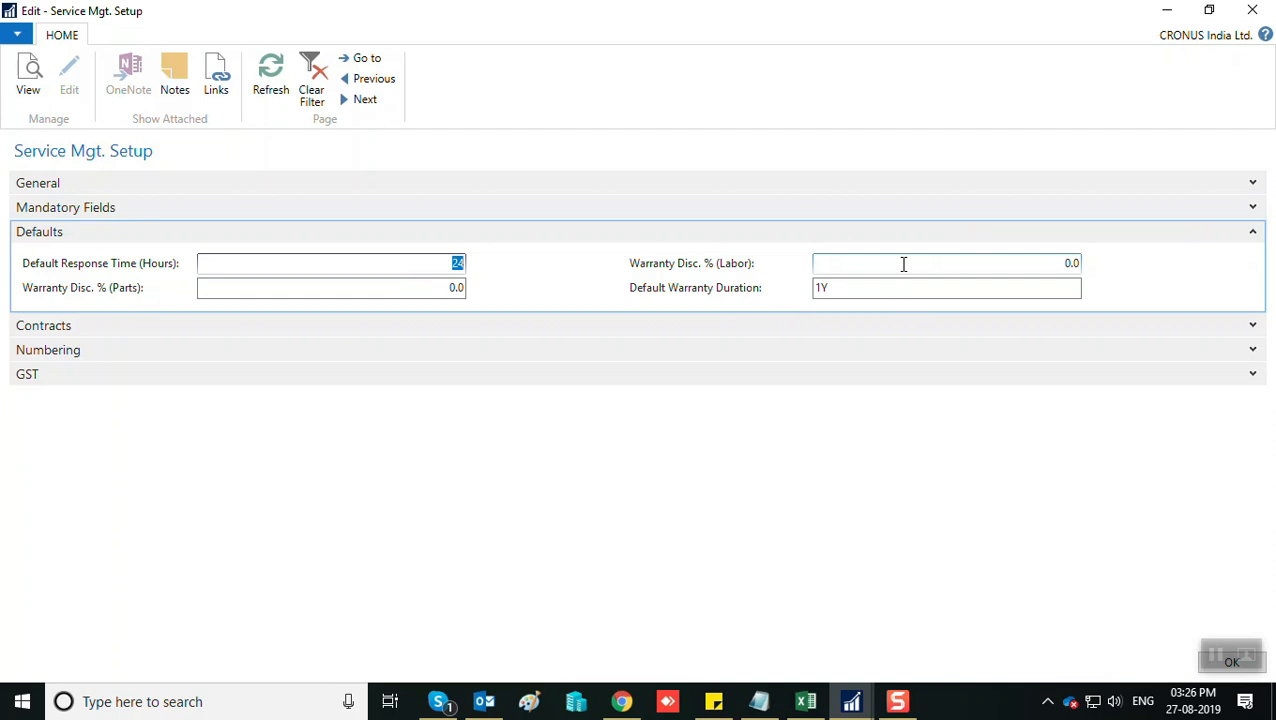
left_click(450, 288)
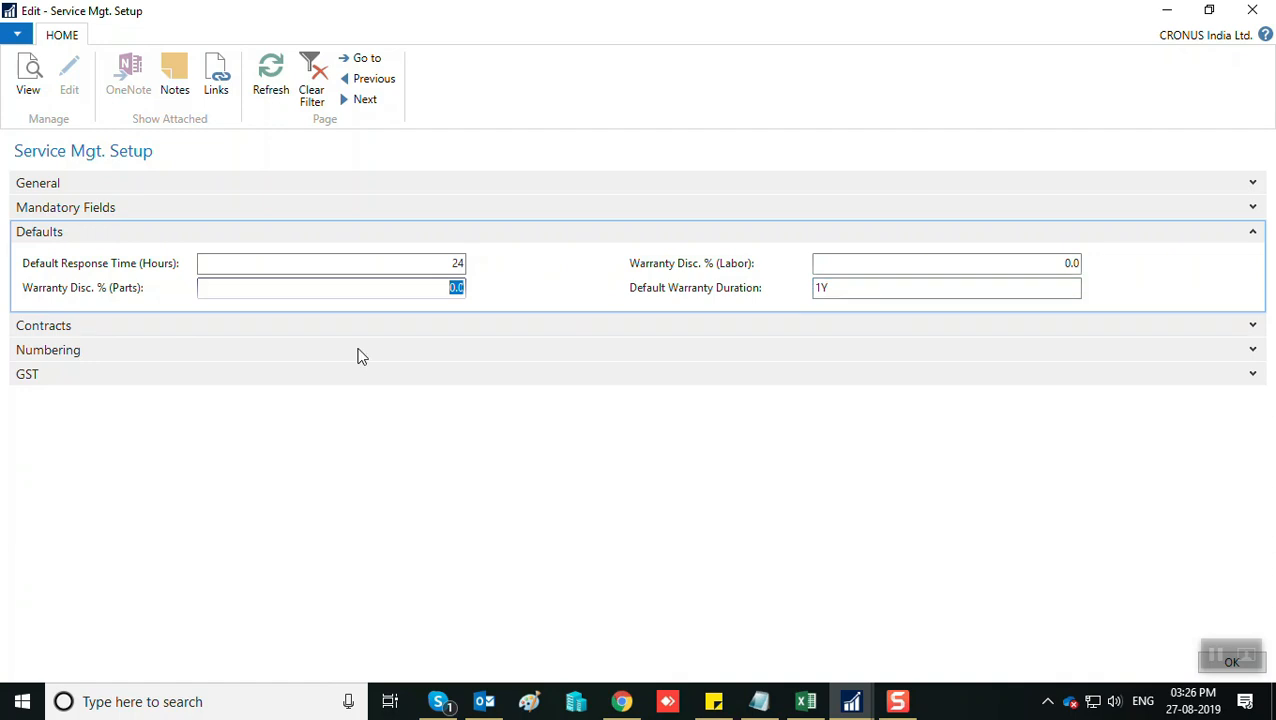
Review the Numbering and GST sections of Service Mgt. Setup and close the setup page.
left_click(263, 351)
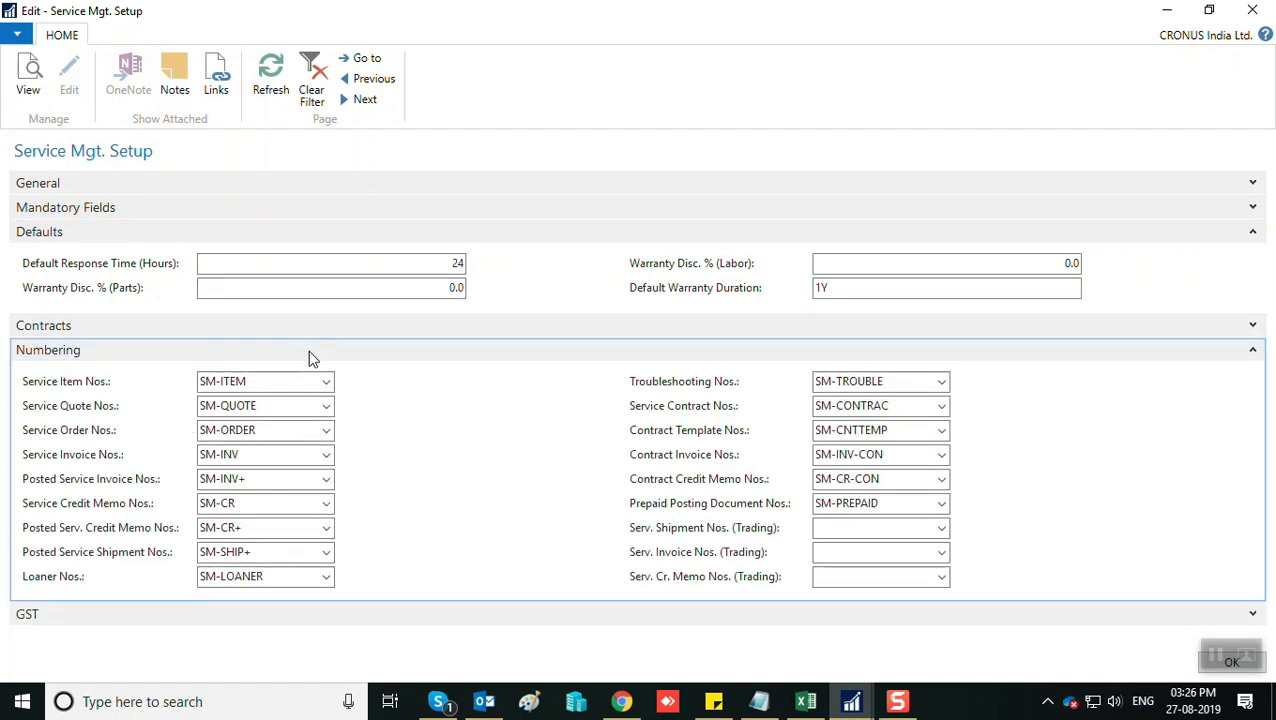
left_click(308, 350)
left_click(197, 380)
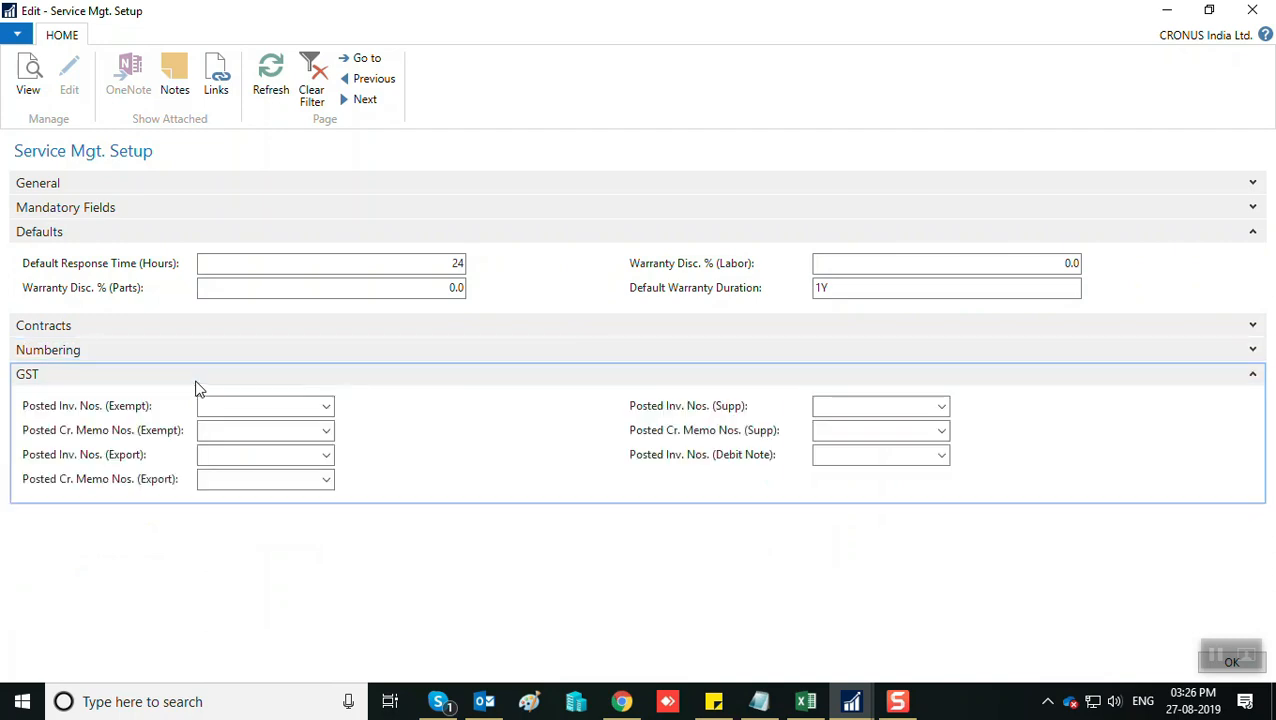
key("Escape")
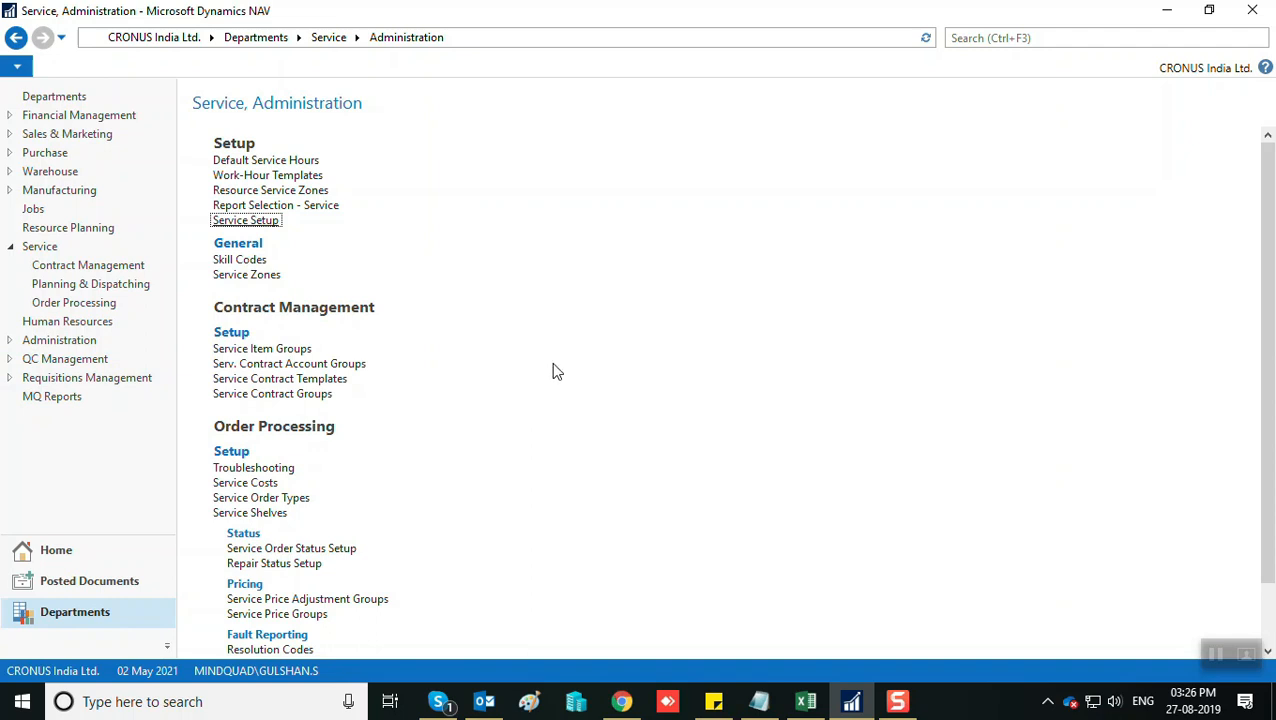
Open Service Order Types under Order Processing, review the codes and their descriptions, and close the list.
scroll(553, 370, "down", 2)
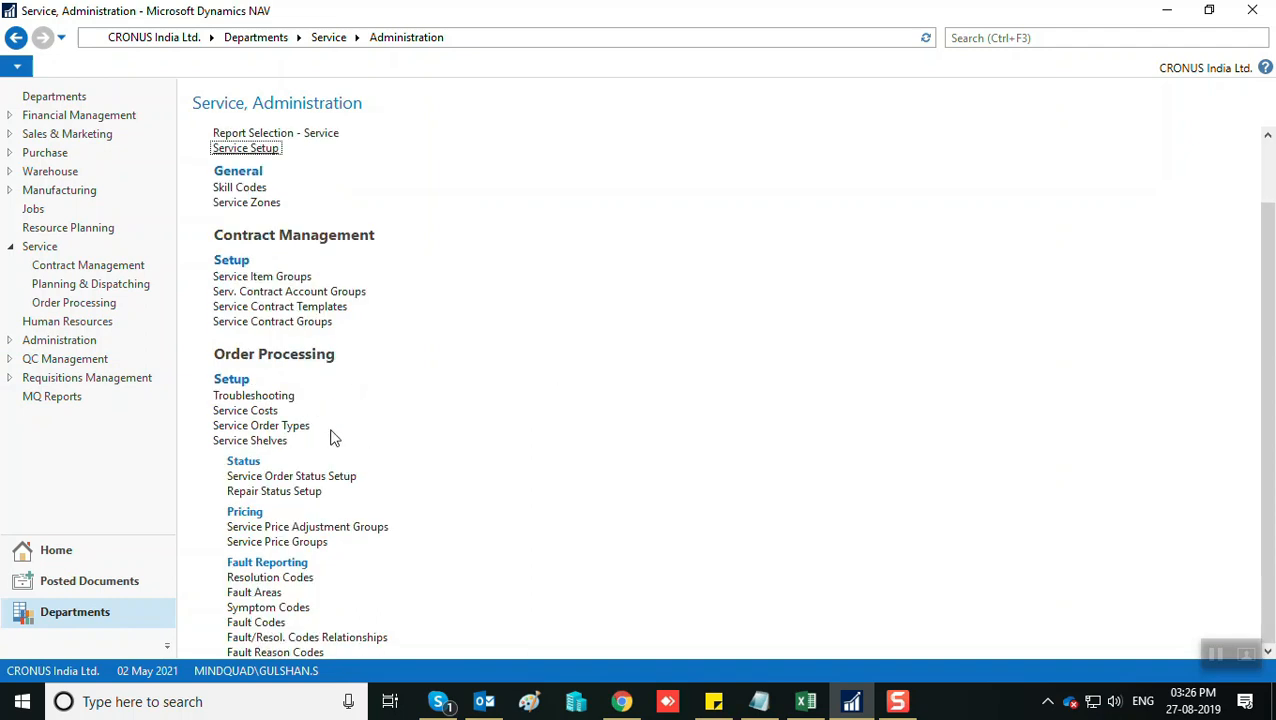
left_click(288, 426)
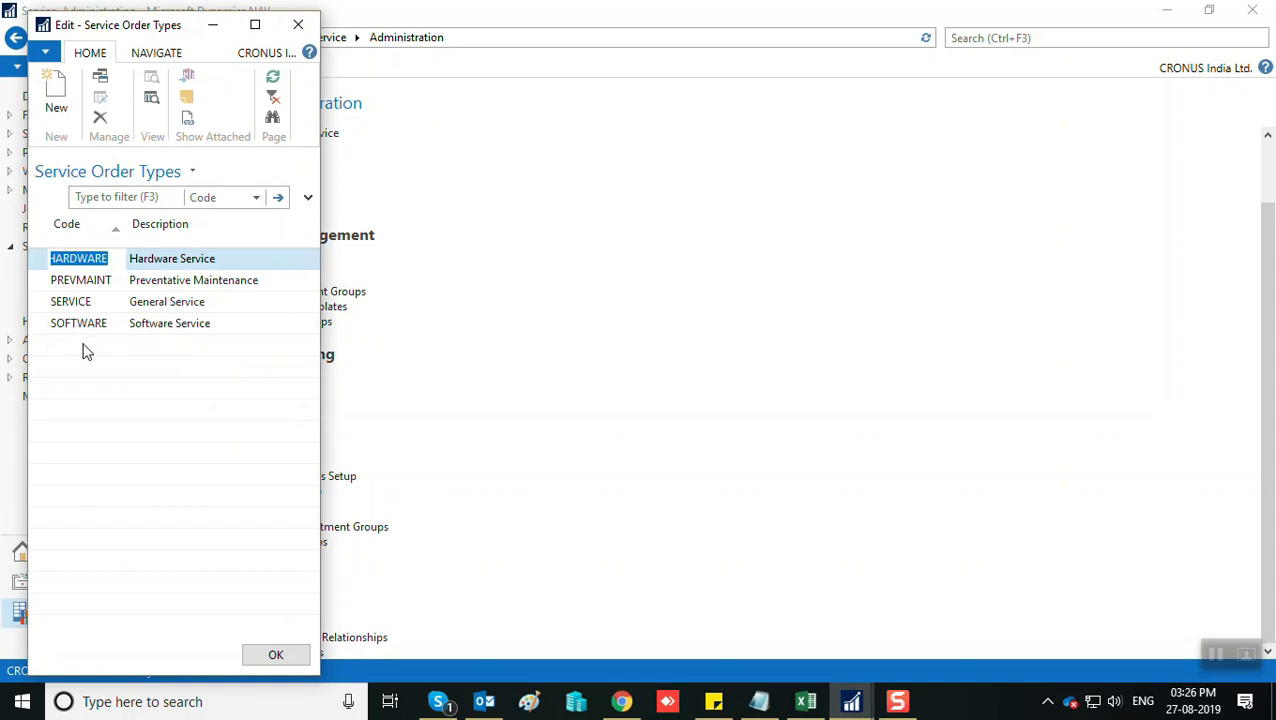
left_click(222, 284)
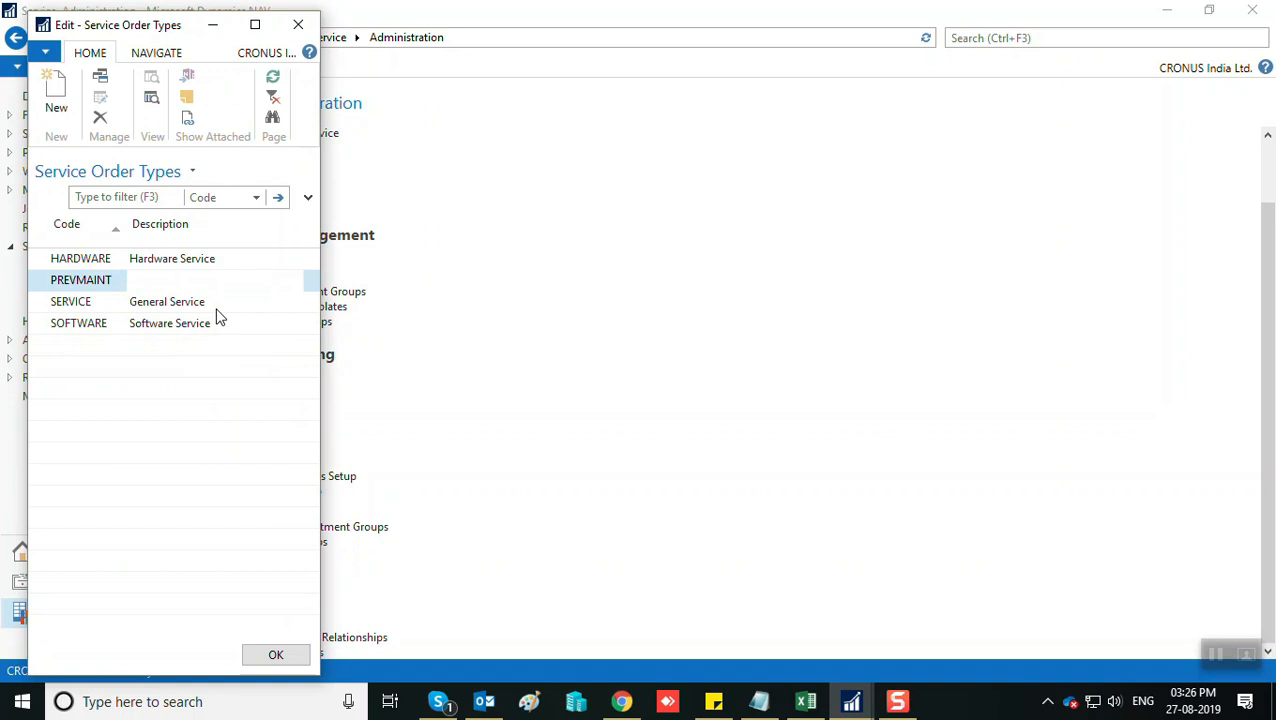
left_click(219, 323)
left_click(87, 302)
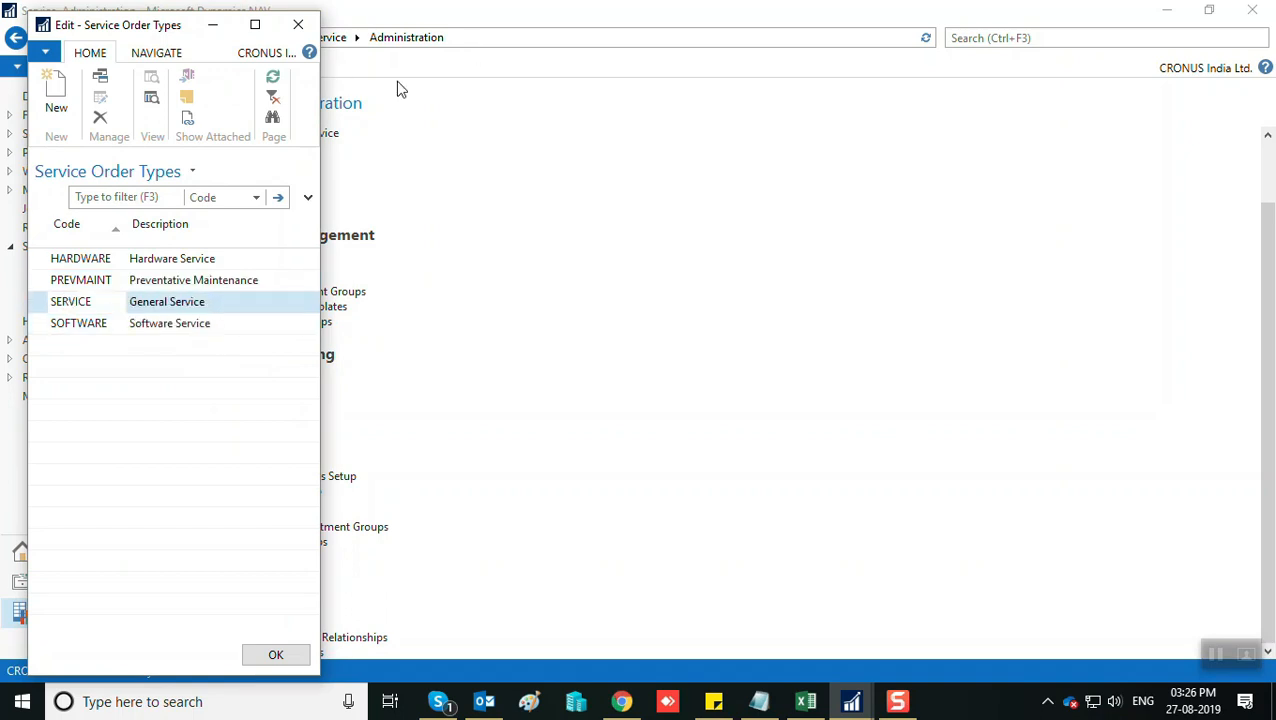
left_click(299, 27)
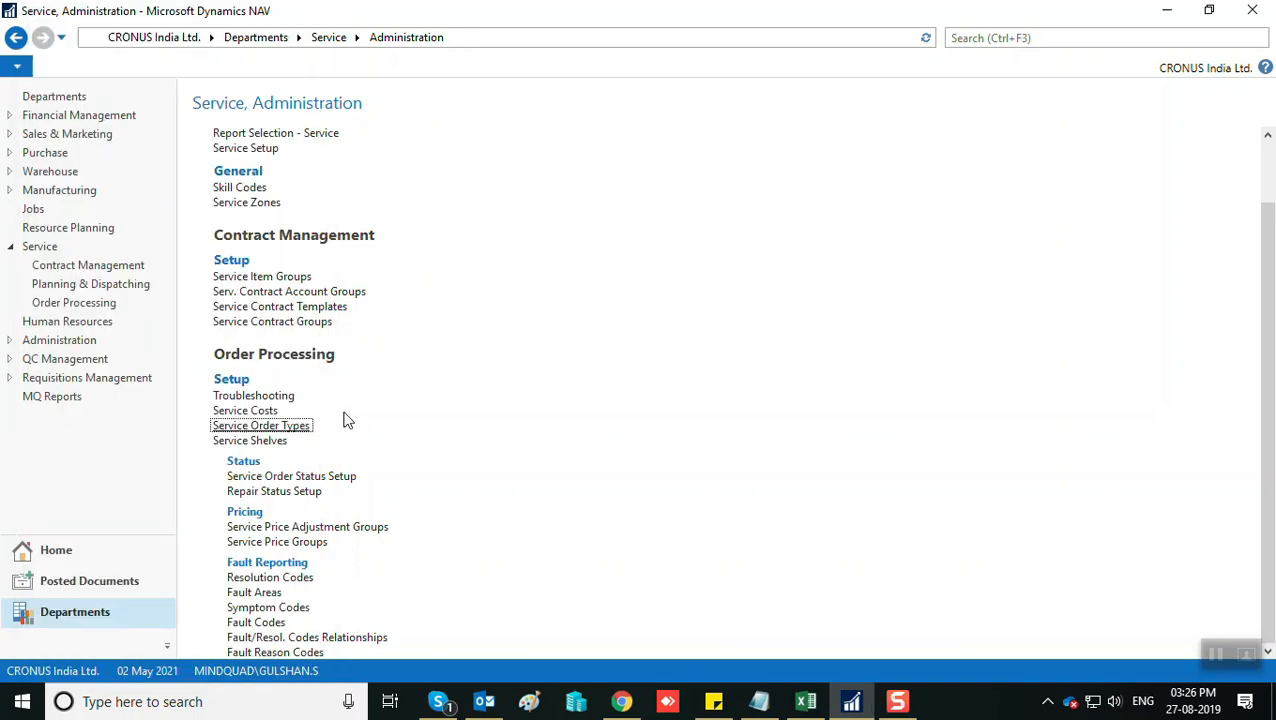
Open Service Costs and review the available Cost Type choices for the START and TR_EAST entries.
left_click(240, 411)
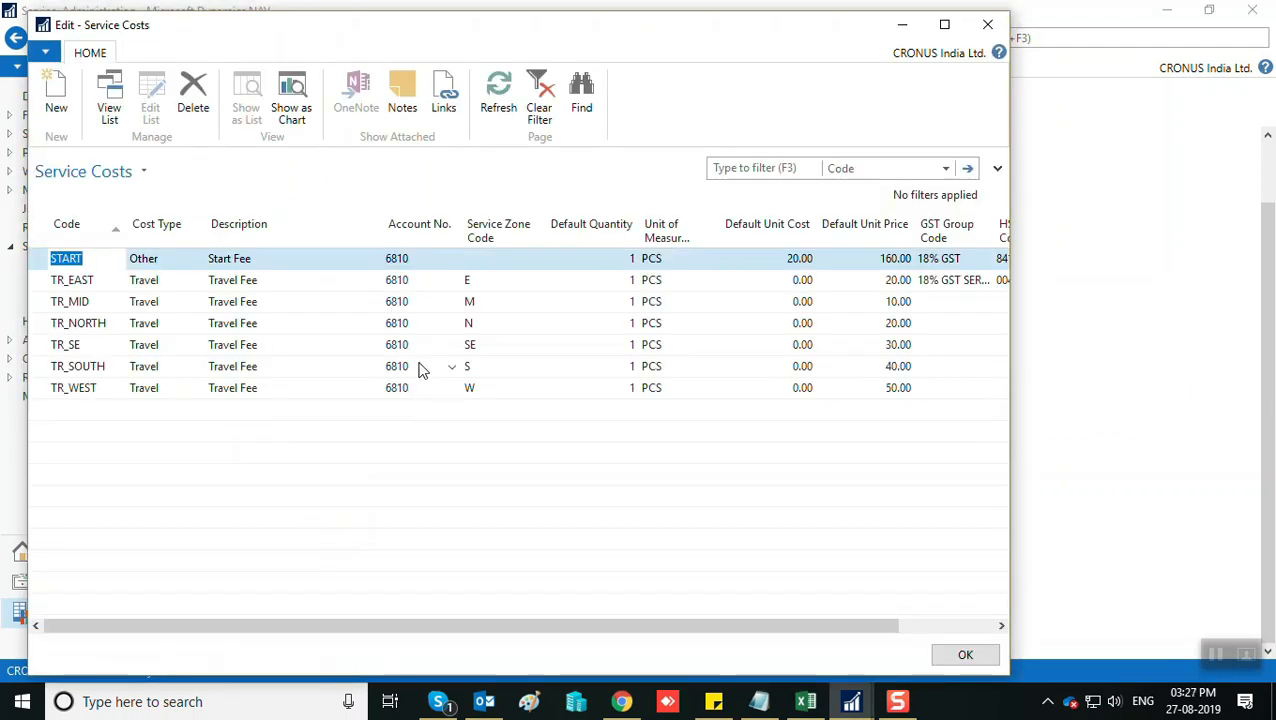
left_click(115, 284)
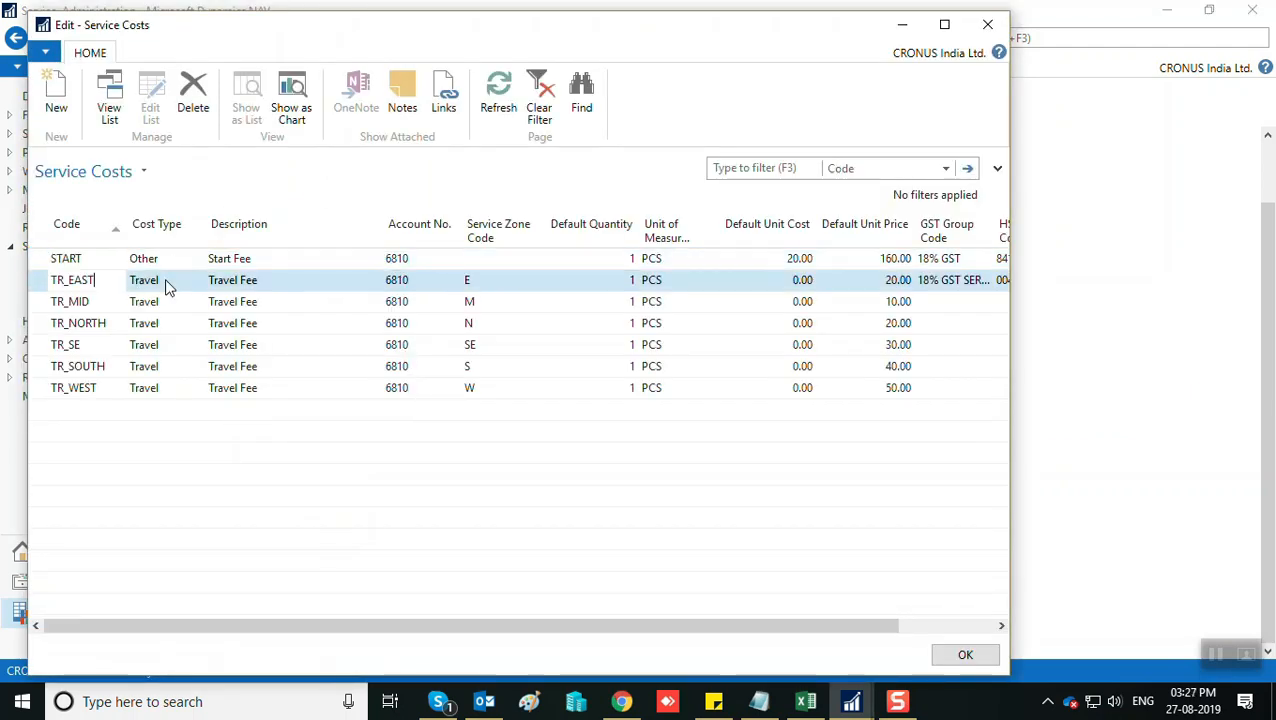
left_click(175, 265)
left_click(196, 260)
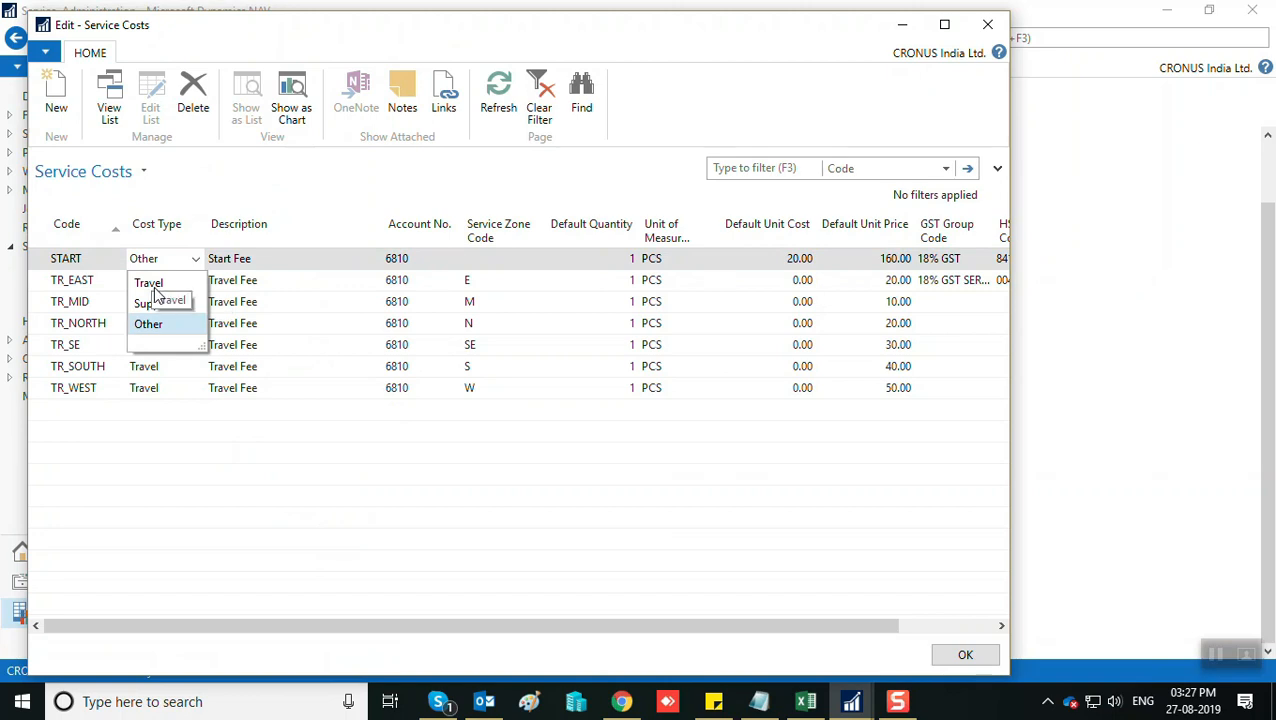
left_click(105, 266)
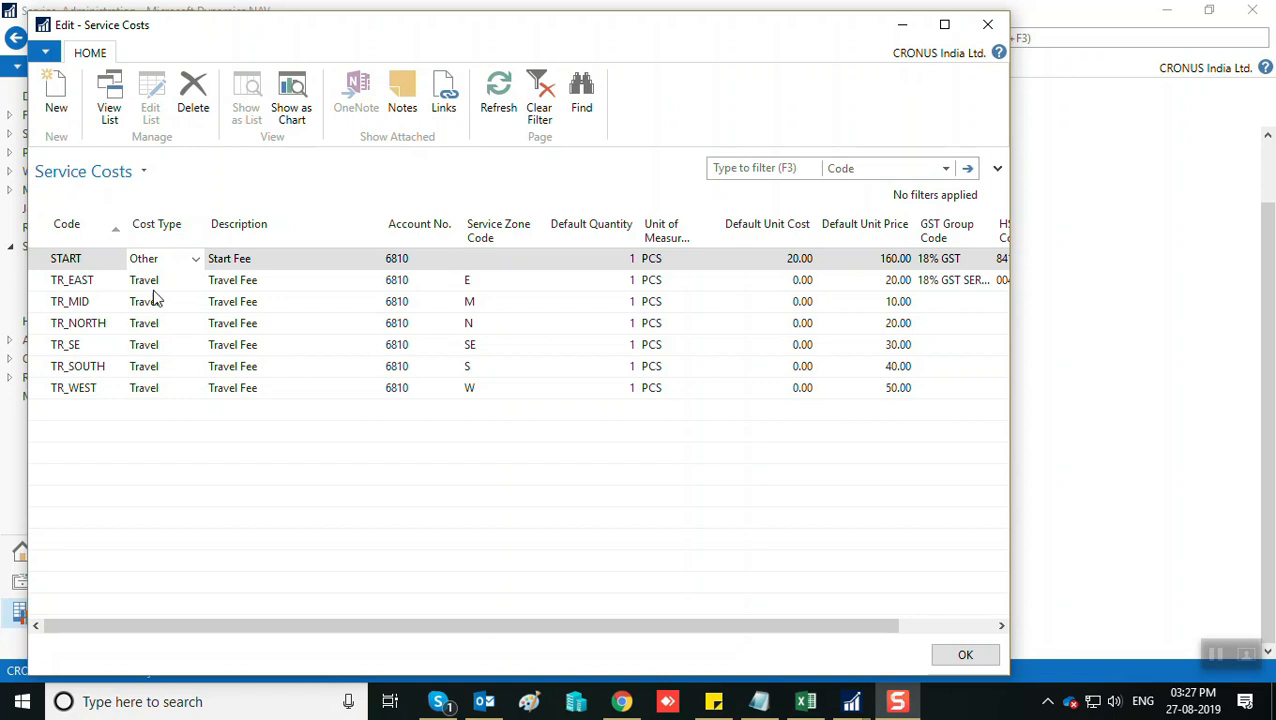
left_click(194, 275)
left_click(190, 280)
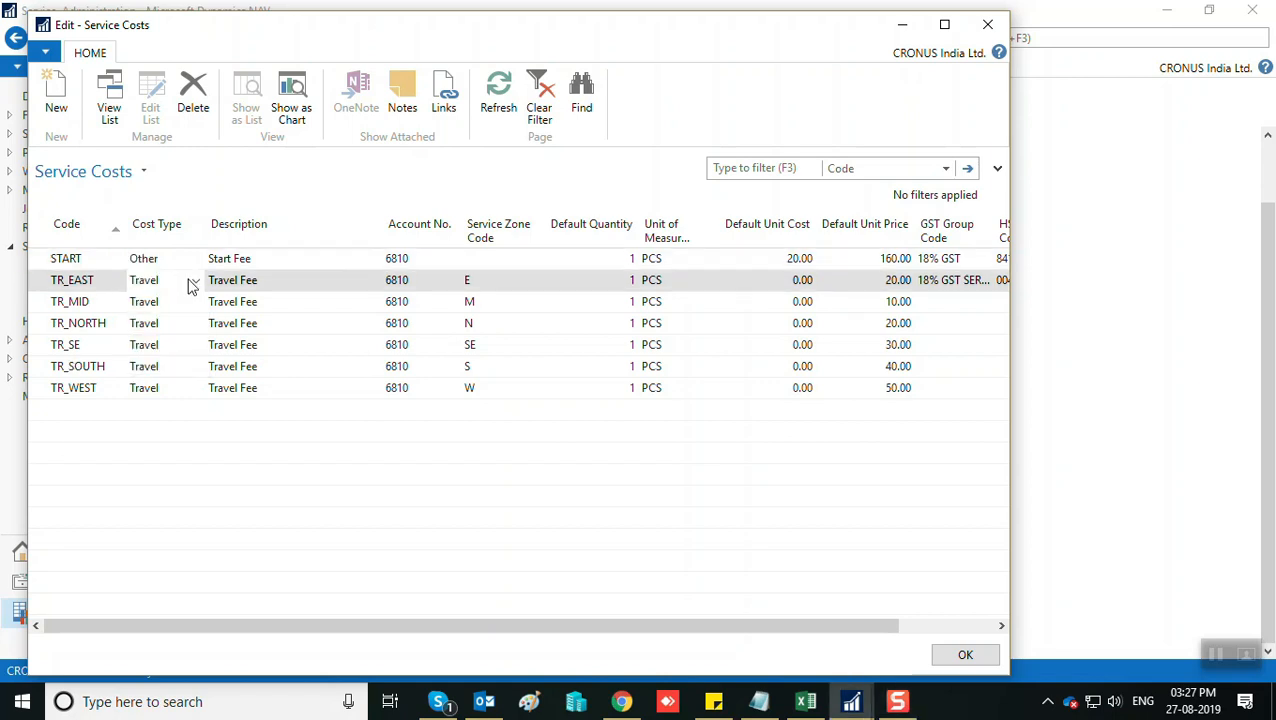
Examine the service zone, default quantity, unit cost and GST columns of the service costs, and close the list.
left_click(480, 287)
left_click(188, 282)
left_click(521, 287)
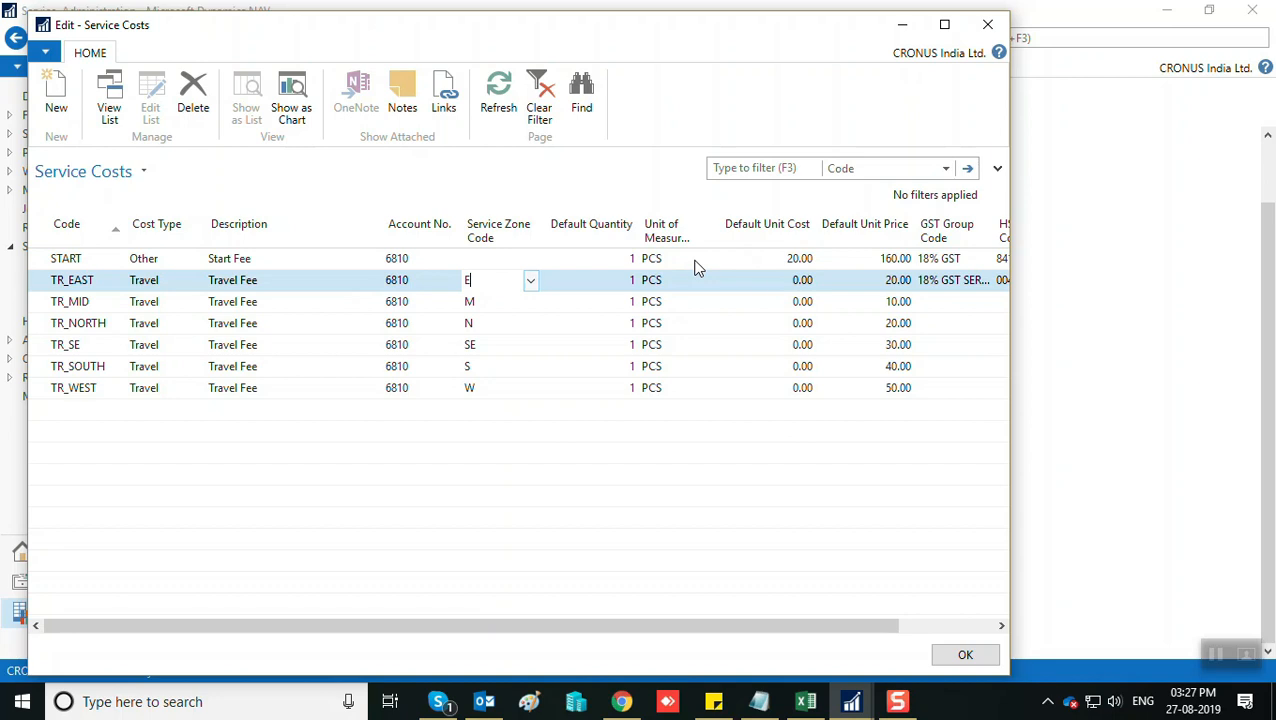
left_click(755, 280)
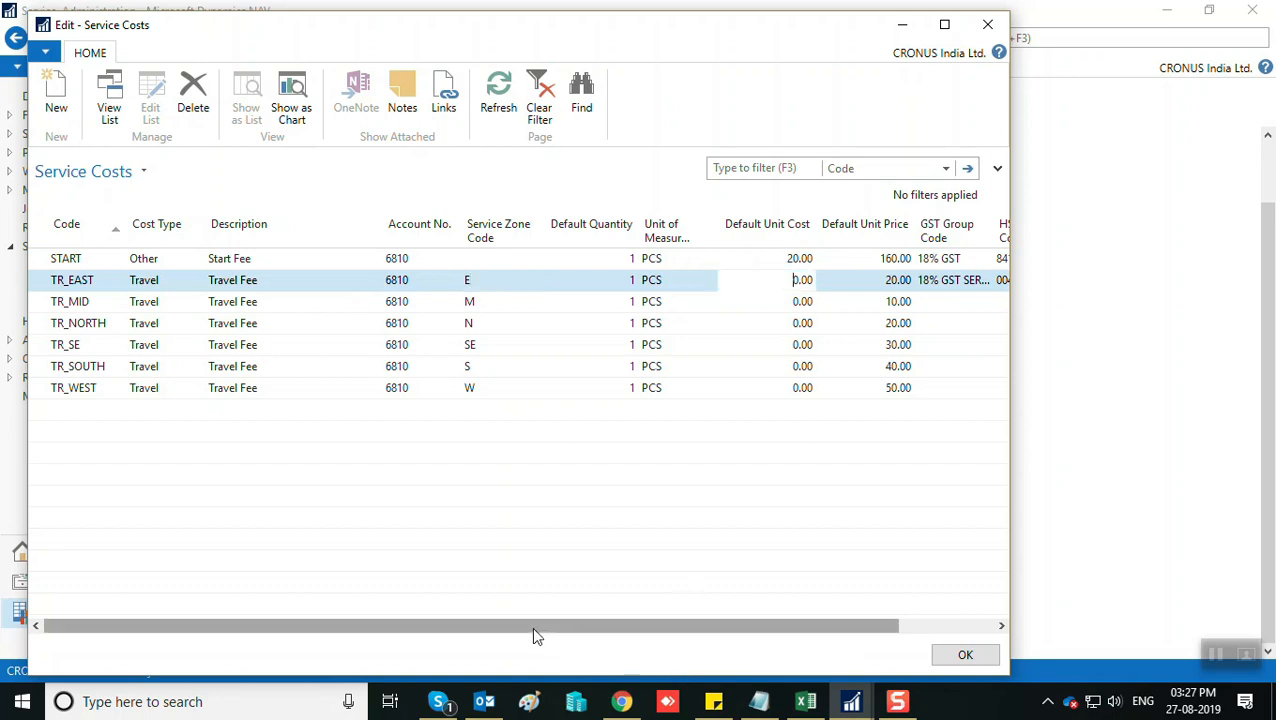
left_click_drag(541, 630, 840, 645)
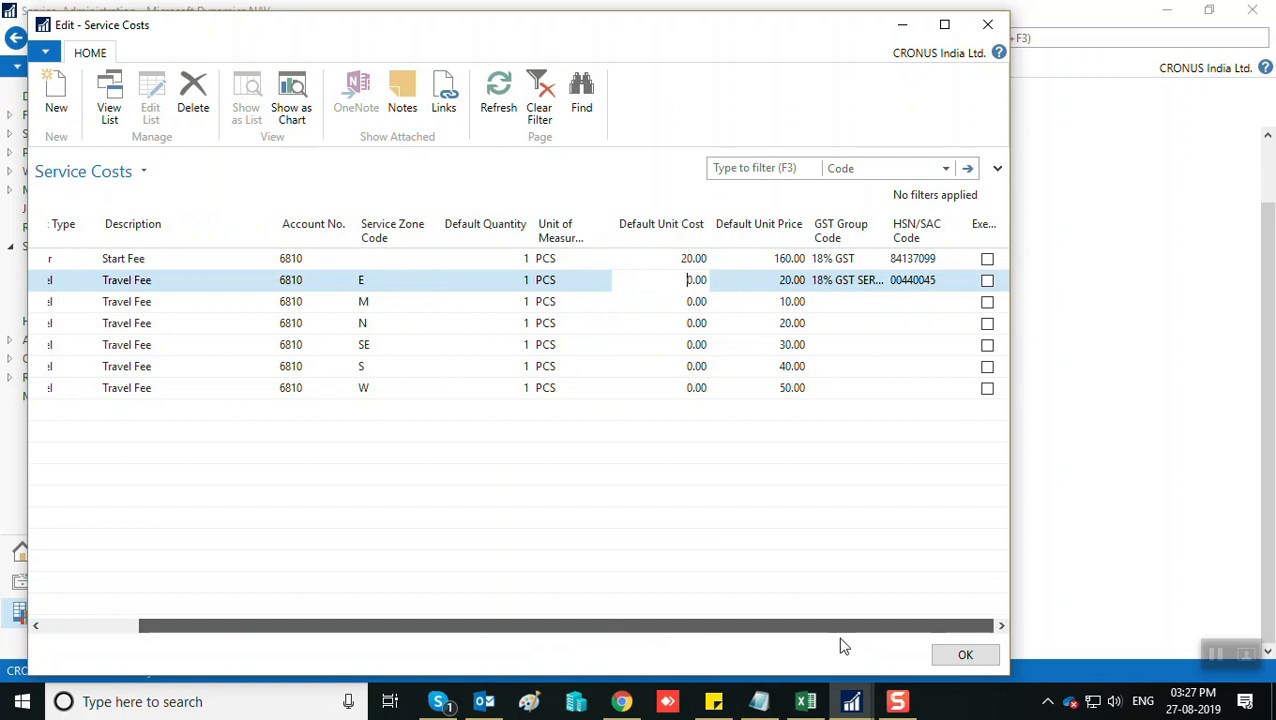
left_click_drag(840, 645, 467, 627)
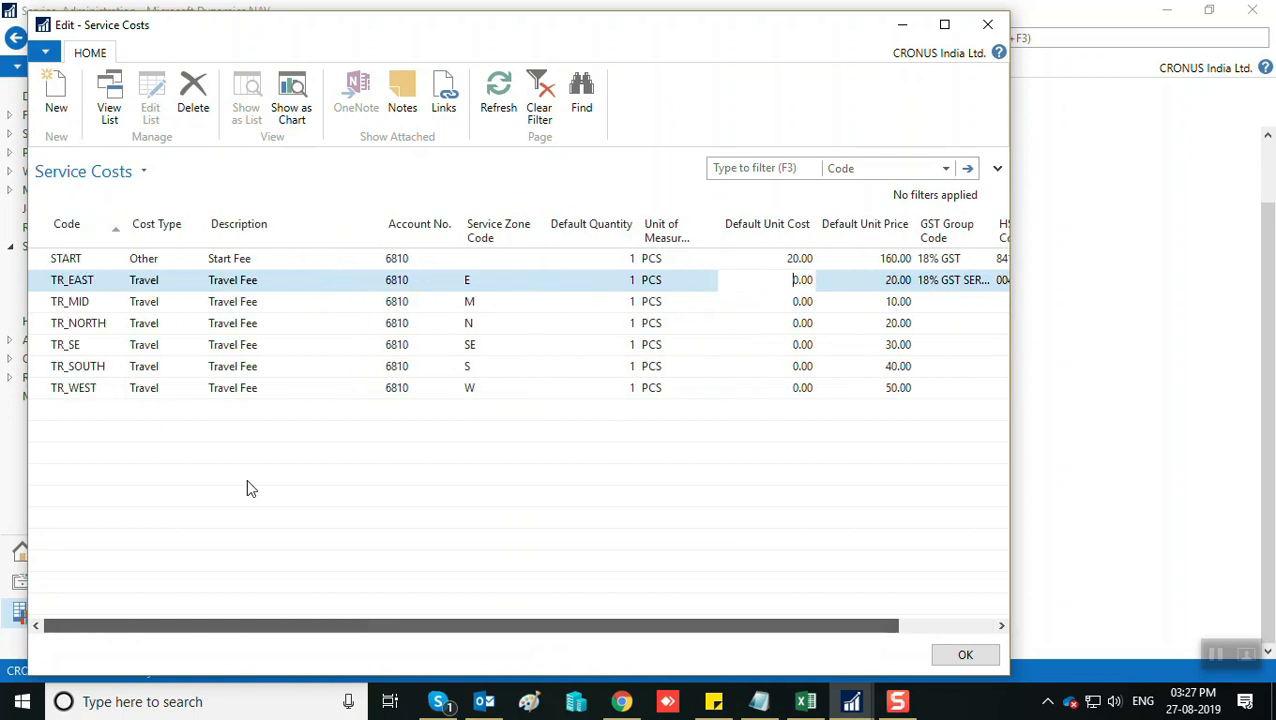
left_click(118, 372)
left_click(576, 264)
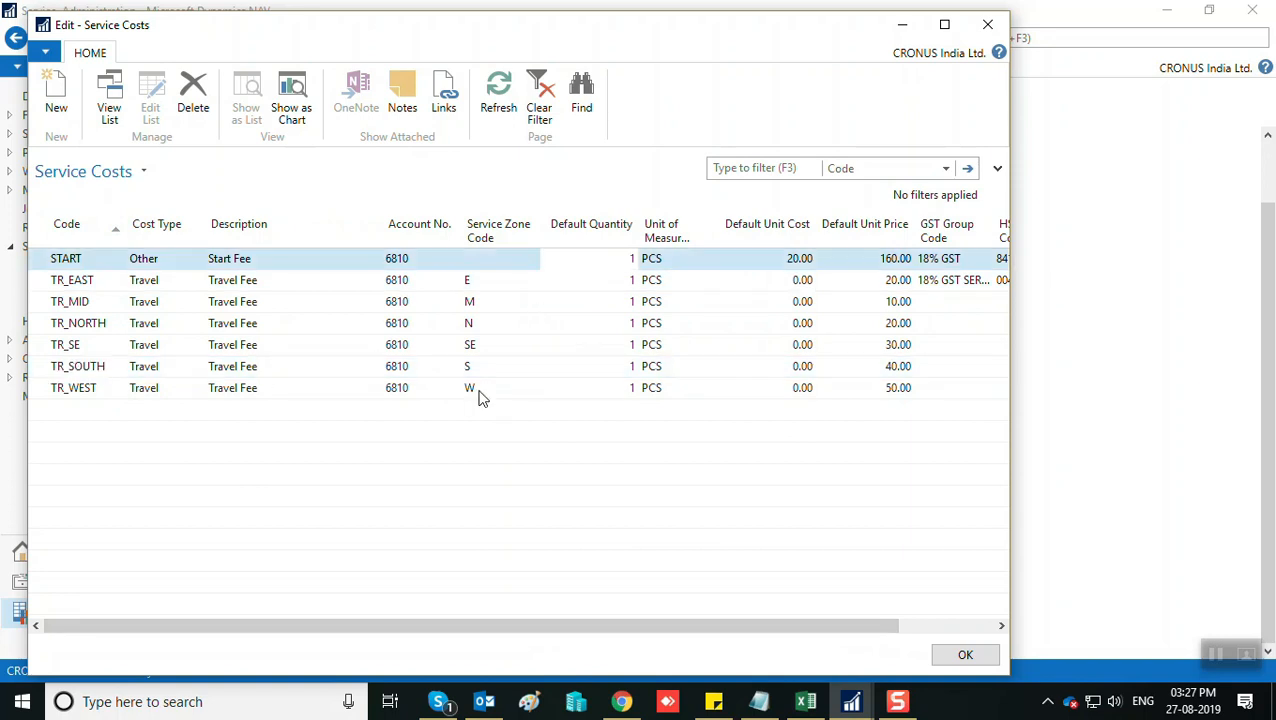
key("Escape")
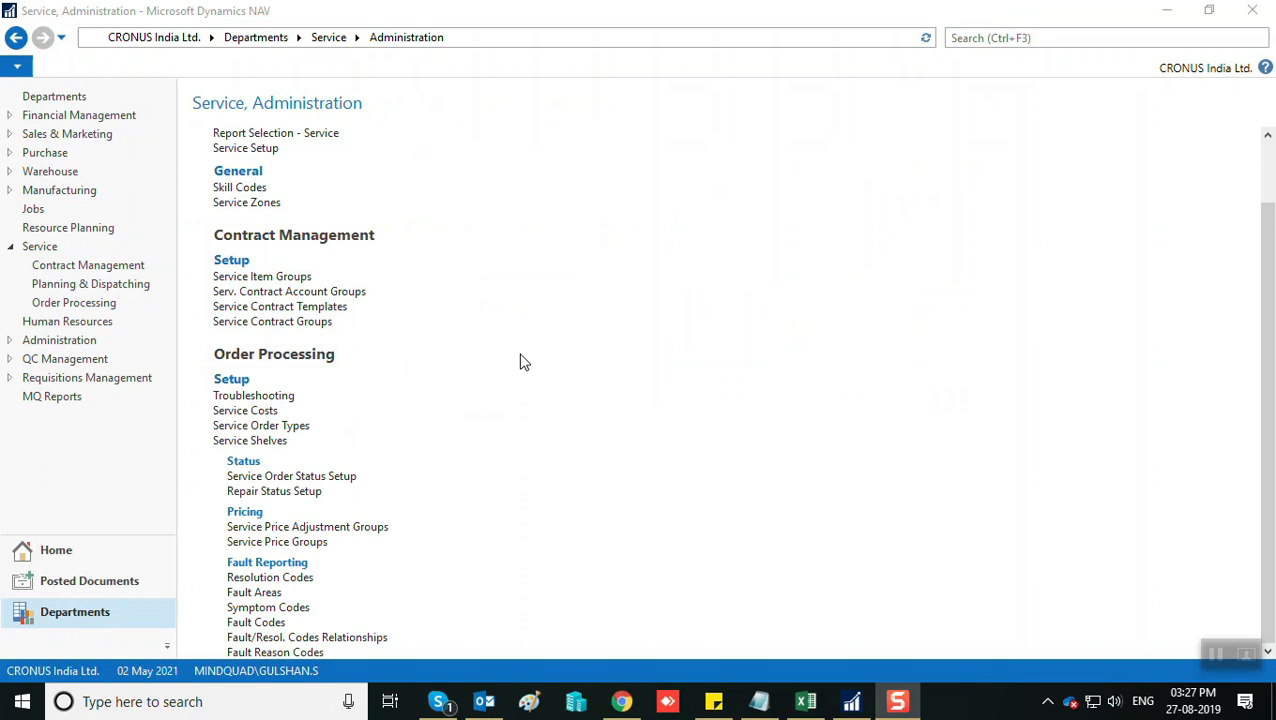
Recheck Service Order Types and review the Service Shelves list, closing each one.
left_click(729, 251)
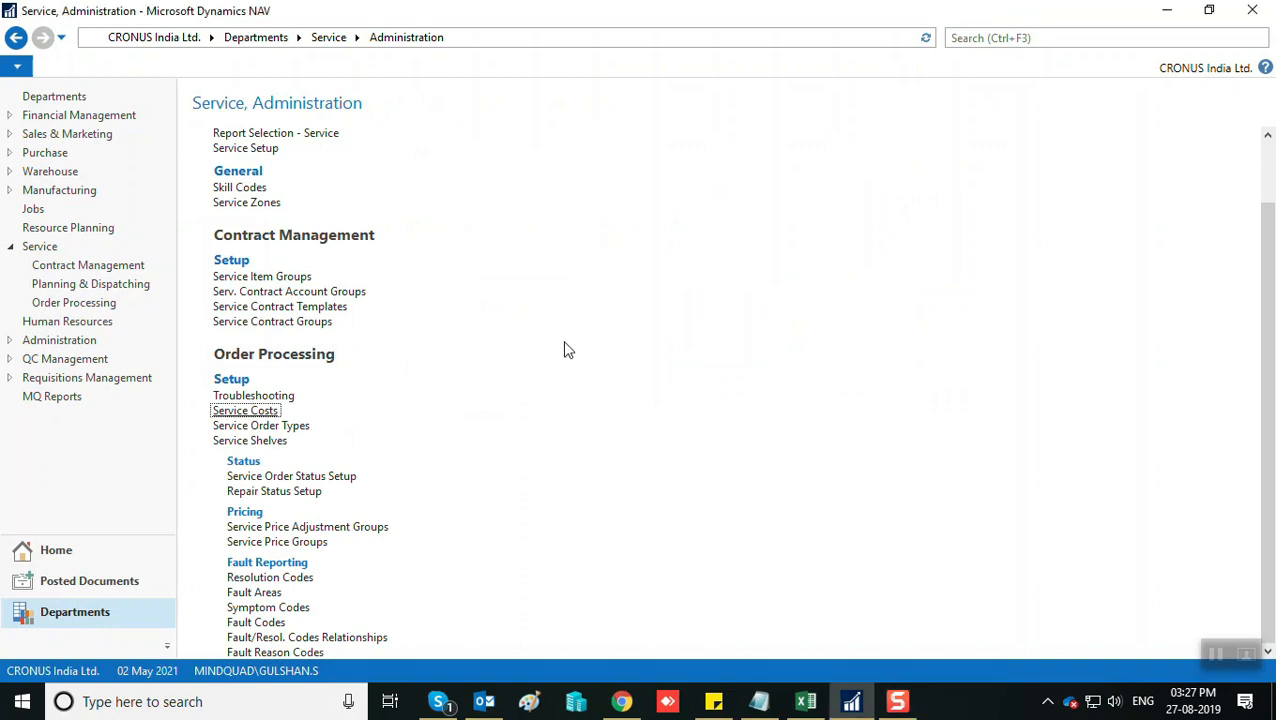
left_click(249, 431)
key("Escape")
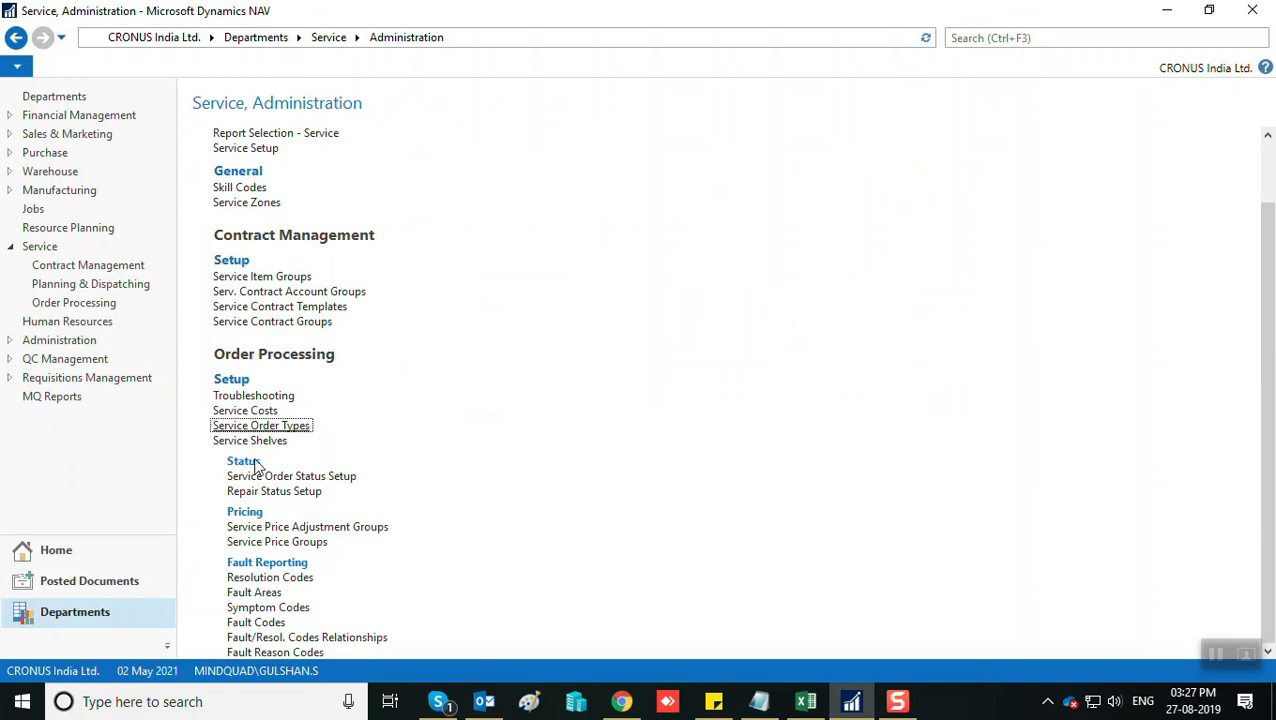
left_click(88, 258)
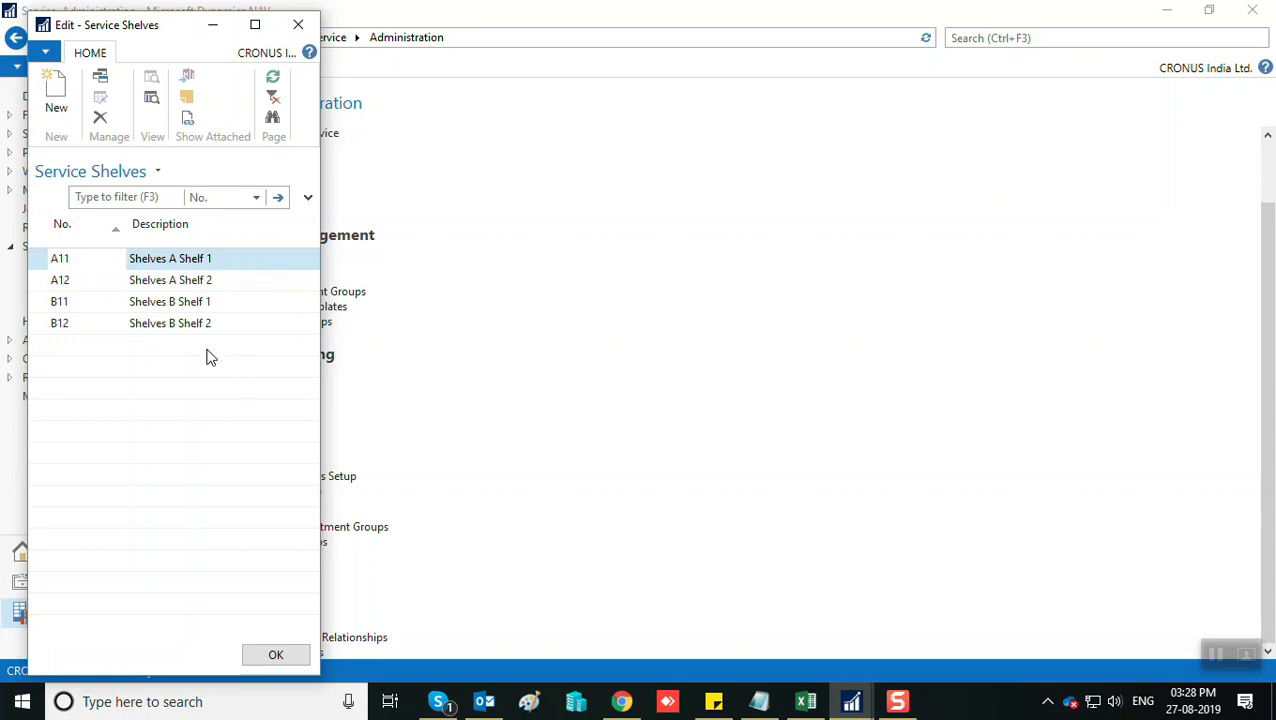
key("Escape")
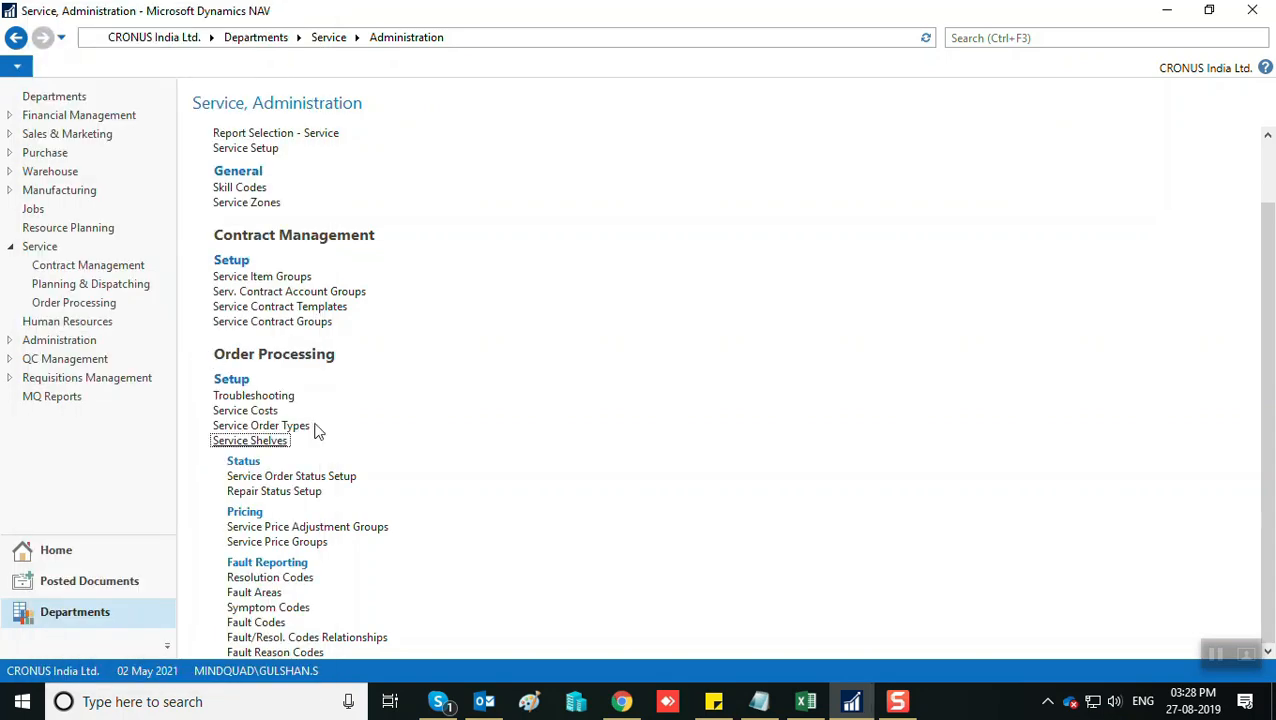
Open the Server failure entry from the Troubleshooting List, review its question lines, and close both pages.
left_click(256, 400)
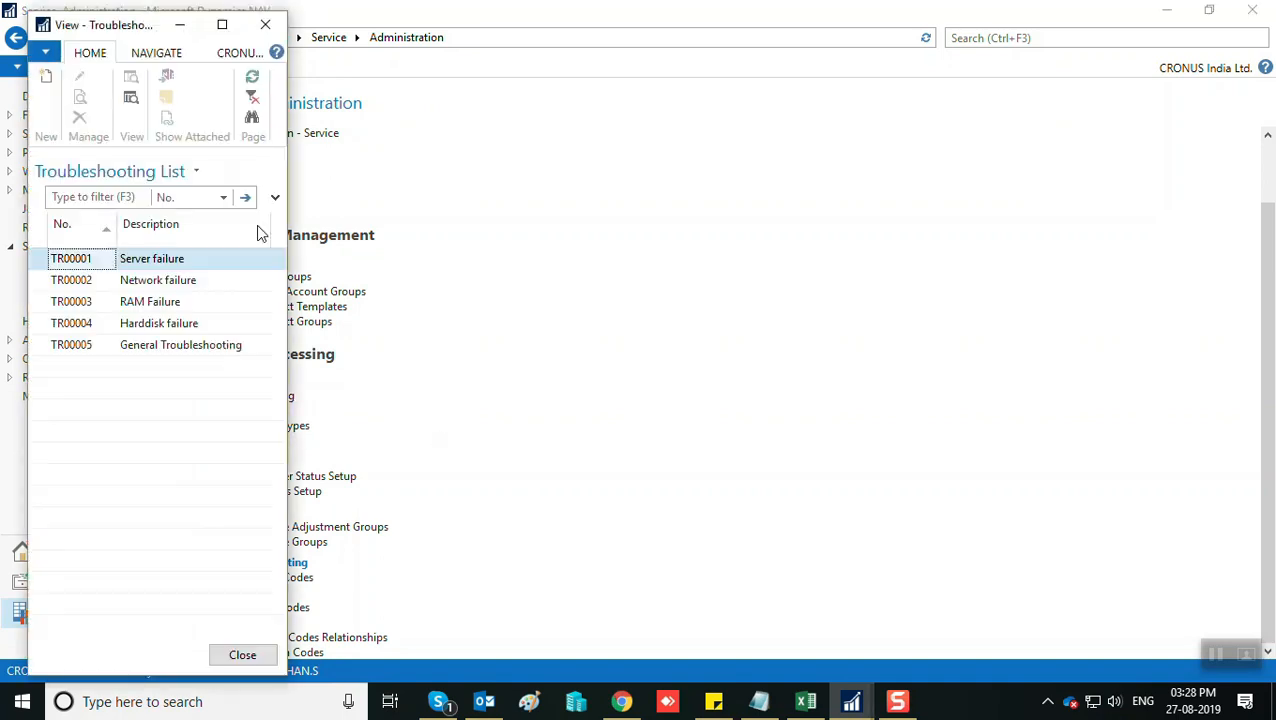
left_click(219, 23)
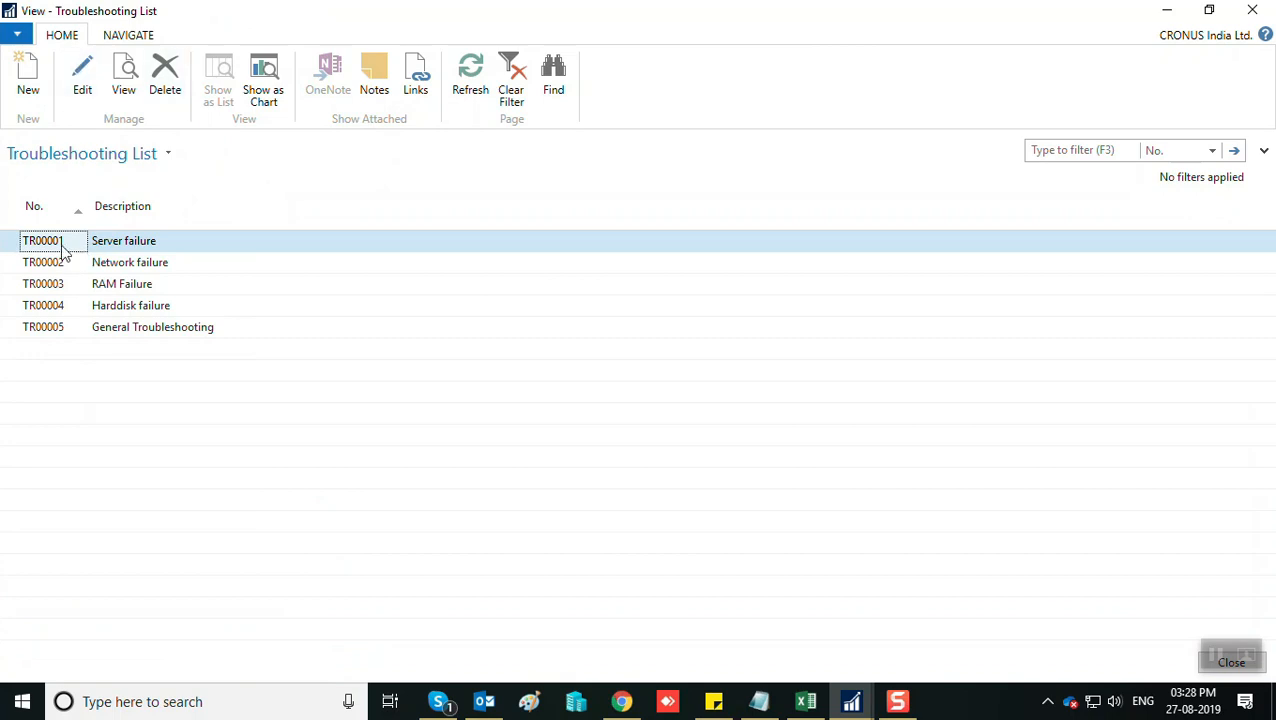
left_click(83, 88)
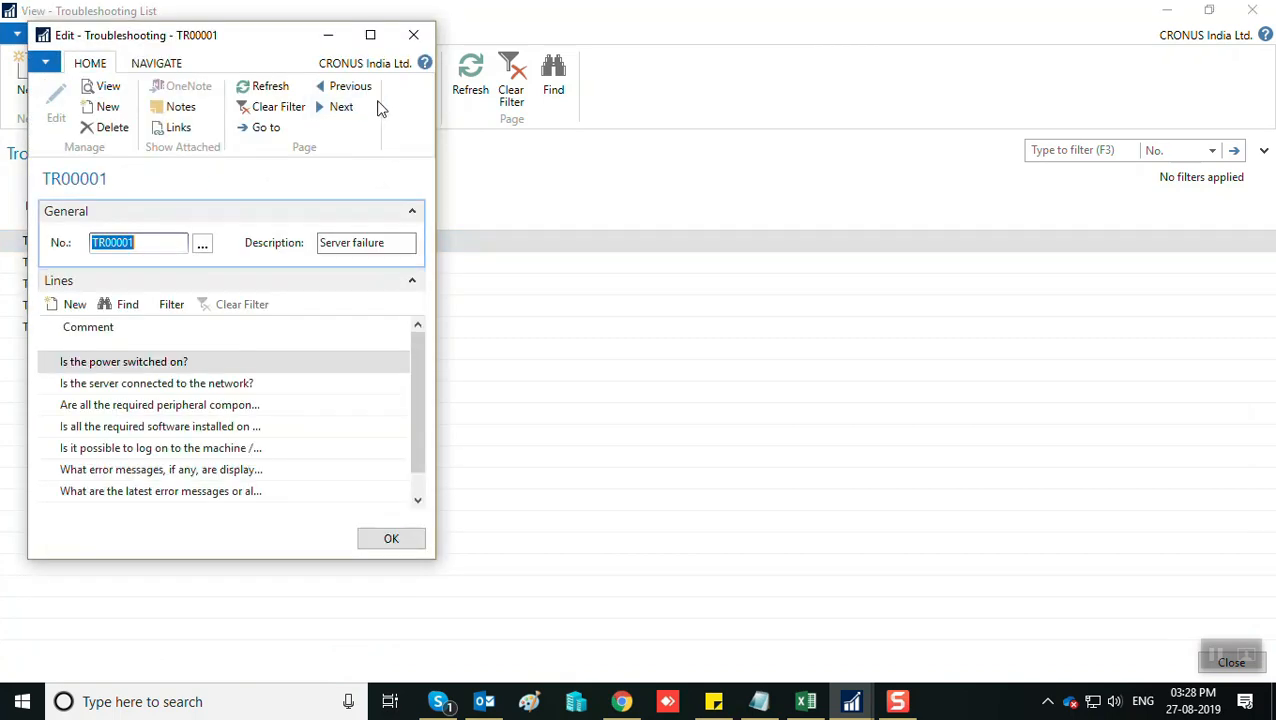
left_click(370, 35)
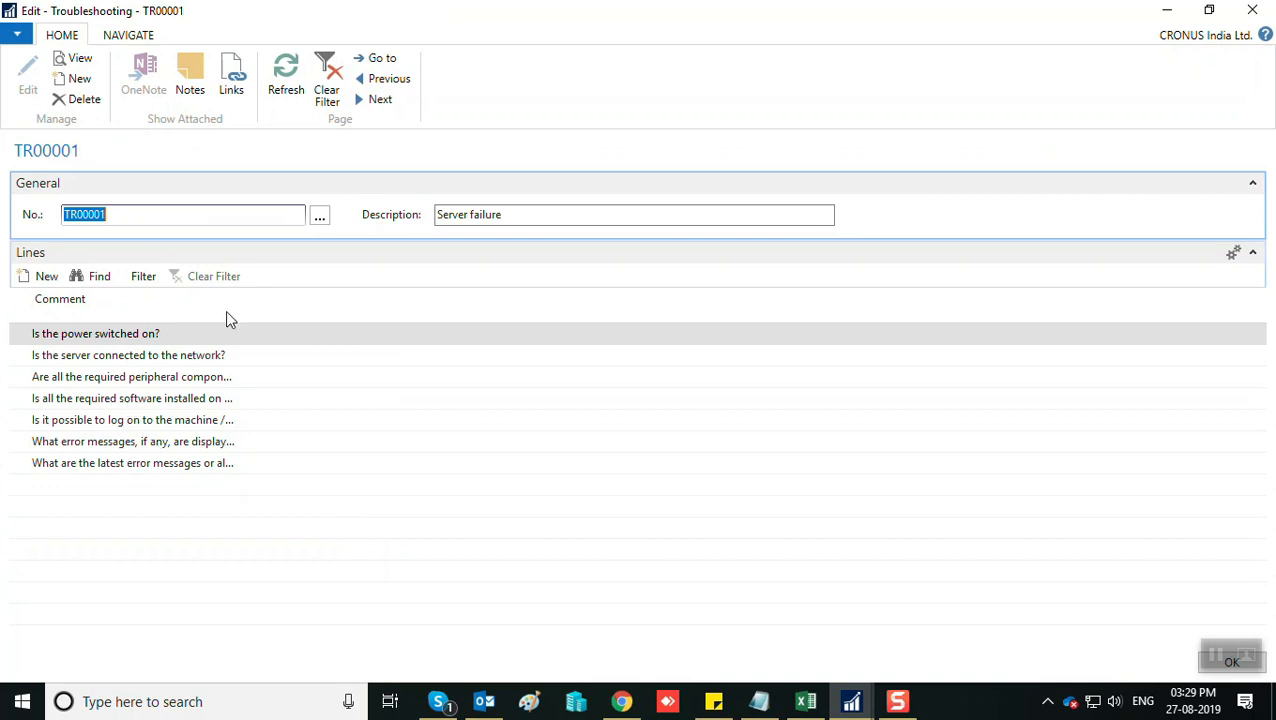
left_click(230, 330)
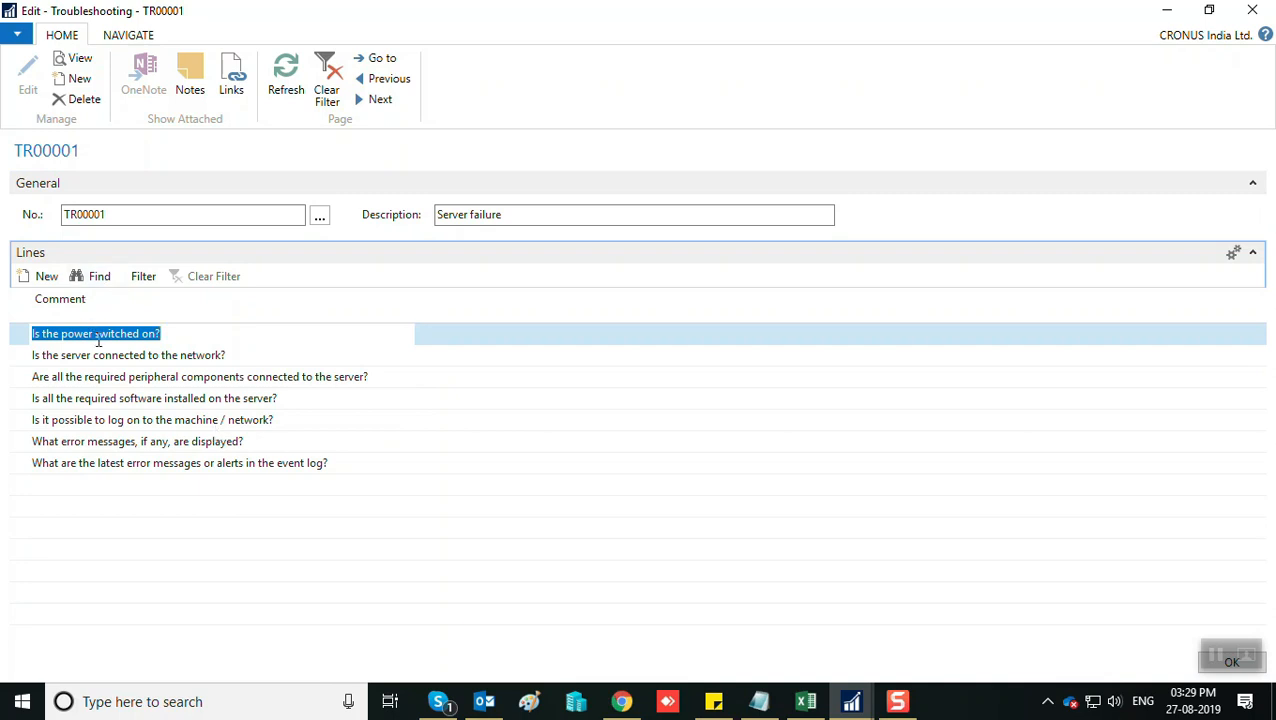
key("Escape")
key("Escape")
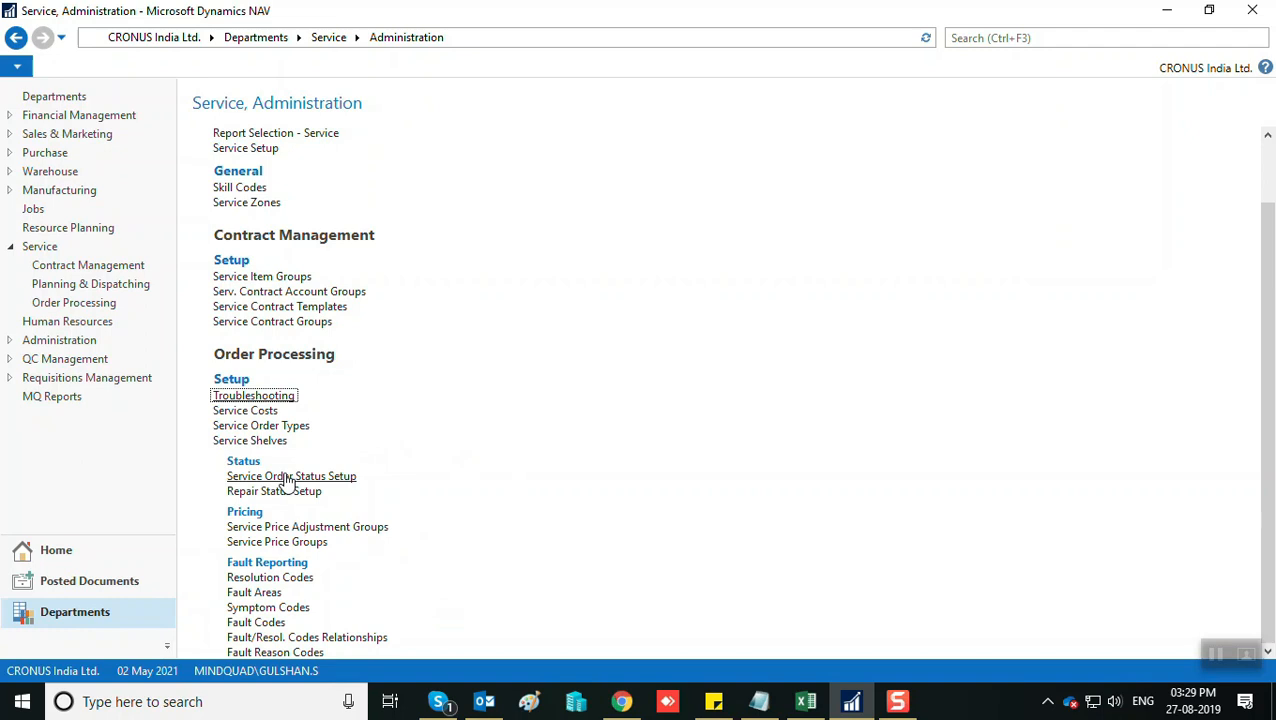
Open Service Order Status Setup, review the Service Order Status and Priority choices for the Pending entry, and close the page.
left_click(287, 477)
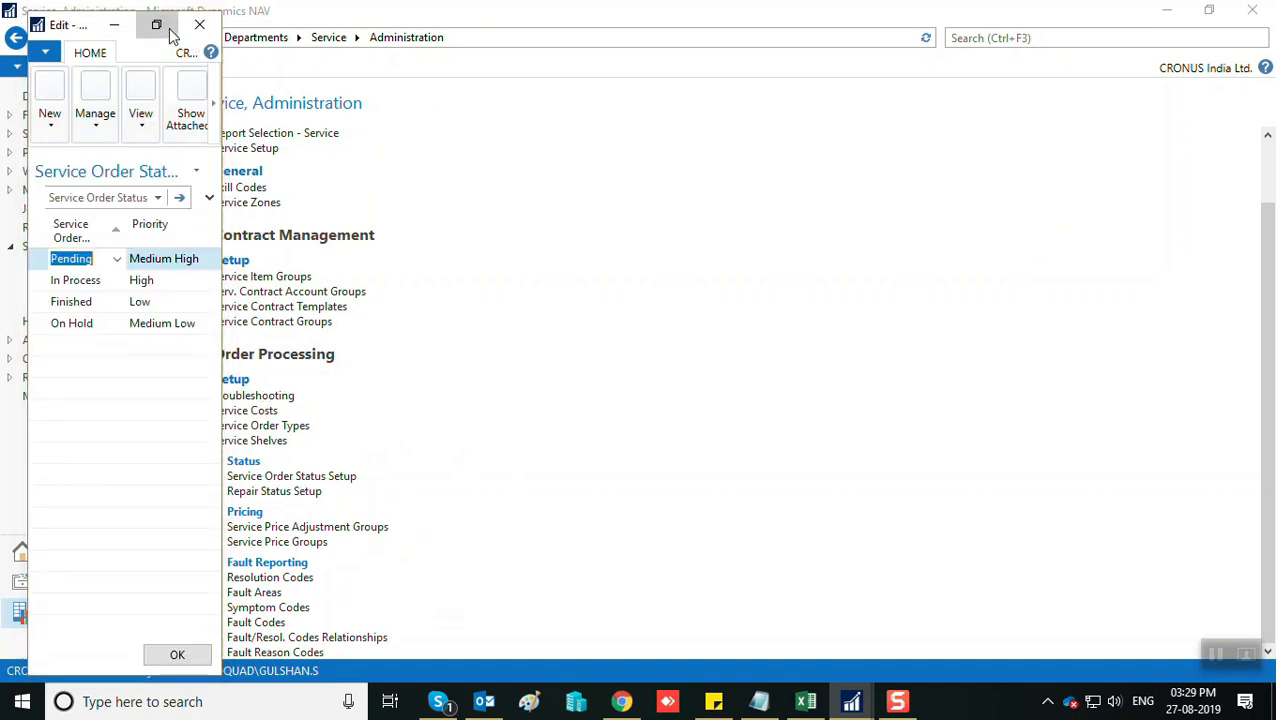
left_click(156, 24)
left_click_drag(97, 210, 322, 212)
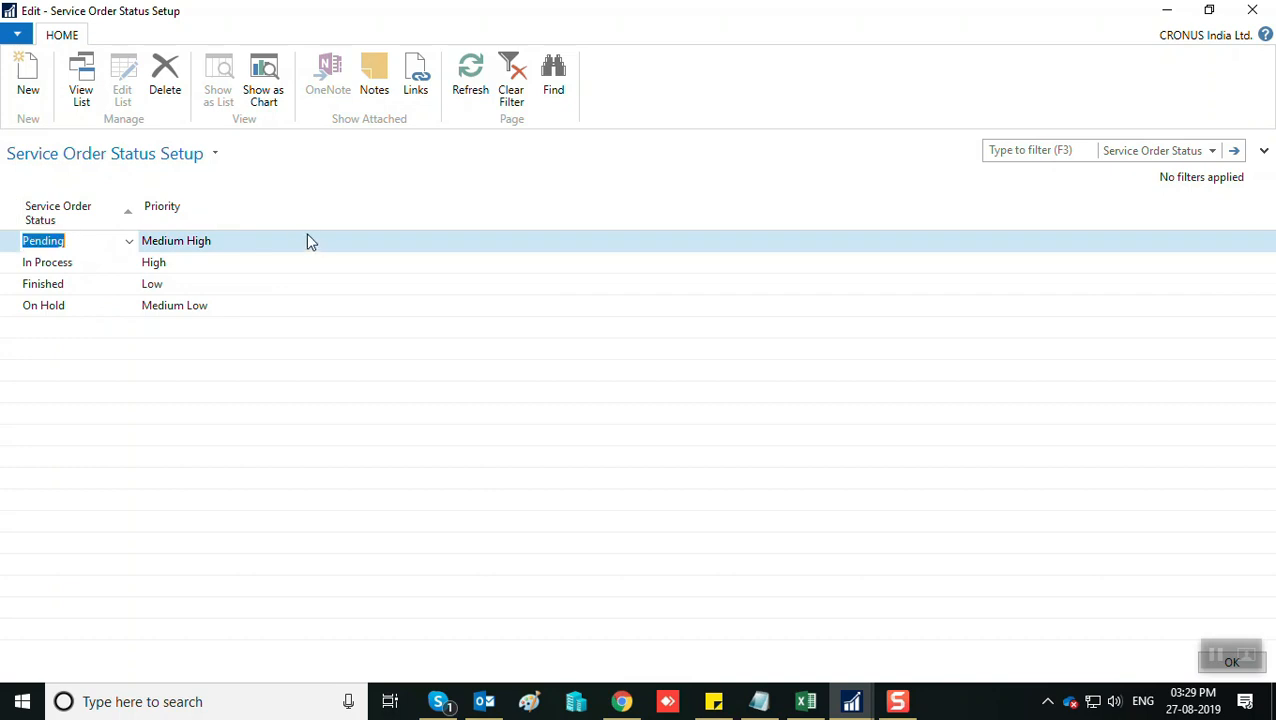
left_click(130, 243)
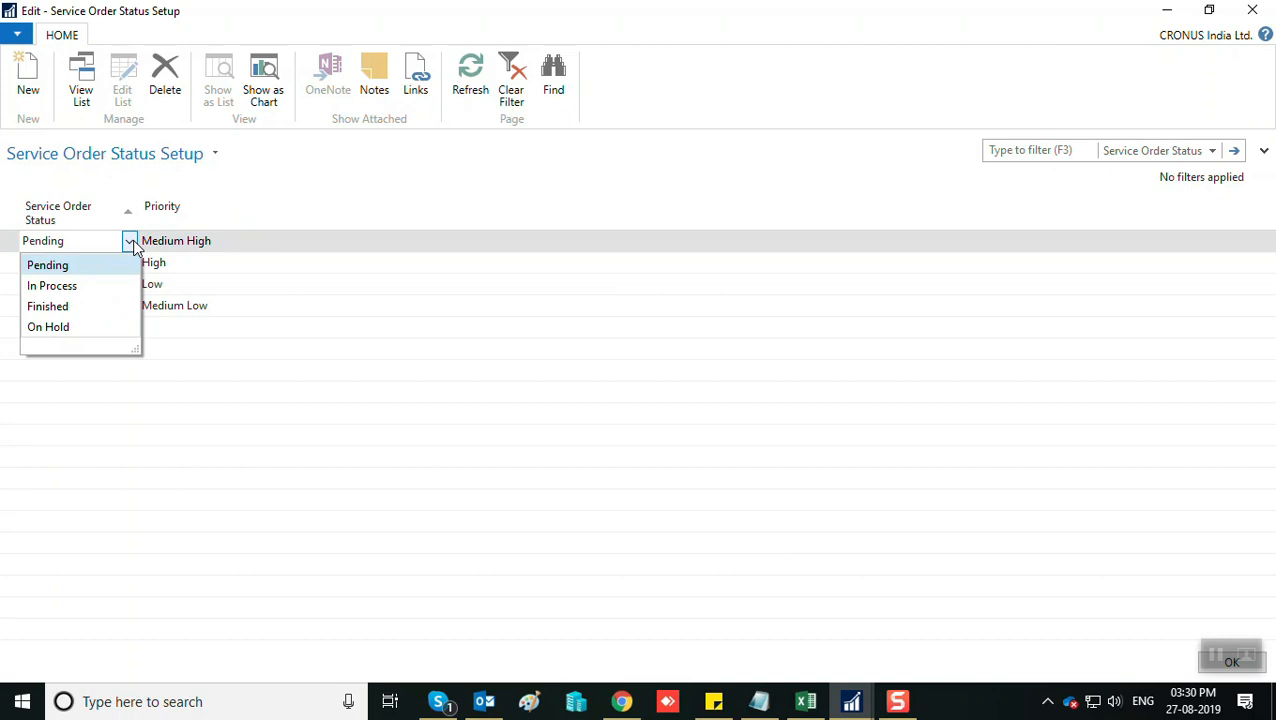
left_click(211, 238)
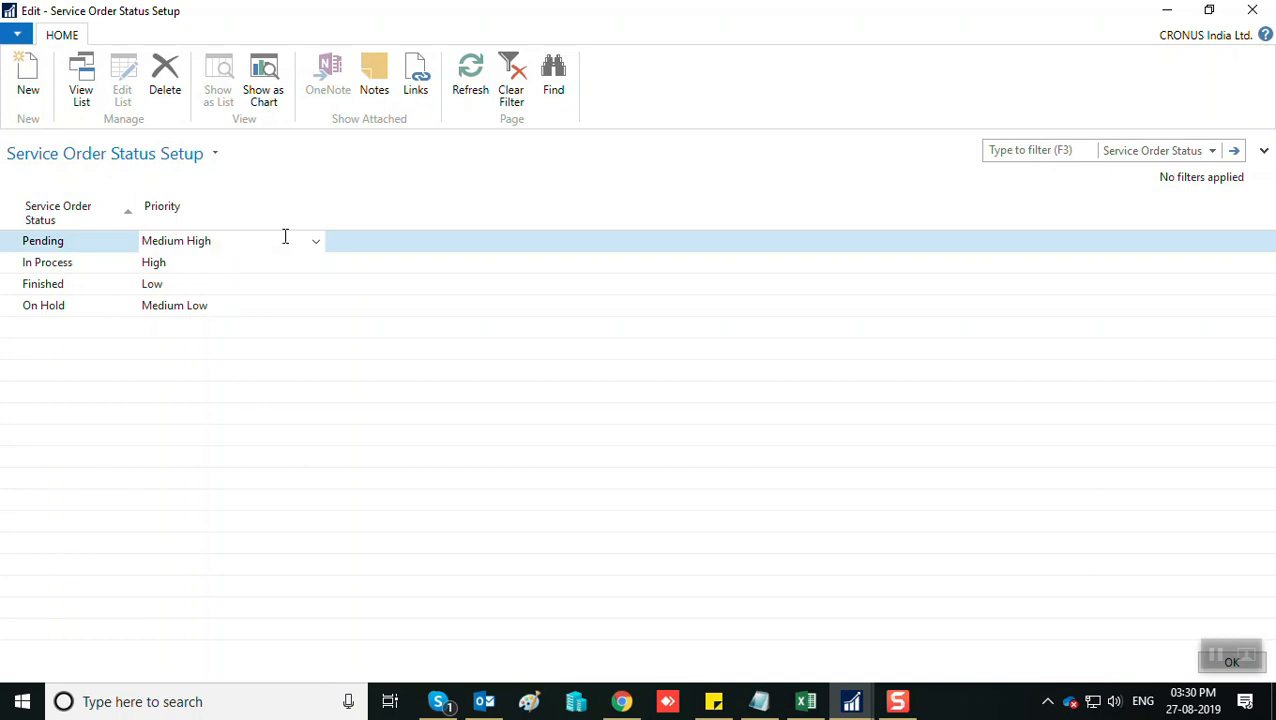
left_click(315, 242)
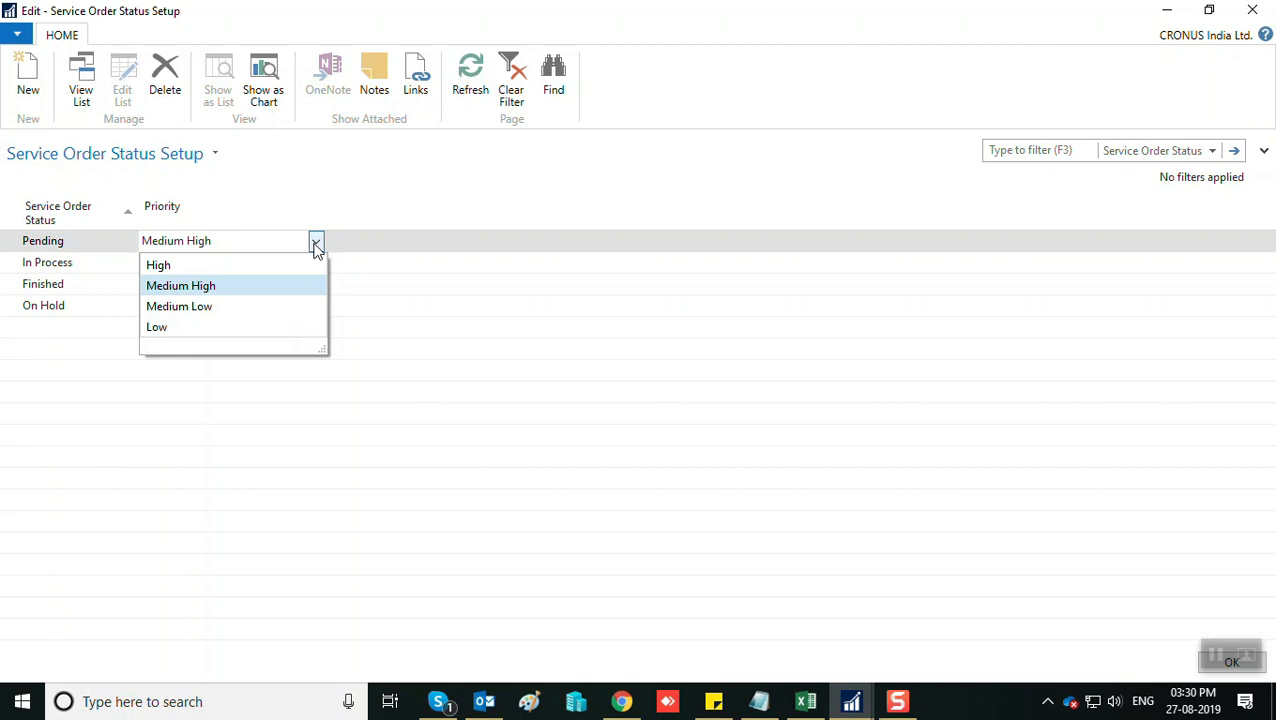
left_click(336, 240)
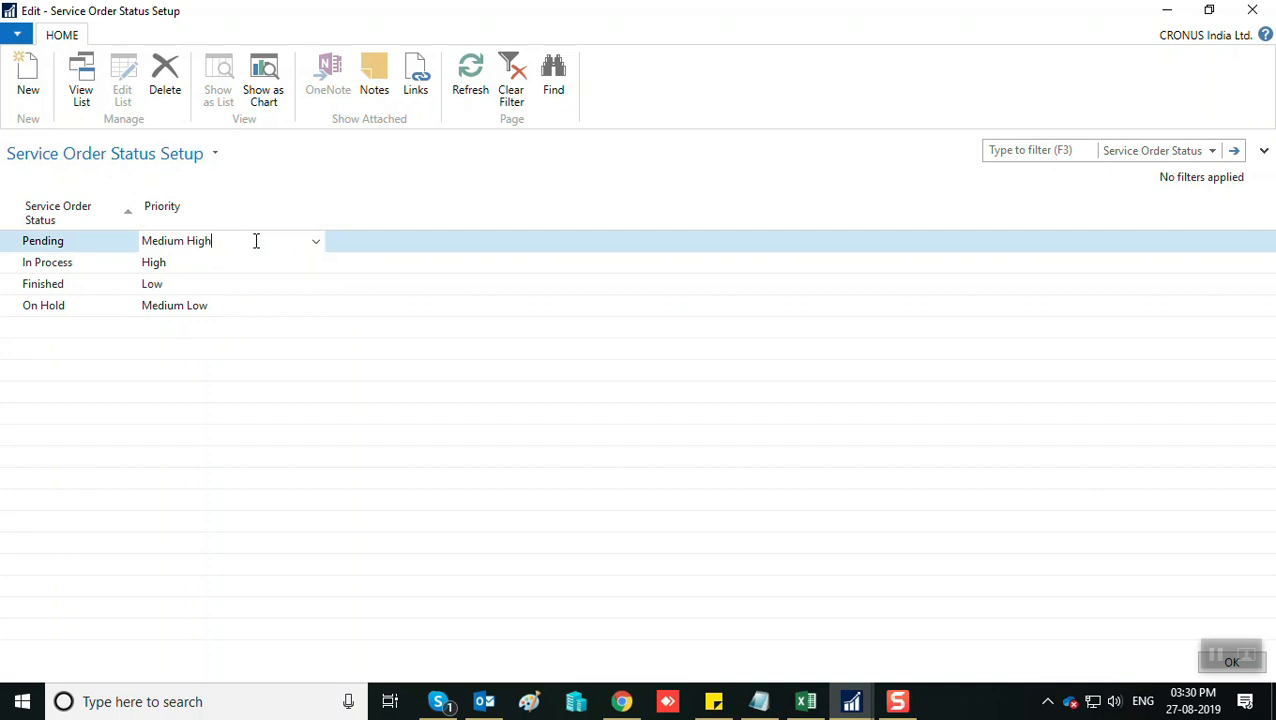
key("Escape")
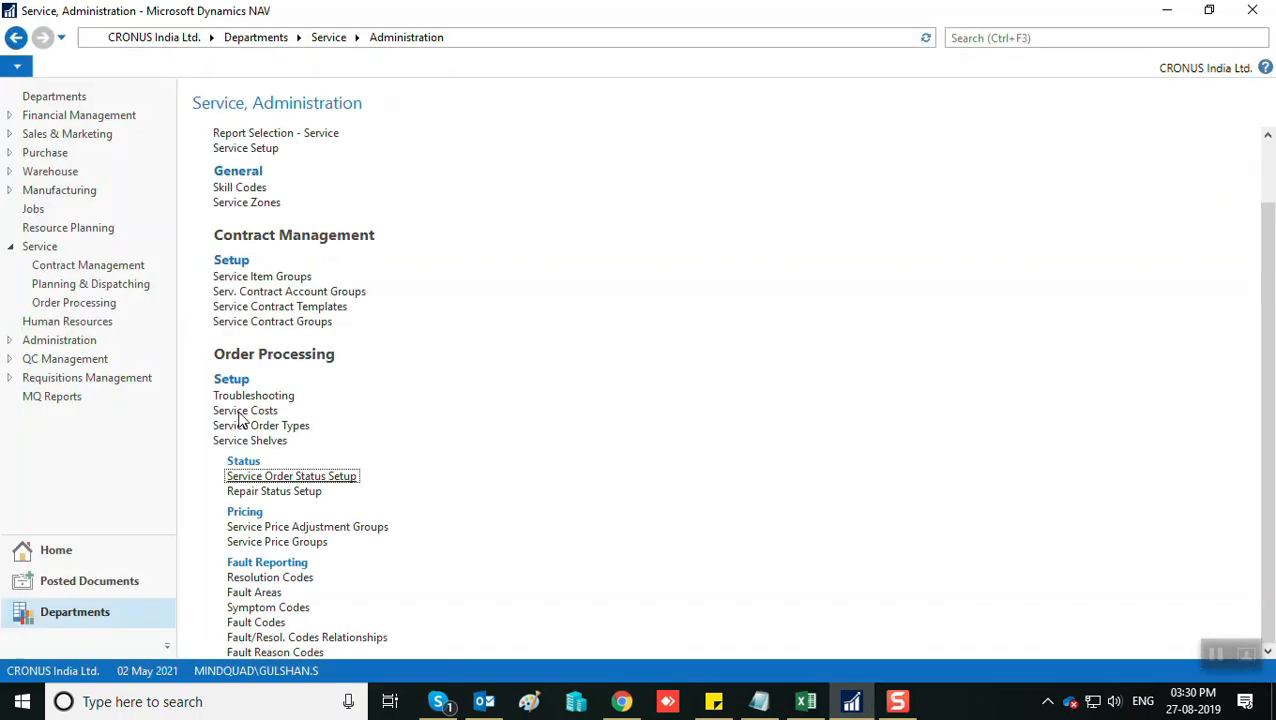
Open Repair Status Setup in a full-size window, widen the Code and Description columns, and sort the entries by Service Order Status.
left_click(300, 493)
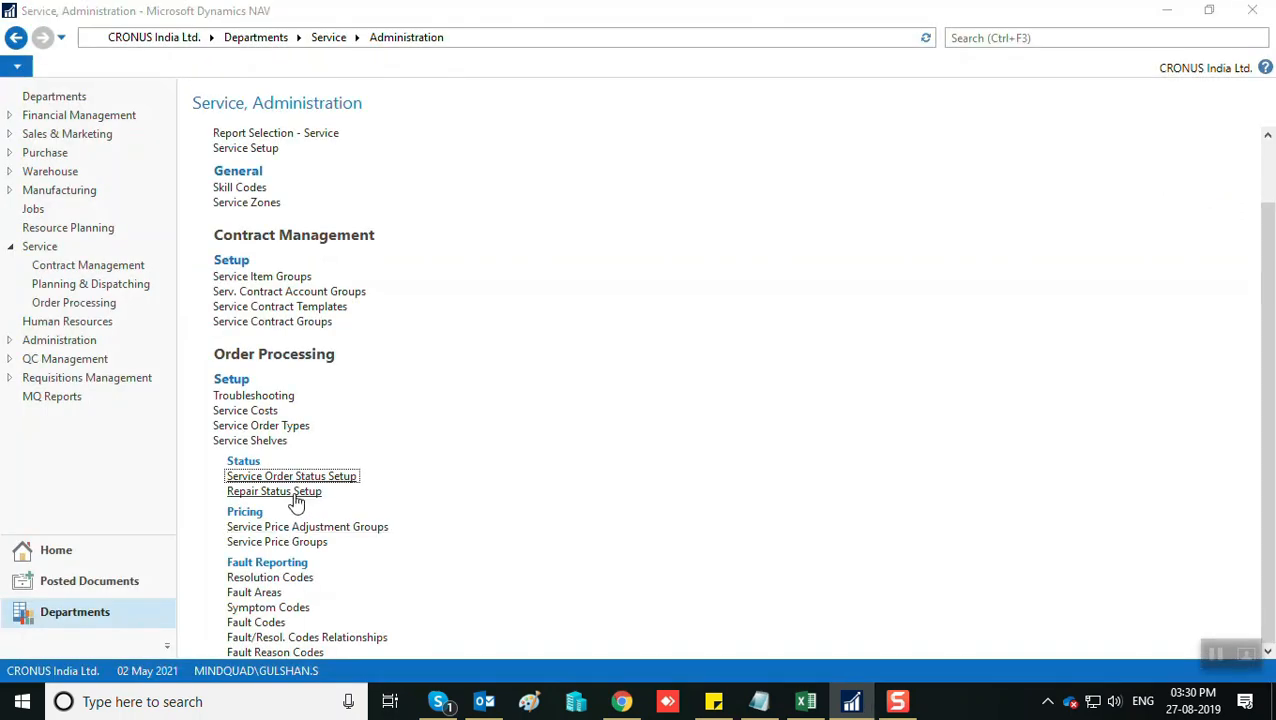
left_click(671, 24)
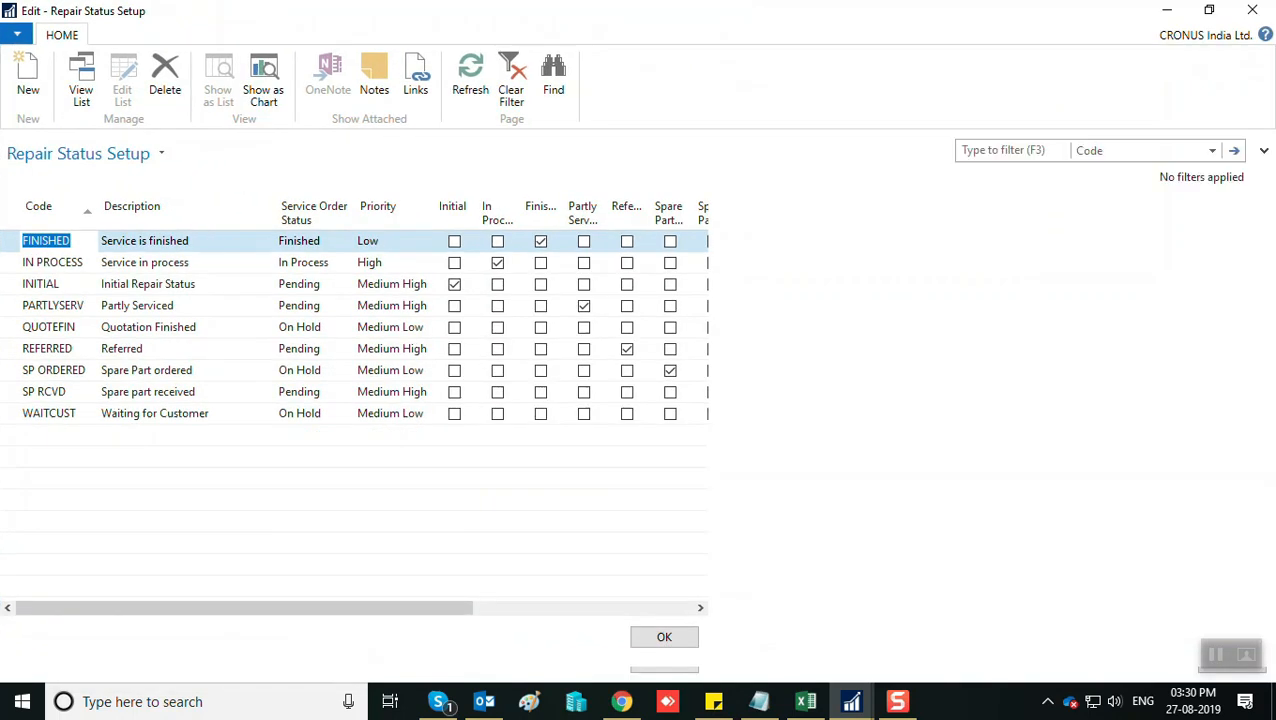
left_click_drag(95, 206, 153, 206)
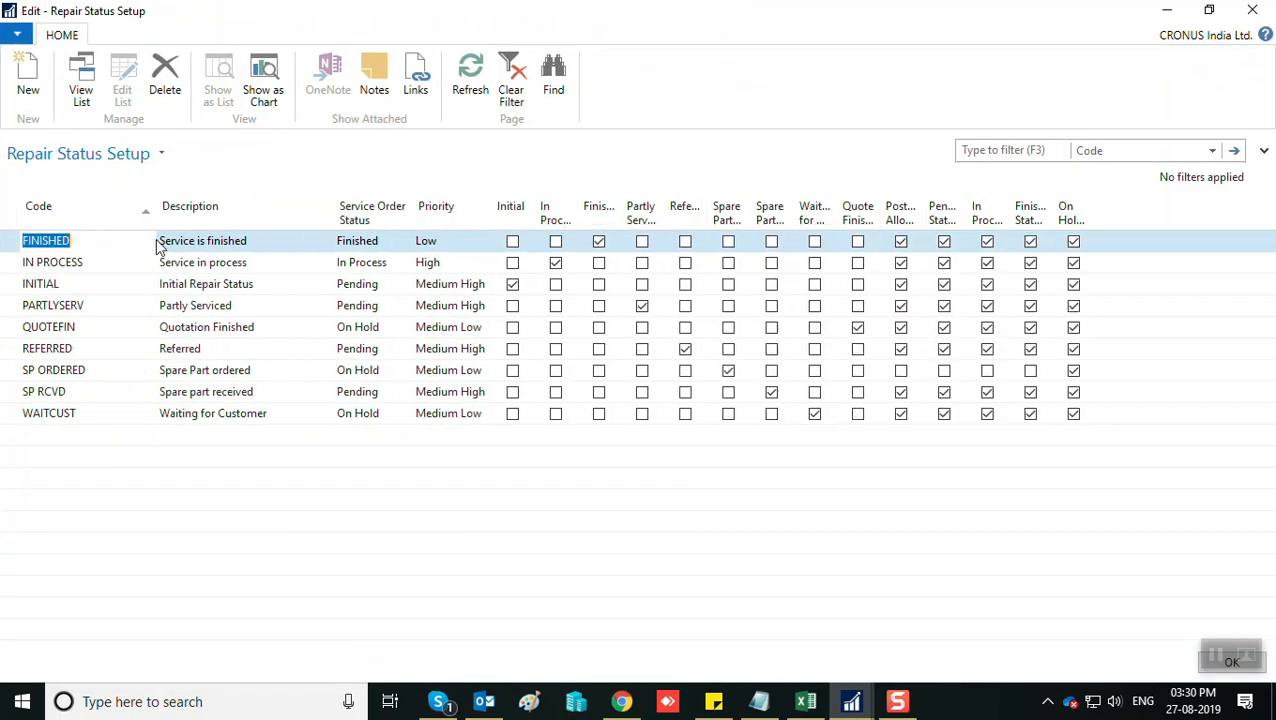
left_click(336, 208)
left_click_drag(328, 208, 400, 218)
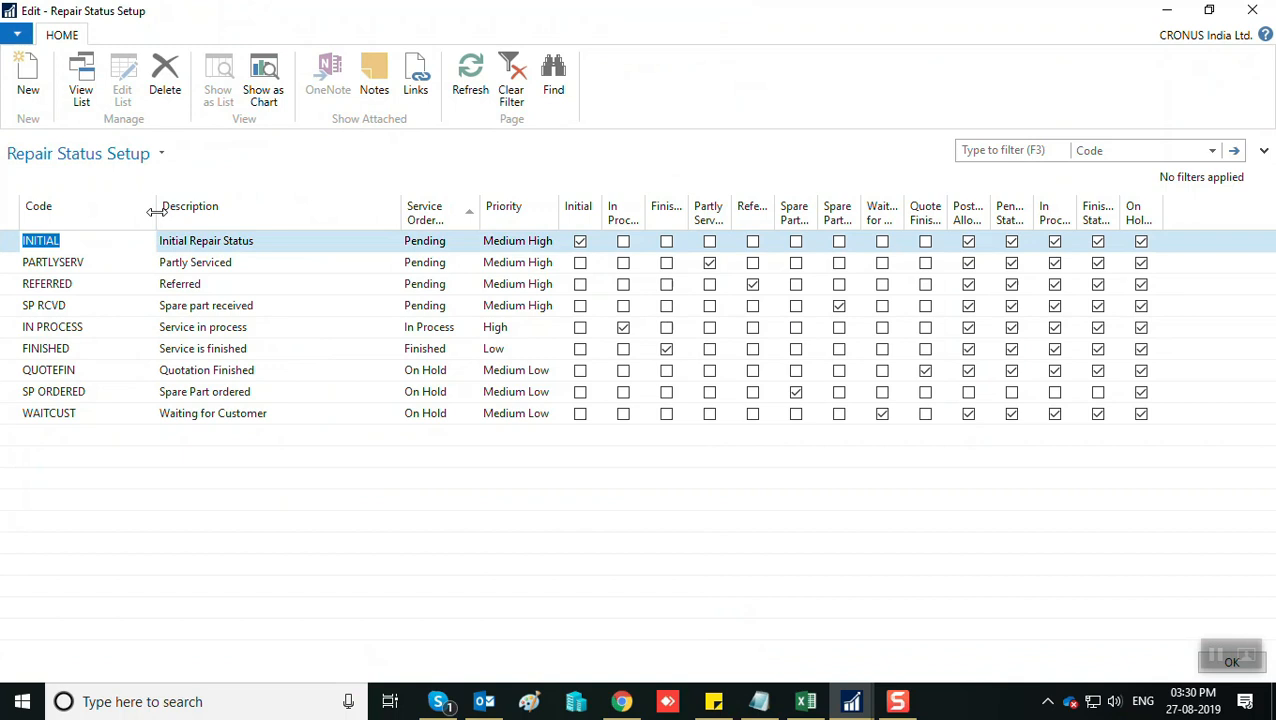
Widen the Service Order Status column and examine the INITIAL repair status's service order status, priority and Initial setting.
left_click(99, 241)
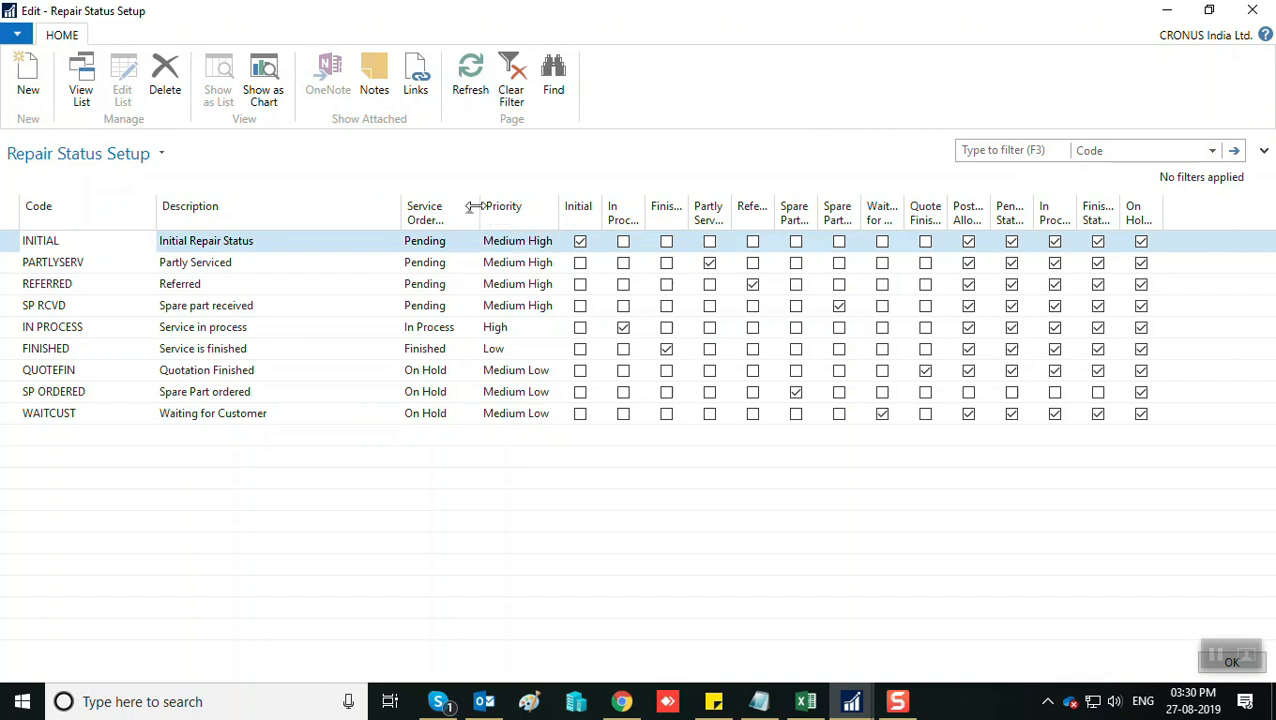
left_click_drag(465, 215, 537, 242)
left_click(505, 248)
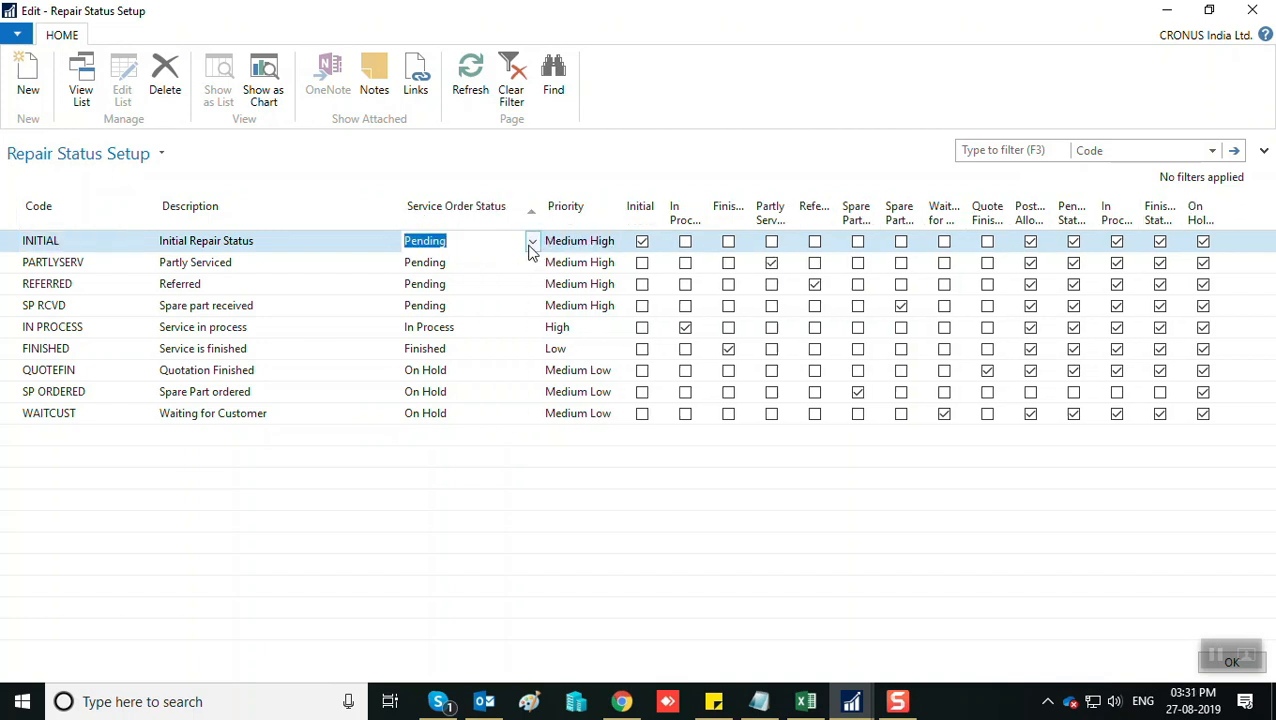
left_click(528, 244)
left_click(525, 242)
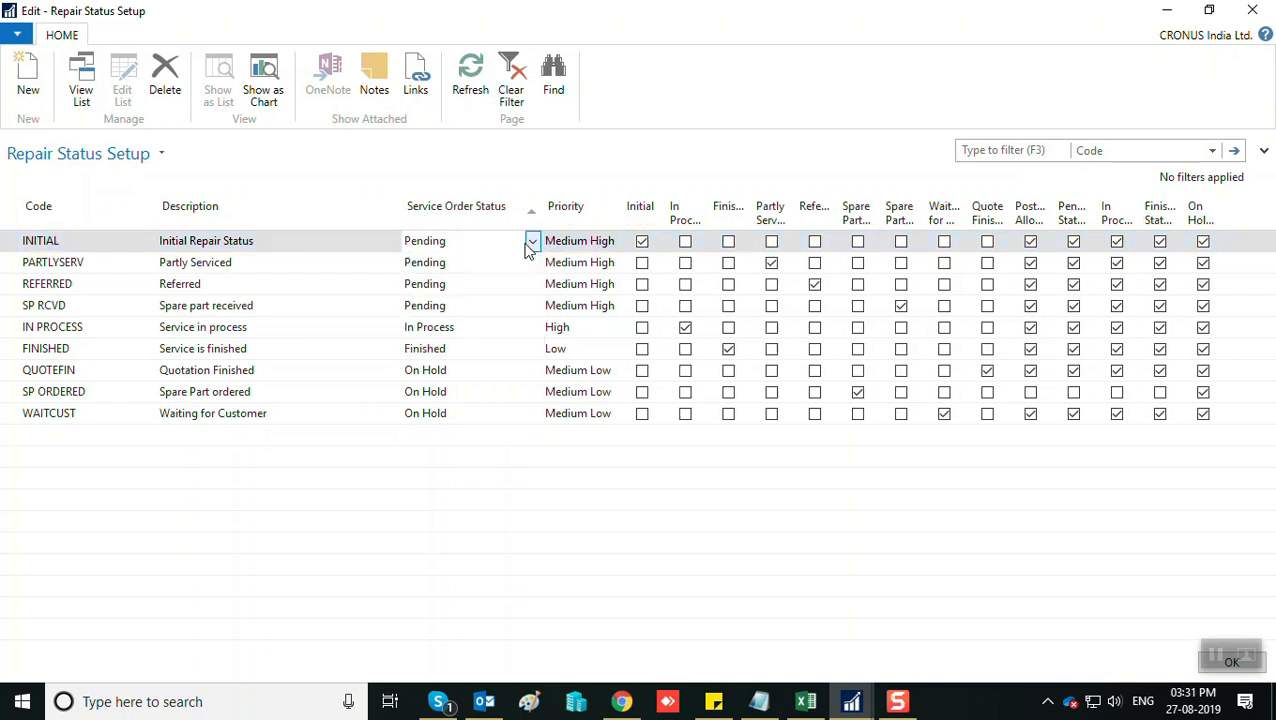
left_click(606, 243)
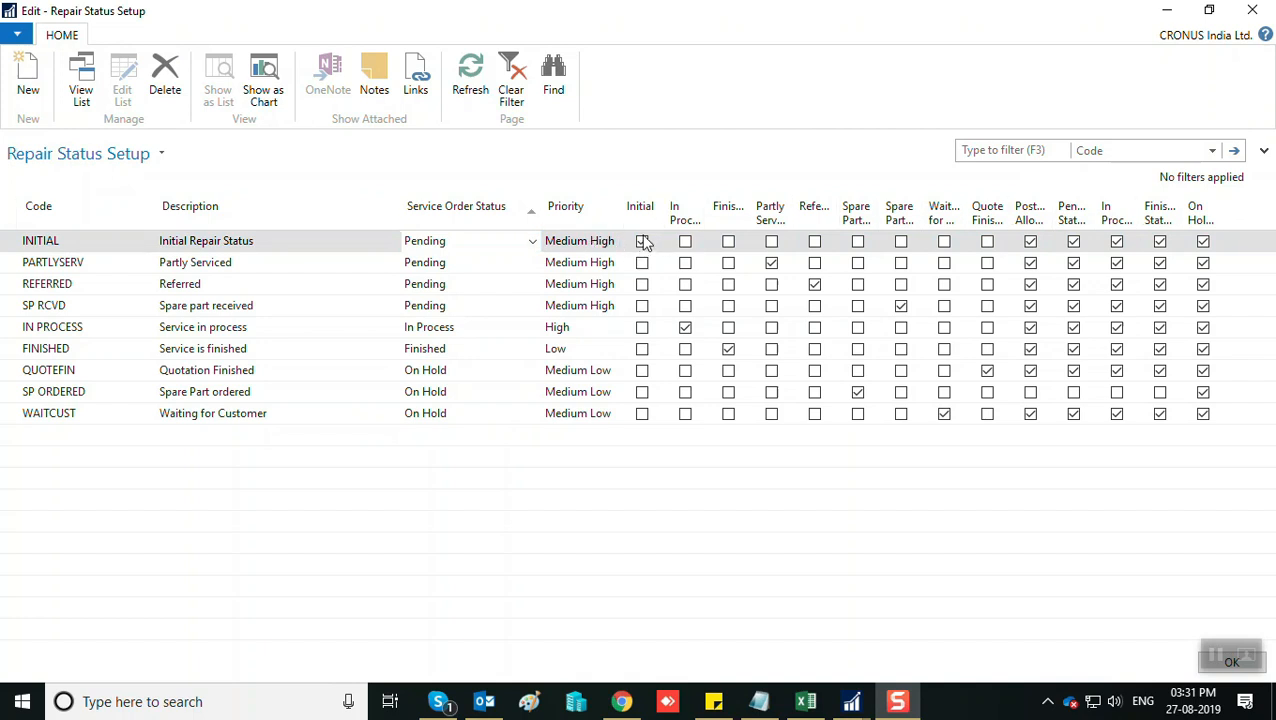
Widen the In Process through Spare Part Ordered columns, examine the SP ORDERED entry's status and posting options, and close Repair Status Setup.
left_click_drag(706, 215, 934, 207)
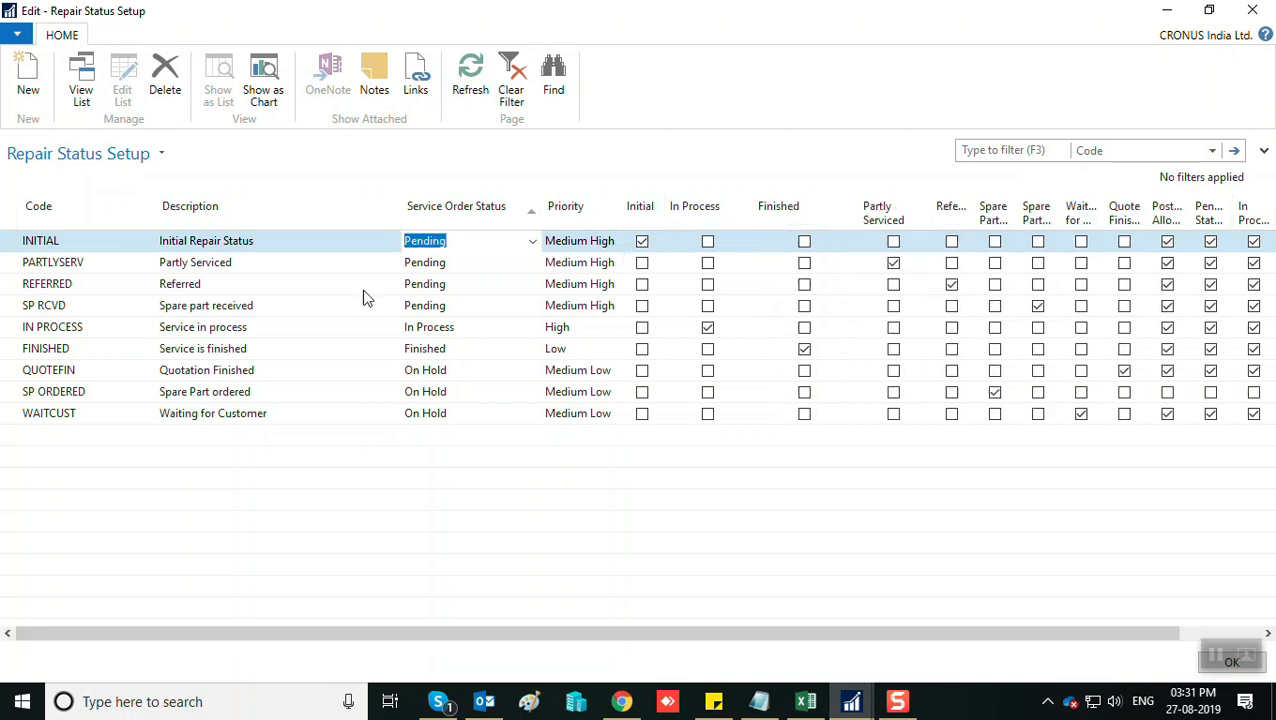
left_click(88, 396)
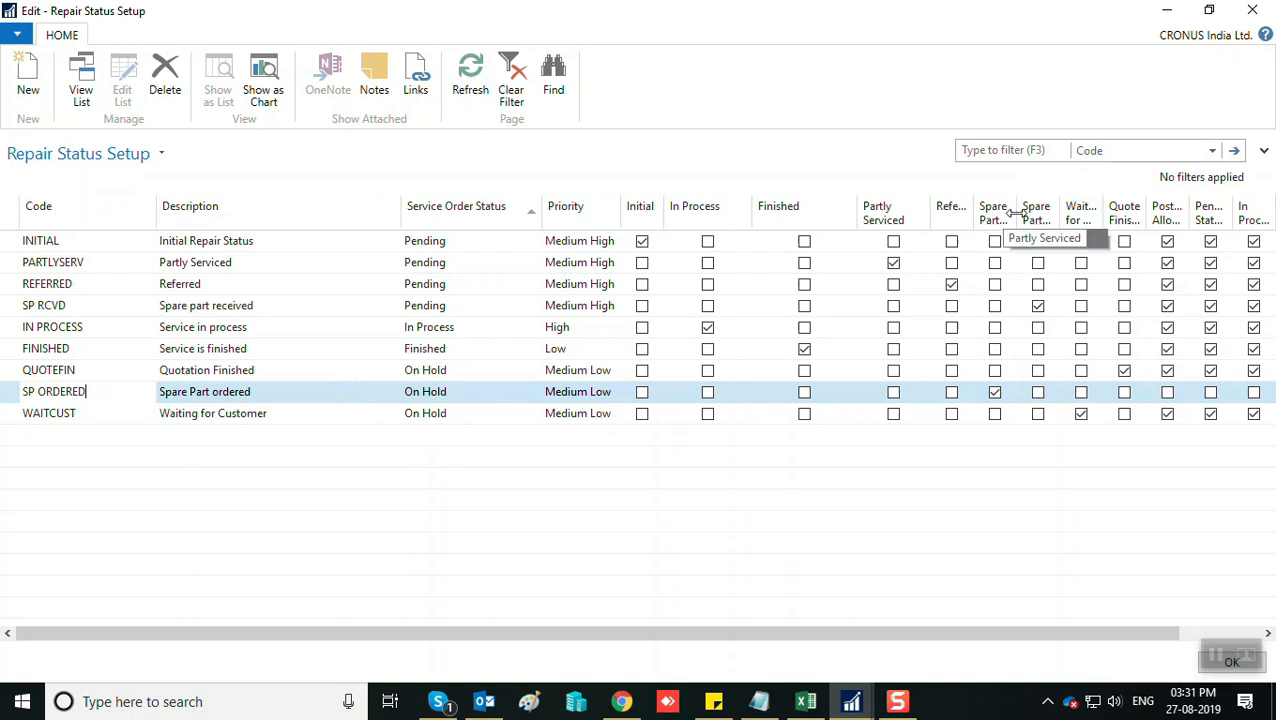
left_click_drag(1016, 212, 1074, 319)
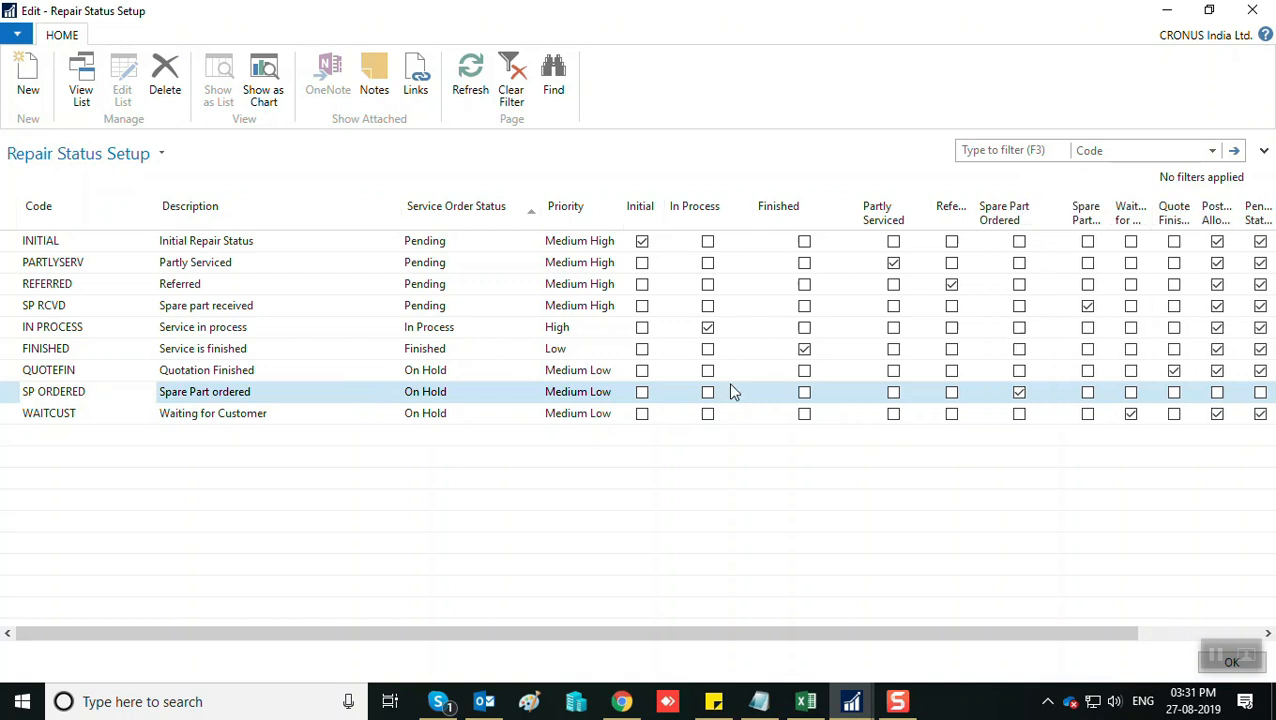
left_click(463, 393)
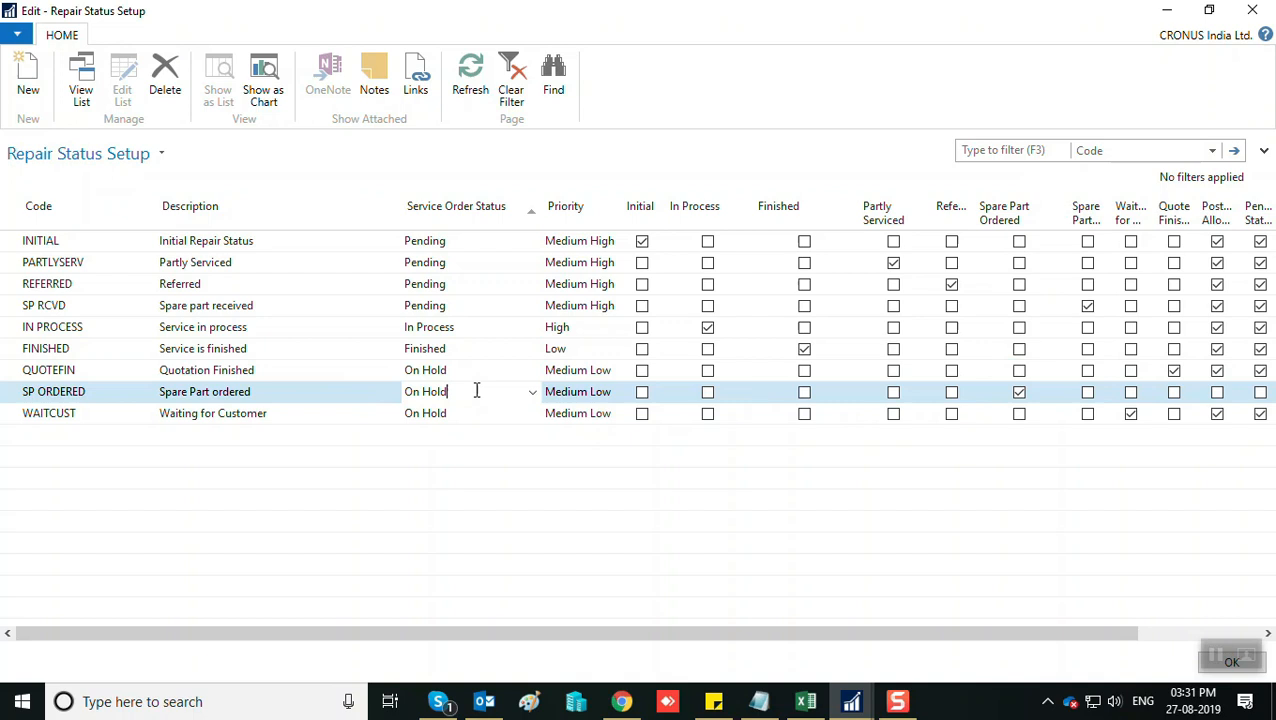
left_click_drag(1123, 633, 1272, 636)
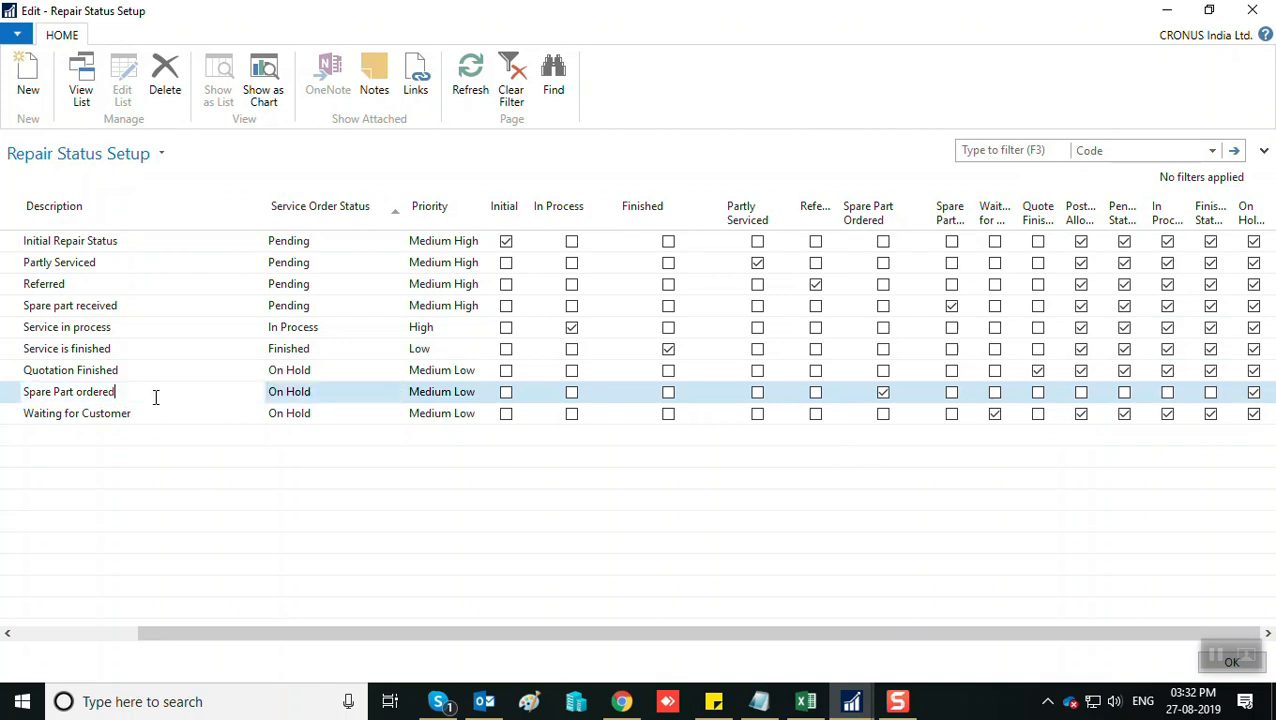
key("Escape")
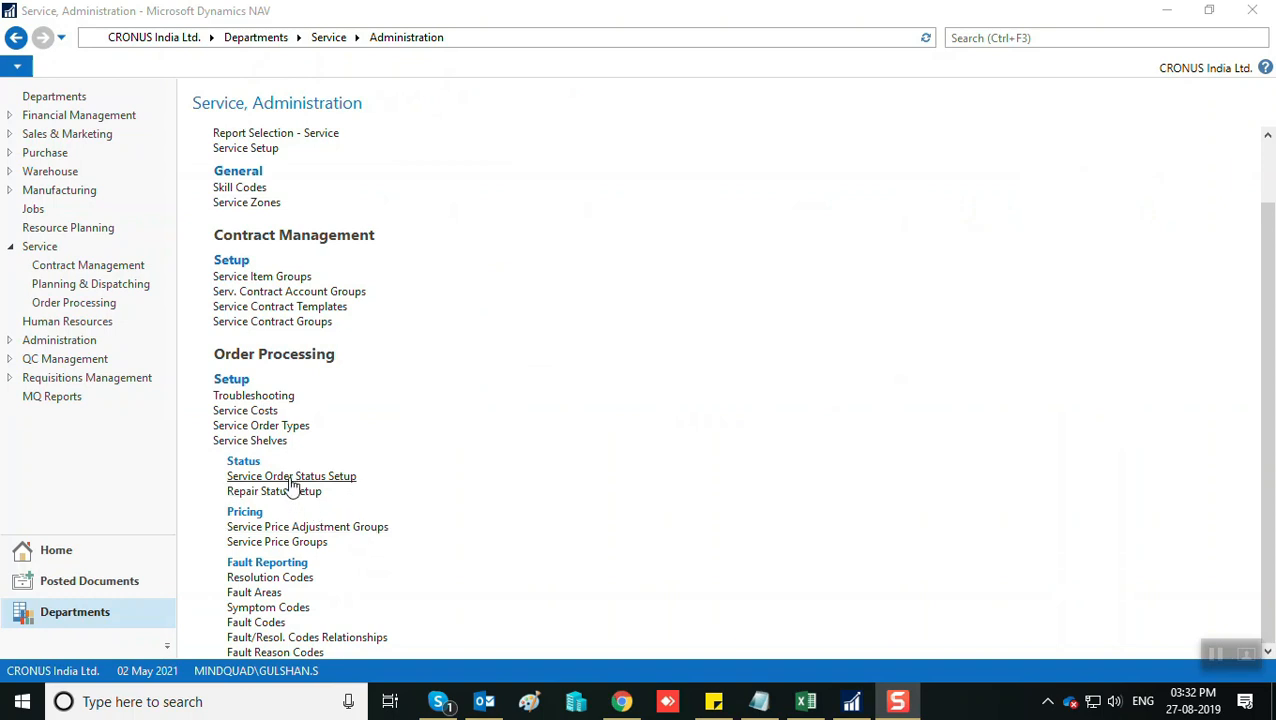
Go to the Service department's Order Processing page and open the Service Quotes list.
left_click(599, 420)
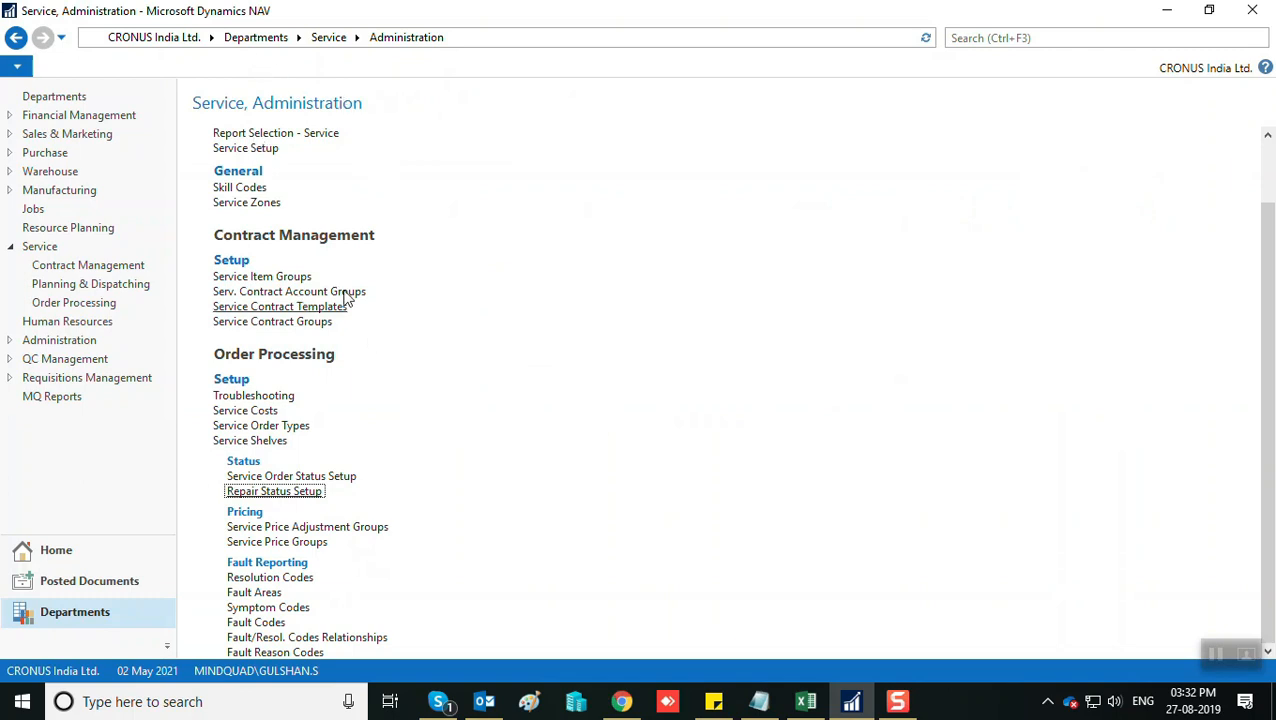
left_click(88, 608)
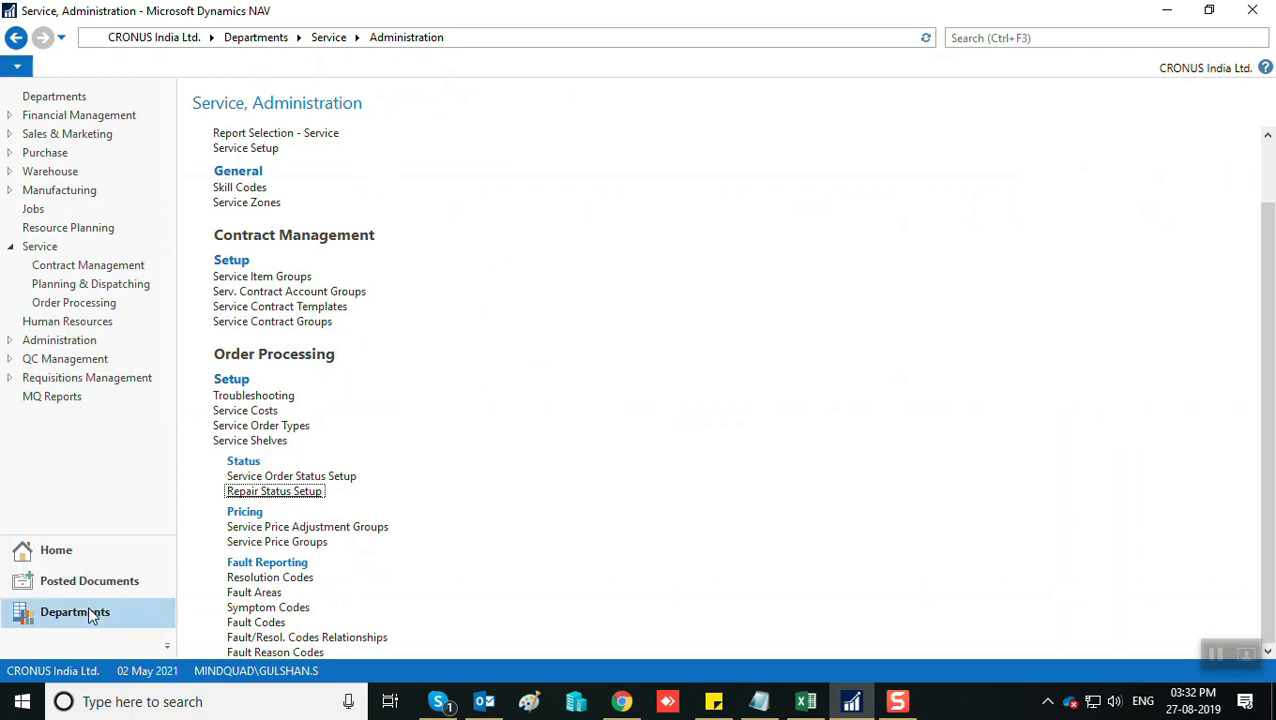
left_click(332, 40)
left_click(558, 161)
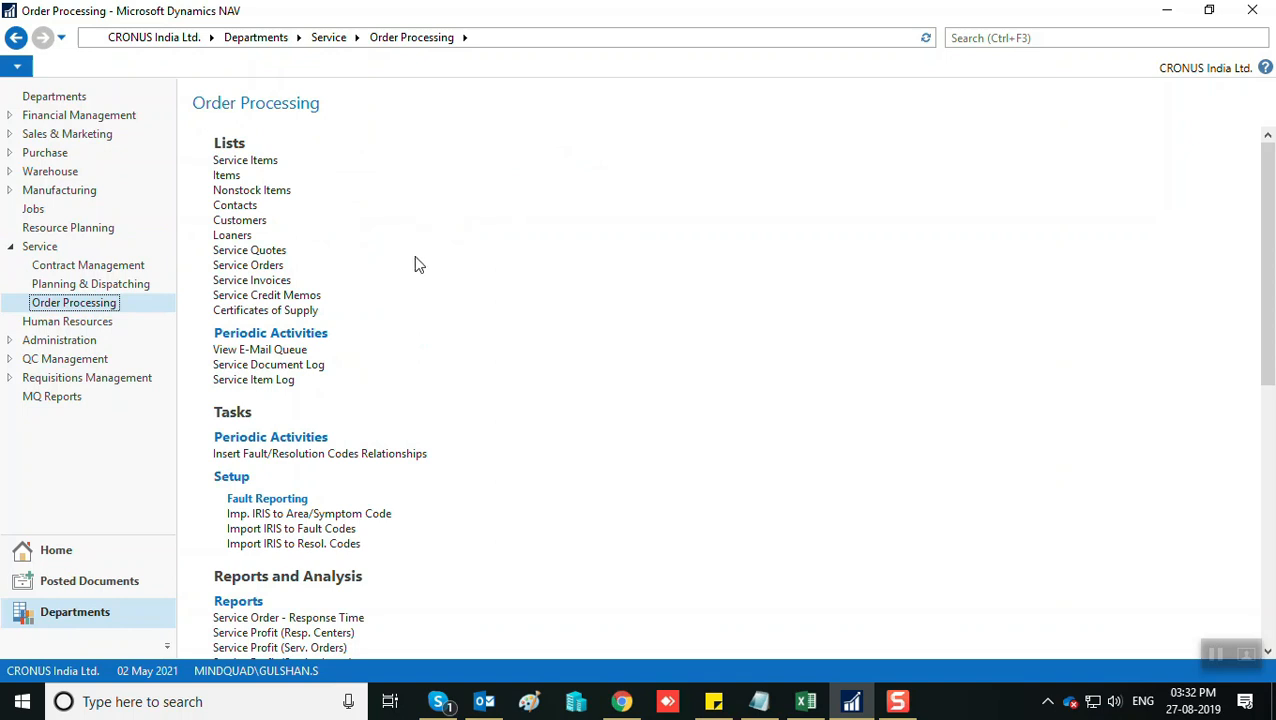
left_click(247, 252)
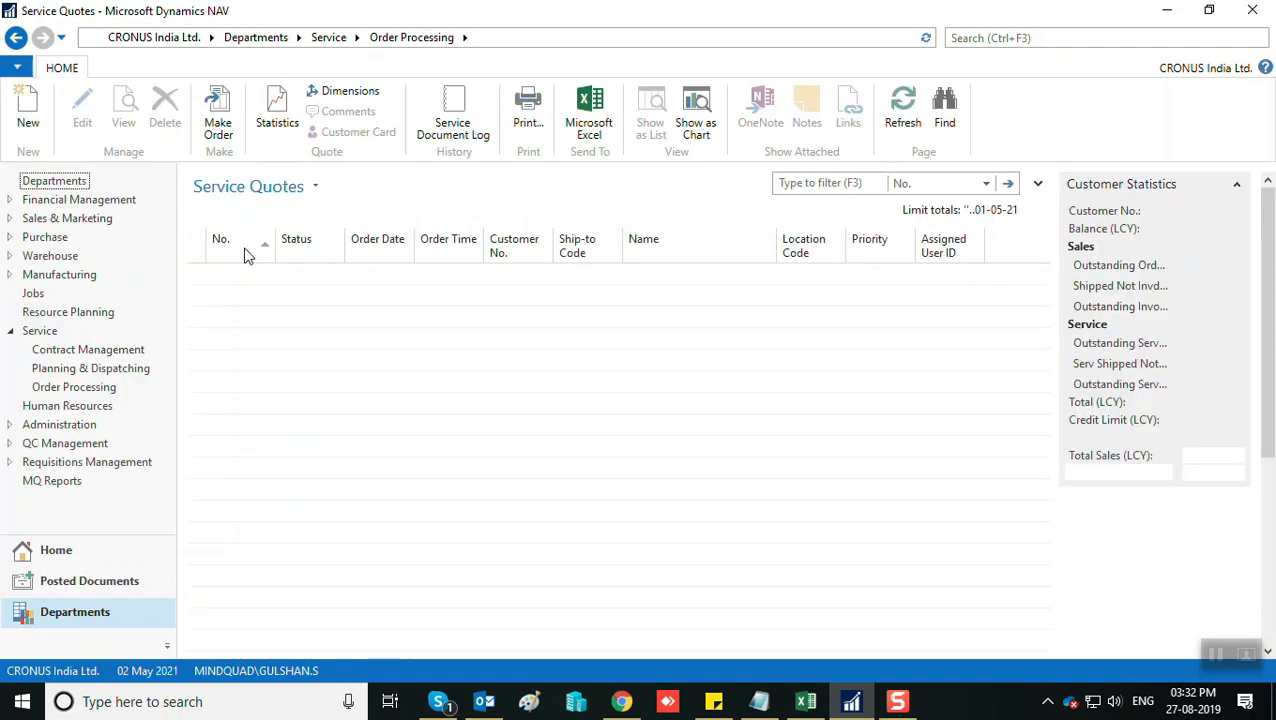
Open the pending service quote full size, review its general fields, service item line and available actions including Make Order, and close it.
left_click(245, 276)
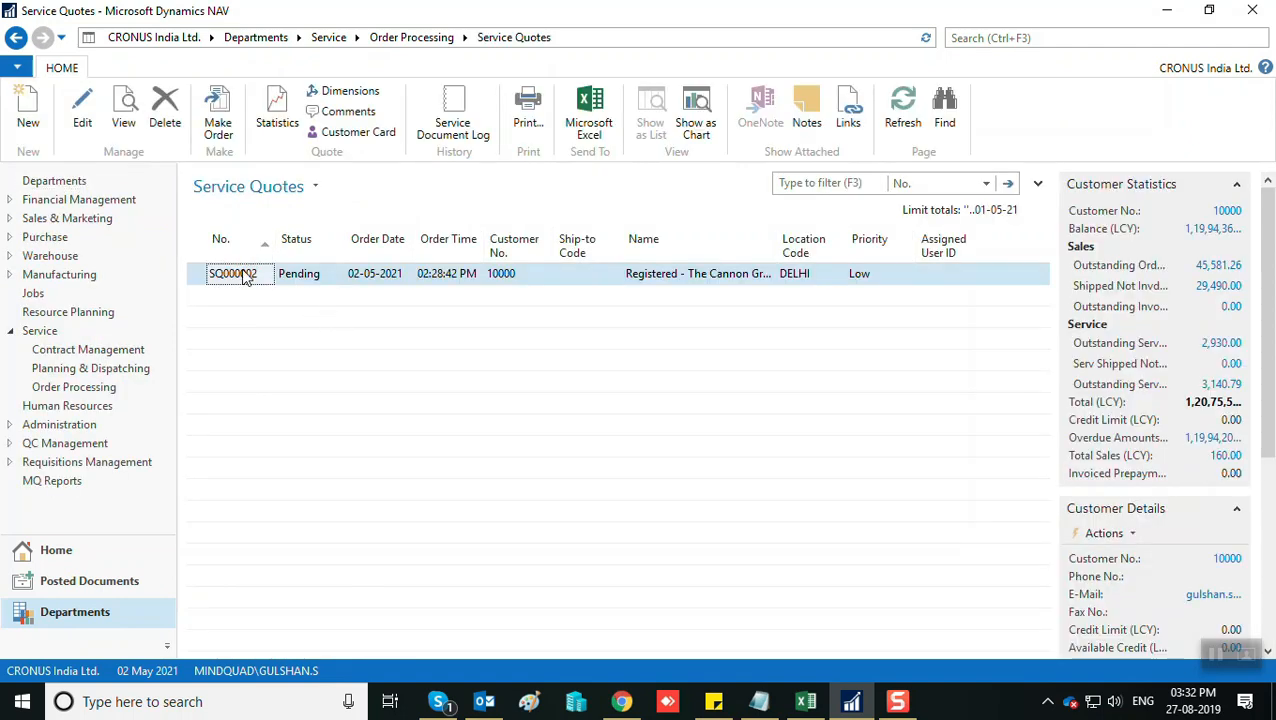
double_click(240, 278)
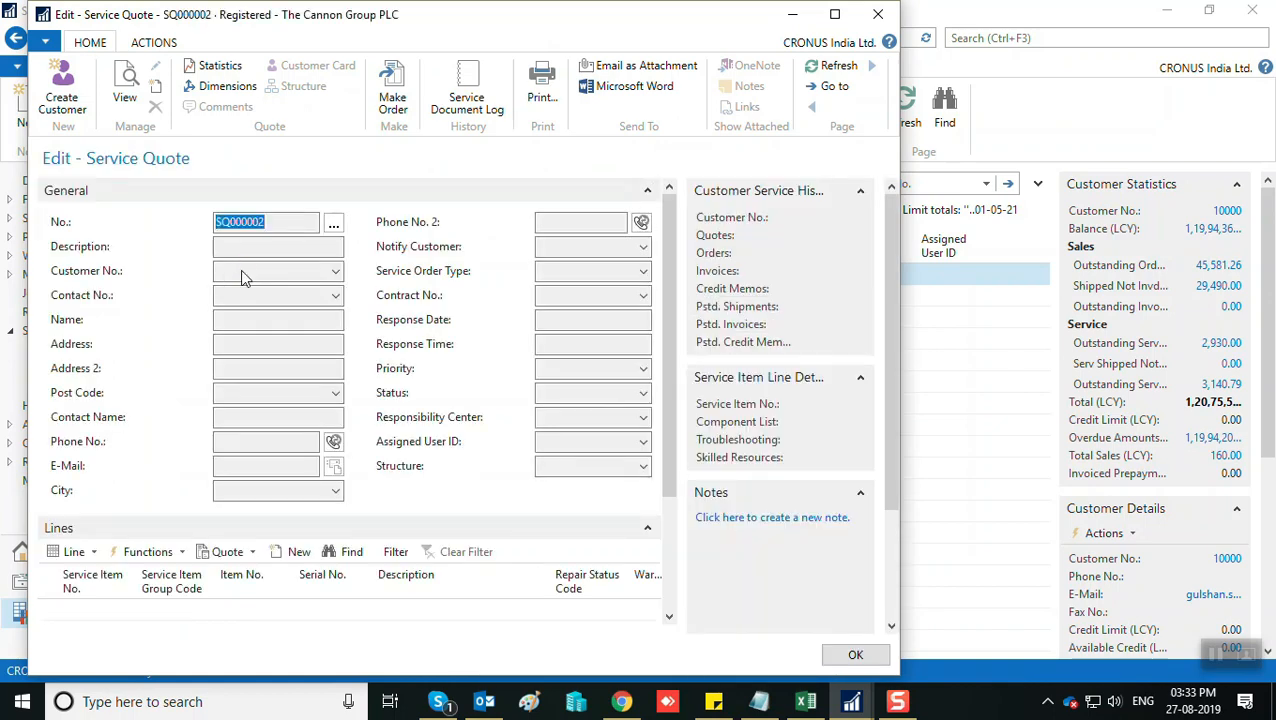
left_click(835, 14)
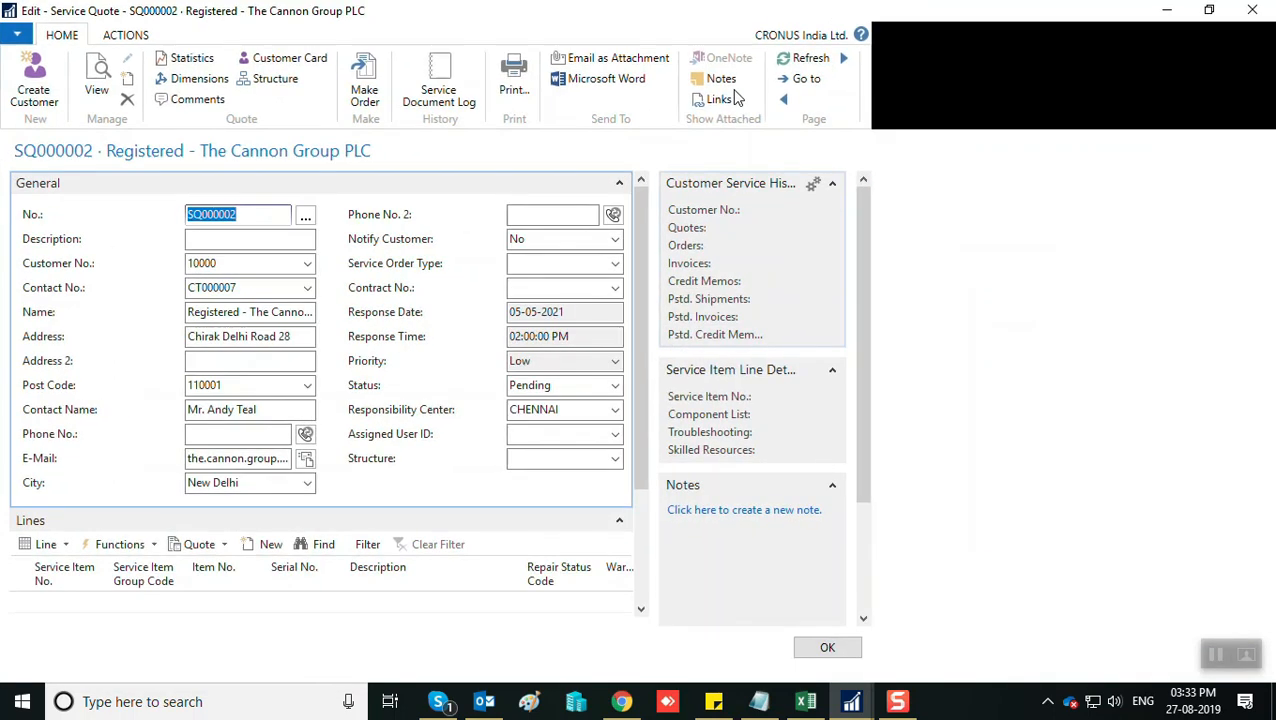
scroll(441, 535, "down", 3)
scroll(471, 606, "down", 1)
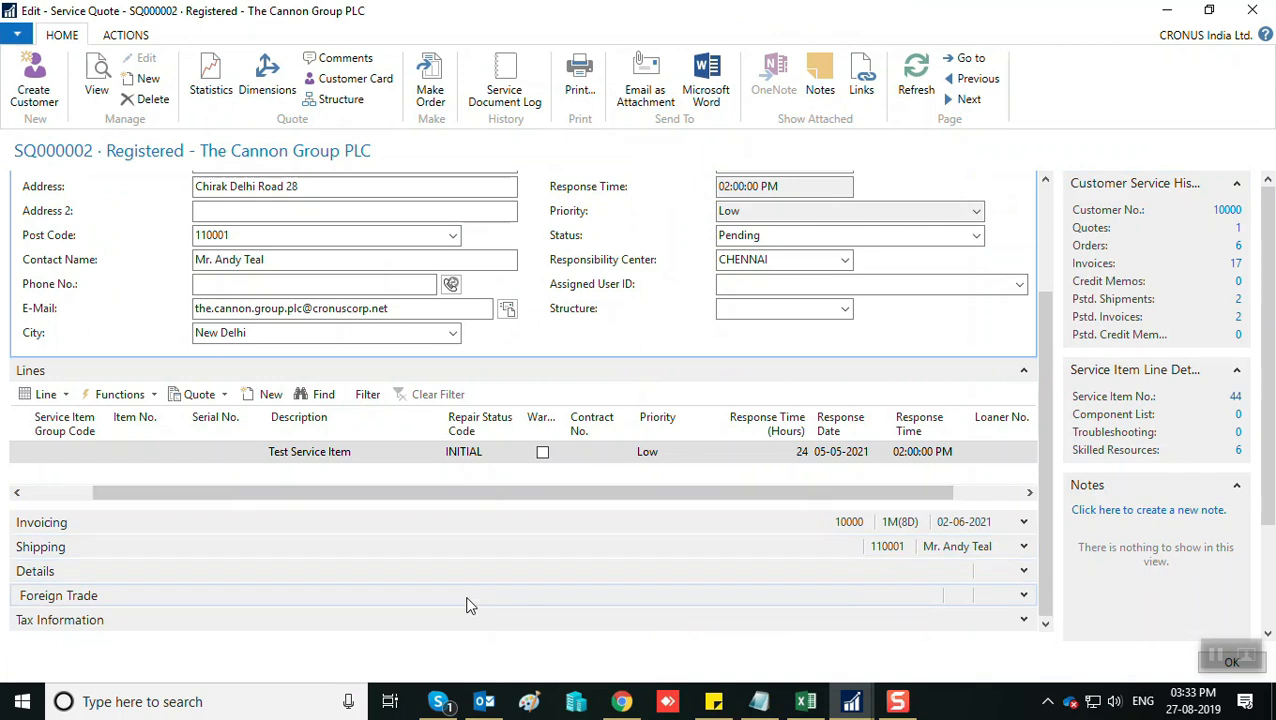
scroll(414, 380, "up", 3)
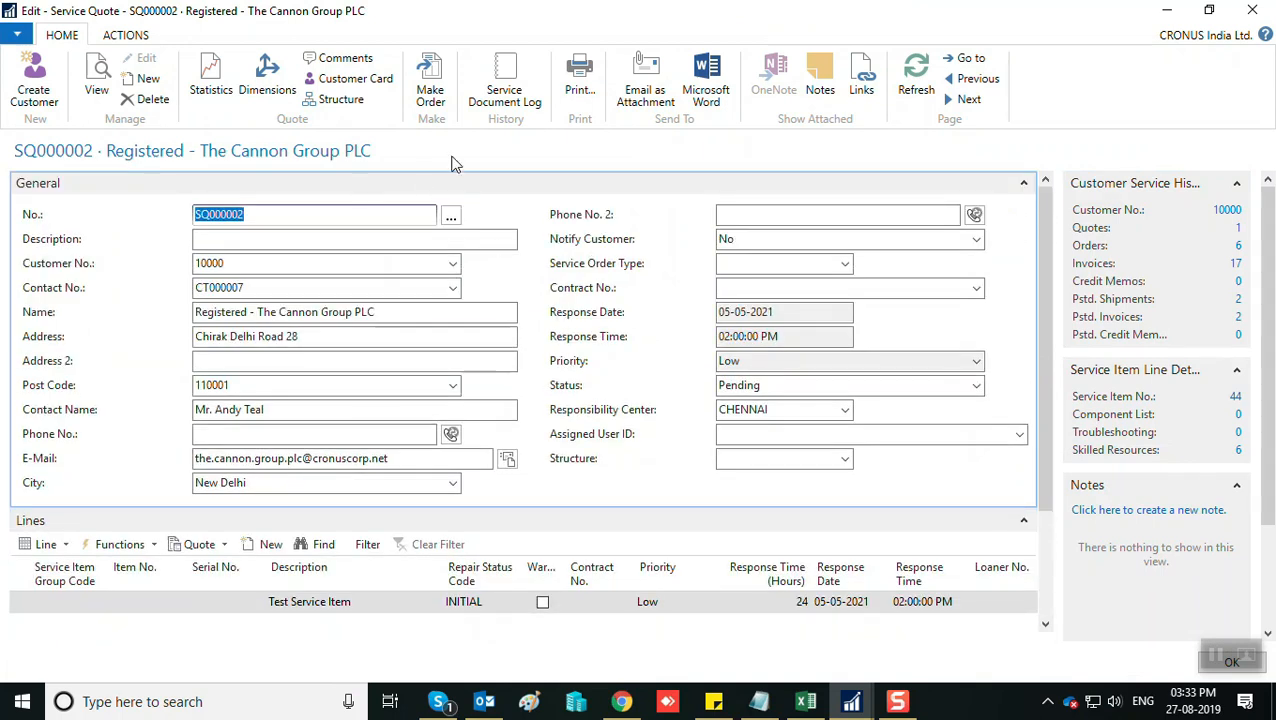
left_click(126, 38)
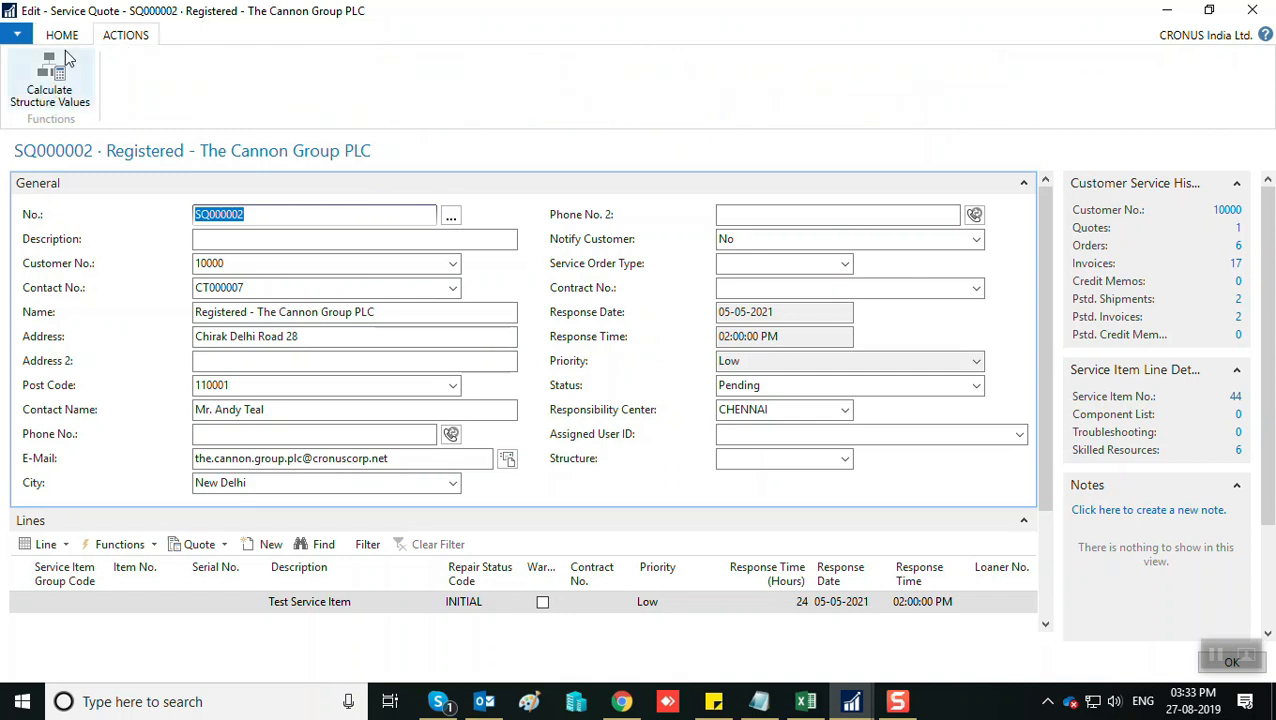
left_click(63, 42)
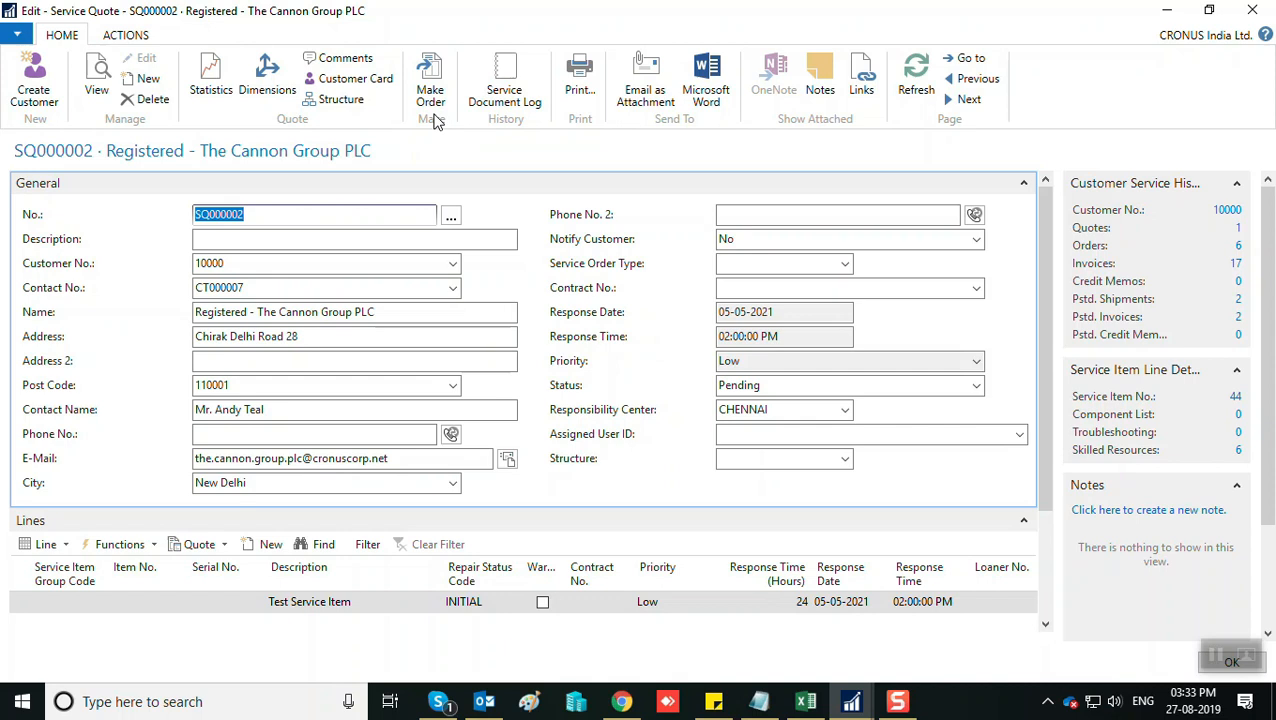
key("Escape")
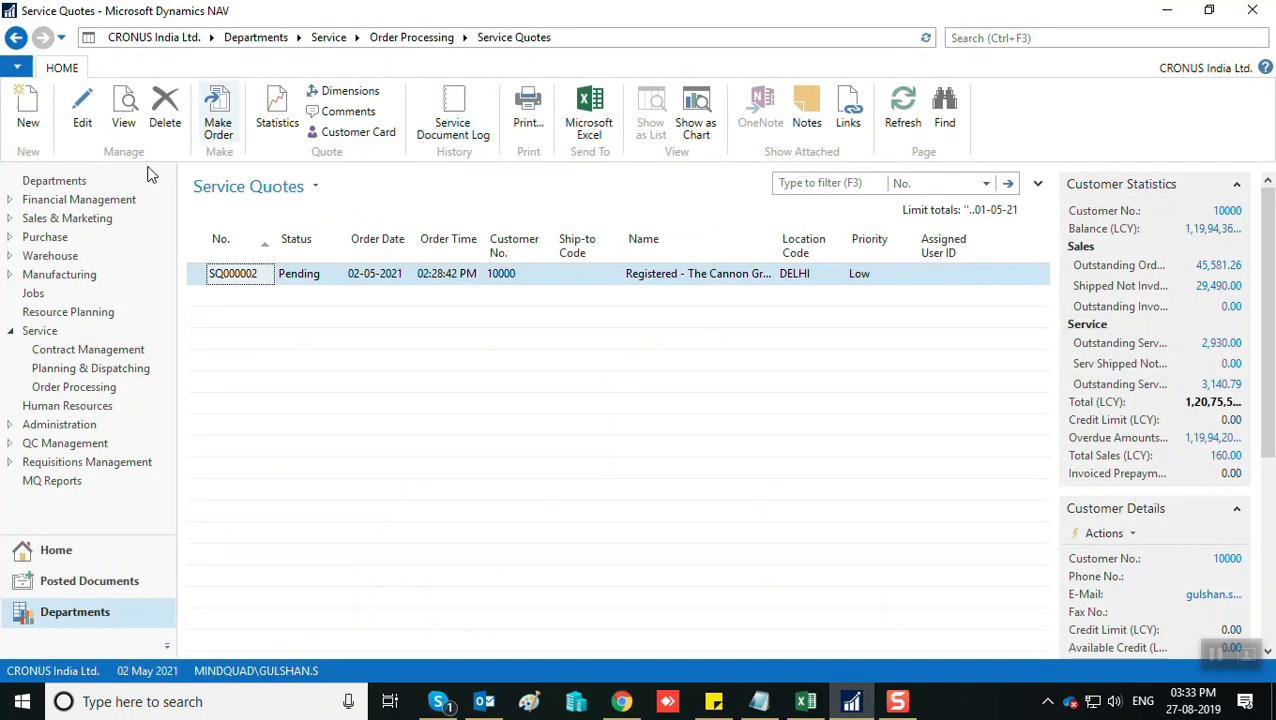
Return to the Order Processing page and open the Service Orders list.
left_click(411, 37)
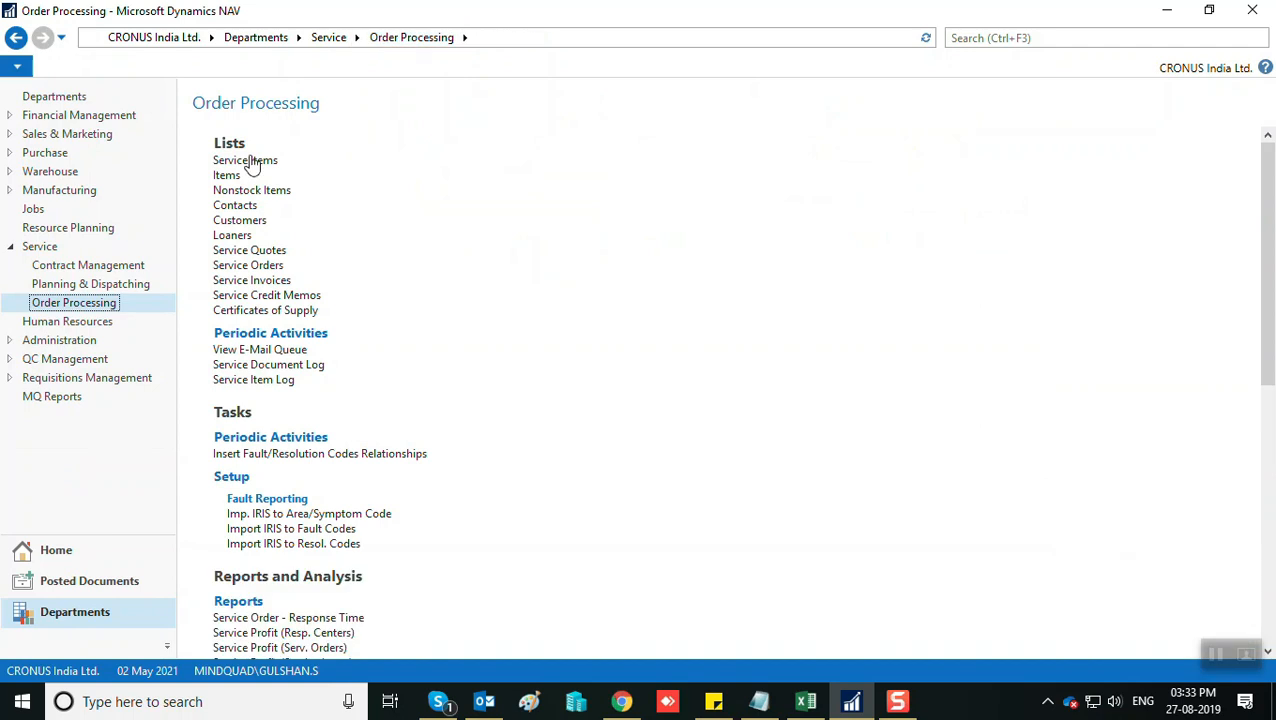
left_click(262, 266)
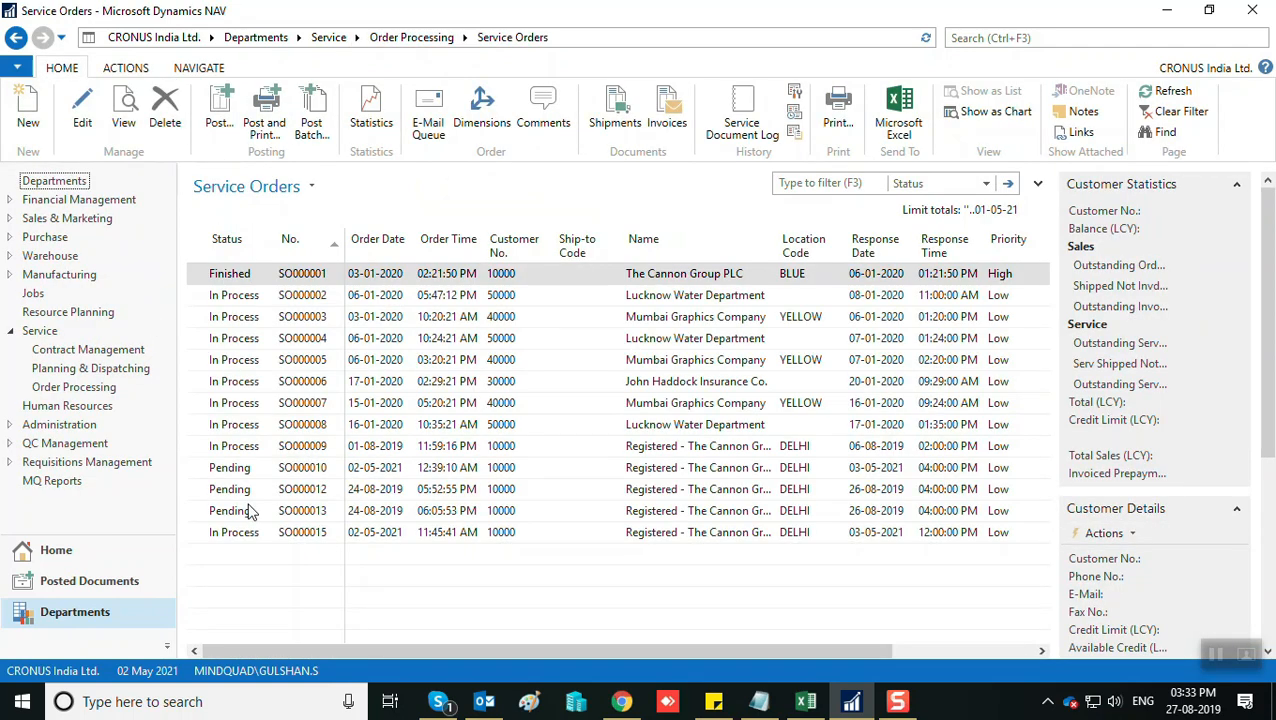
Create a new service order from the Service Orders list, enlarge it to full size and generate its order number.
left_click(242, 533)
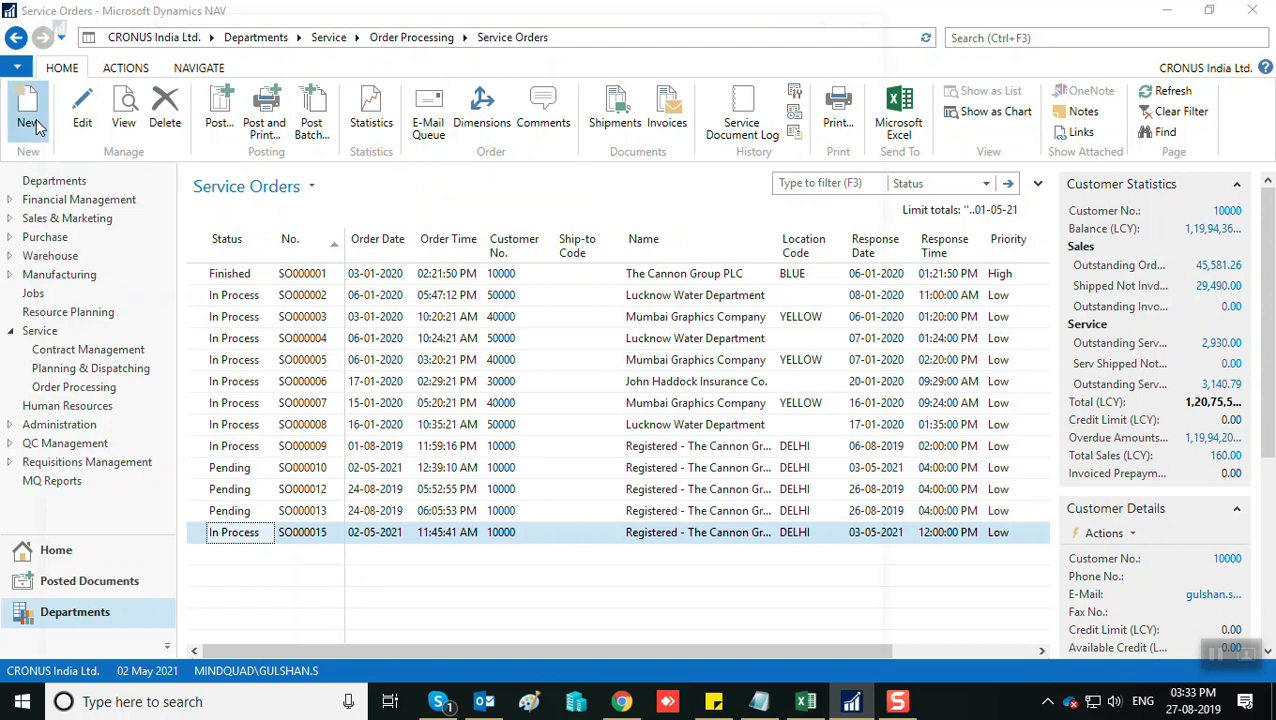
left_click(28, 118)
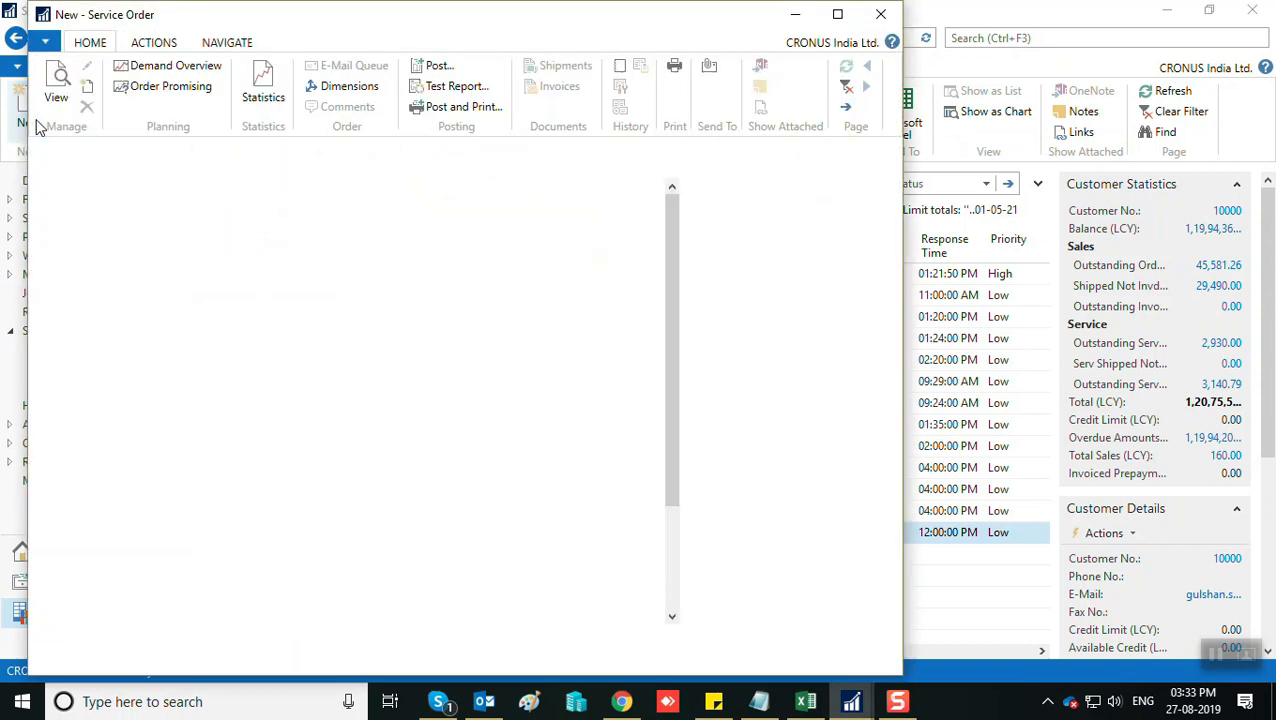
left_click(837, 14)
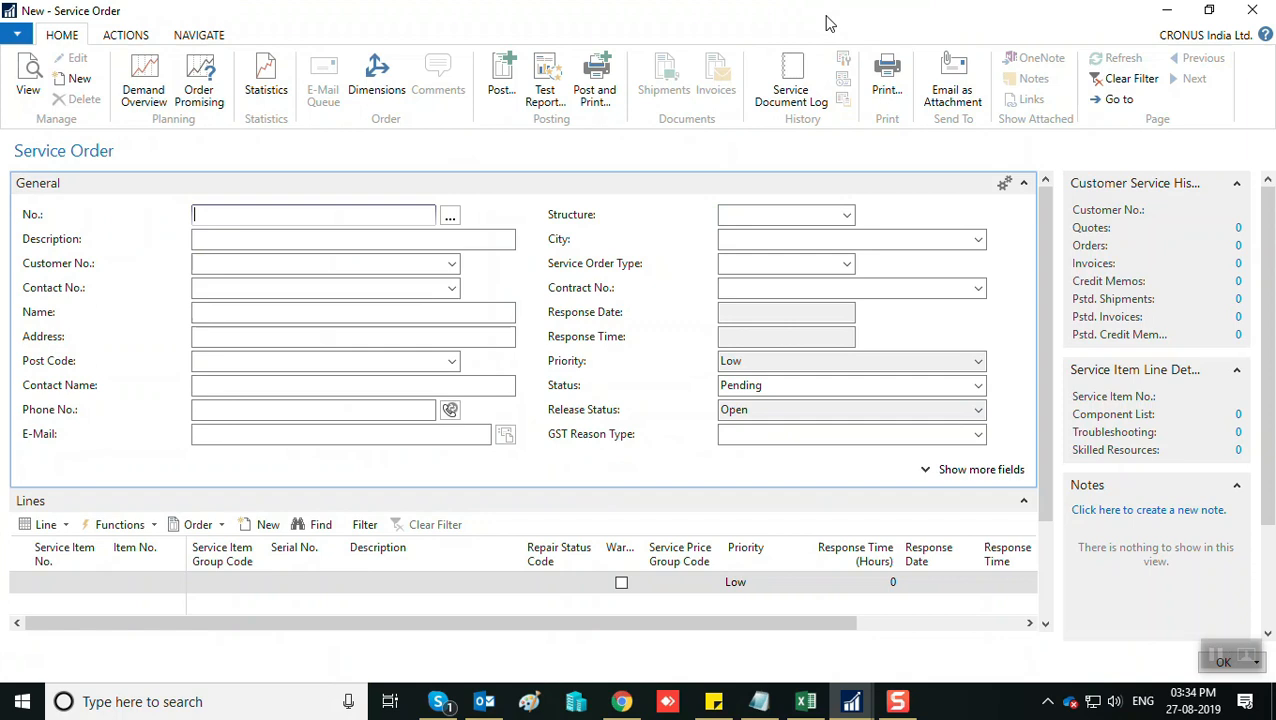
key("Tab")
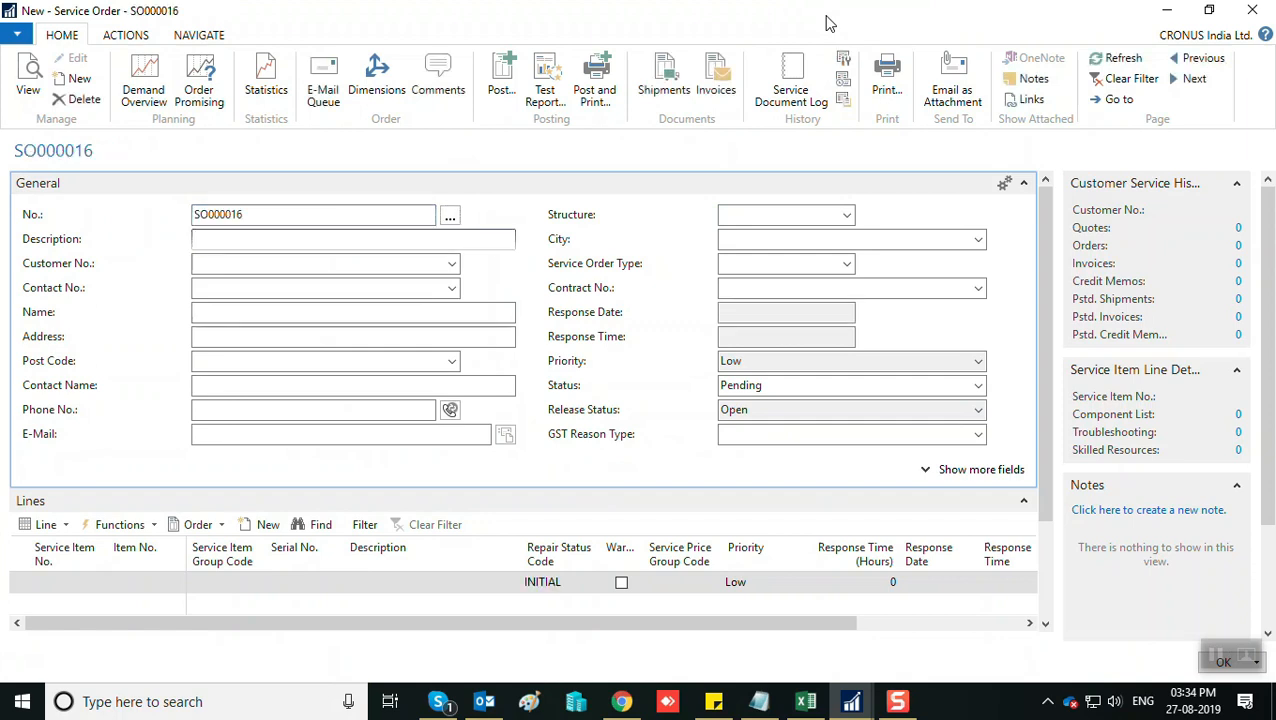
Set the new service order's description to "Repair of Laptop".
type("Reapiur")
key("BackSpace")
key("BackSpace")
key("BackSpace")
key("BackSpace")
key("BackSpace")
type("pair of Laptop")
key("Tab")
Enter the customer number for Registered - The Cannon Group PLC on the service order to fill in the customer details.
type("1000")
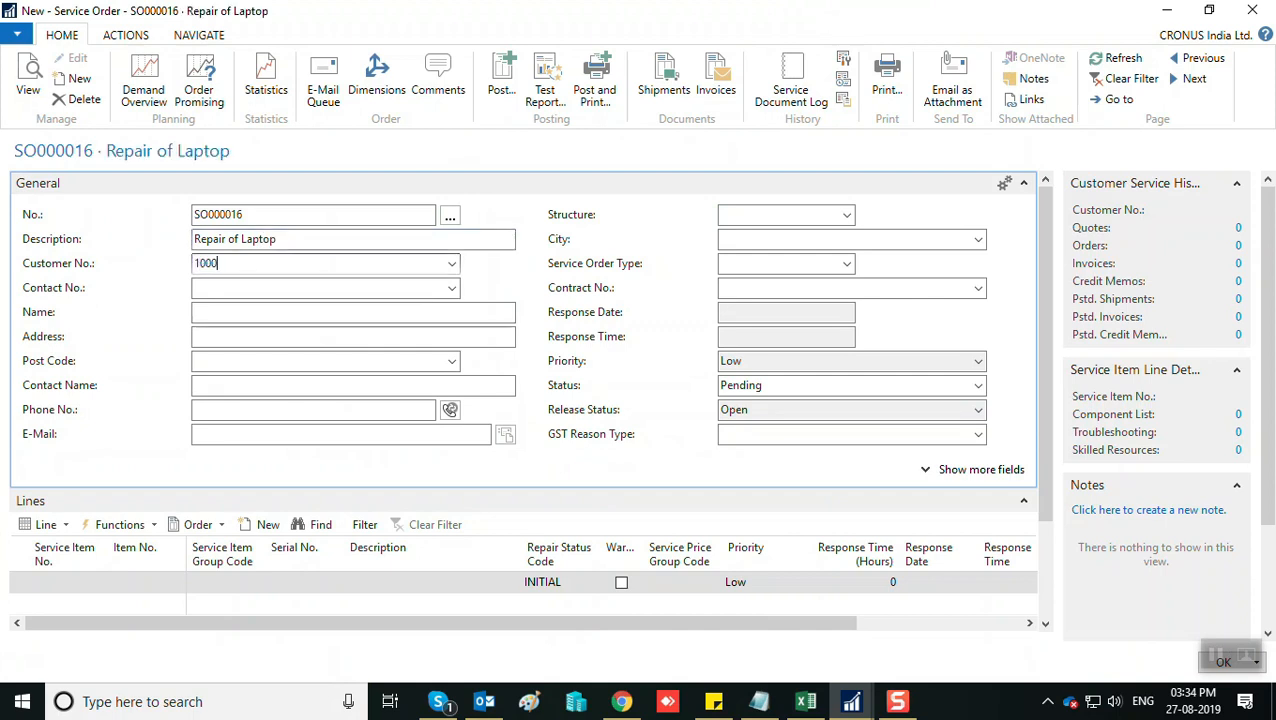
key("Tab")
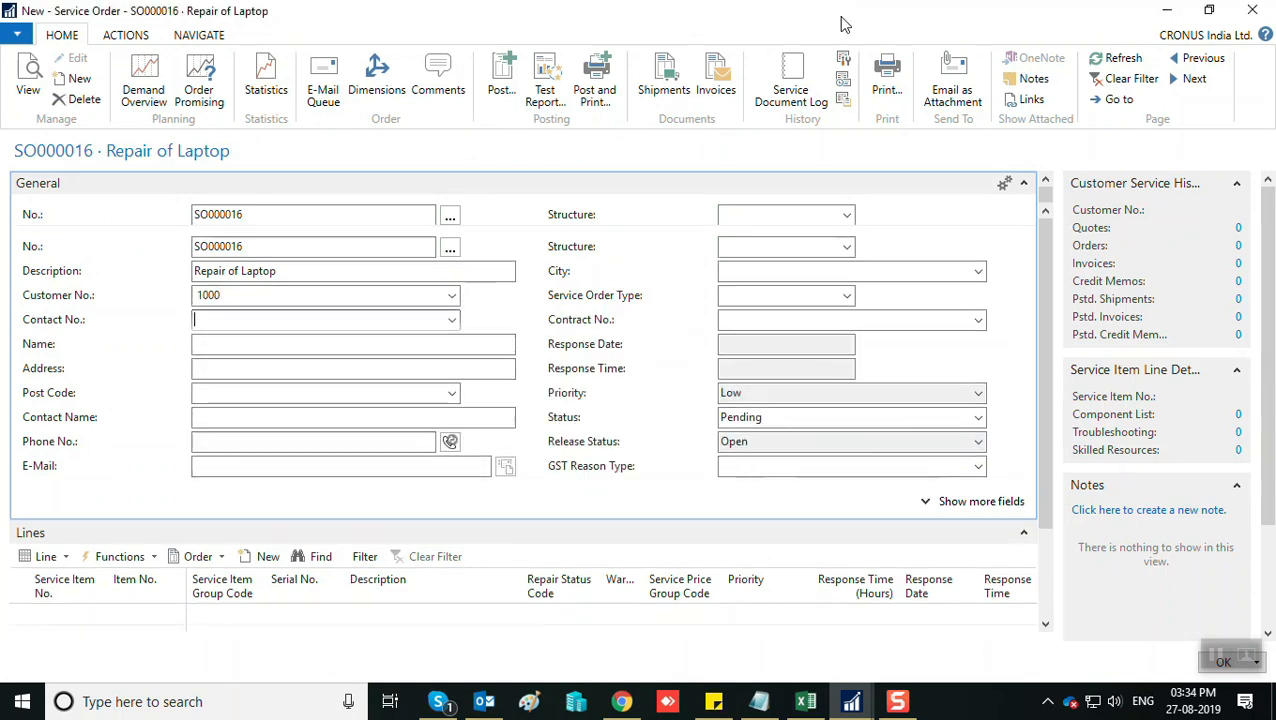
type("10000")
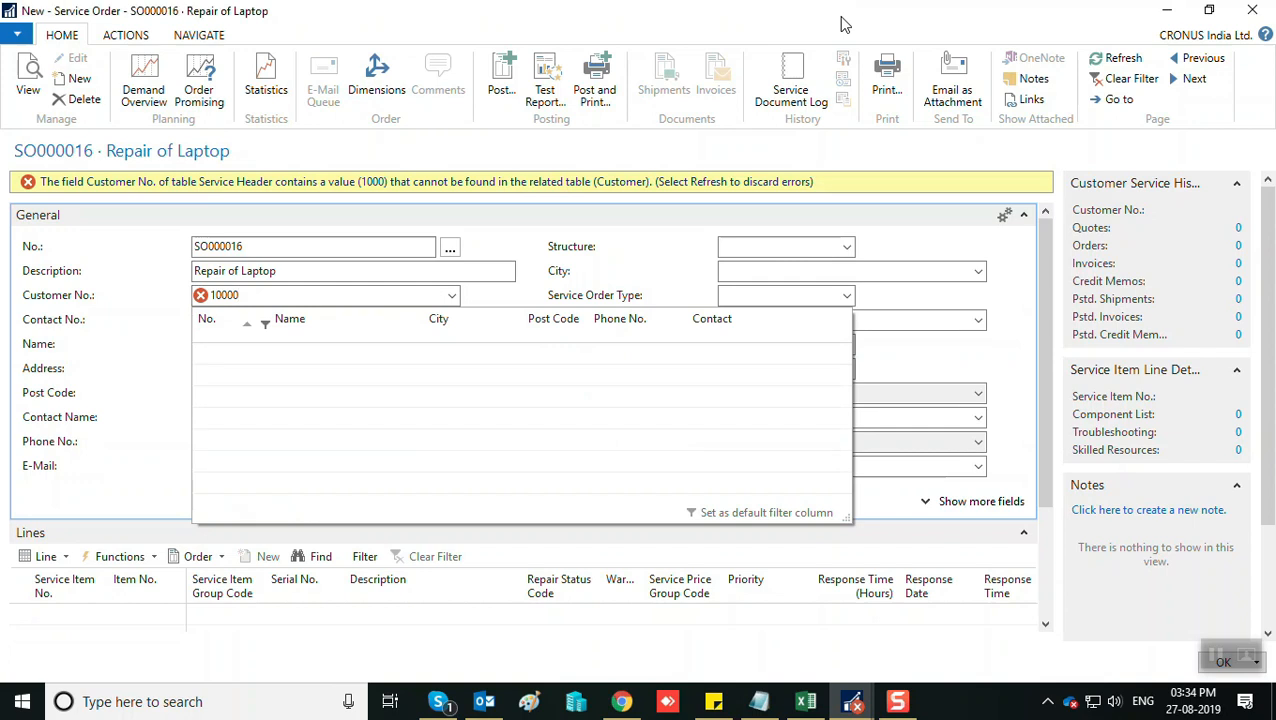
key("Tab")
key("Return")
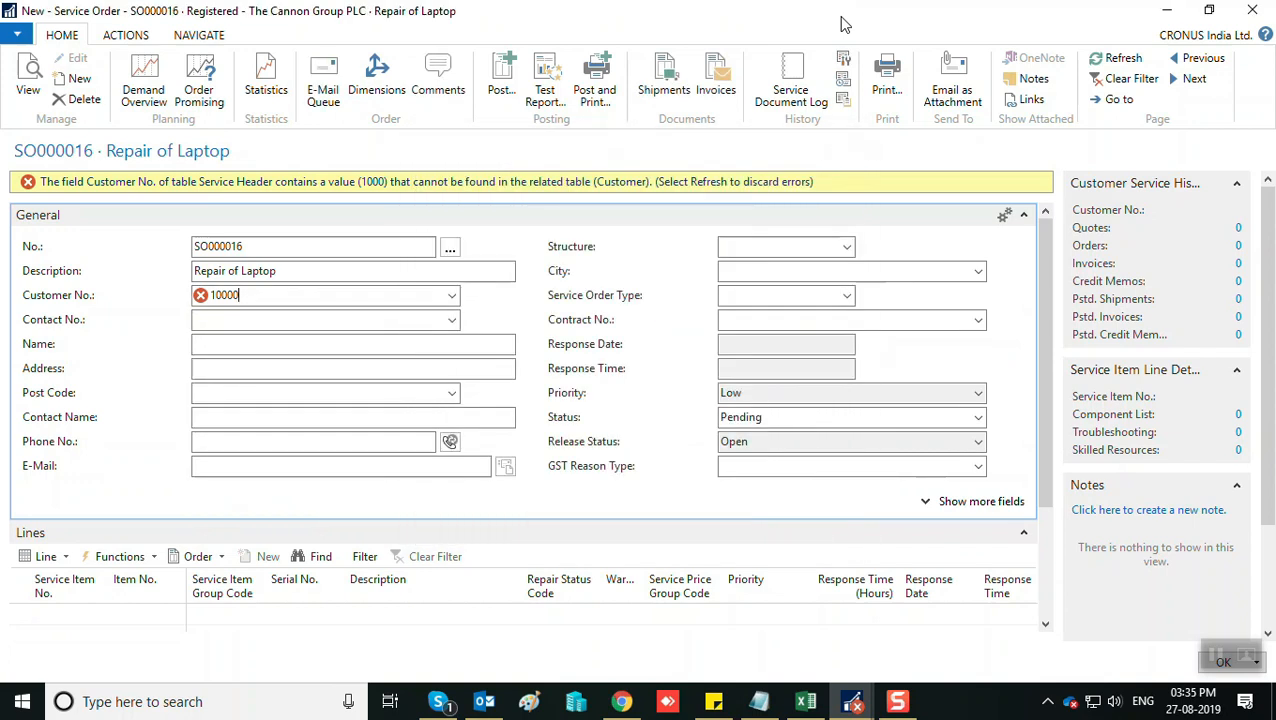
key("Tab")
key("Tab")
key("Tab")
key("Tab")
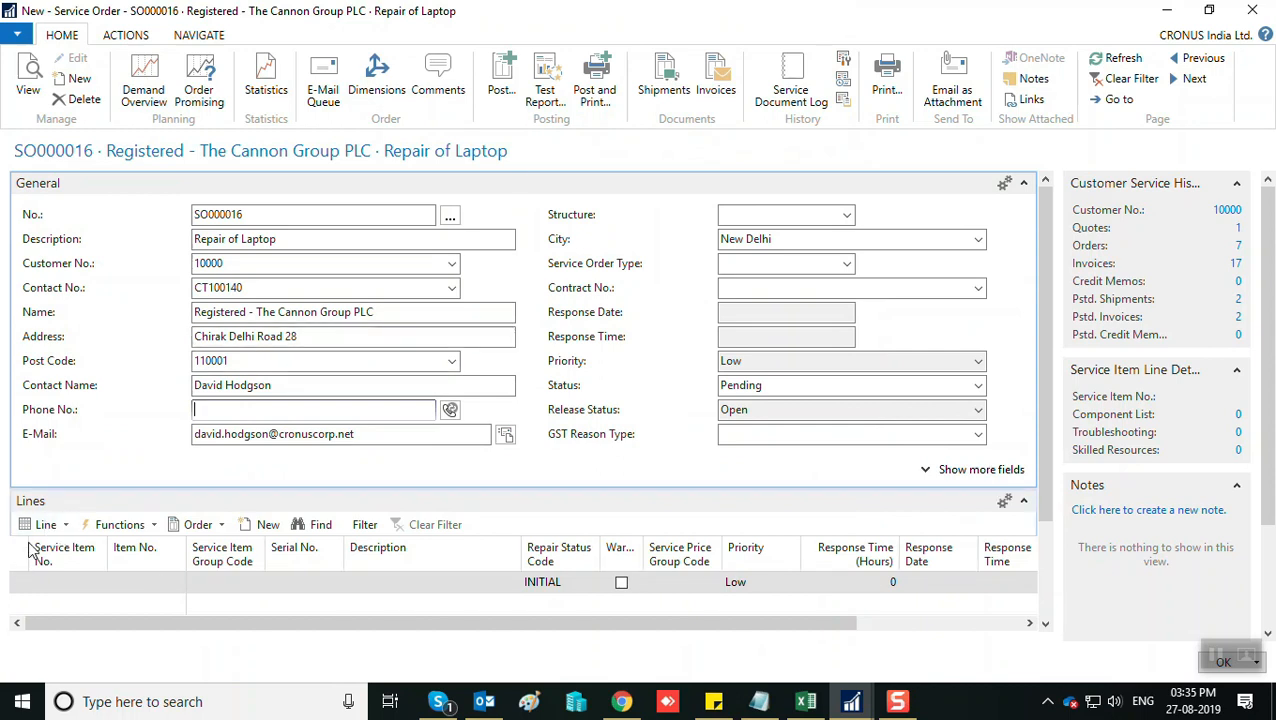
Try to create a service item from the empty service order line.
left_click(60, 530)
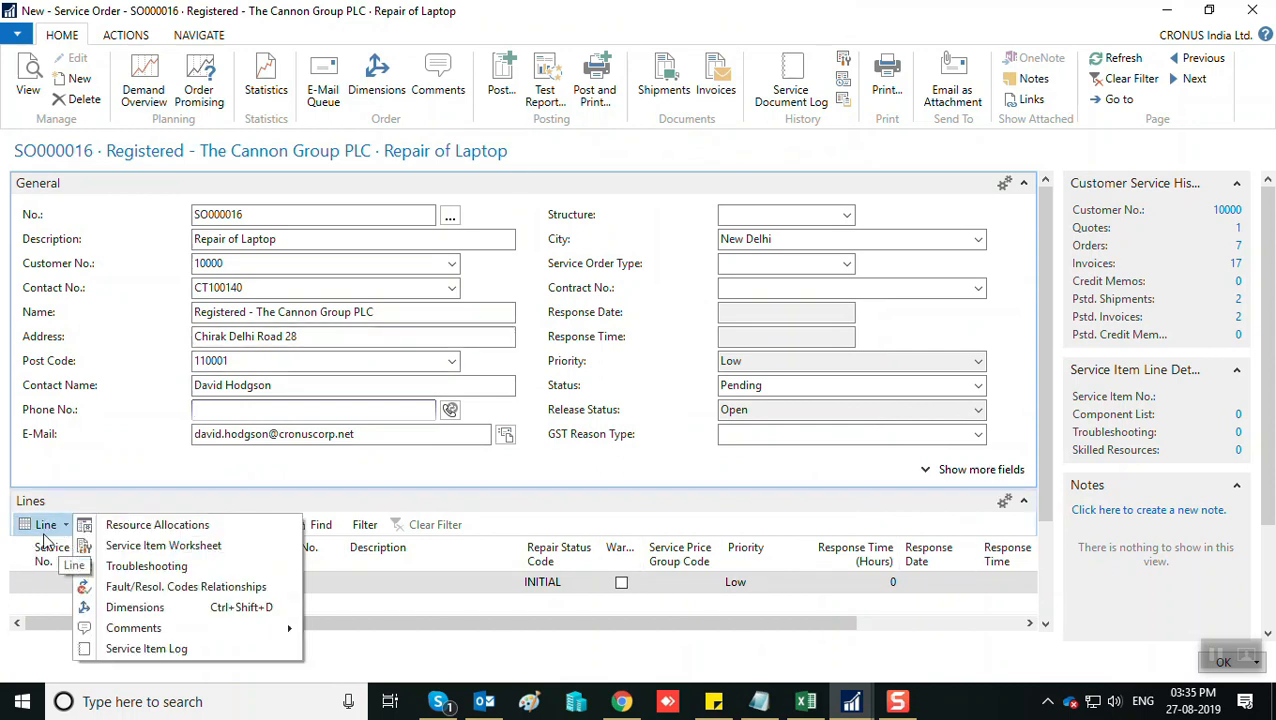
left_click(77, 473)
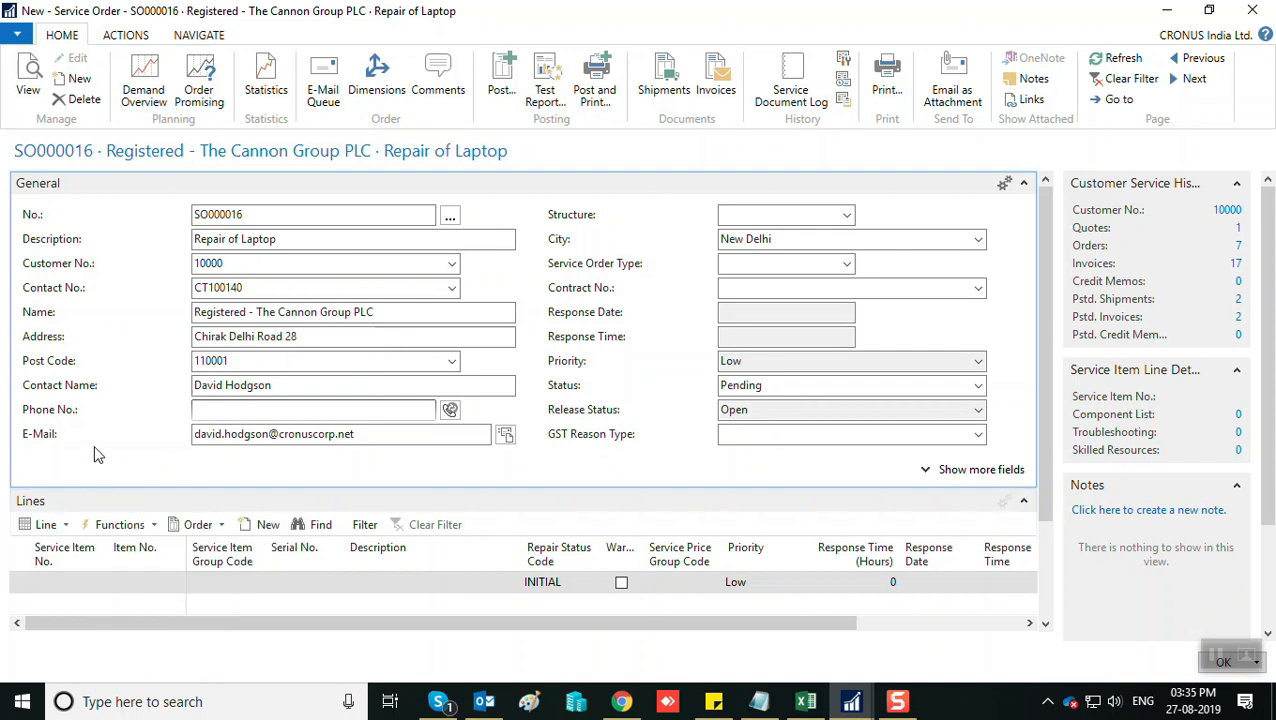
left_click(115, 527)
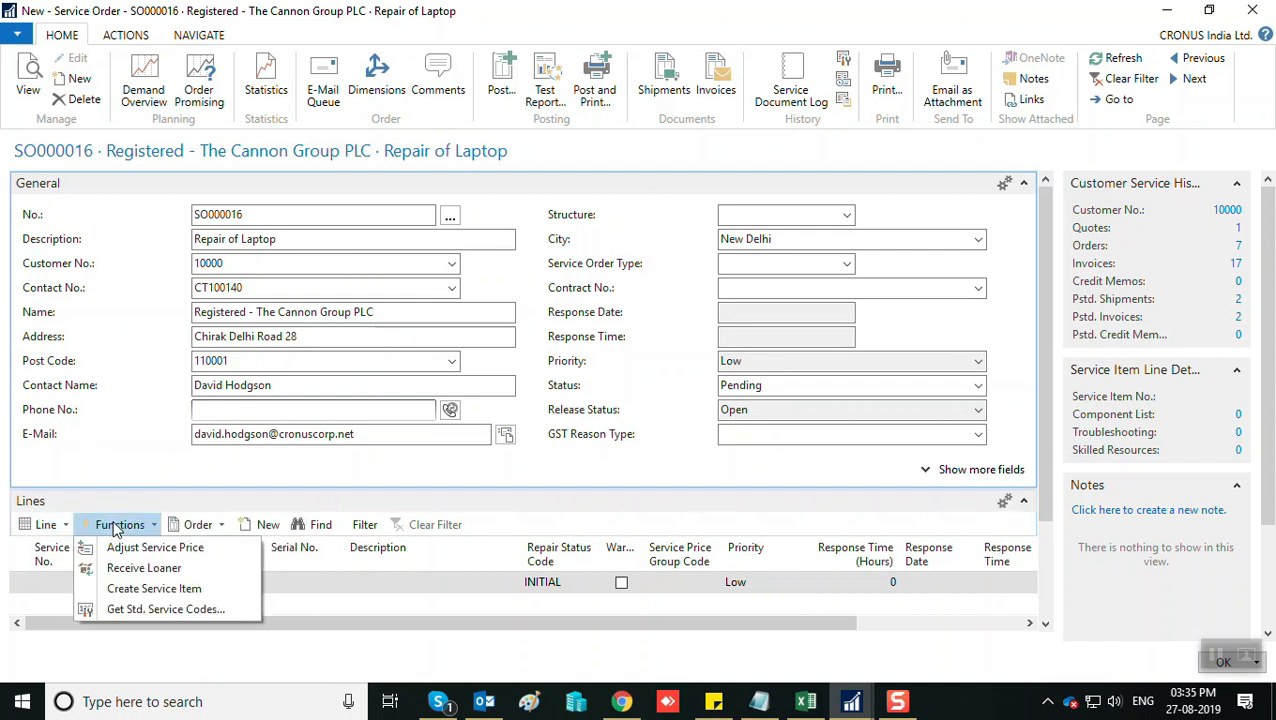
left_click(121, 590)
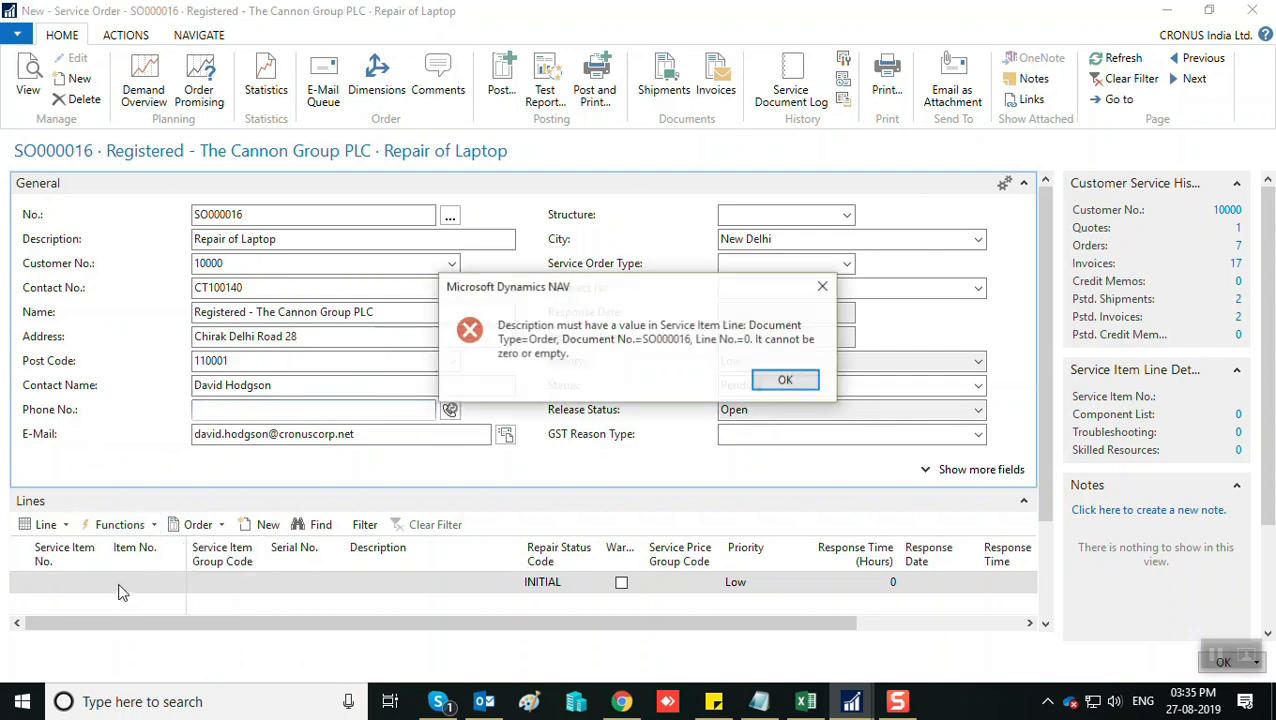
left_click(785, 381)
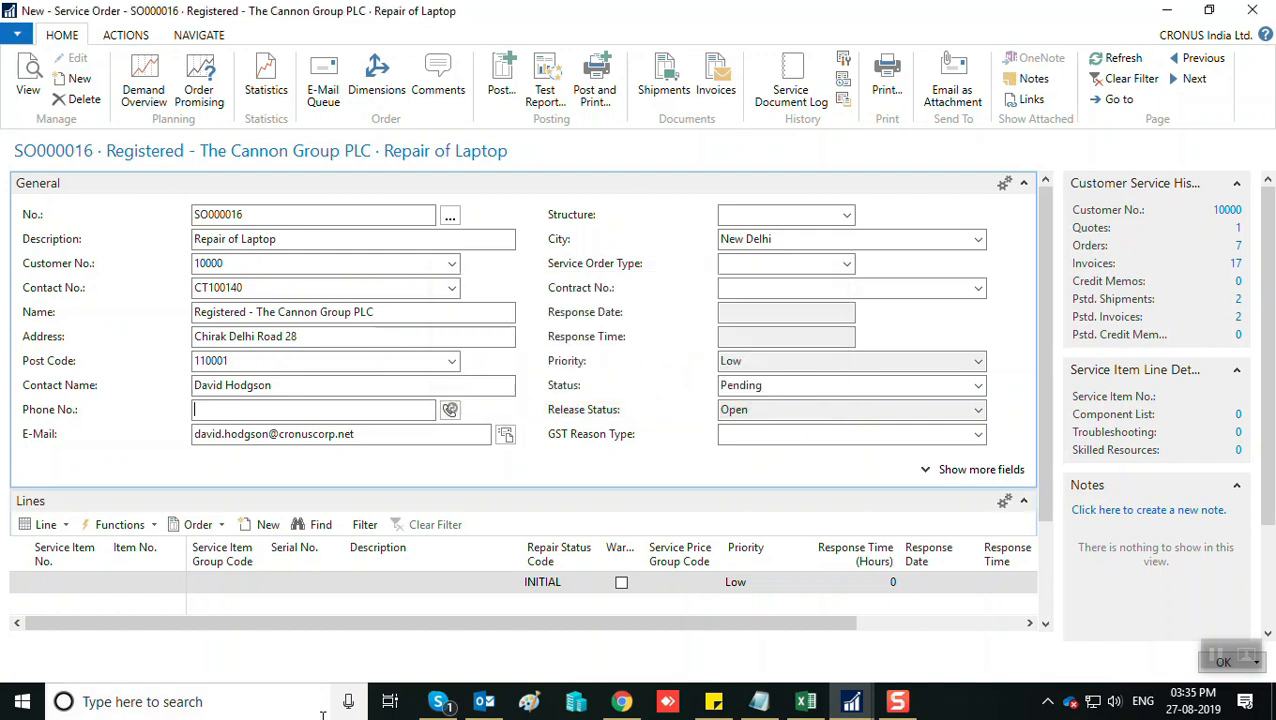
Set the first service order line's description to "Test 27082019".
left_click(370, 580)
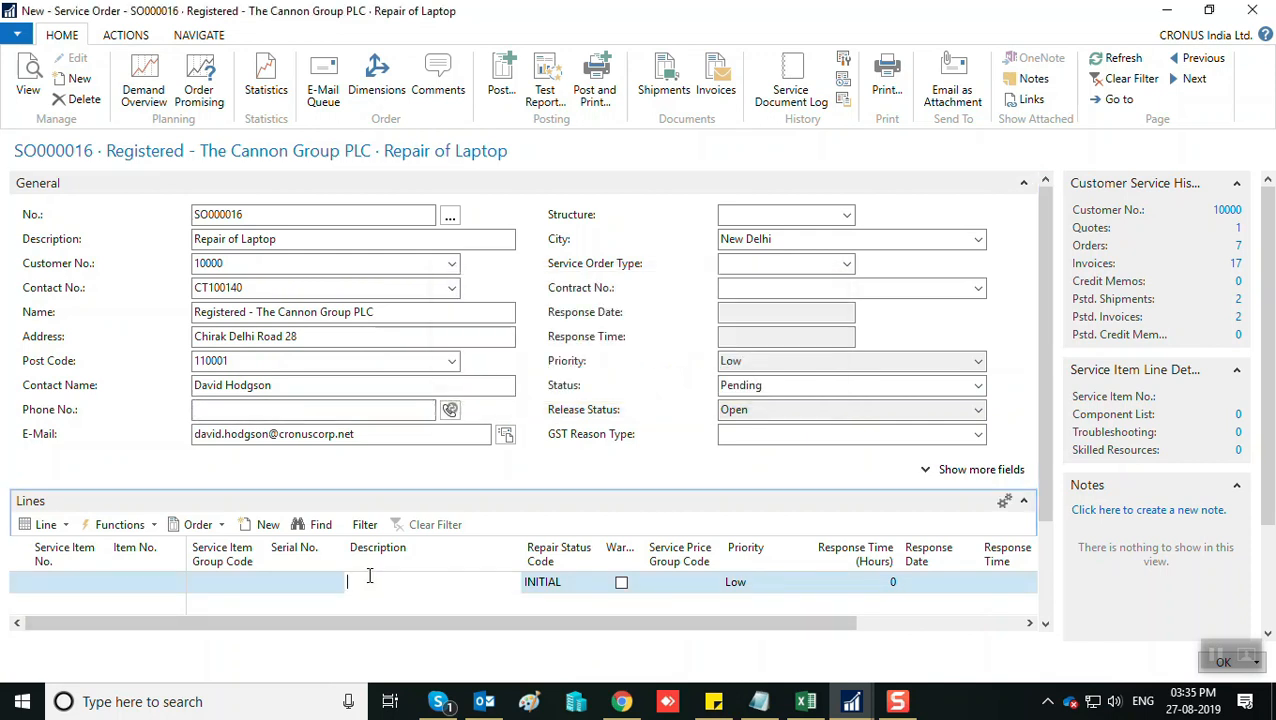
type("Test")
key("Tab")
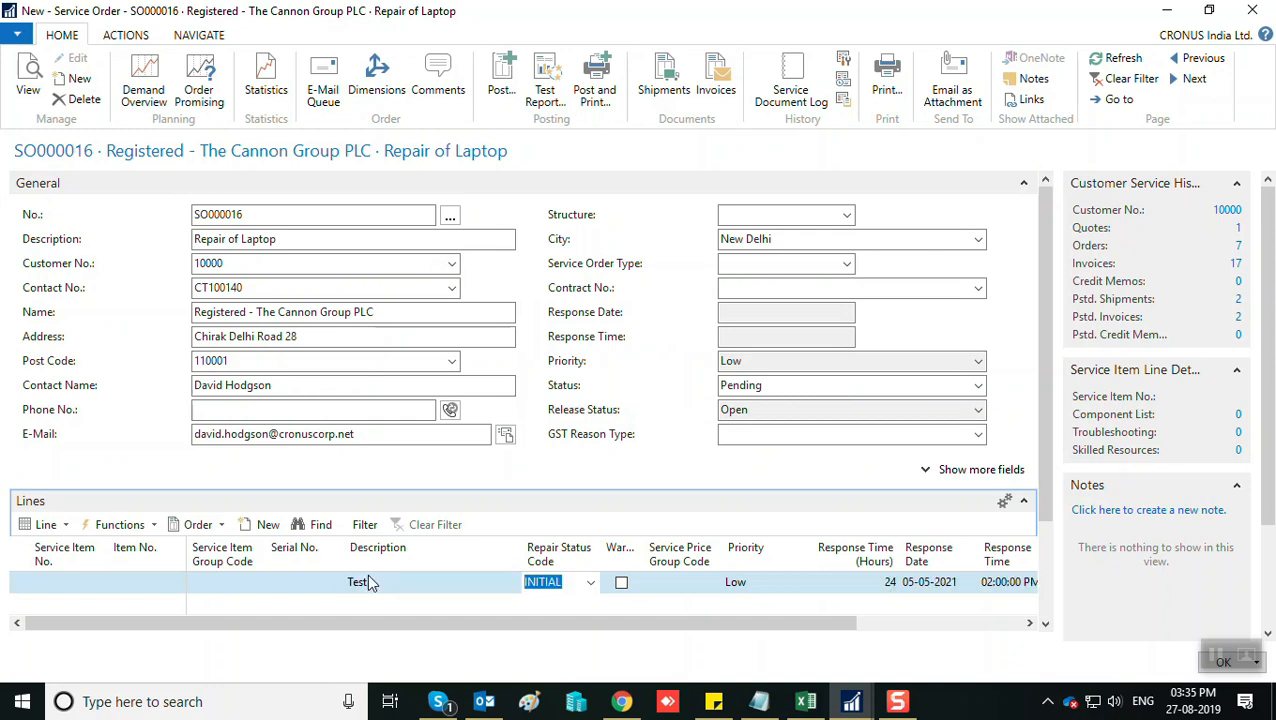
left_click(376, 583)
type("27082019")
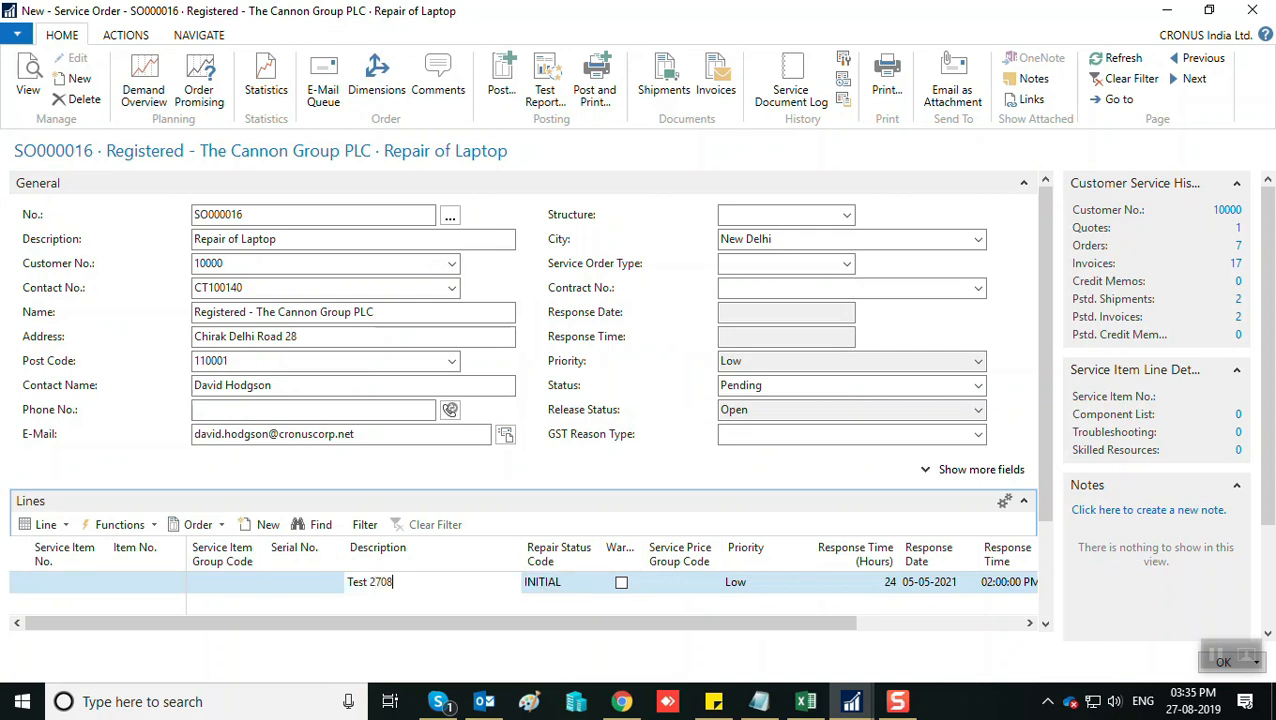
key("Tab")
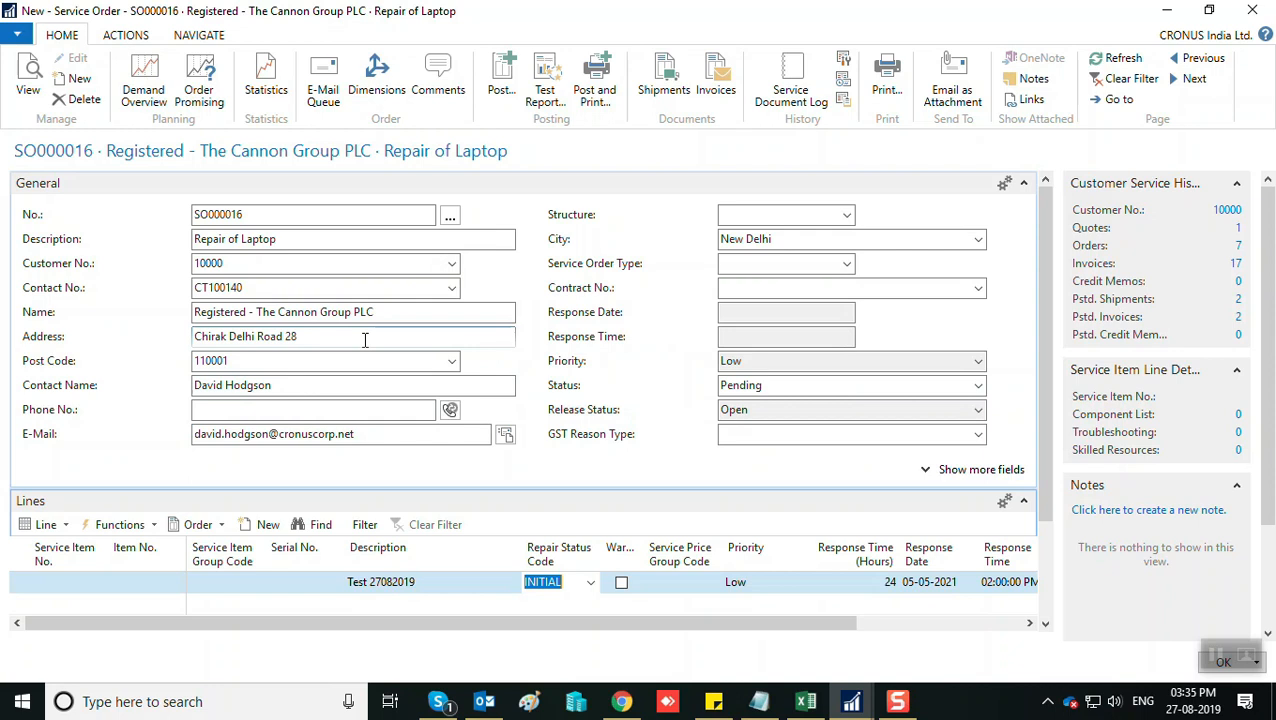
Create a service item from the "Test 27082019" order line and accept the confirmation.
left_click(281, 409)
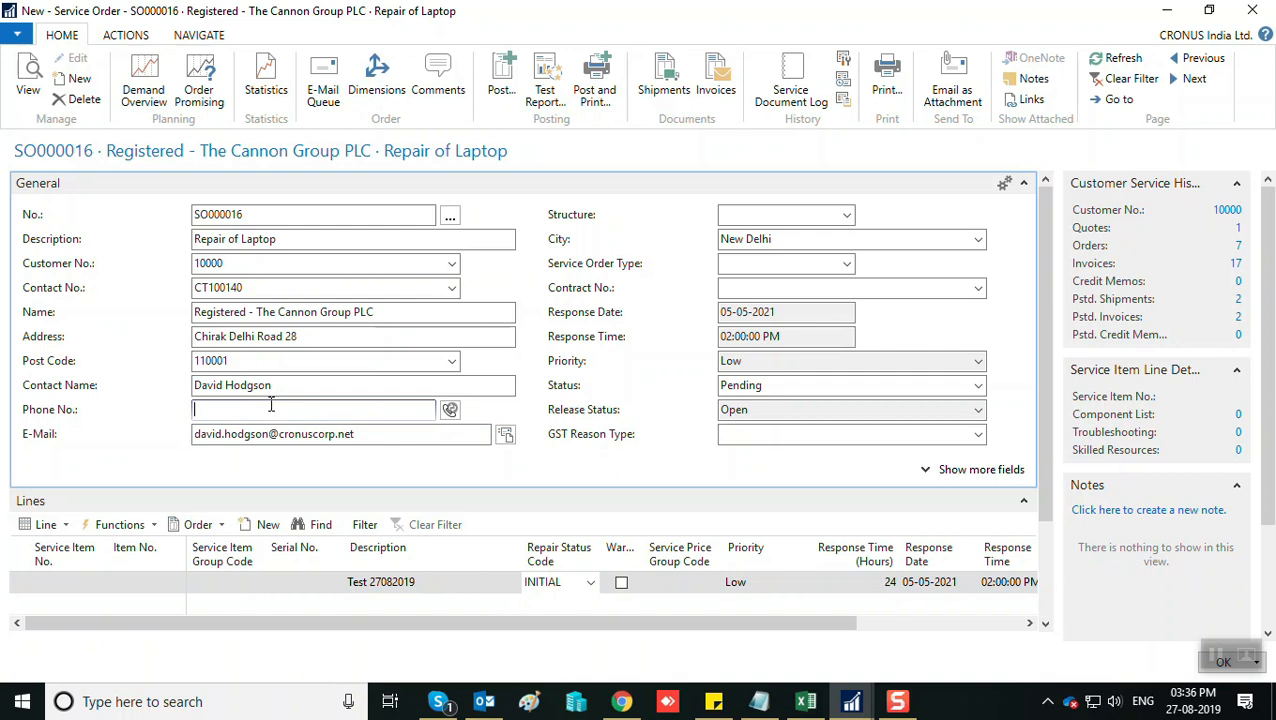
left_click(153, 527)
left_click(150, 589)
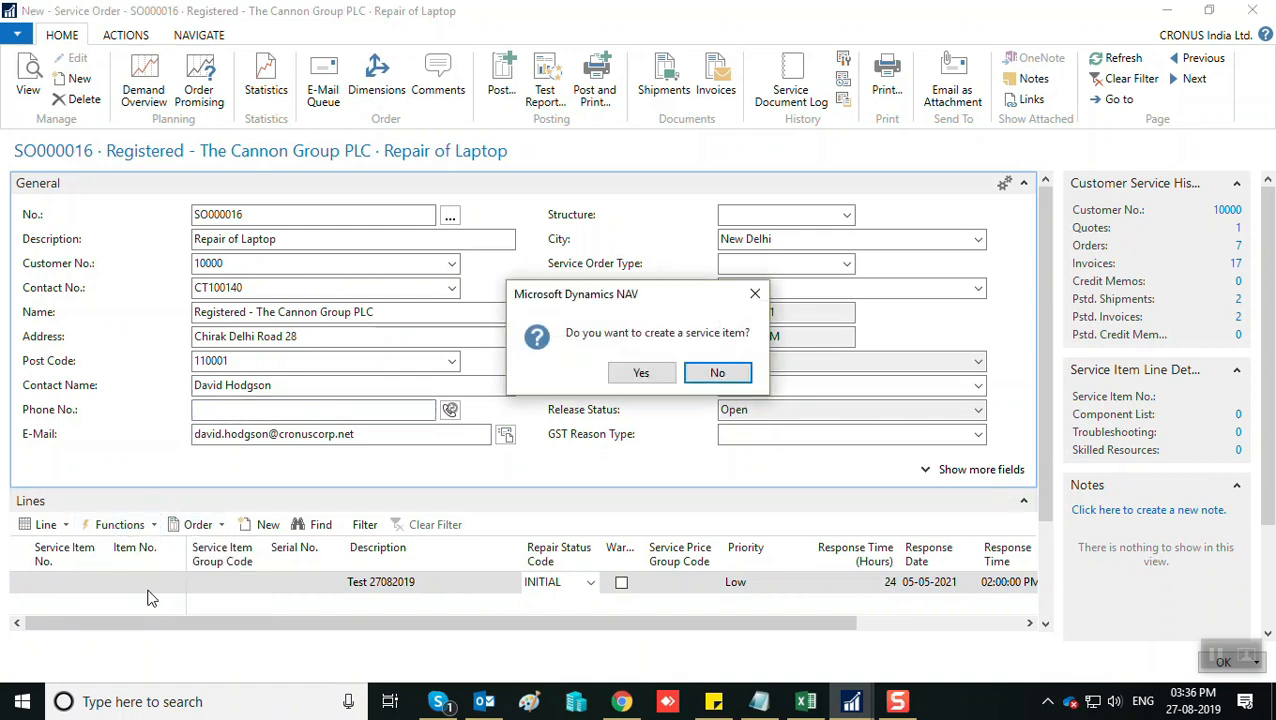
left_click(632, 378)
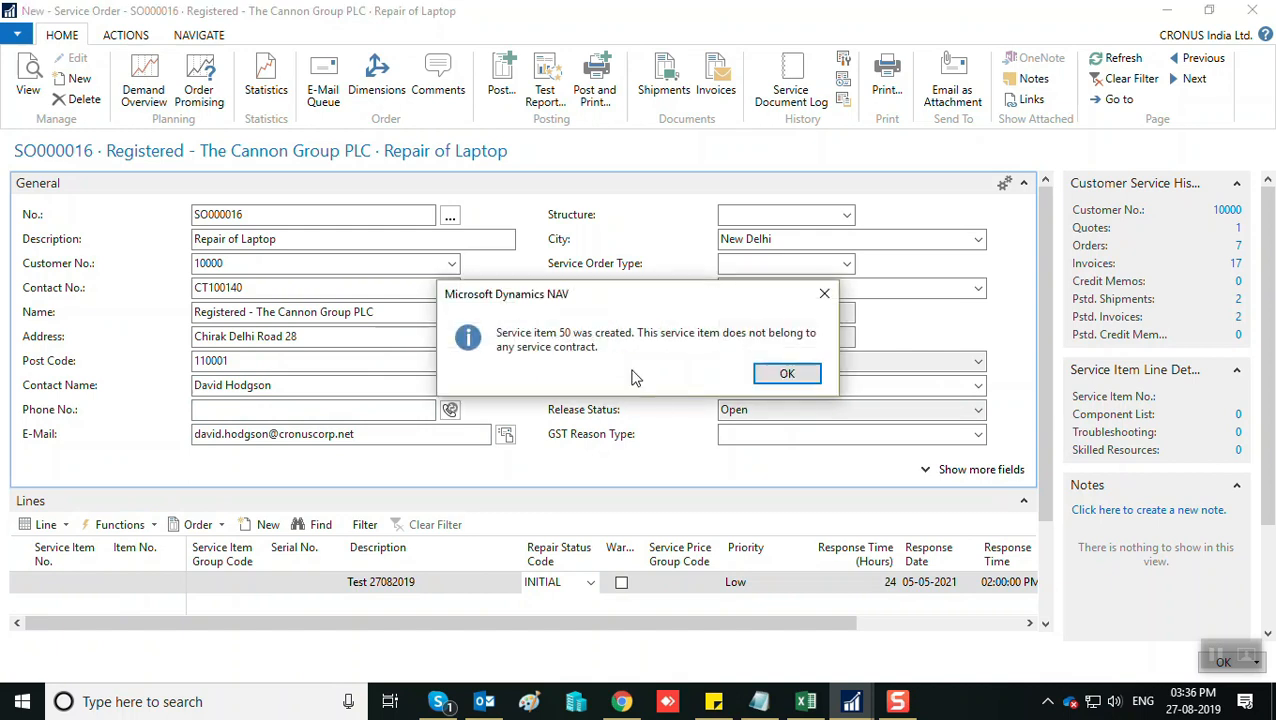
left_click(776, 376)
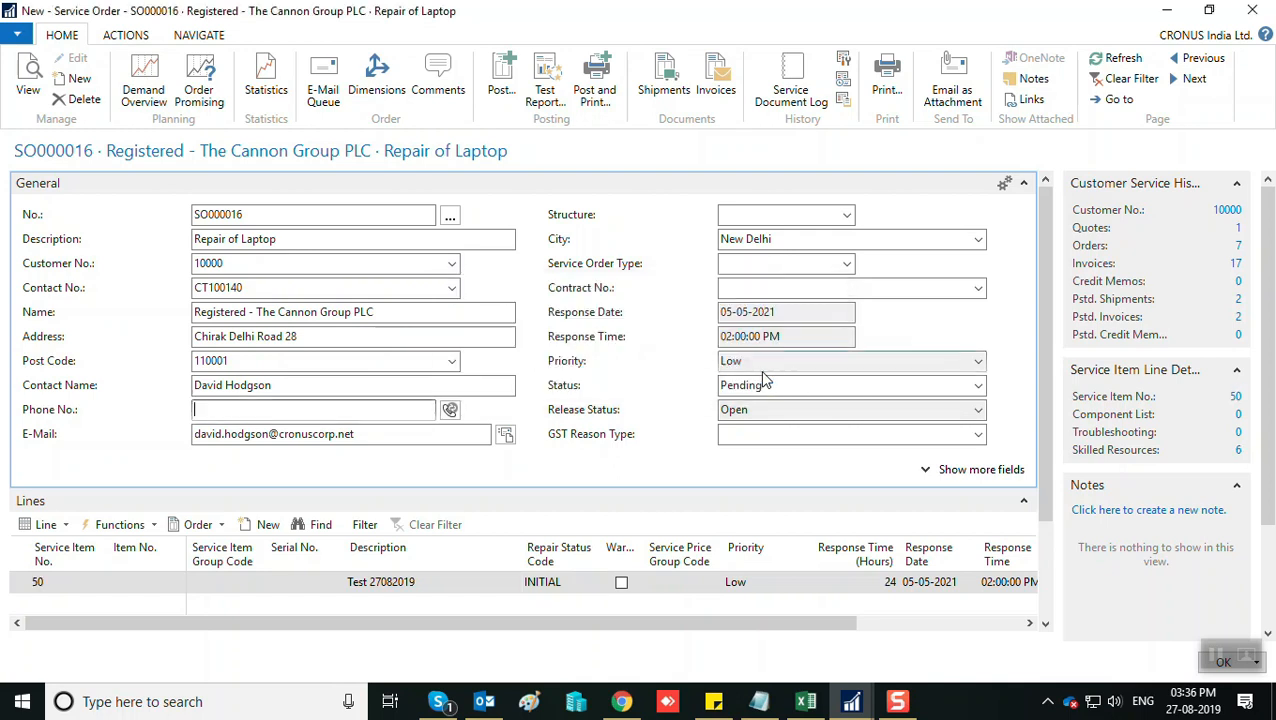
Examine the fields of the order line with its new service item number, and close the service order.
left_click(70, 586)
key("Tab")
key("Tab")
key("Tab")
key("Tab")
key("Tab")
key("Tab")
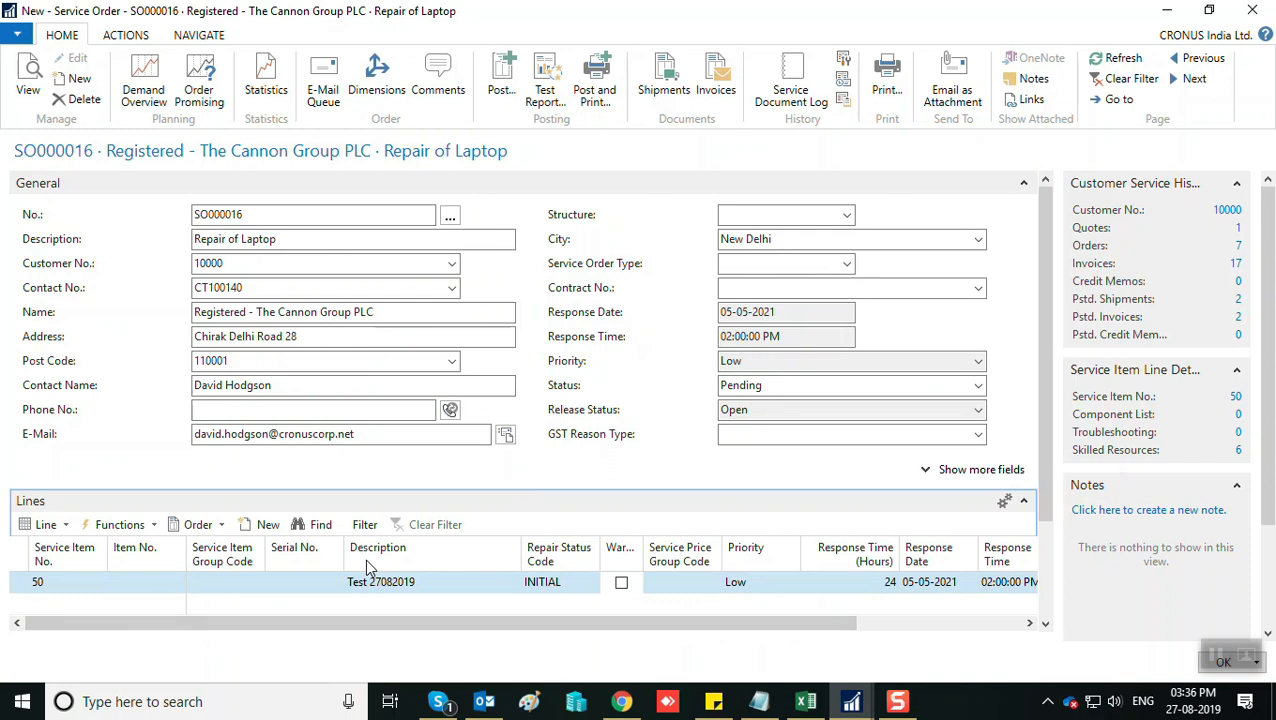
key("Escape")
Return to the Service department's Order Processing page and open the Service Items list.
left_click(1024, 37)
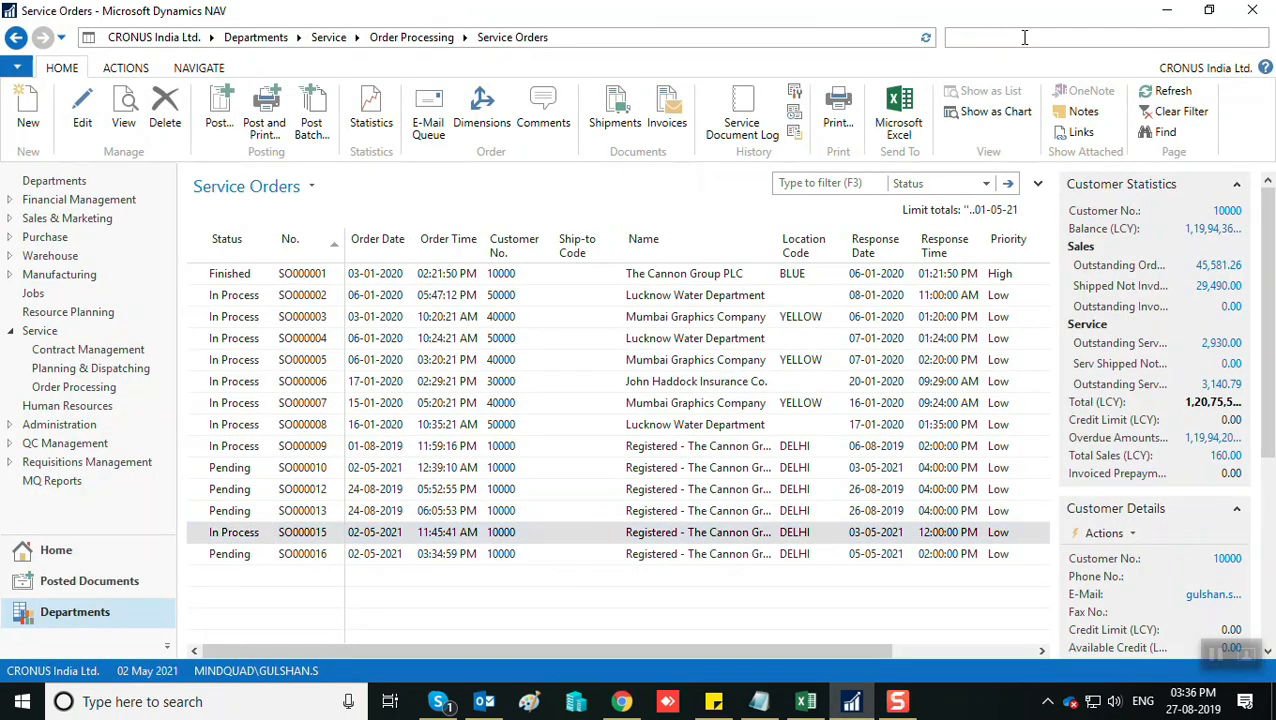
left_click(76, 615)
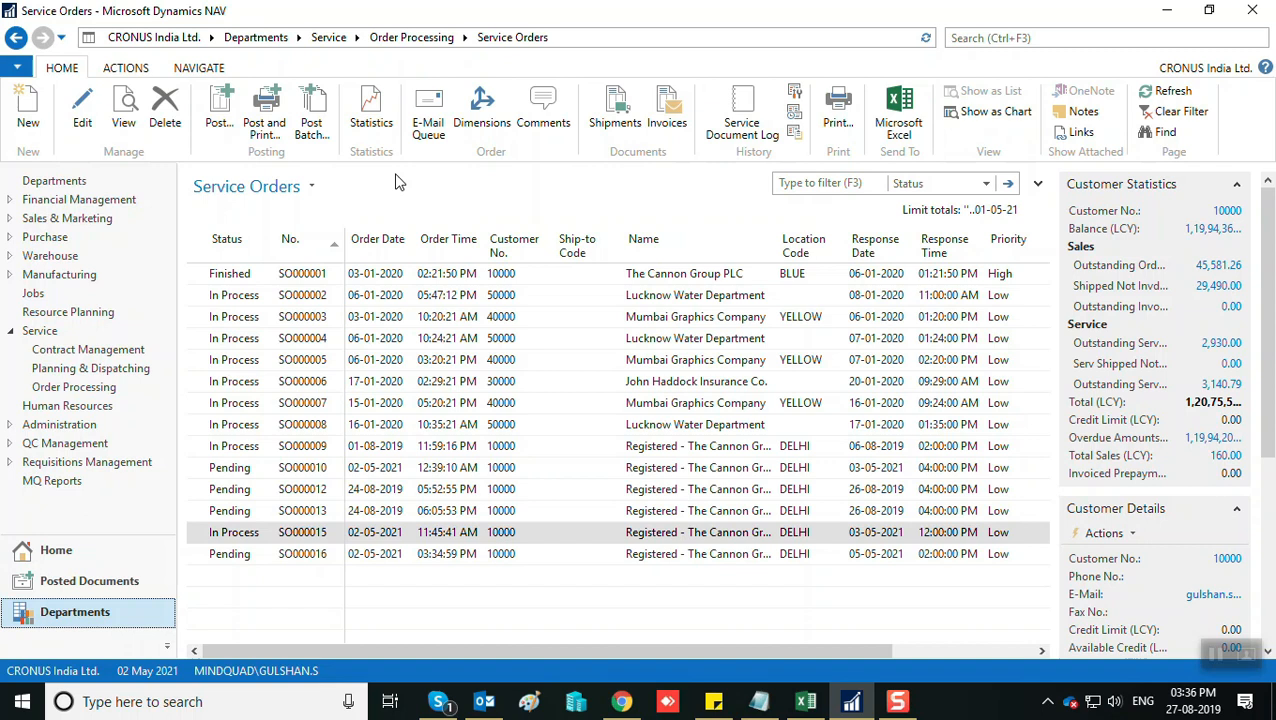
left_click(413, 37)
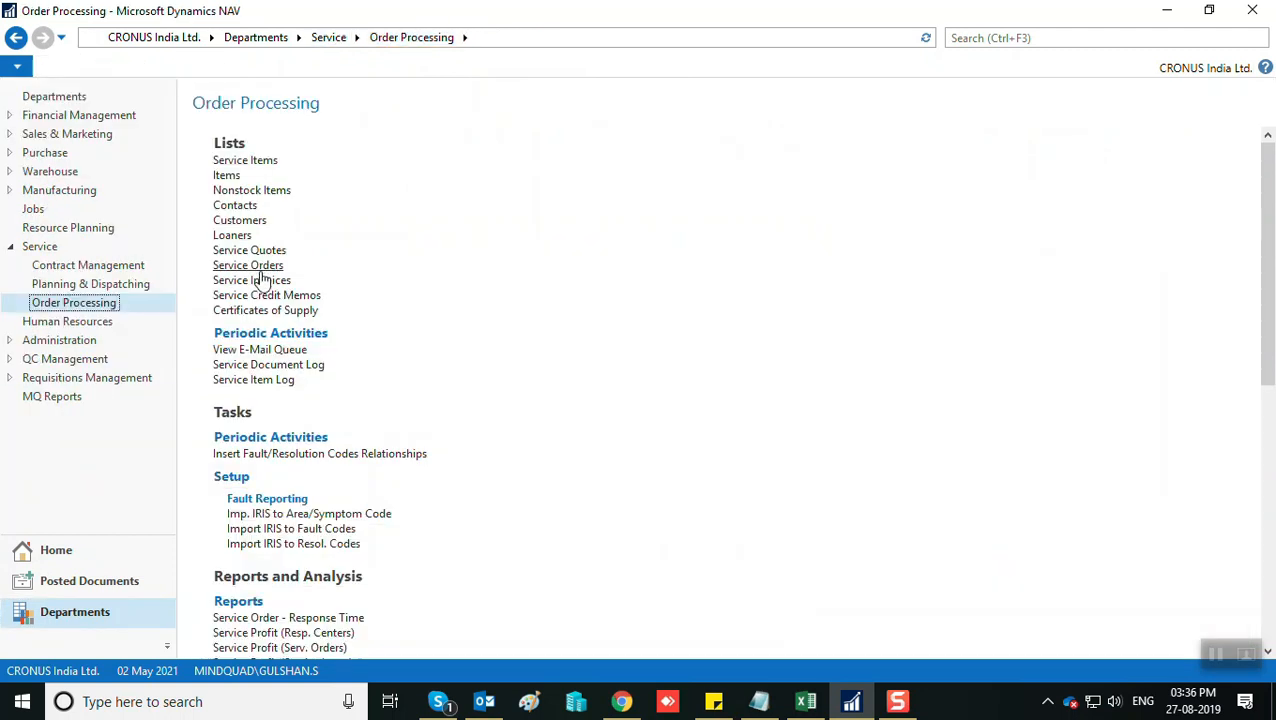
left_click(240, 162)
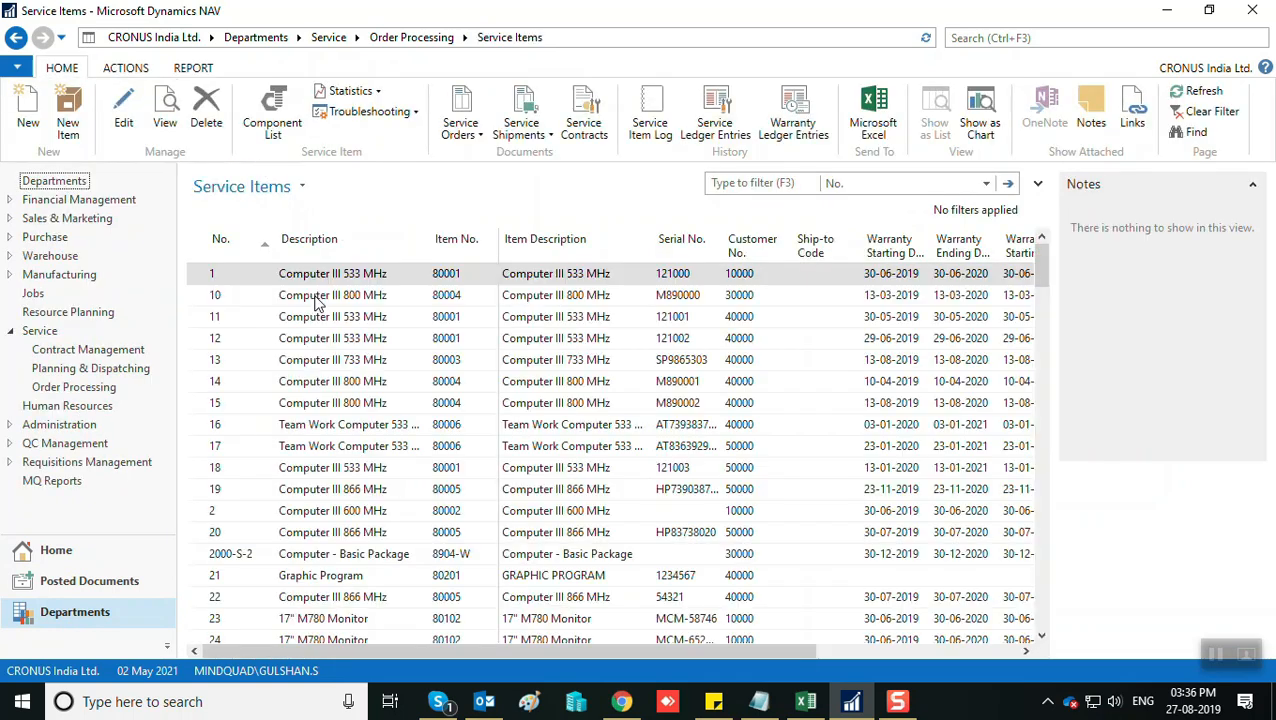
Find the "Laptop ProBook 4540s - 24082019" service item, open its card full size and examine its description and item number.
scroll(300, 460, "down", 4)
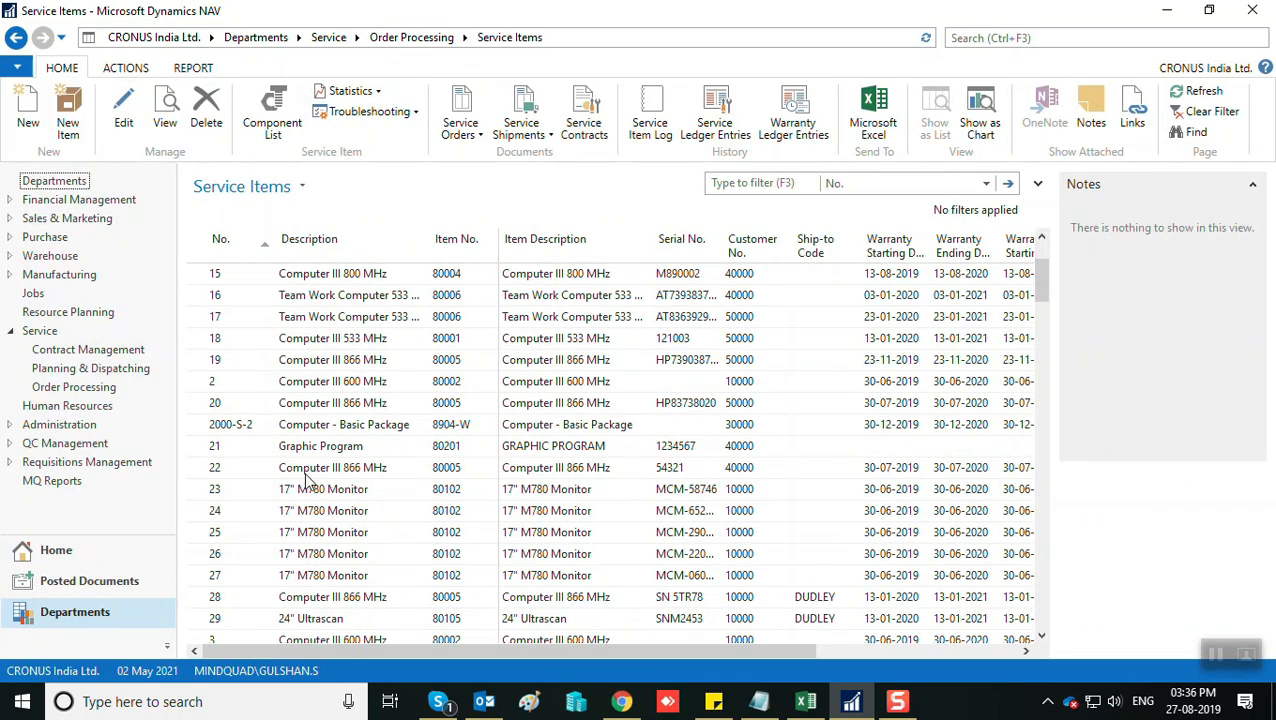
scroll(310, 490, "down", 4)
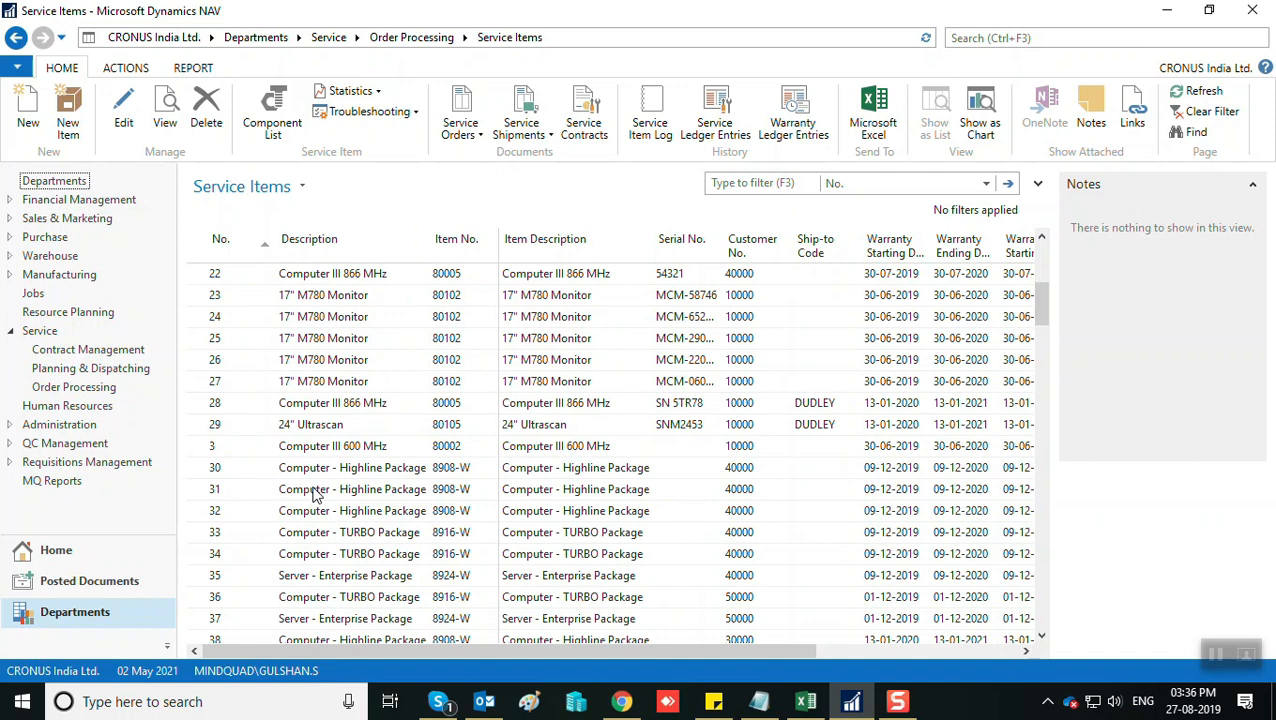
scroll(330, 553, "down", 2)
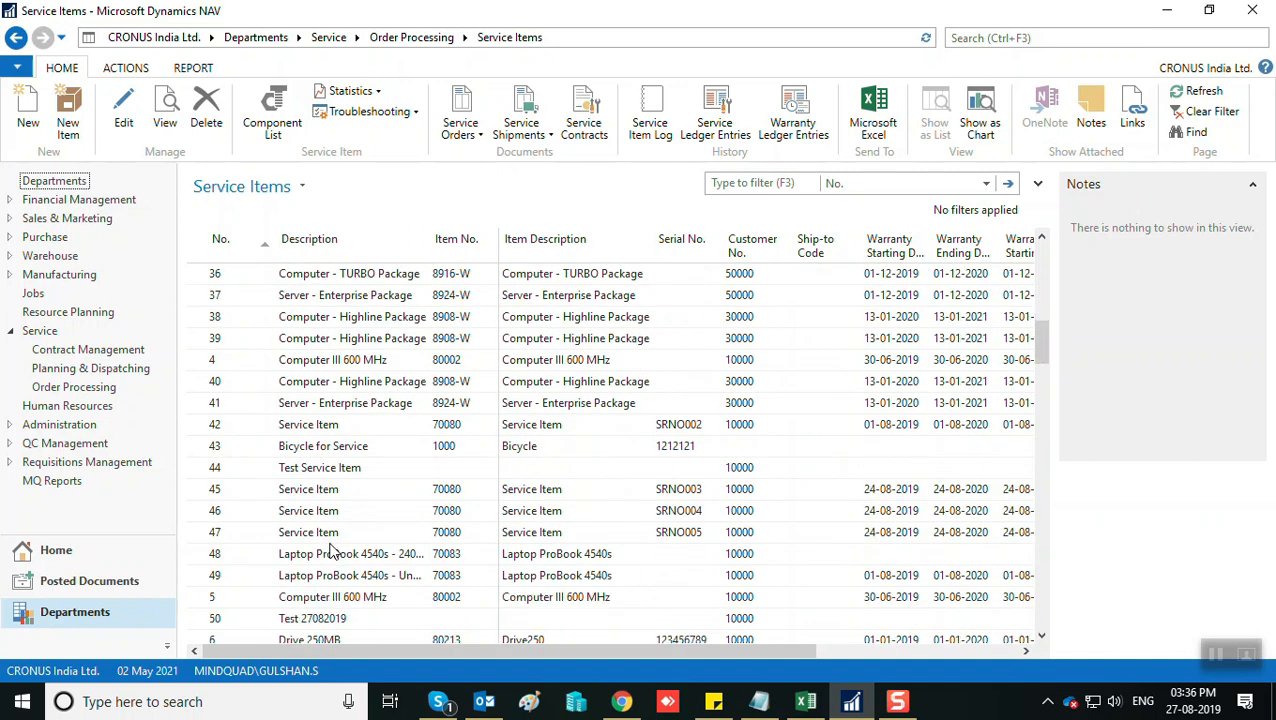
left_click(324, 576)
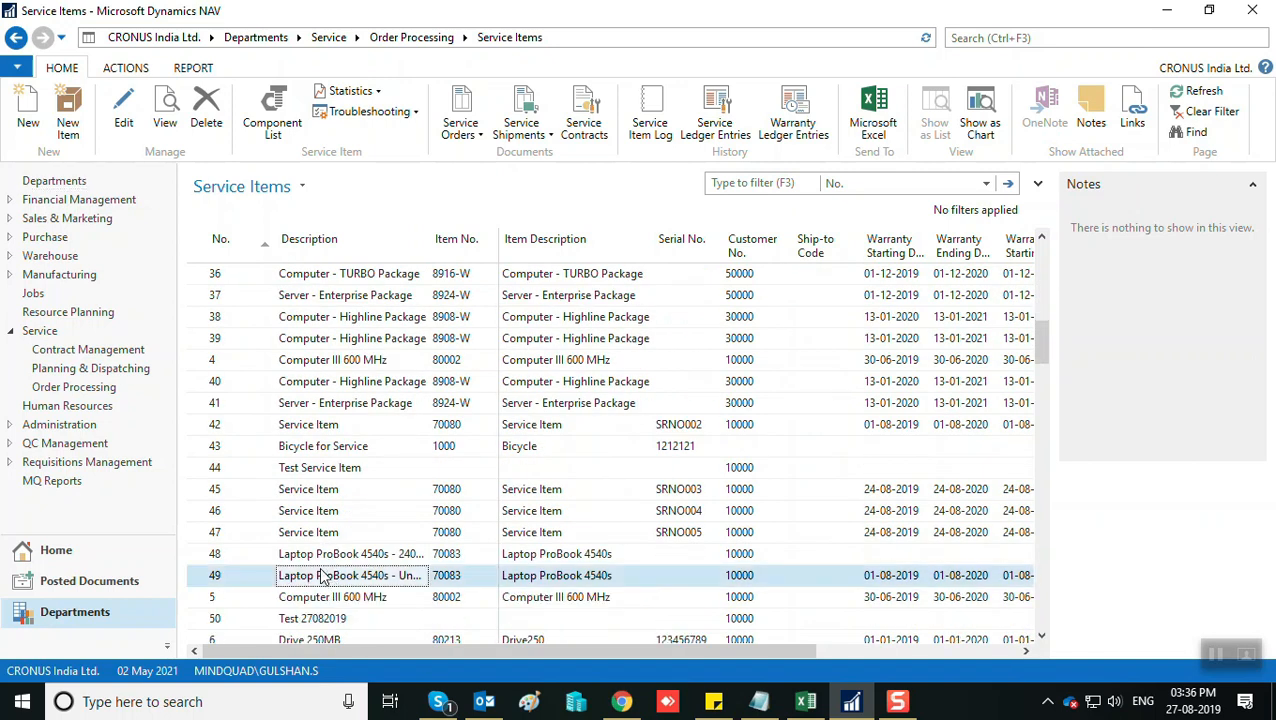
double_click(314, 555)
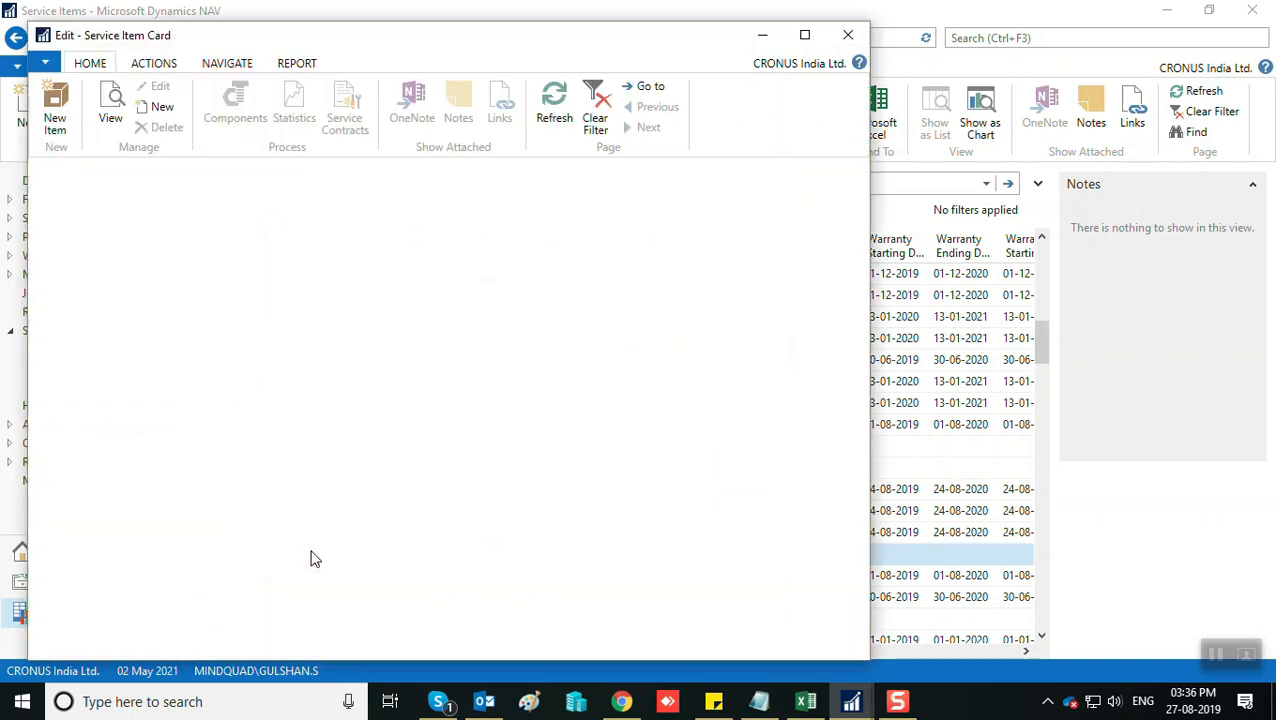
left_click(806, 37)
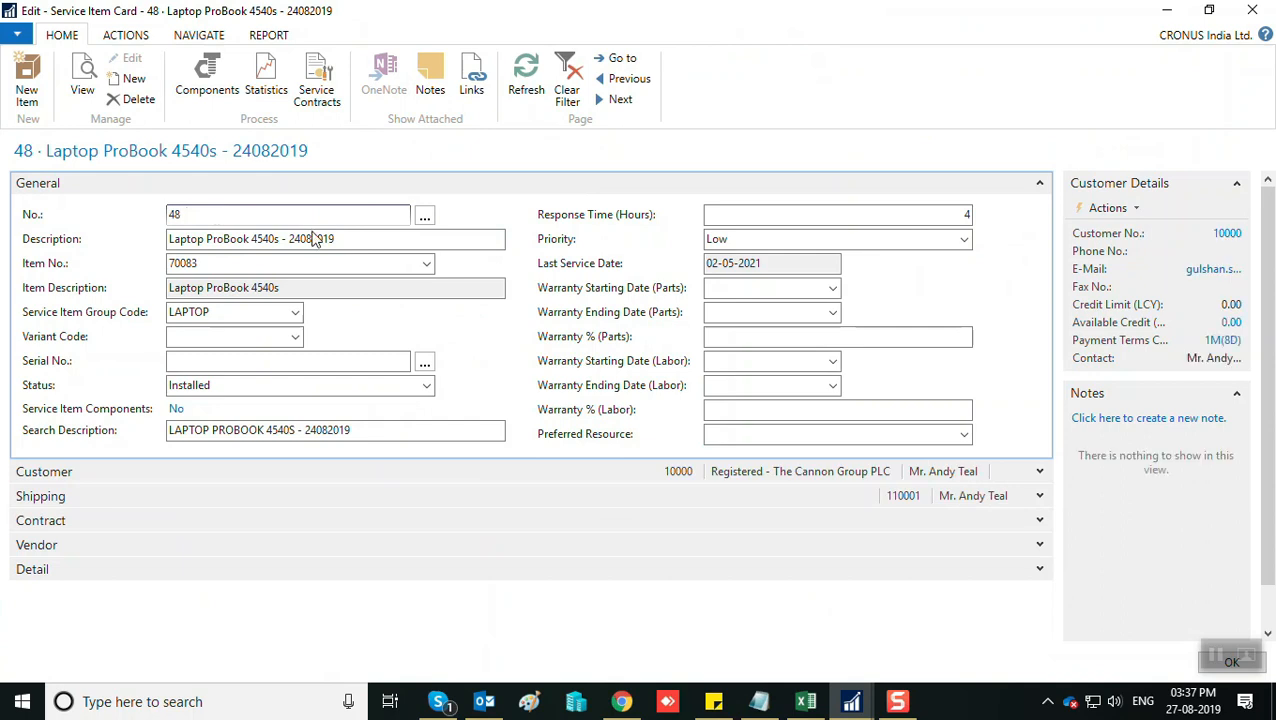
left_click(348, 240)
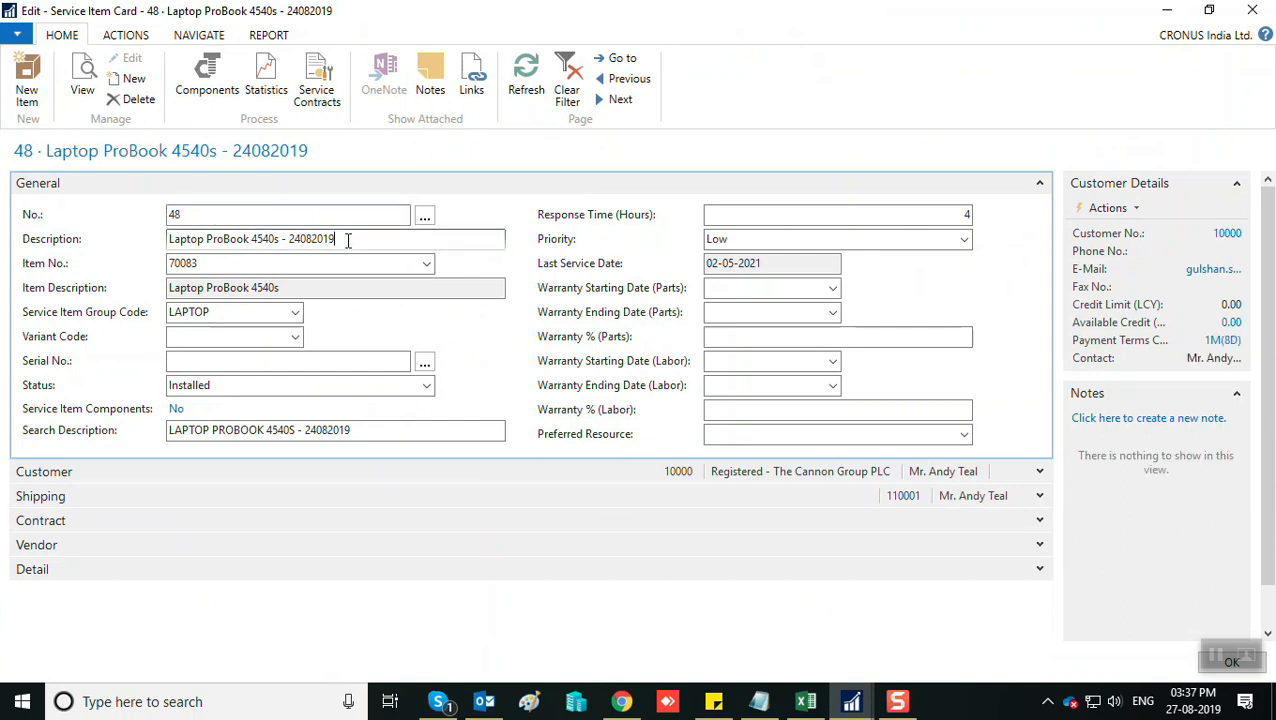
left_click(227, 265)
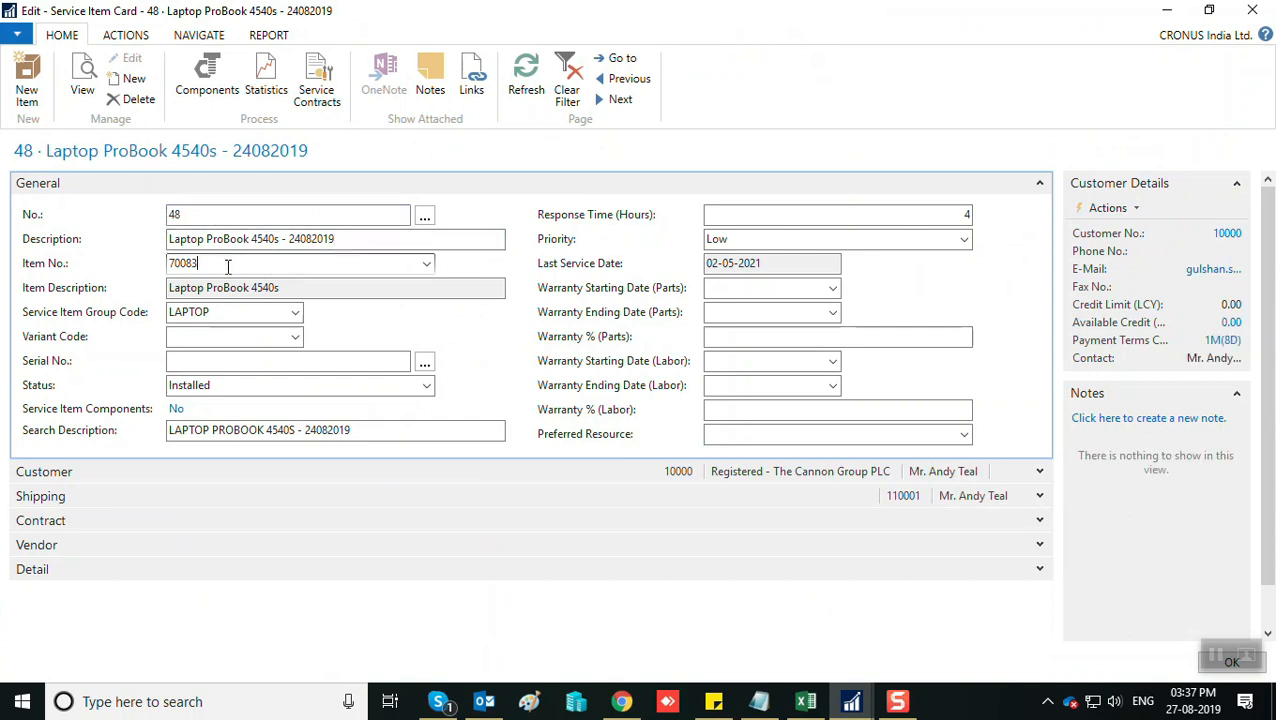
Review the Item No. choices on the service item card, and open the full Service Item Groups list maximized from the group code.
left_click(428, 263)
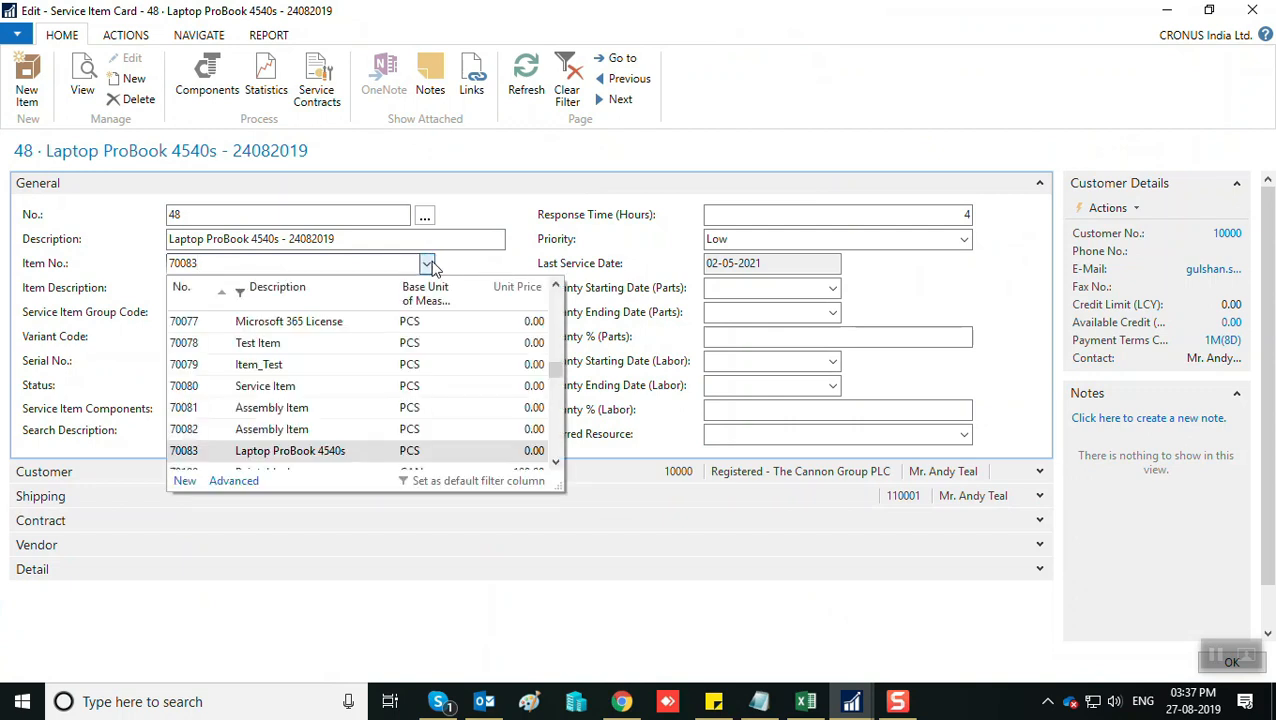
left_click(281, 241)
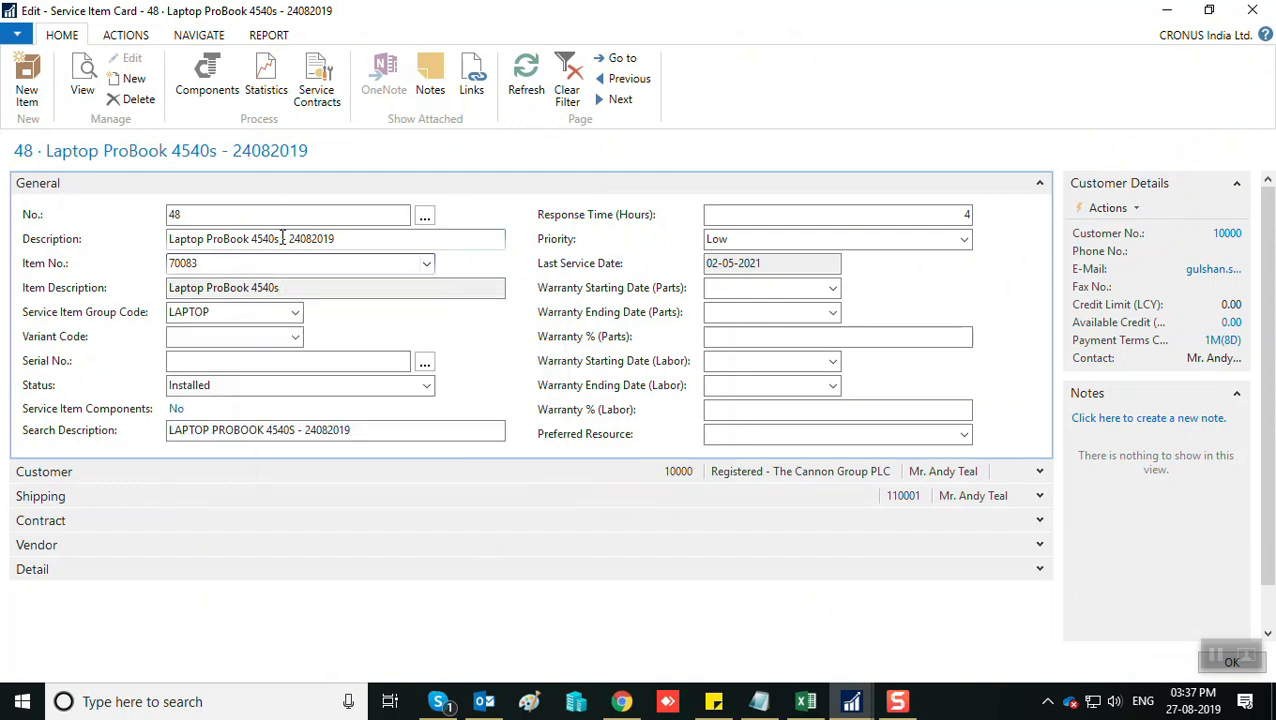
left_click(252, 312)
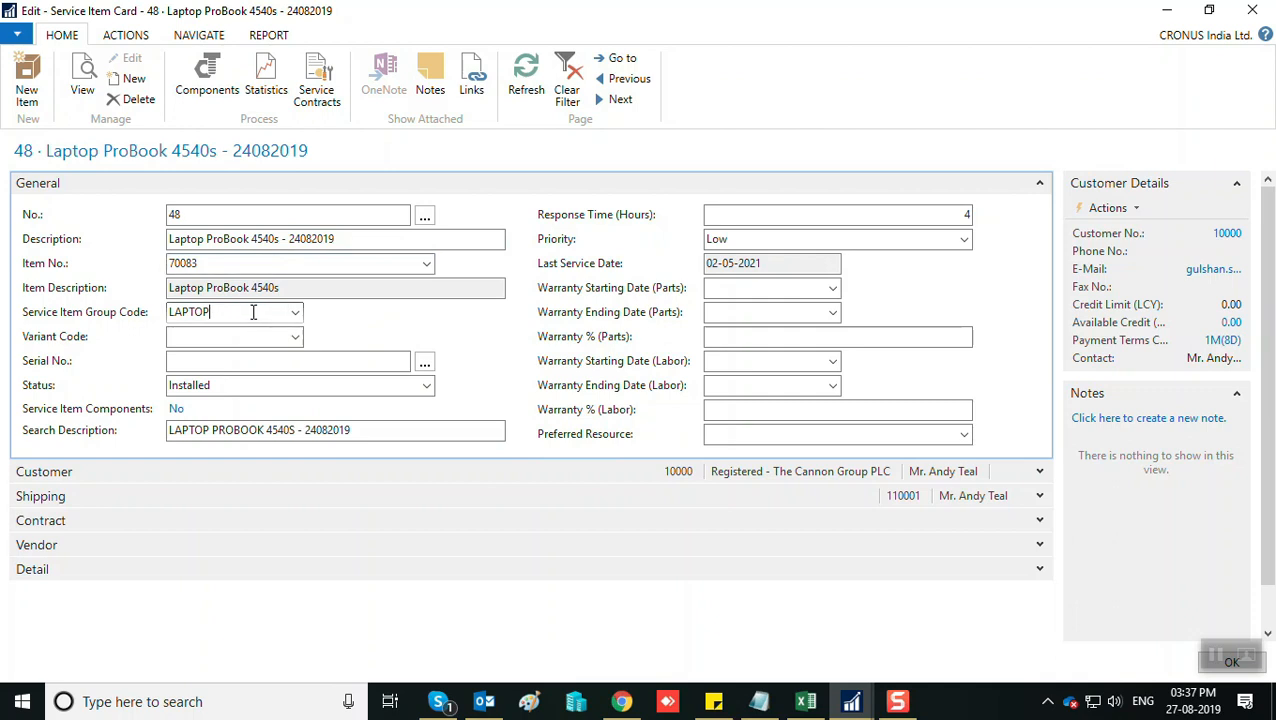
left_click(293, 312)
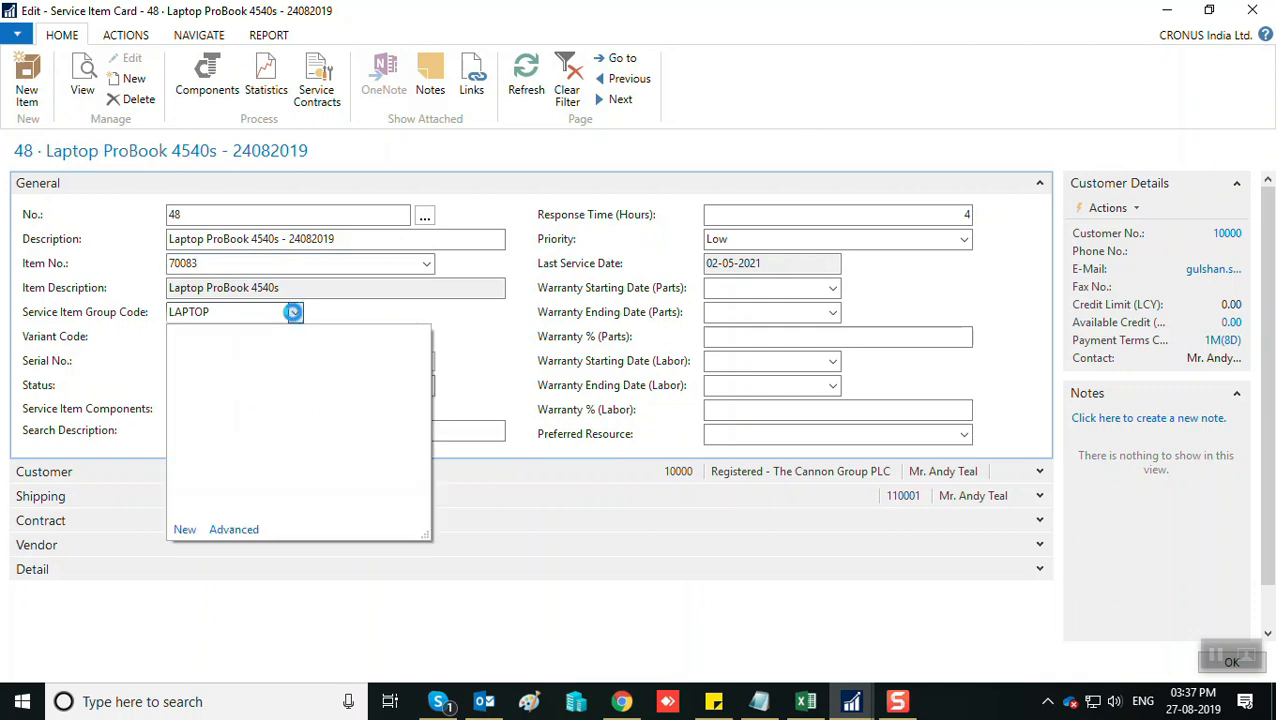
left_click(228, 530)
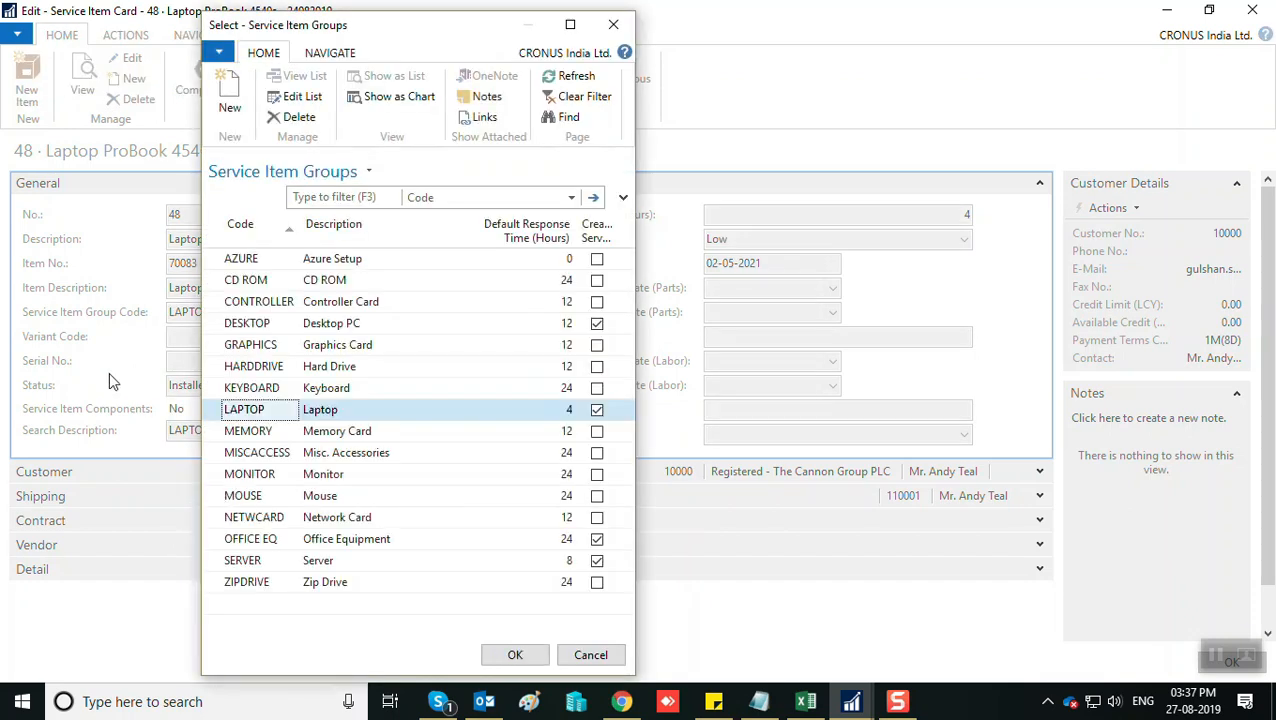
left_click(570, 24)
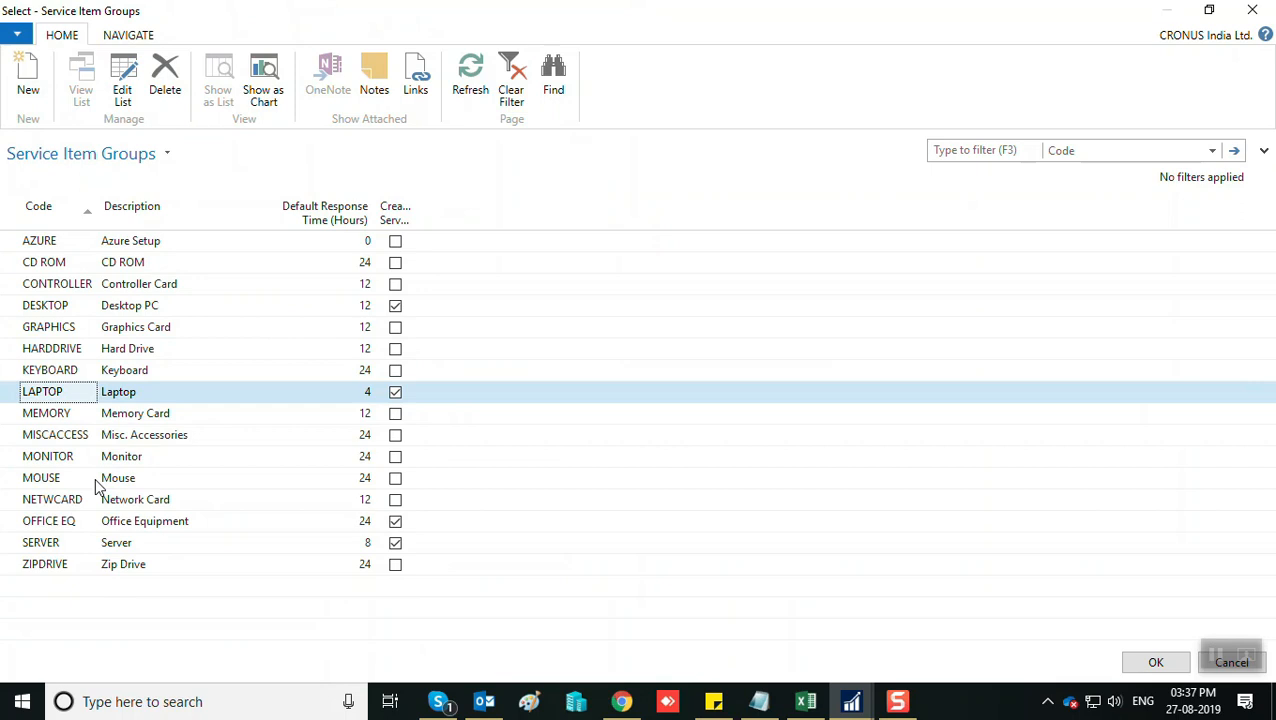
Examine the DESKTOP group's default response time and Create Service Item setting, widening that column, then close the list and minimize the card.
left_click(130, 264)
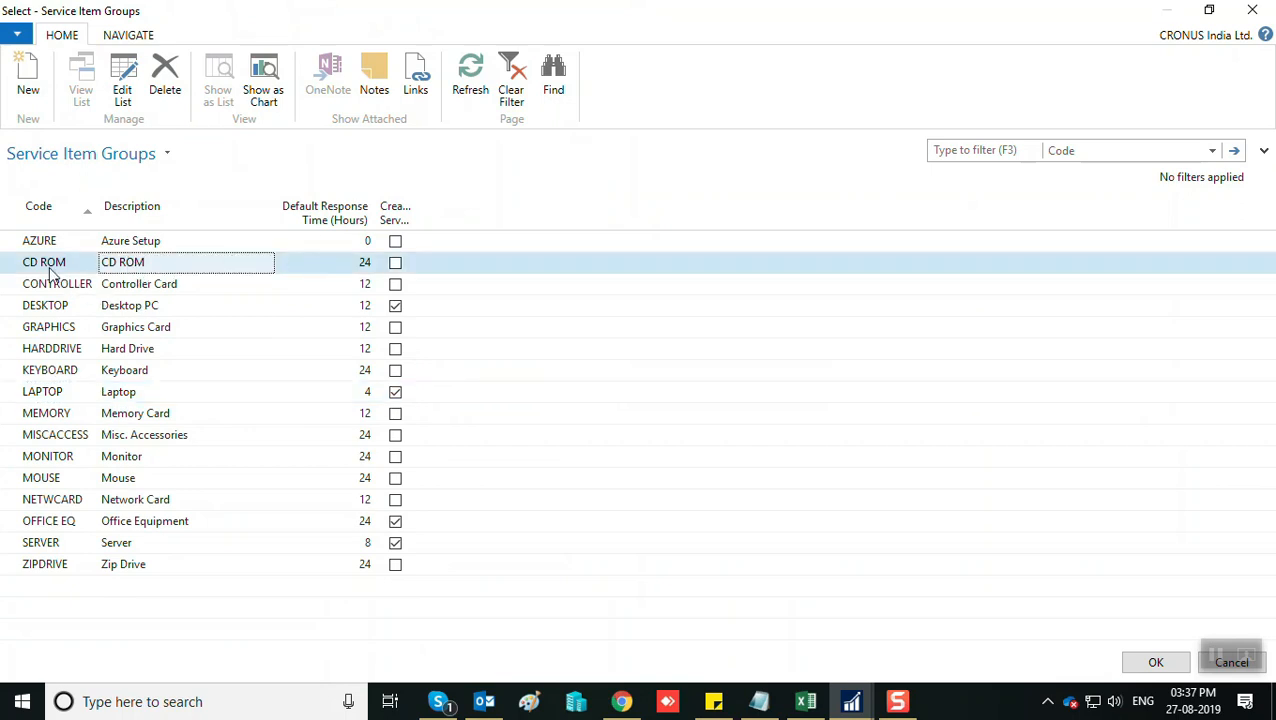
left_click(44, 310)
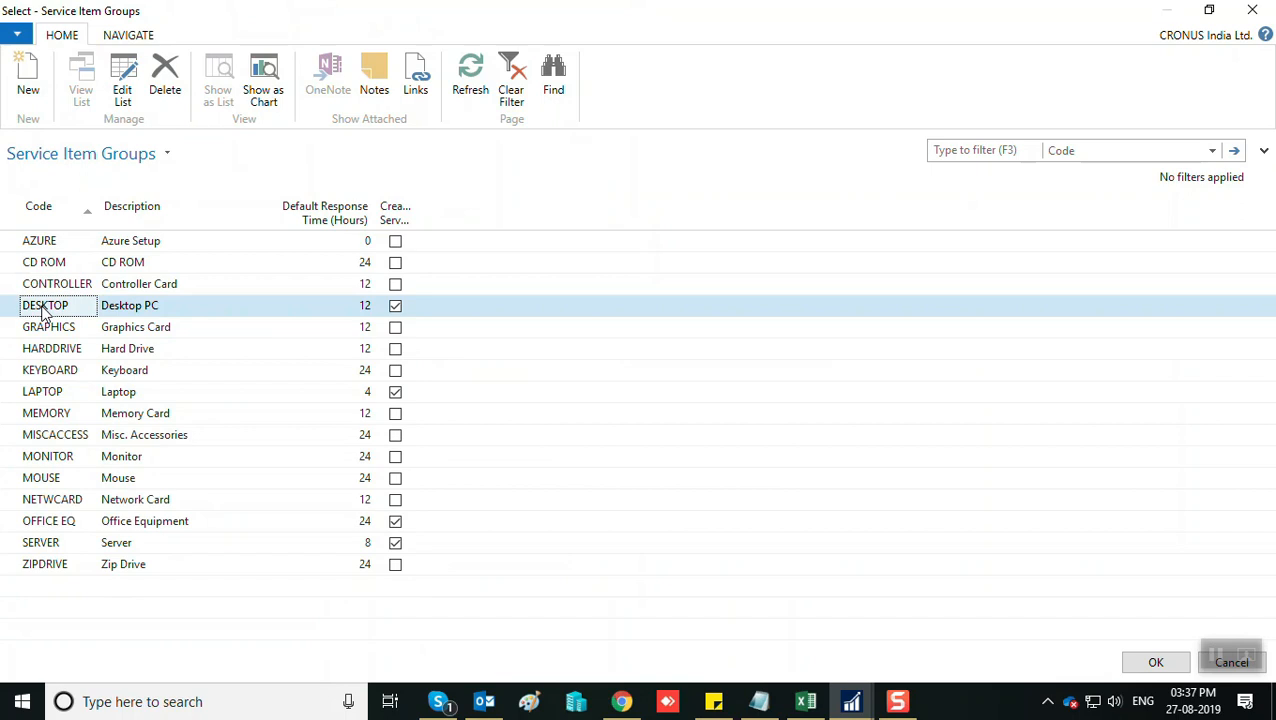
left_click(342, 310)
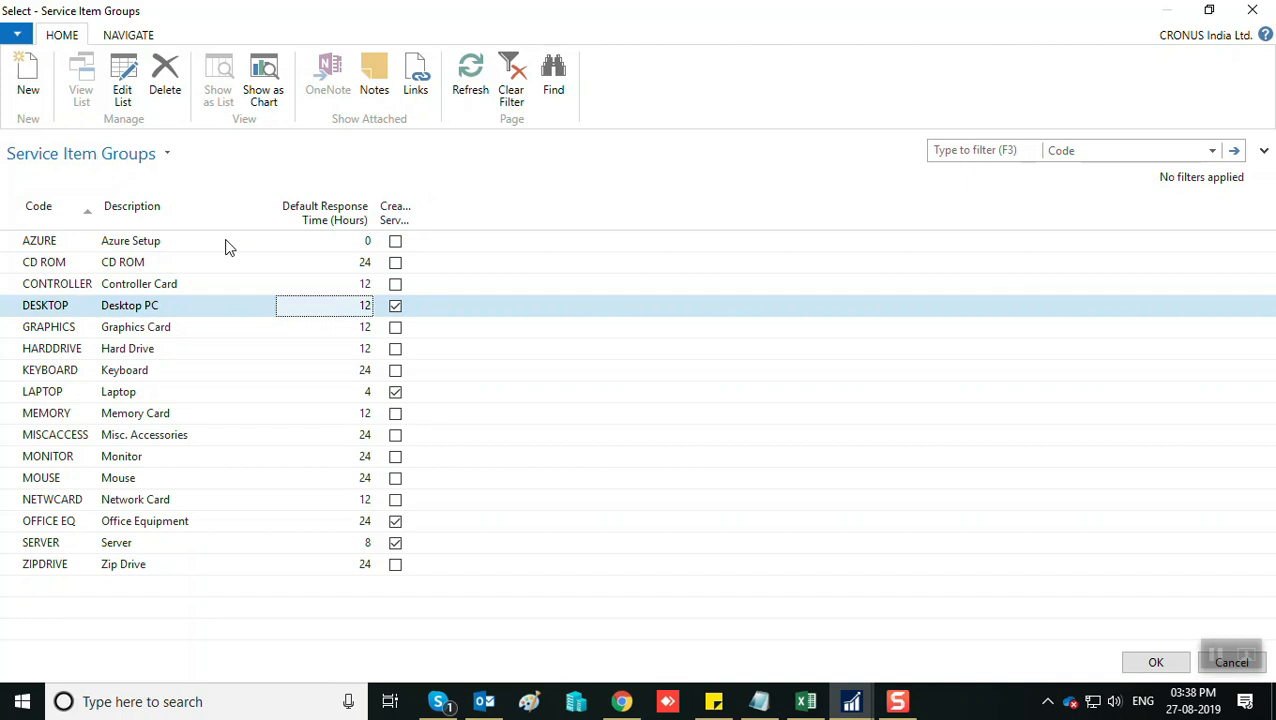
double_click(416, 208)
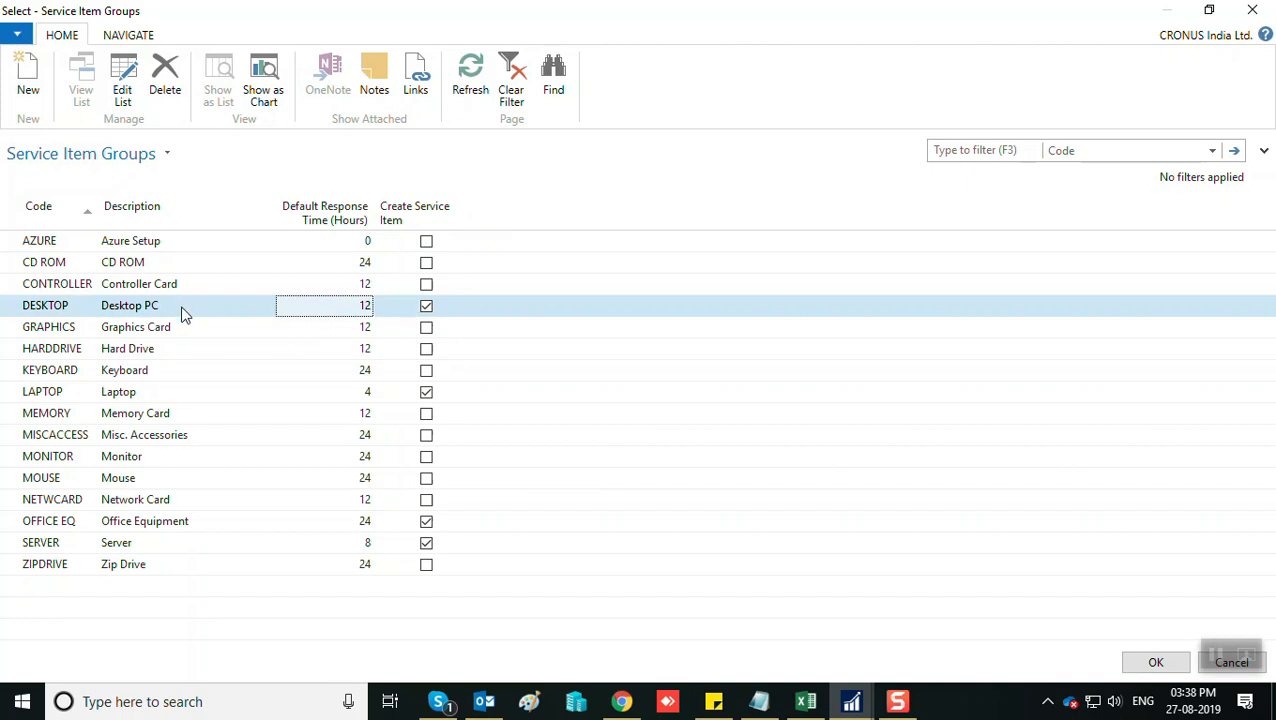
left_click(78, 312)
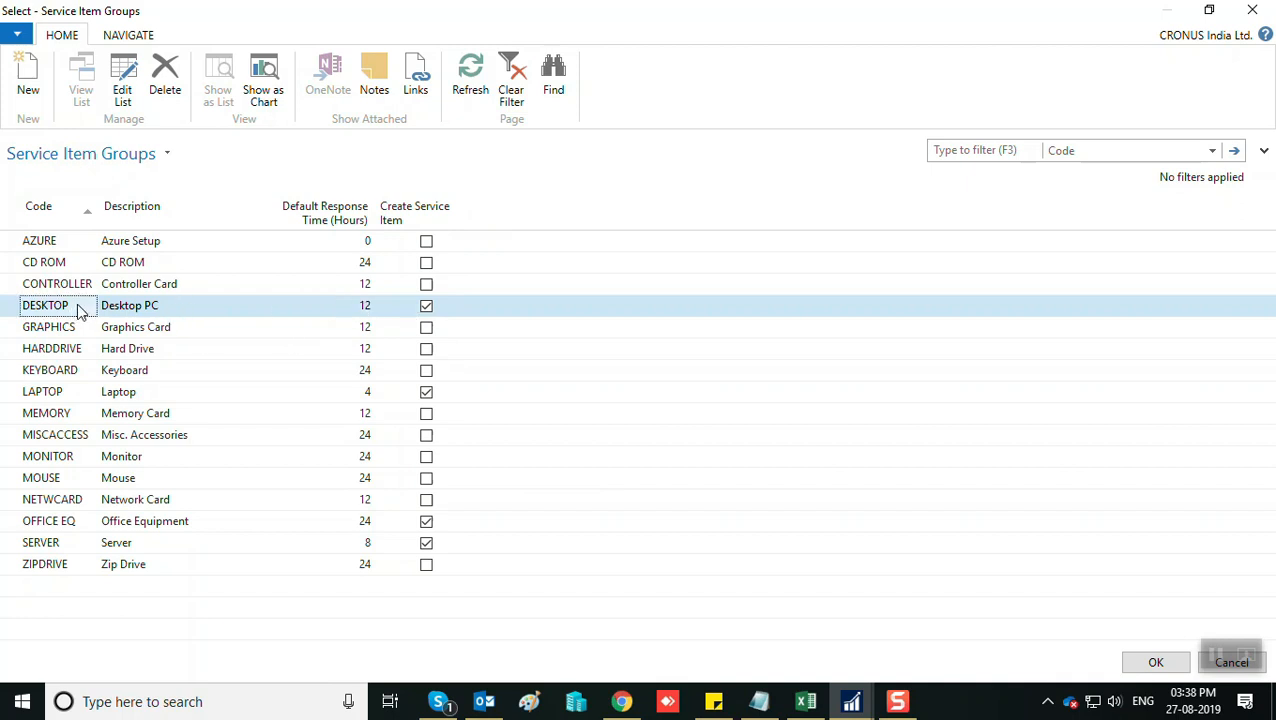
left_click(1252, 10)
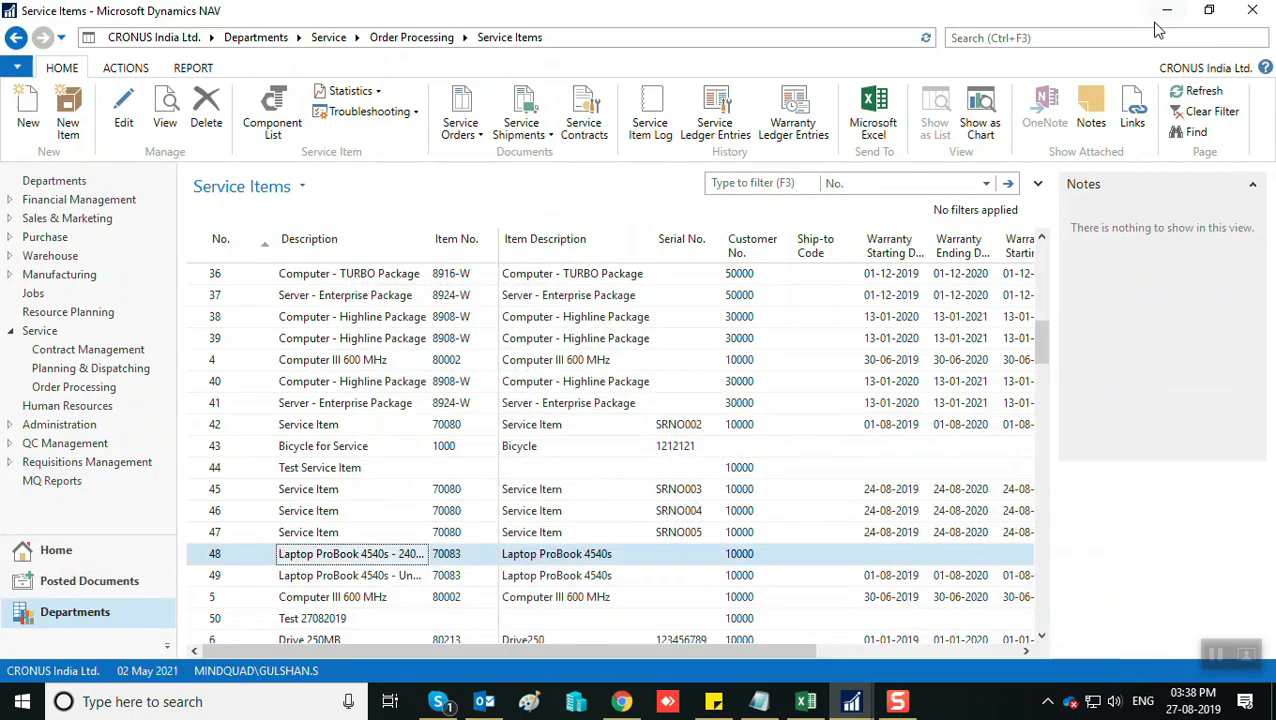
left_click(1167, 10)
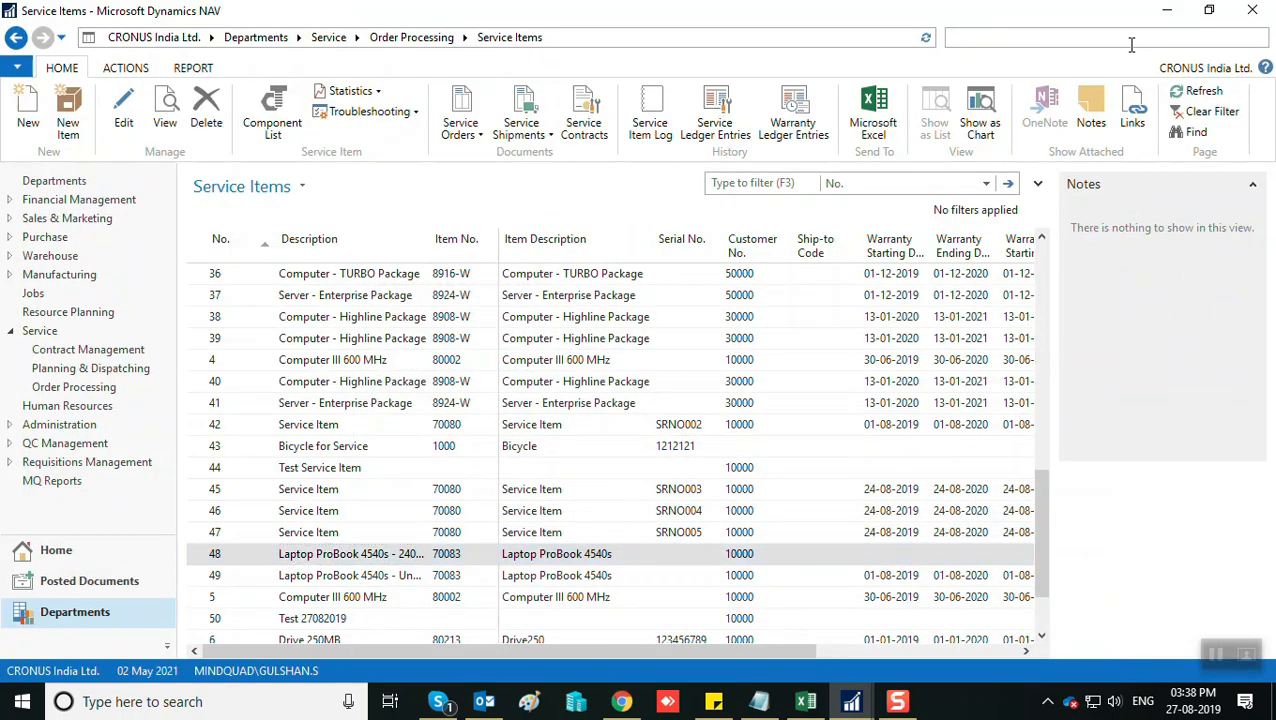
Search for the Items page and open the item card of the Bicycle, item 1000.
left_click(1131, 40)
type("item")
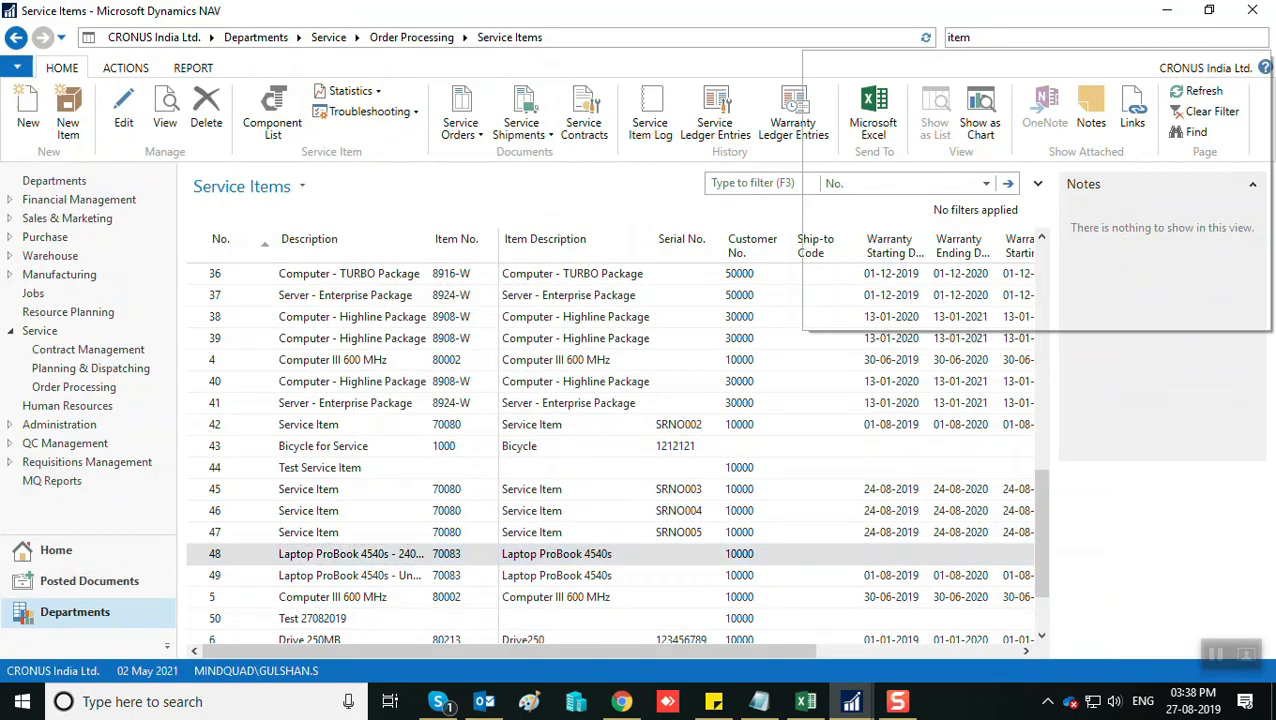
key("Down")
key("Return")
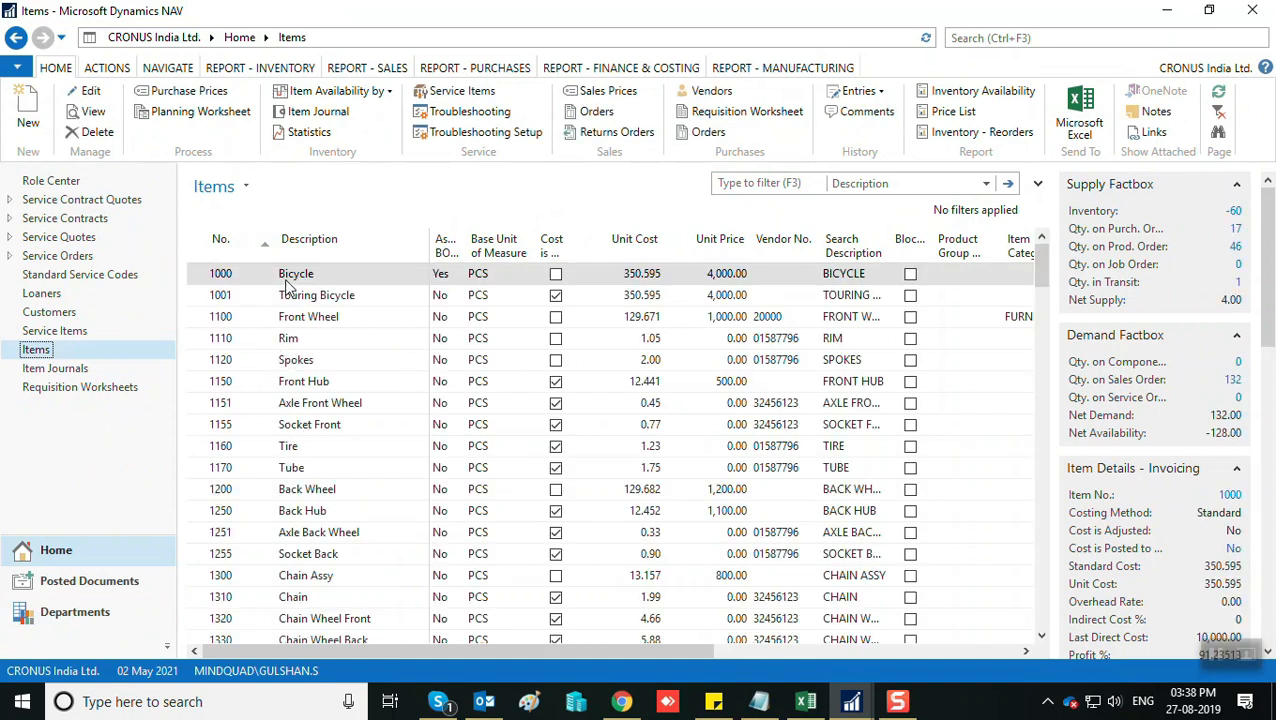
left_click(287, 277)
double_click(285, 285)
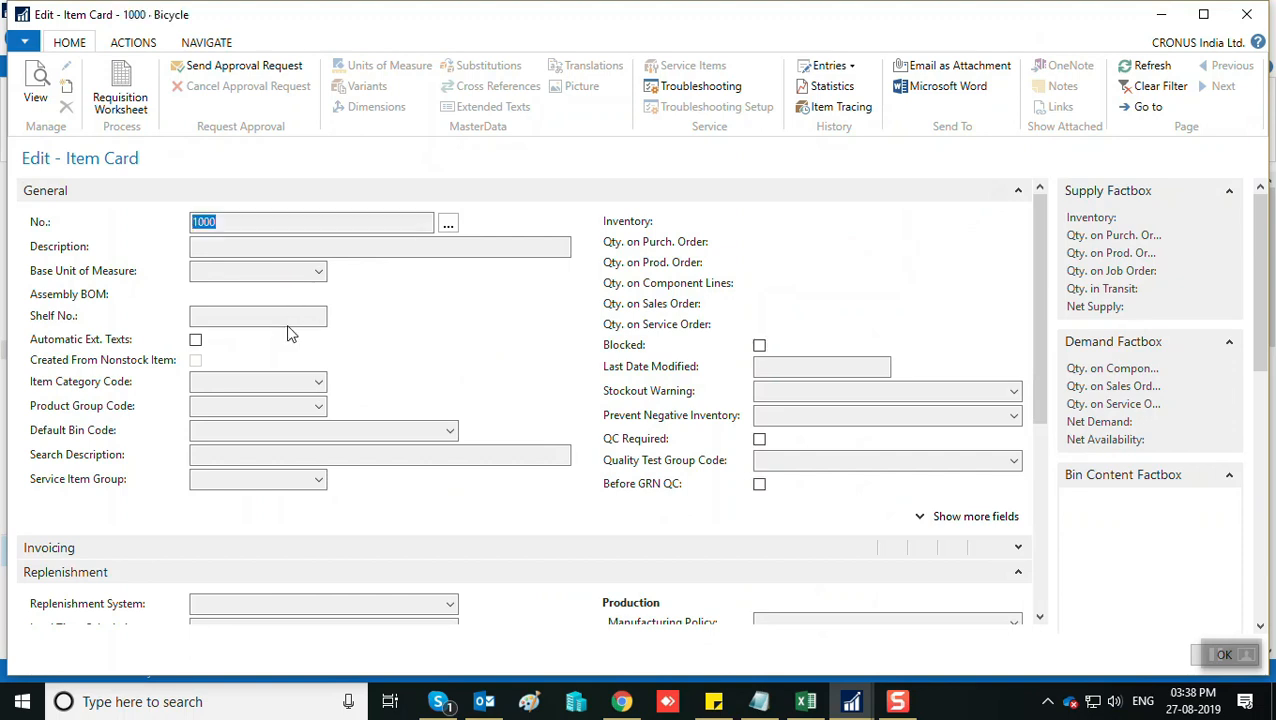
Examine the Service Item Group choices for the Bicycle in the full groups list, and close the list and open cards without assigning one.
left_click(255, 480)
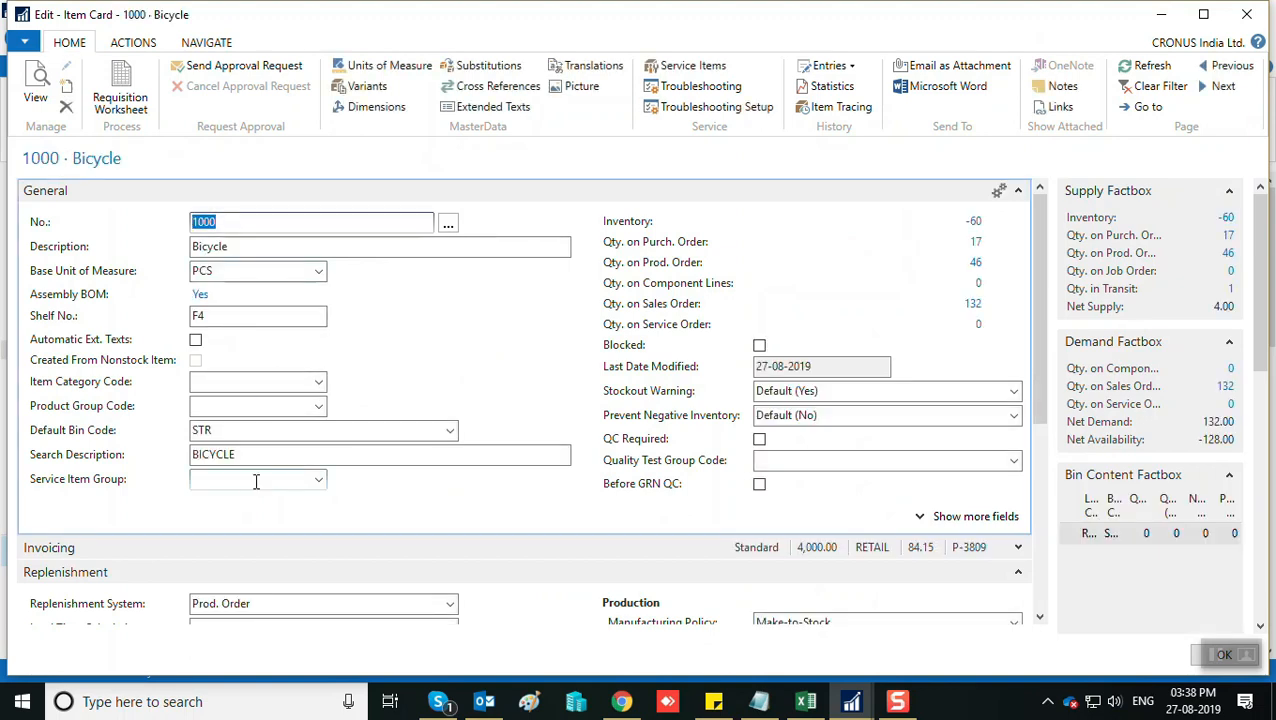
left_click(319, 484)
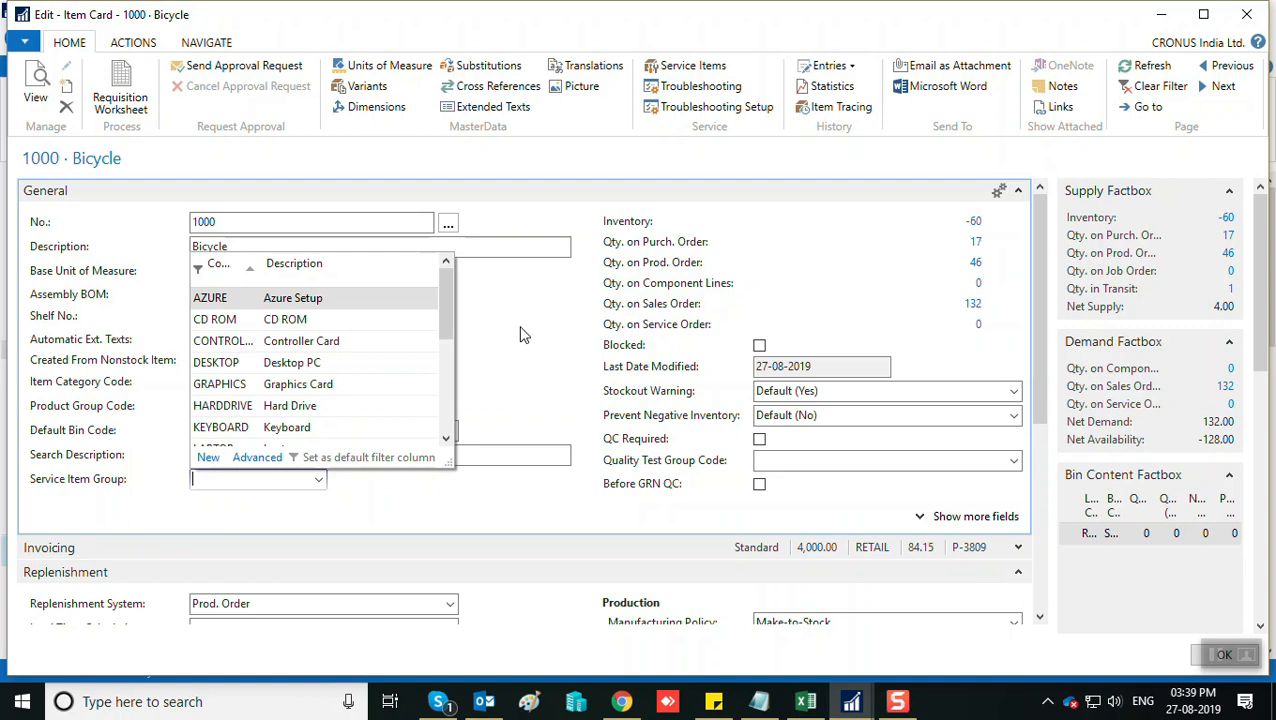
left_click(258, 458)
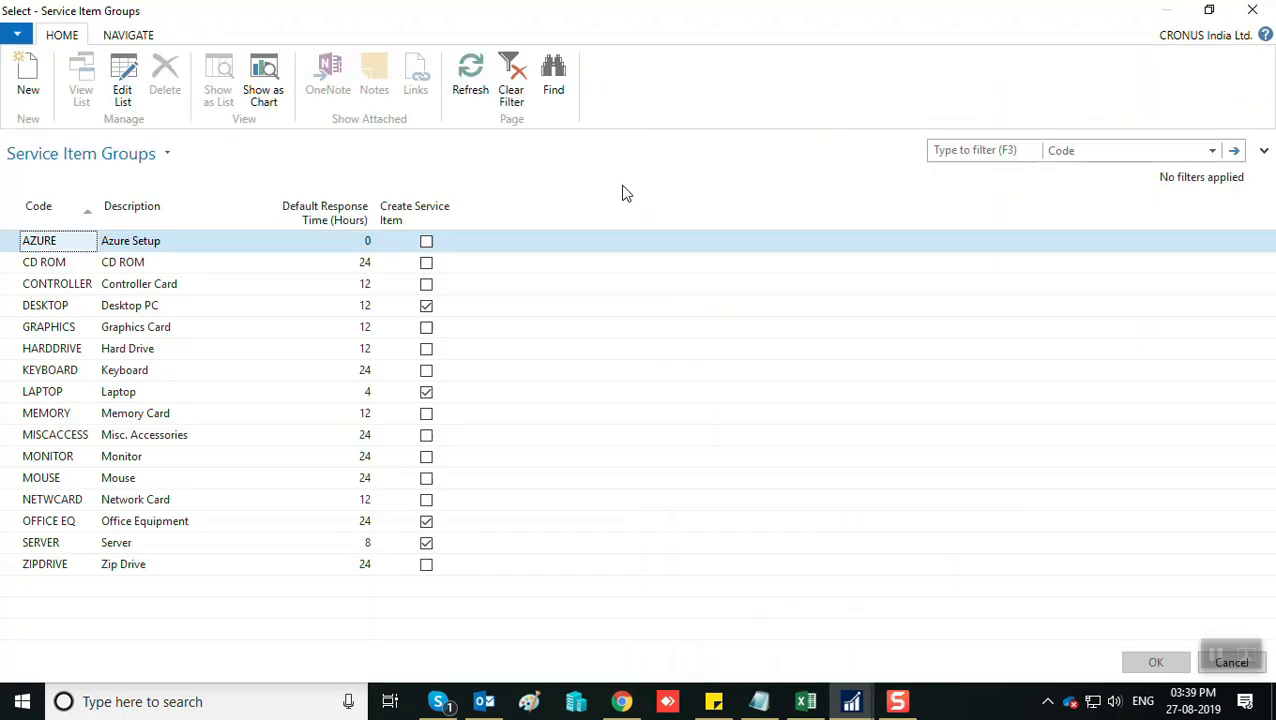
double_click(410, 314)
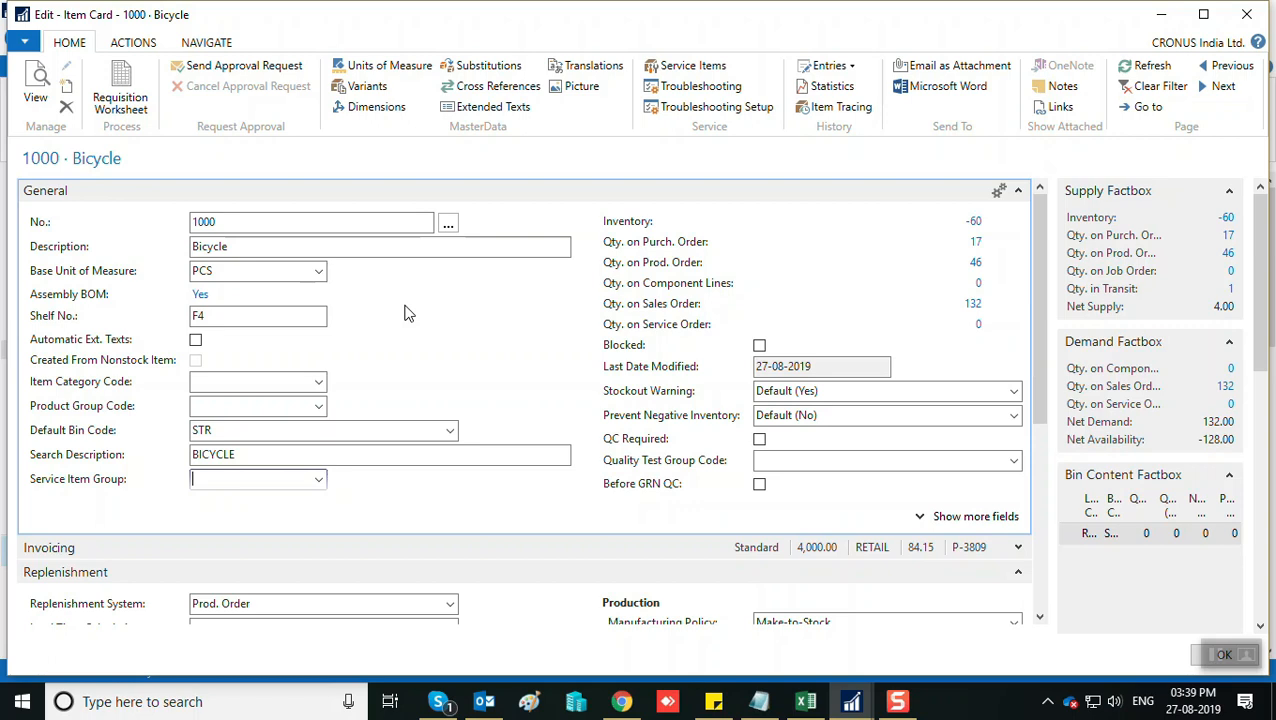
key("Escape")
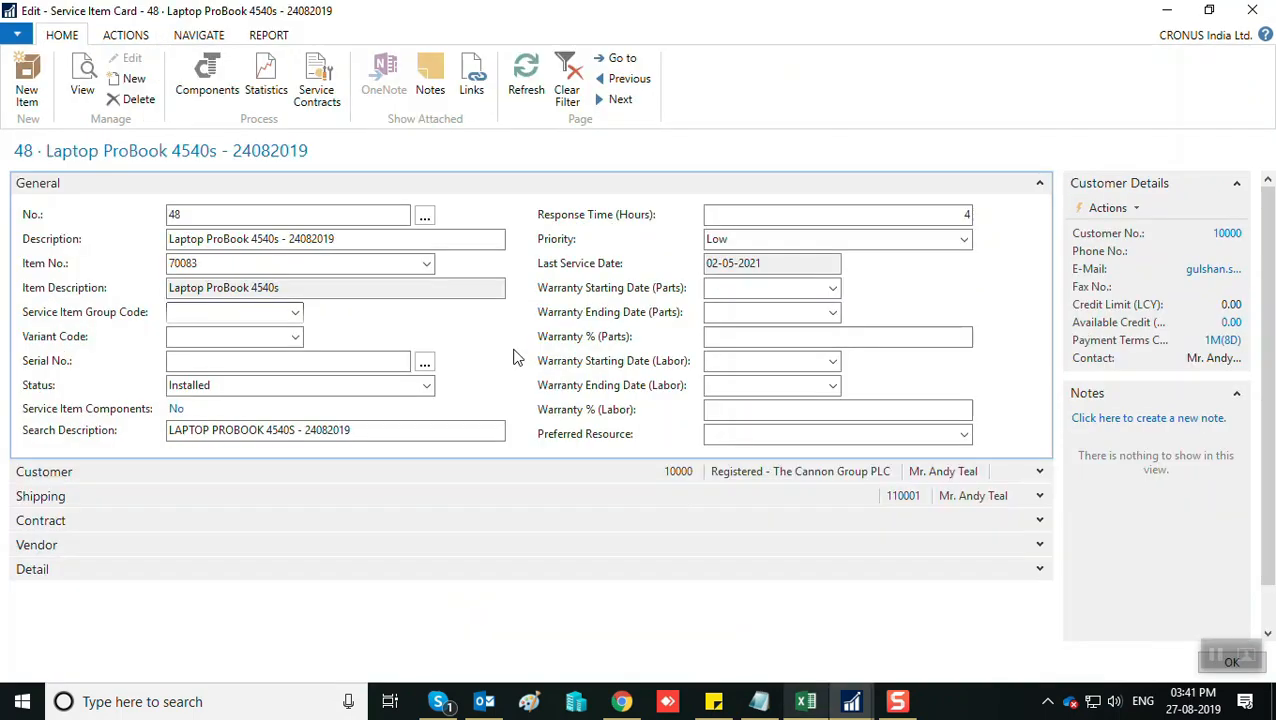
key("Escape")
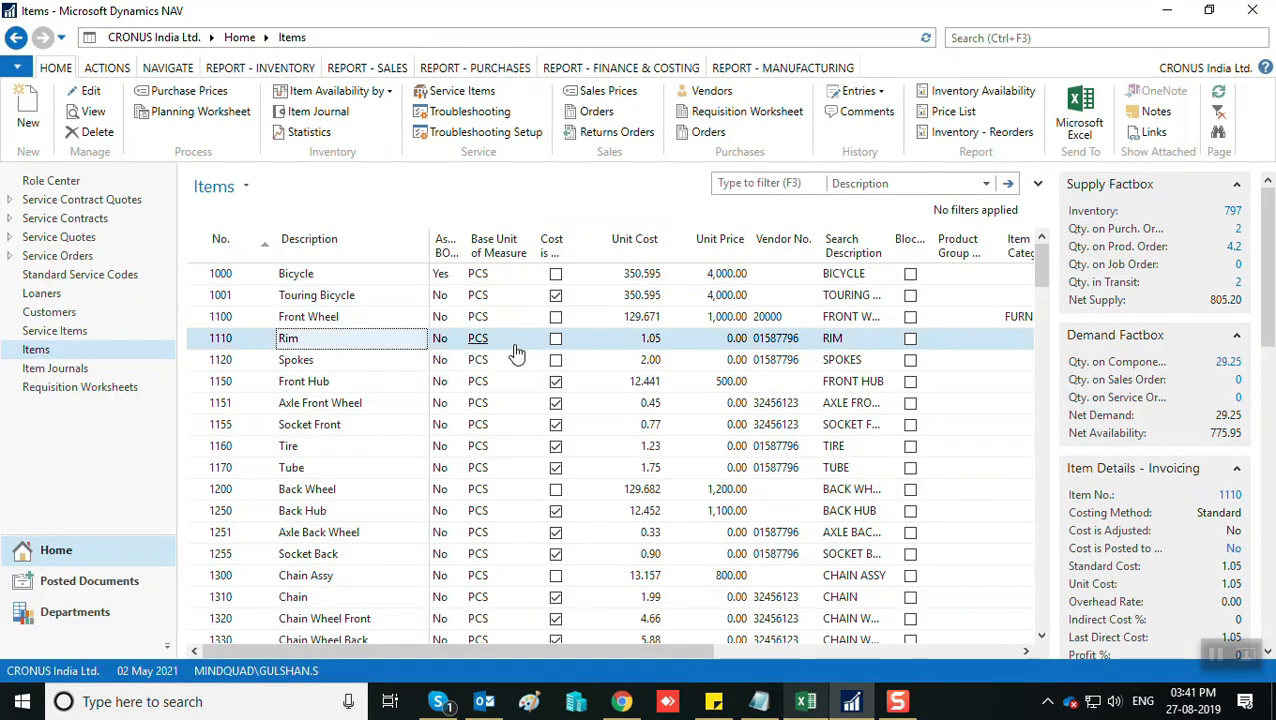
Reopen the "Laptop ProBook 4540s - 24082019" card from the Service Items list and examine its Priority, Description, Serial No. and Status fields.
left_click(75, 620)
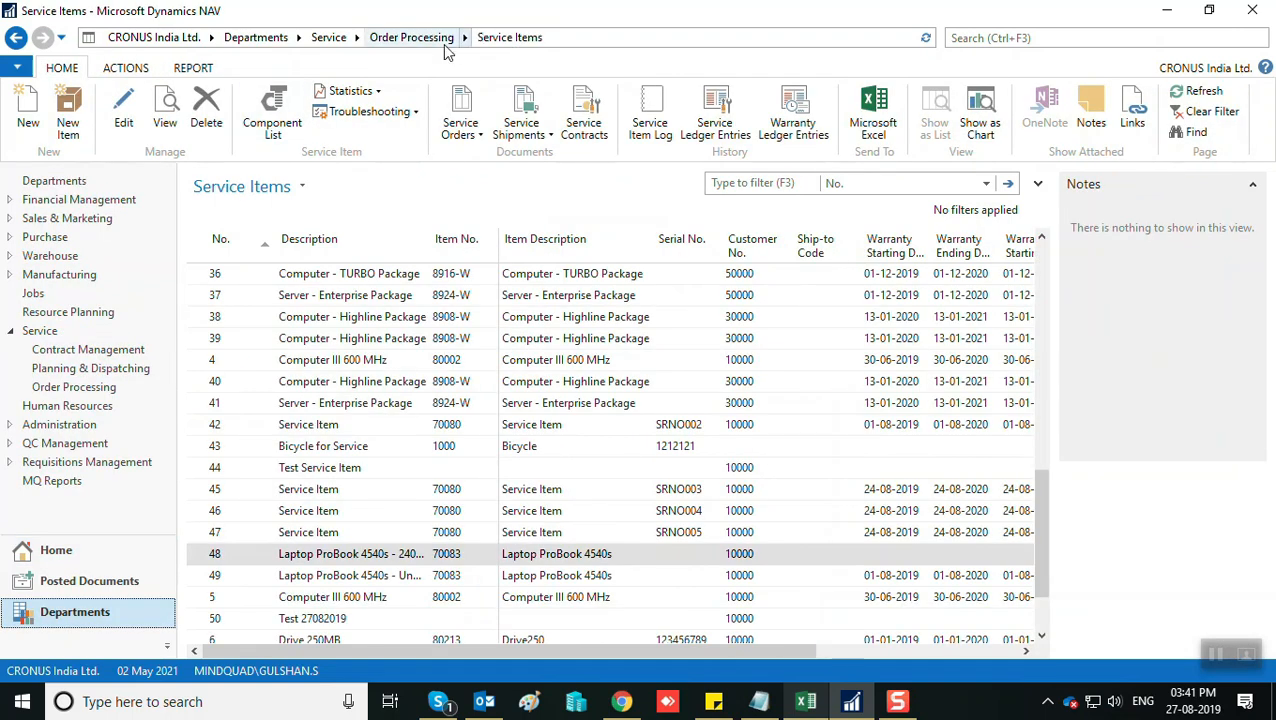
double_click(330, 560)
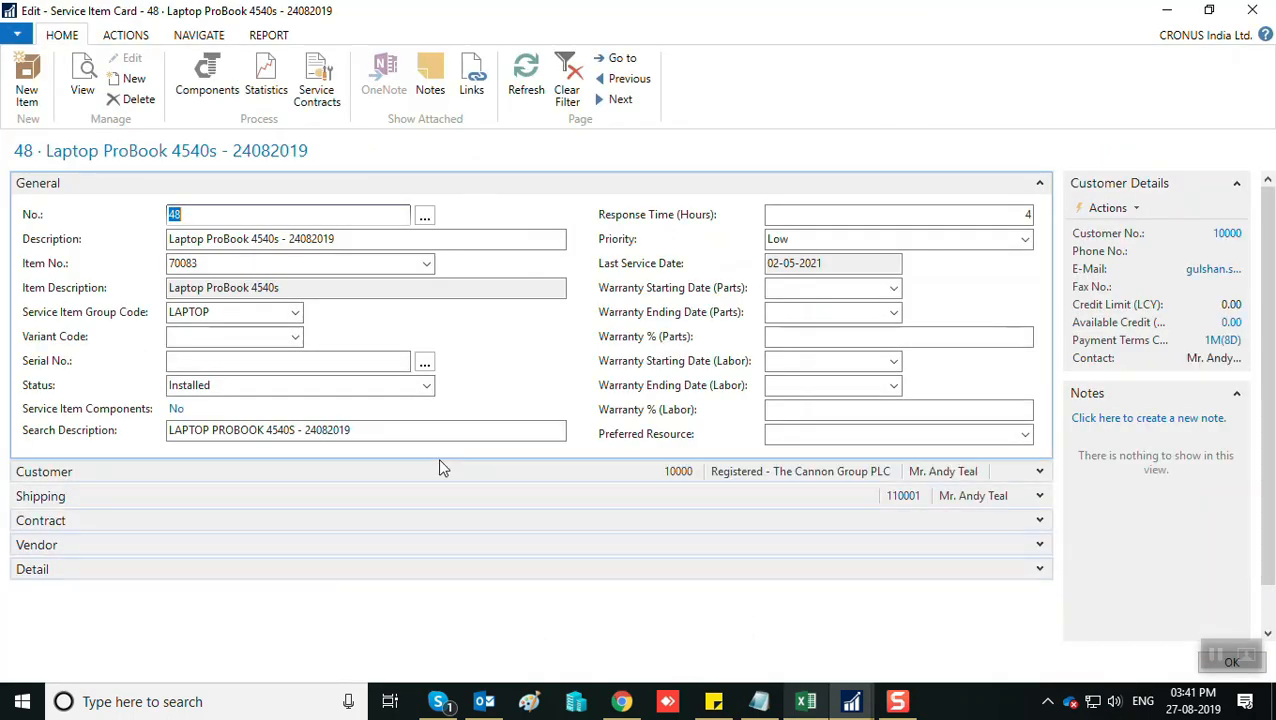
left_click(789, 246)
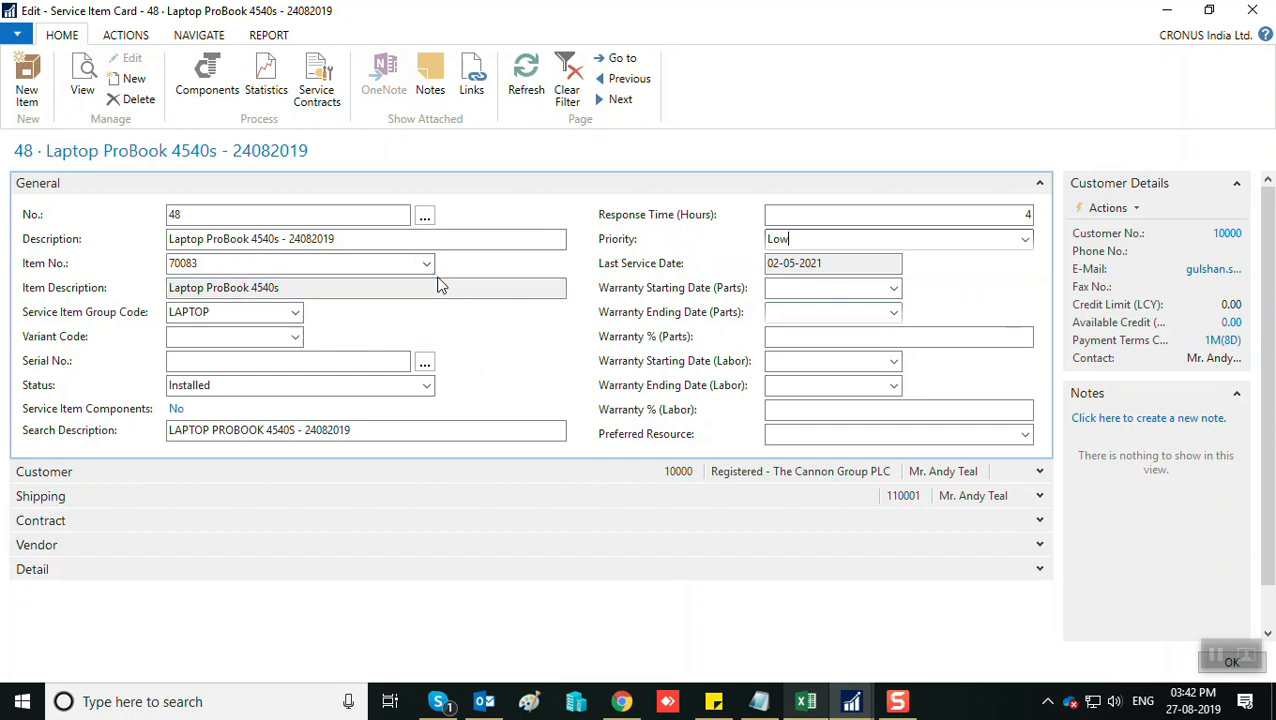
left_click(419, 263)
key("shift+Tab")
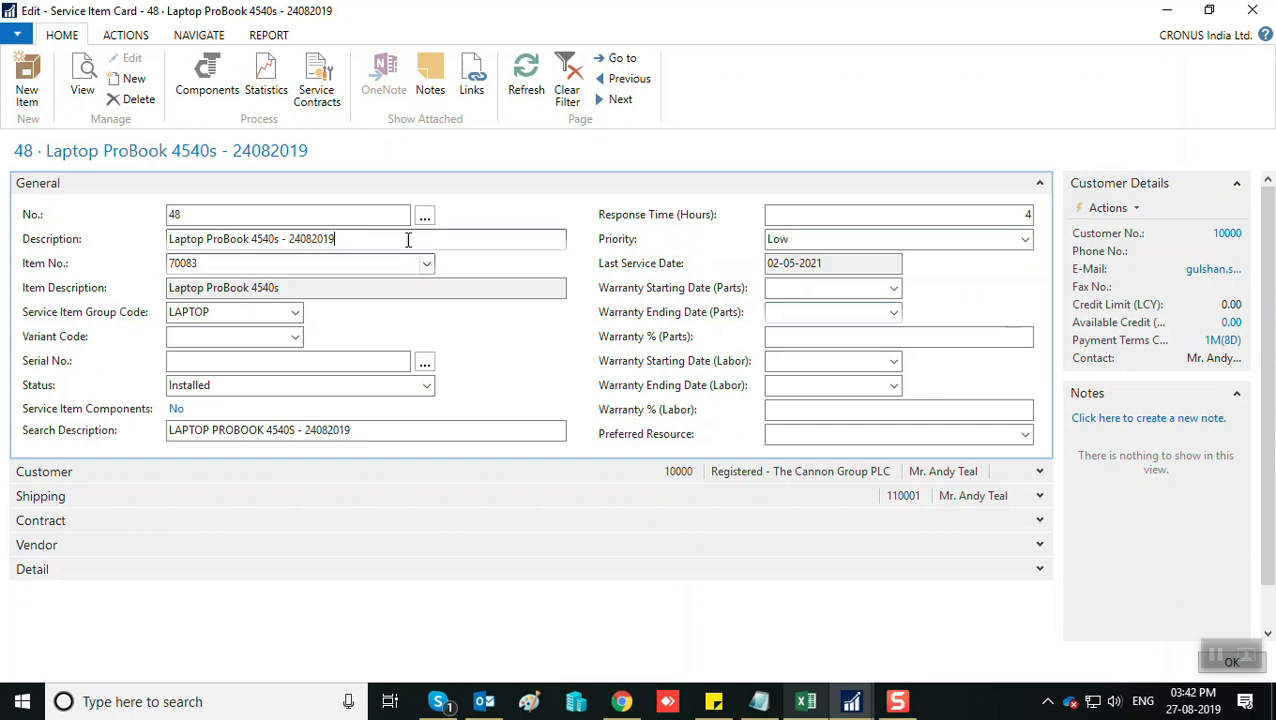
left_click(297, 366)
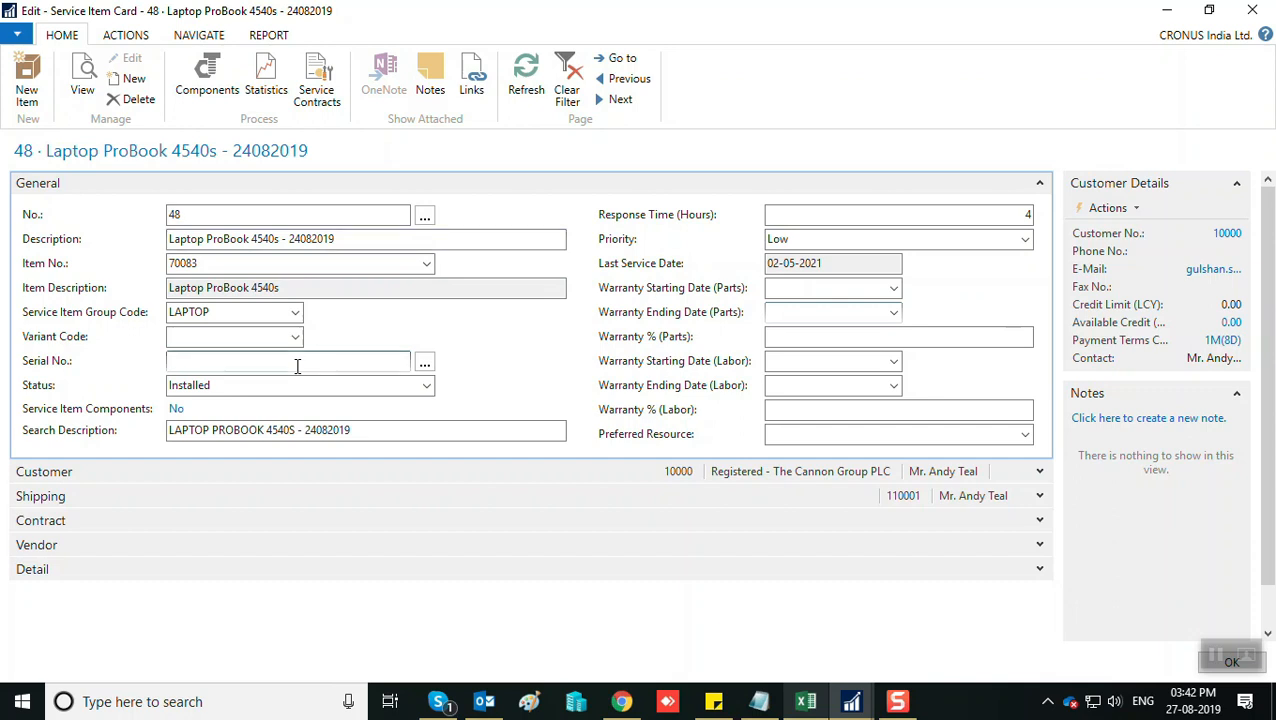
key("Tab")
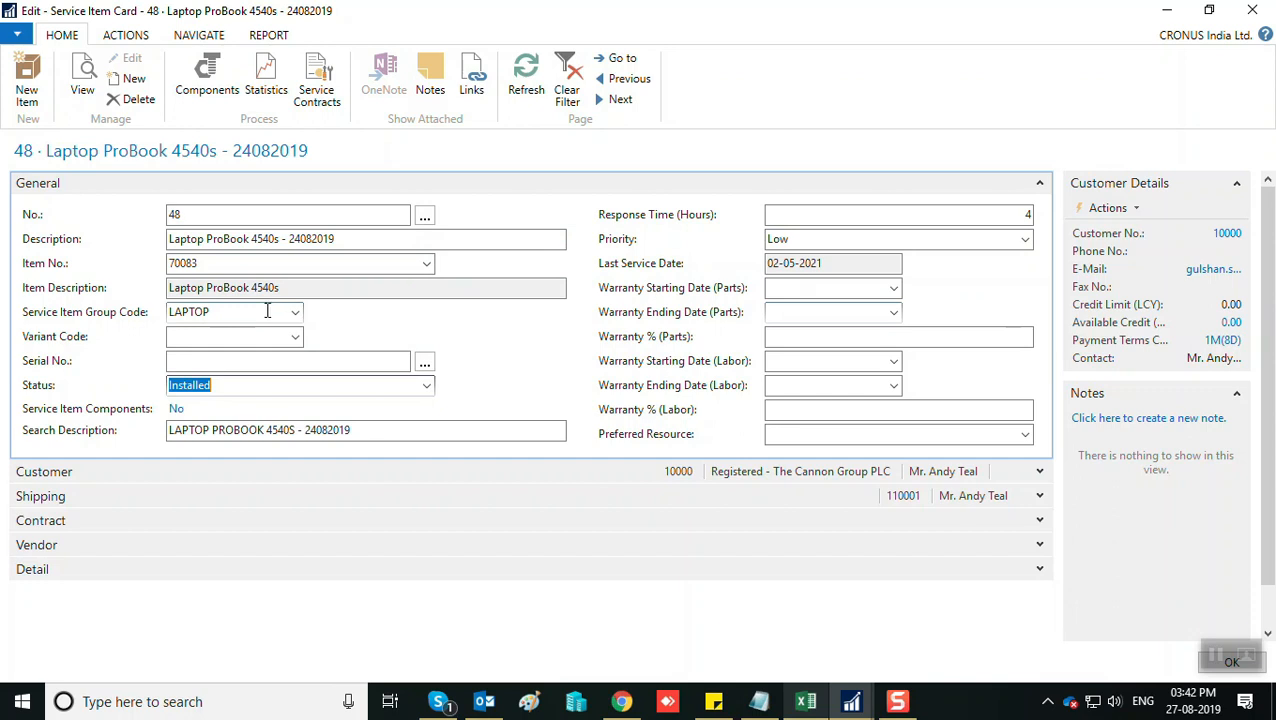
left_click(425, 386)
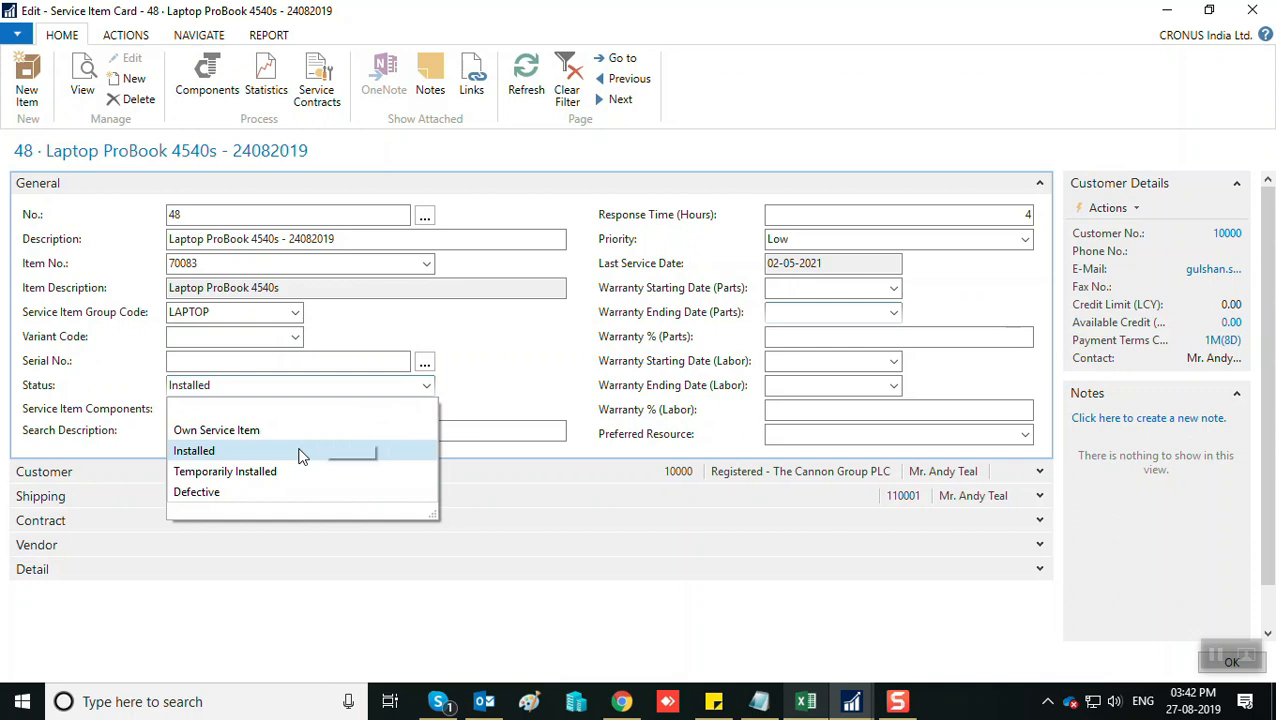
left_click(220, 360)
left_click(220, 360)
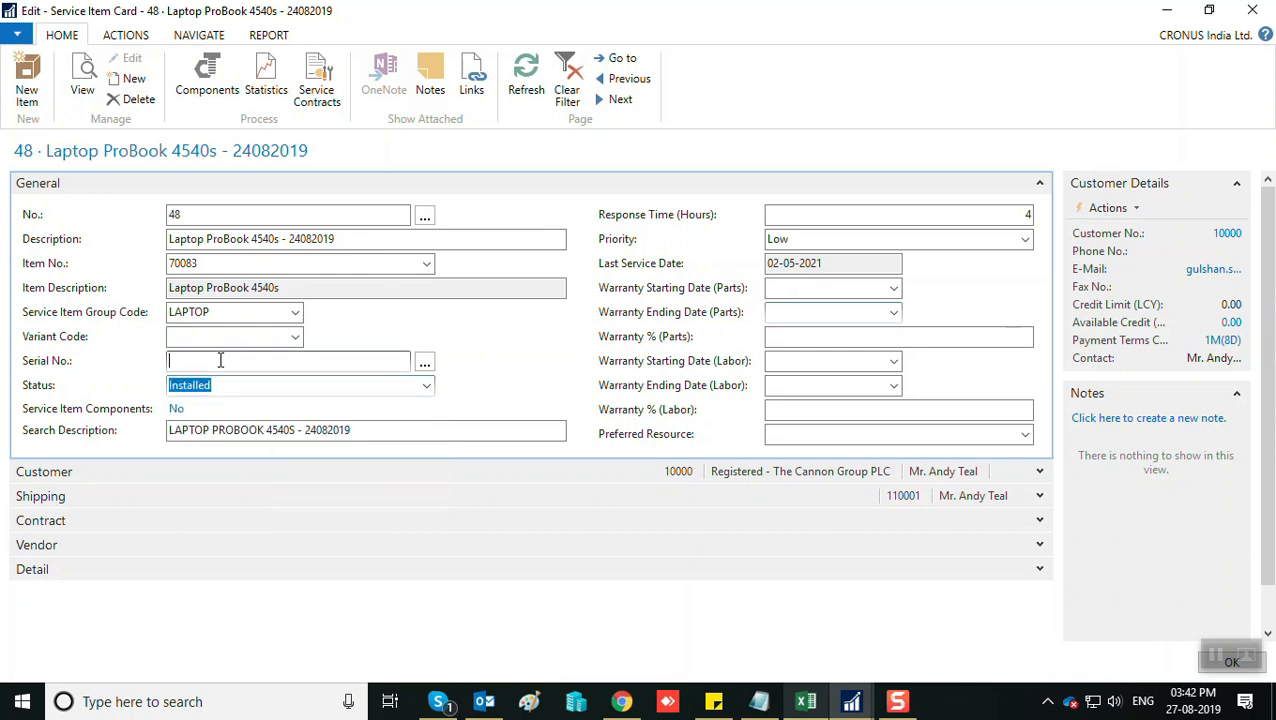
type("3463846284")
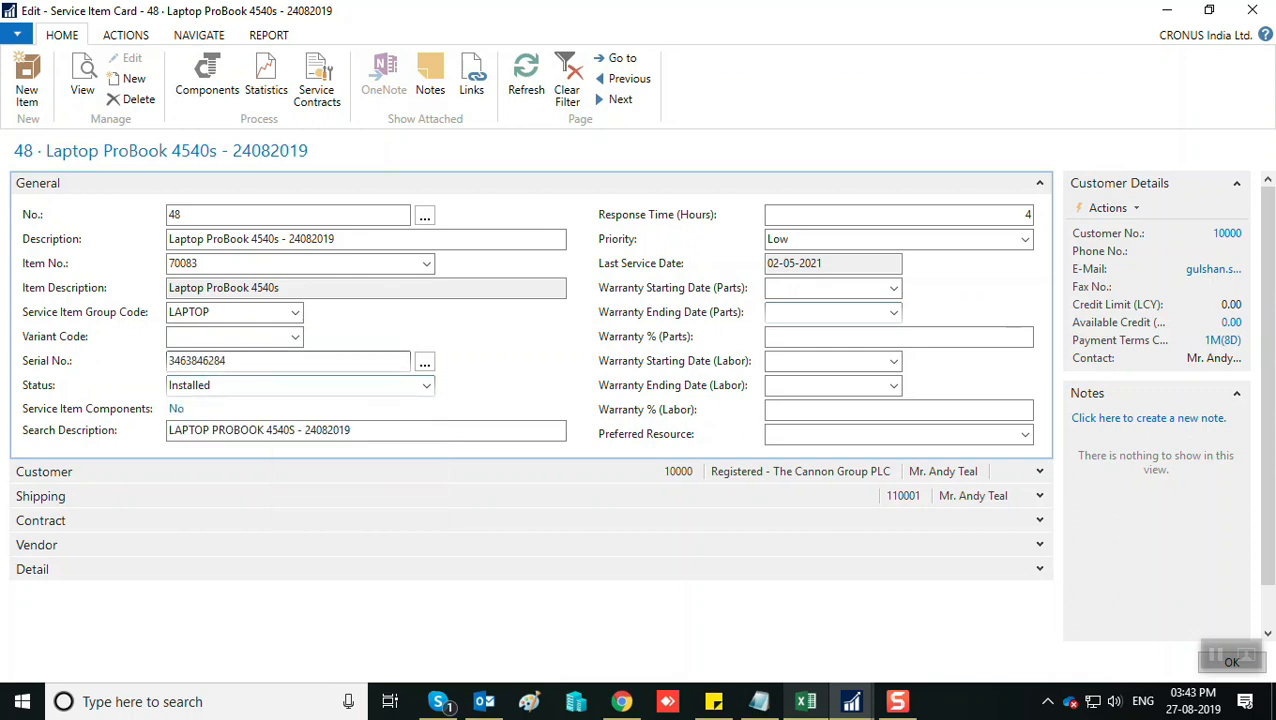
key("BackSpace")
key("BackSpace")
key("BackSpace")
key("BackSpace")
key("BackSpace")
key("BackSpace")
key("BackSpace")
key("BackSpace")
key("BackSpace")
key("BackSpace")
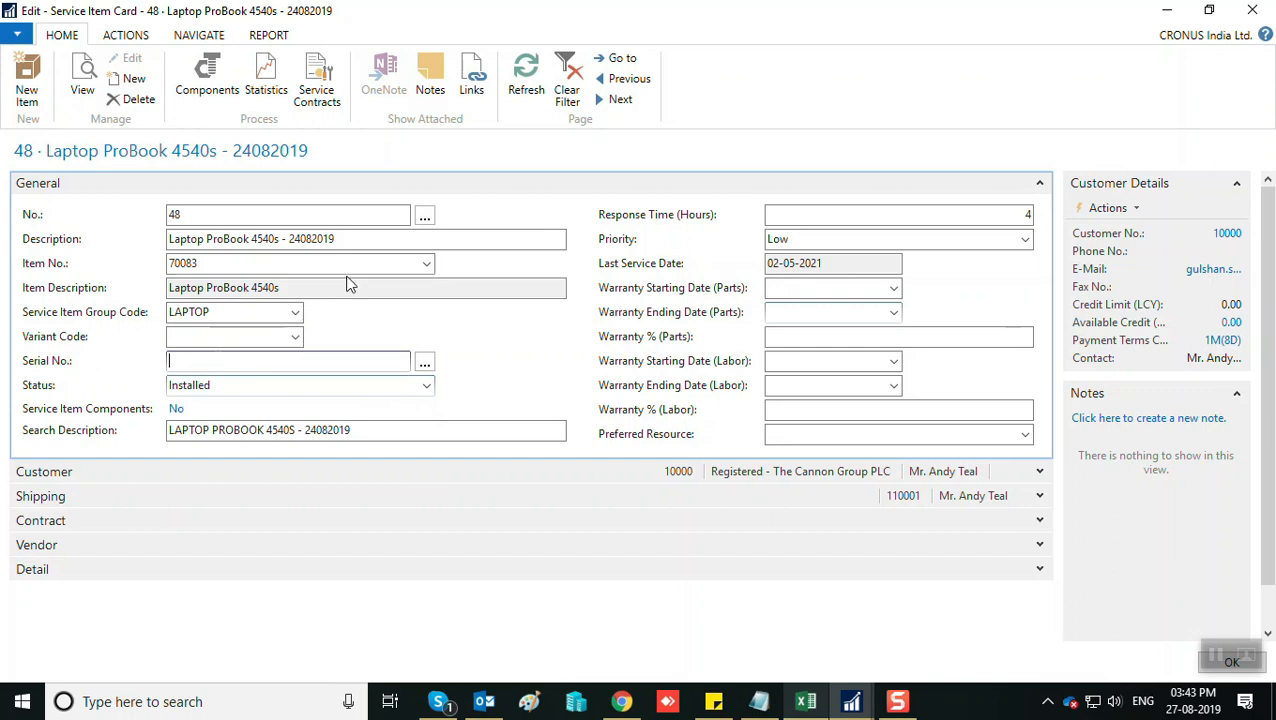
Look up the item ledger entries available for the serial number, close them, and open the list of Status options.
left_click(425, 362)
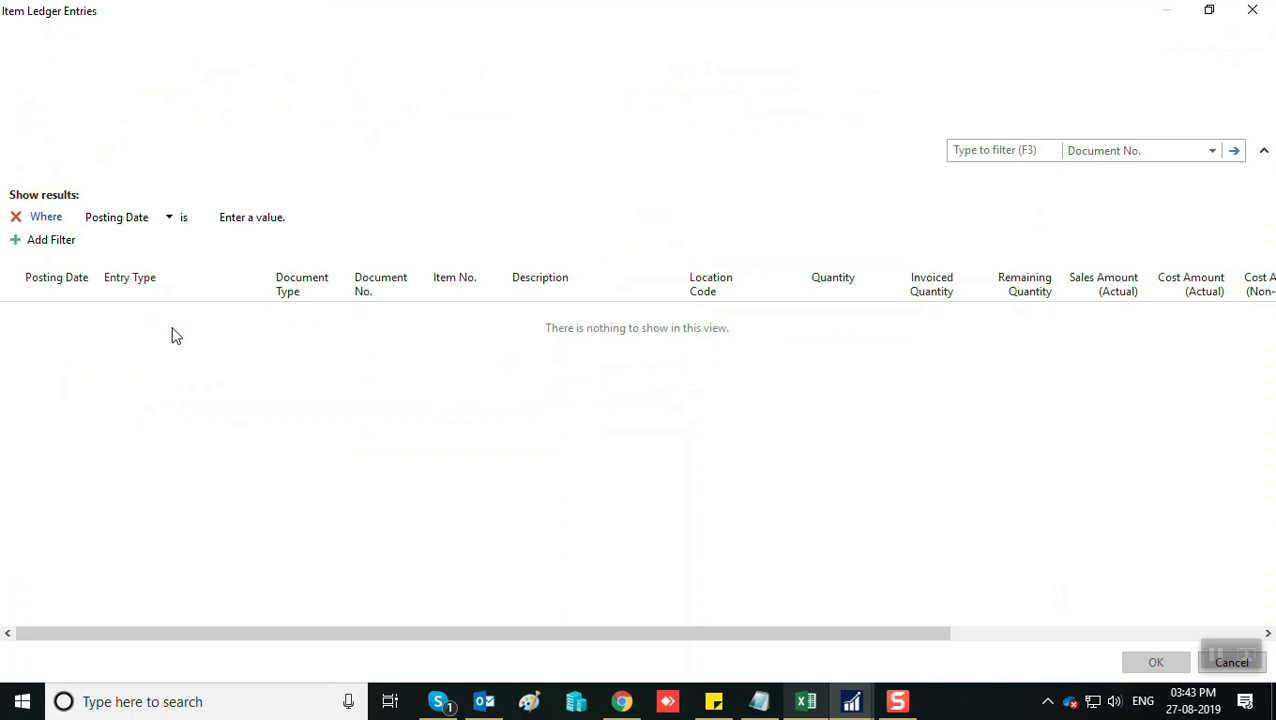
key("Escape")
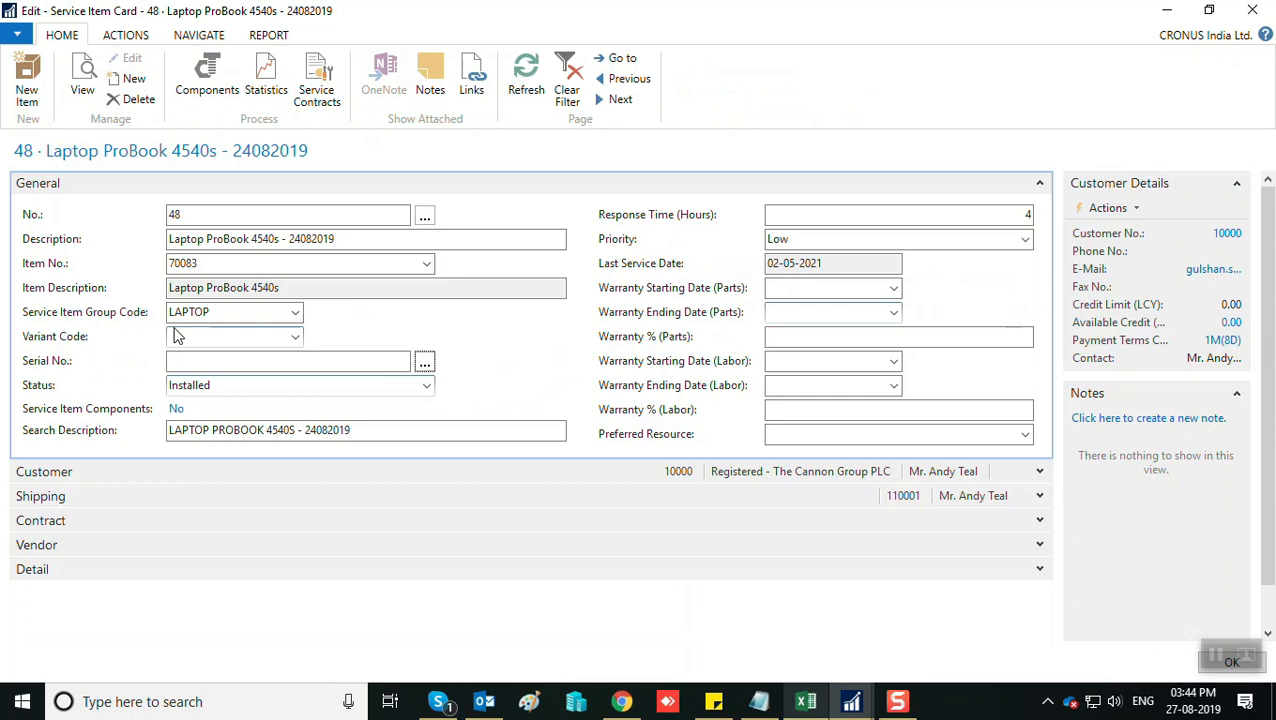
left_click(425, 386)
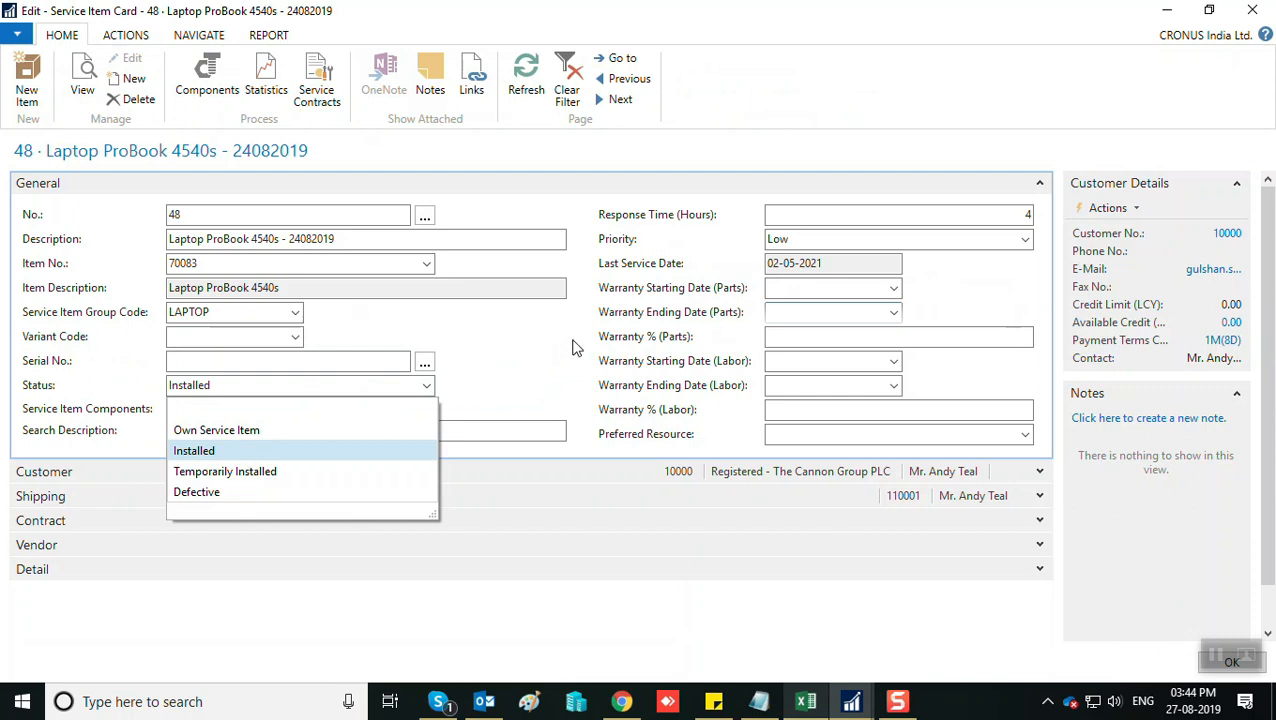
Keep the laptop service item's Status as Installed and examine its Response Time, Priority options, Last Service Date and warranty fields.
left_click(296, 450)
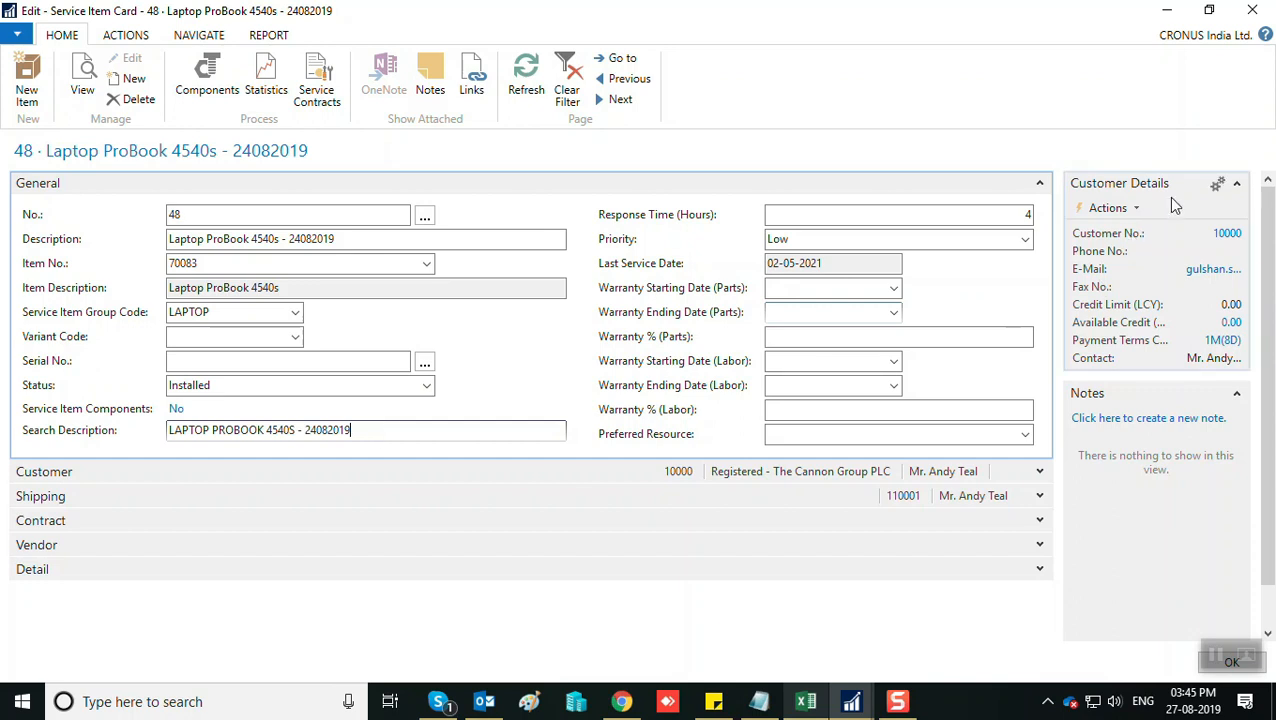
left_click(995, 217)
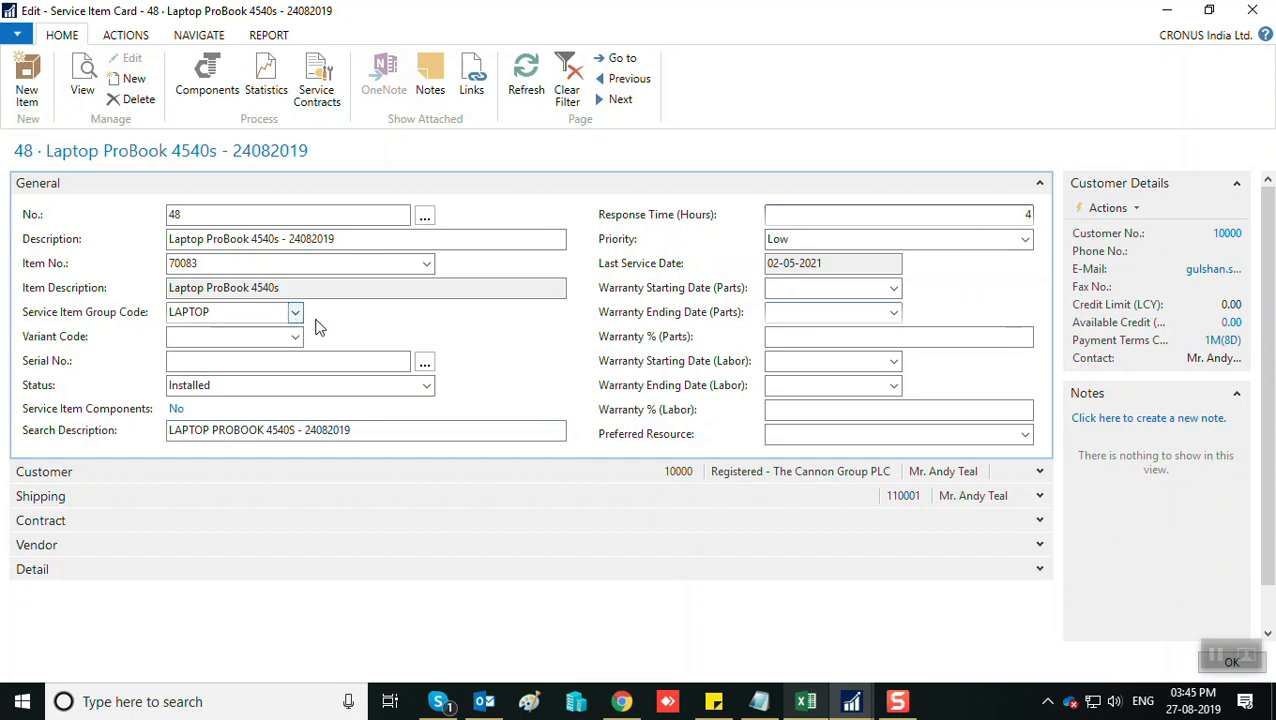
left_click(883, 242)
left_click(1025, 240)
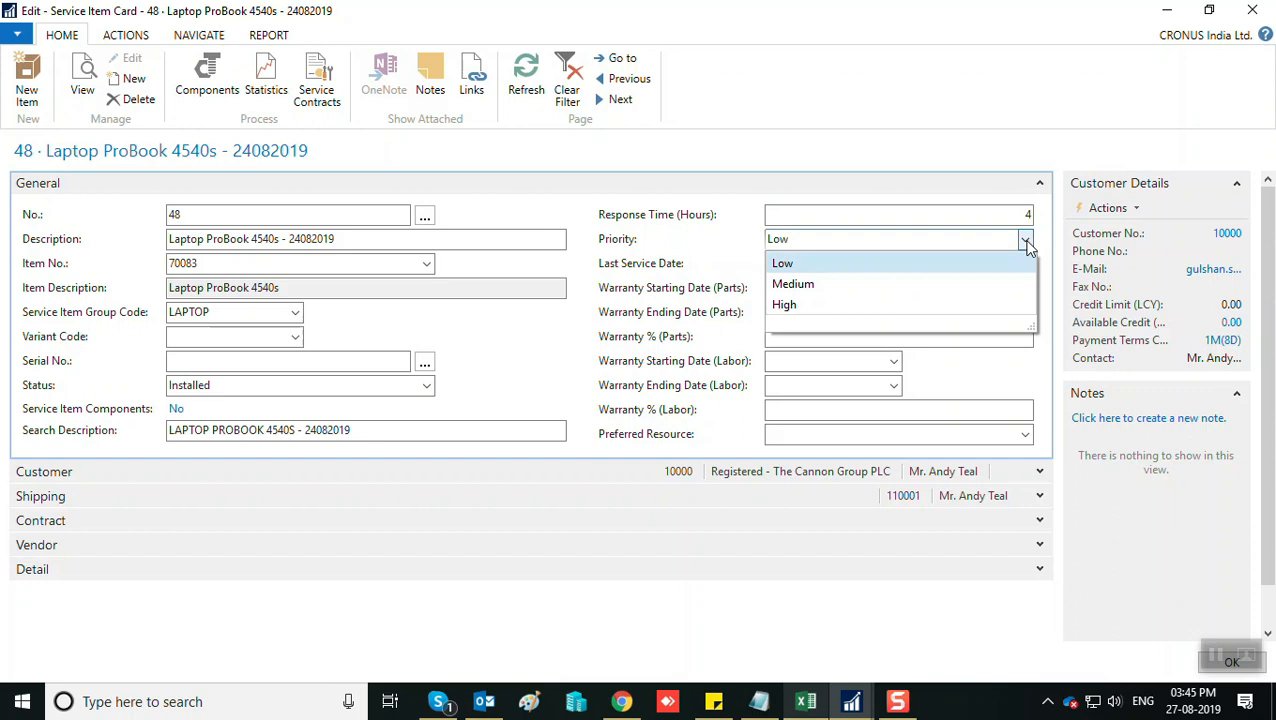
left_click(974, 239)
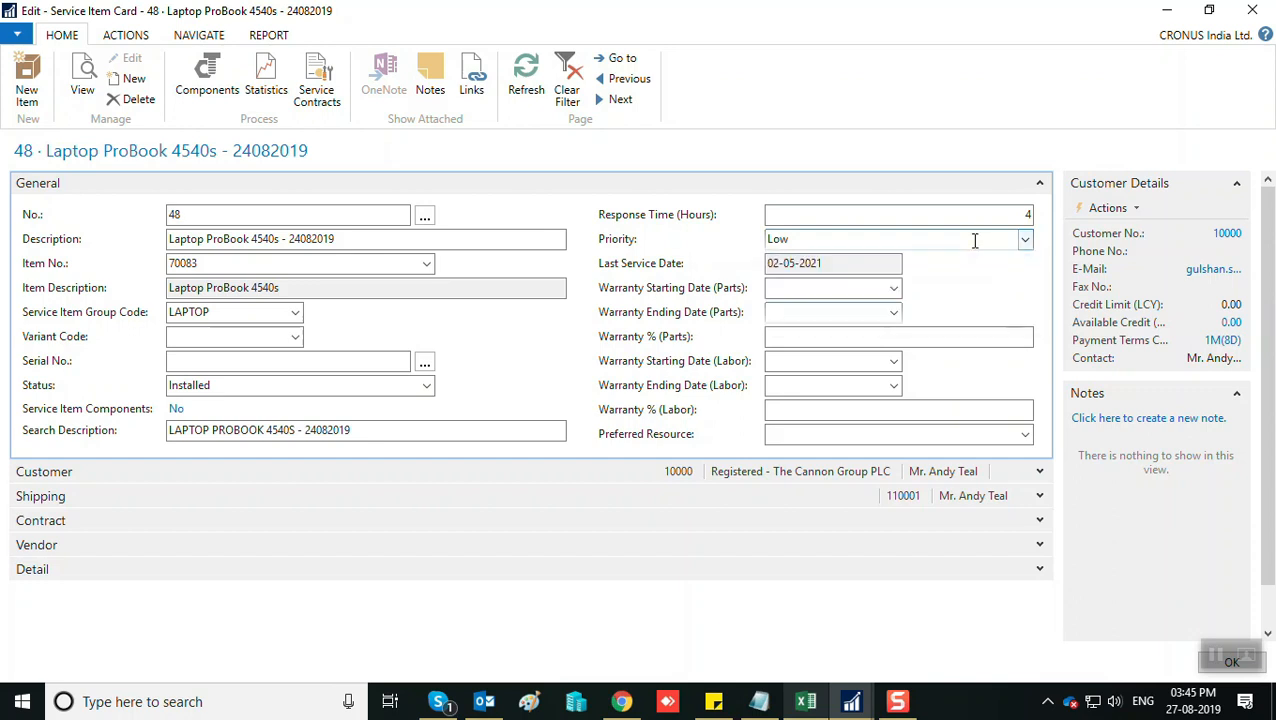
left_click(860, 265)
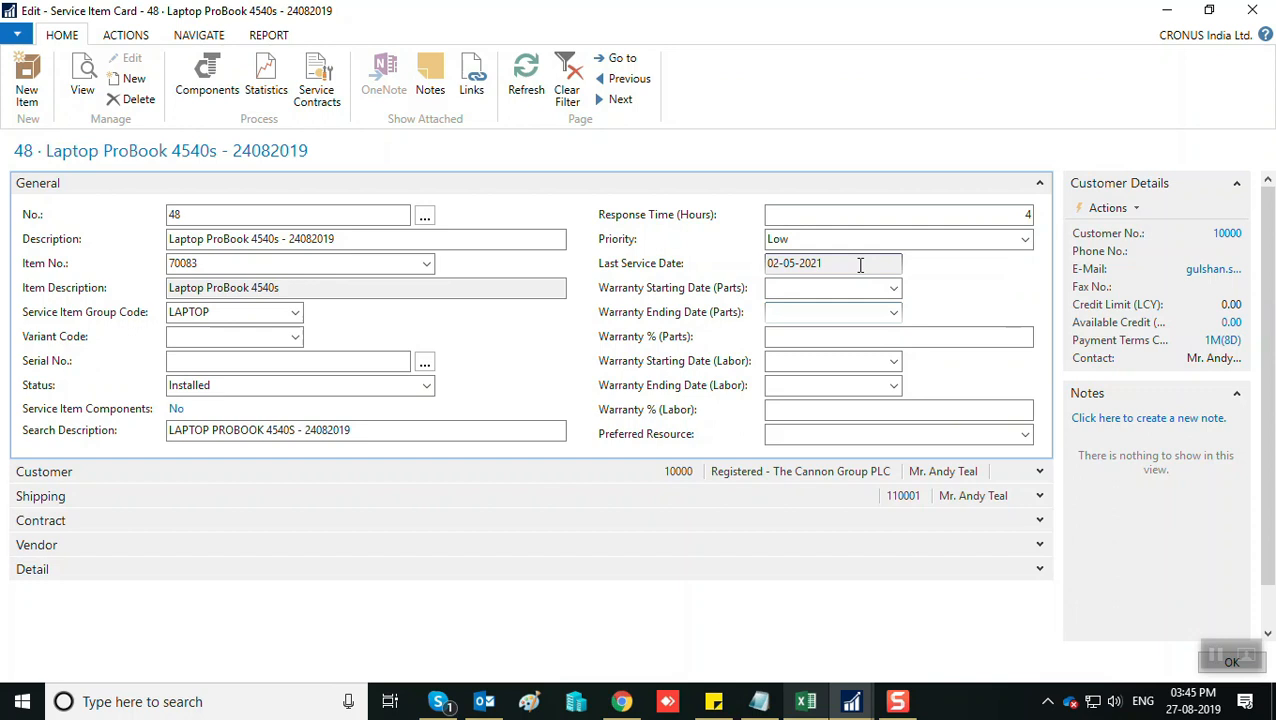
left_click(805, 288)
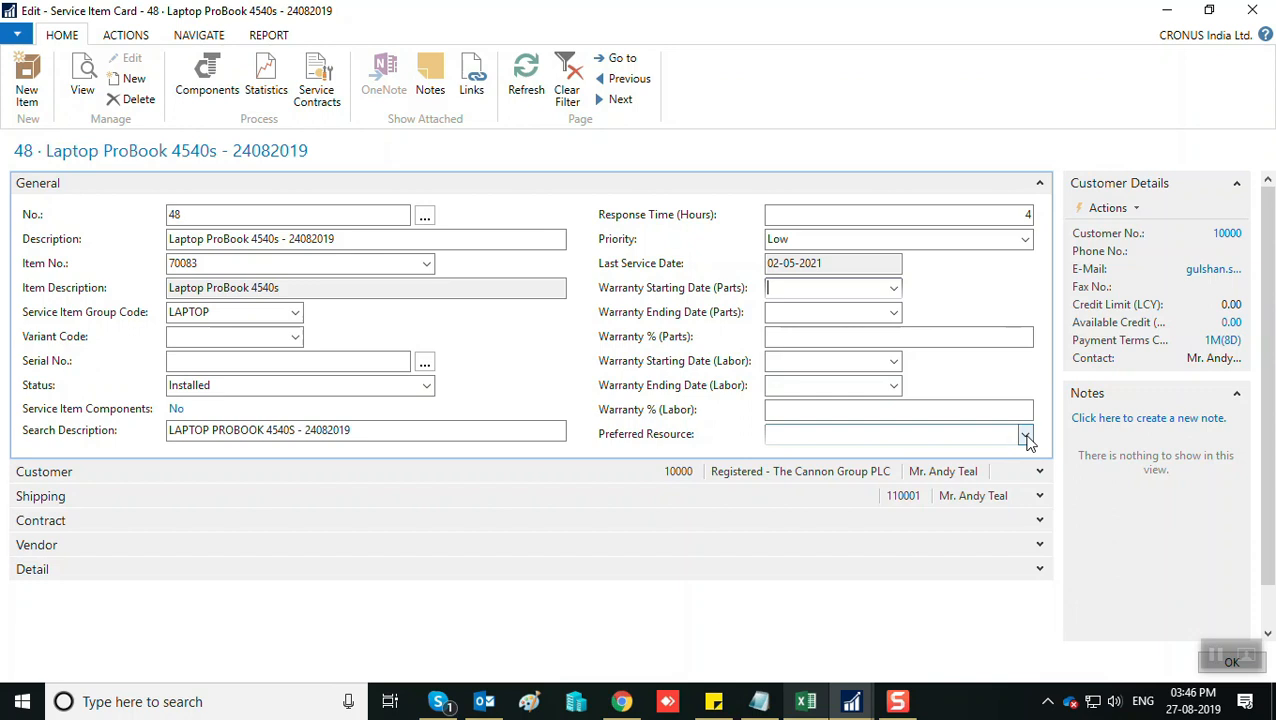
Collapse the General section and examine the Customer, Shipping and Contract sections of the laptop's service item card.
left_click(1039, 183)
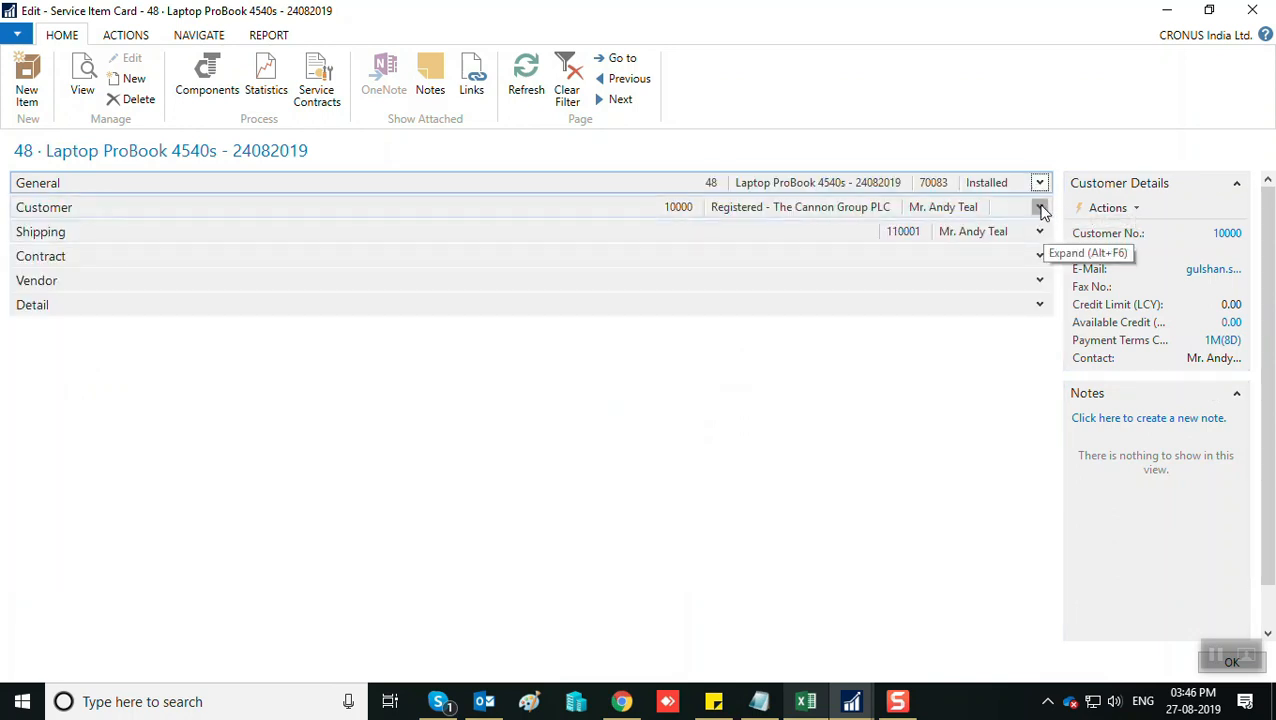
left_click(1039, 207)
left_click(234, 240)
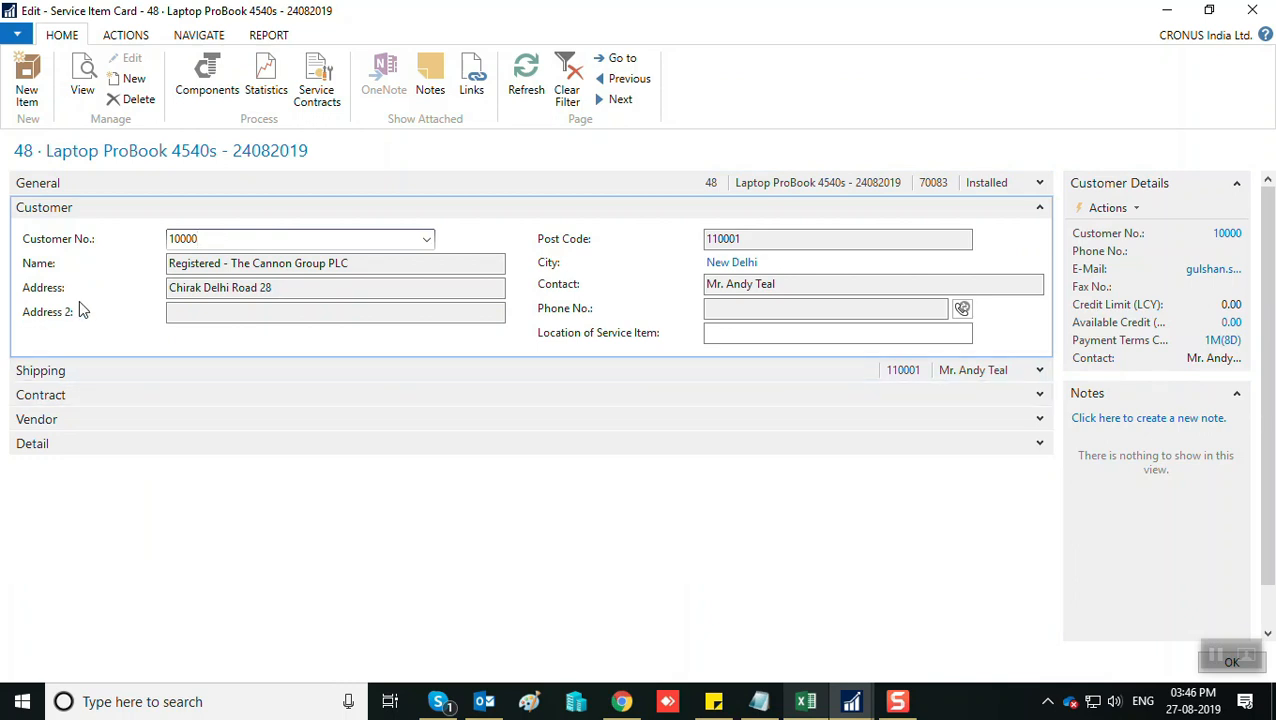
left_click(84, 373)
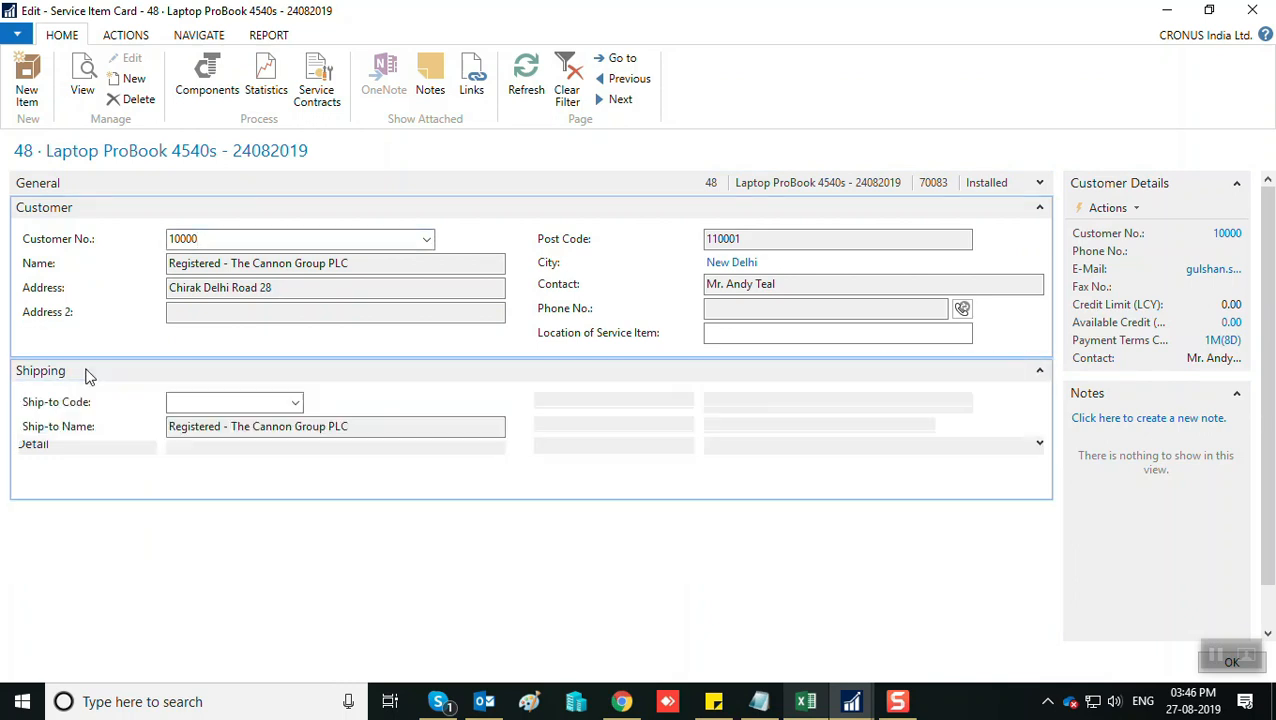
left_click(1040, 373)
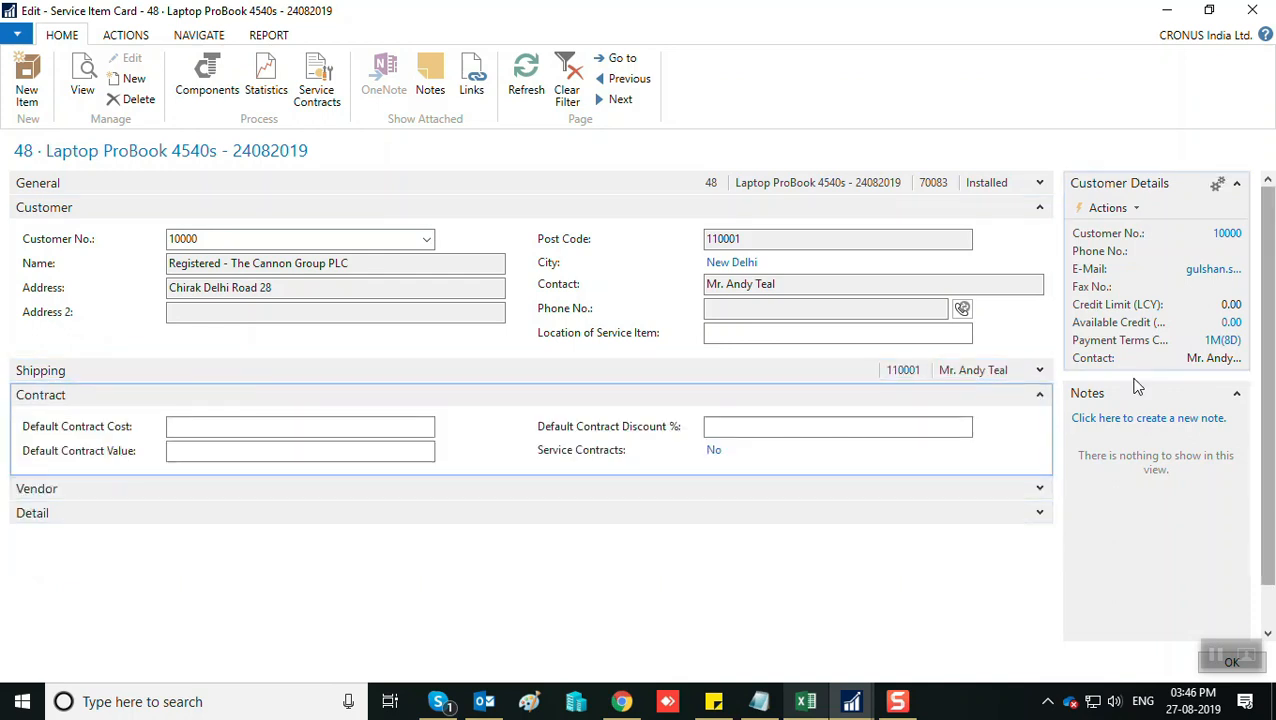
left_click(1040, 396)
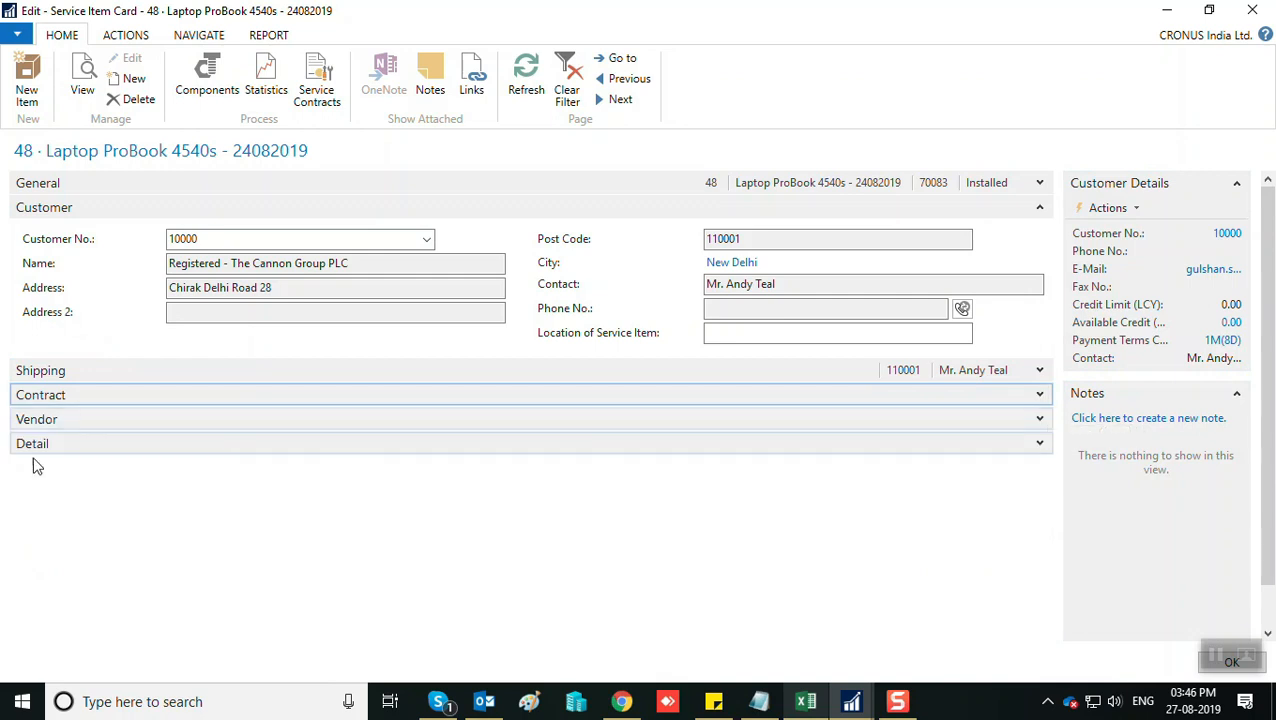
Examine the Vendor and Detail sections, including Sales Unit Cost and Sales Unit Price, and close the service item card.
left_click(74, 418)
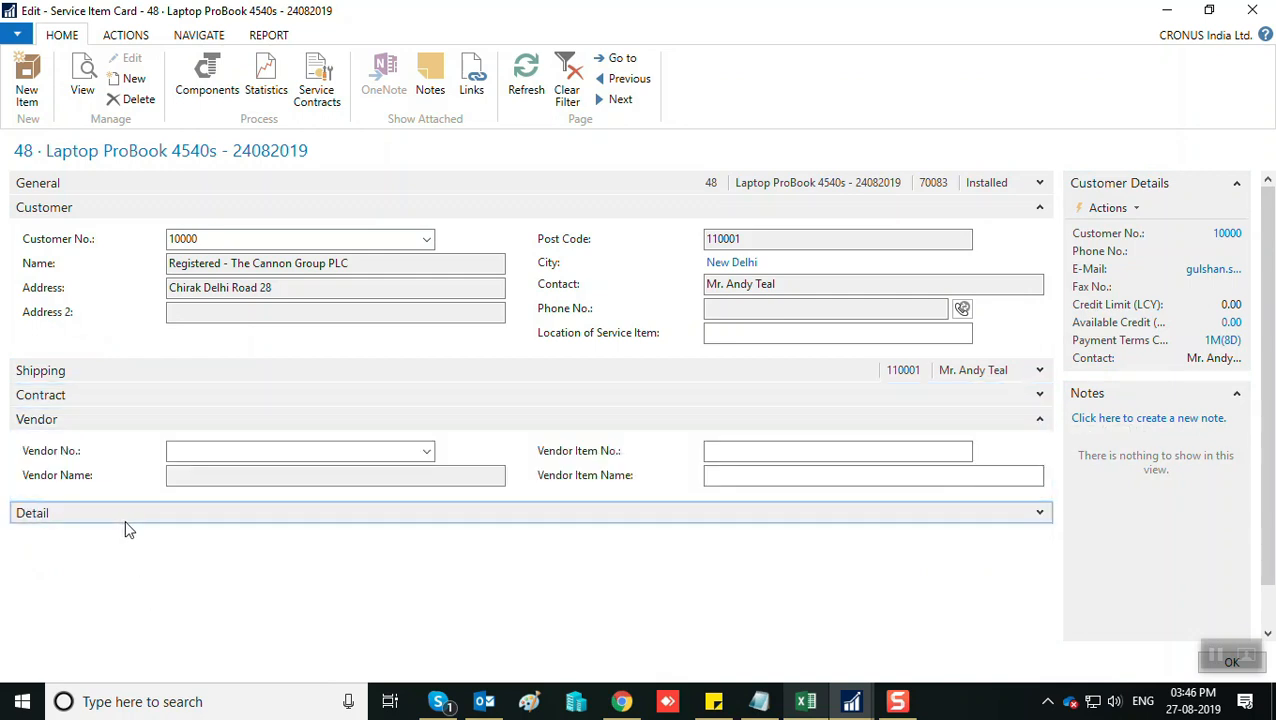
left_click(148, 516)
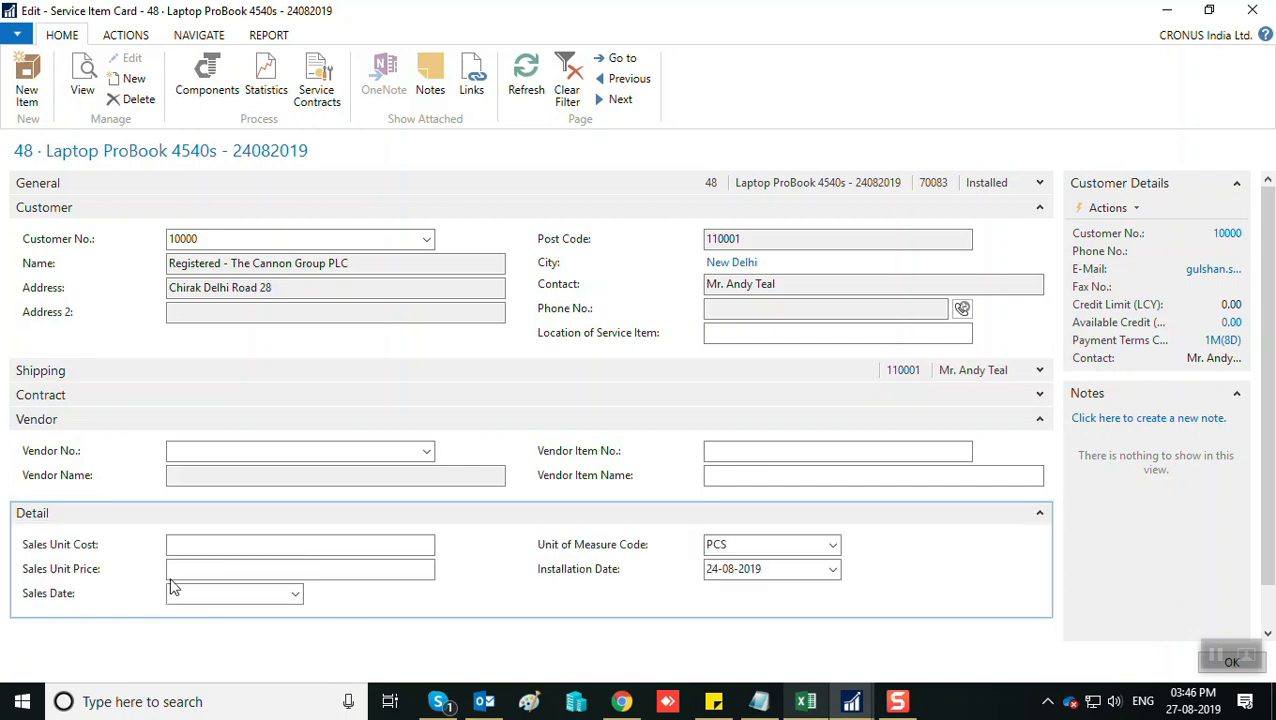
left_click(351, 545)
left_click(301, 568)
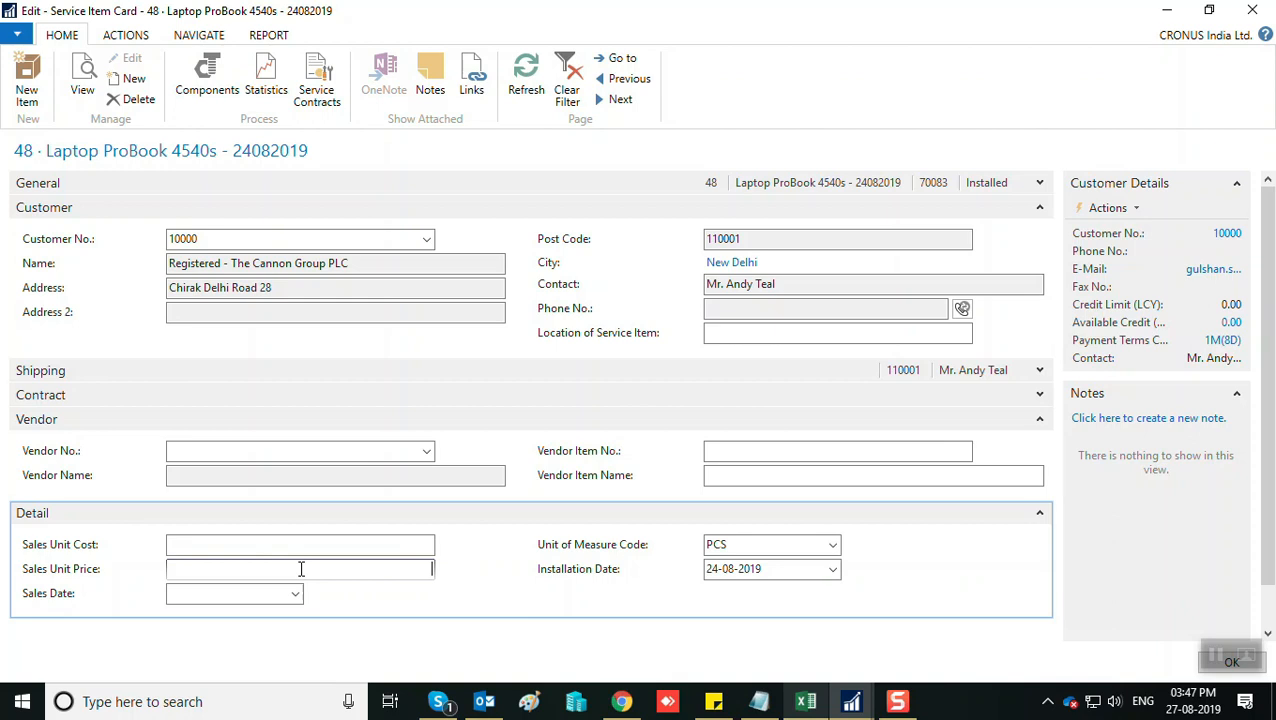
key("Escape")
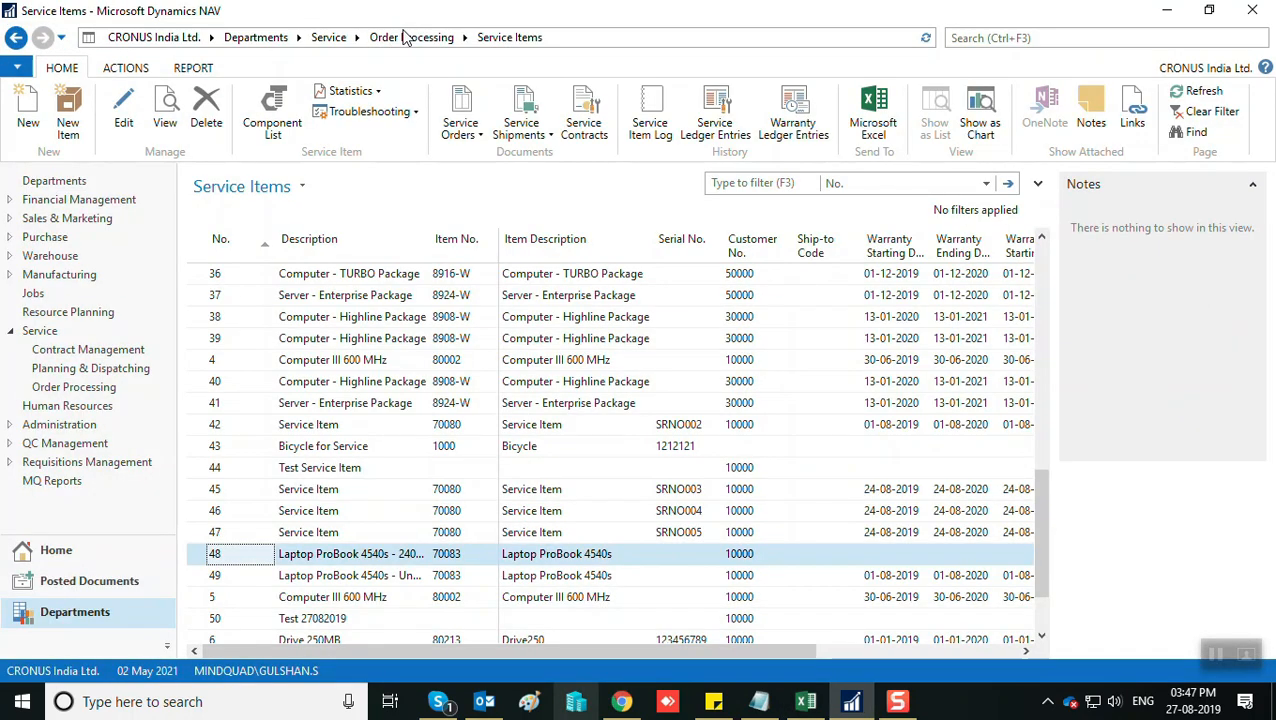
Open the Service Orders list from Order Processing, review the "Repair of Laptop" order and its line, and close it.
left_click(406, 38)
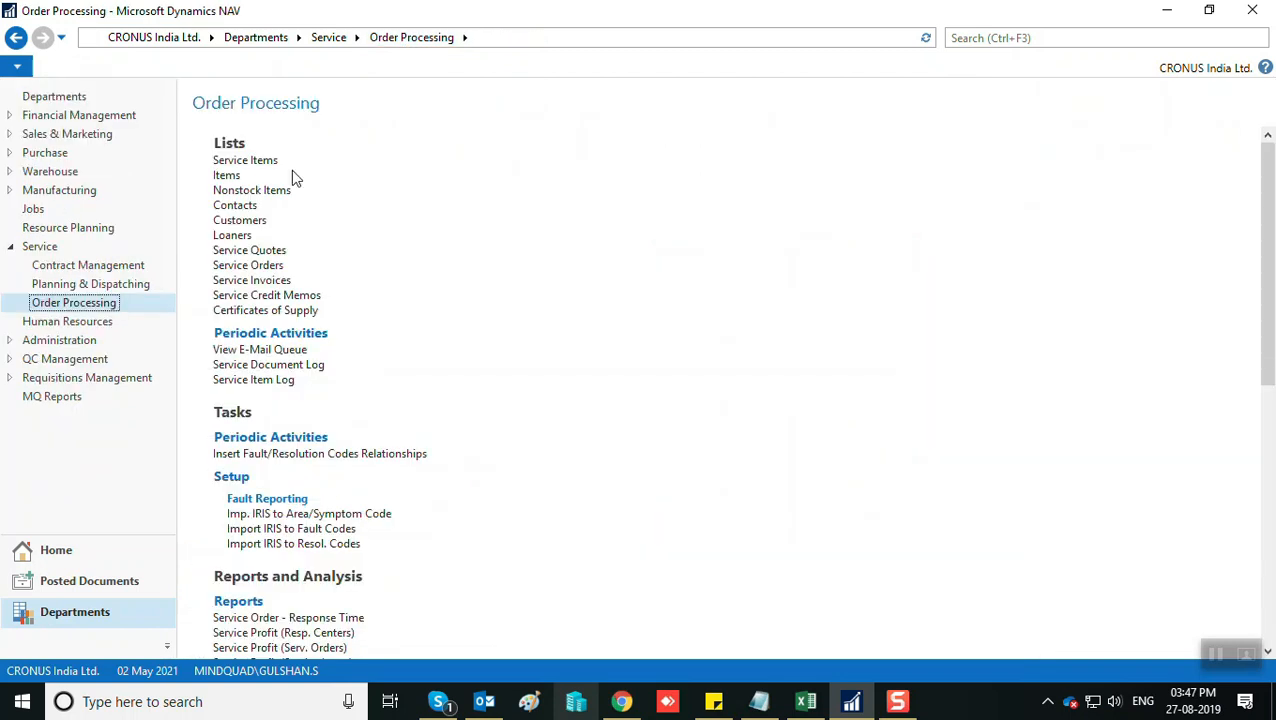
left_click(259, 266)
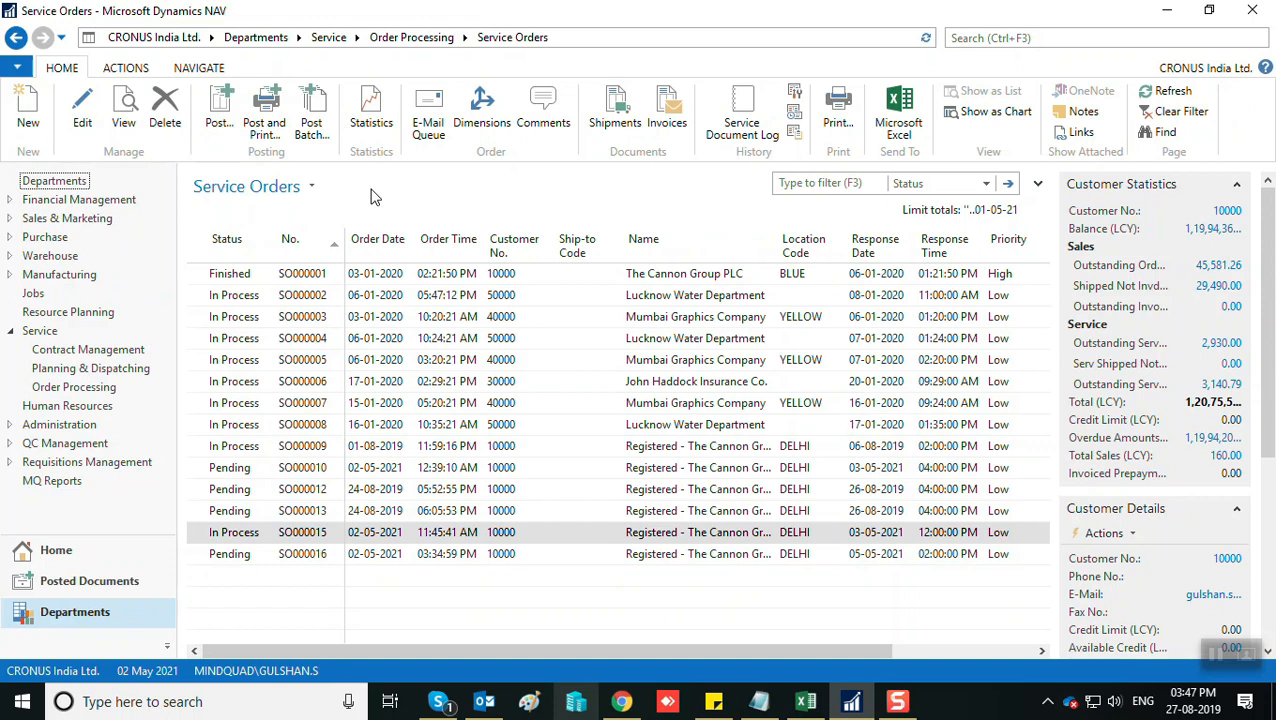
left_click(232, 557)
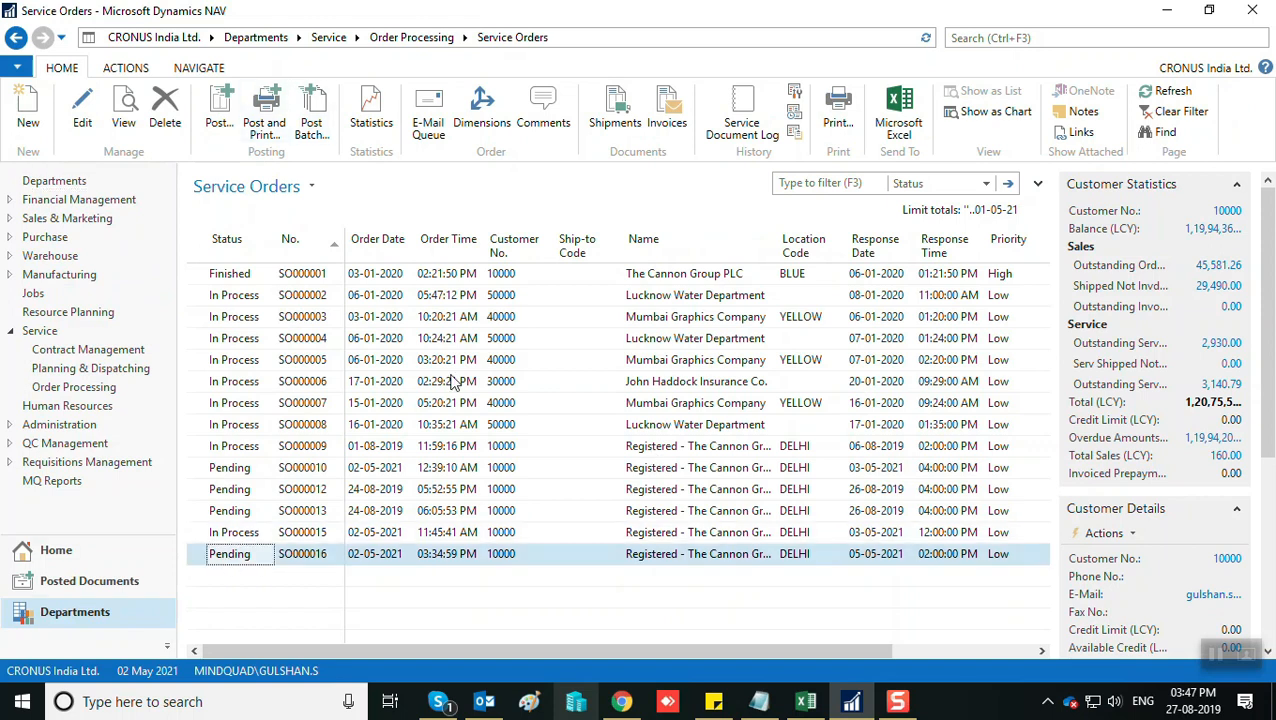
double_click(244, 558)
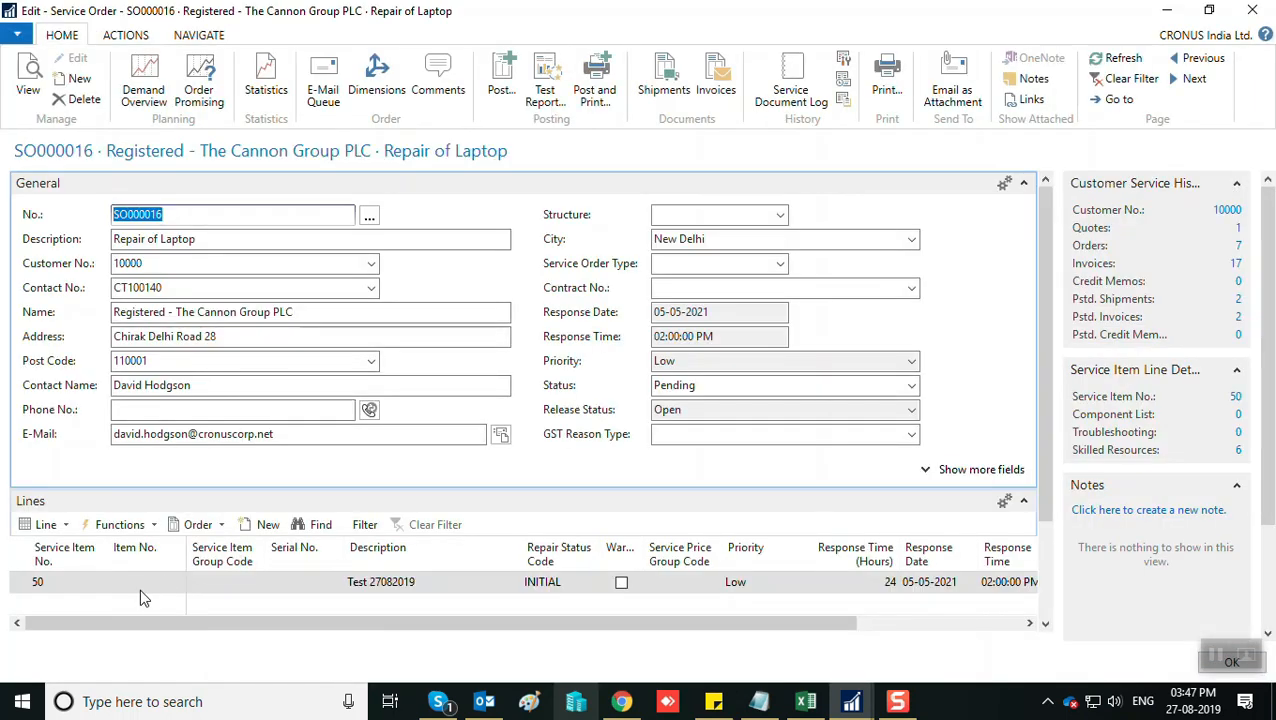
key("Escape")
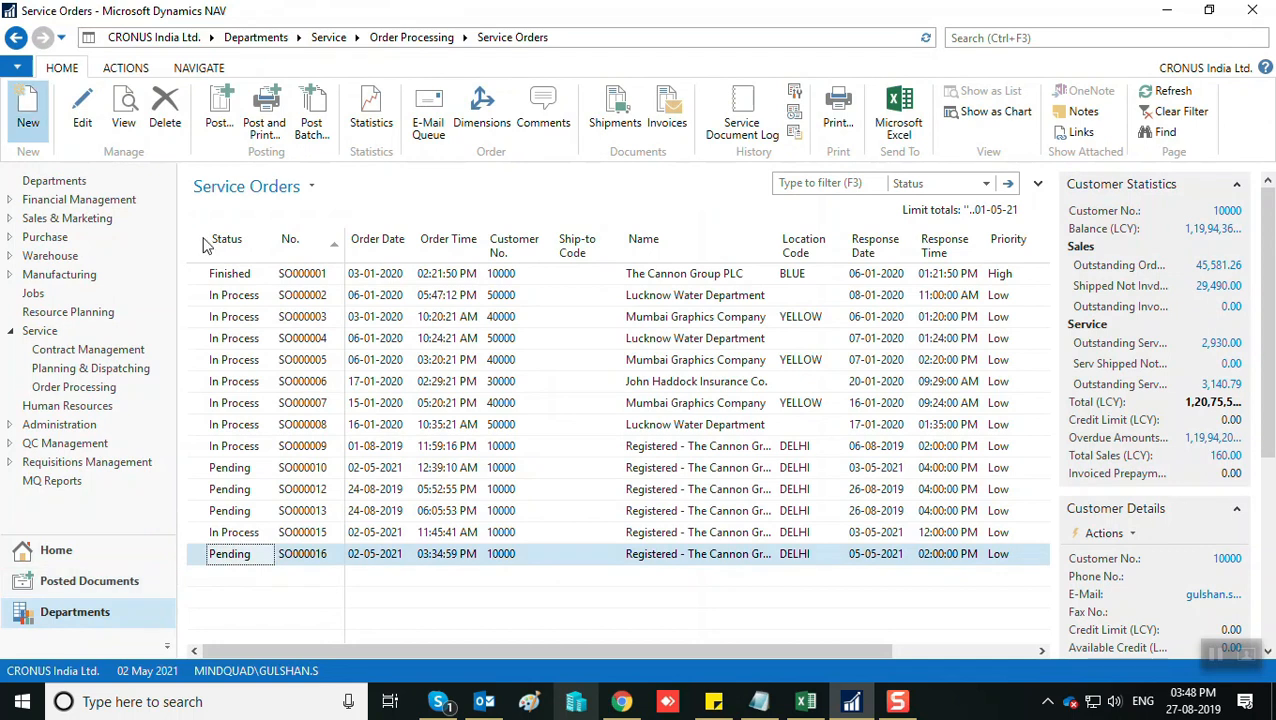
Create a service order with The Cannon Group PLC's customer number, leaving the description blank, and return to the Service Orders list.
key("ctrl+n")
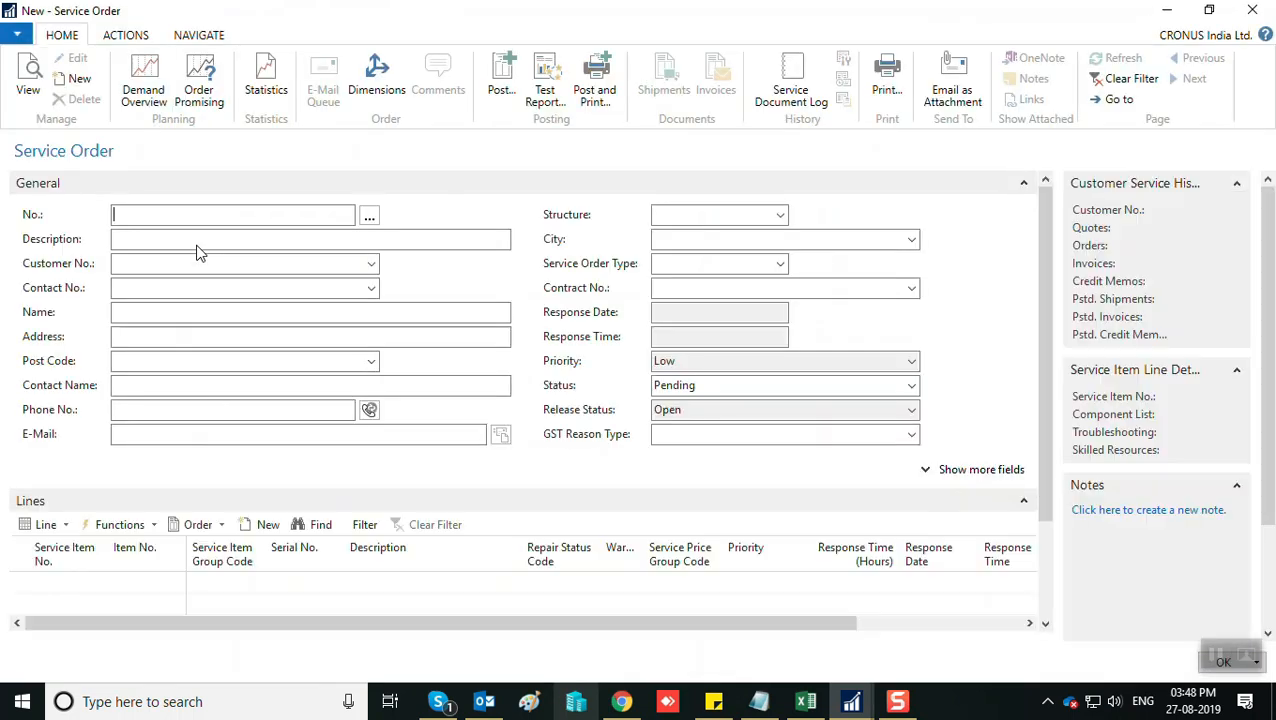
left_click(198, 245)
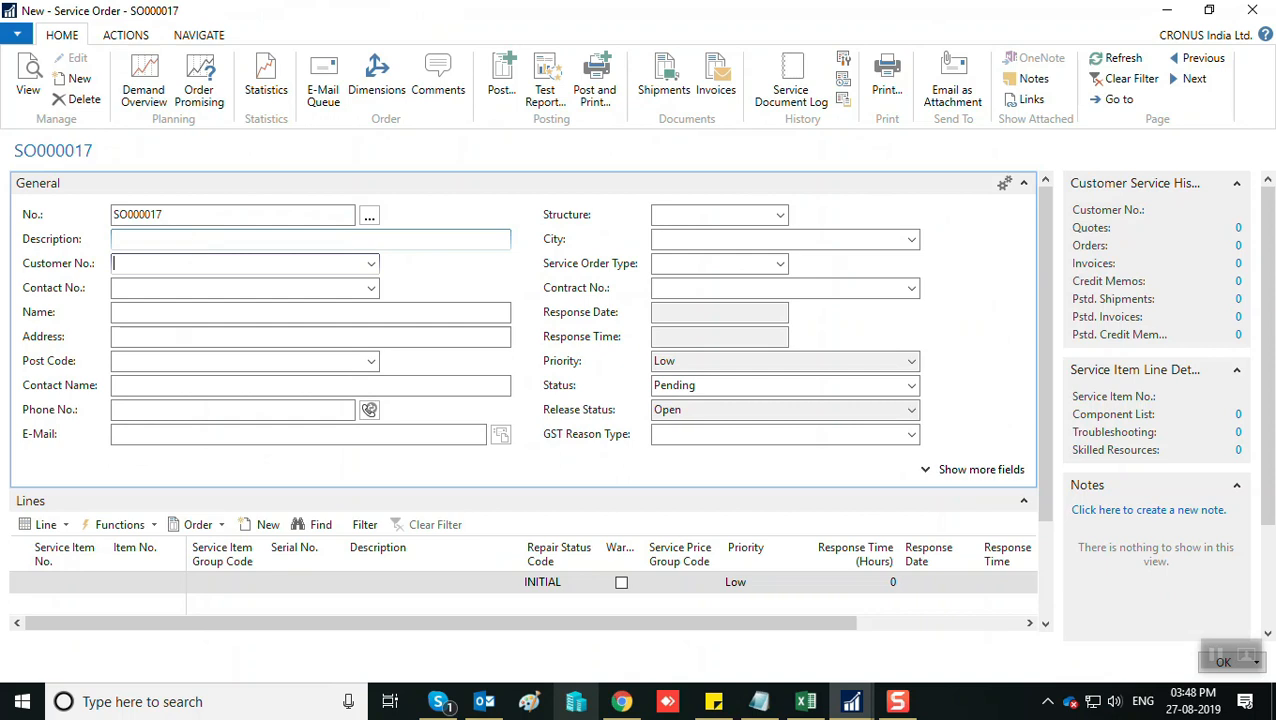
type("10000")
key("Tab")
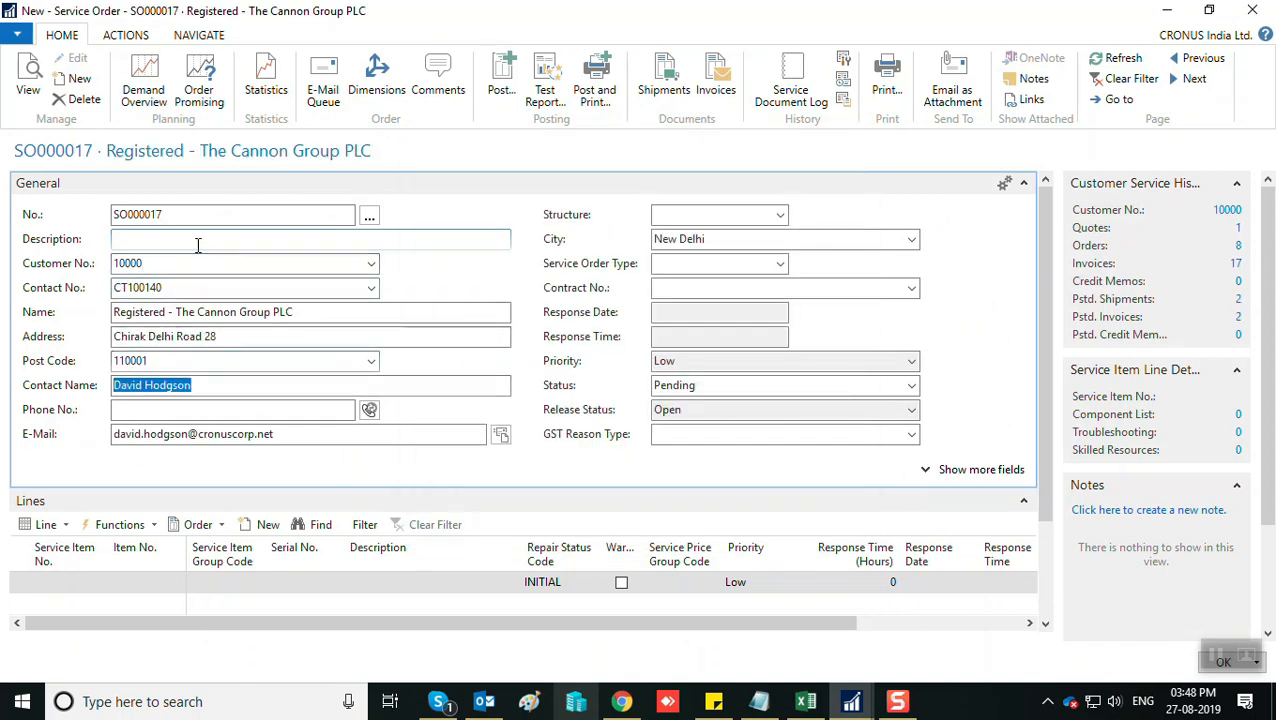
key("Escape")
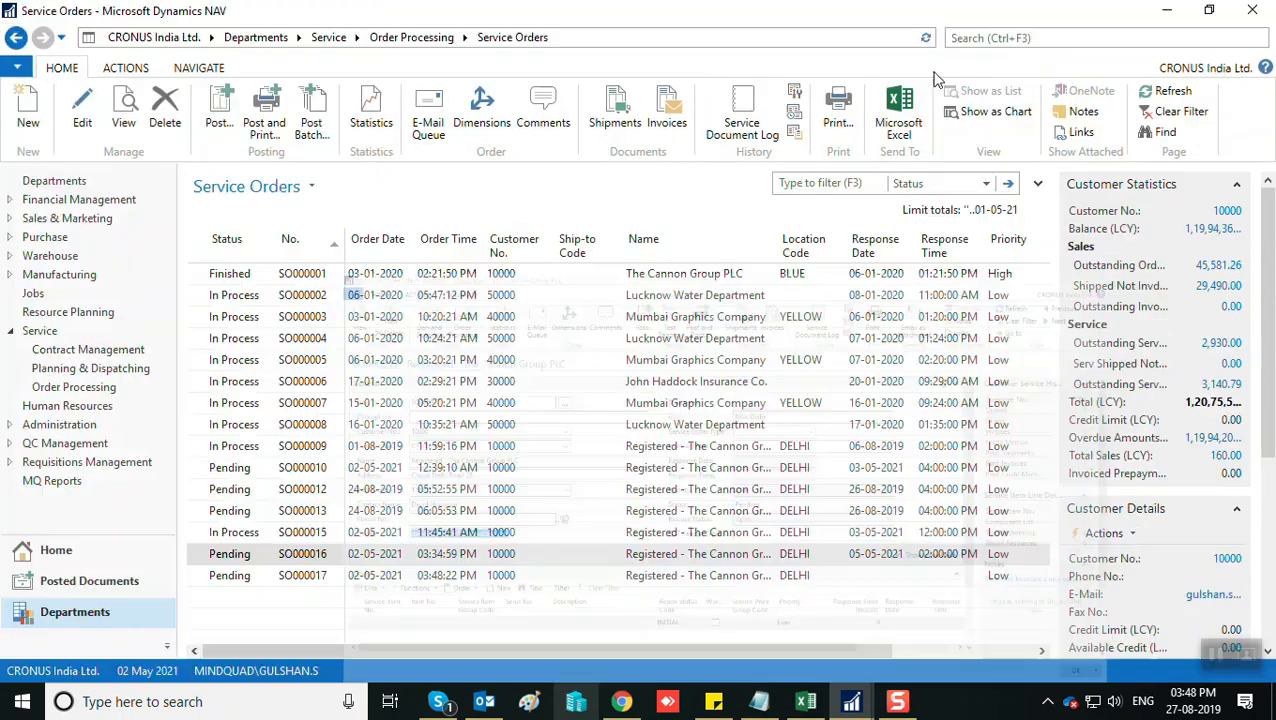
Set the work date to today's date, 27-08-2019.
left_click(17, 67)
left_click(66, 168)
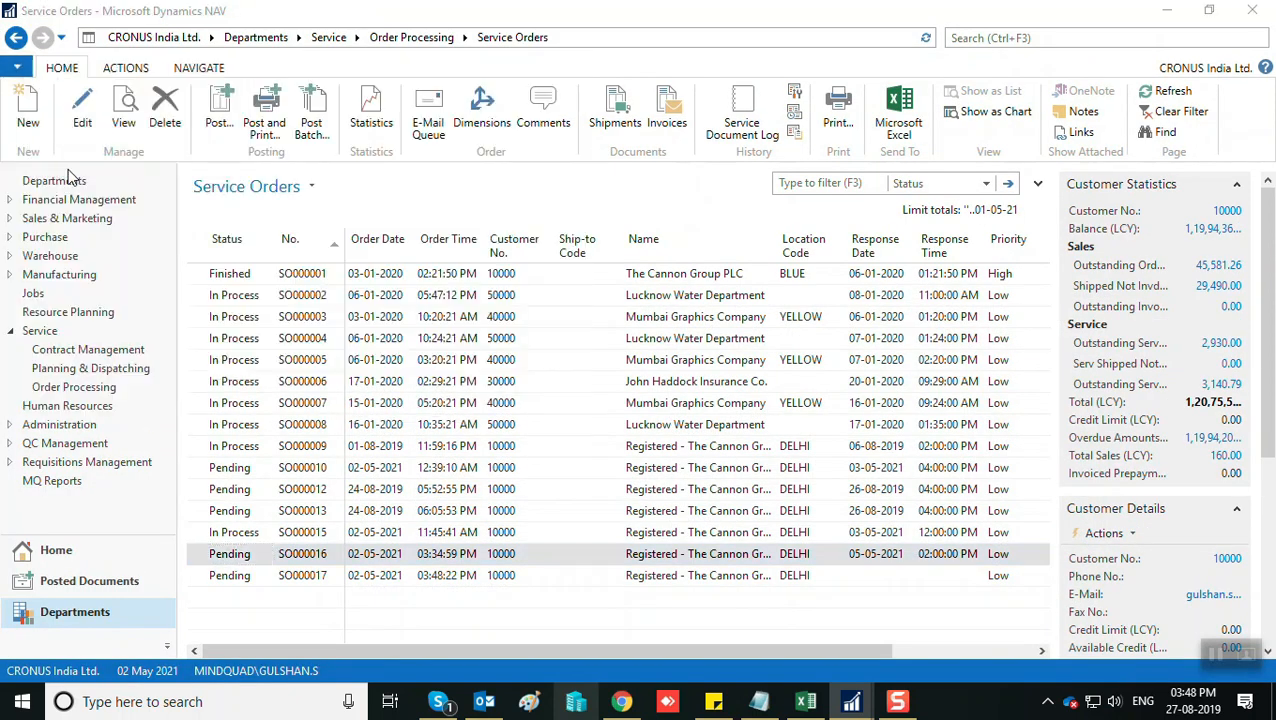
type("t")
key("Tab")
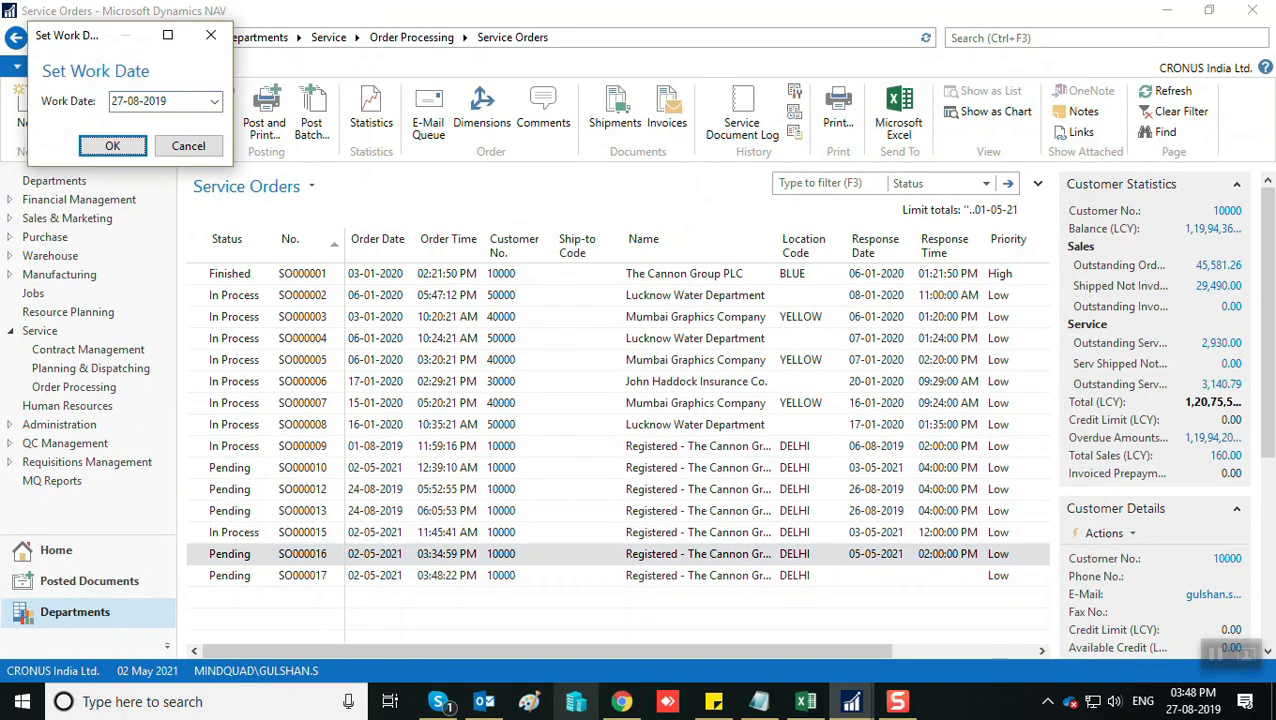
key("Return")
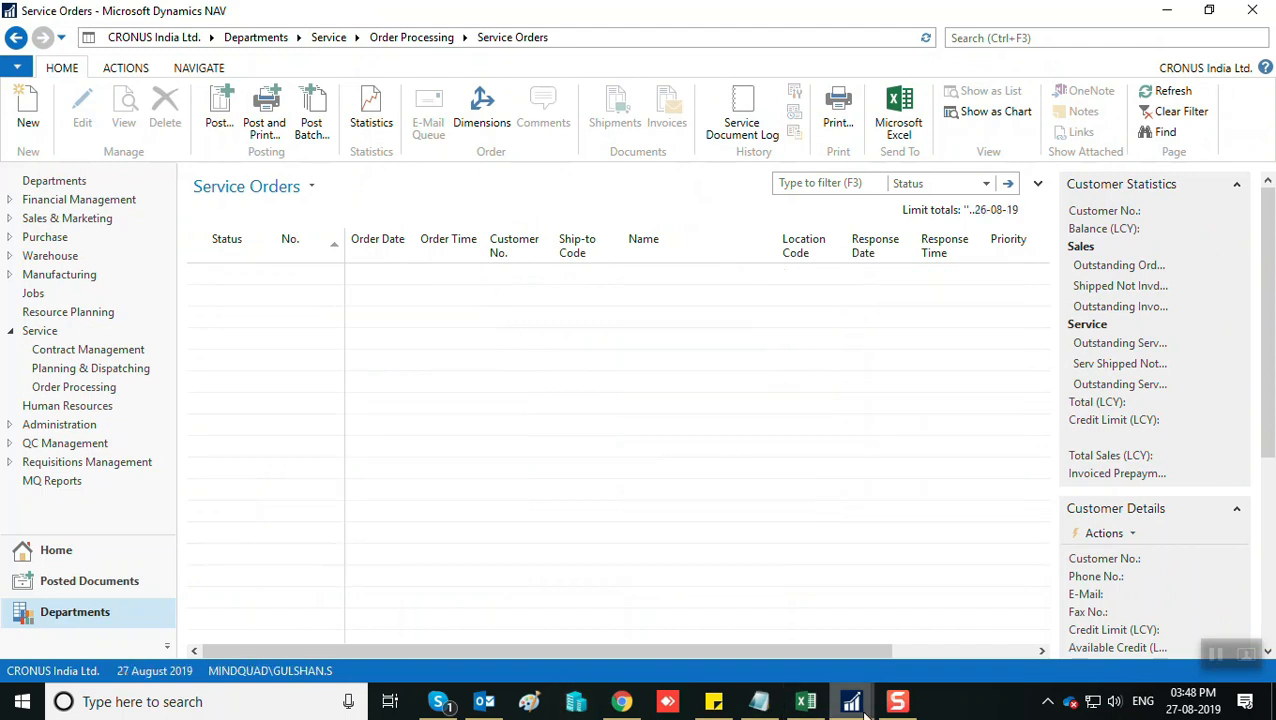
Close the still-open new Cannon Group order, reopen it from the Service Orders list to check it, and close it again.
left_click(910, 637)
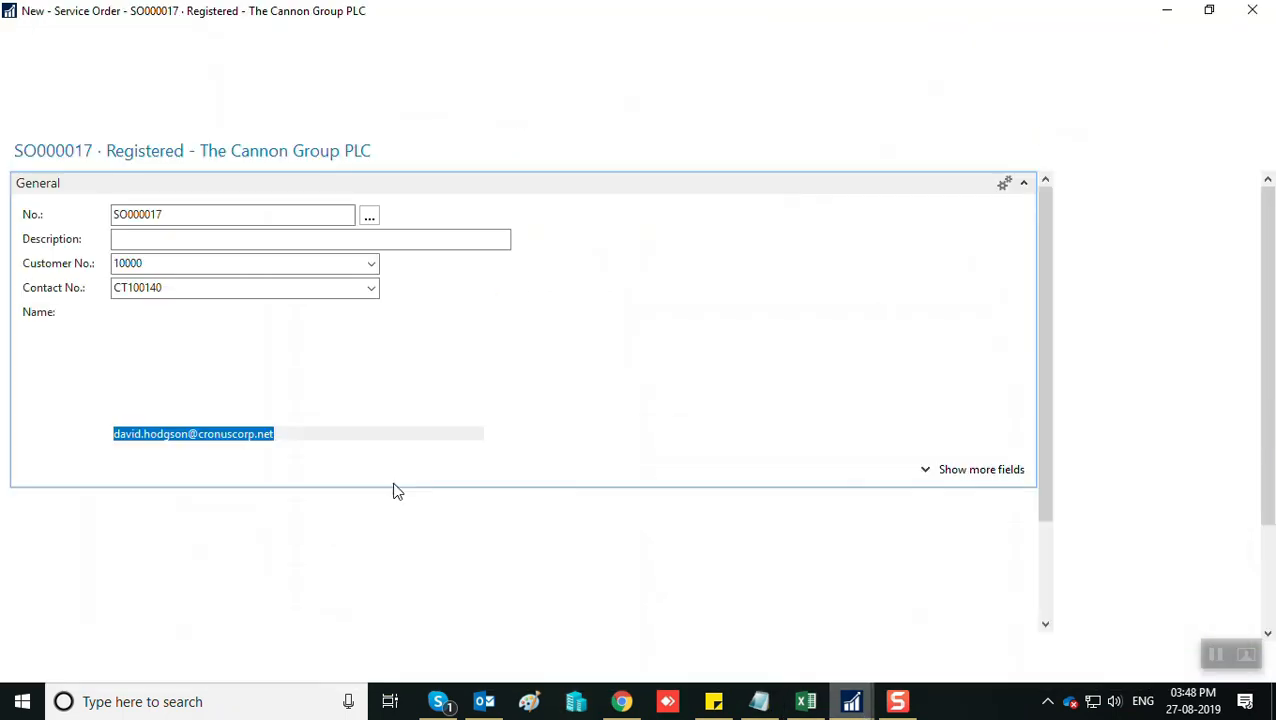
left_click(308, 437)
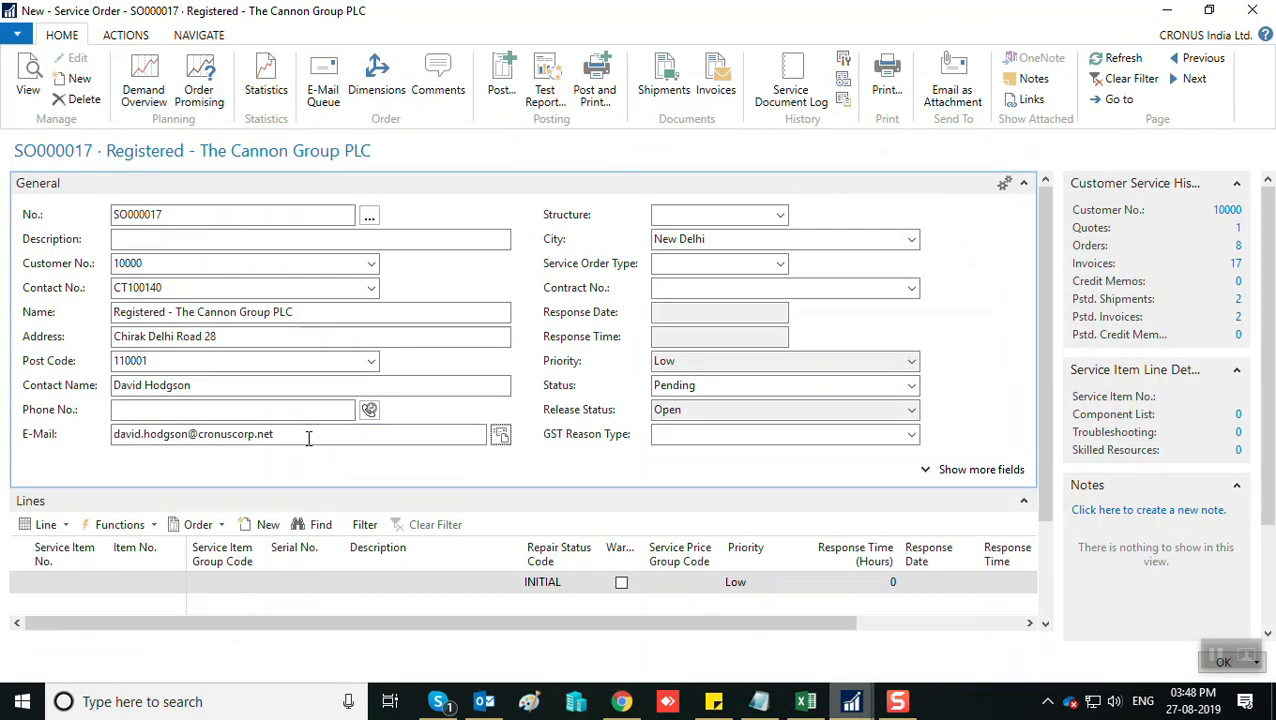
key("Escape")
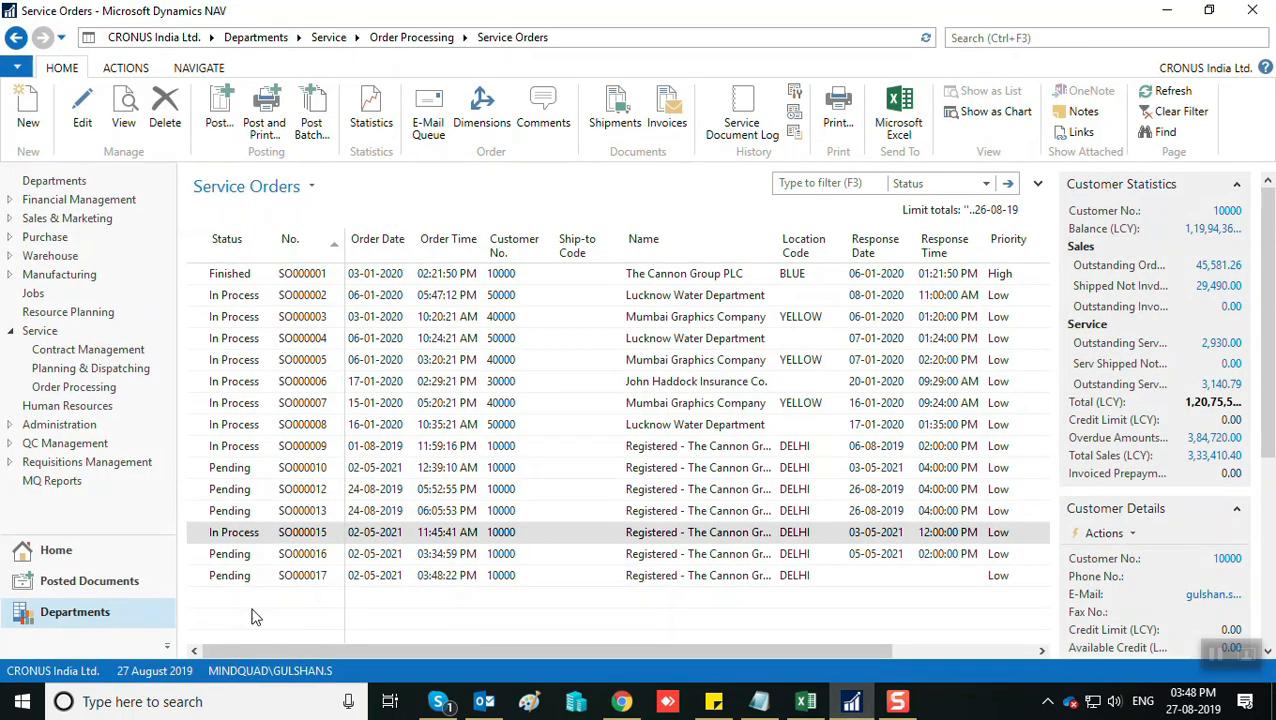
left_click(240, 578)
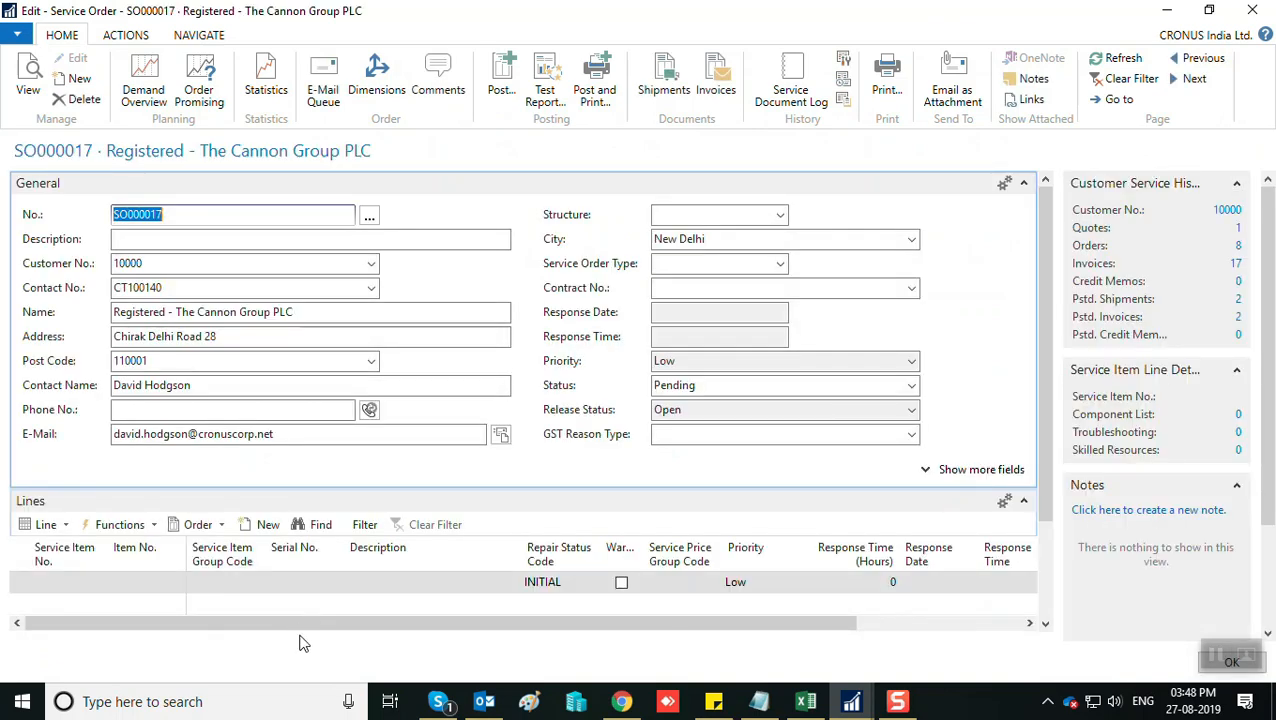
key("Escape")
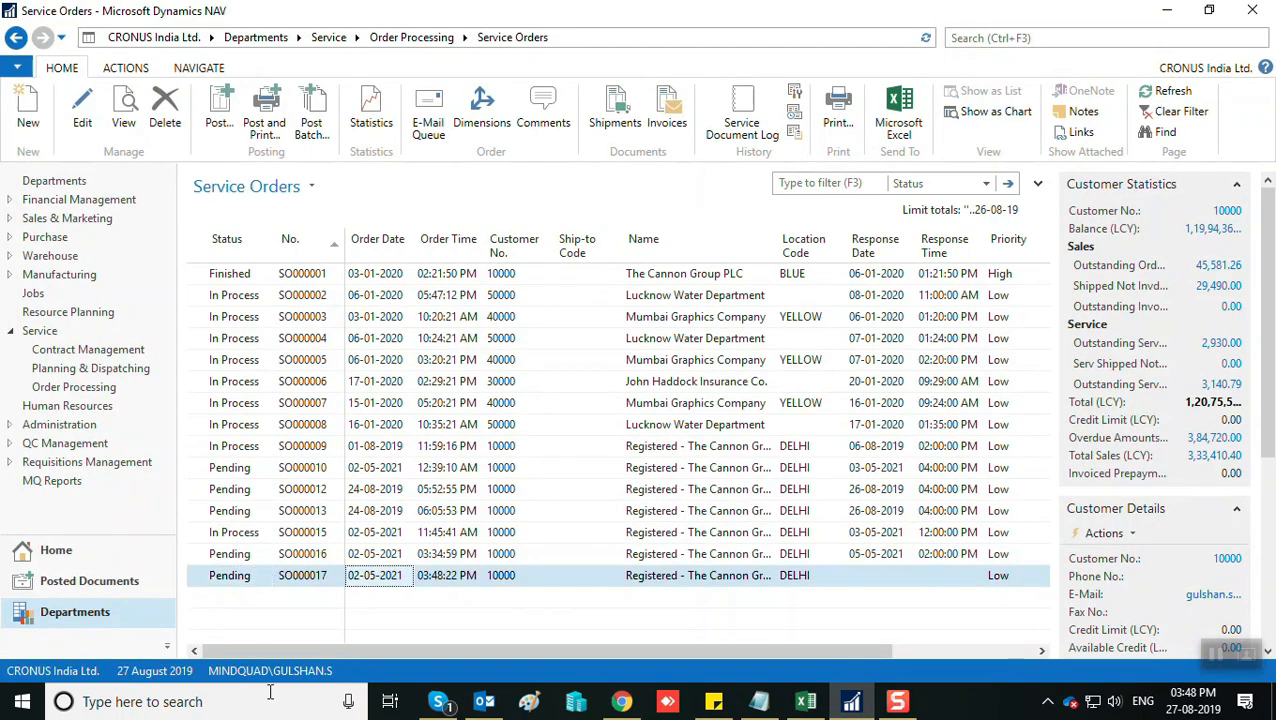
Start another service order, enter The Cannon Group PLC's customer number, and answer the credit limit check for the overdue balance.
left_click(31, 95)
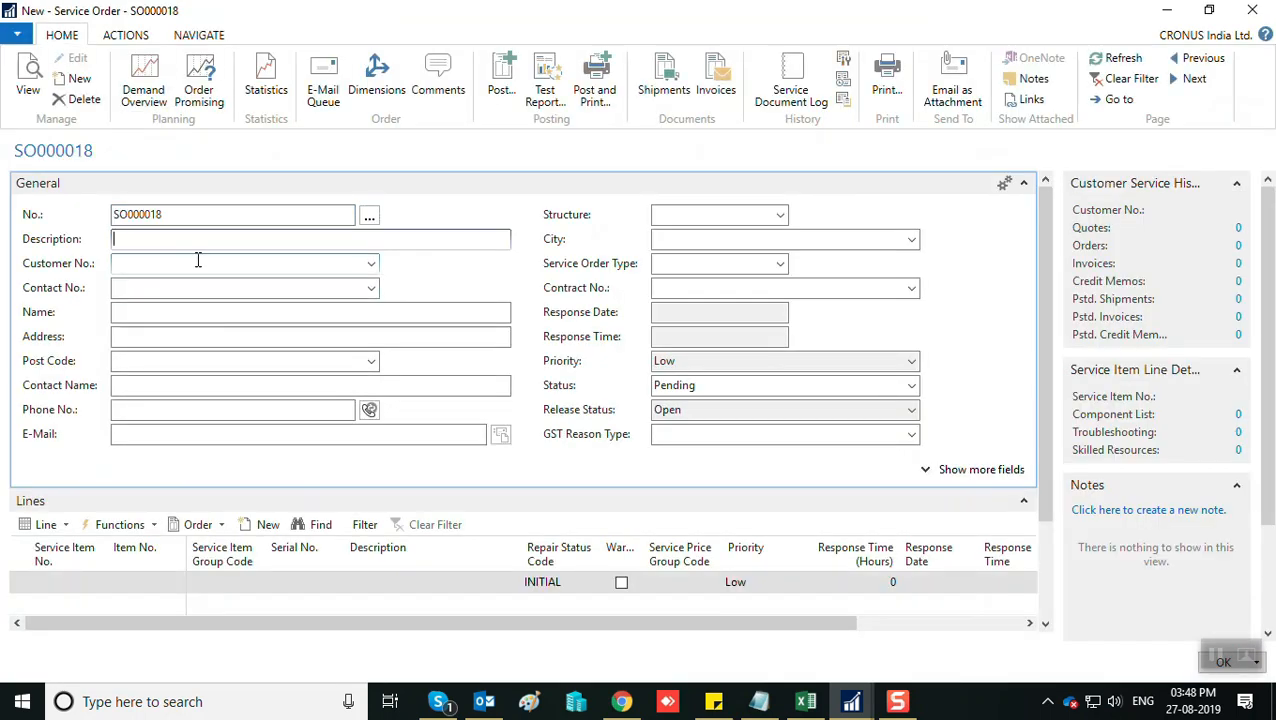
left_click(198, 260)
type("10000")
key("Tab")
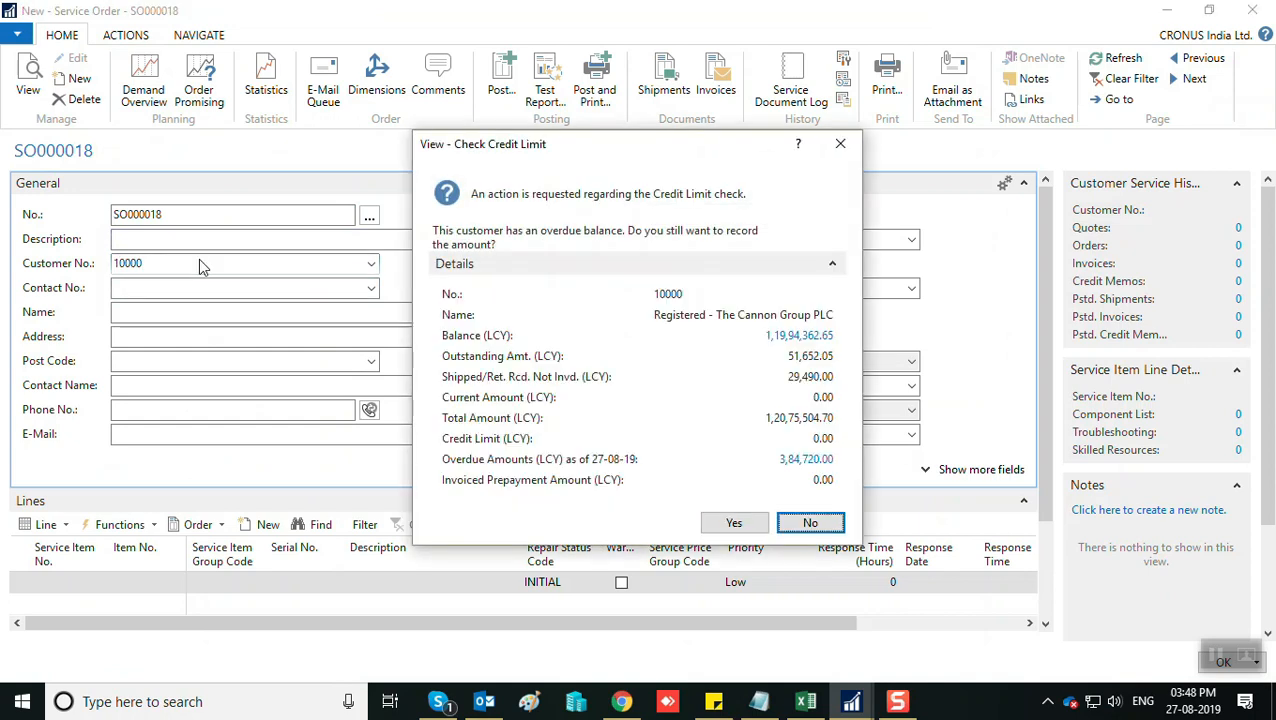
key("Return")
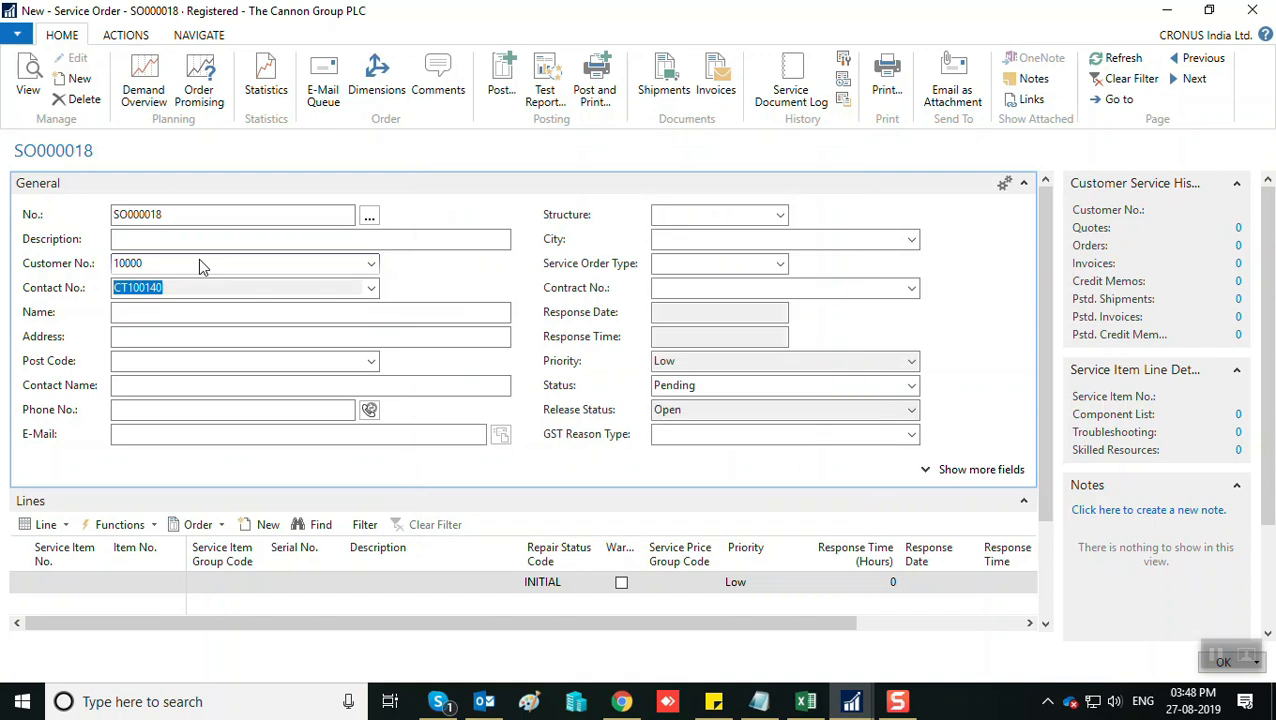
Go through the General fields of the new Cannon Group service order, from the contact details to GST reason type and contract number.
key("Tab")
key("Tab")
key("Tab")
key("Tab")
key("Tab")
key("Tab")
key("Tab")
key("Tab")
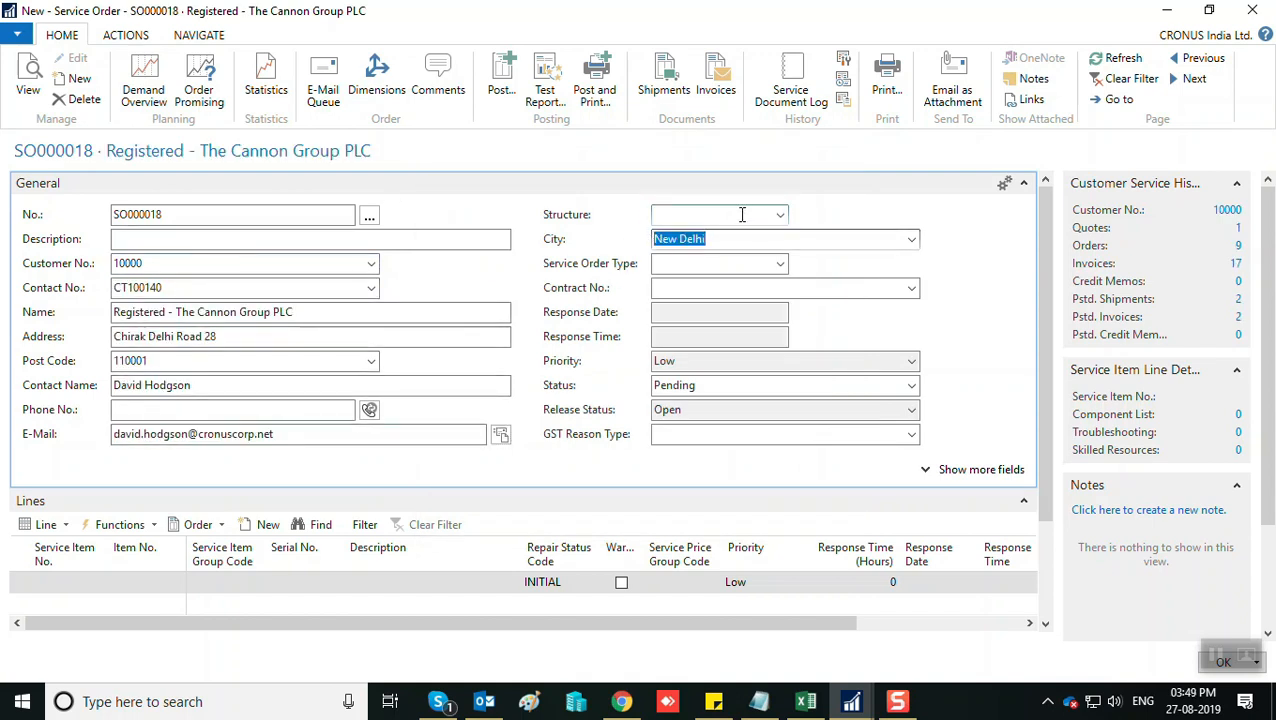
left_click(701, 435)
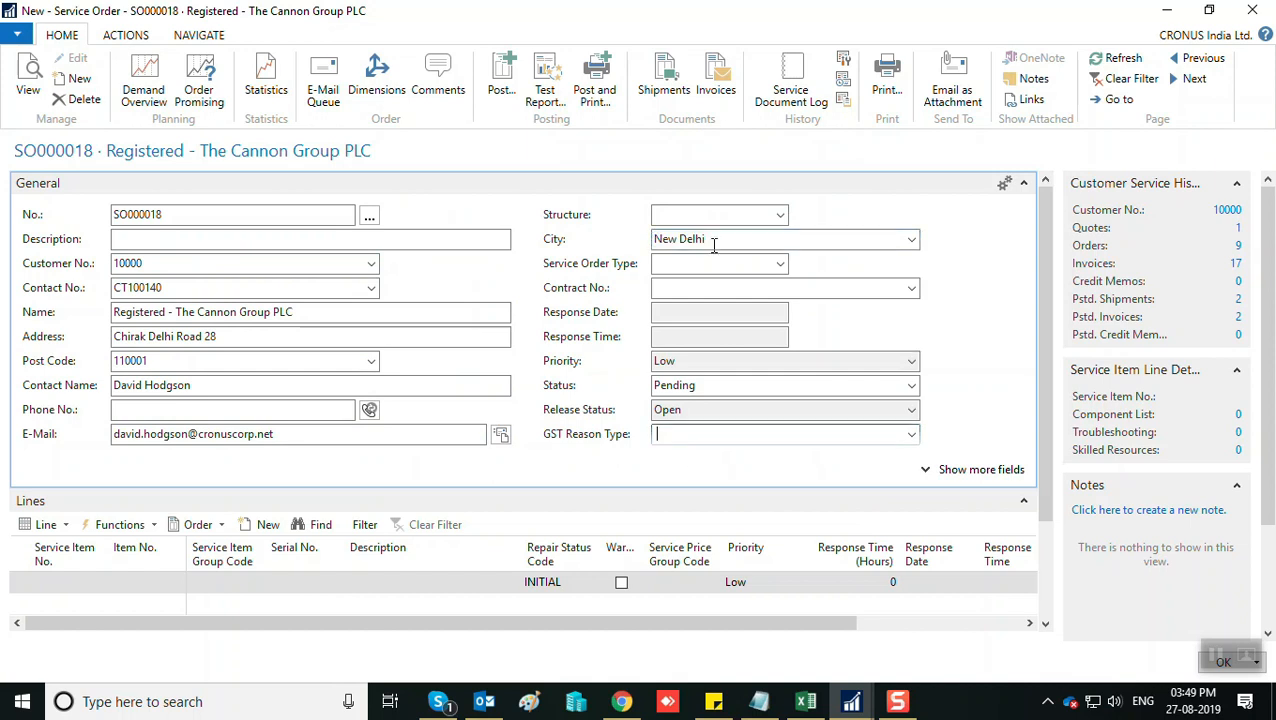
left_click(714, 287)
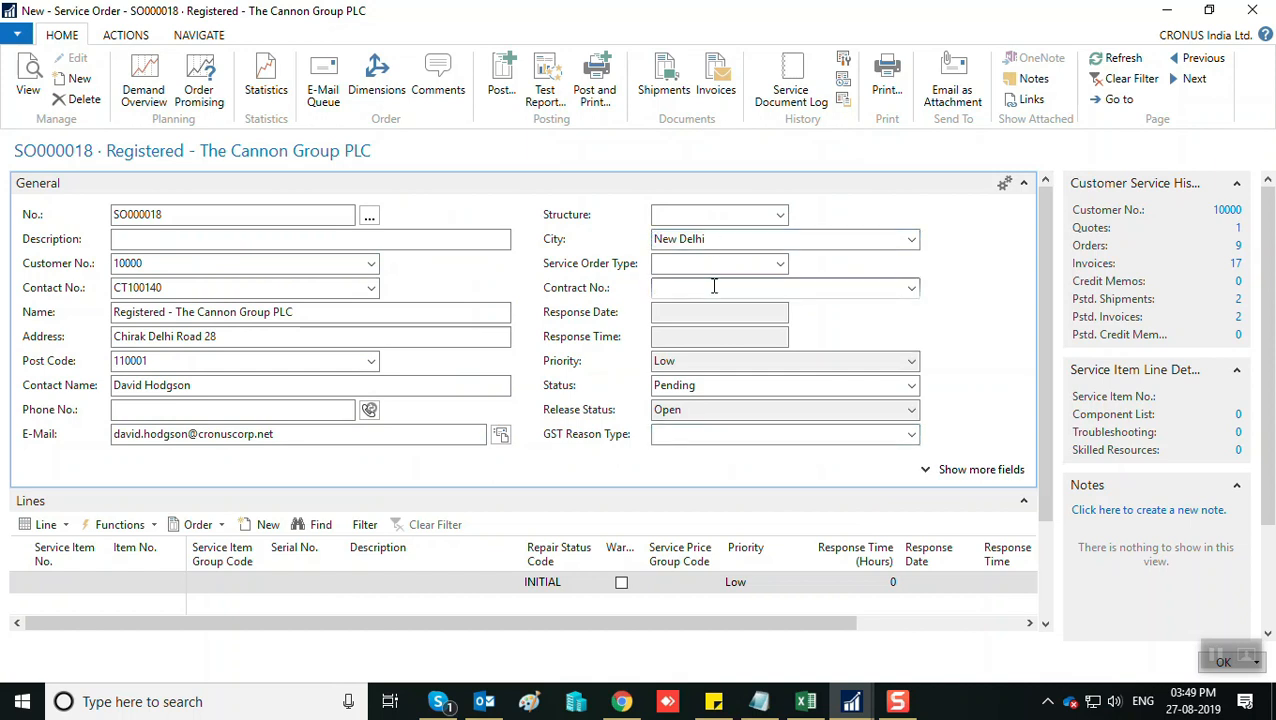
Look at the available Service Order Type codes without choosing one, and go through the order's remaining General fields.
left_click(780, 264)
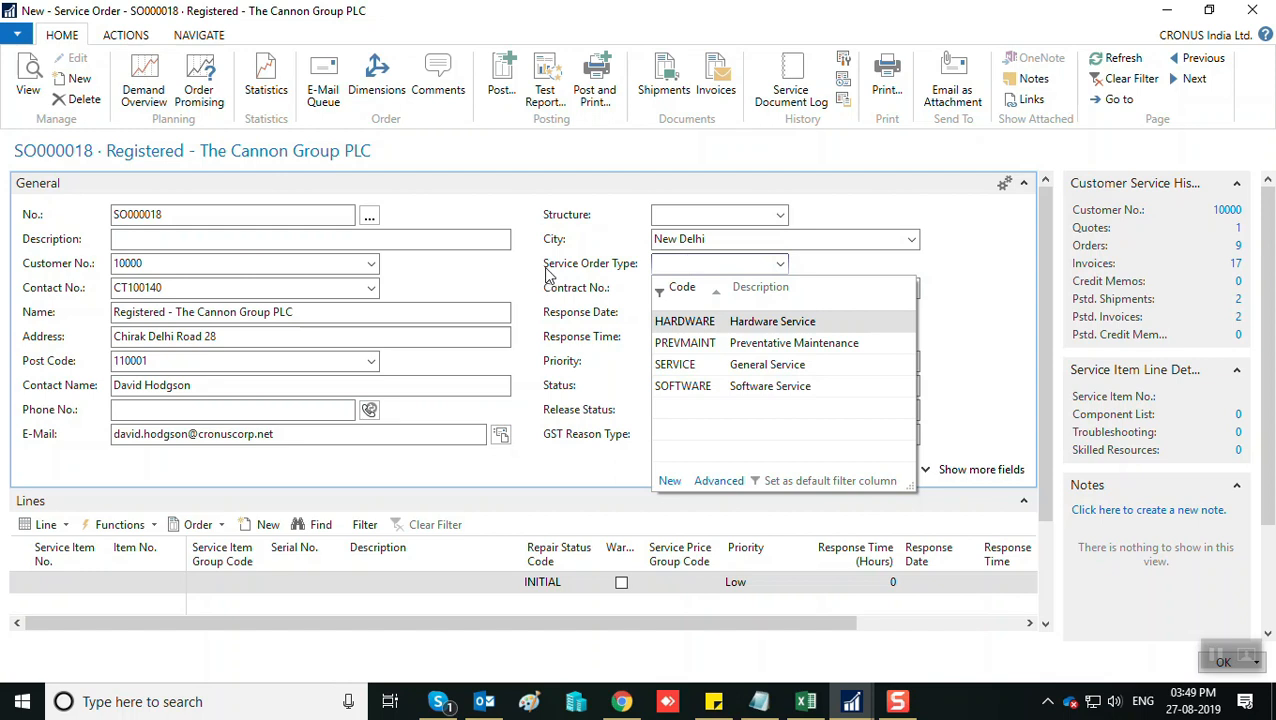
key("Tab")
key("Tab")
key("Tab")
key("Tab")
key("Tab")
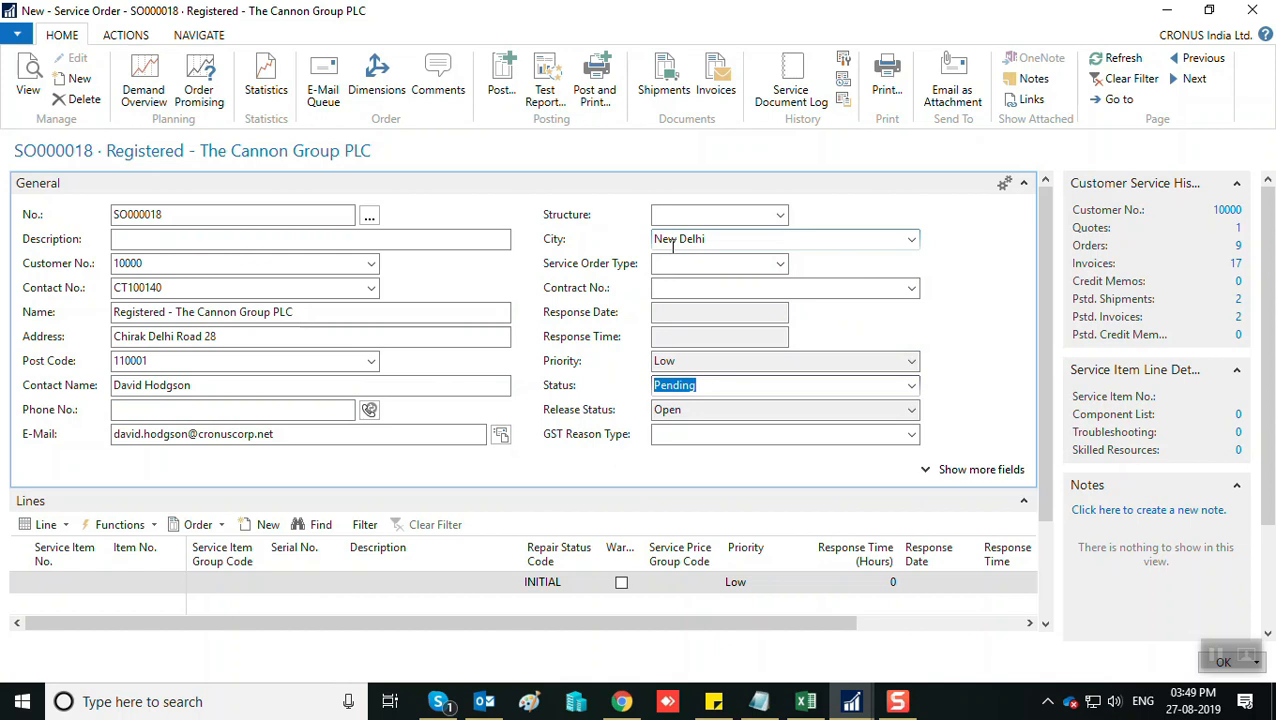
key("Tab")
key("Tab")
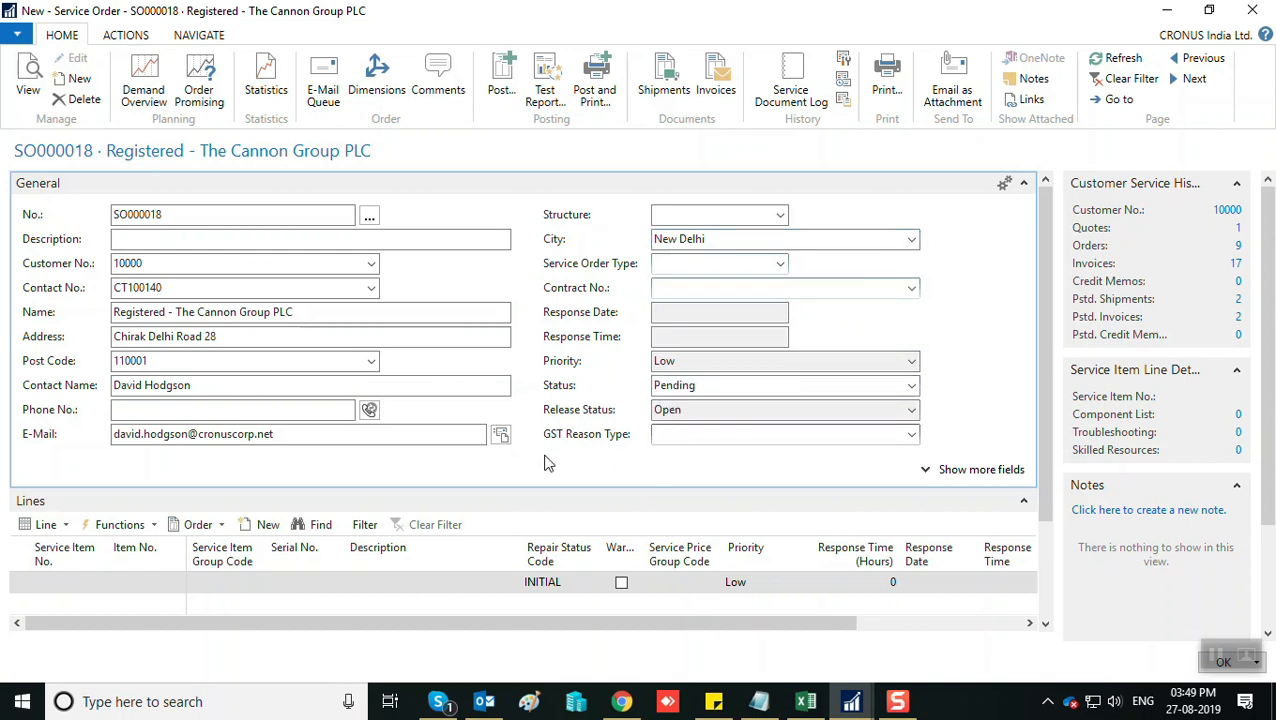
Add service item 48, Laptop ProBook 4540s - 24082019, to the first service order line from the customer's service item list.
left_click(66, 583)
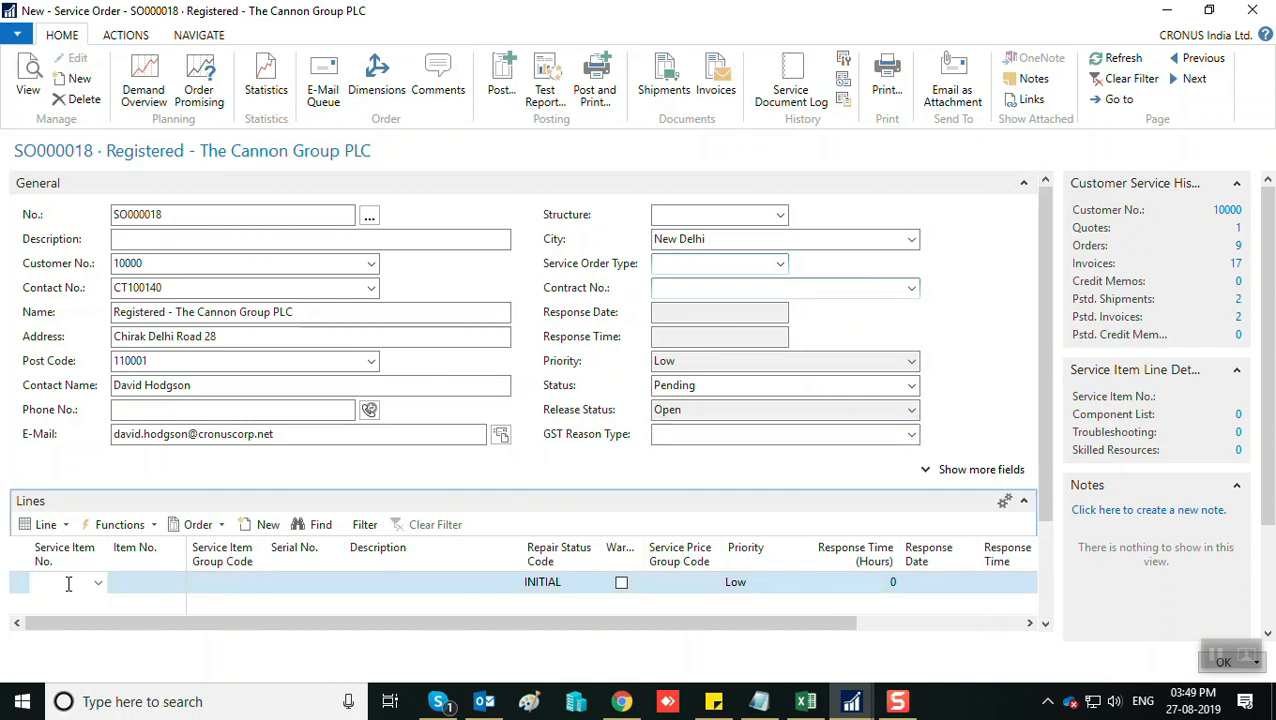
left_click(98, 582)
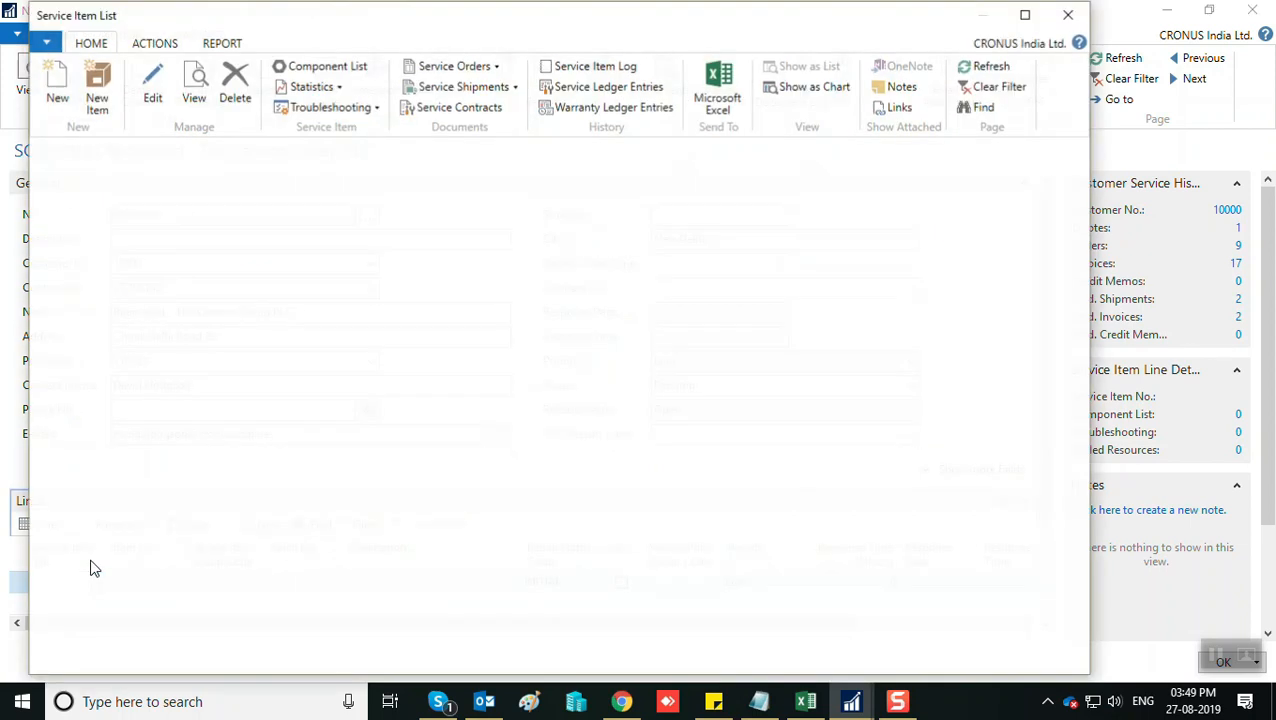
scroll(175, 540, "down", 1)
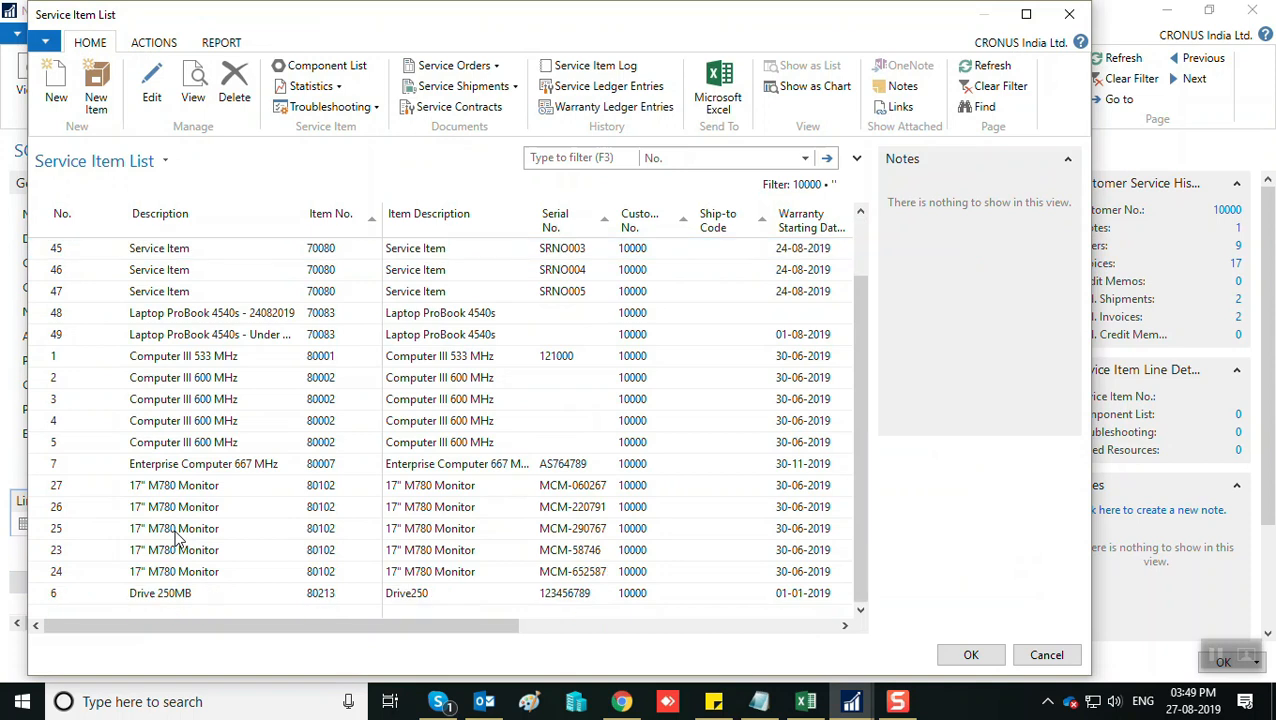
scroll(180, 530, "up", 1)
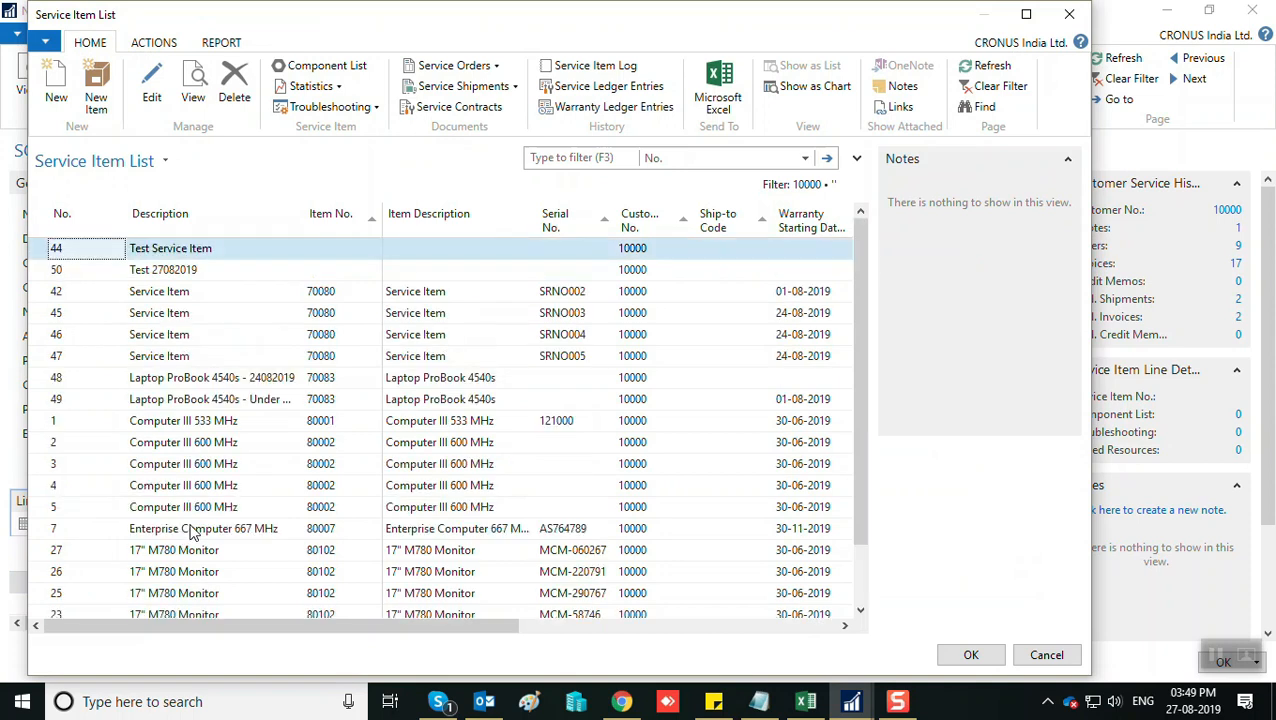
left_click(195, 386)
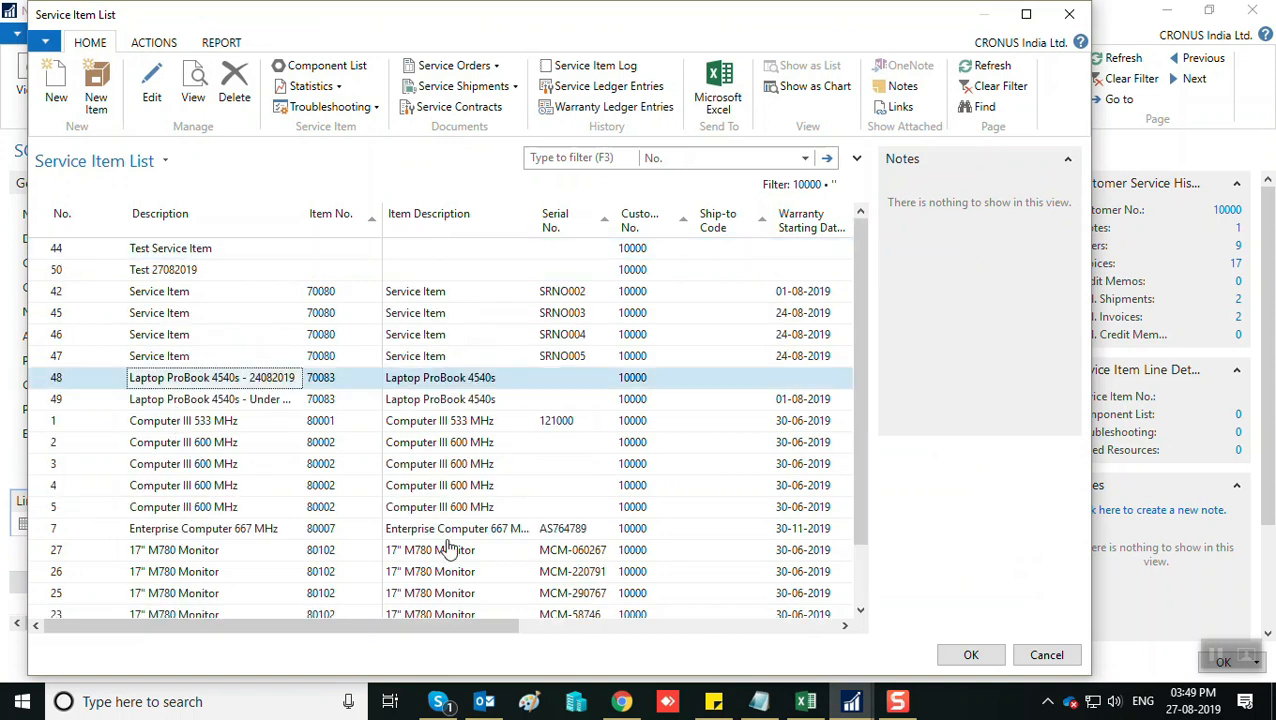
left_click(968, 653)
Go through the laptop line's fields up to the response time in hours, response date and response time.
key("Tab")
key("Tab")
key("Tab")
key("Tab")
key("Tab")
key("Tab")
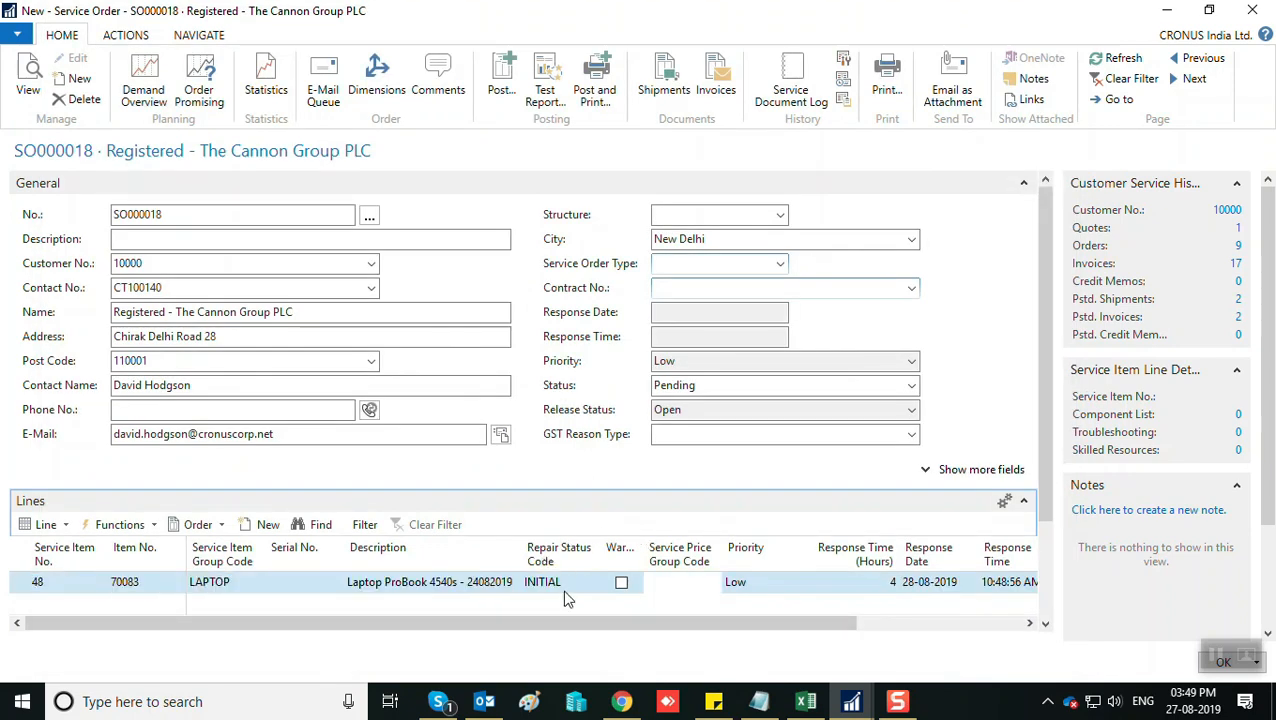
key("Tab")
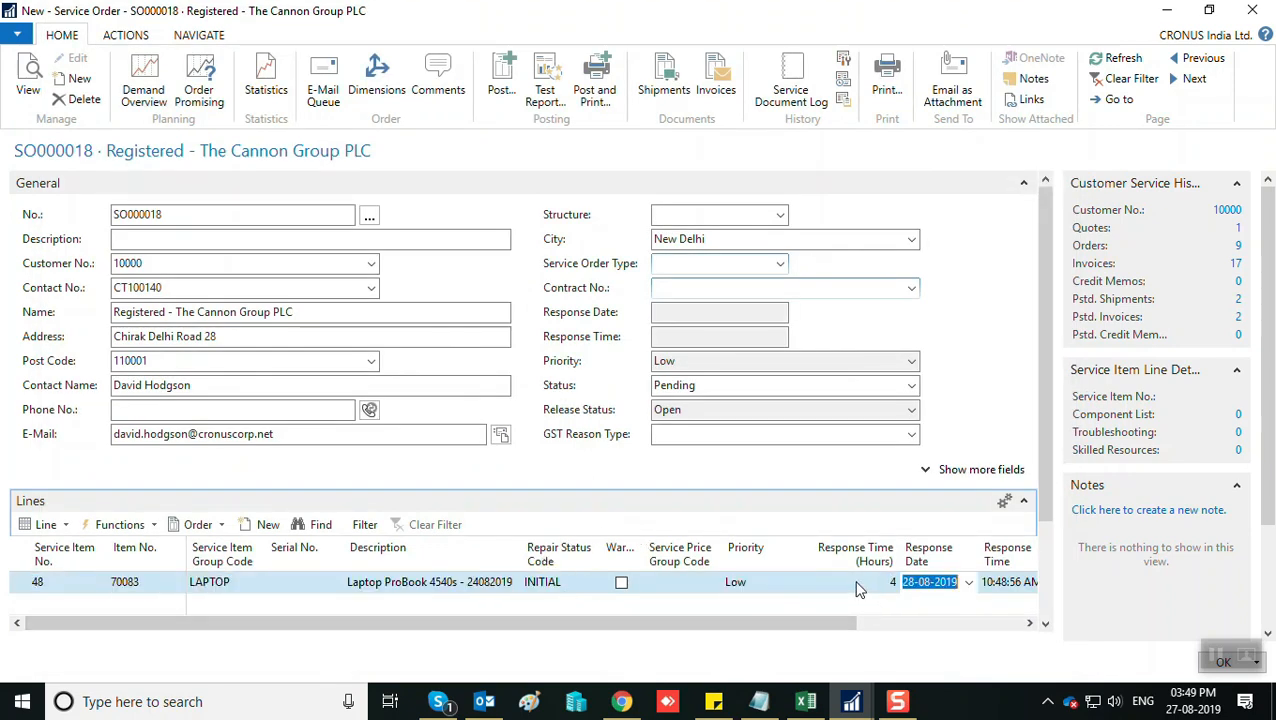
key("Tab")
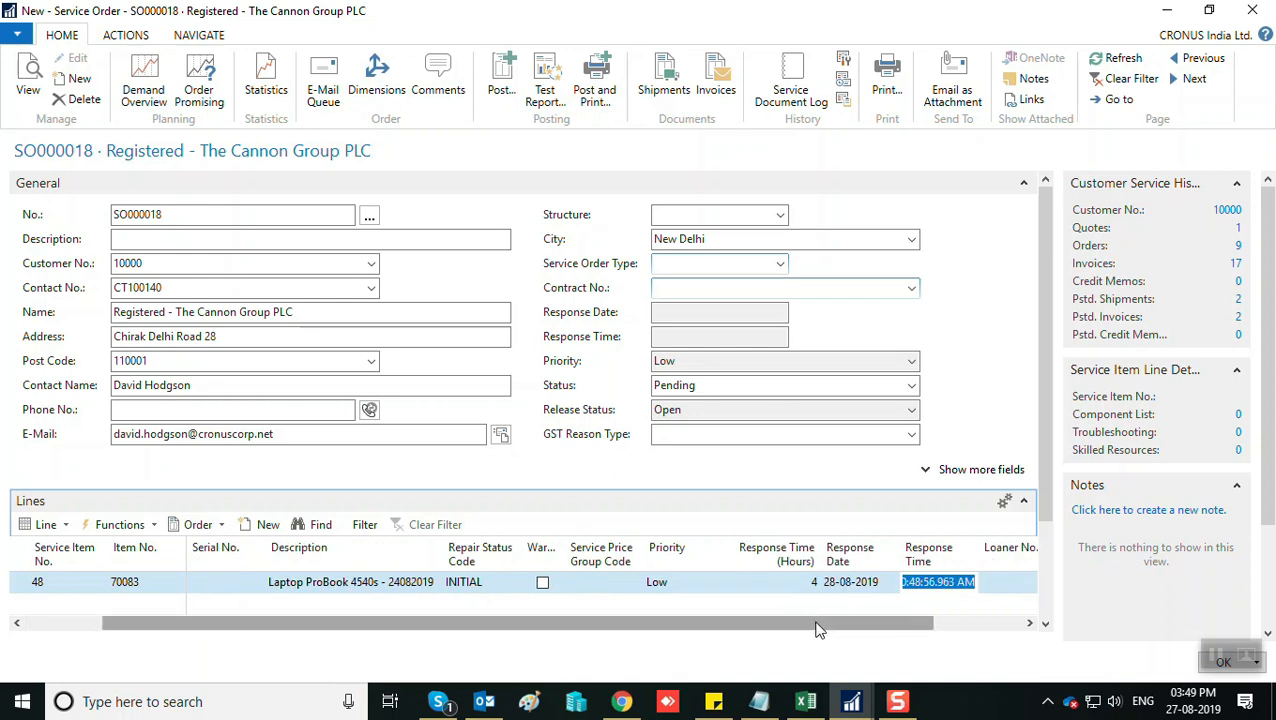
Recheck the response date and time on the laptop line, continue to its loaner number, and return to the first columns.
left_click_drag(817, 629, 828, 627)
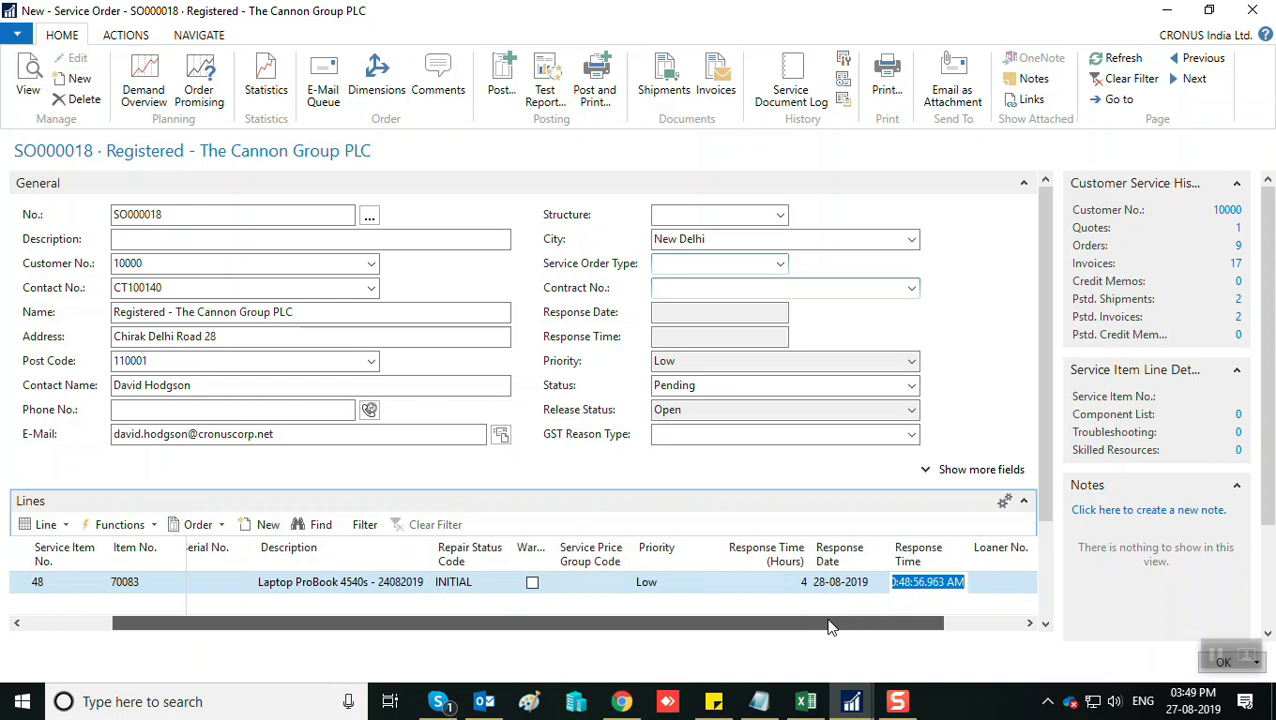
left_click(896, 584)
key("shift+Tab")
key("Tab")
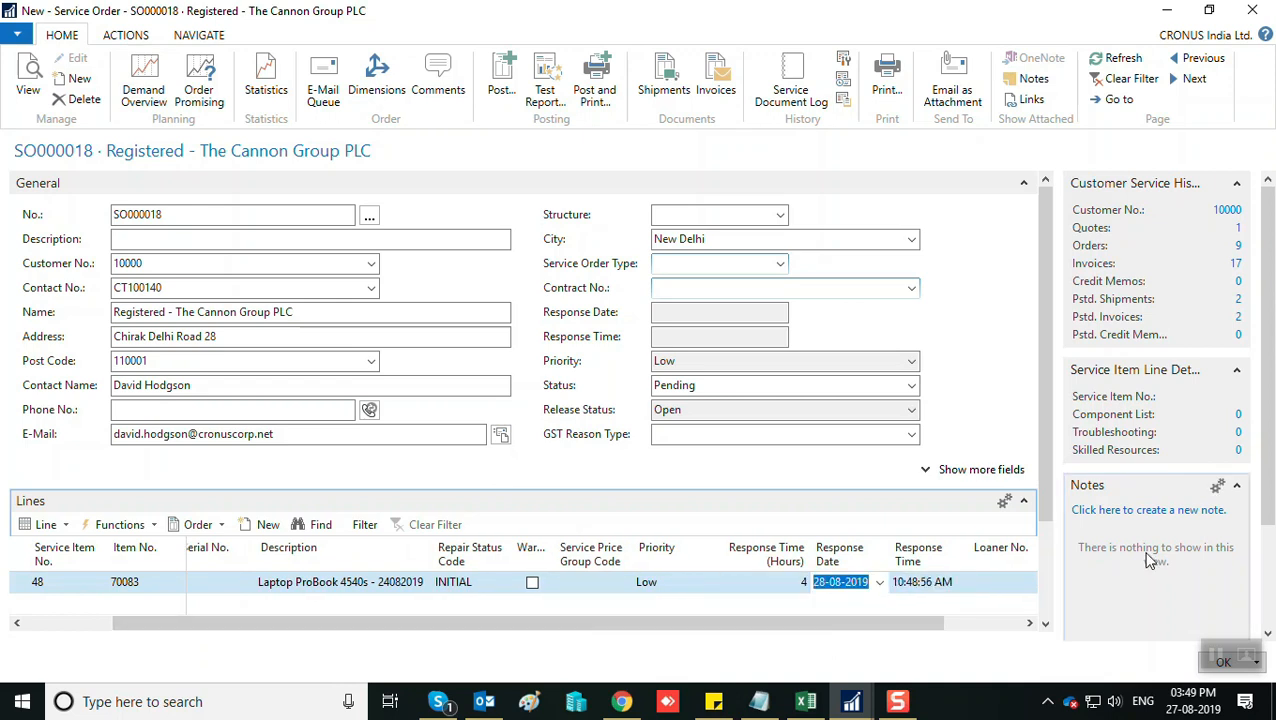
key("Tab")
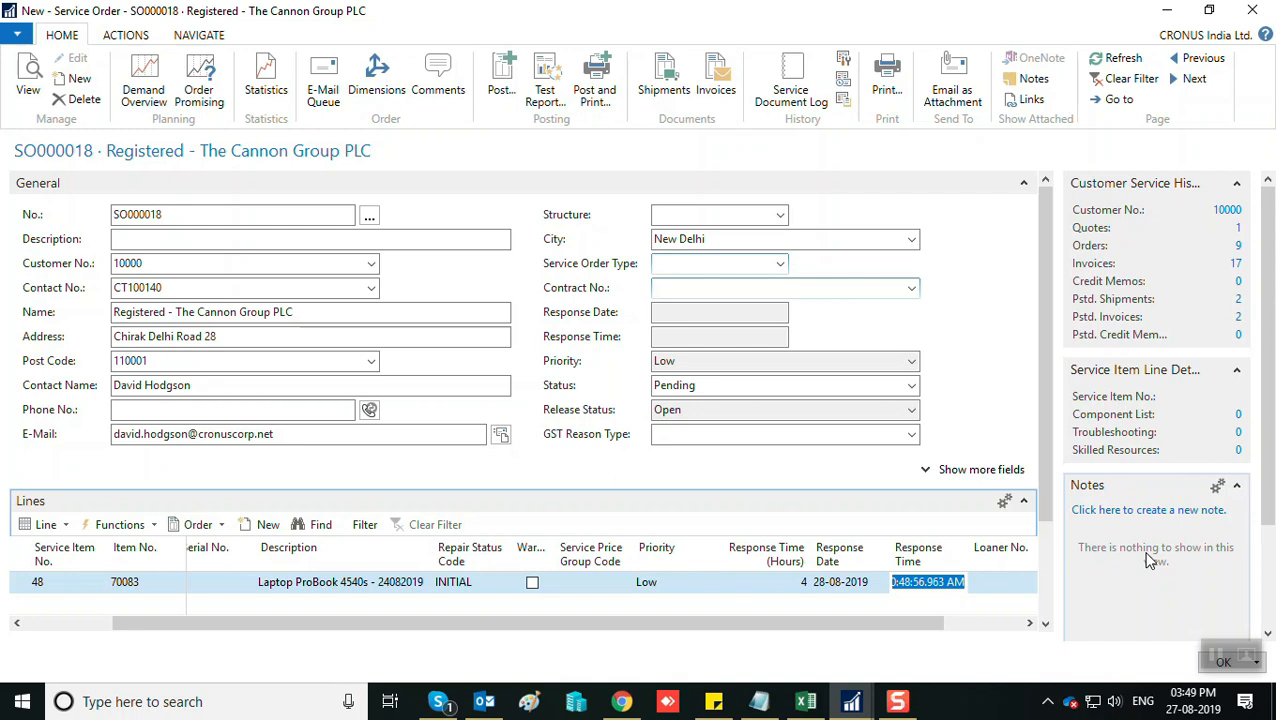
key("Tab")
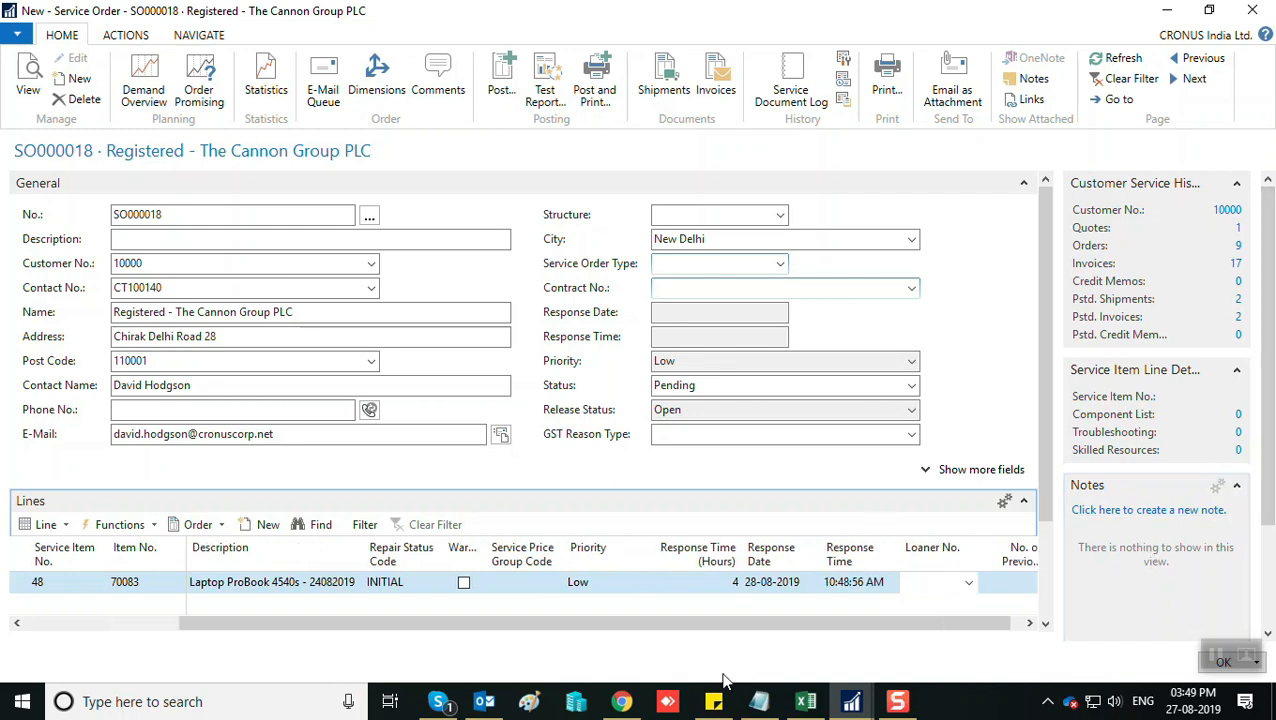
left_click_drag(530, 623, 225, 628)
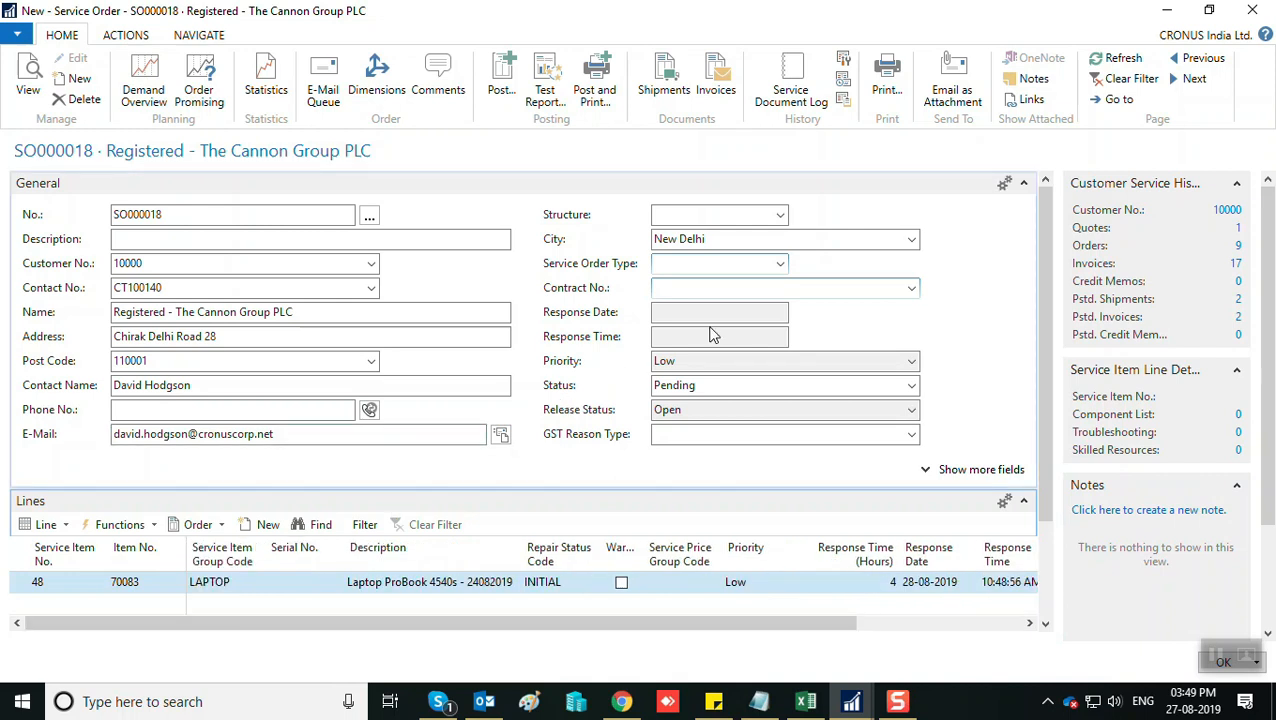
Check the order header's response date and time, and collapse the General and Lines sections to view the remaining section headings.
left_click_drag(1041, 214, 1037, 315)
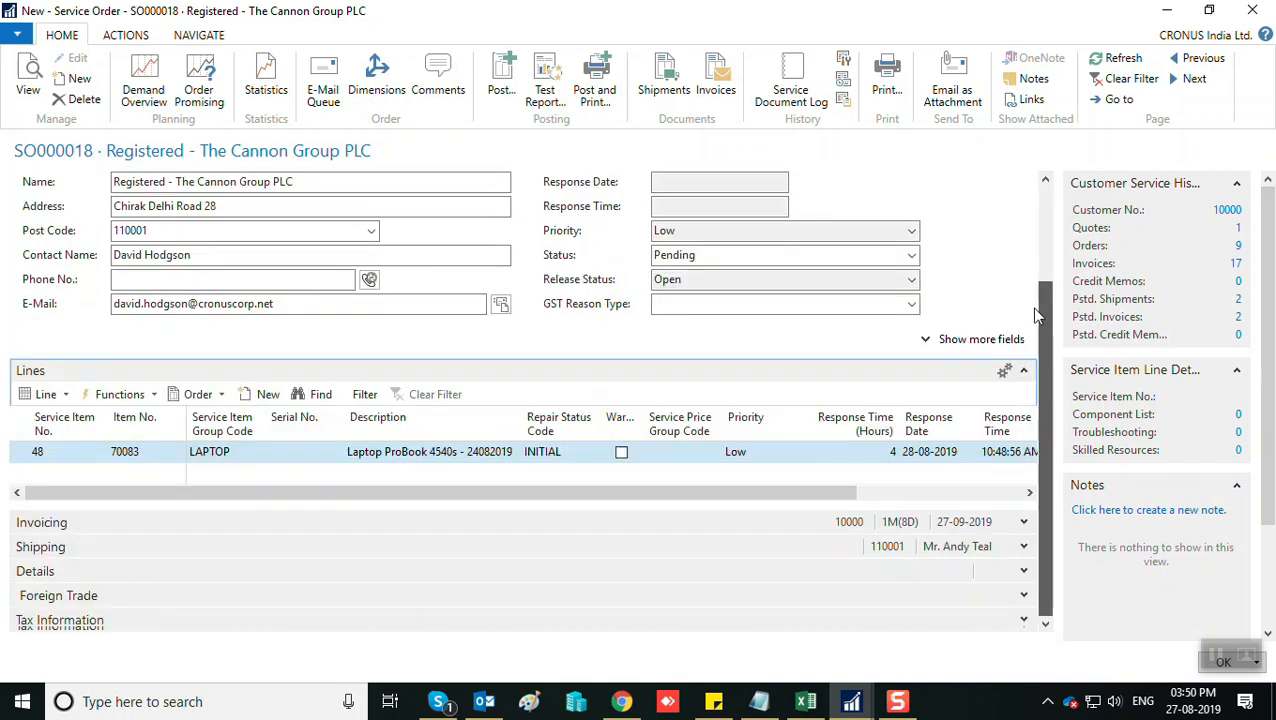
left_click(1042, 200)
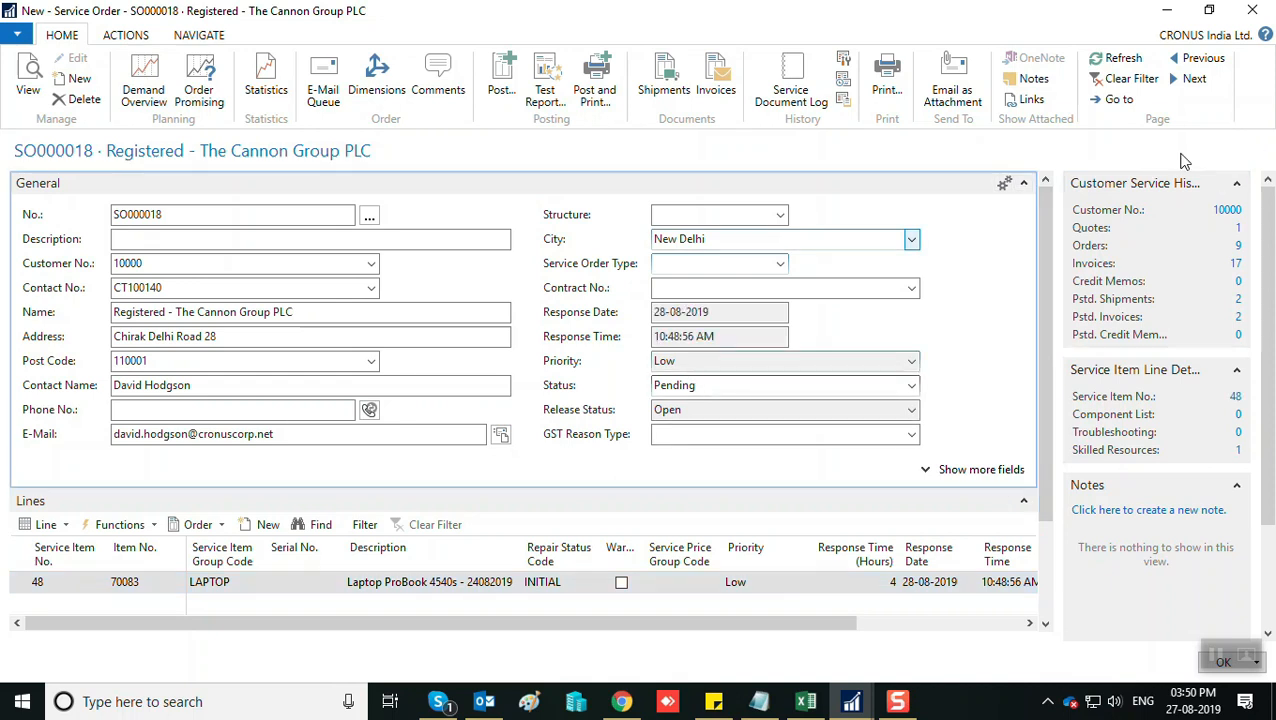
left_click(1023, 183)
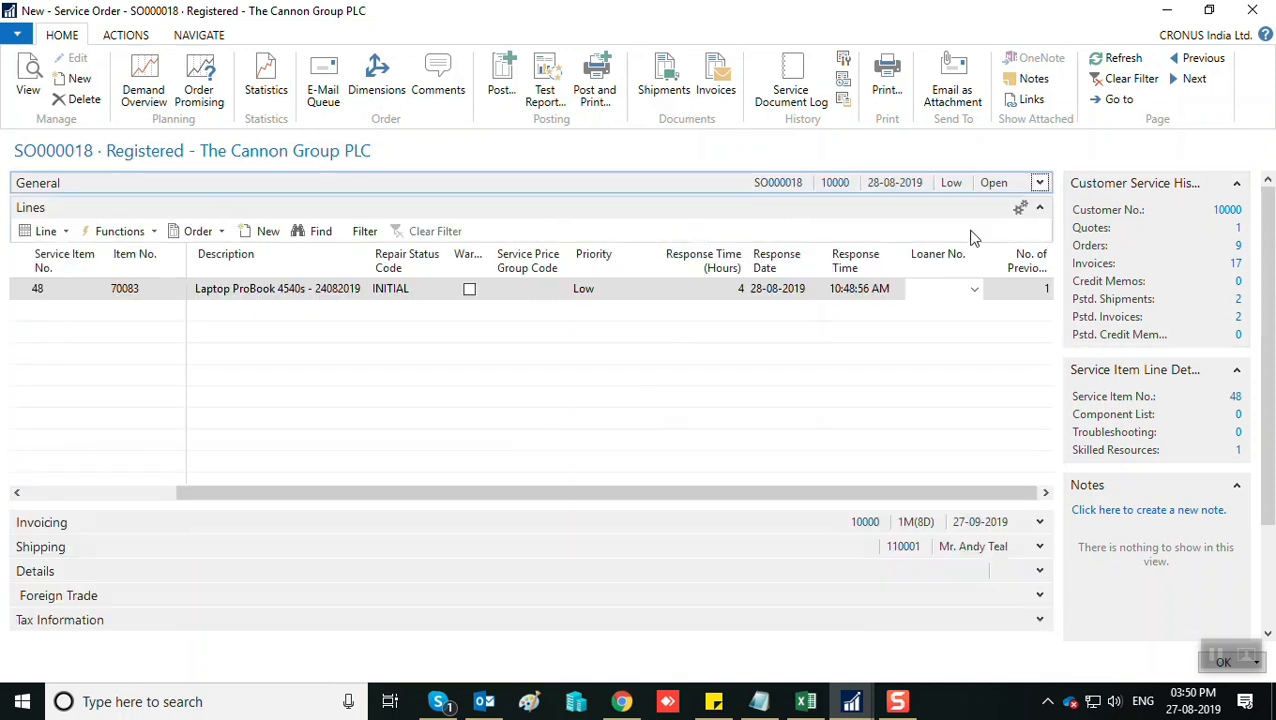
left_click(1040, 208)
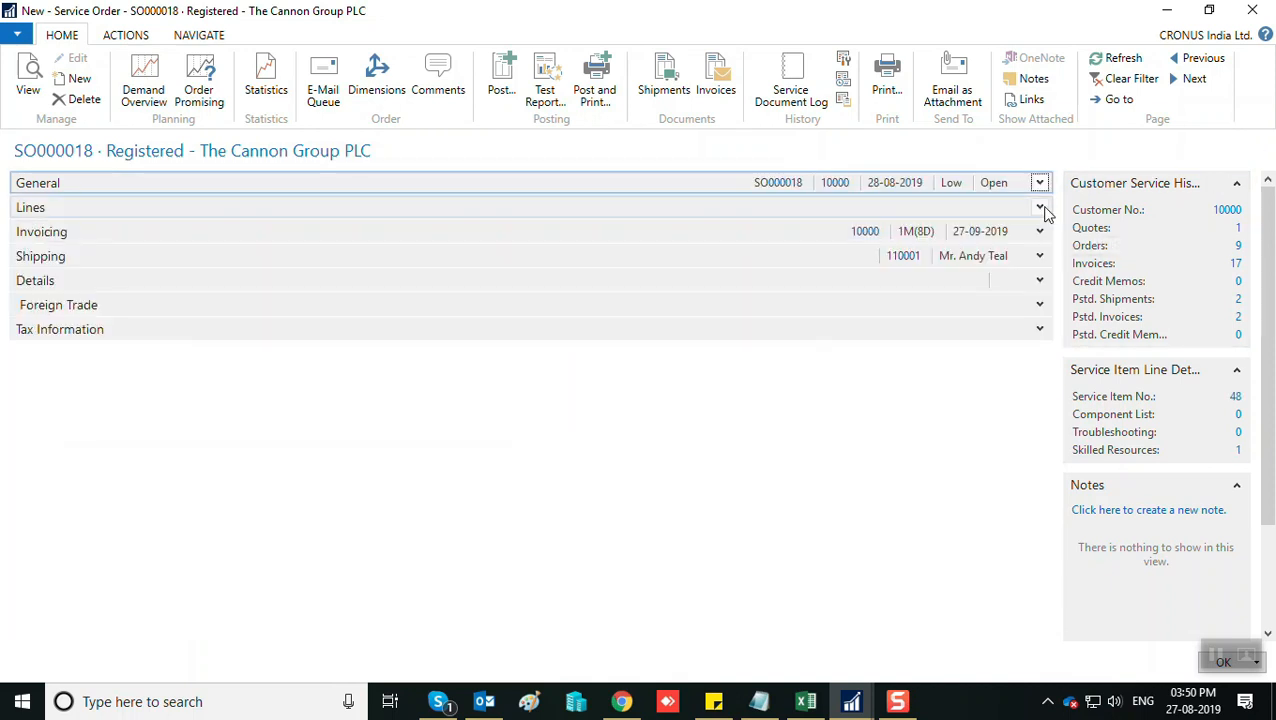
left_click(272, 234)
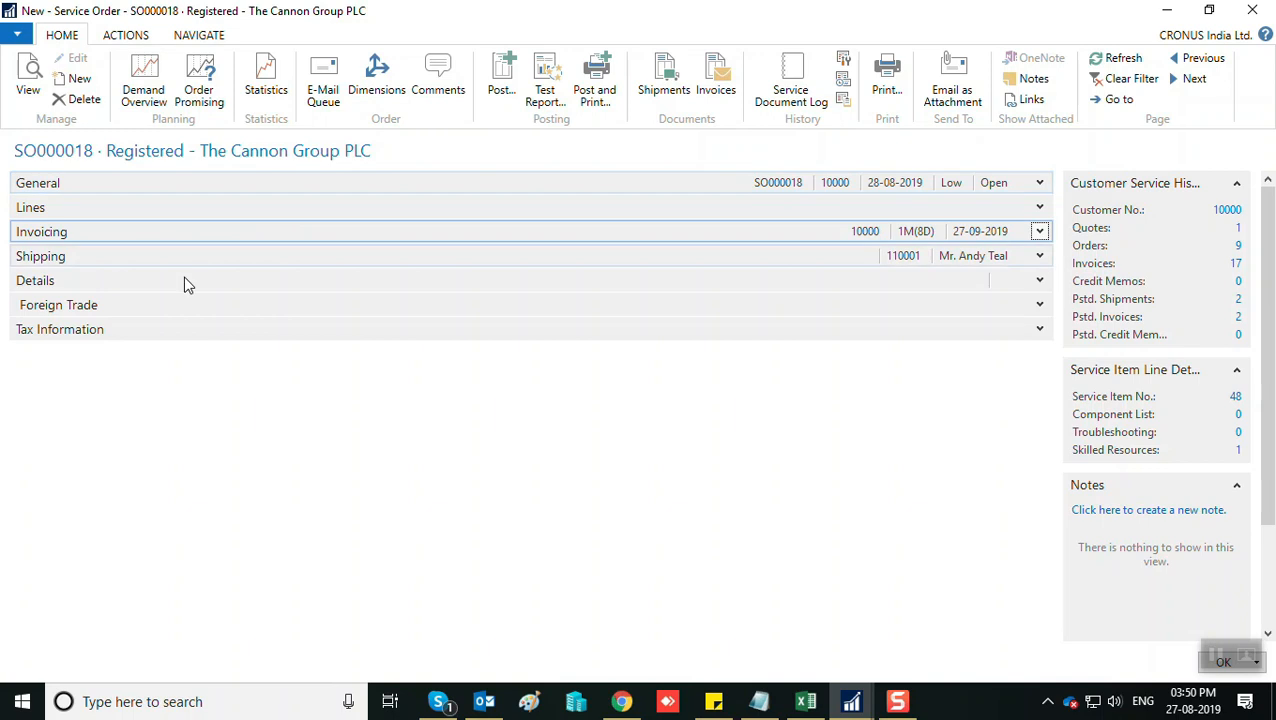
Expand the order's Details section and view the Warning Status options, leaving the field blank.
left_click(170, 285)
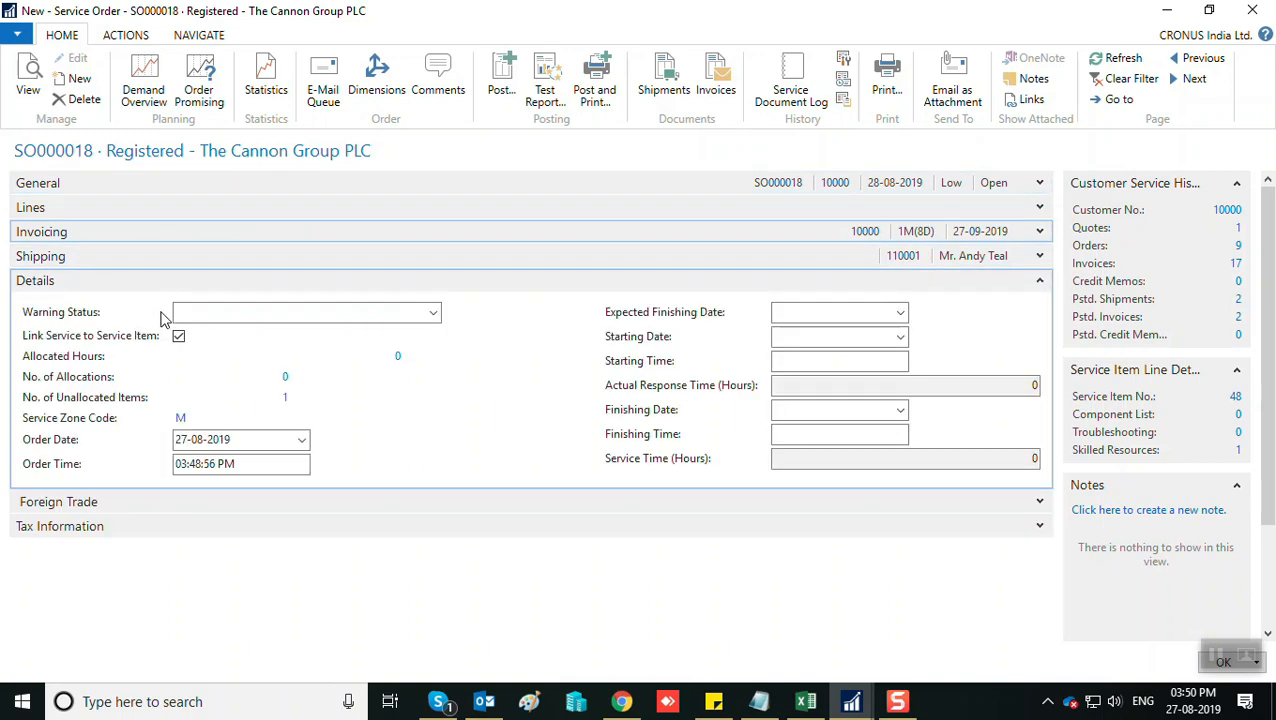
left_click(245, 313)
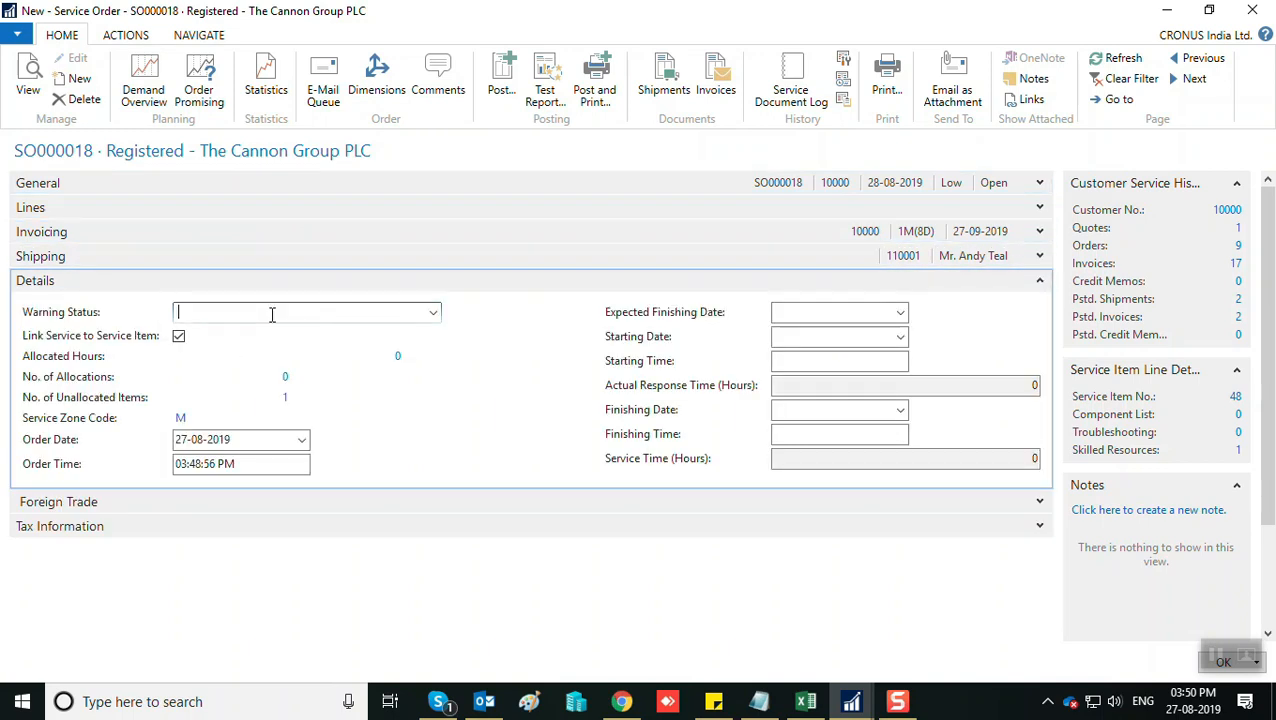
left_click(432, 314)
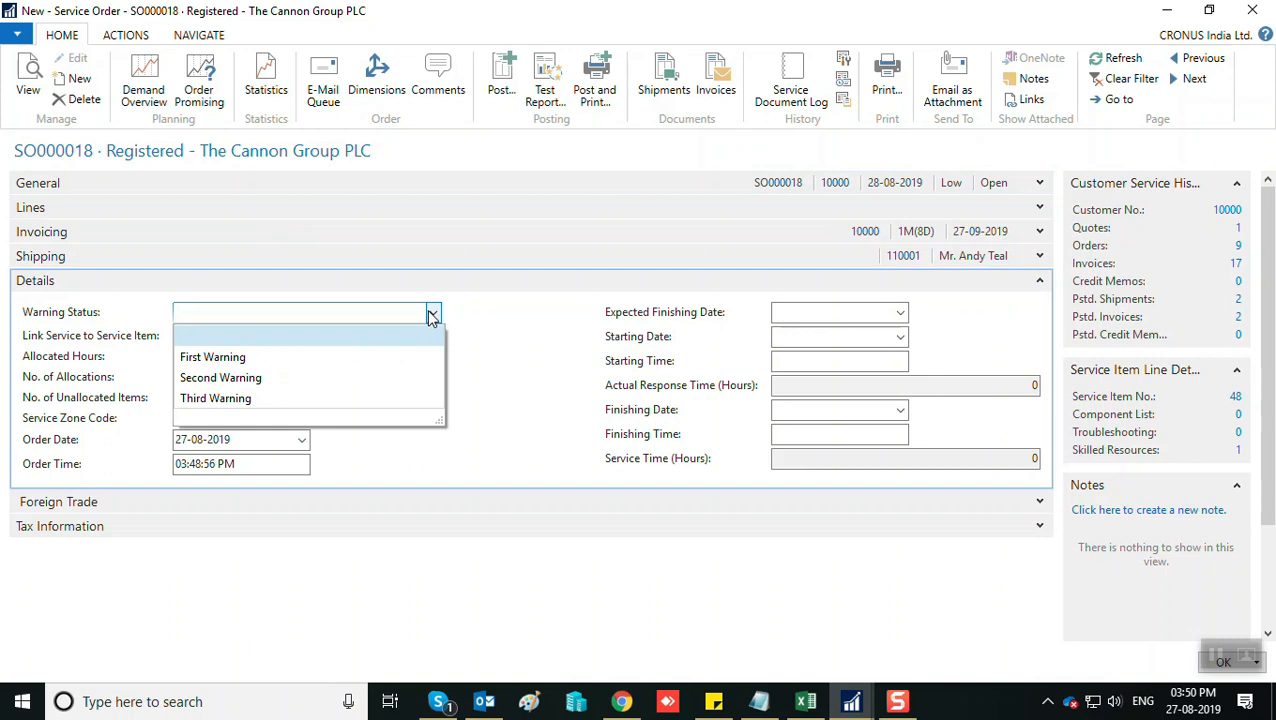
left_click(432, 314)
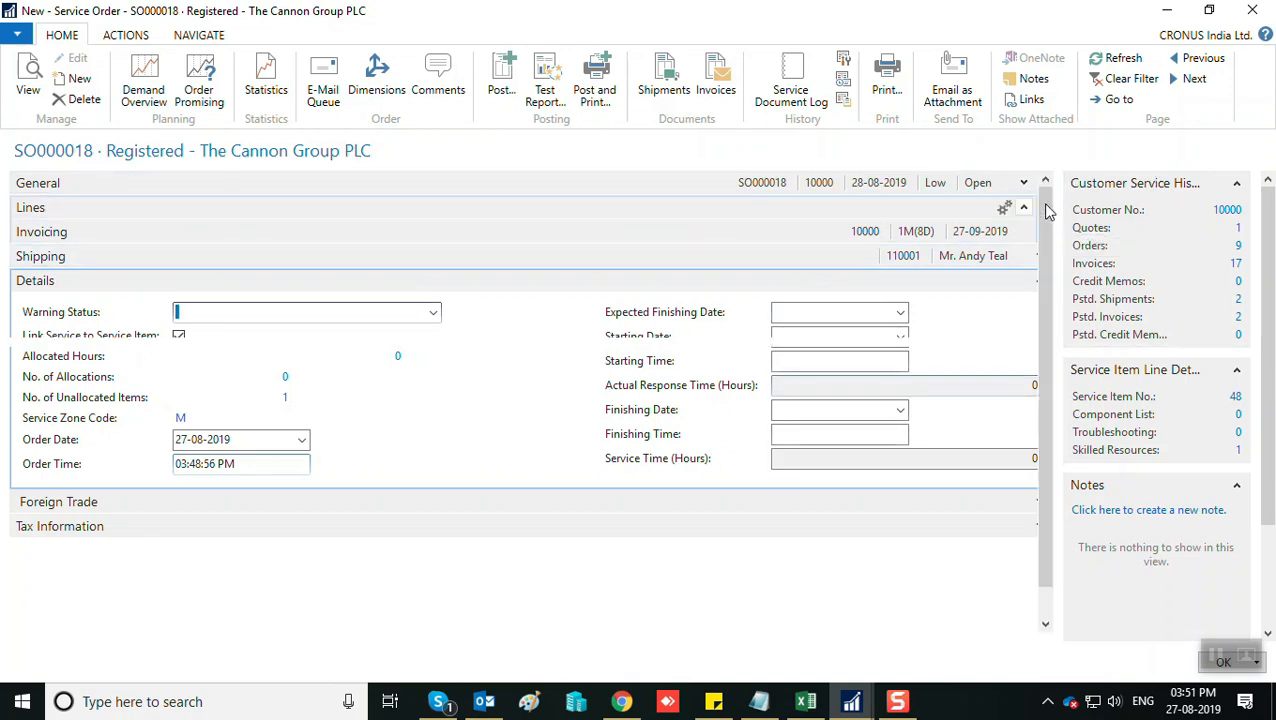
Expand the order lines beside the details, open the unallocated service item lines, close them, and show the line's first columns.
left_click(1040, 207)
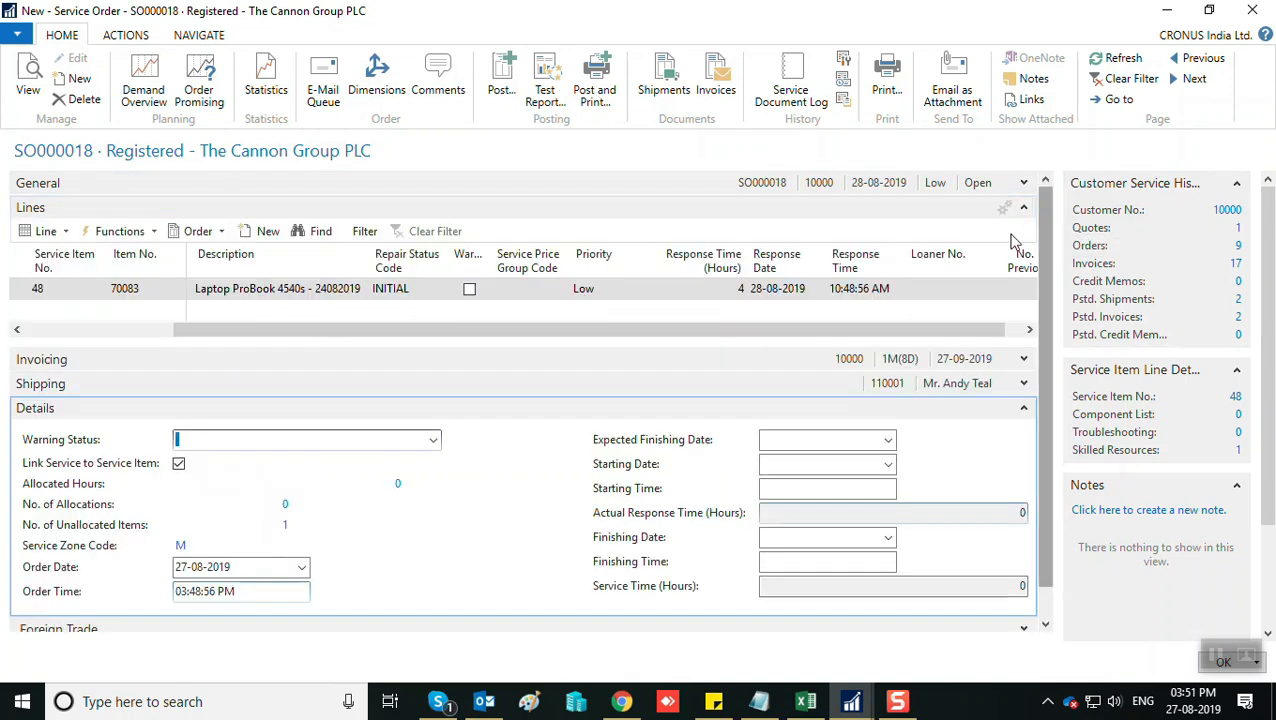
left_click(284, 530)
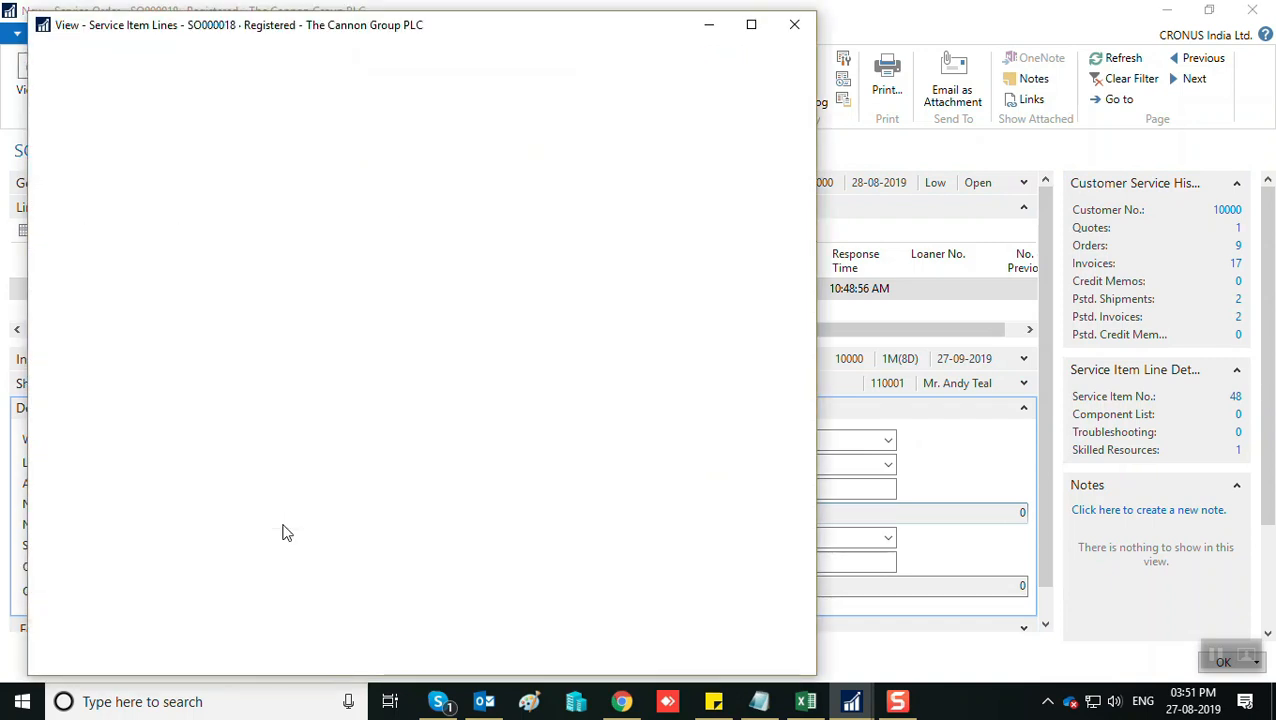
key("Escape")
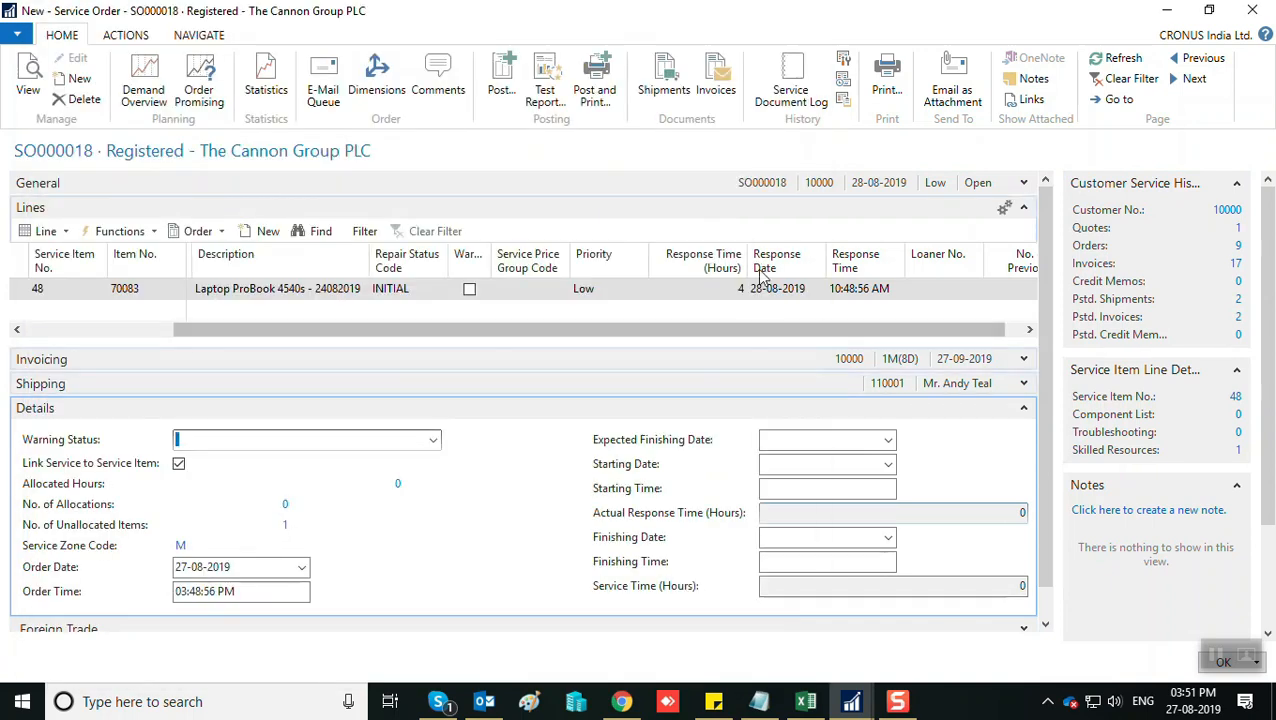
left_click_drag(559, 331, 215, 343)
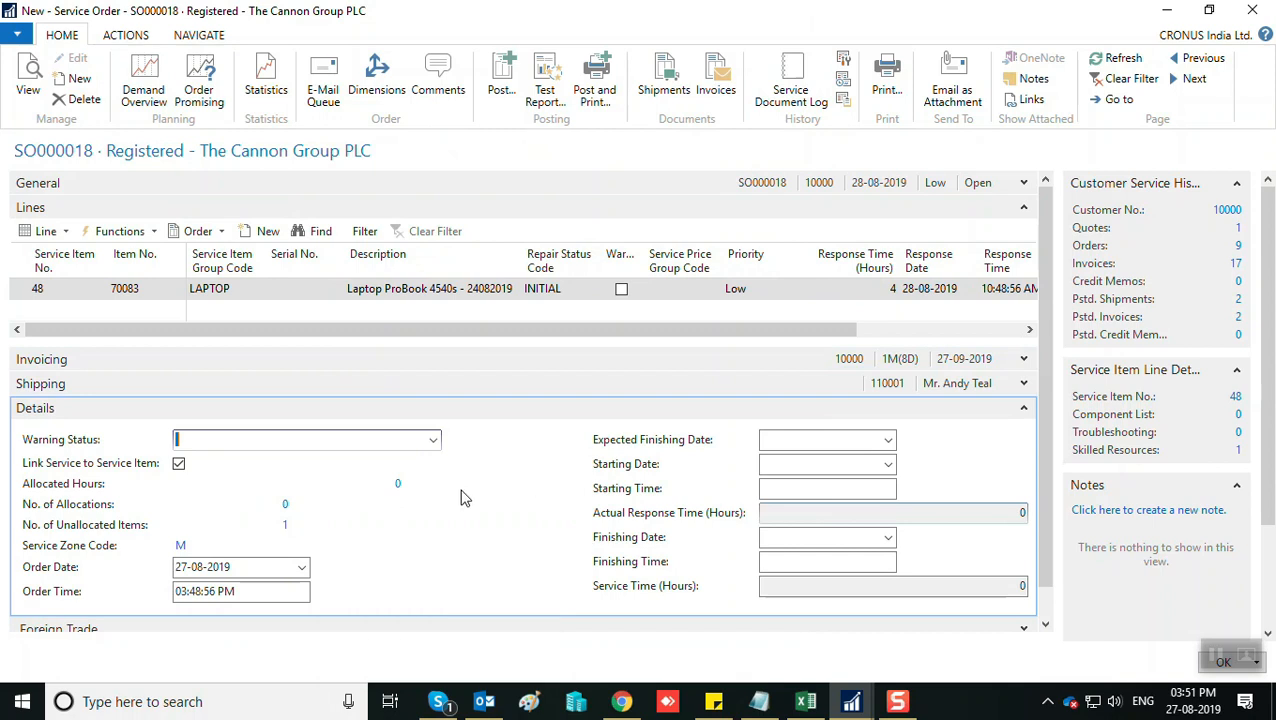
Examine the order date and starting date fields in Details, and expand the Tax Information section.
scroll(462, 500, "down", 1)
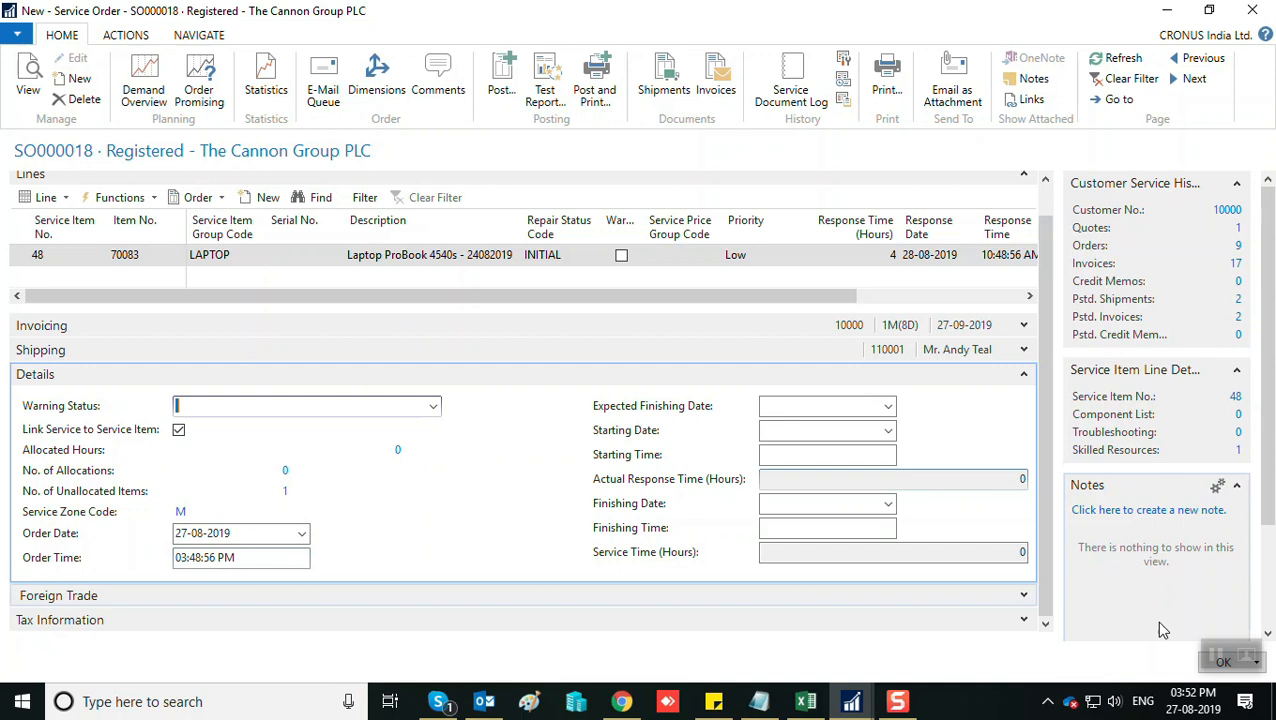
left_click(257, 533)
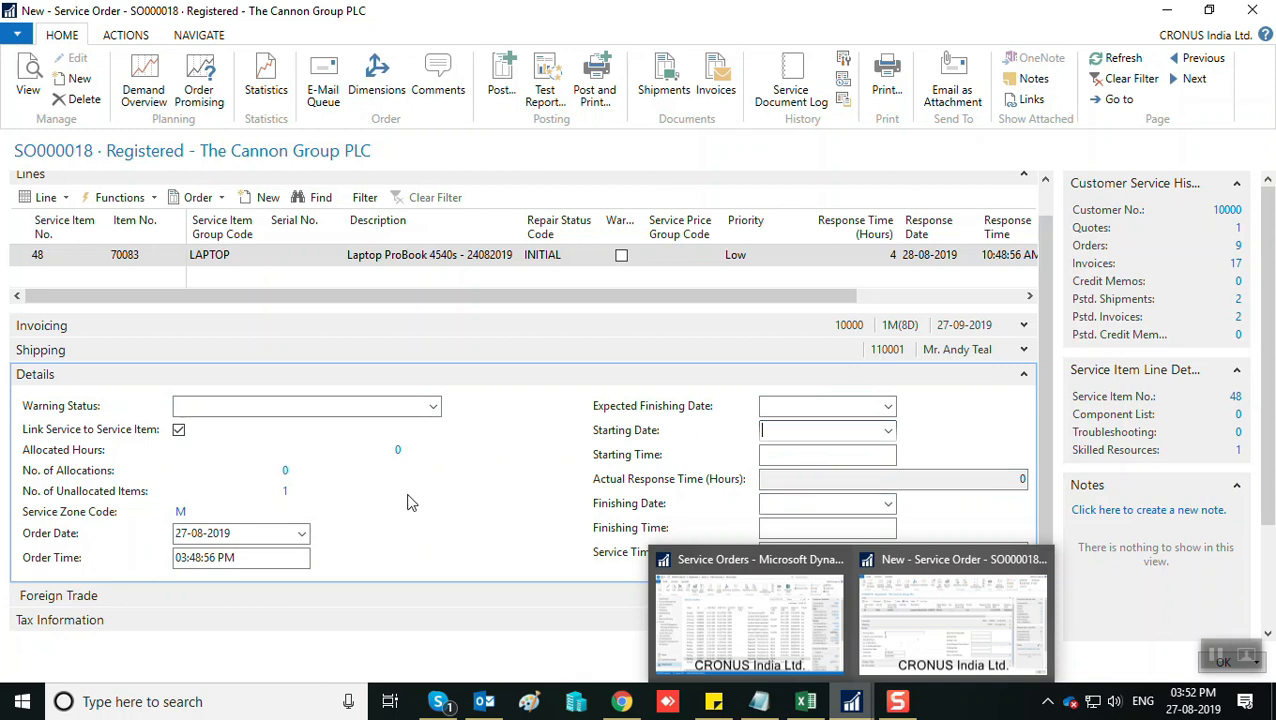
left_click(96, 628)
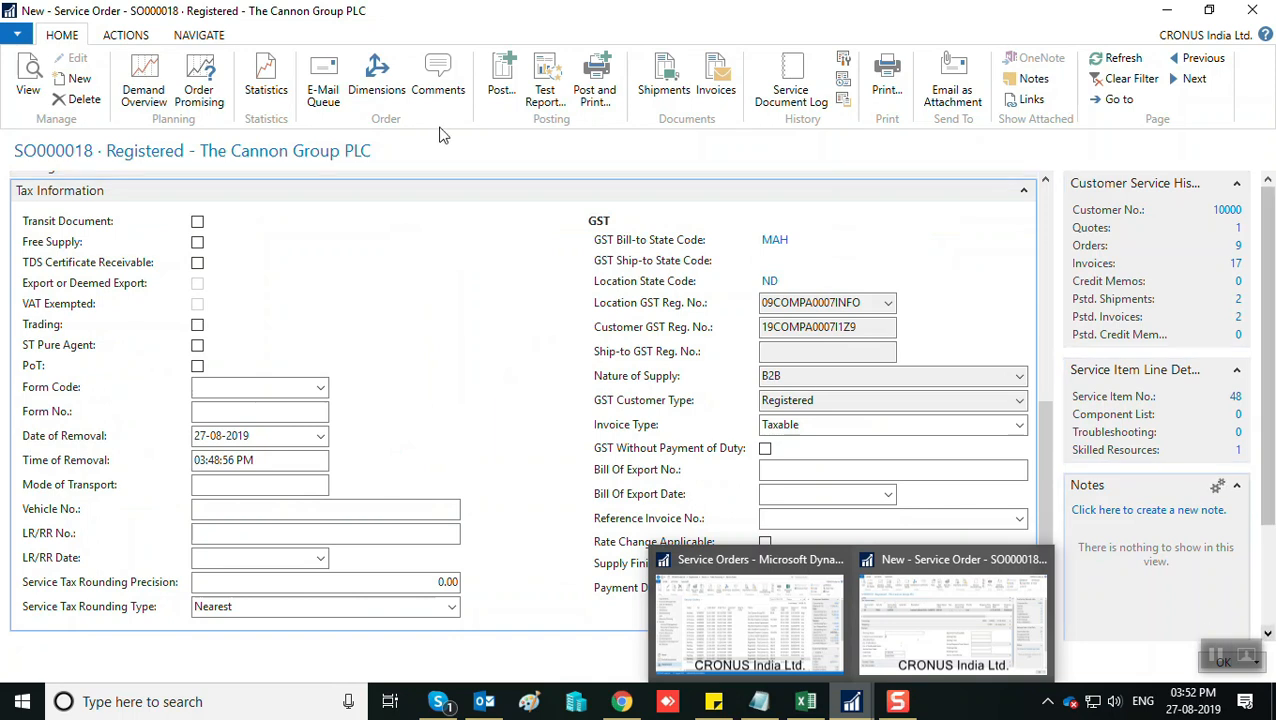
Close the service order, open the Dispatch Board from the Service department's Planning & Dispatching page, and maximize its window.
key("Escape")
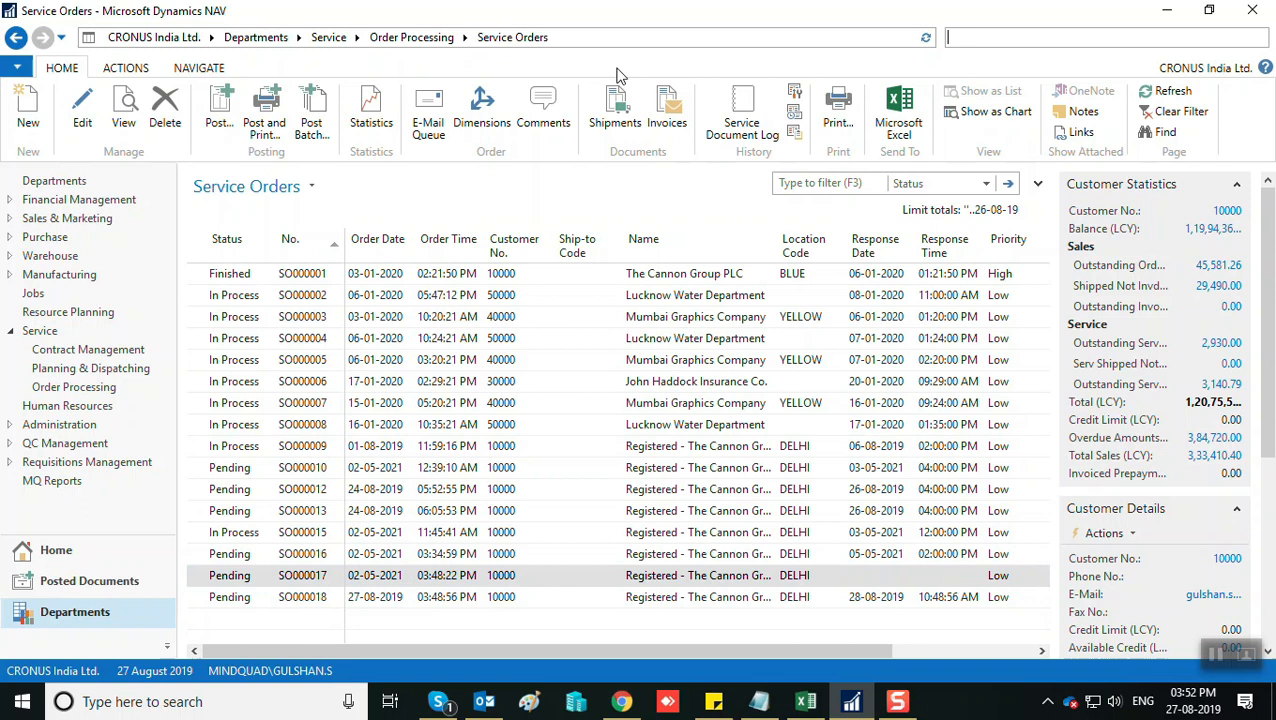
left_click(413, 37)
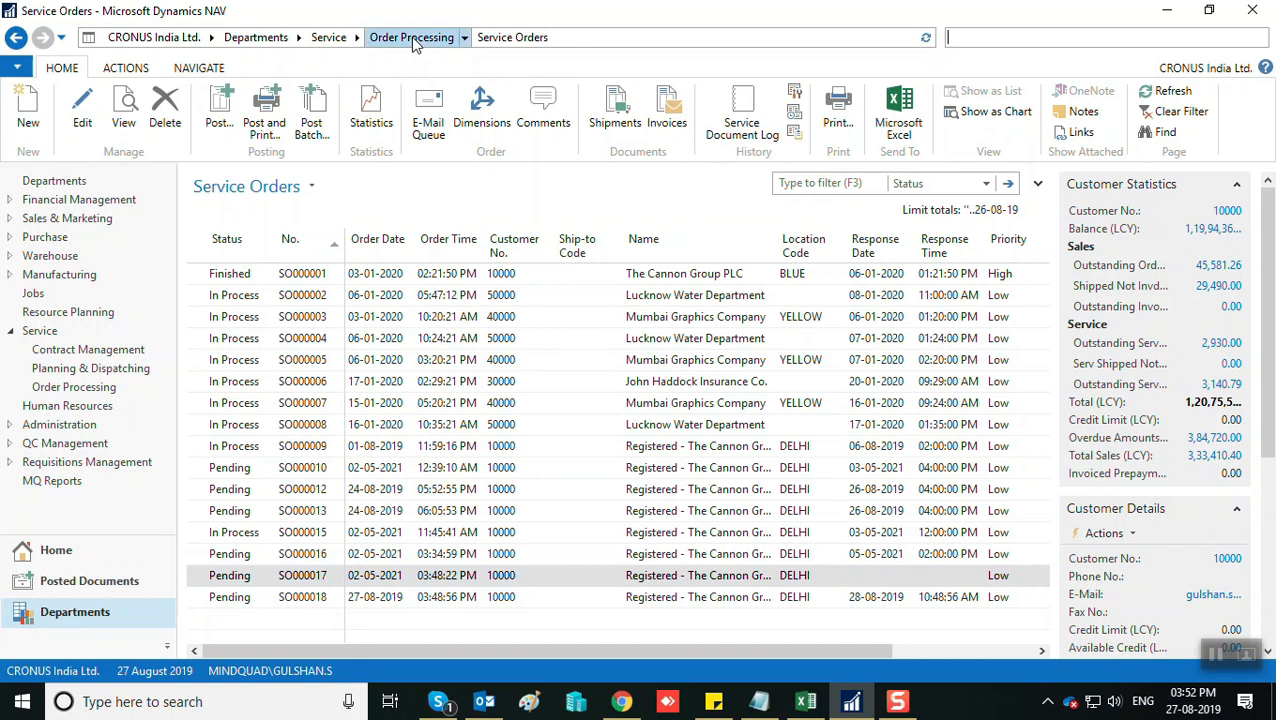
left_click(329, 37)
left_click(290, 194)
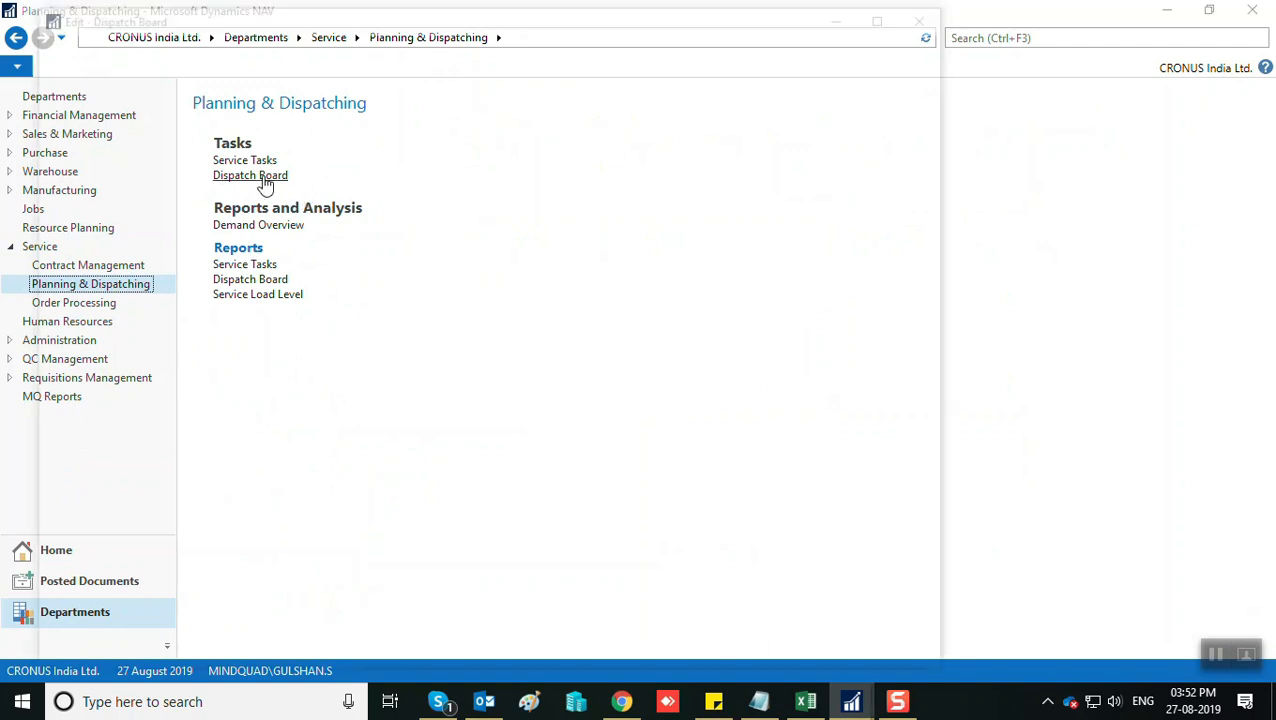
left_click(264, 179)
left_click(887, 15)
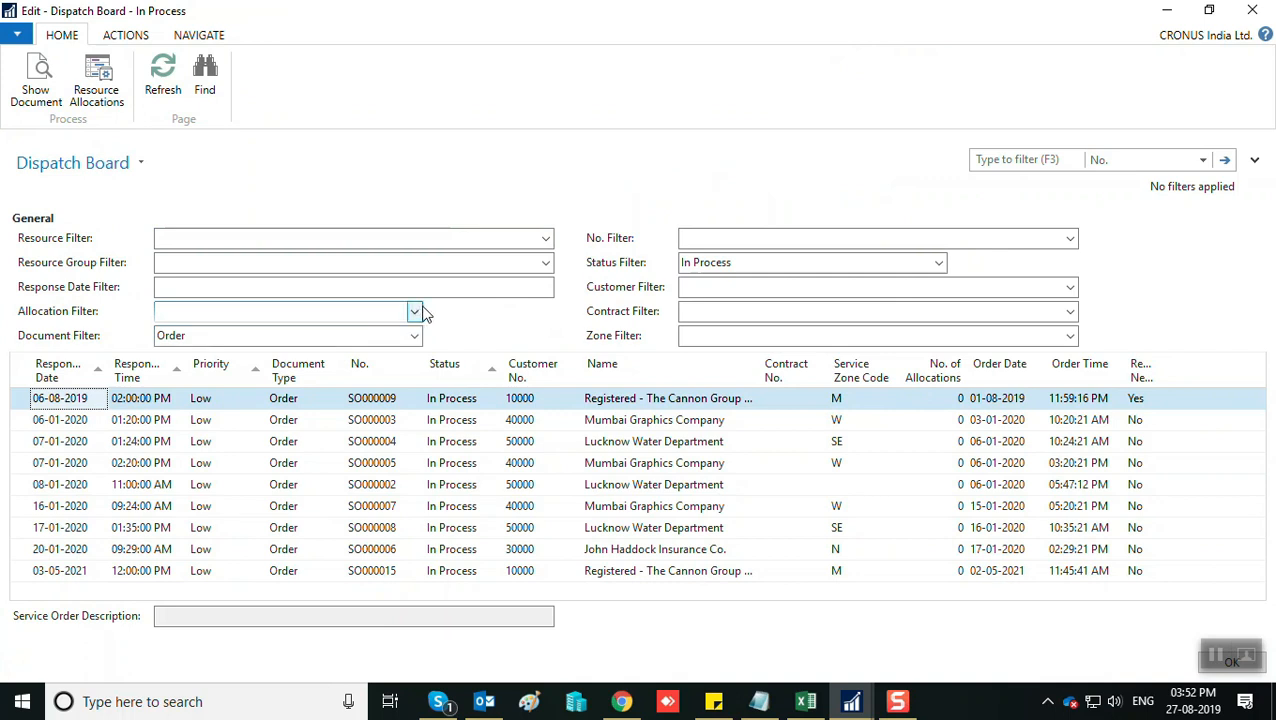
Filter the Dispatch Board to orders with status Pending and allocation No or Partial Allocation.
left_click(930, 263)
left_click(939, 263)
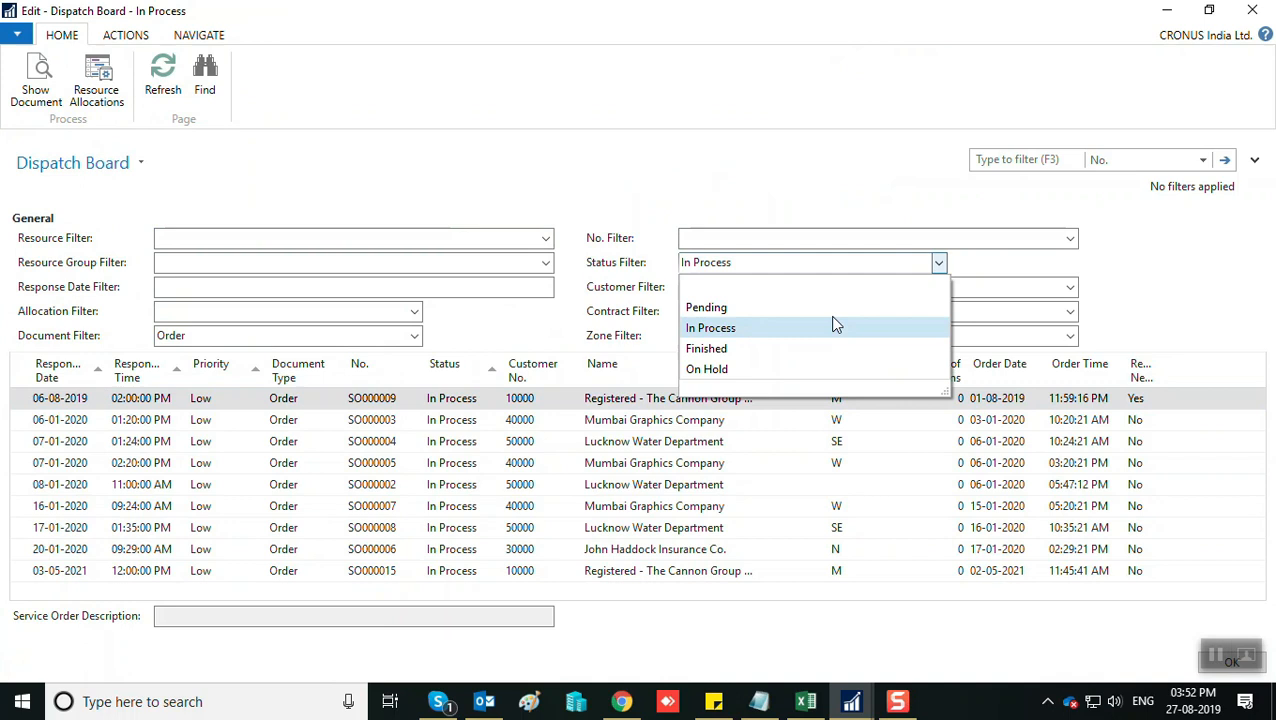
left_click(722, 308)
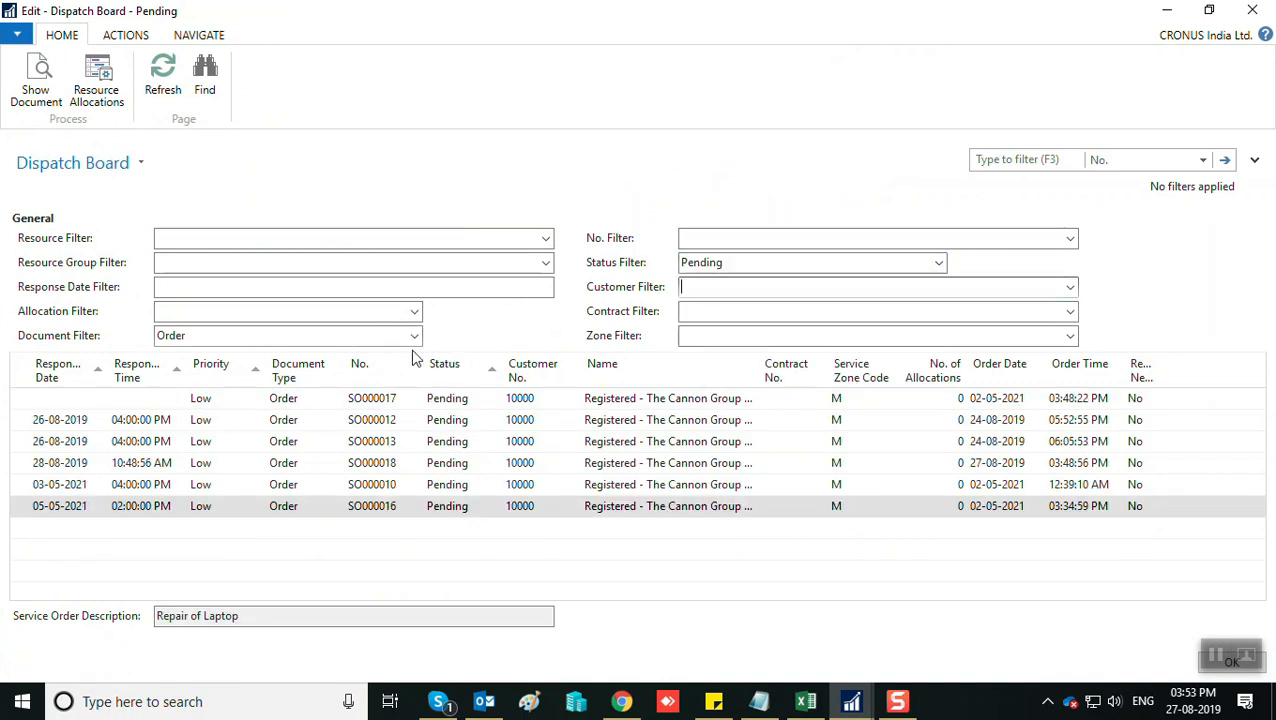
left_click(414, 312)
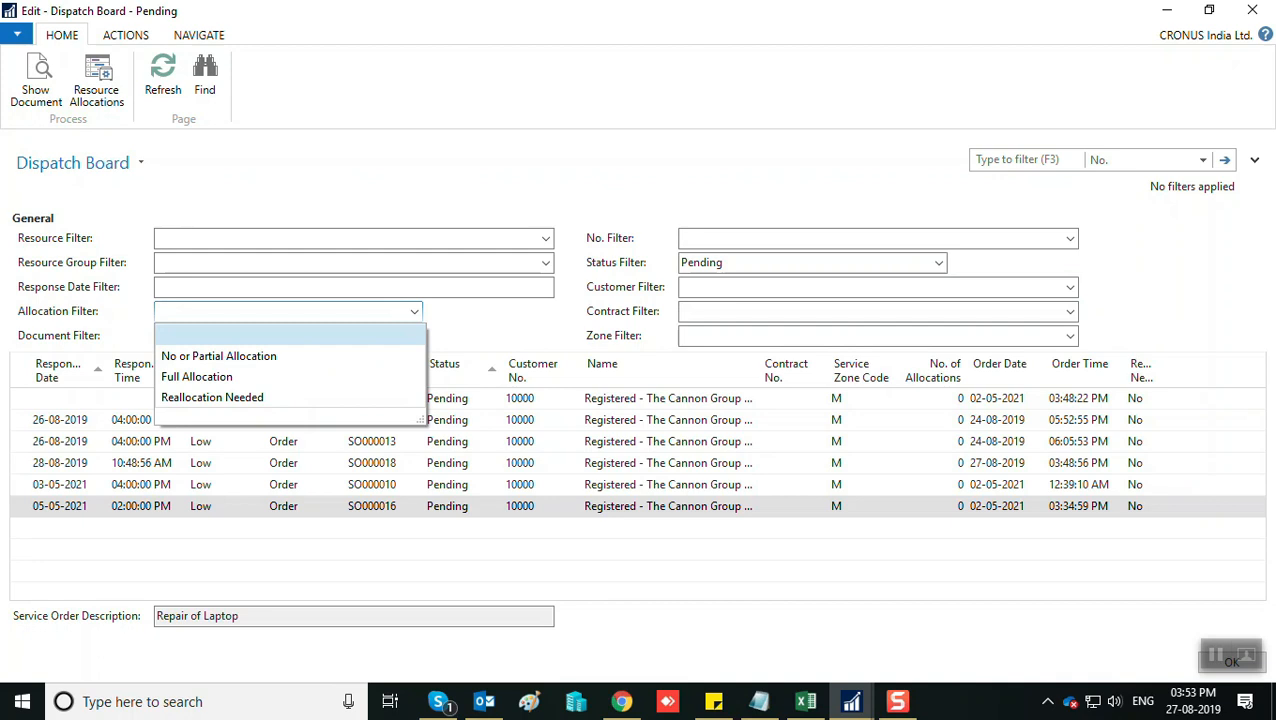
left_click(216, 357)
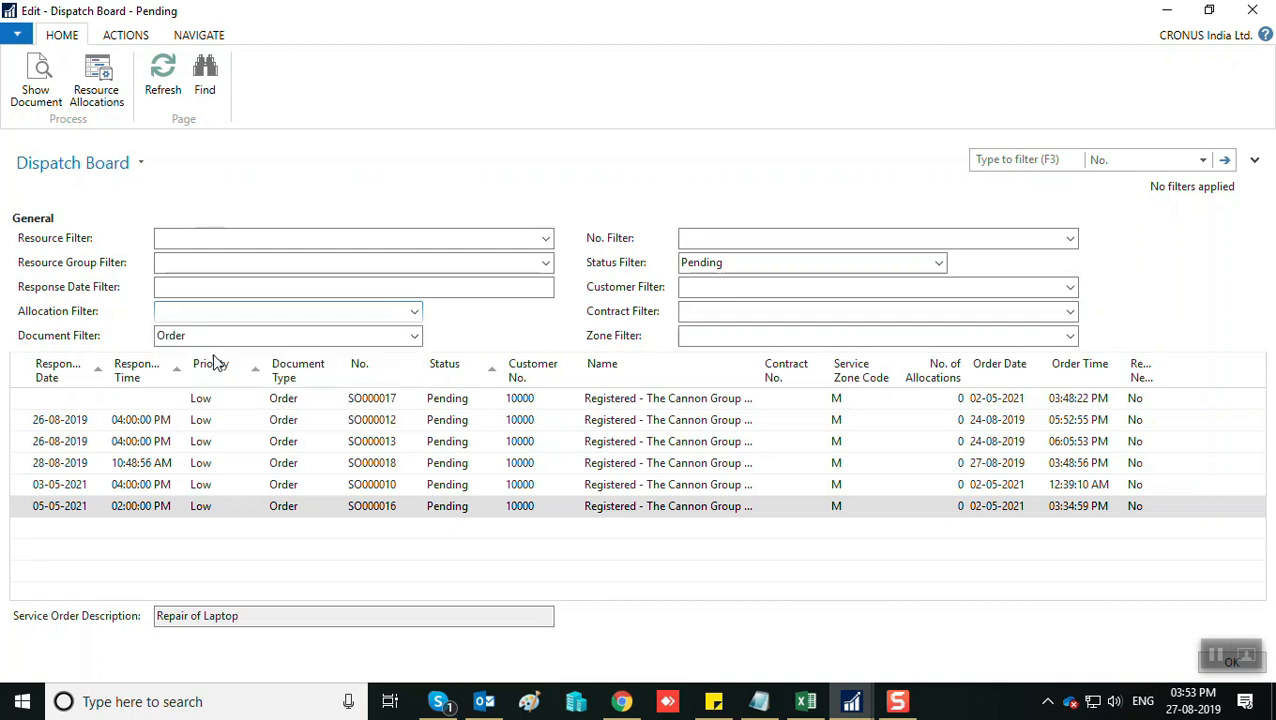
key("Tab")
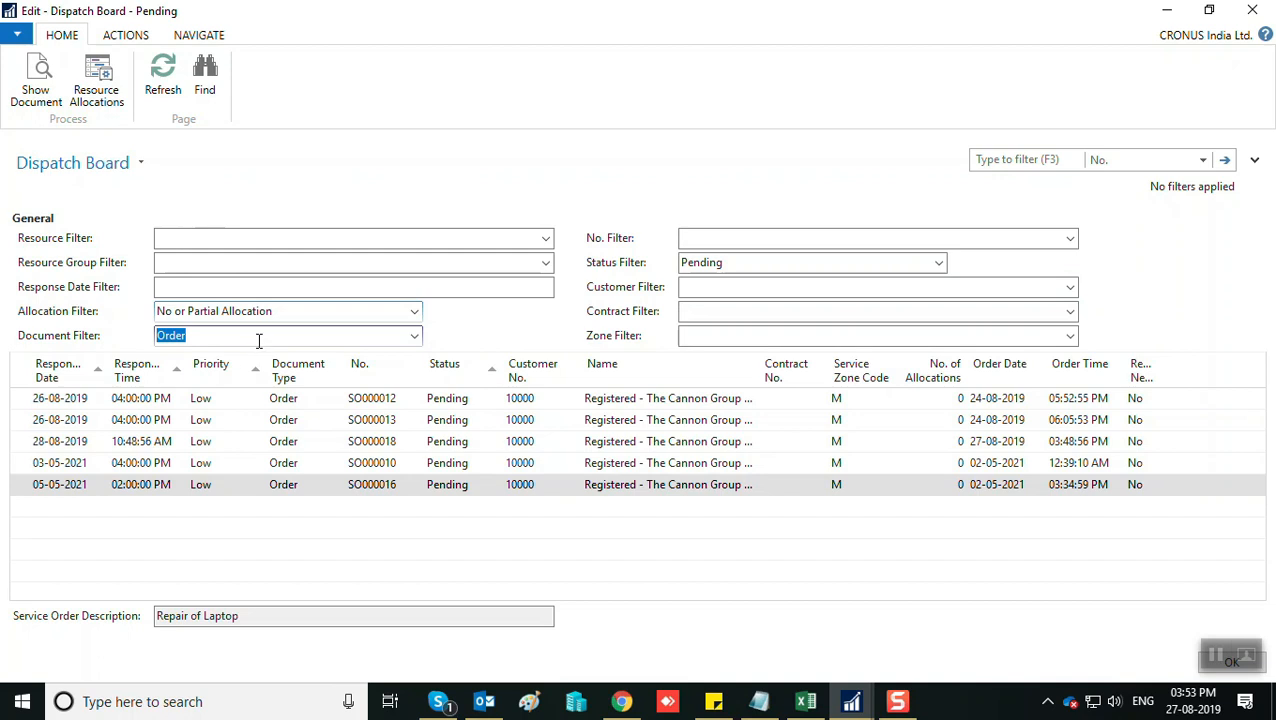
Open the resource allocations for the pending order with response date 28-08-2019, and maximize the window.
left_click(374, 442)
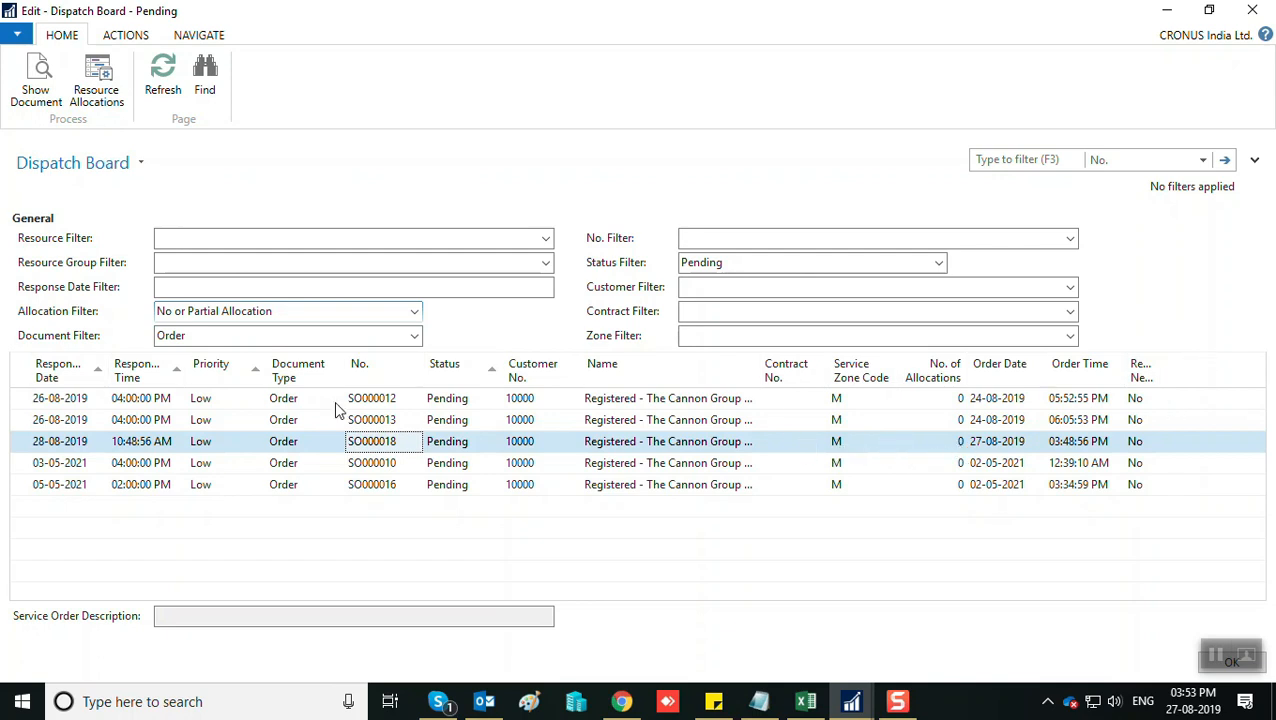
left_click(96, 80)
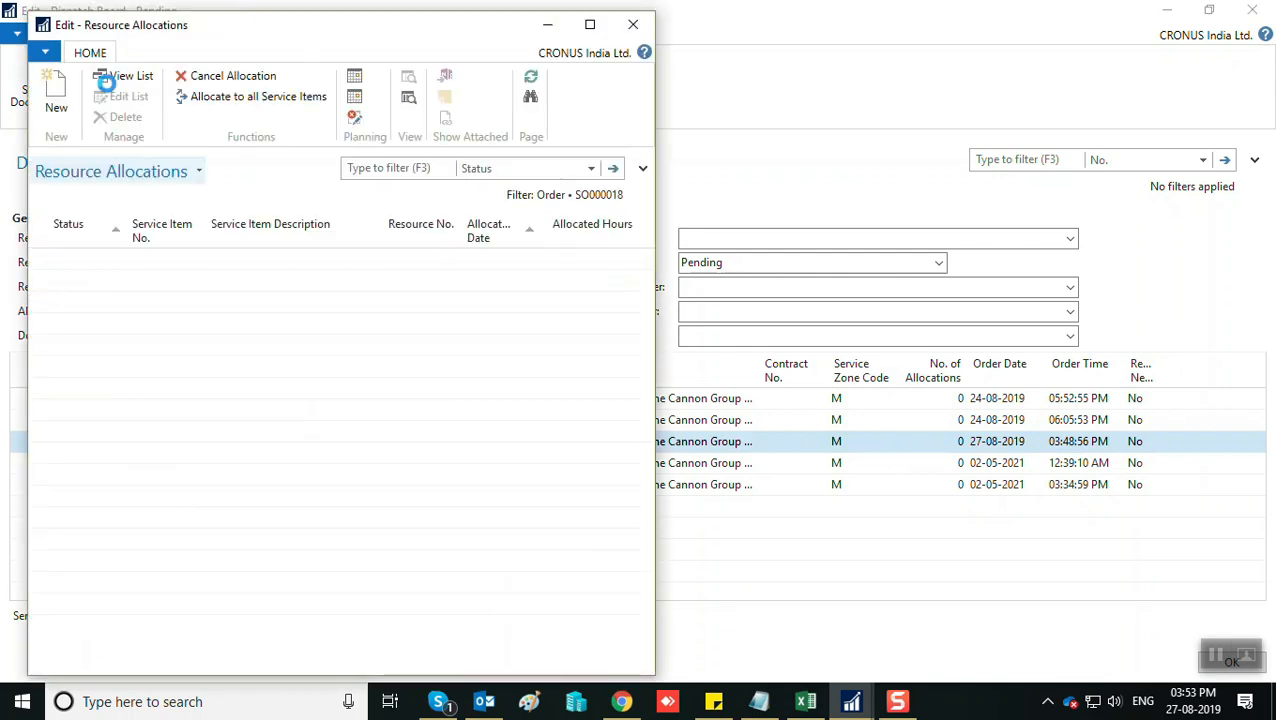
left_click(590, 24)
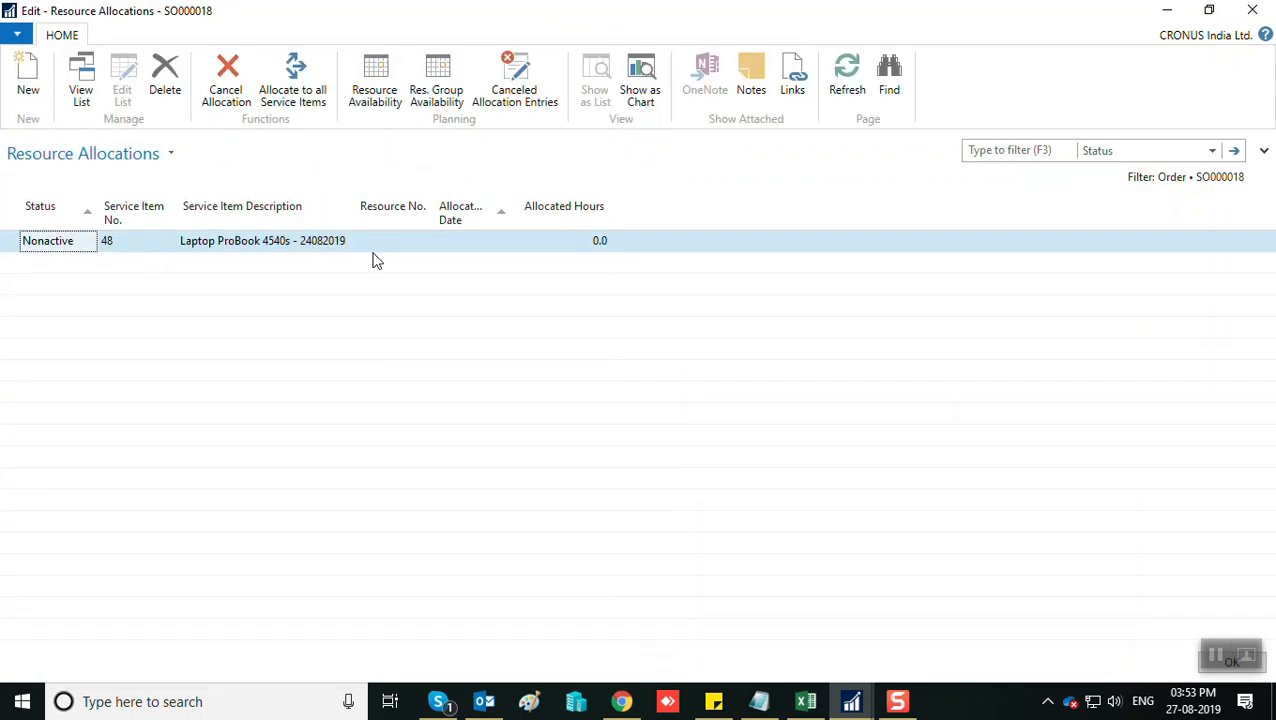
Try to allocate the third resource in the resource lookup list to the Laptop ProBook 4540s service item line.
left_click(399, 244)
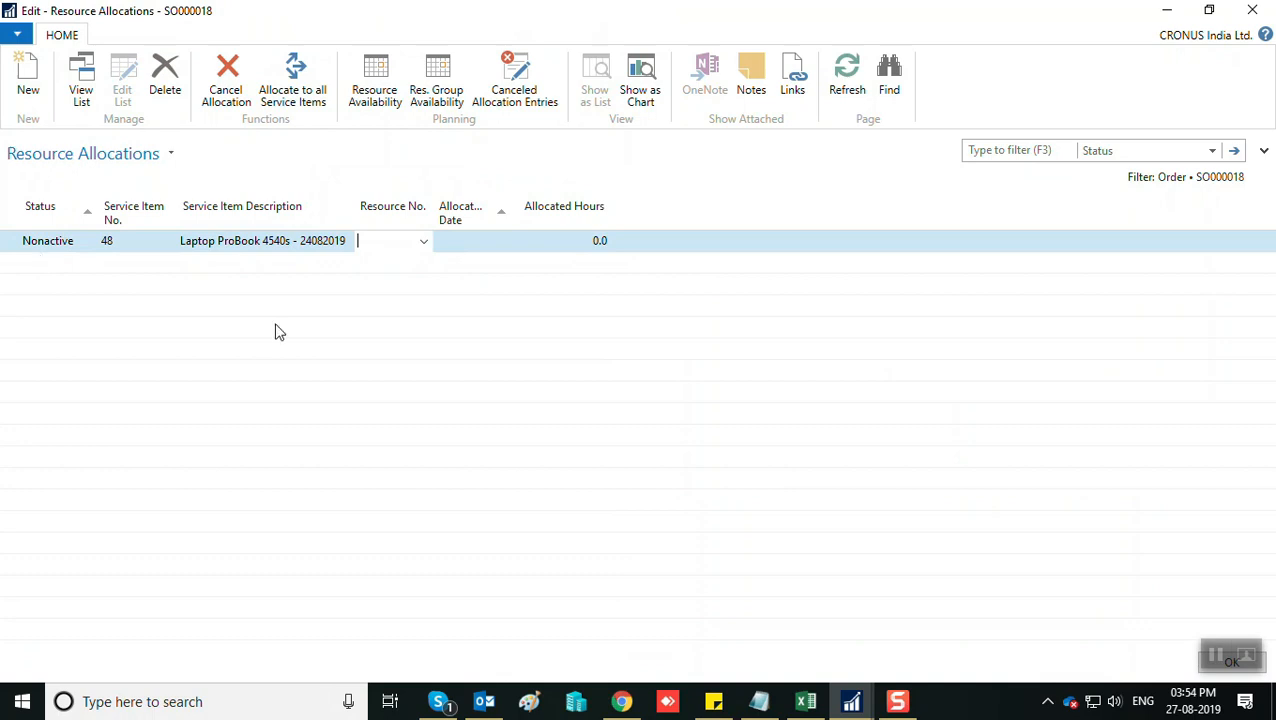
left_click(423, 242)
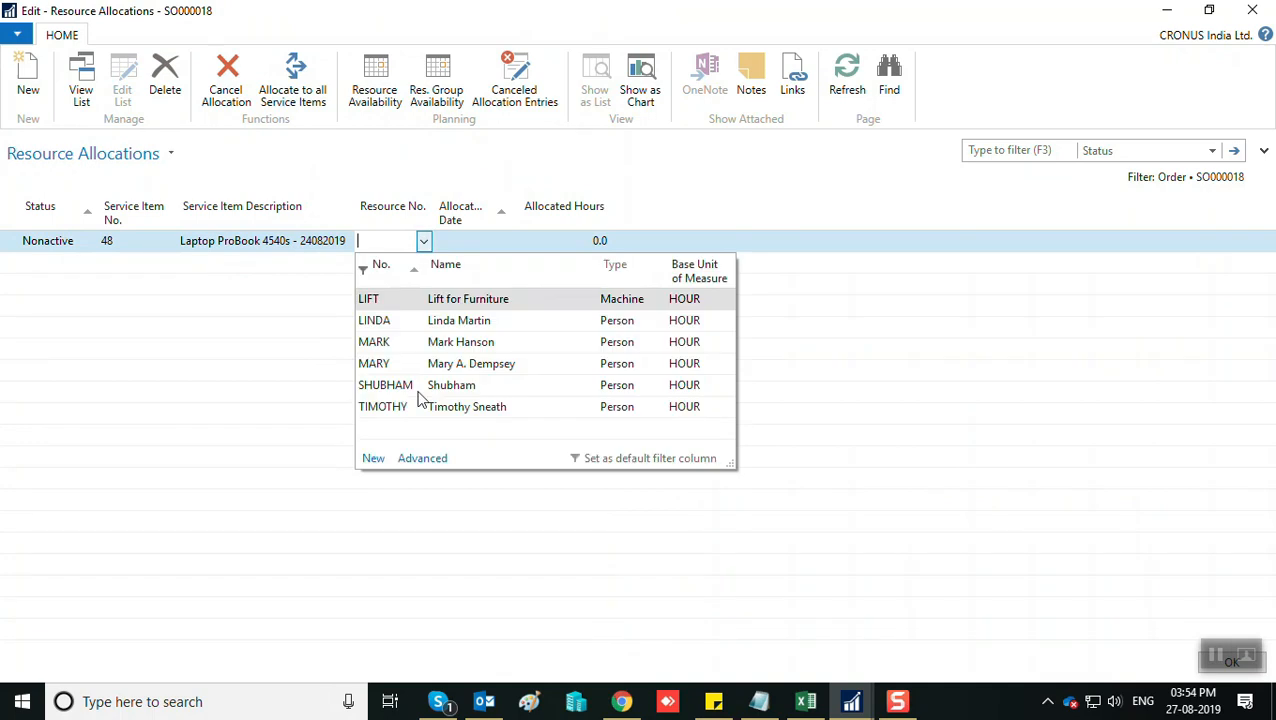
left_click(386, 334)
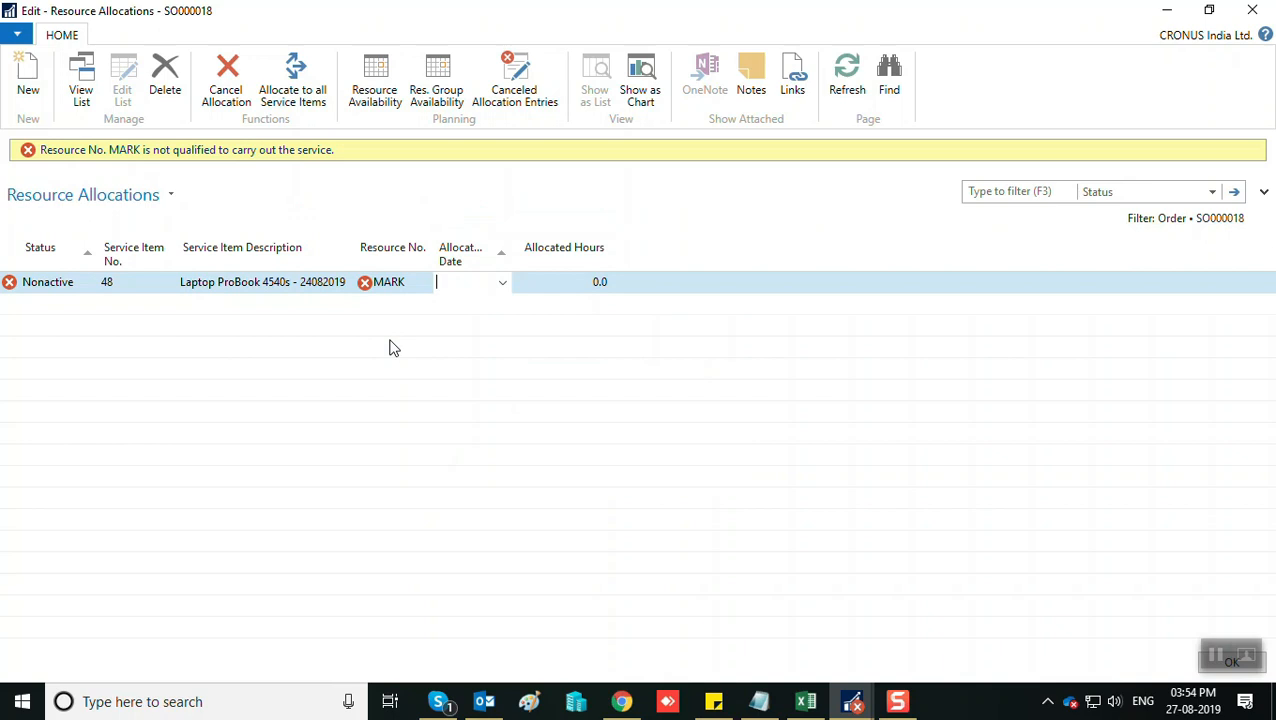
Replace the unqualified resource on the allocation line with the fifth listed resource and accept its use outside the service zone.
left_click(425, 285)
left_click(425, 285)
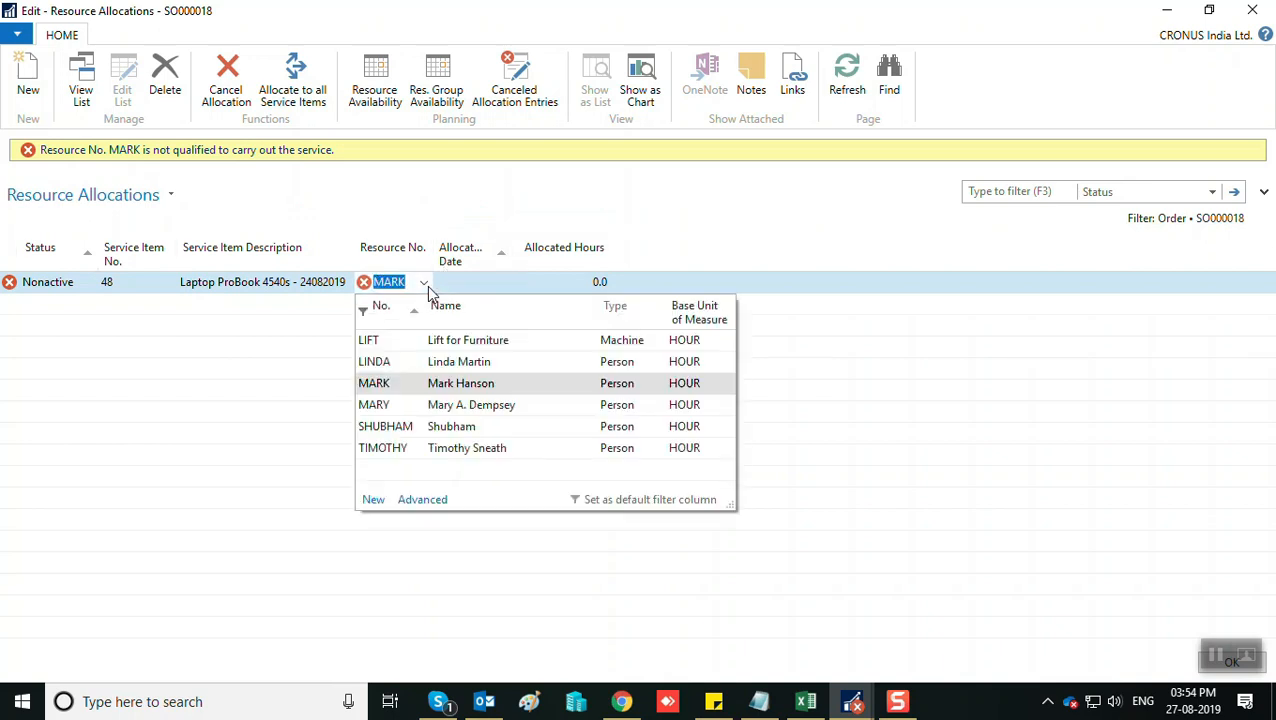
left_click(400, 426)
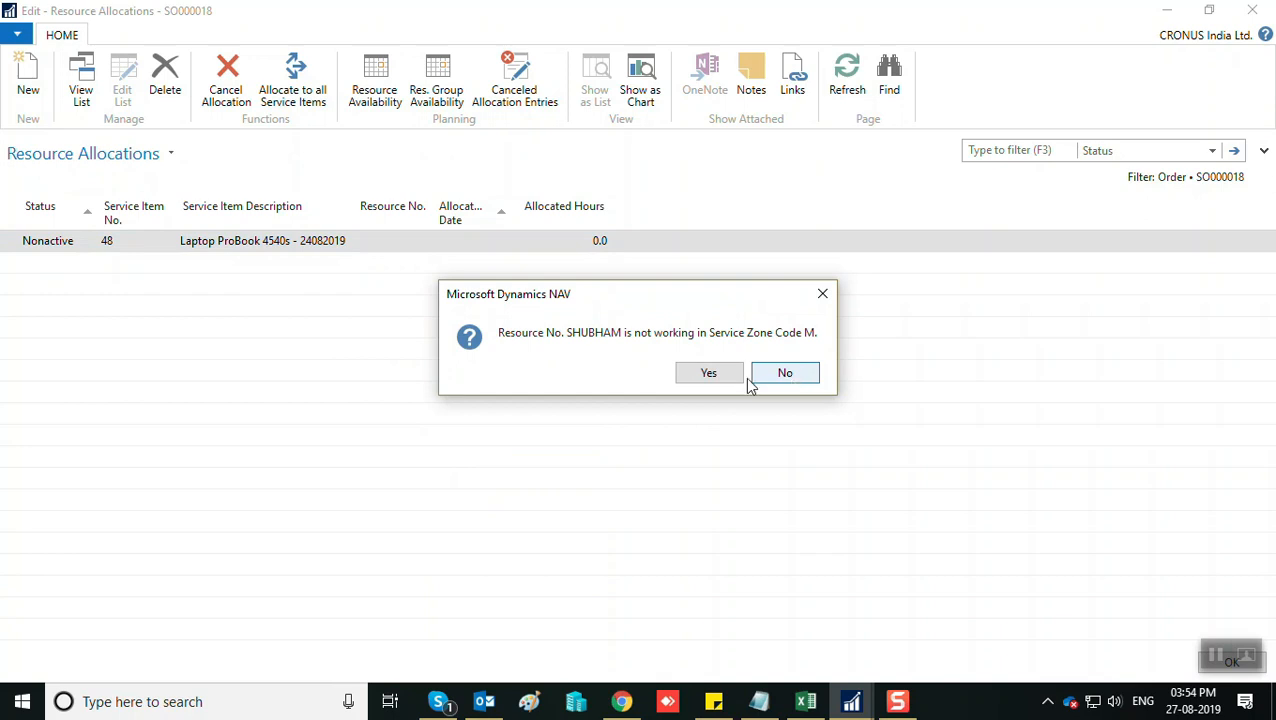
left_click(707, 371)
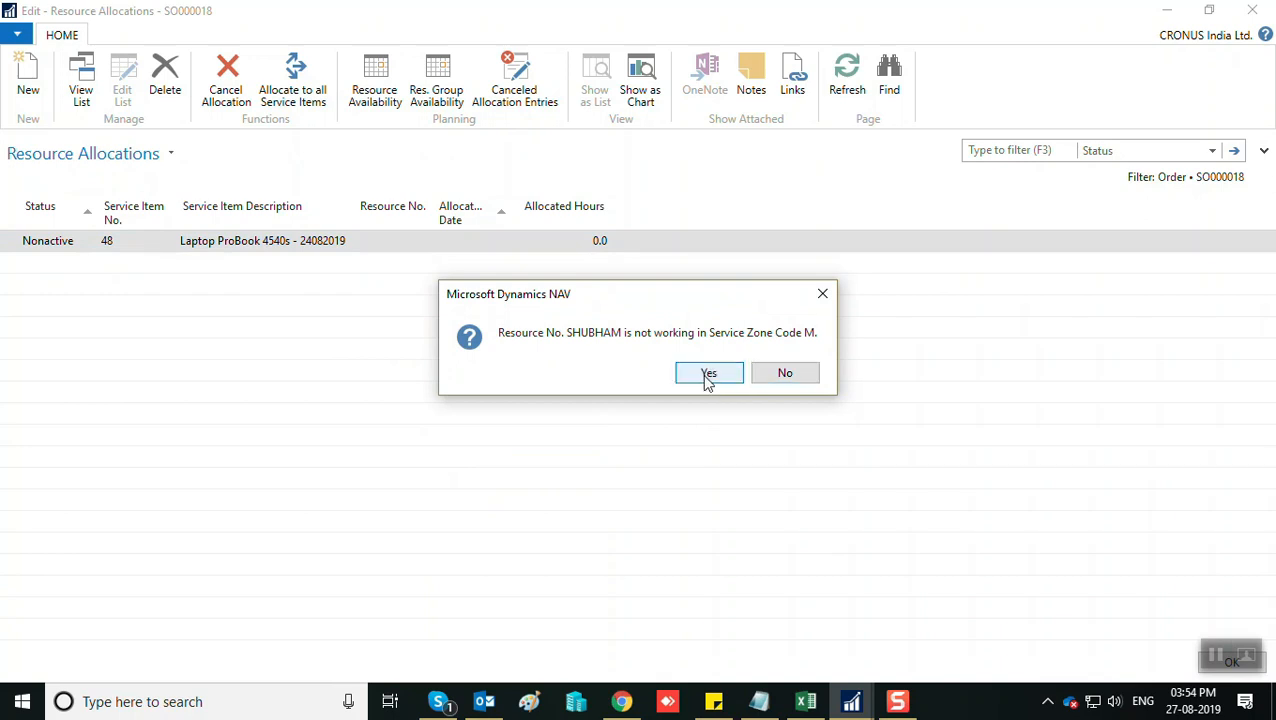
Set the line's allocation date to 27-08-2019 and allocated hours to 2, and close the resource allocations.
key("BackSpace")
key("shift+Tab")
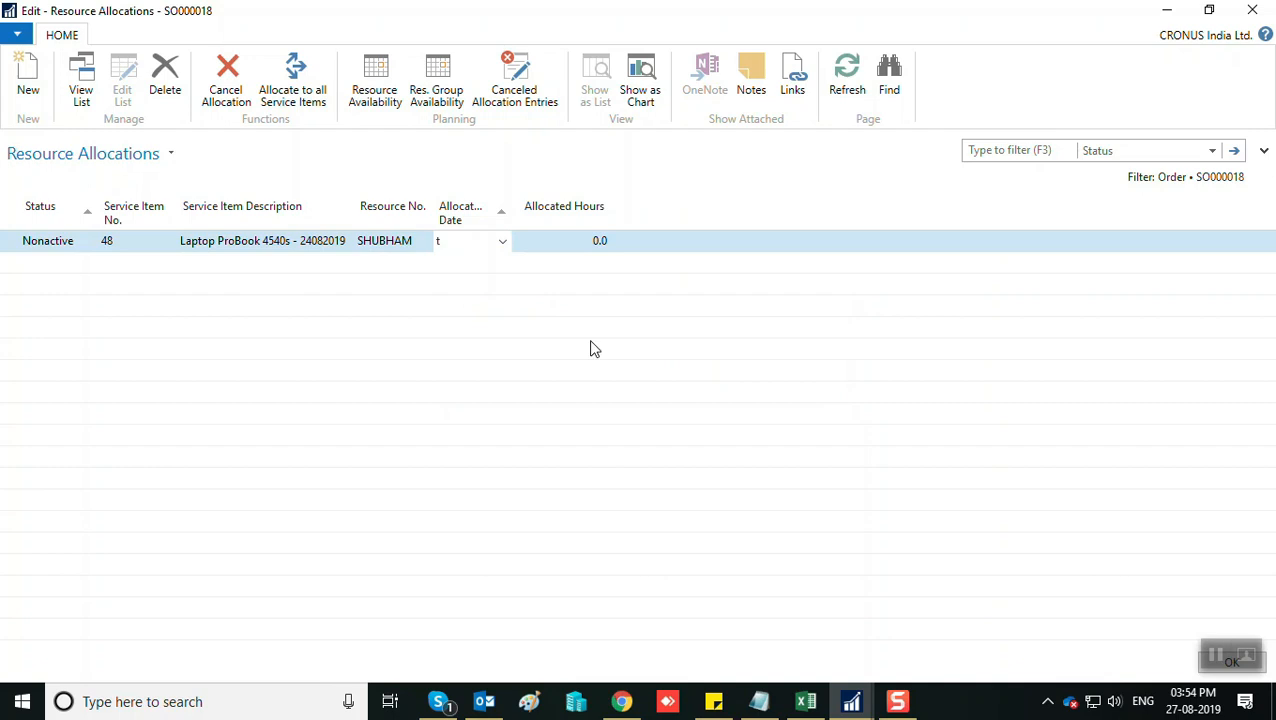
key("Tab")
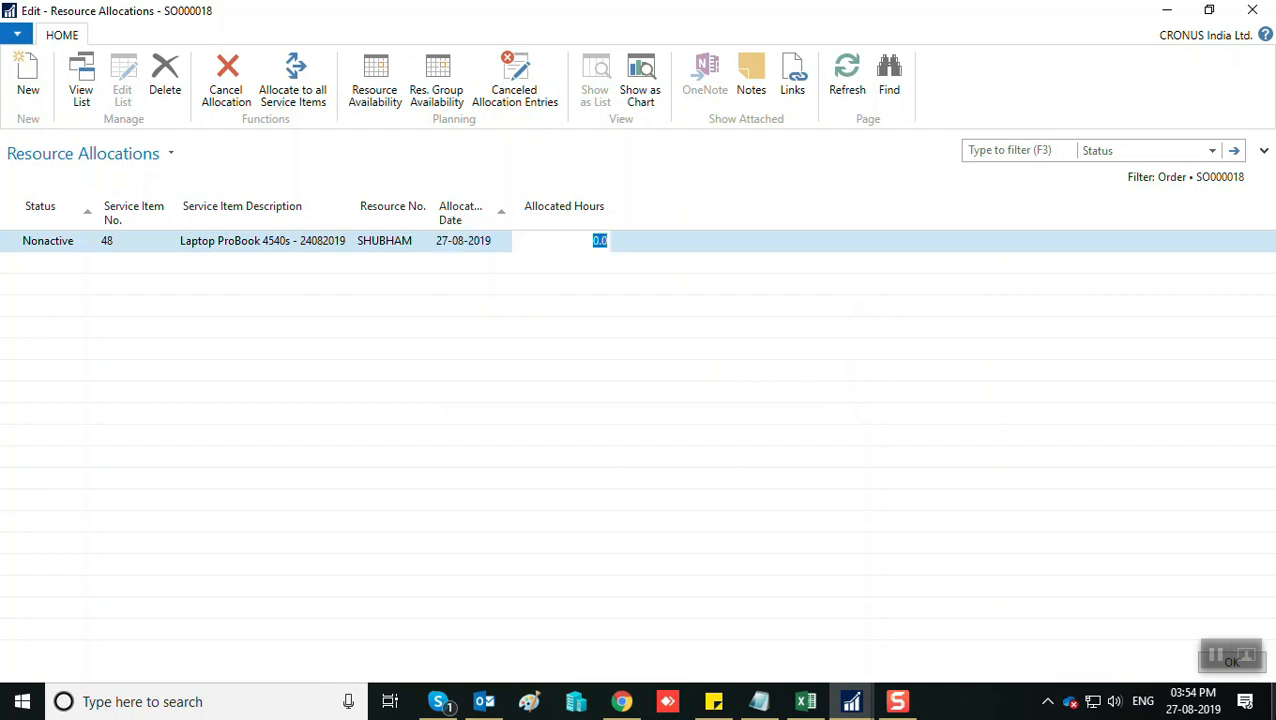
type("2")
key("shift+Tab")
key("Tab")
key("Tab")
left_click(599, 238)
key("Escape")
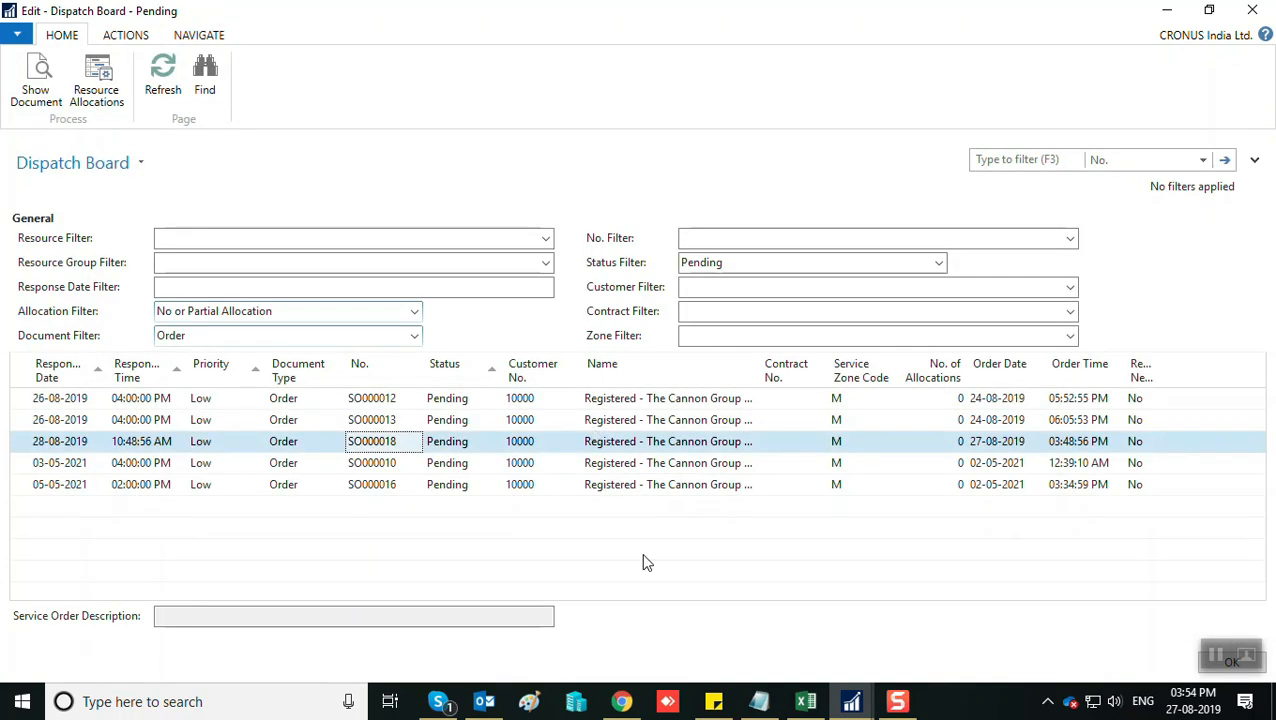
Refresh the Dispatch Board and filter its orders by the status In Process.
left_click(160, 95)
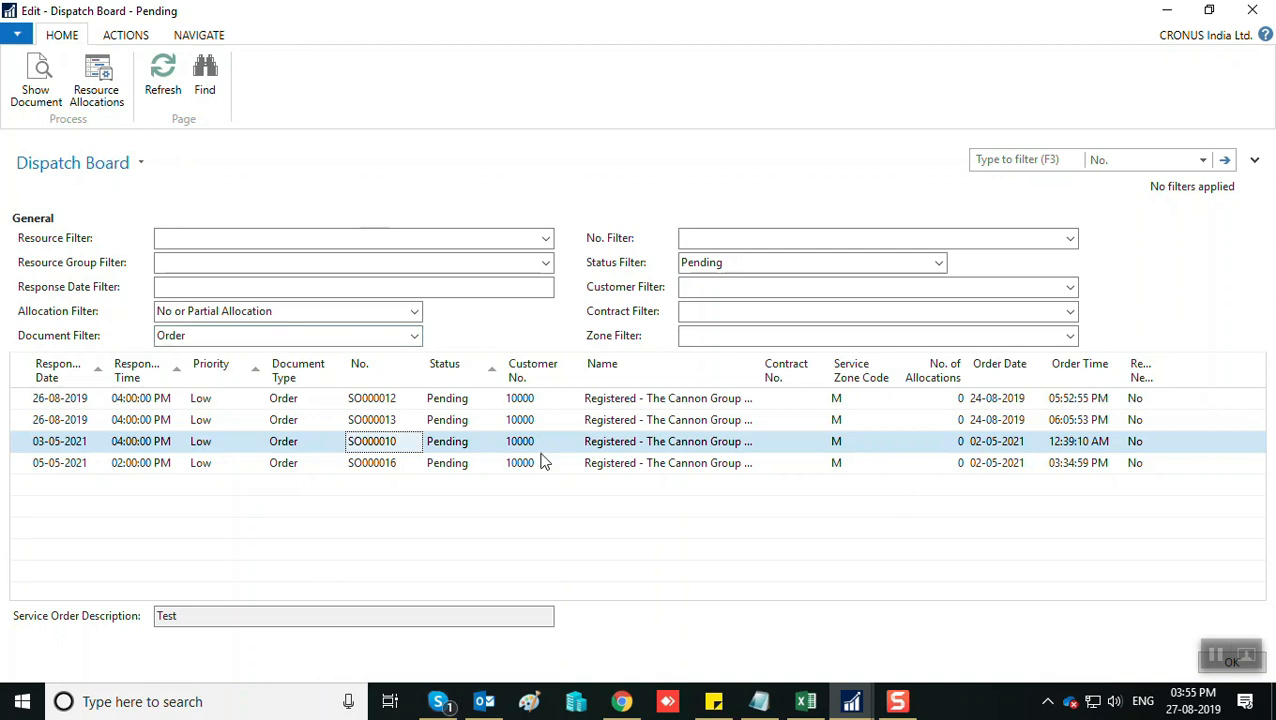
left_click(358, 464)
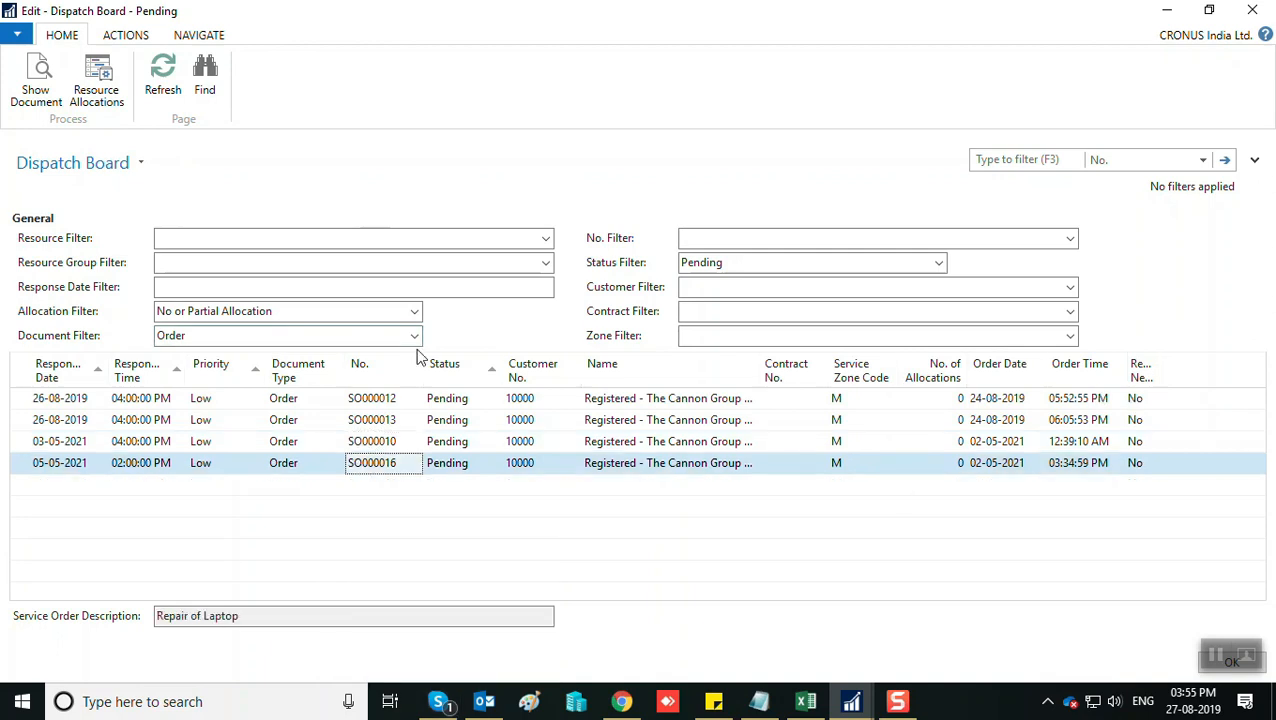
left_click(941, 262)
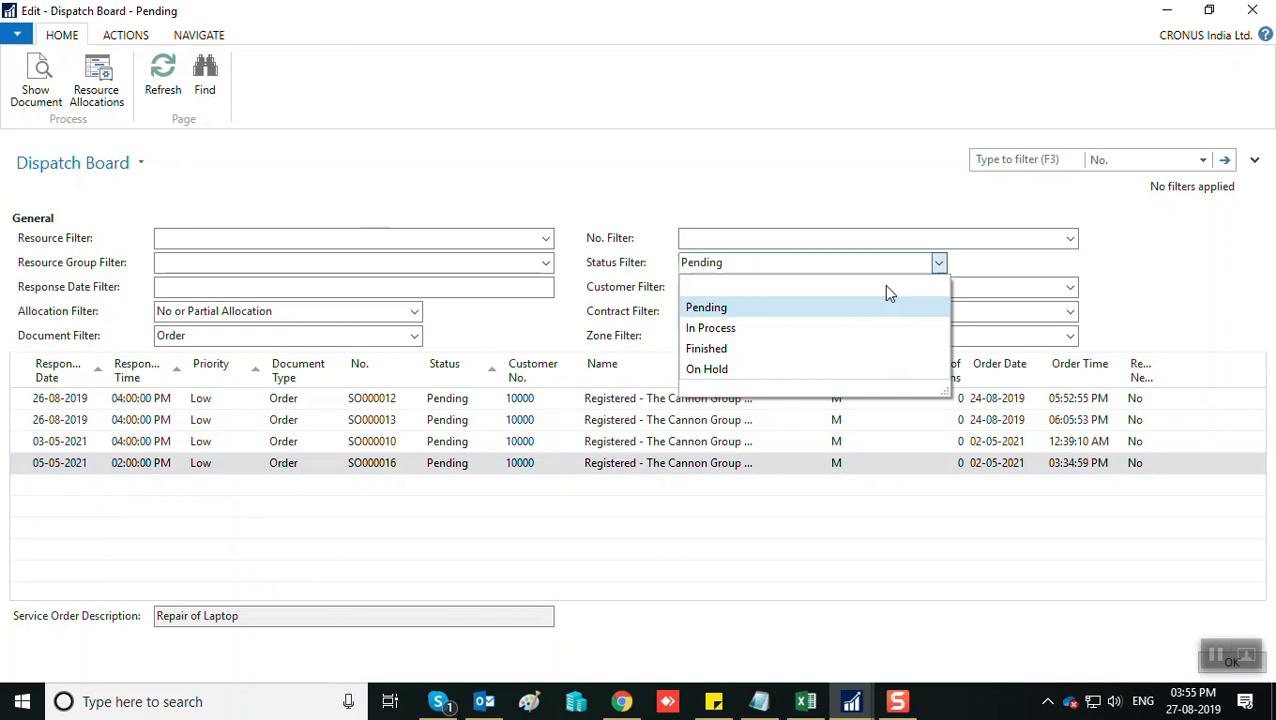
left_click(729, 326)
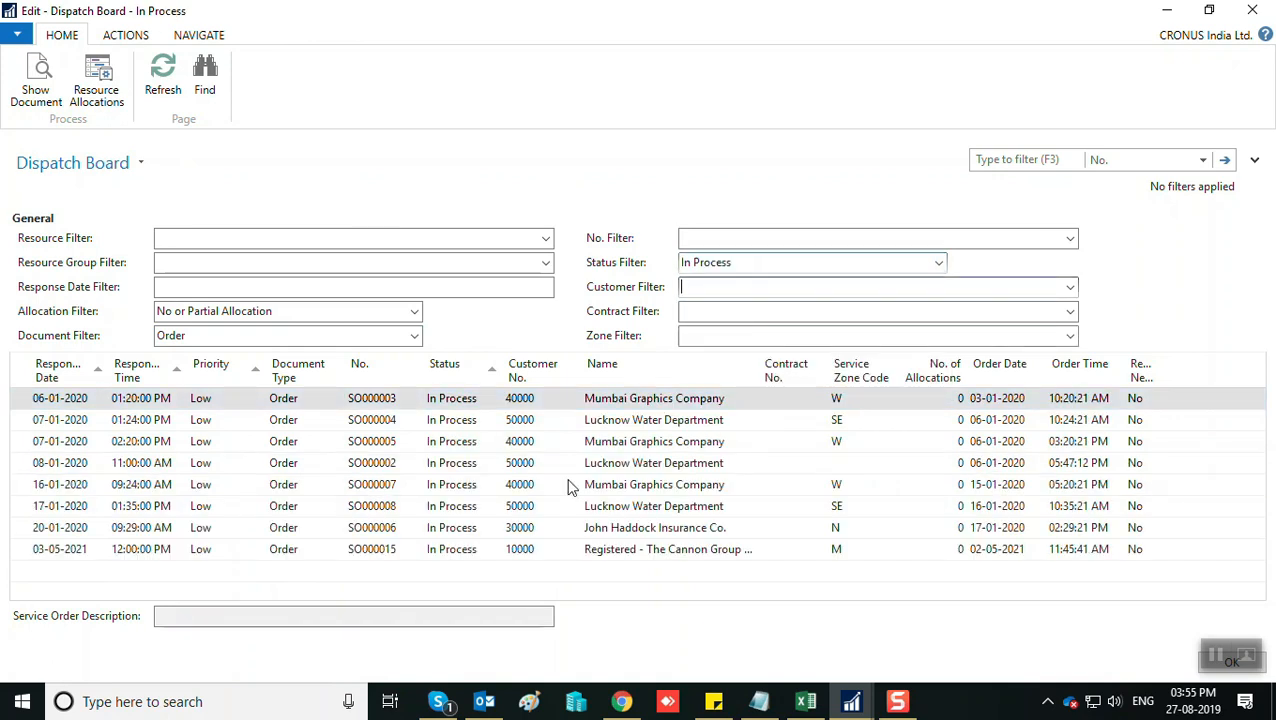
Clear the Status Filter on the Dispatch Board to list orders of every status.
left_click(940, 264)
left_click(252, 273)
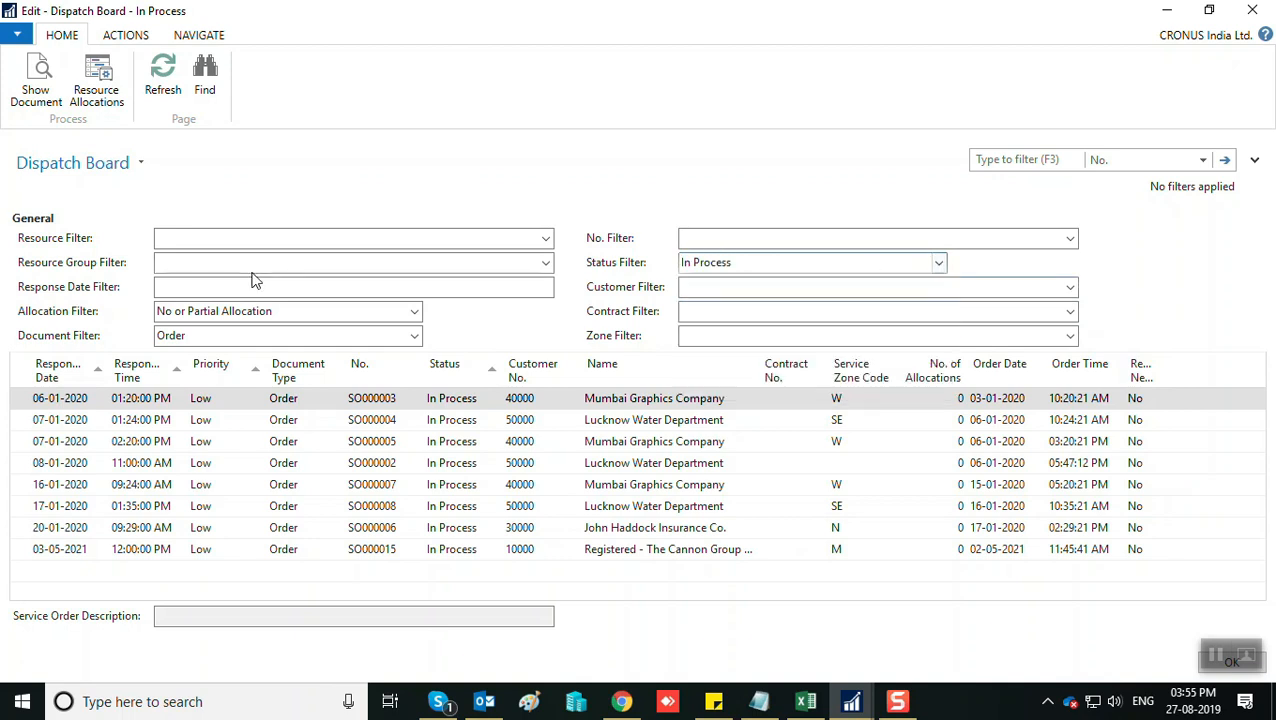
left_click(792, 262)
key("Delete")
key("Tab")
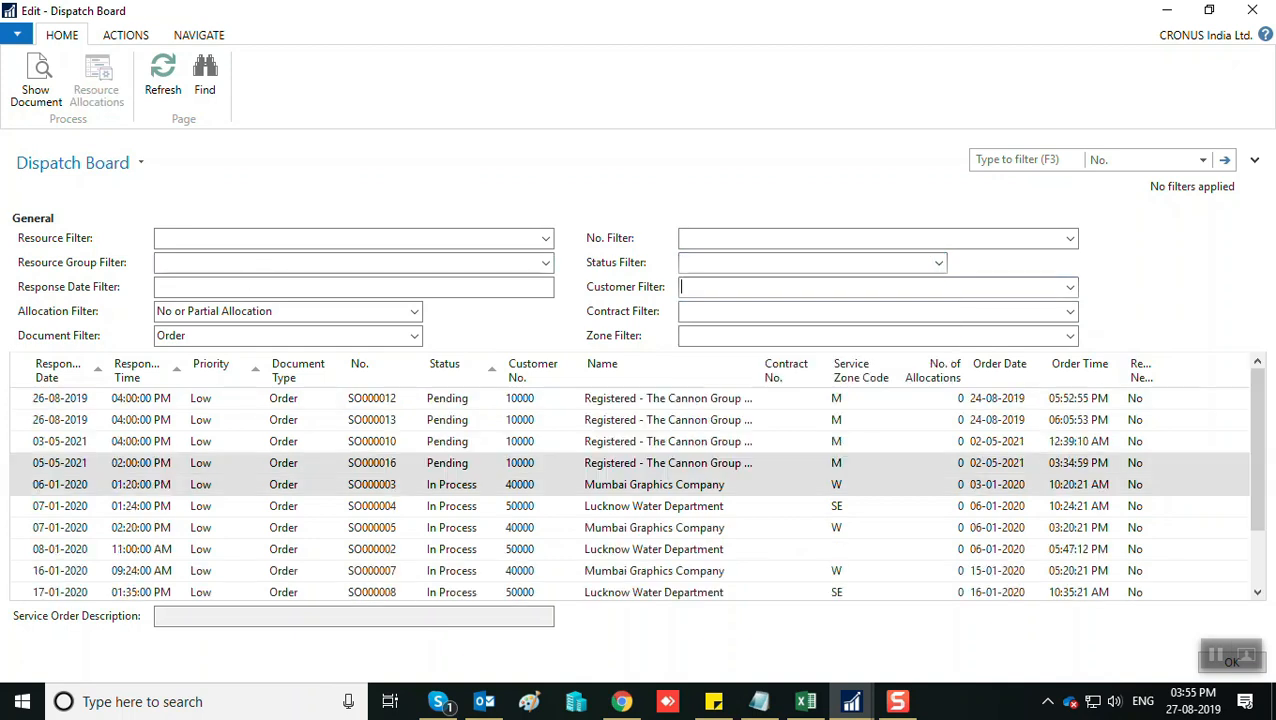
Set the Allocation Filter to Full Allocation and select the order with response date 28-08-2019.
left_click(414, 311)
left_click(196, 376)
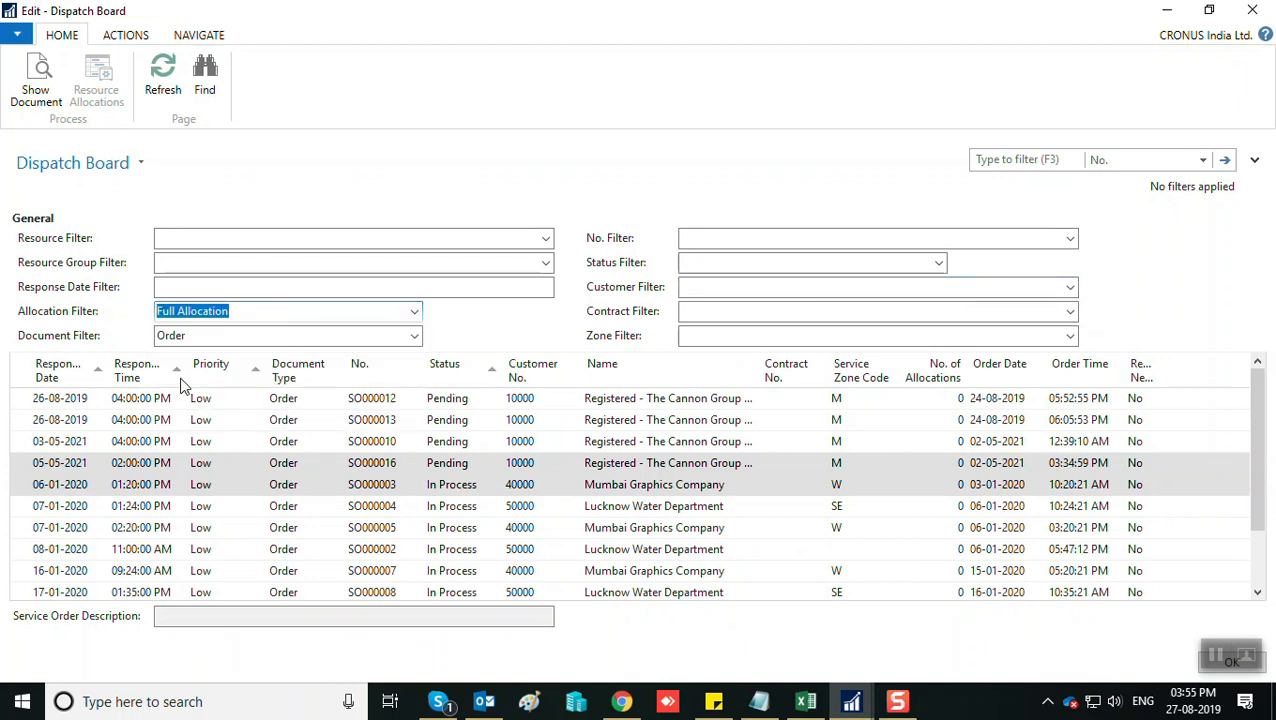
key("Tab")
left_click(367, 421)
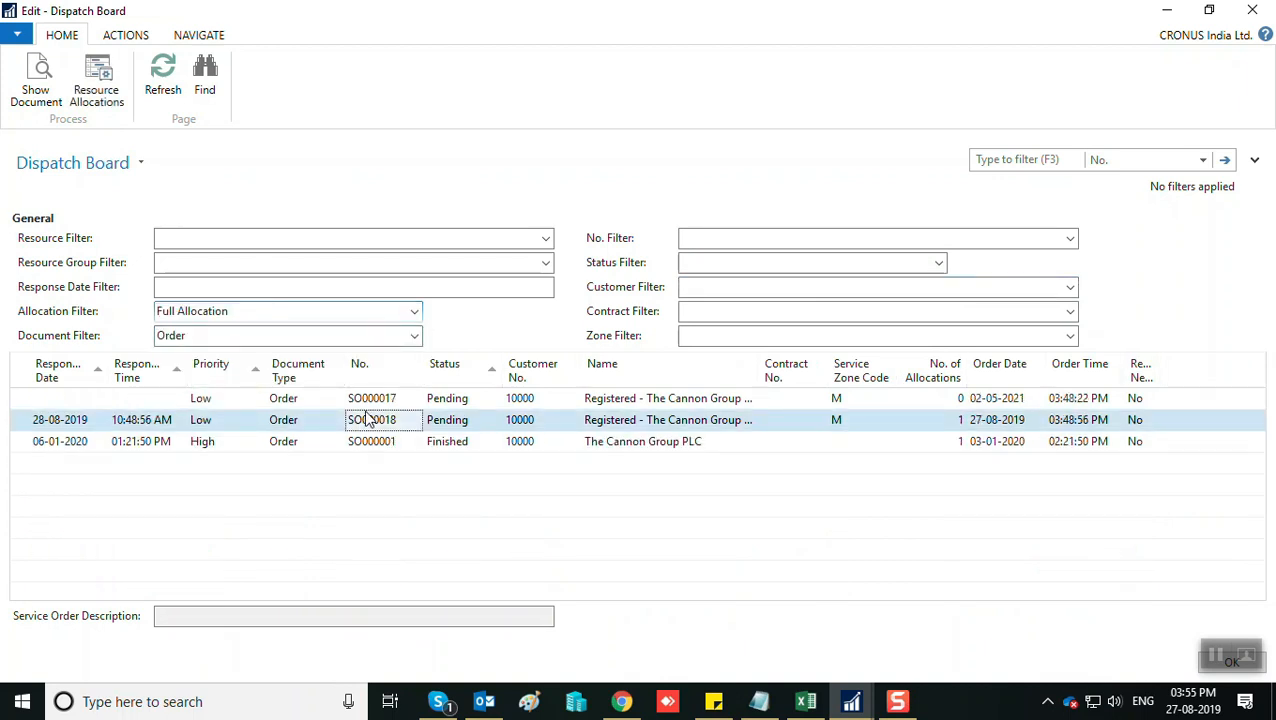
Open the allocation entries behind the order's No. of Allocations, check the starting and finishing times, and close the list.
left_click(960, 427)
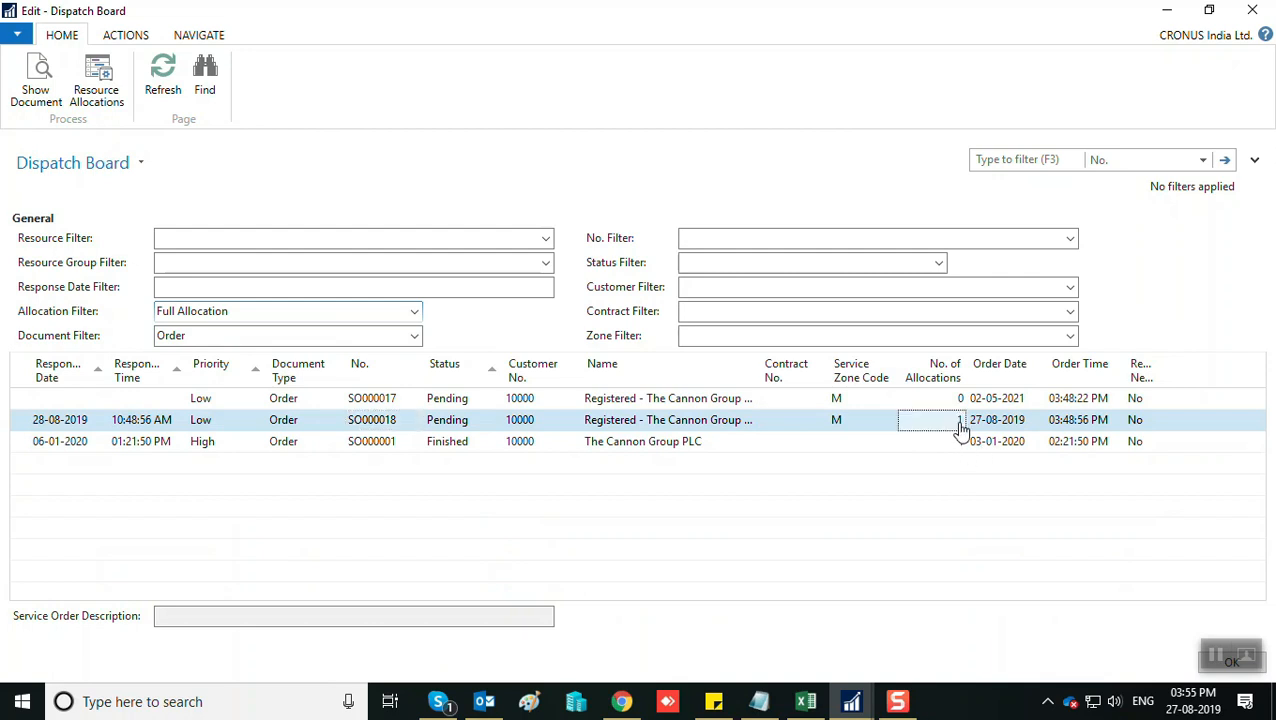
left_click(962, 424)
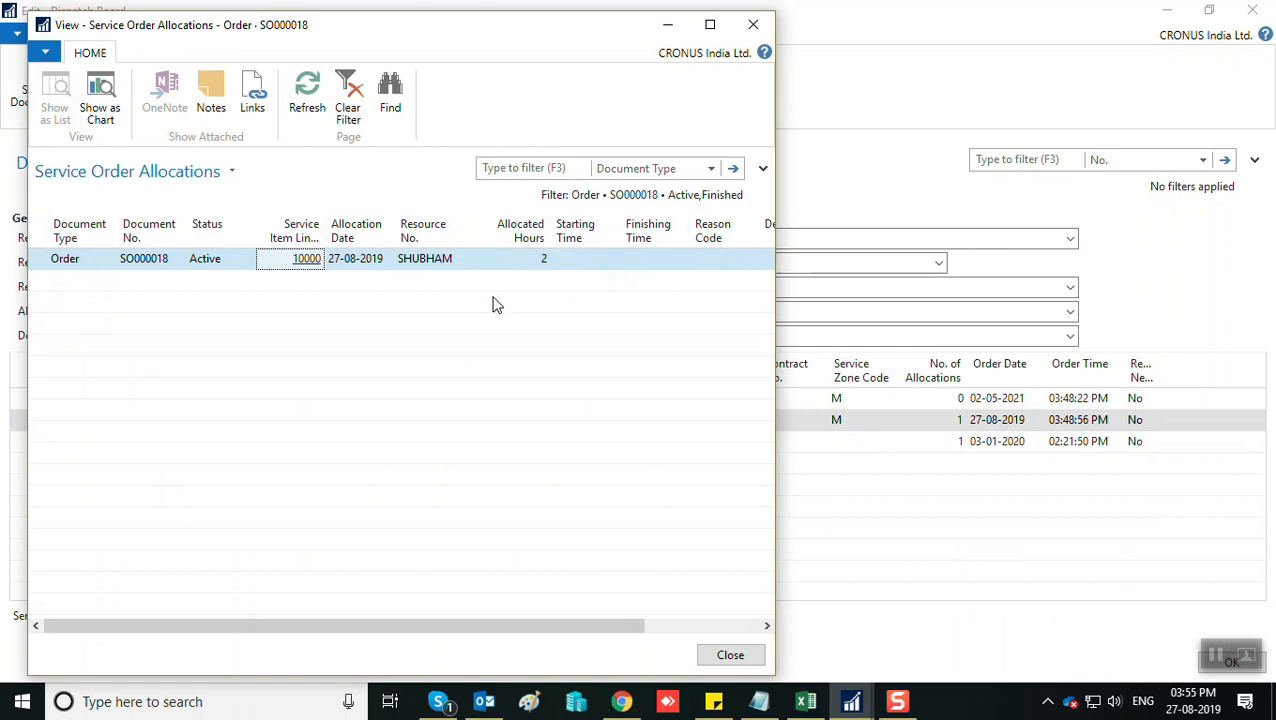
left_click(589, 266)
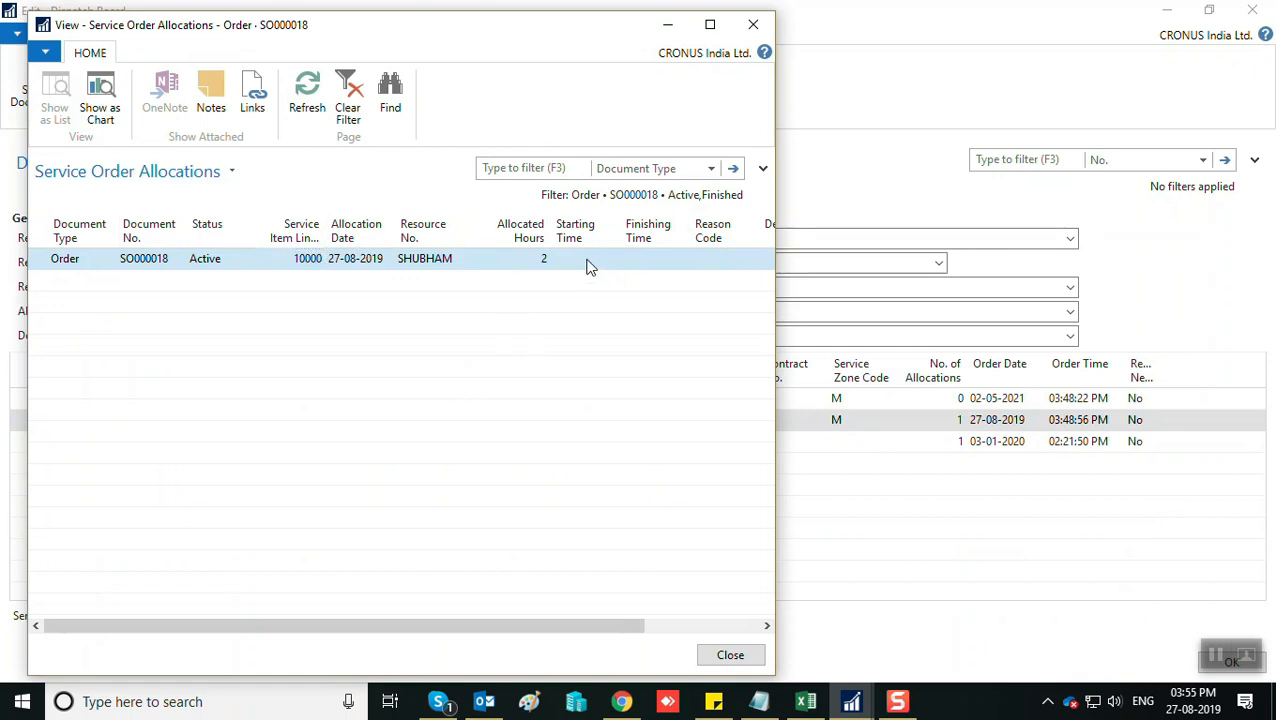
left_click(656, 268)
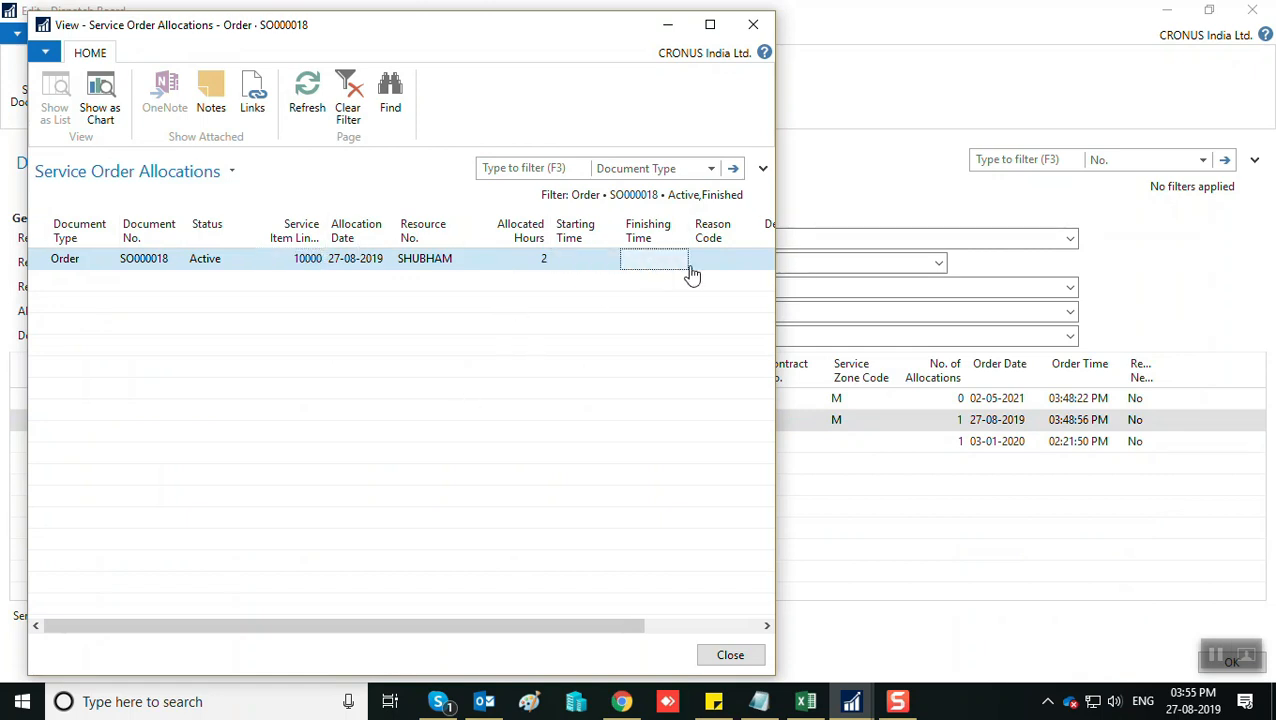
left_click_drag(521, 626, 387, 626)
key("Escape")
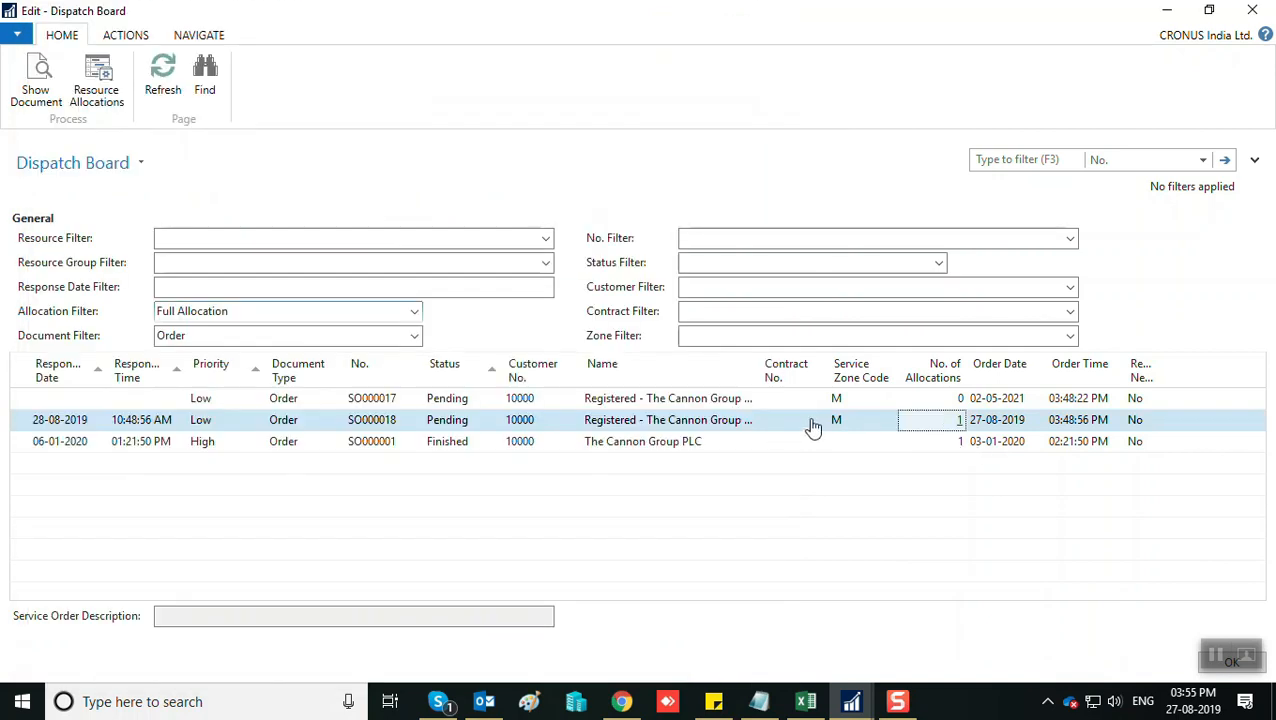
Open the order's resource allocations, inspect the priority and reason code options for cancelling the allocation, and leave without cancelling it.
left_click(795, 420)
left_click(96, 80)
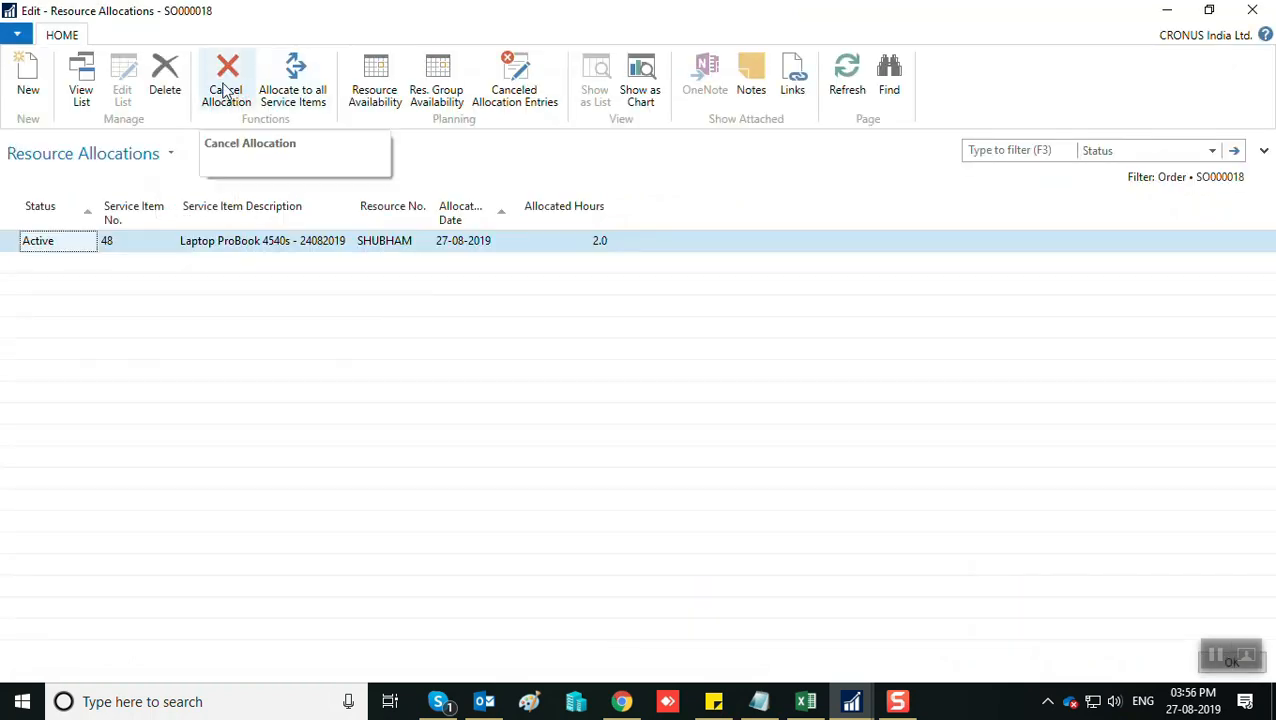
left_click(224, 90)
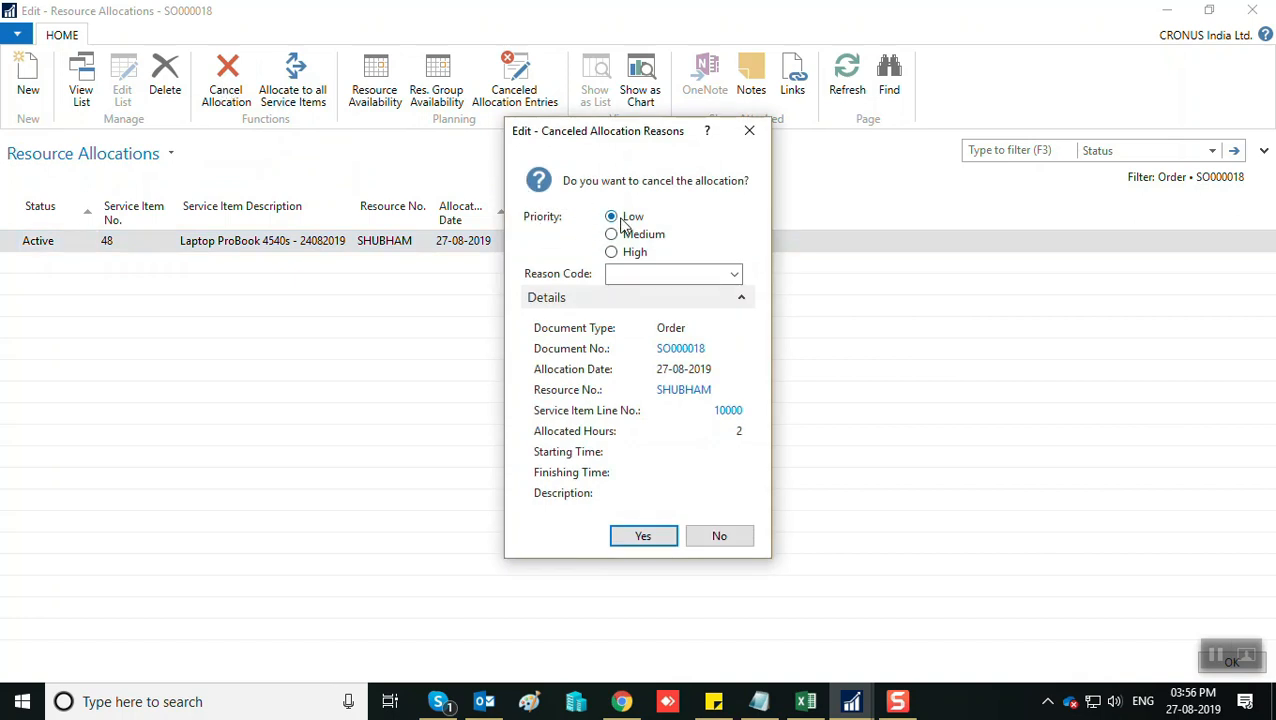
left_click(734, 274)
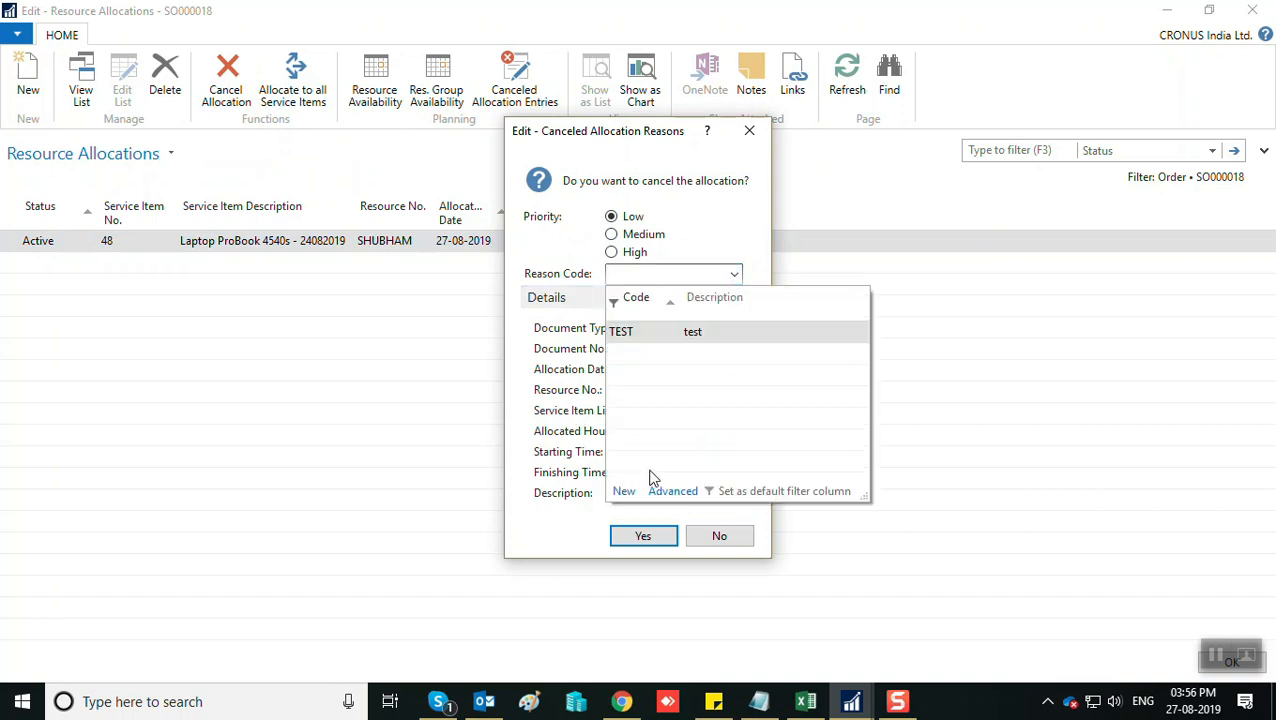
left_click(745, 250)
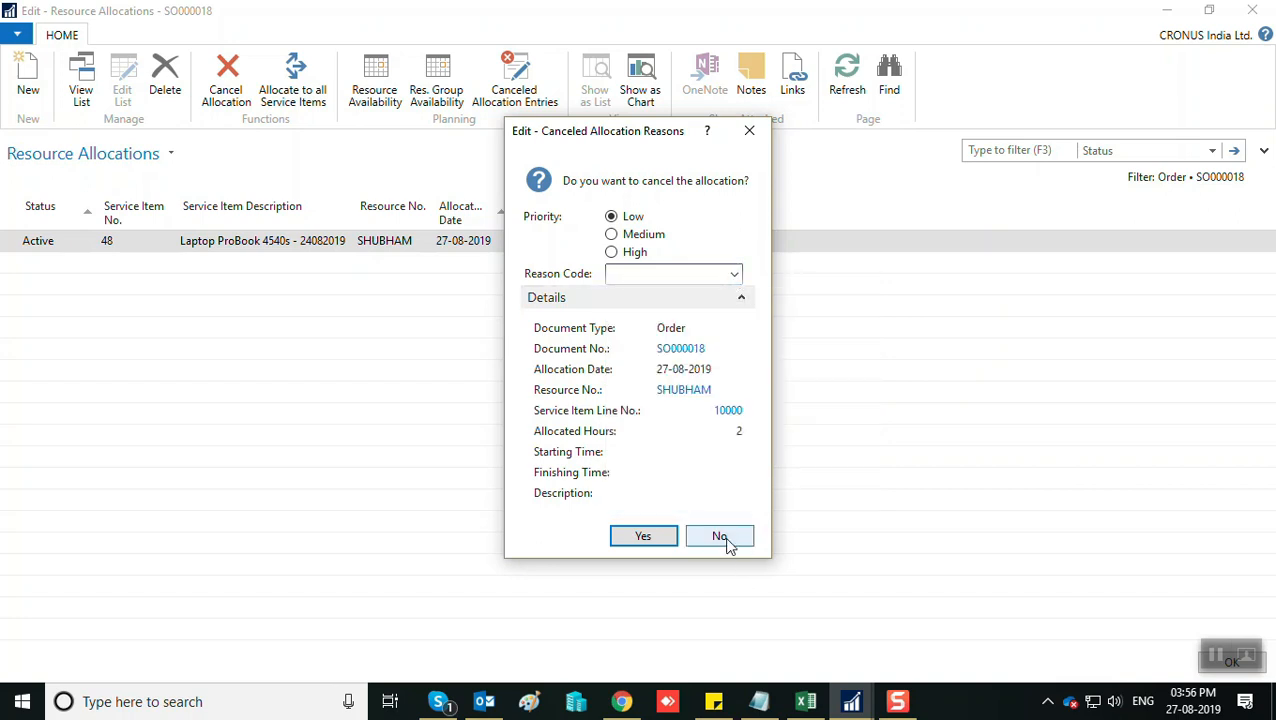
left_click(755, 132)
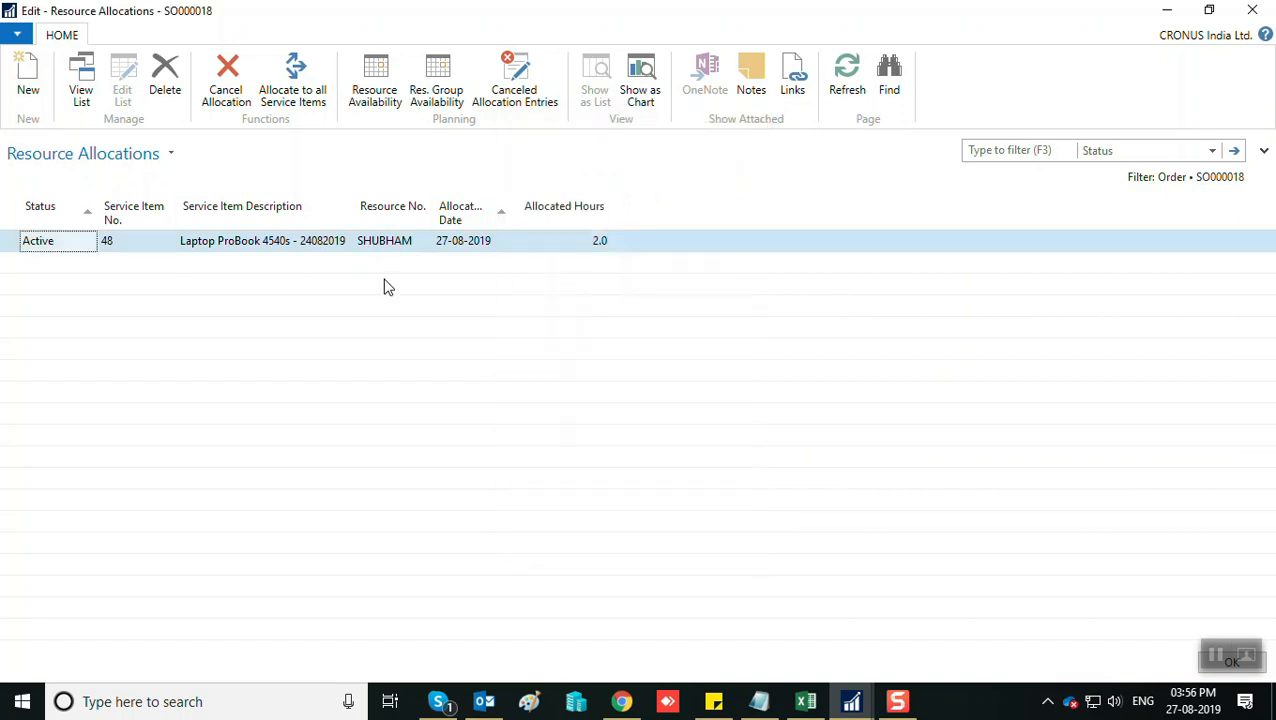
left_click(131, 244)
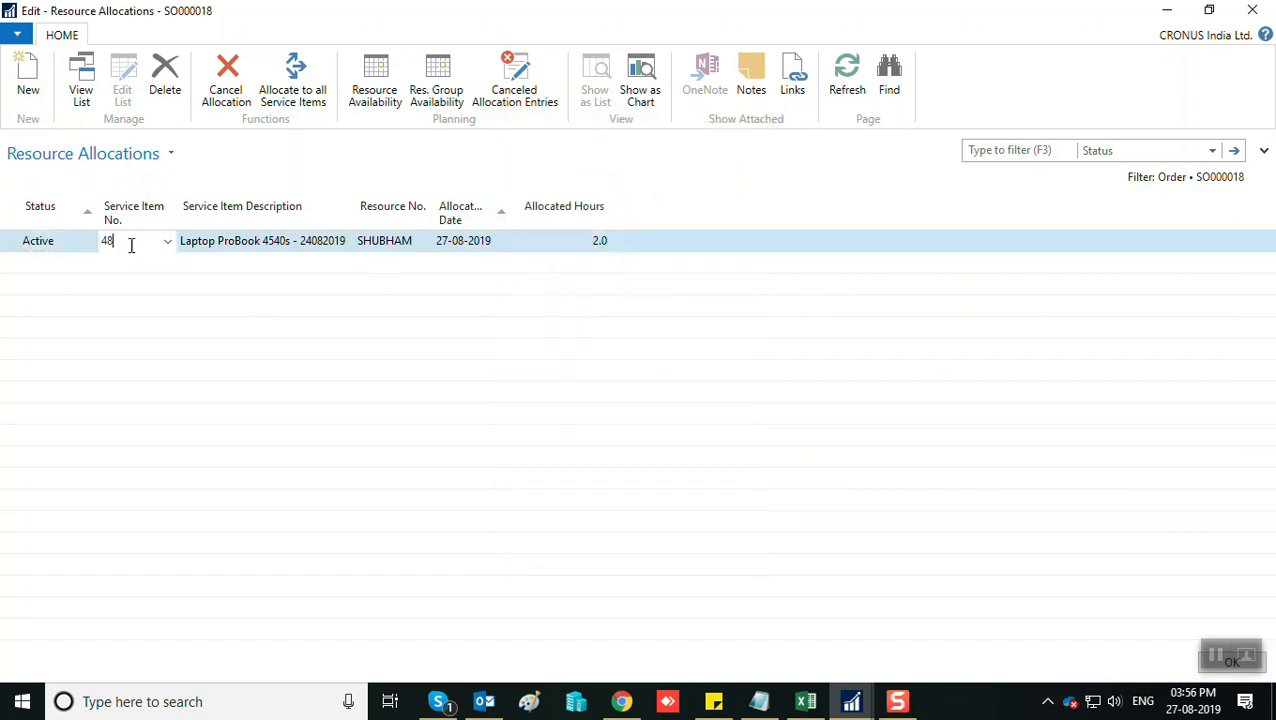
left_click(80, 242)
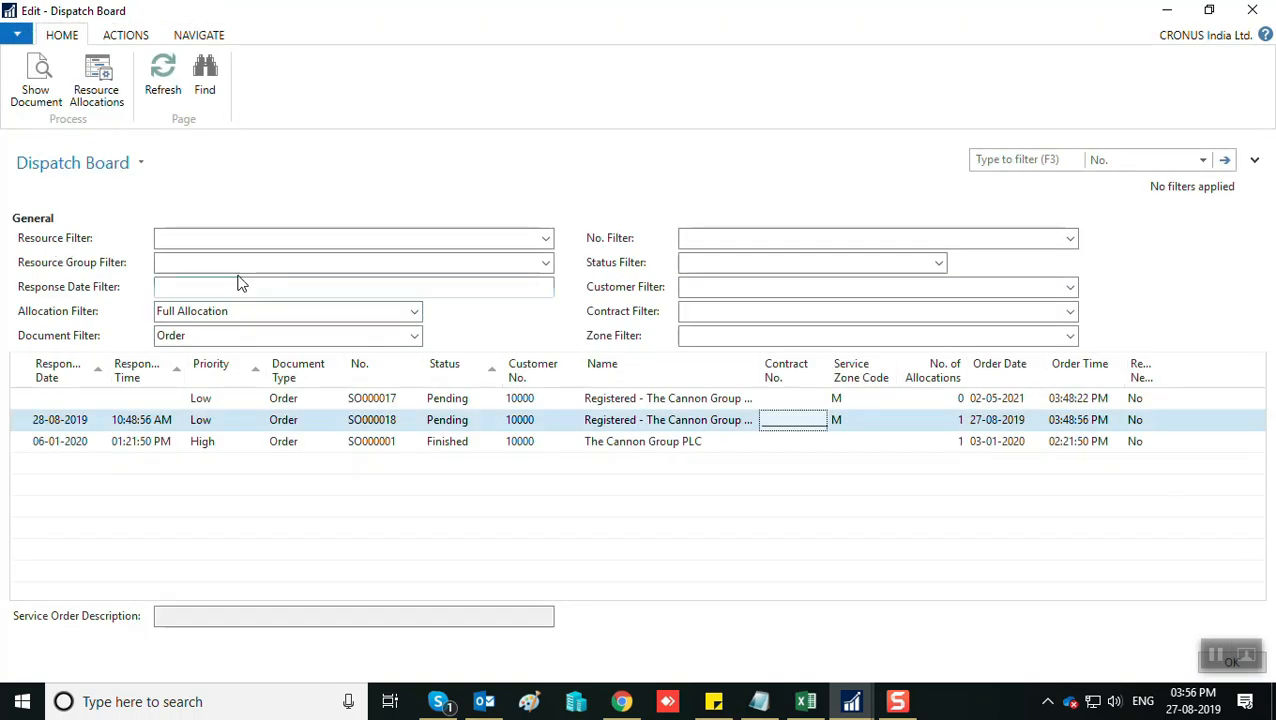
Review the Dispatch Board's printing and navigation commands and close the board.
left_click(126, 38)
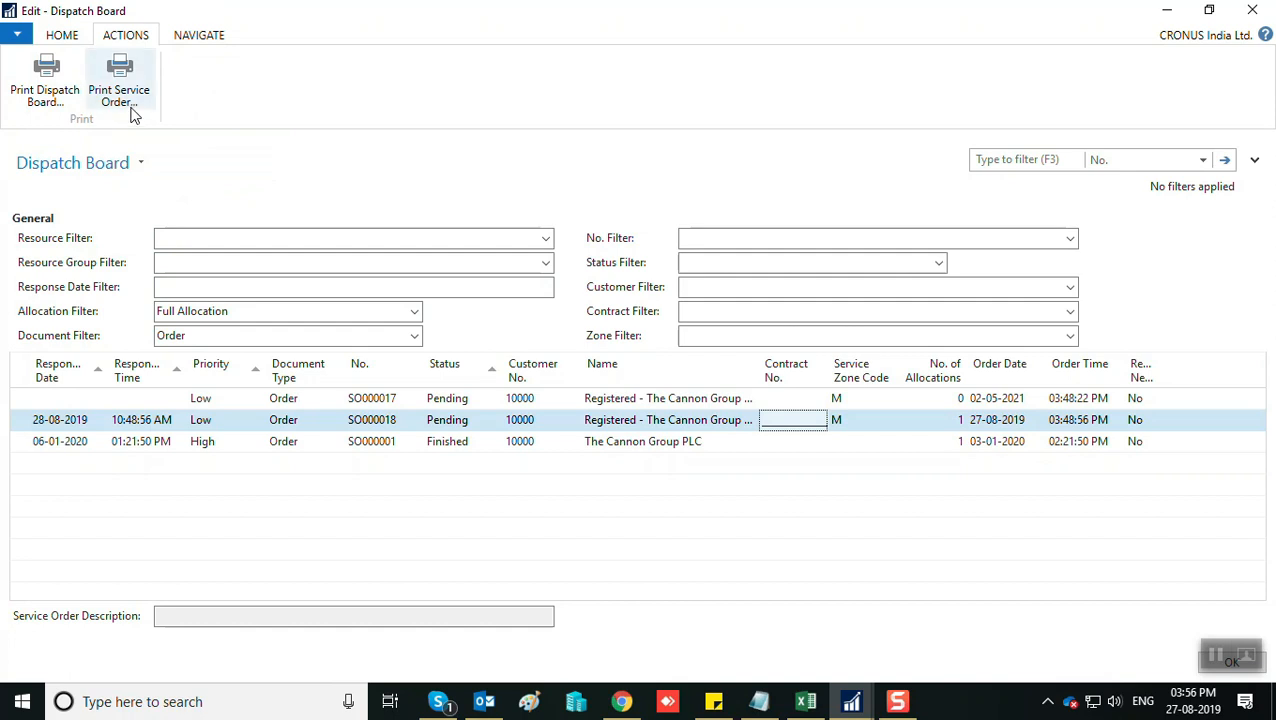
left_click(190, 38)
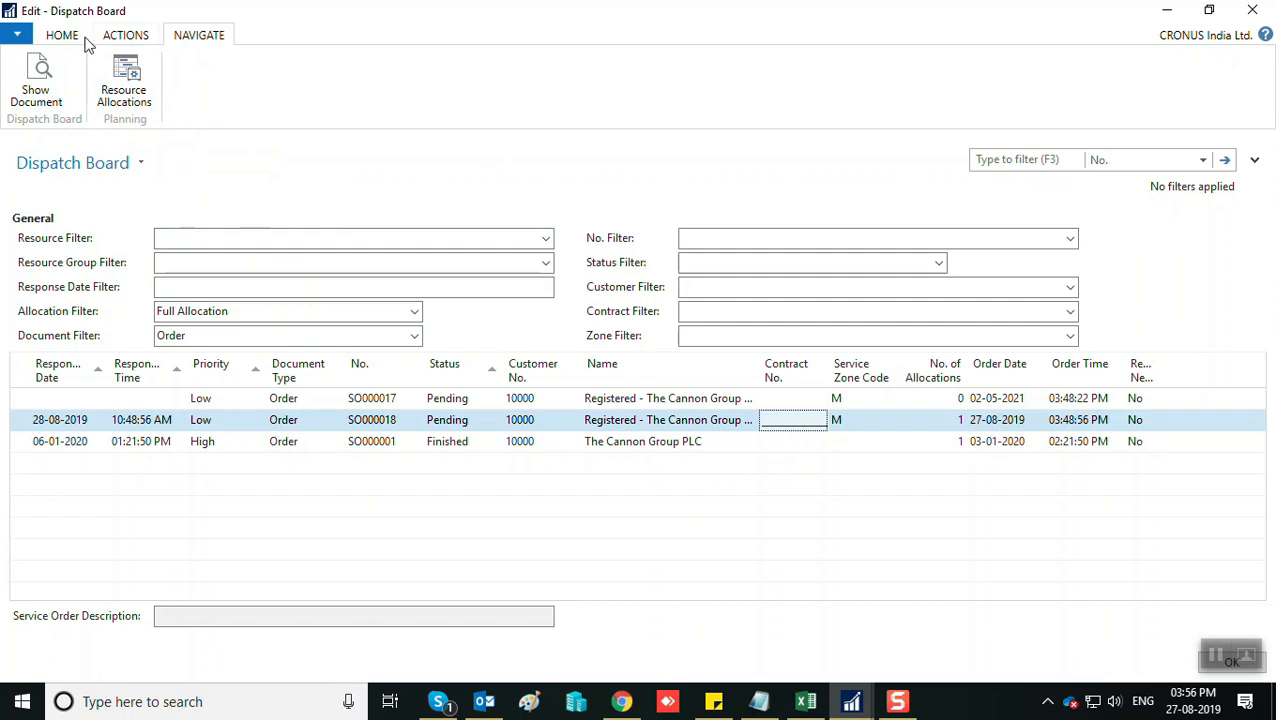
left_click(50, 36)
key("Escape")
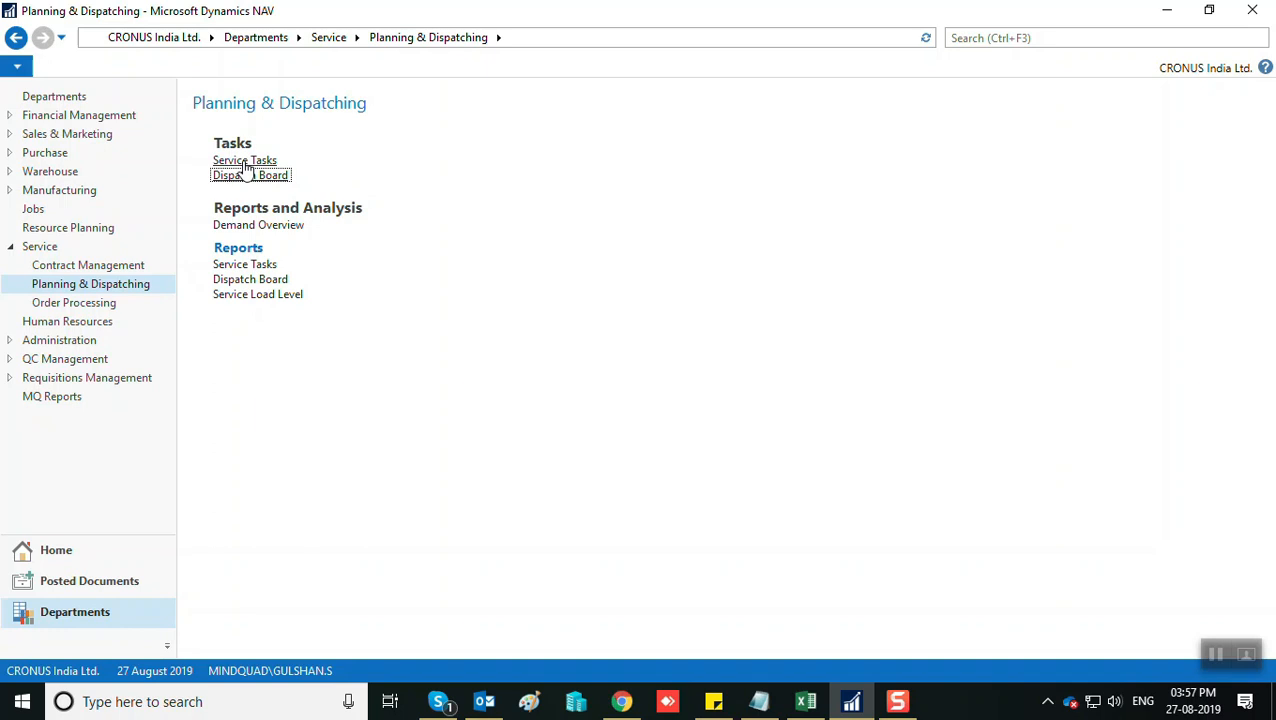
Reopen the Dispatch Board and set the Allocation Filter to No or Partial Allocation.
left_click(237, 178)
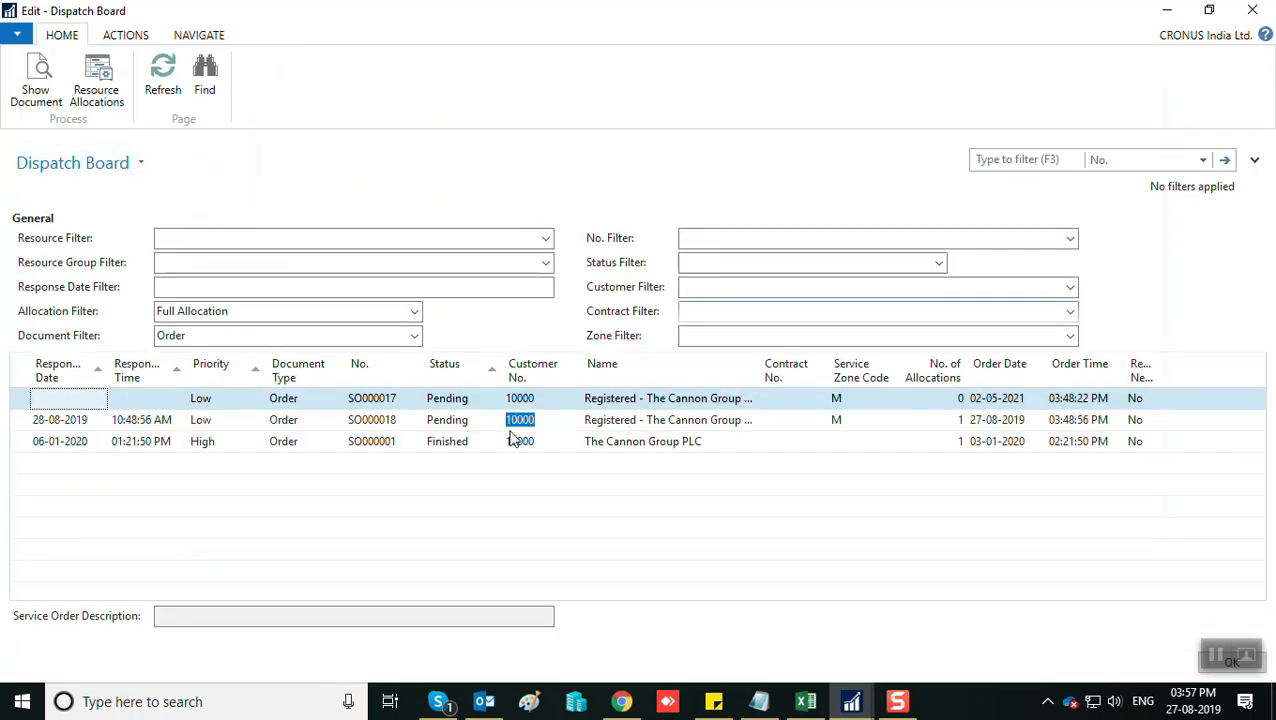
left_click(525, 420)
left_click(401, 421)
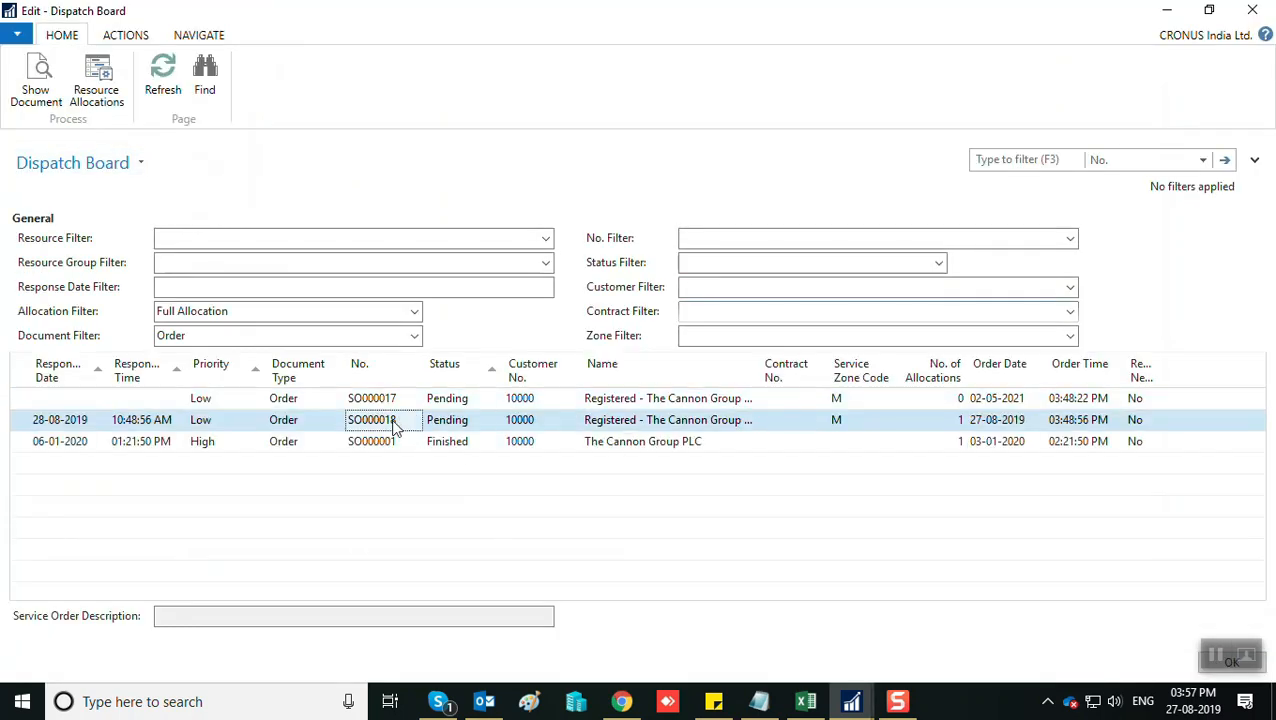
left_click(414, 311)
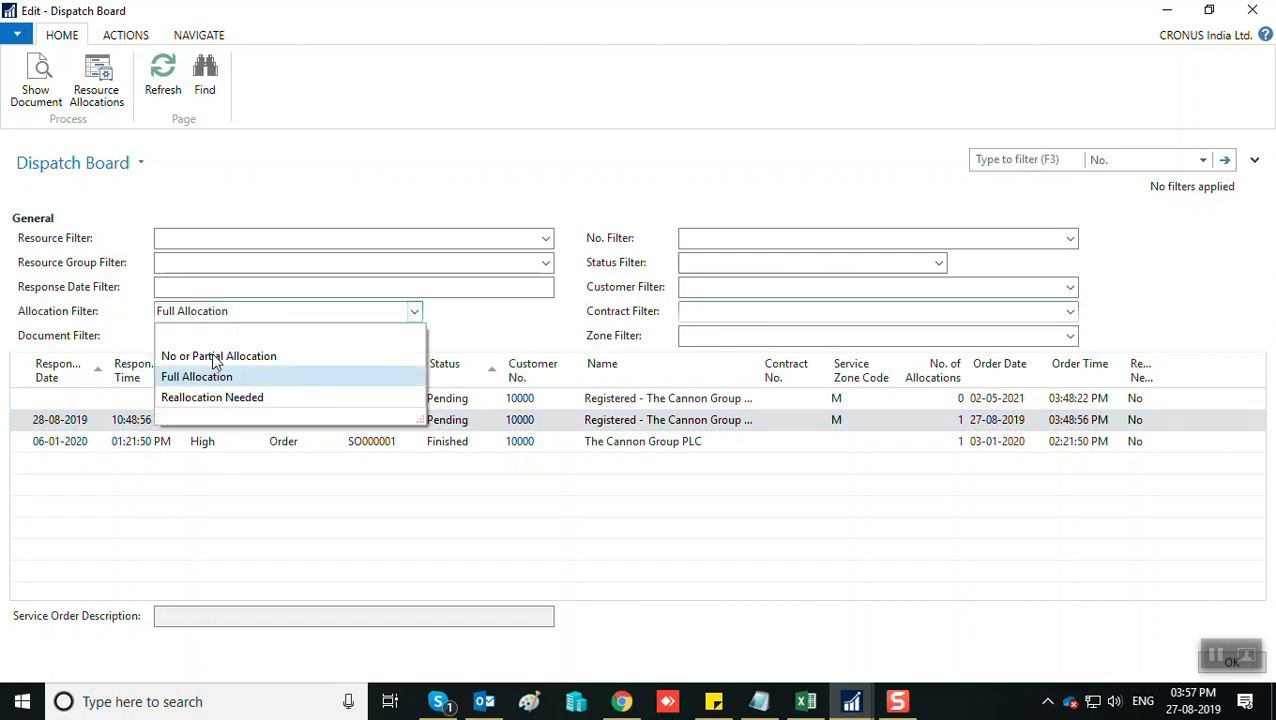
left_click(213, 352)
left_click(228, 443)
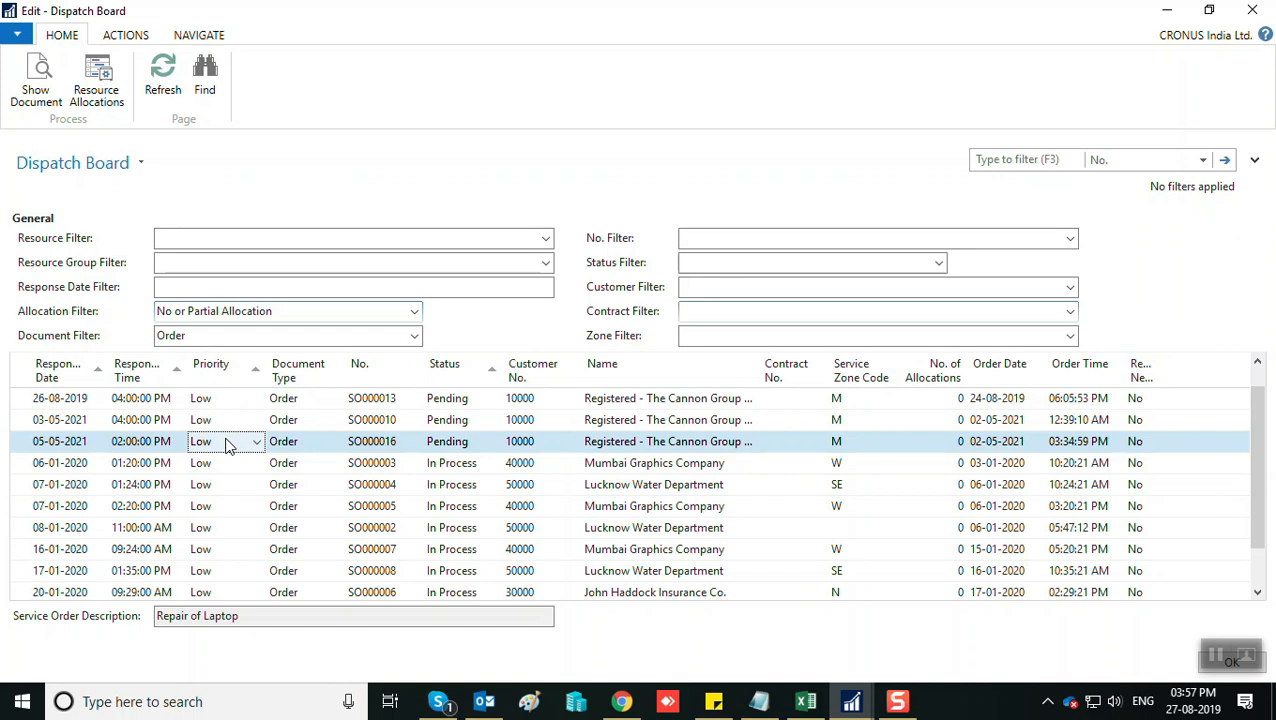
Open the resource allocations for the Mumbai Graphics Company order with response date 06-01-2020.
left_click(200, 463)
left_click(143, 464)
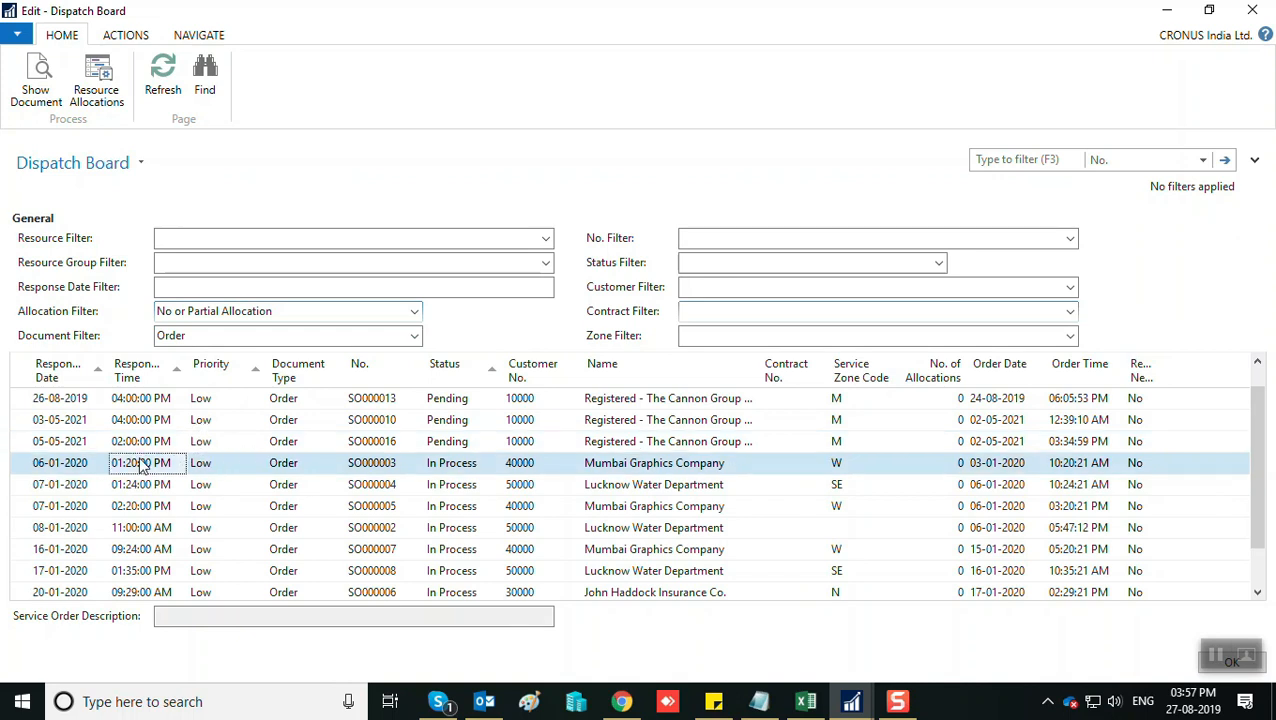
left_click(100, 98)
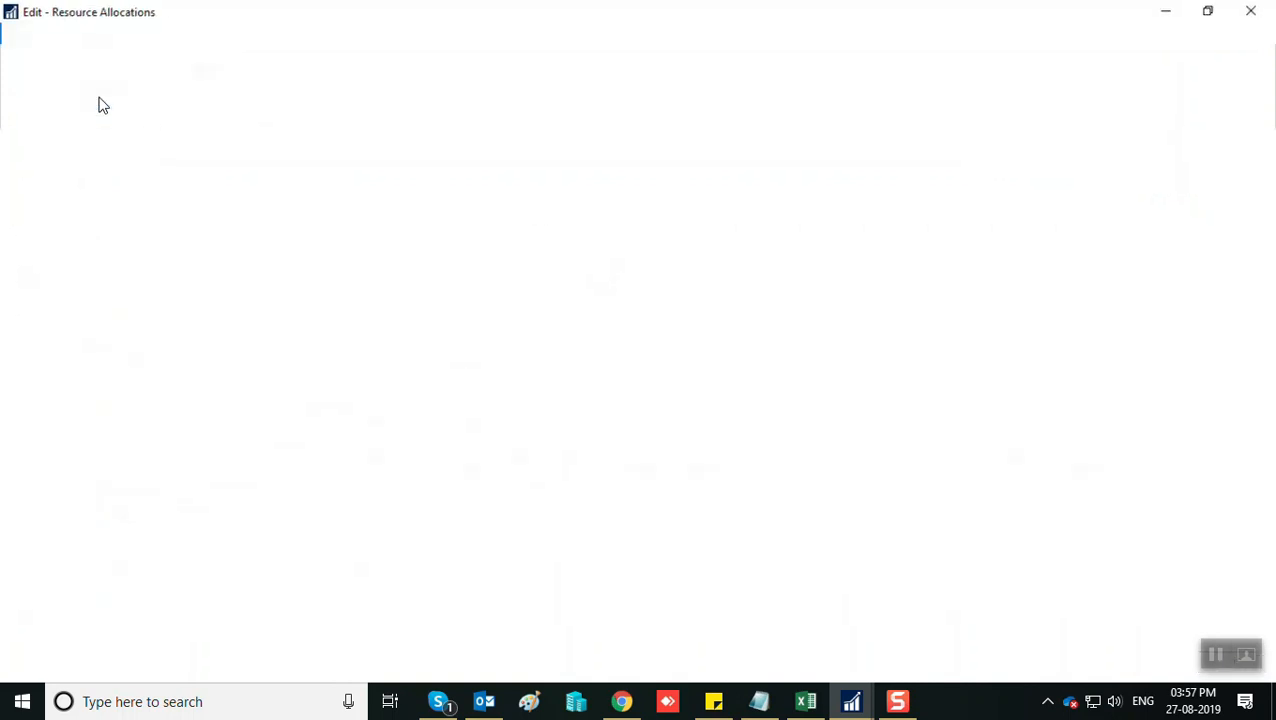
Review the resource choices, allocation date and allocated hours fields for service item 30, and close the allocations and the Dispatch Board.
left_click(418, 240)
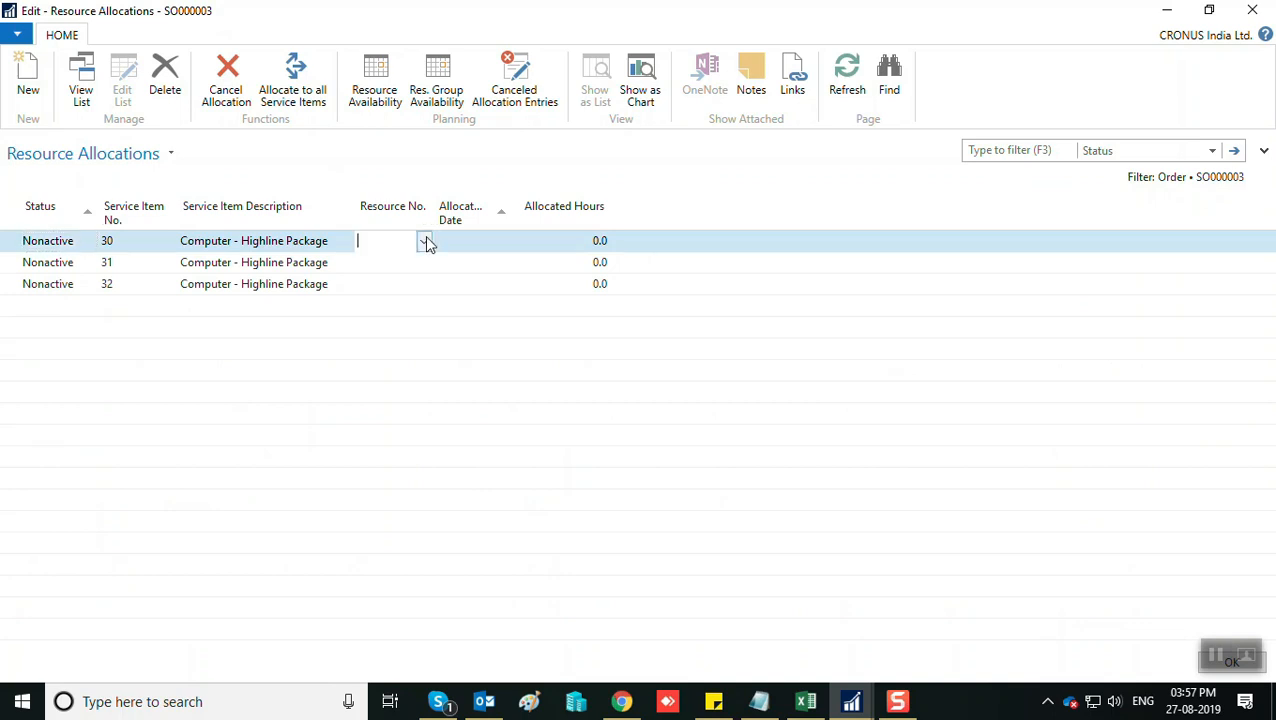
left_click(425, 240)
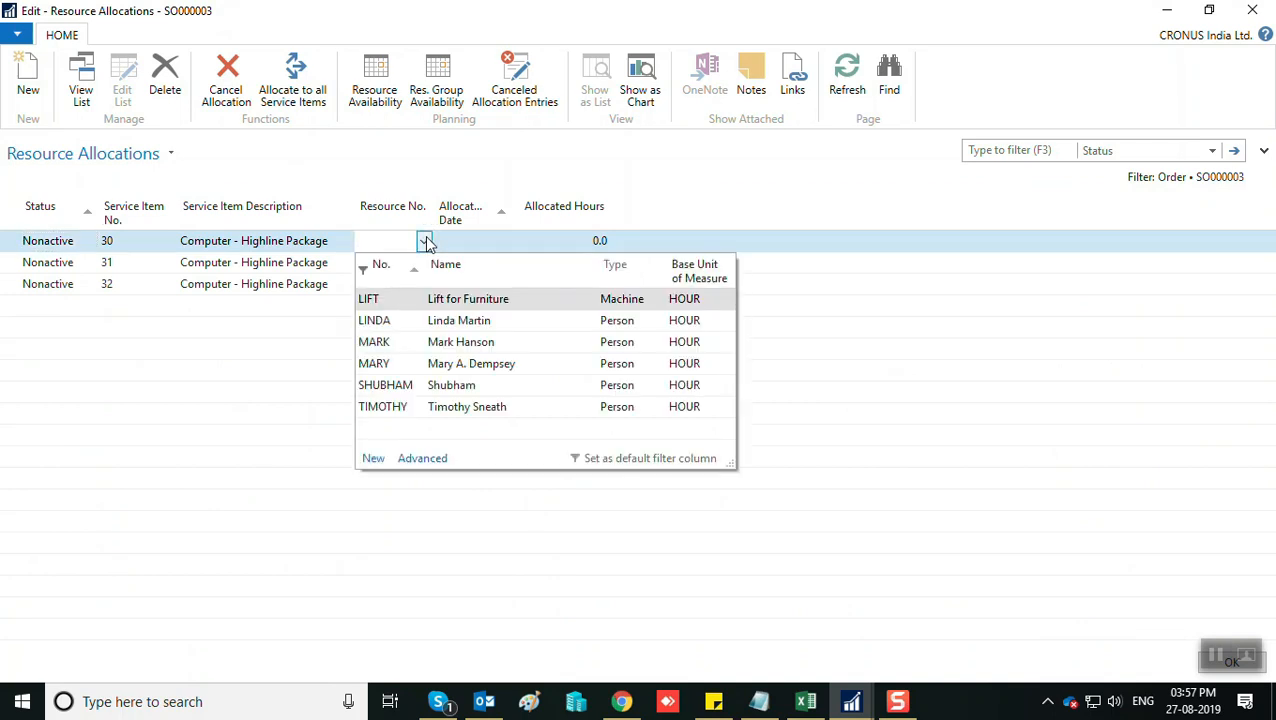
left_click(456, 243)
left_click(502, 241)
left_click(557, 247)
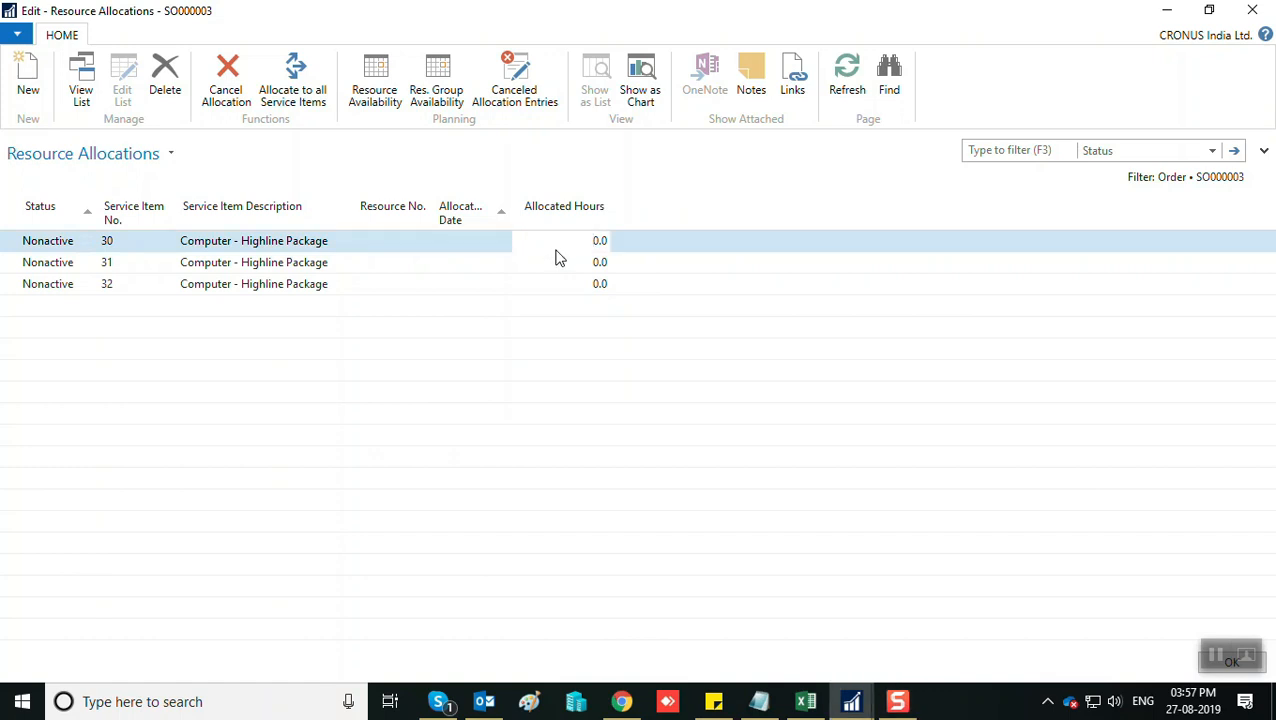
key("Escape")
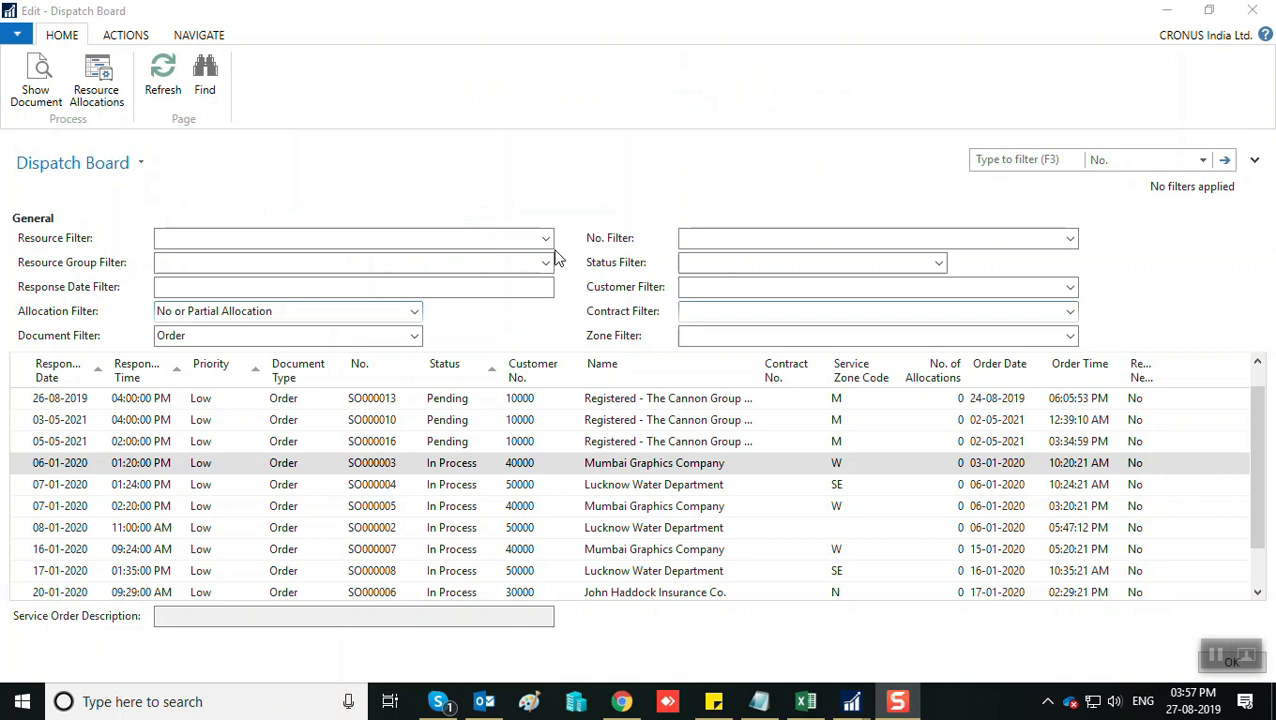
left_click(362, 181)
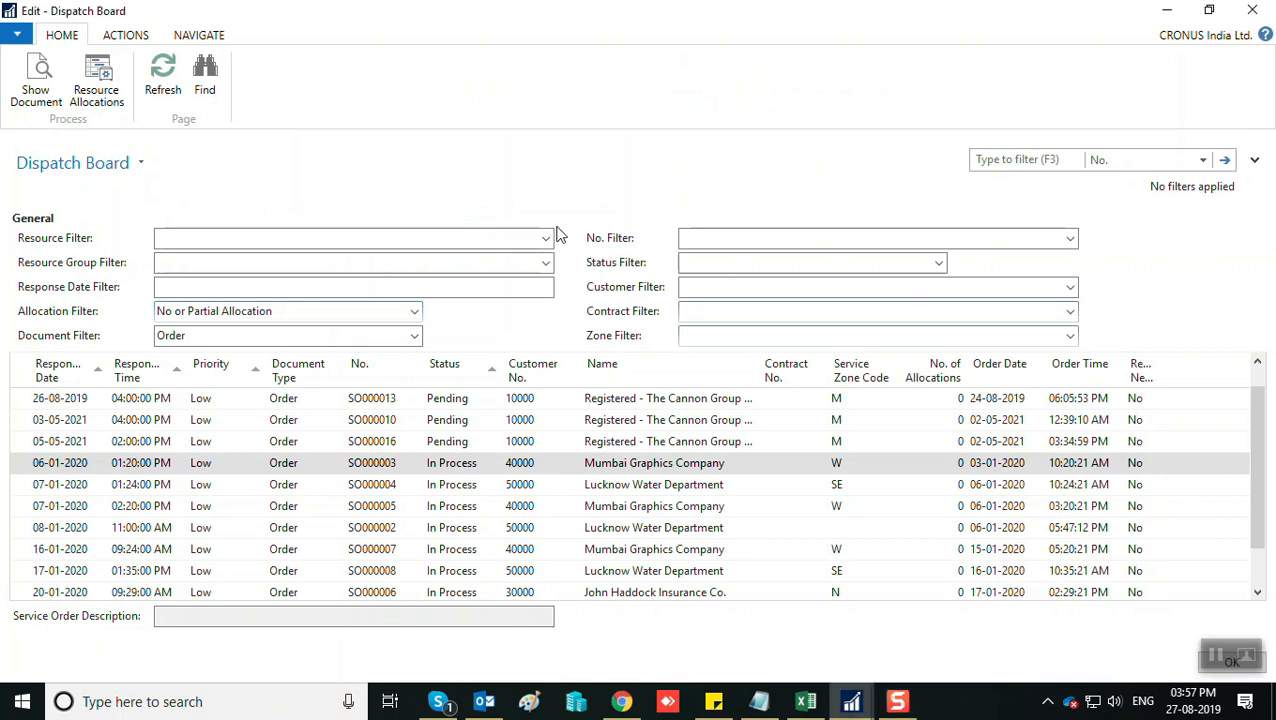
key("Escape")
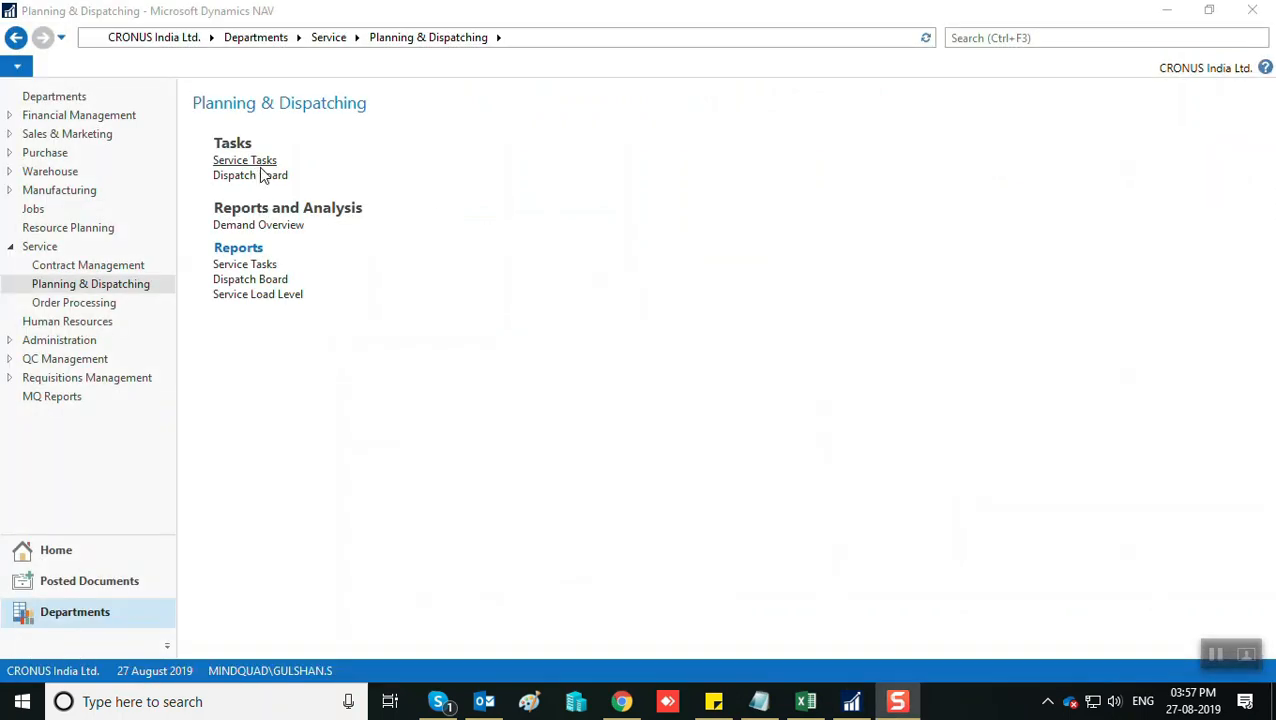
Open the Service Tasks at full window size and set the Allocation Status Filter to Active.
left_click(256, 164)
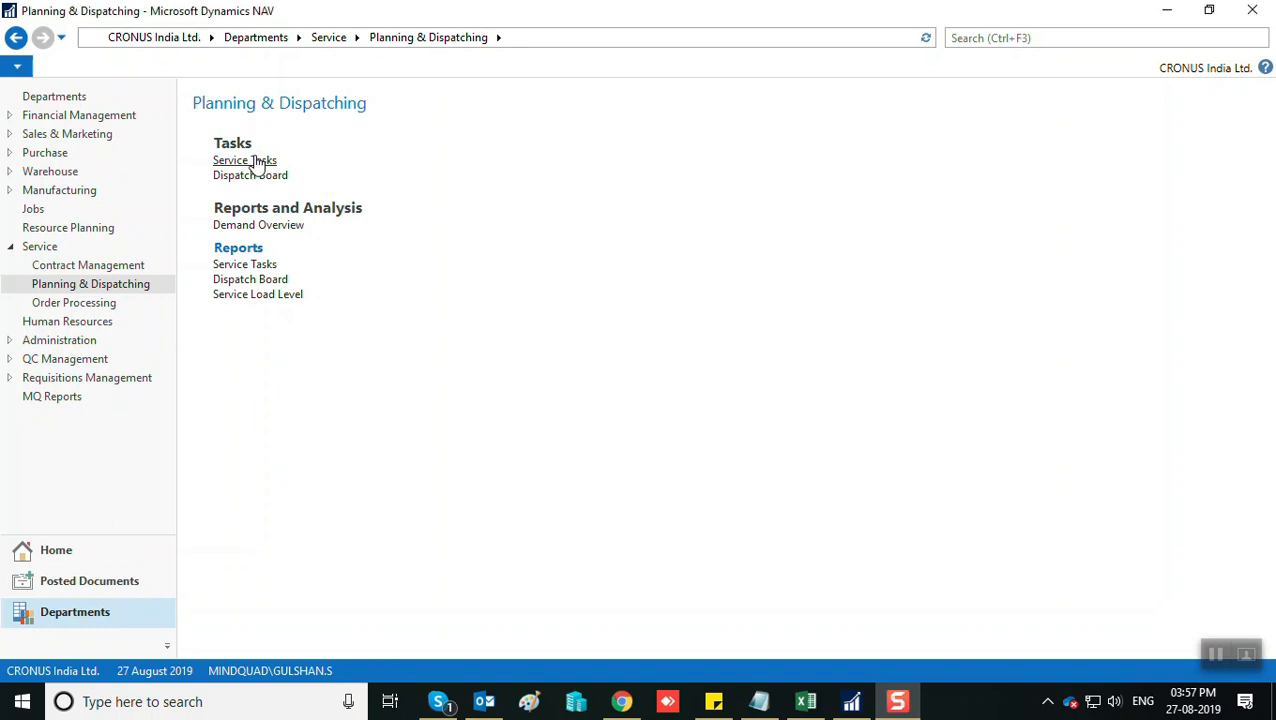
left_click(256, 164)
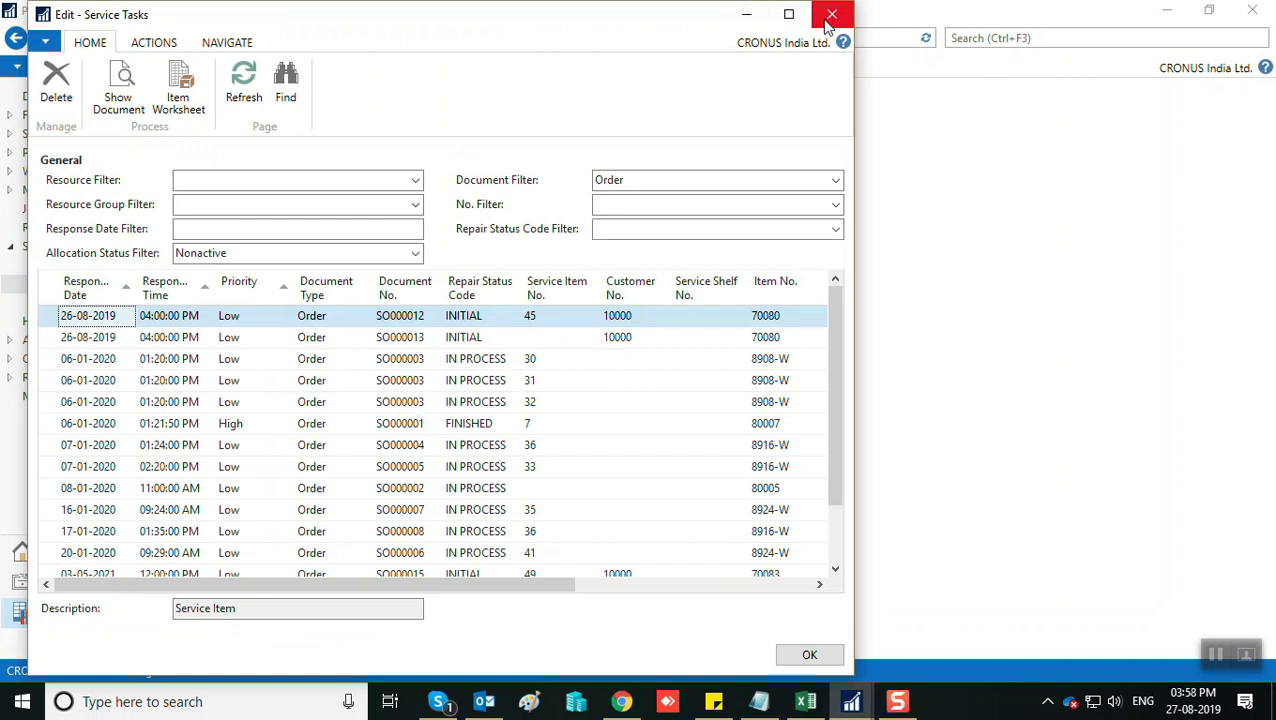
left_click(791, 17)
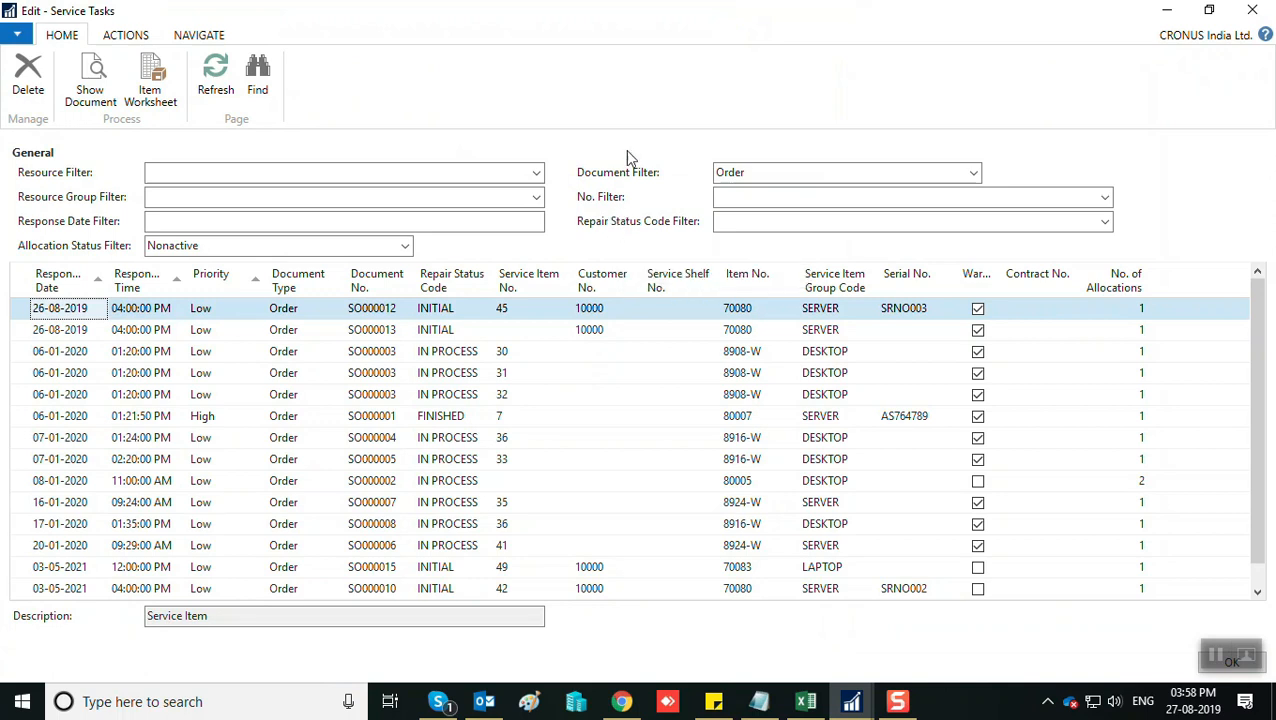
left_click(405, 246)
left_click(170, 311)
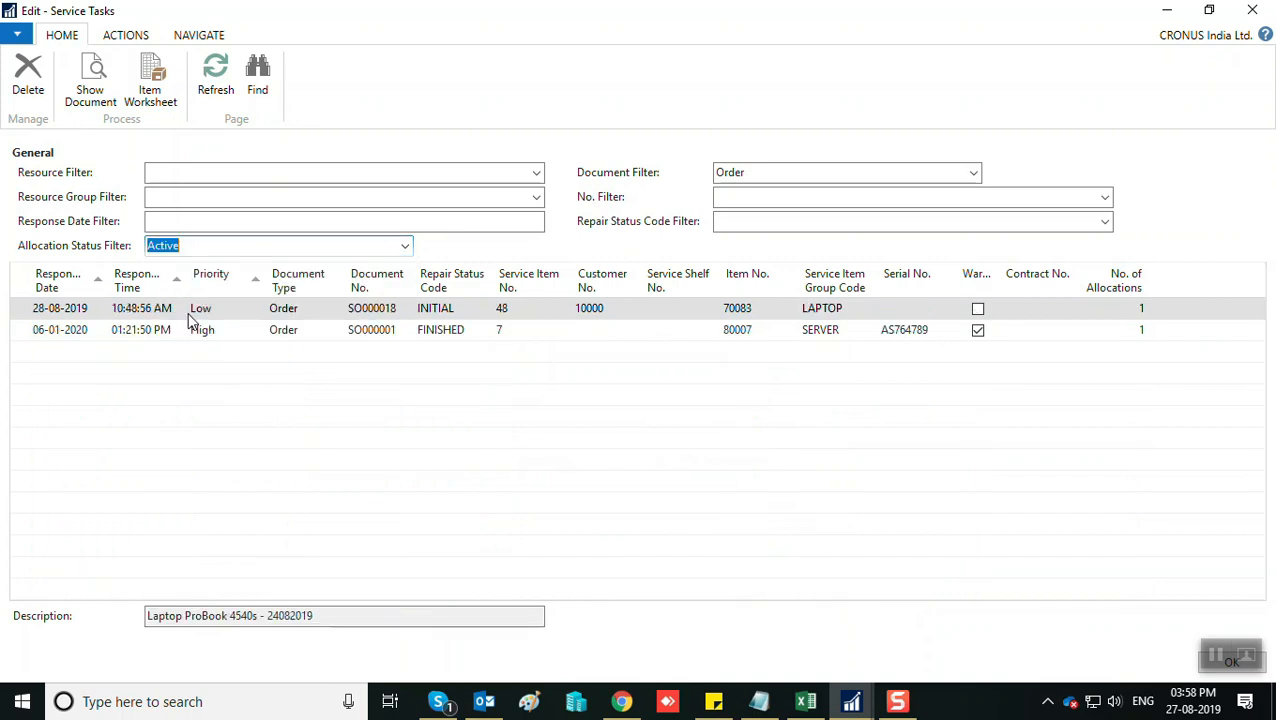
Sort the active tasks by Service Shelf No. and look over the details of the server and laptop tasks.
left_click(224, 338)
left_click(360, 310)
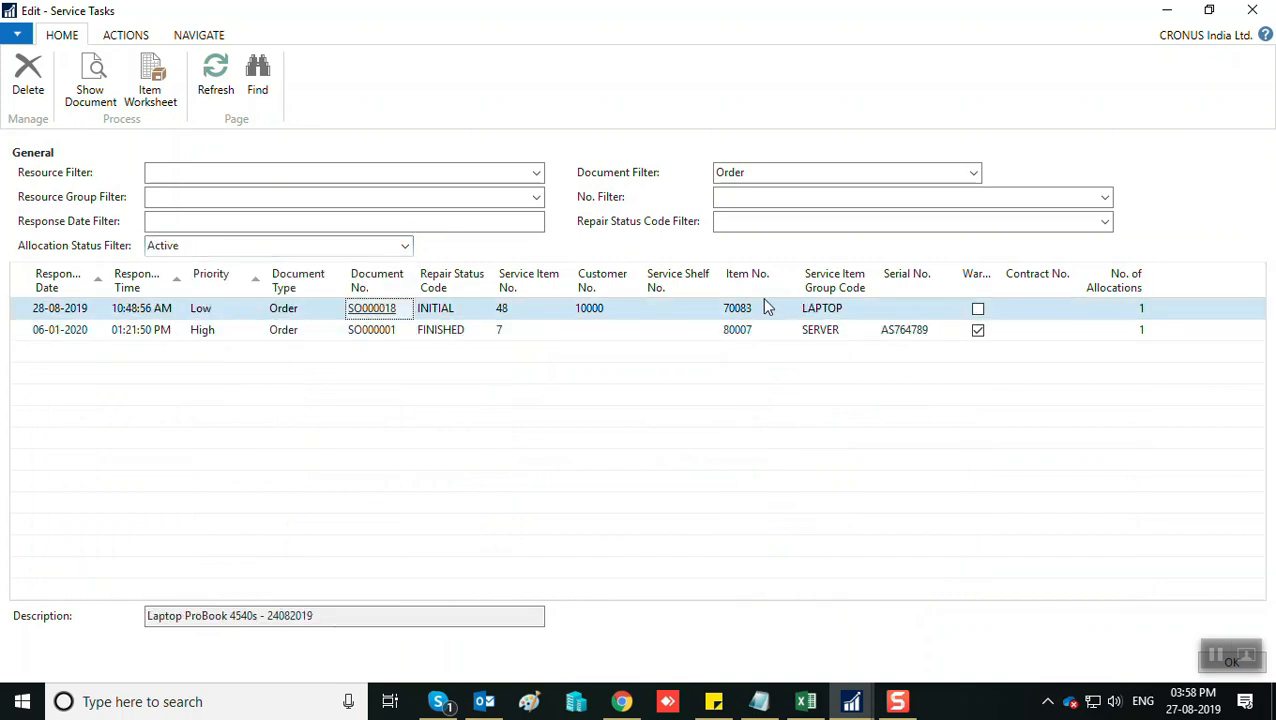
left_click(664, 283)
left_click(535, 307)
left_click(486, 330)
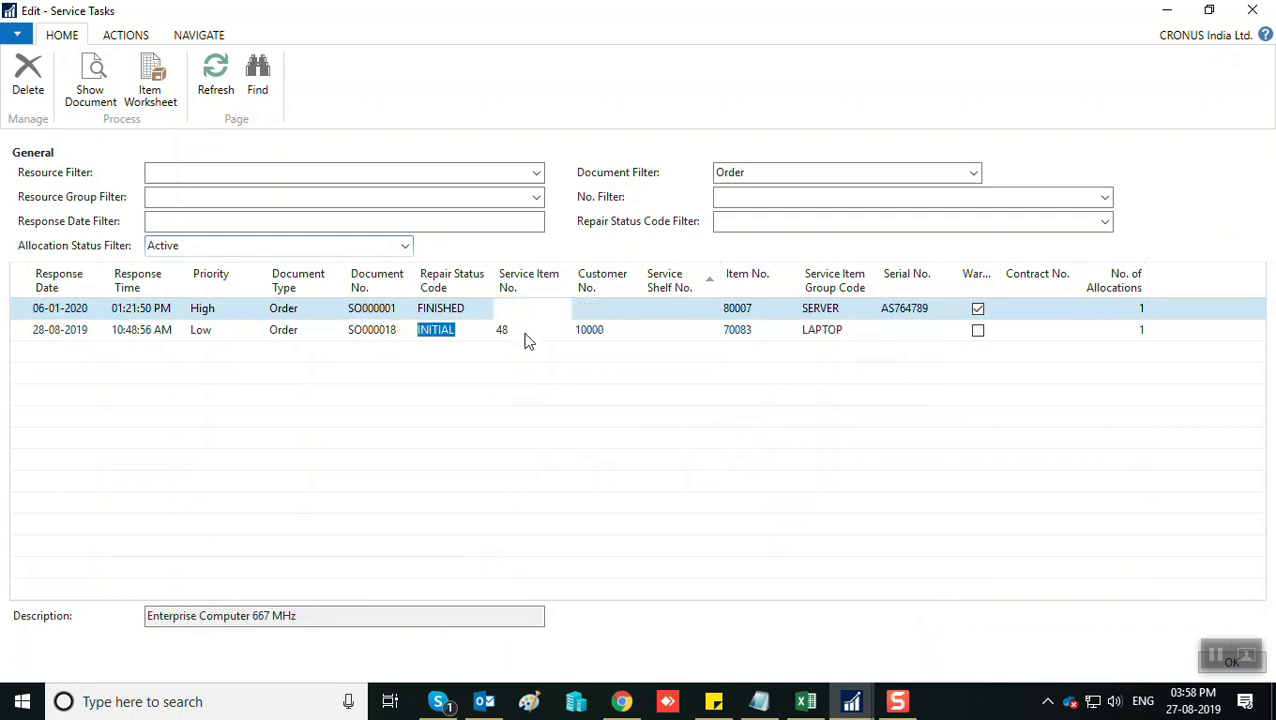
left_click(612, 332)
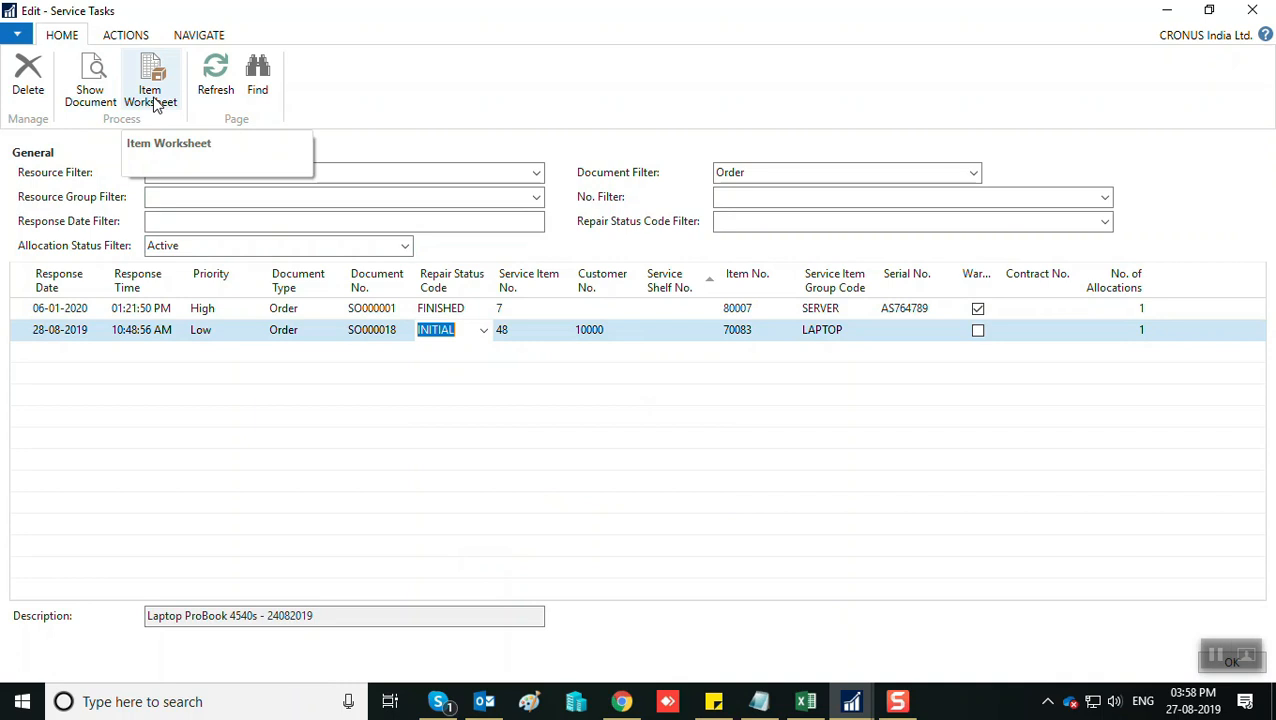
Review the available repair status codes for the laptop task with response date 28-08-2019 without choosing one.
left_click(485, 331)
left_click(477, 410)
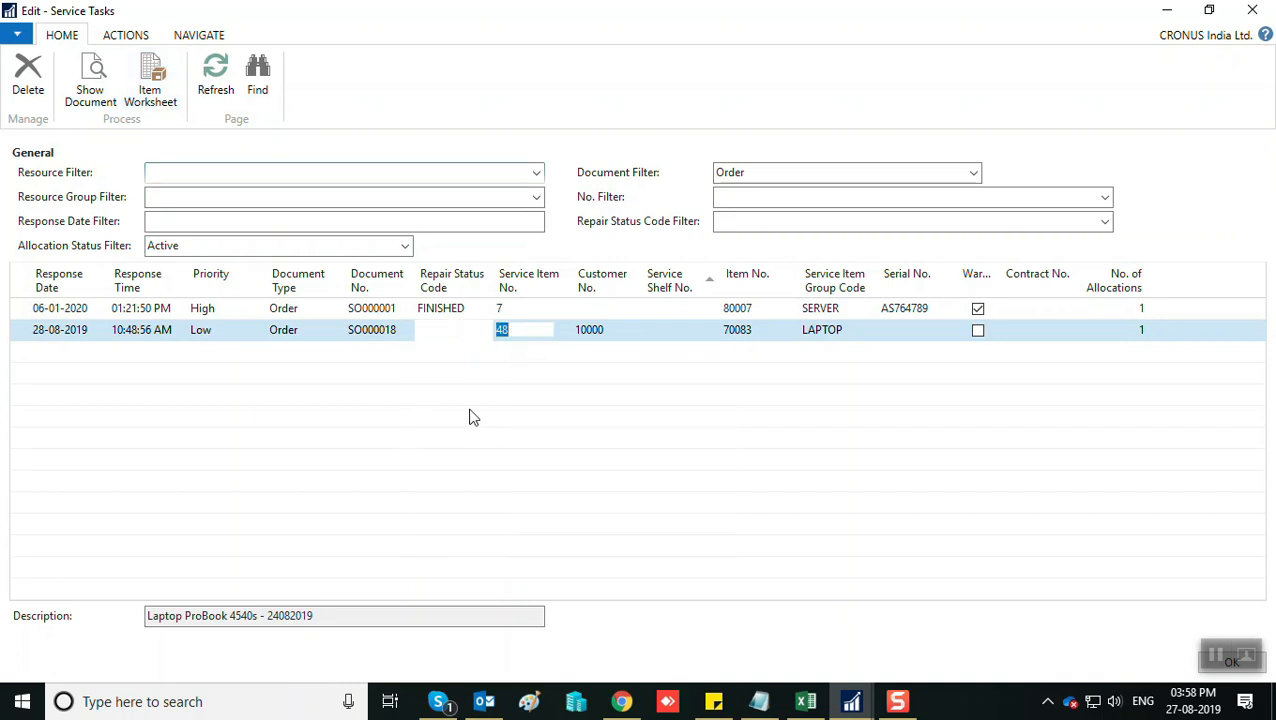
left_click(475, 334)
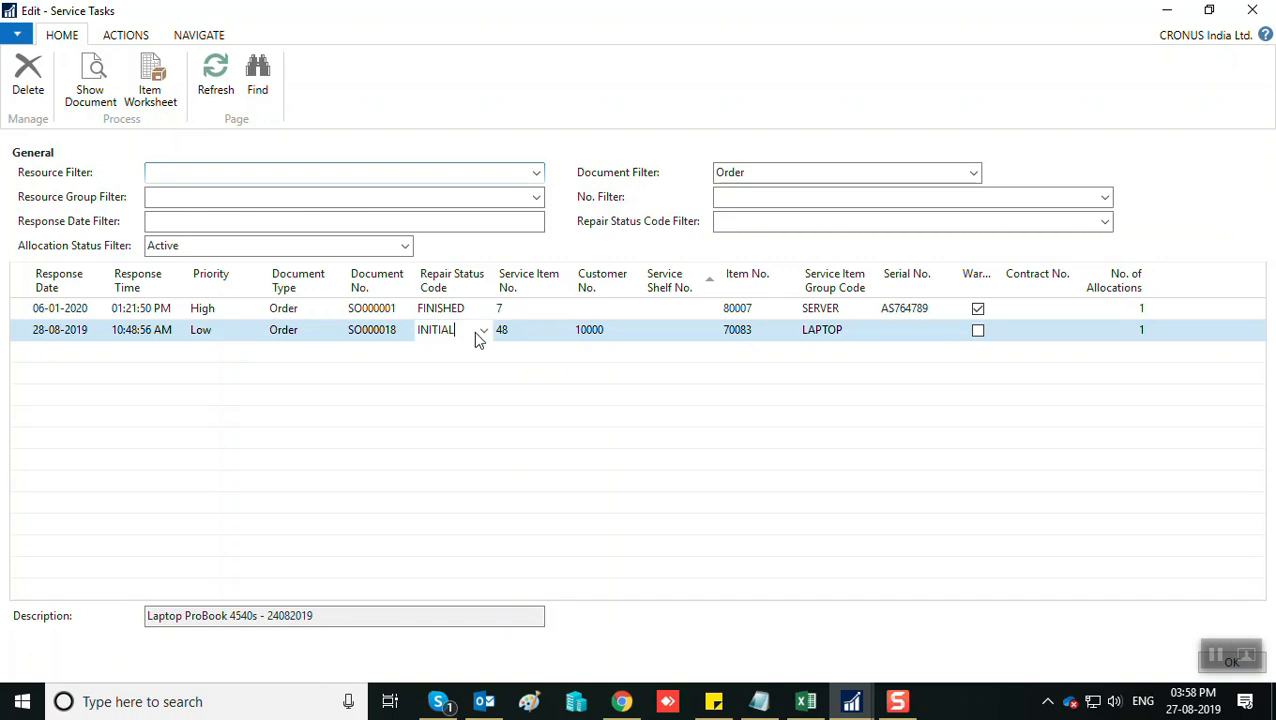
left_click(483, 331)
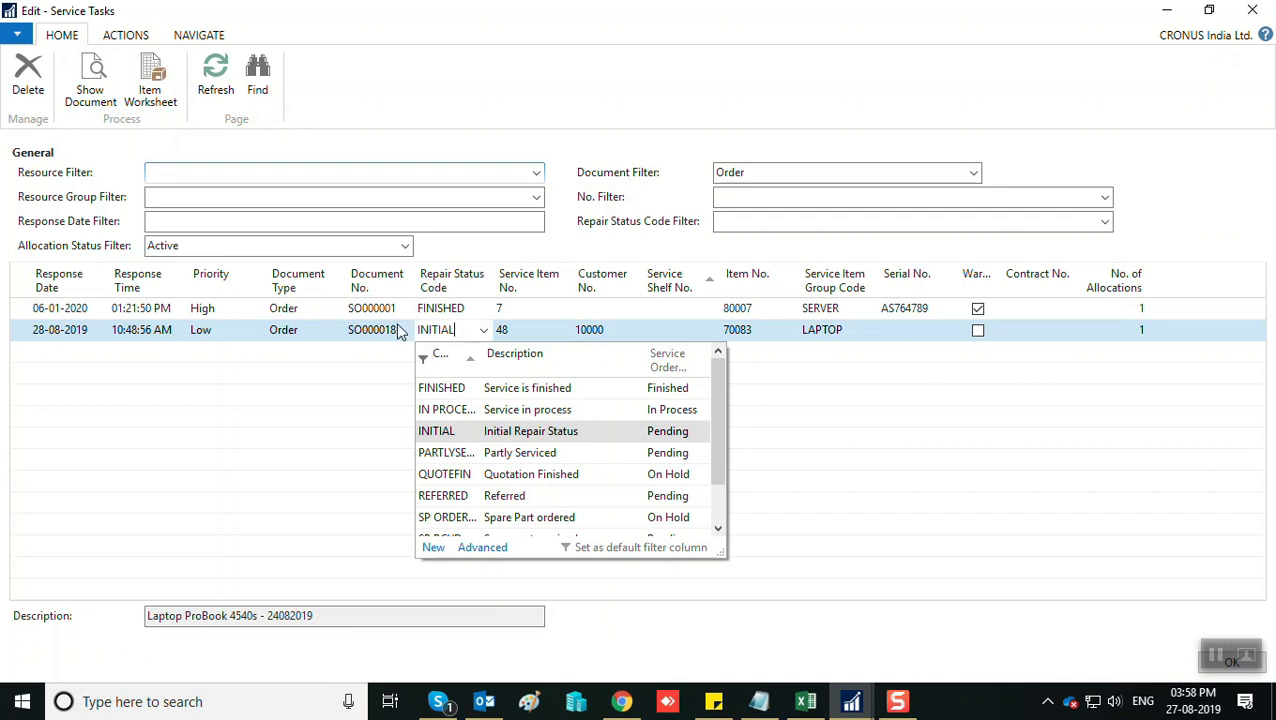
left_click(322, 242)
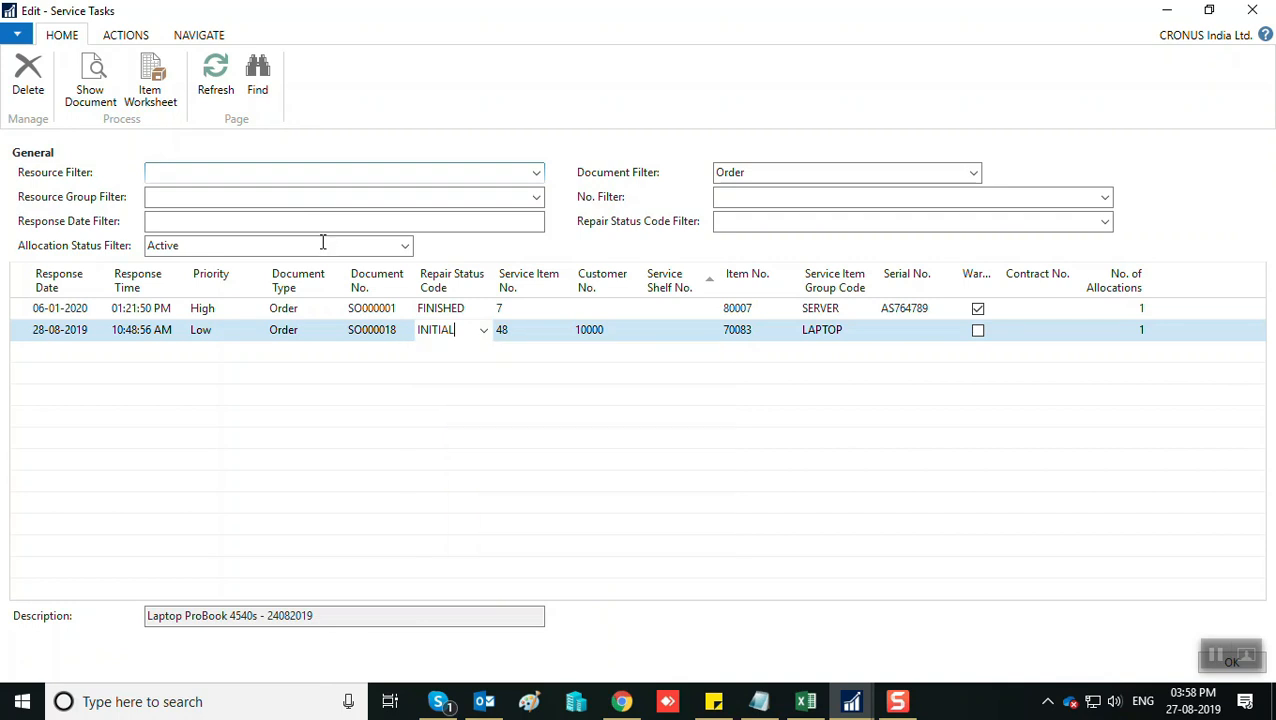
Open the laptop task's Service Item Worksheet at full window size and set the Repair Status Code to IN PROCESS.
left_click(152, 102)
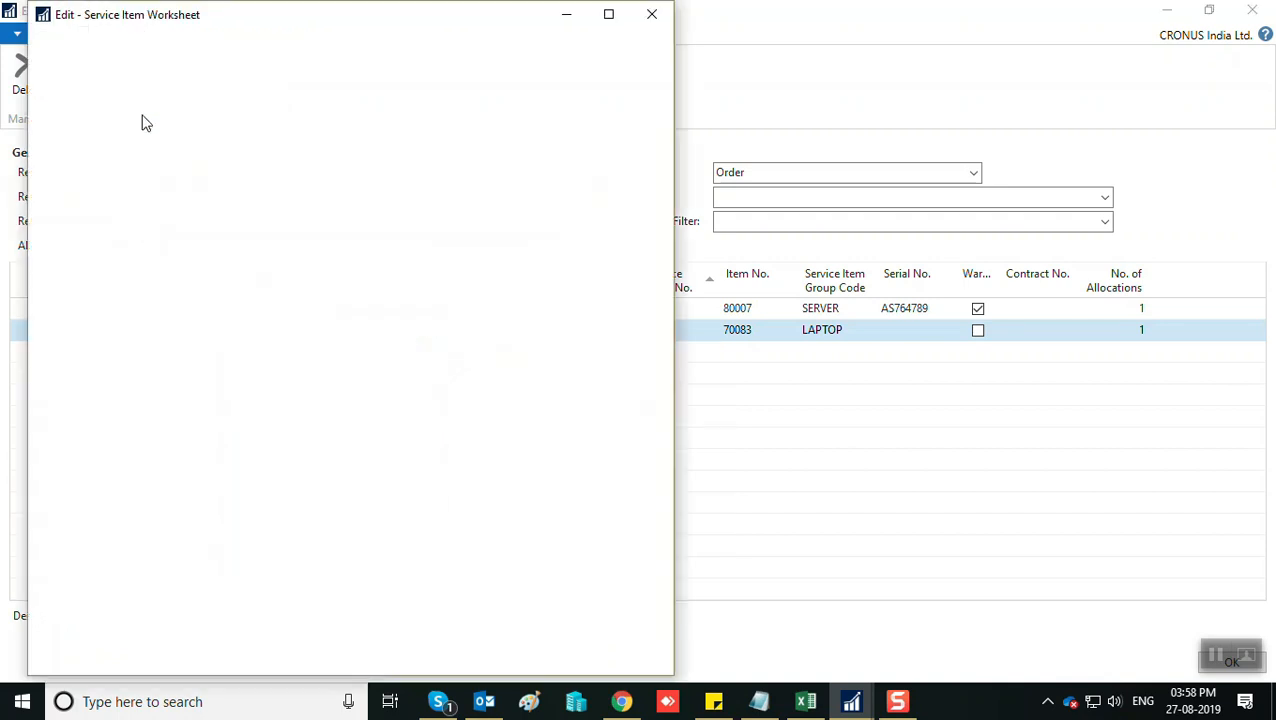
left_click(608, 14)
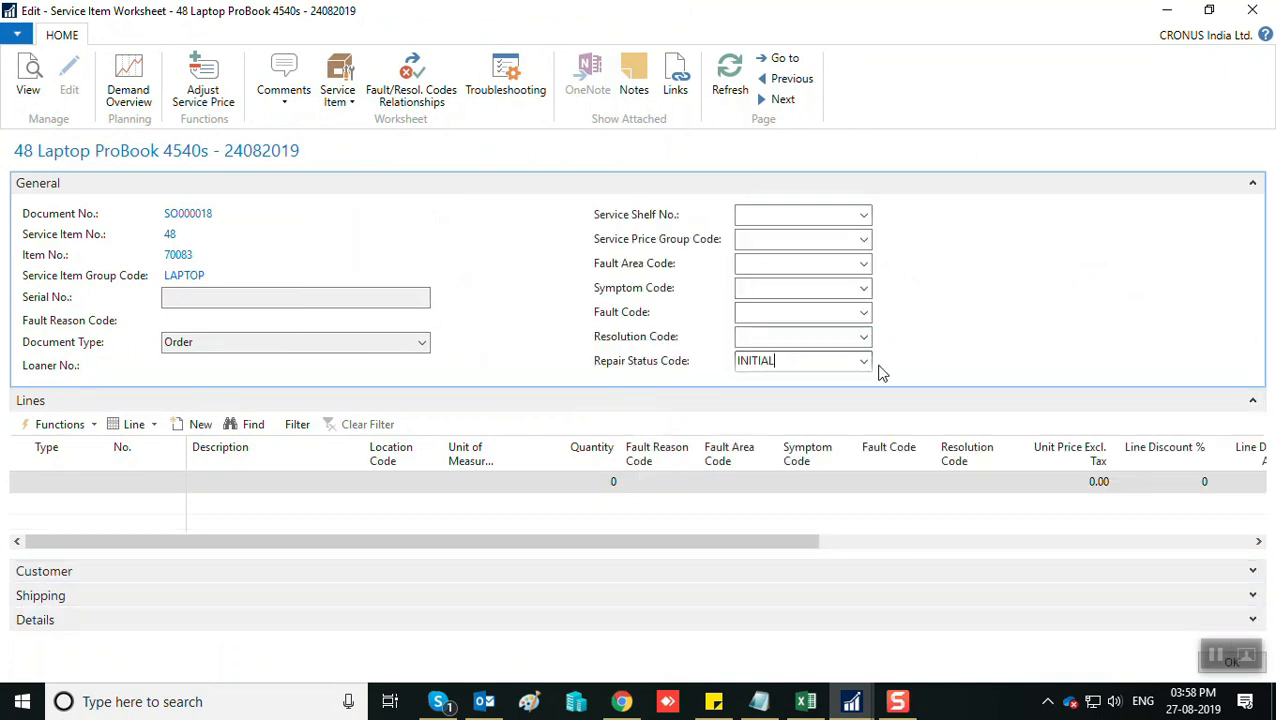
left_click(866, 364)
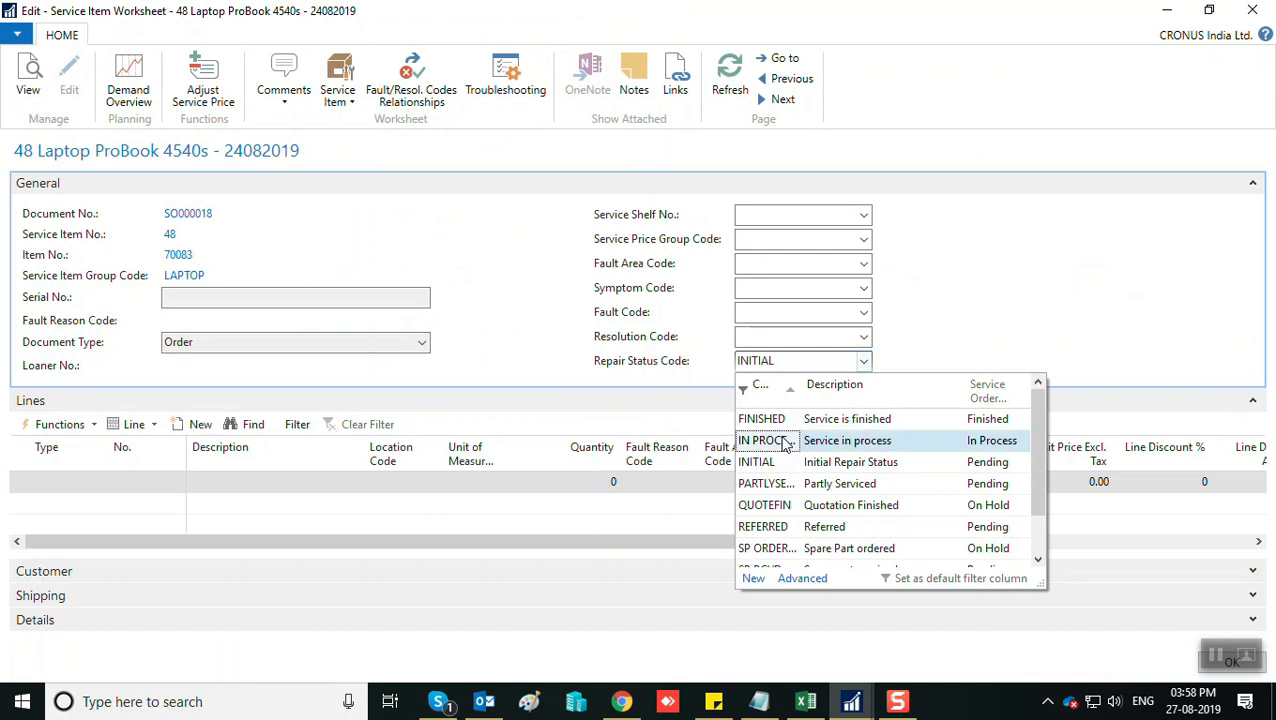
left_click(782, 437)
Add a Cost line with number START to the worksheet and go through its fields to the unit price.
left_click(82, 482)
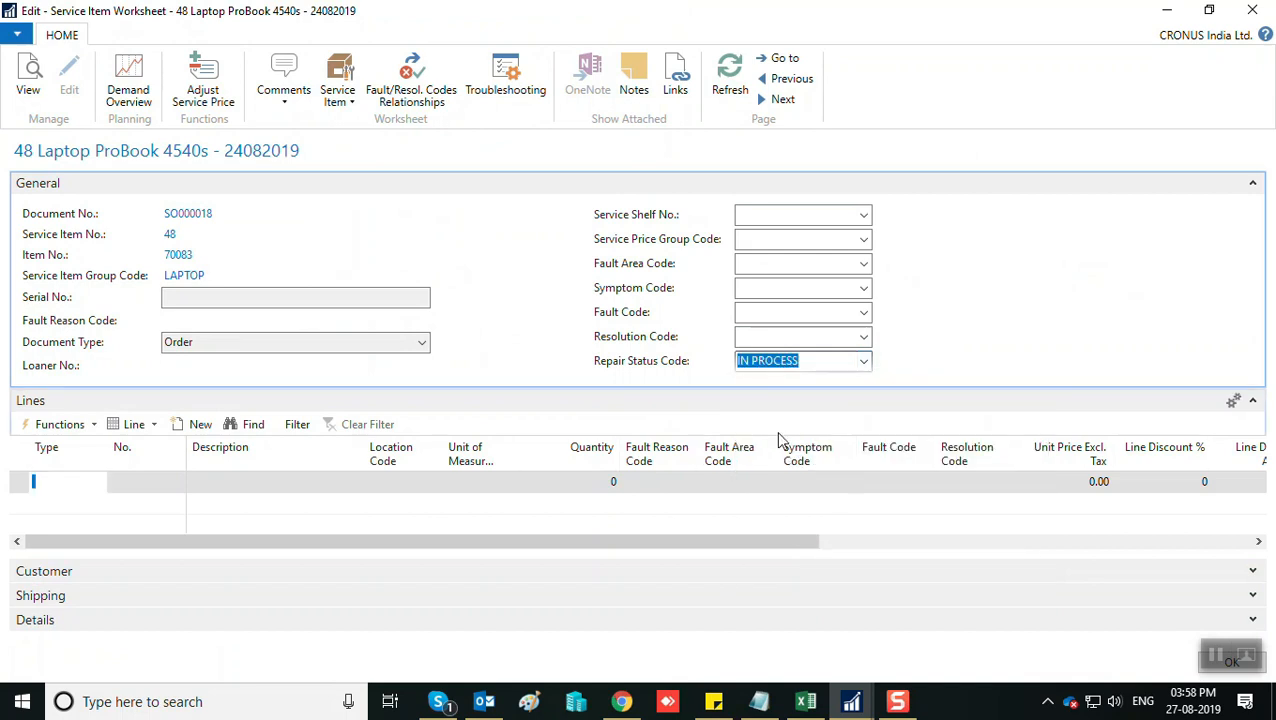
left_click(97, 482)
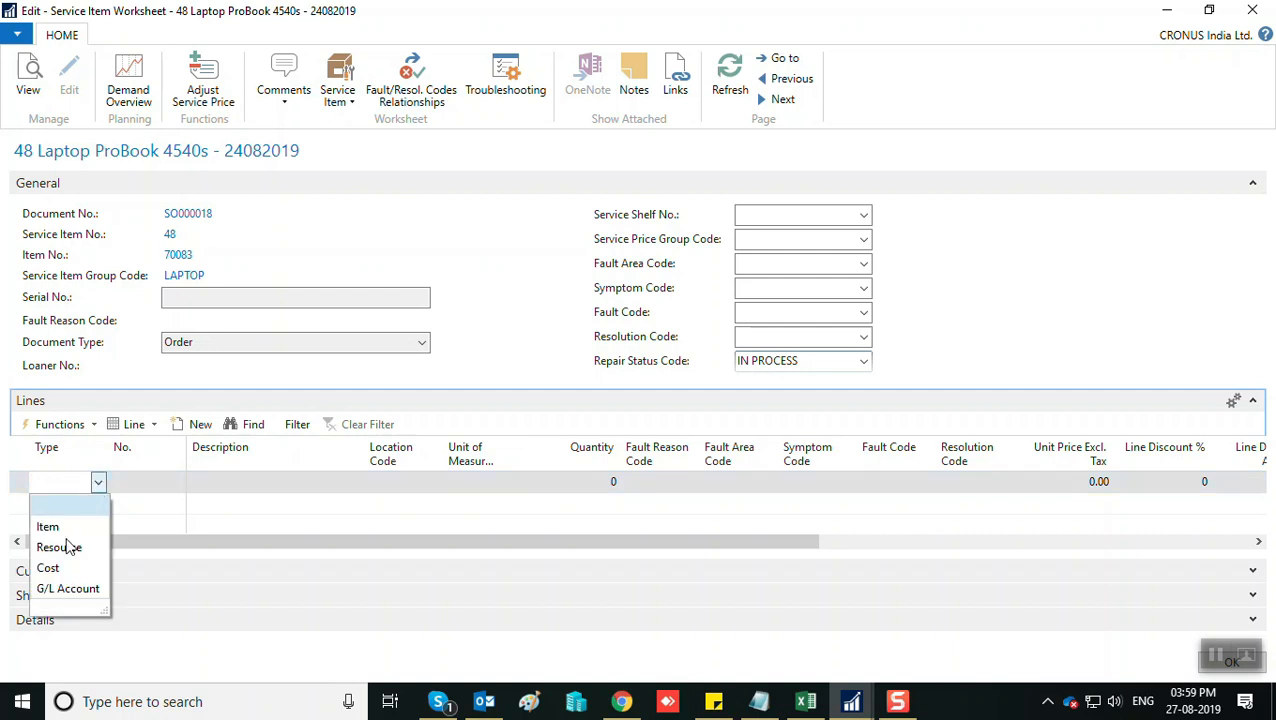
left_click(48, 568)
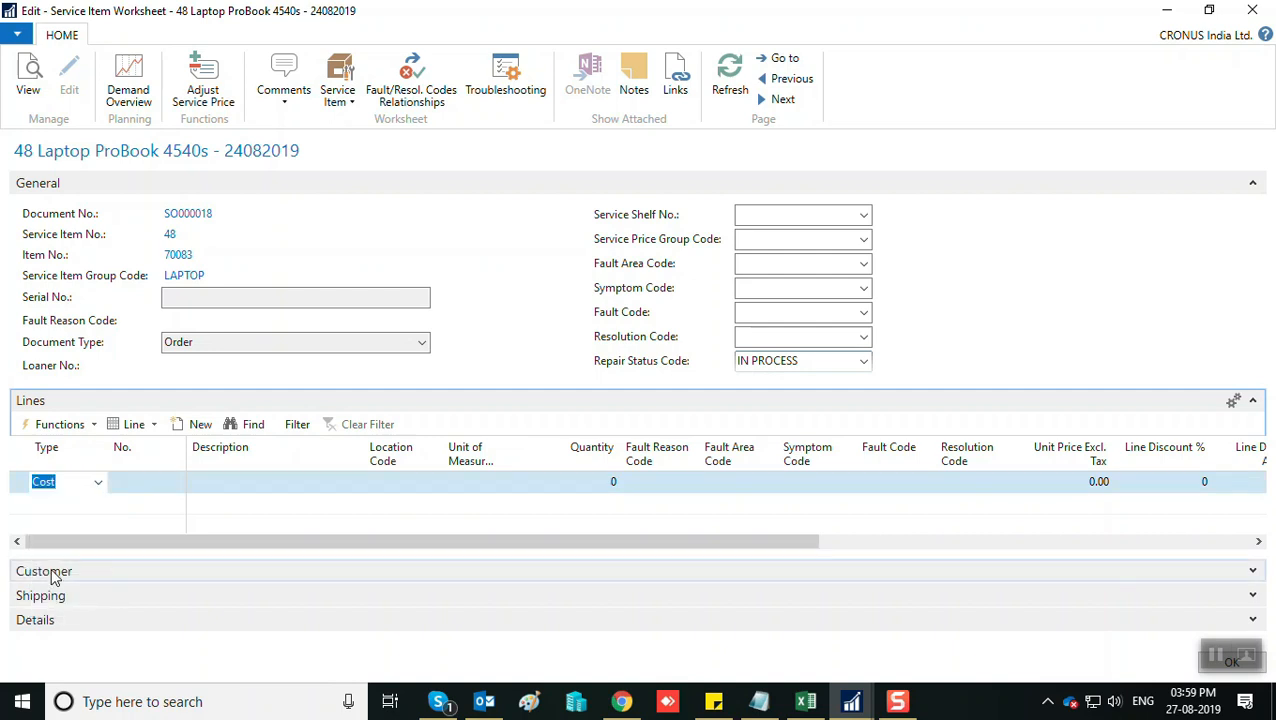
left_click(178, 483)
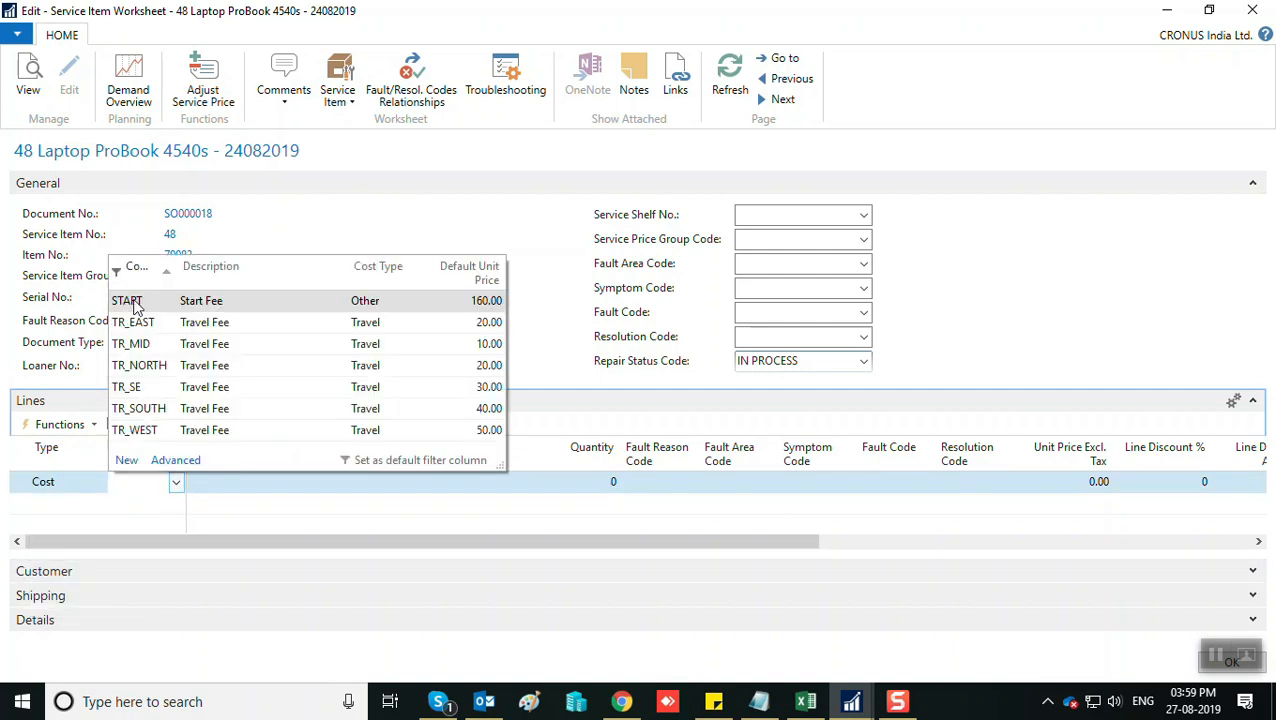
left_click(135, 301)
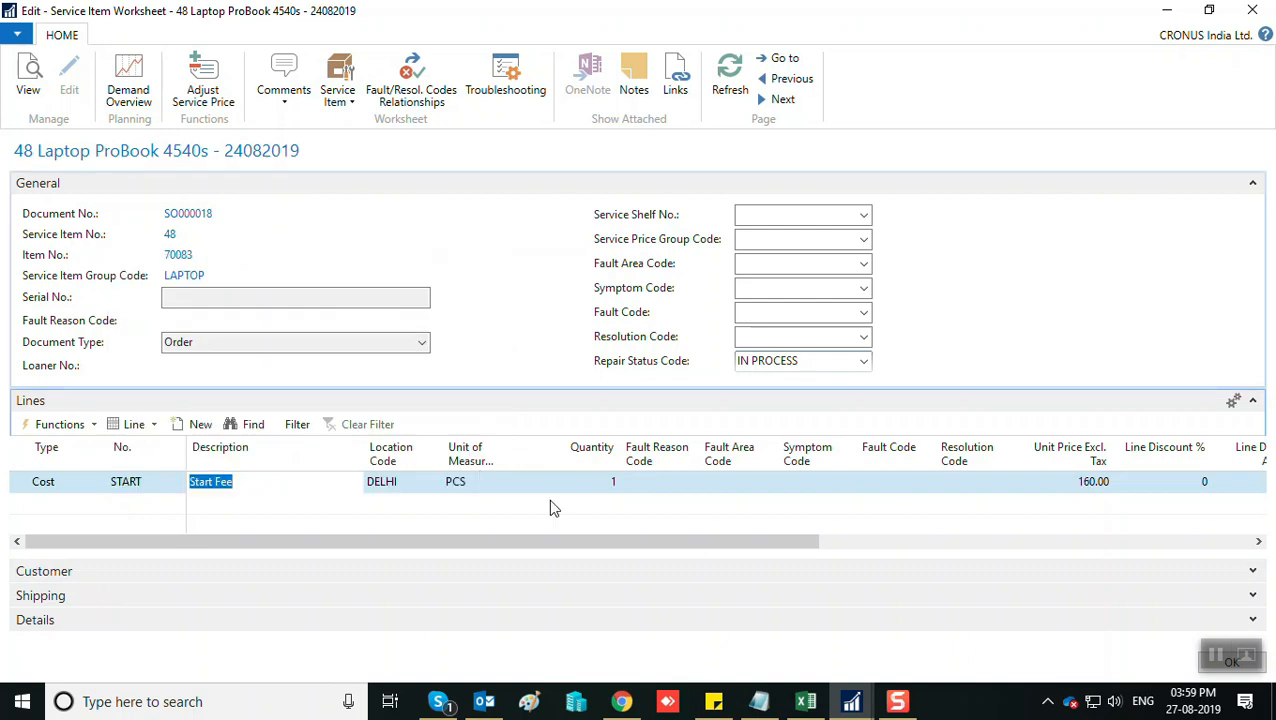
key("Tab")
key("Tab")
key("Tab")
key("Tab")
key("Tab")
key("Tab")
key("Tab")
key("Tab")
key("Tab")
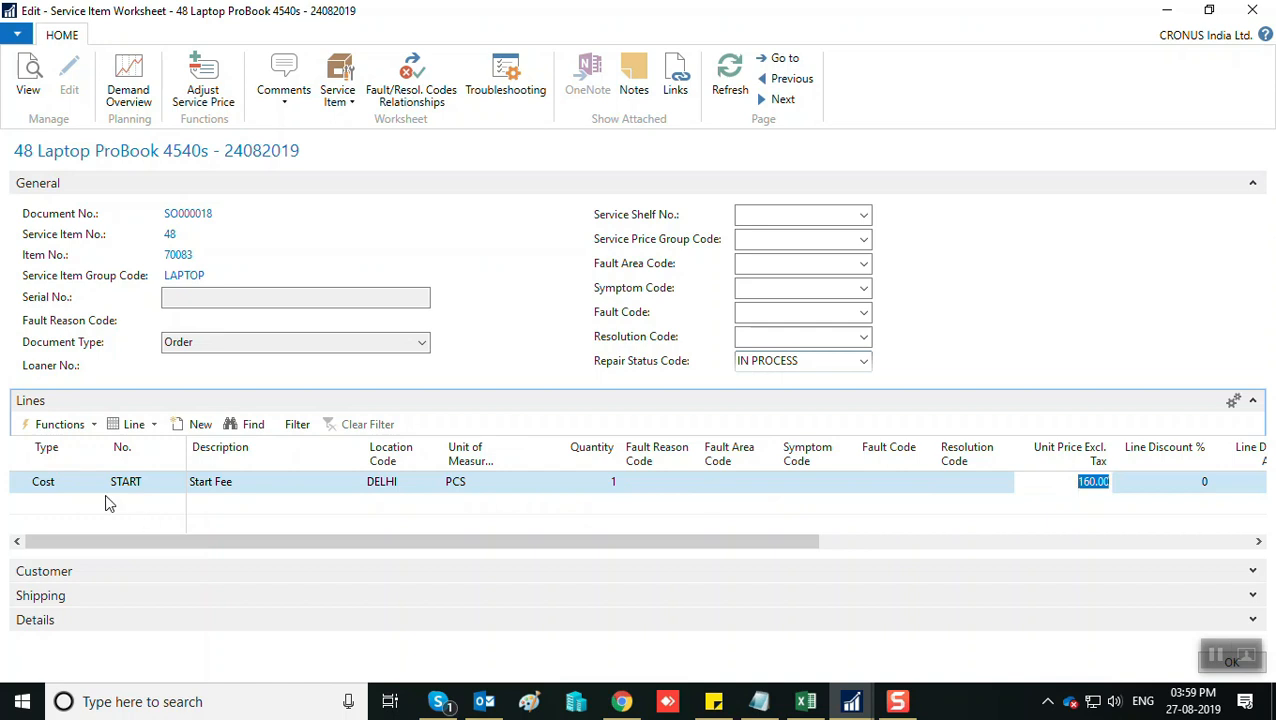
Add a Resource line for the second-to-last person in the resource list, with a quantity of 3 hours.
left_click(53, 505)
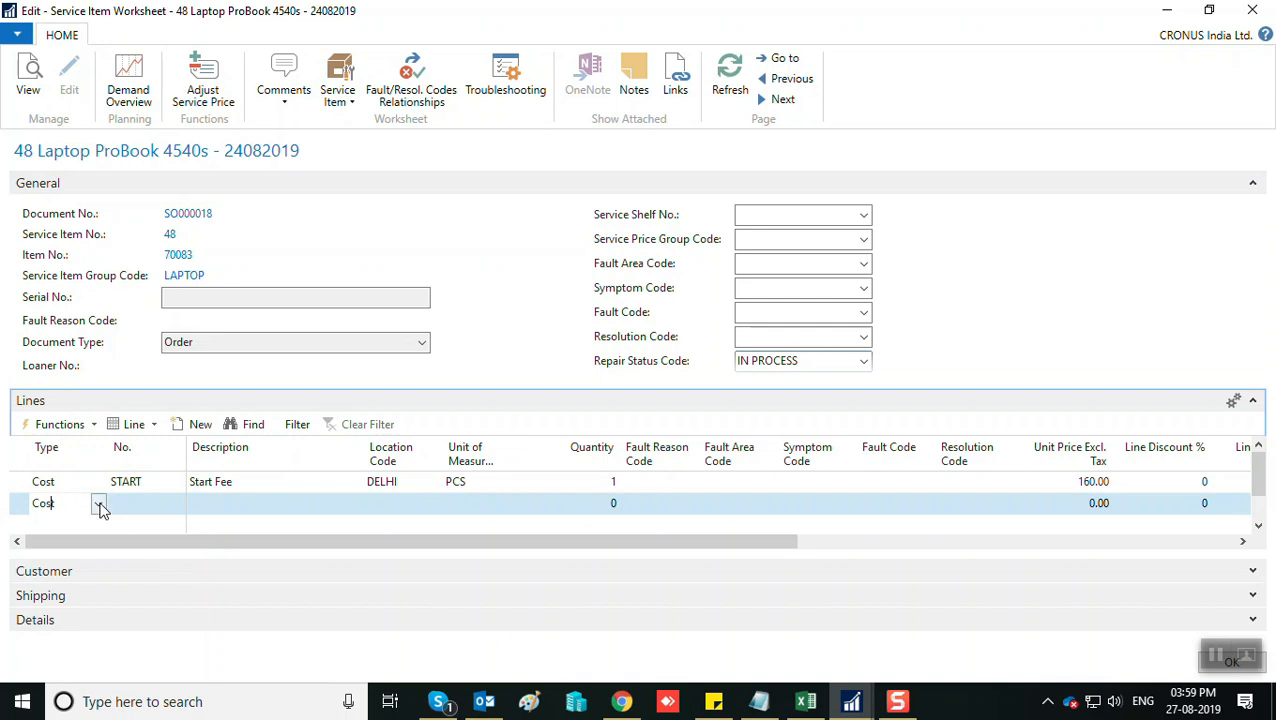
left_click(97, 504)
left_click(105, 568)
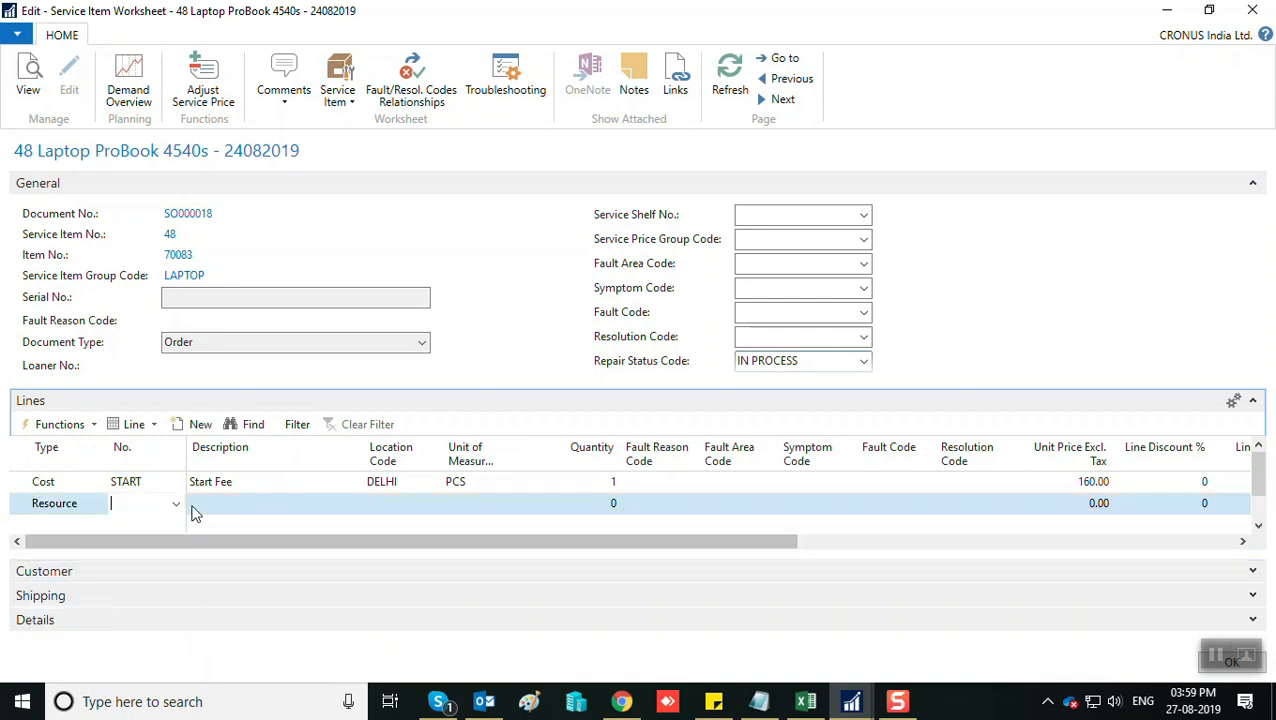
left_click(176, 504)
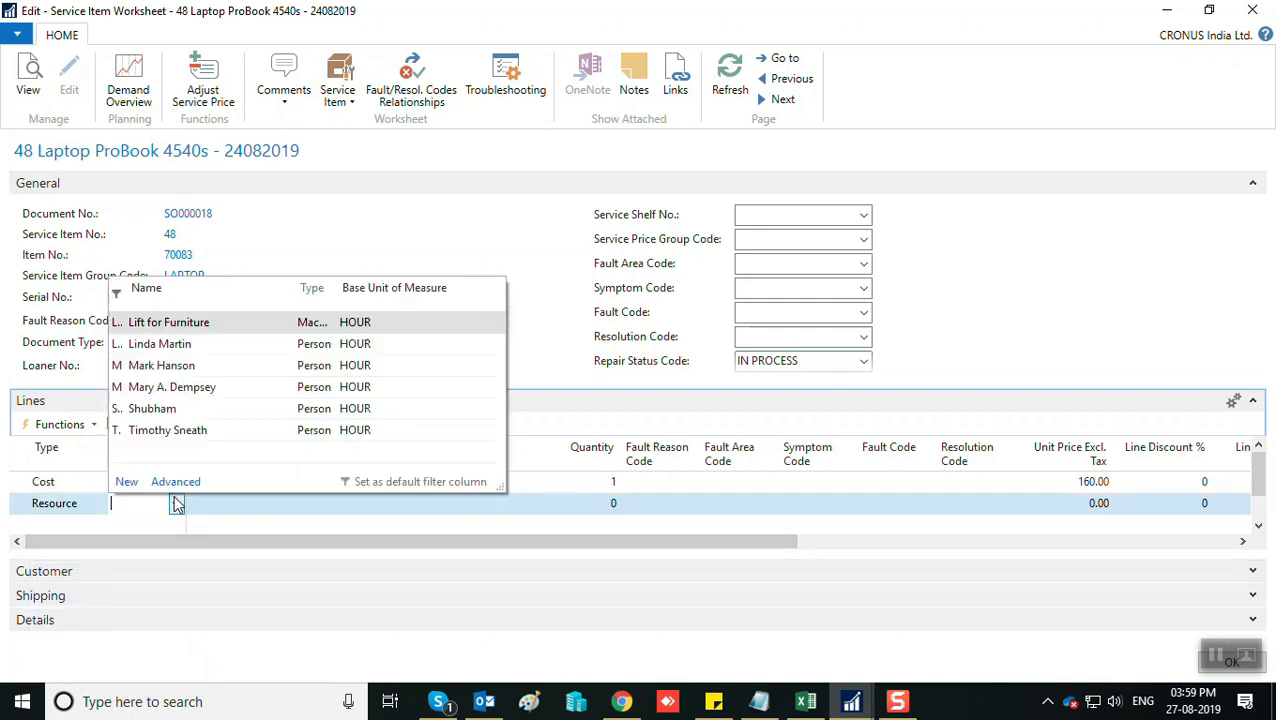
left_click(152, 408)
key("Tab")
key("Tab")
key("Tab")
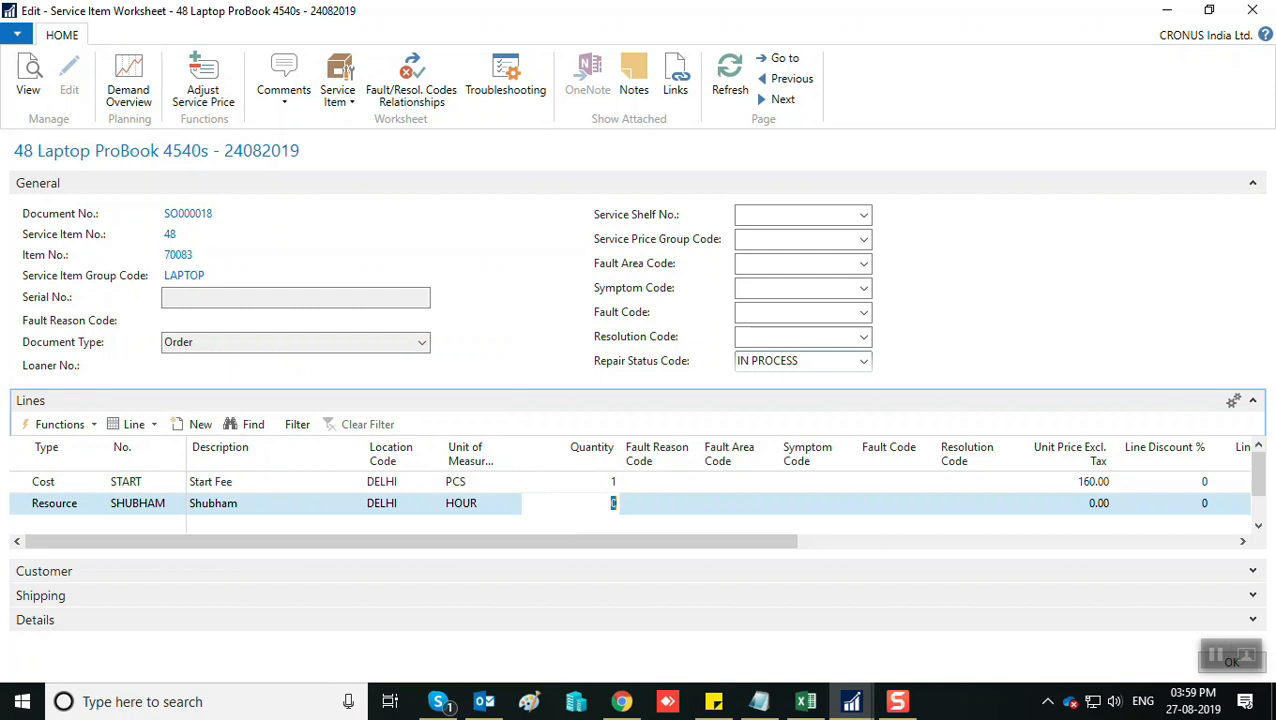
type("3")
Set the unit price excluding tax of the Resource line to 10,000.
key("Tab")
key("Tab")
key("Tab")
key("Tab")
key("Tab")
key("Tab")
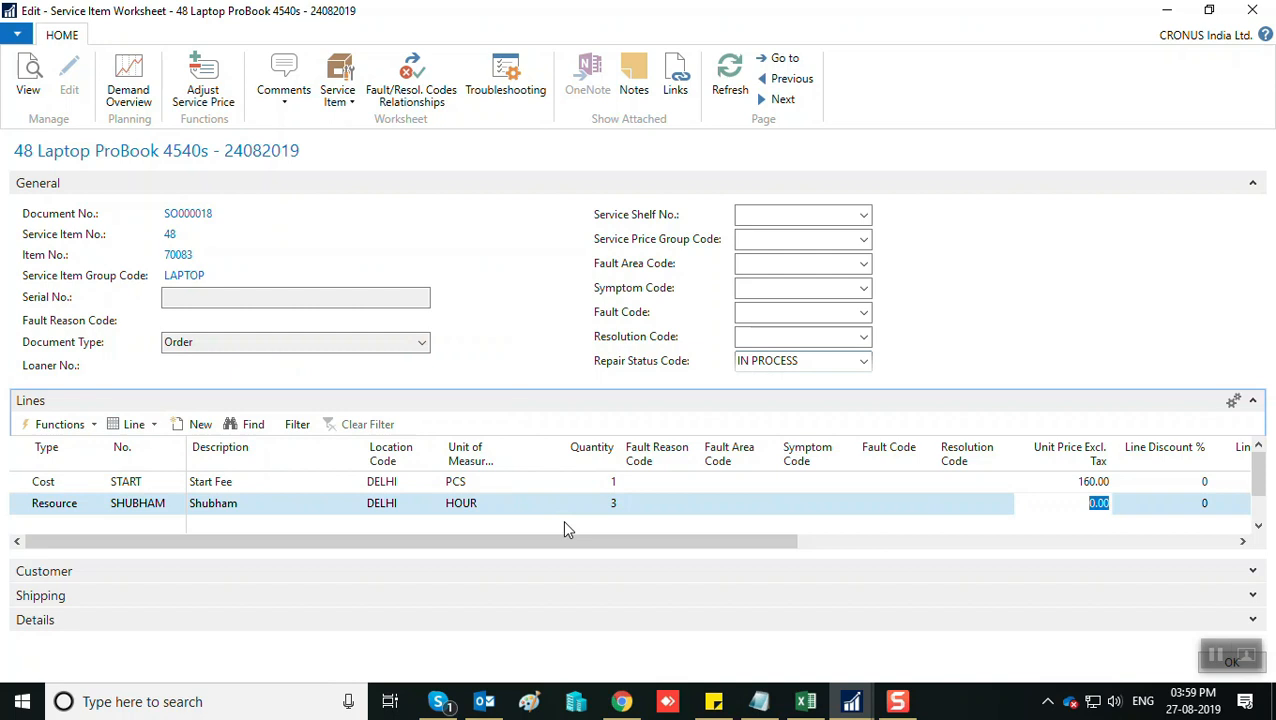
type("10000")
key("Tab")
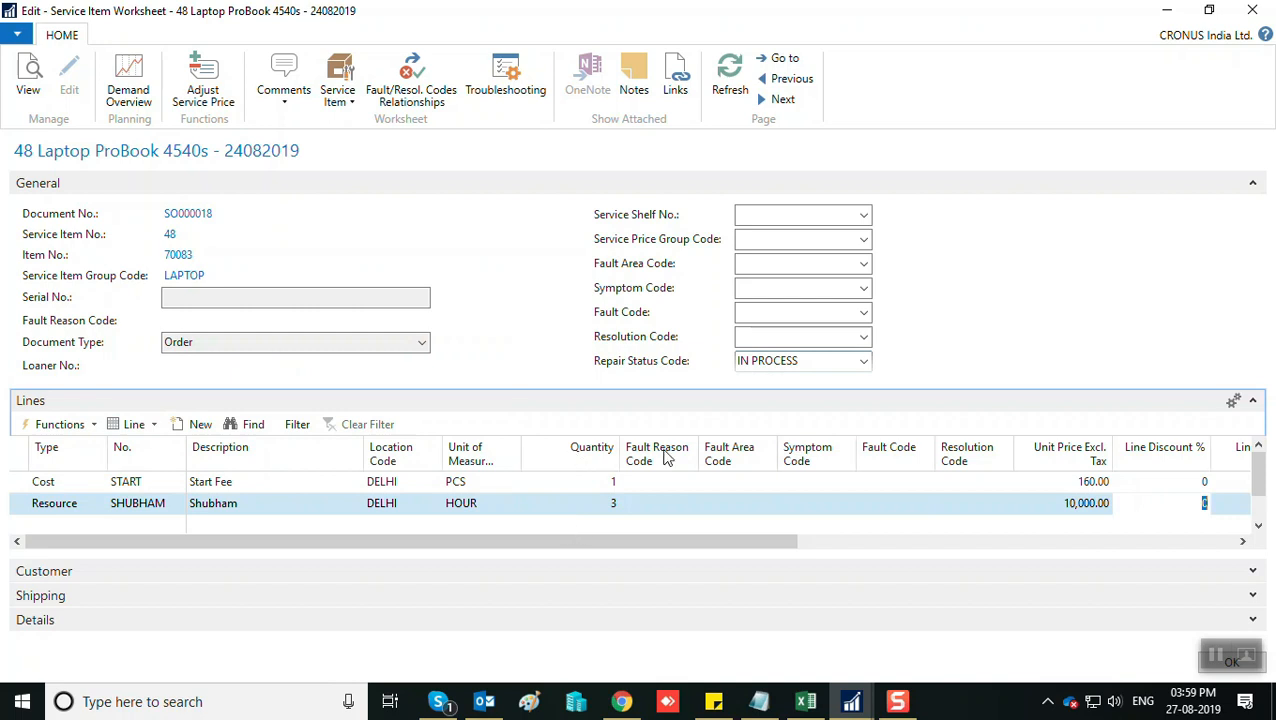
Add an Item line to the worksheet for Ethernet Cable, item number 80216-T.
left_click_drag(667, 541, 13, 543)
left_click(51, 525)
left_click(98, 526)
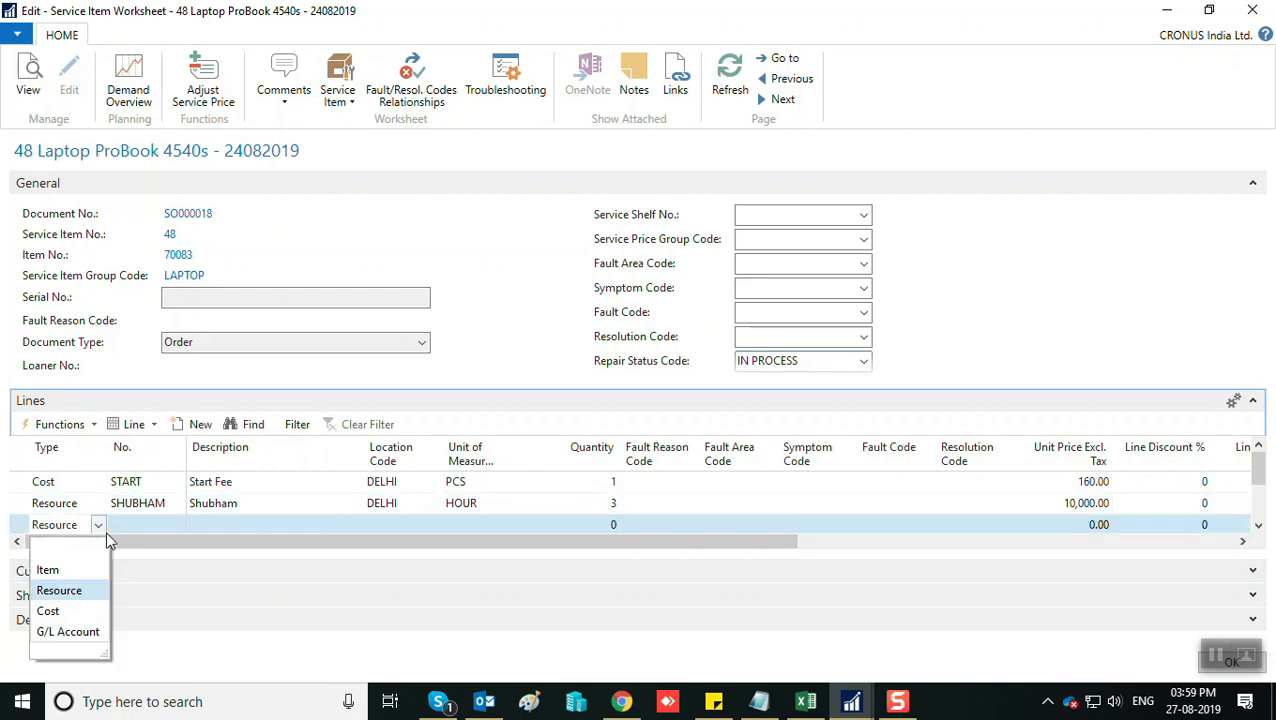
left_click(52, 569)
key("Tab")
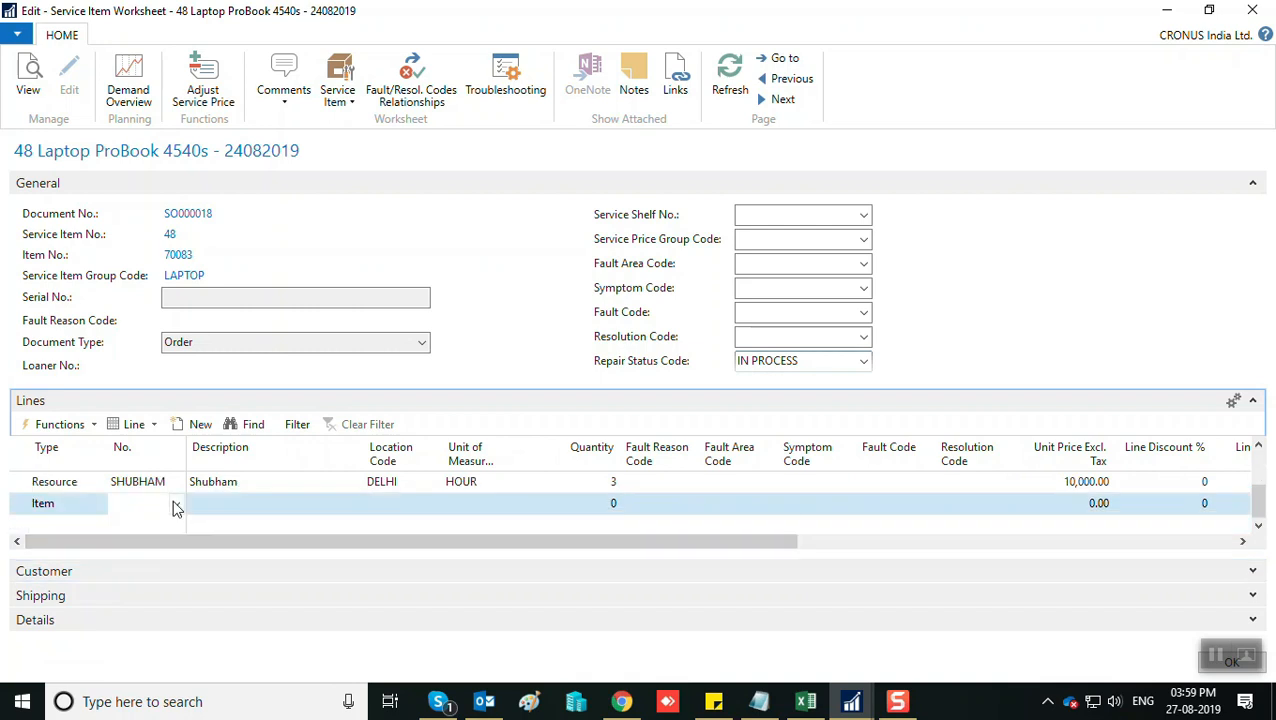
left_click(176, 503)
scroll(140, 405, "down", 15)
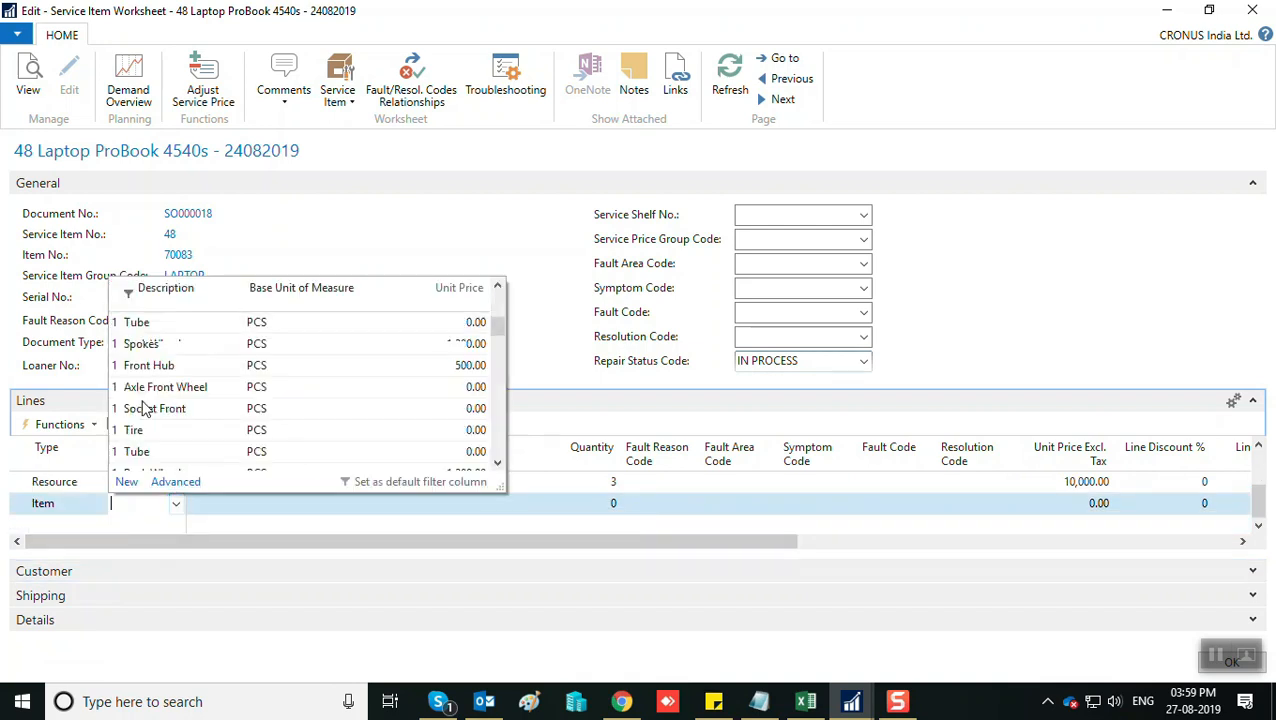
scroll(156, 455, "down", 5)
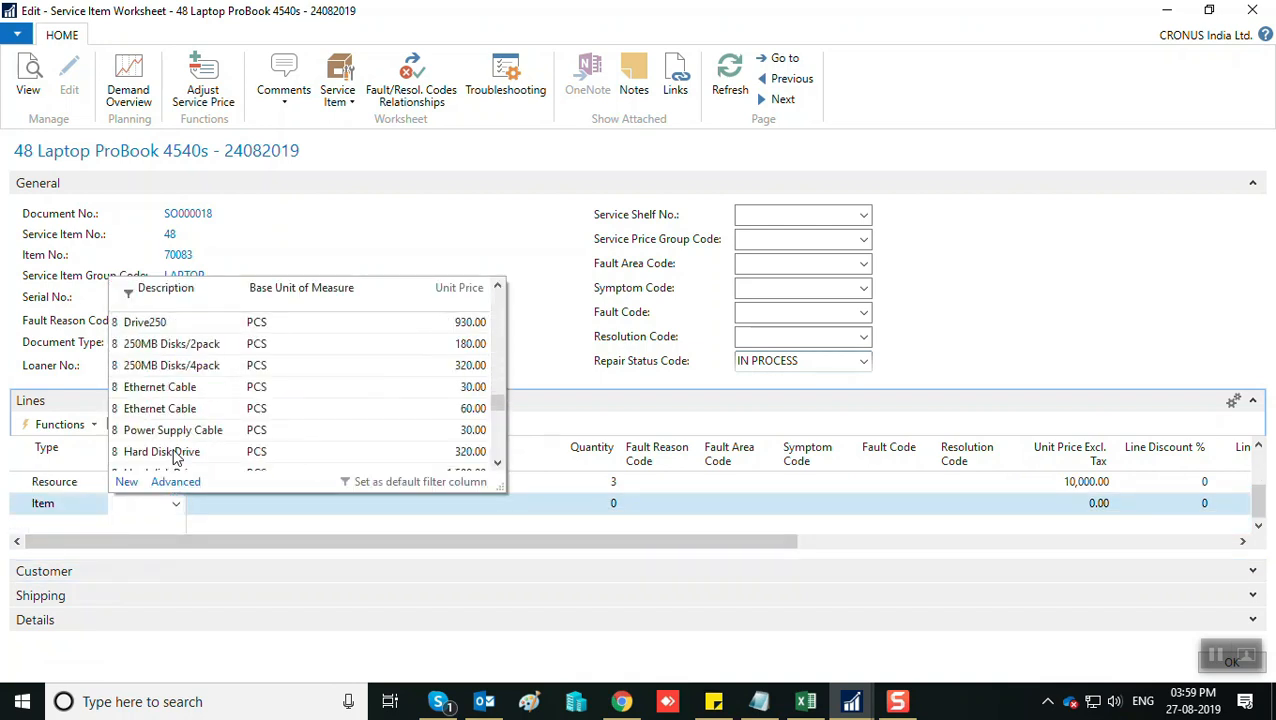
left_click(172, 410)
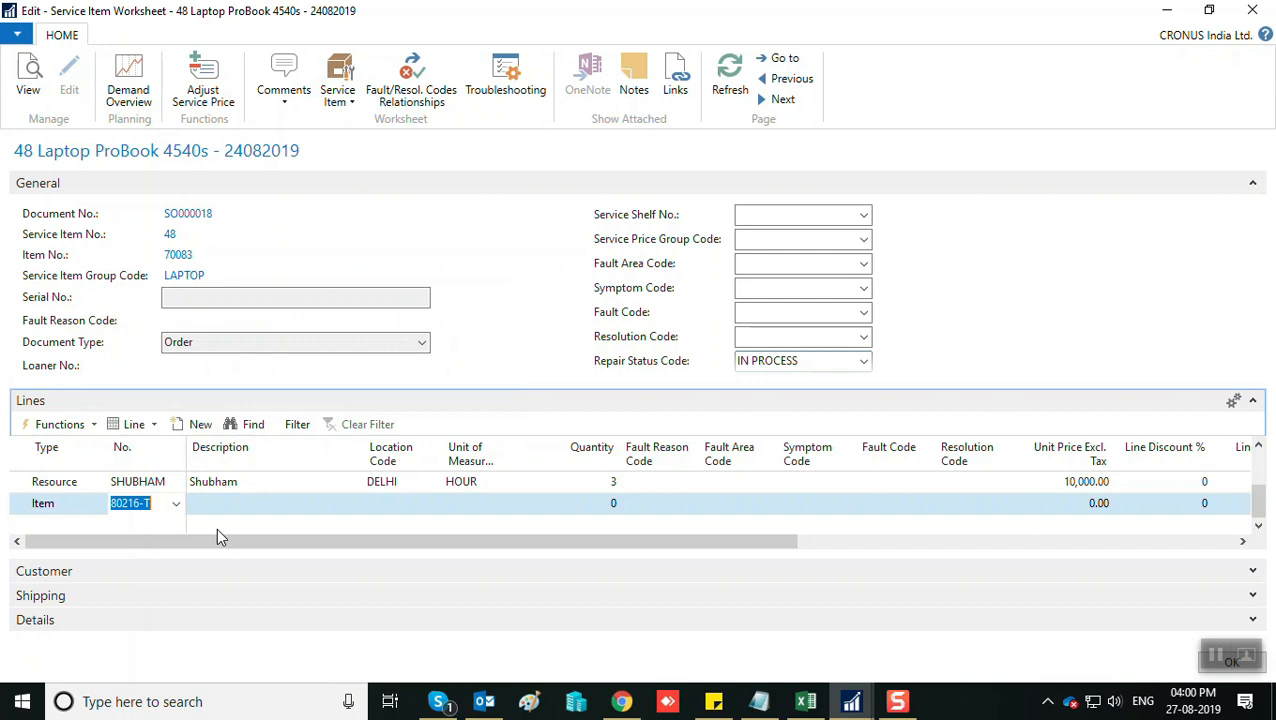
key("BackSpace")
key("Tab")
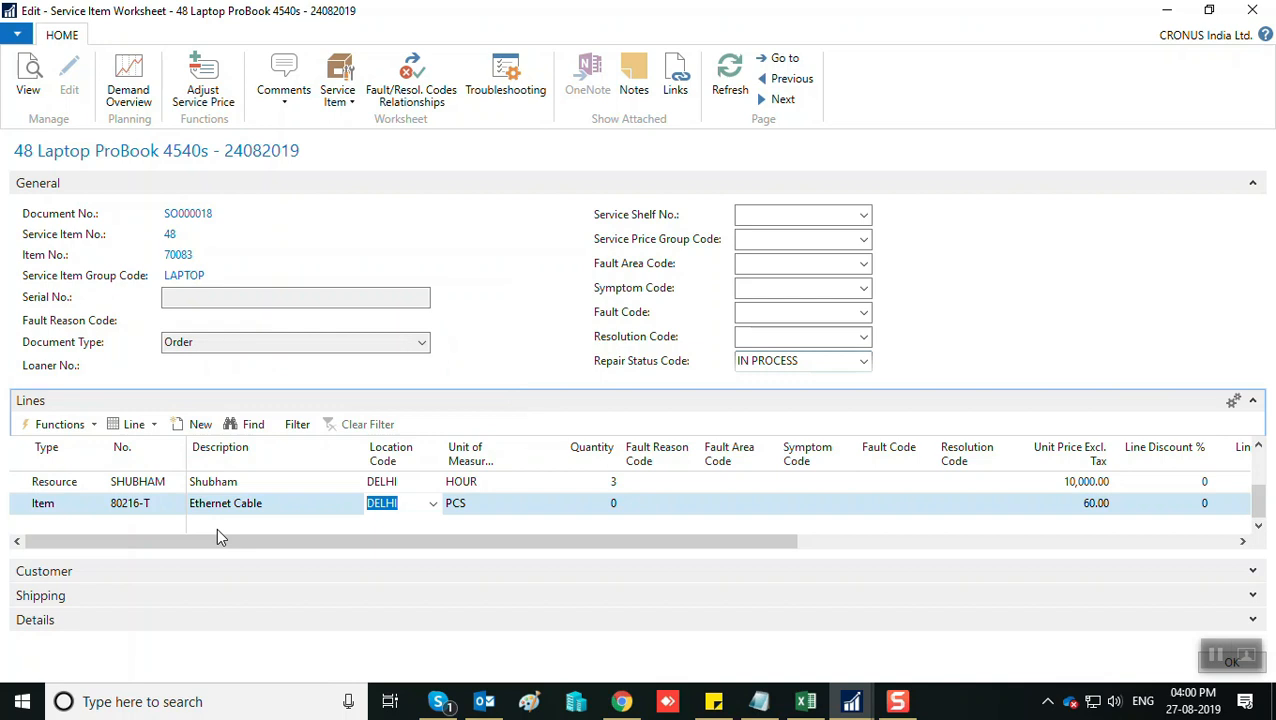
Set the quantity of the Ethernet Cable line to 1, keeping its location and unit of measure.
key("Tab")
key("Tab")
key("BackSpace")
type("1")
key("Tab")
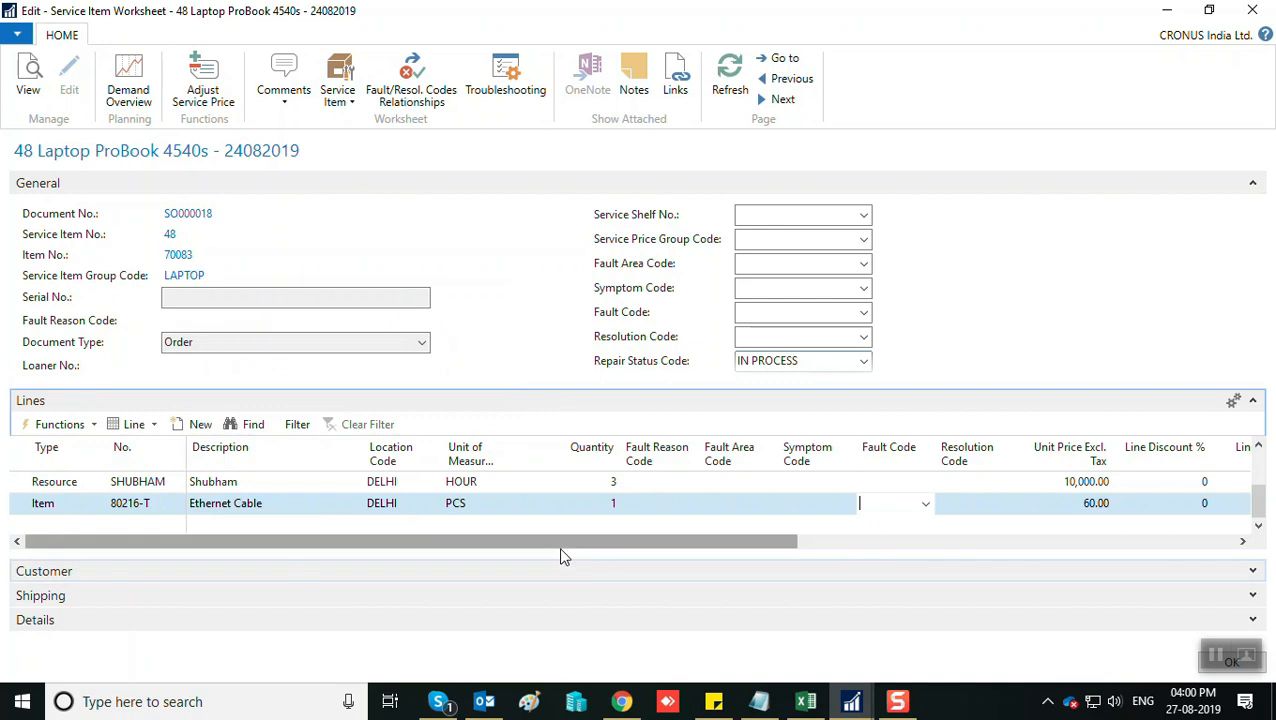
Add a G/L Account line to the worksheet for the Packing account.
left_click(64, 520)
left_click(97, 525)
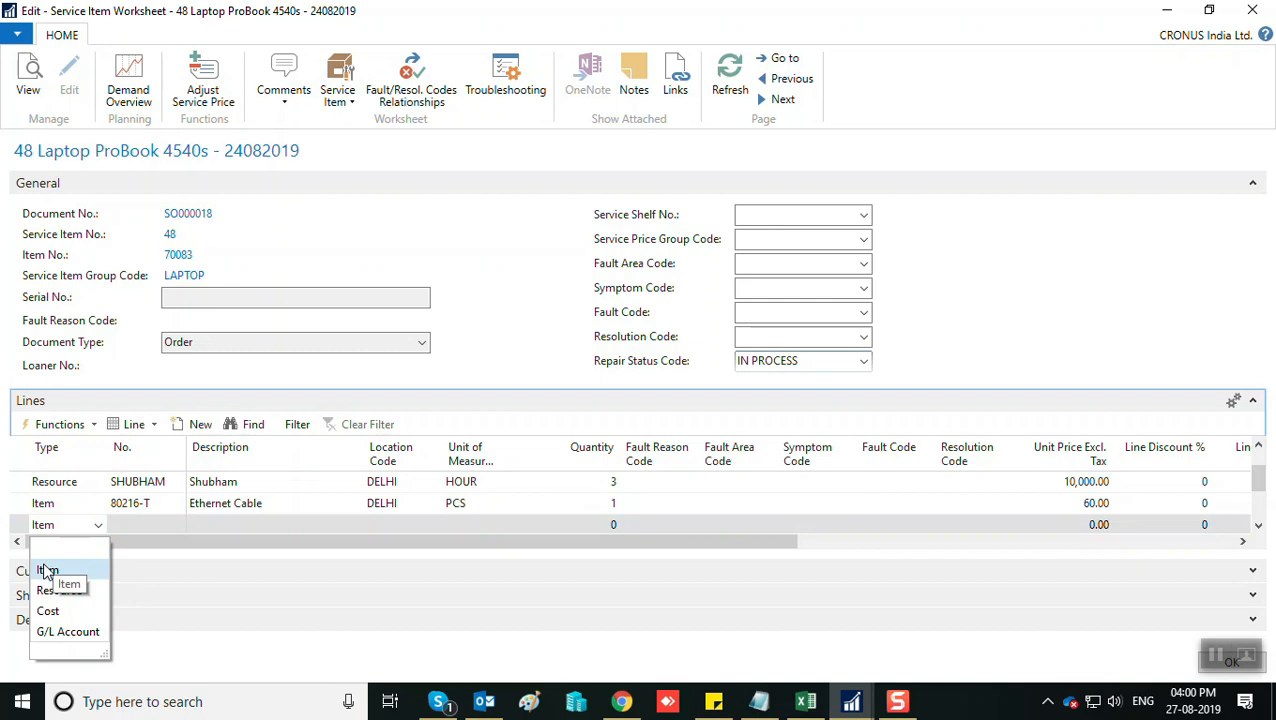
left_click(52, 632)
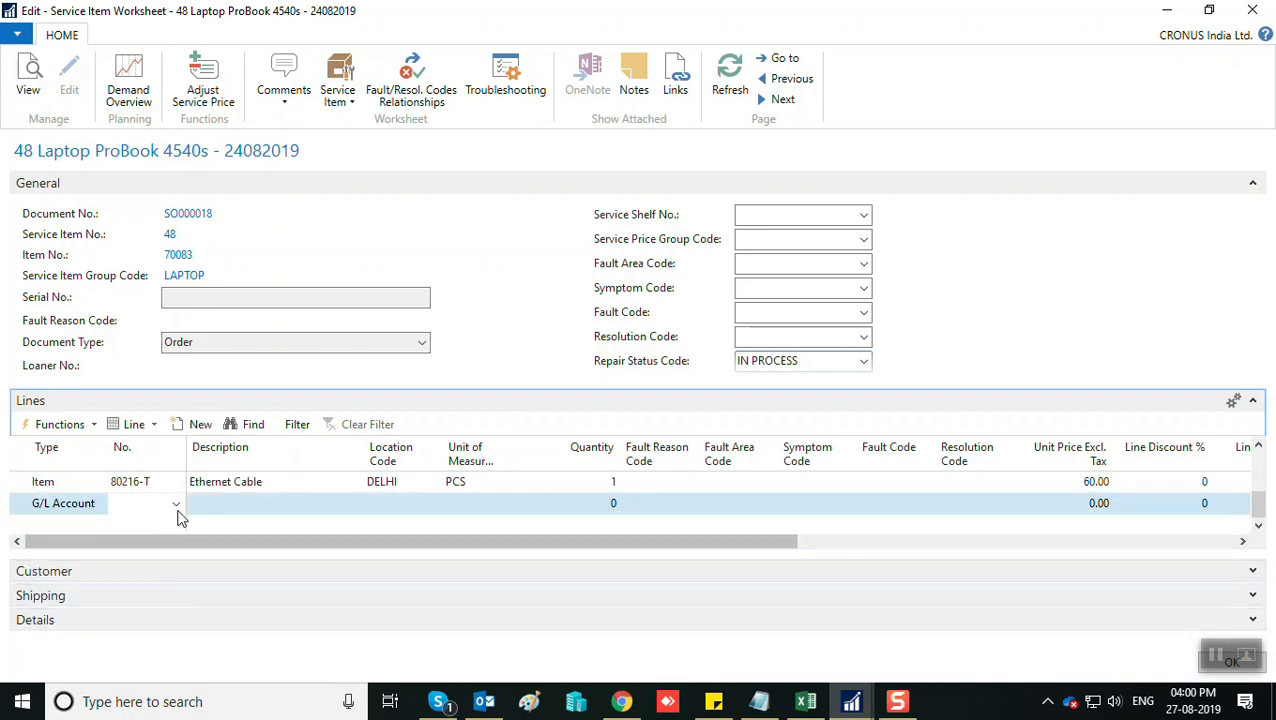
left_click(176, 503)
scroll(182, 447, "down", 10)
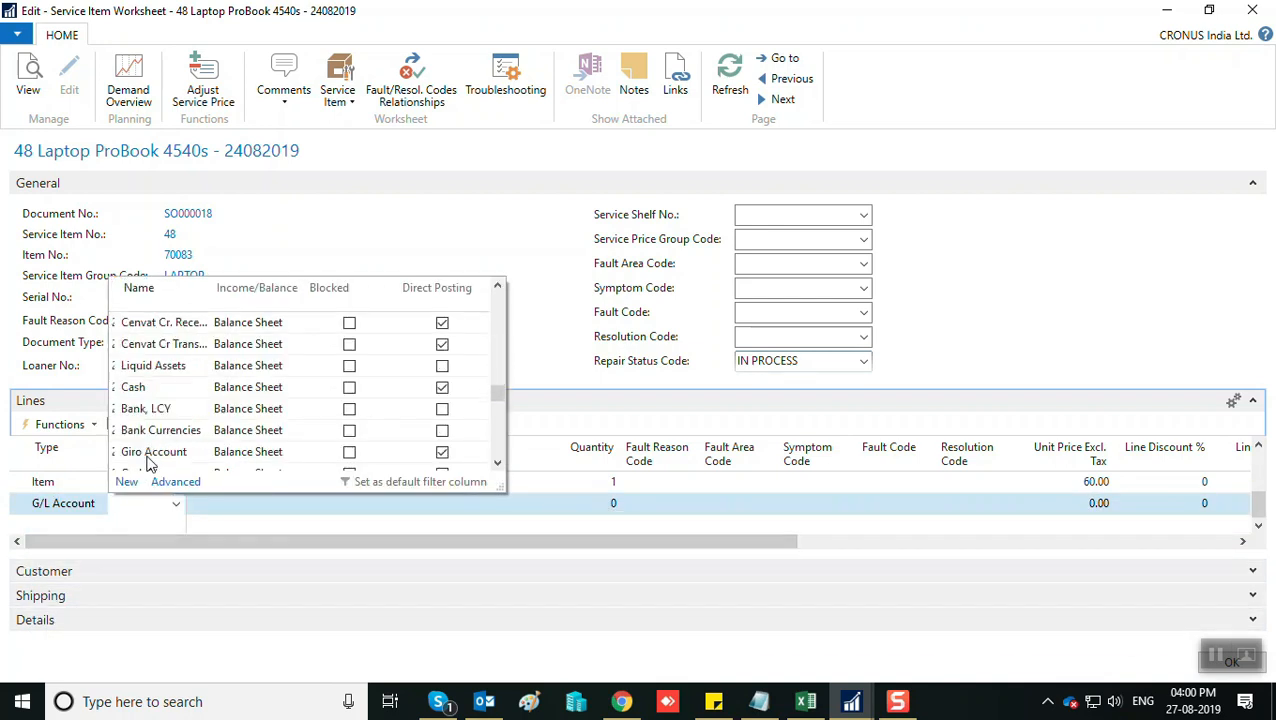
scroll(182, 447, "down", 15)
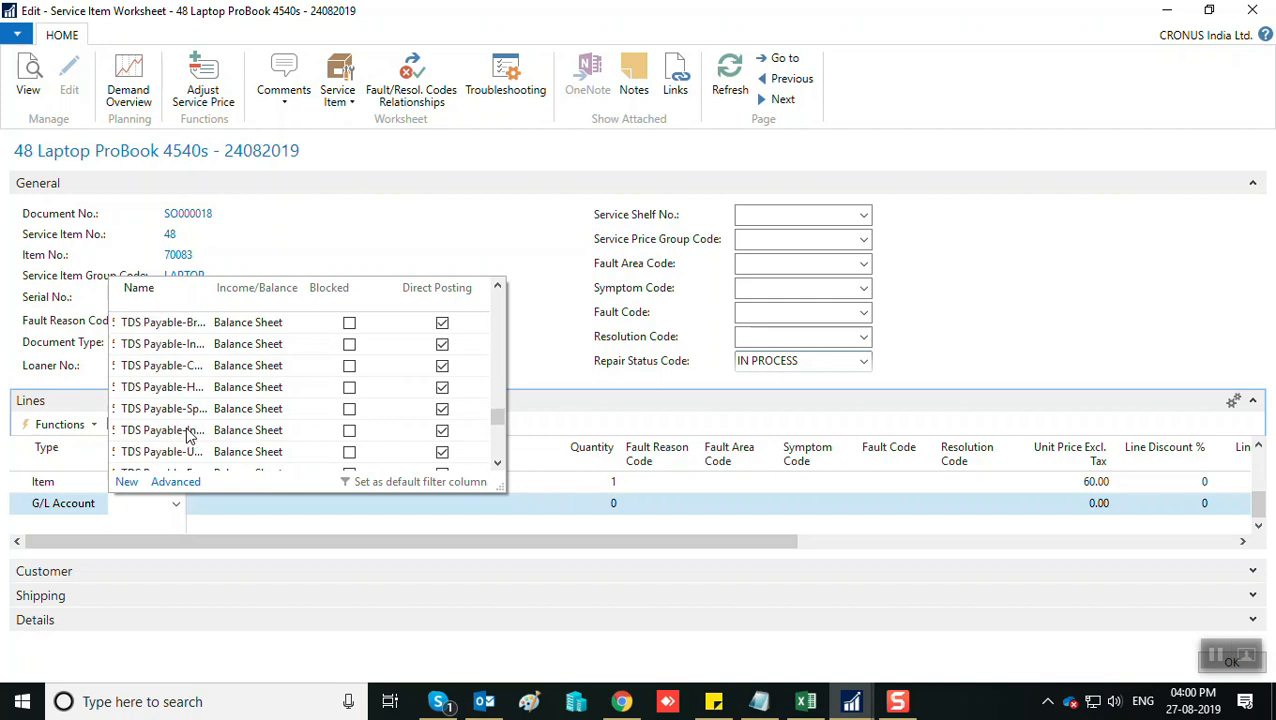
scroll(197, 424, "down", 8)
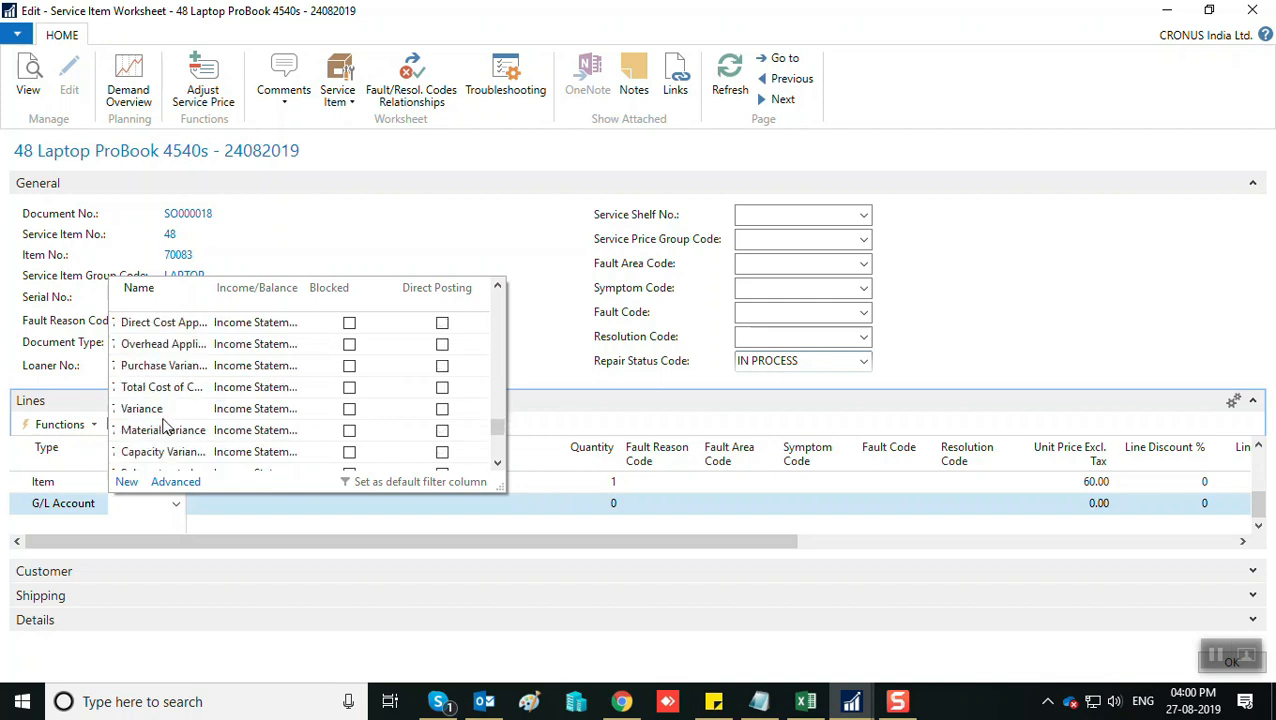
scroll(160, 445, "down", 6)
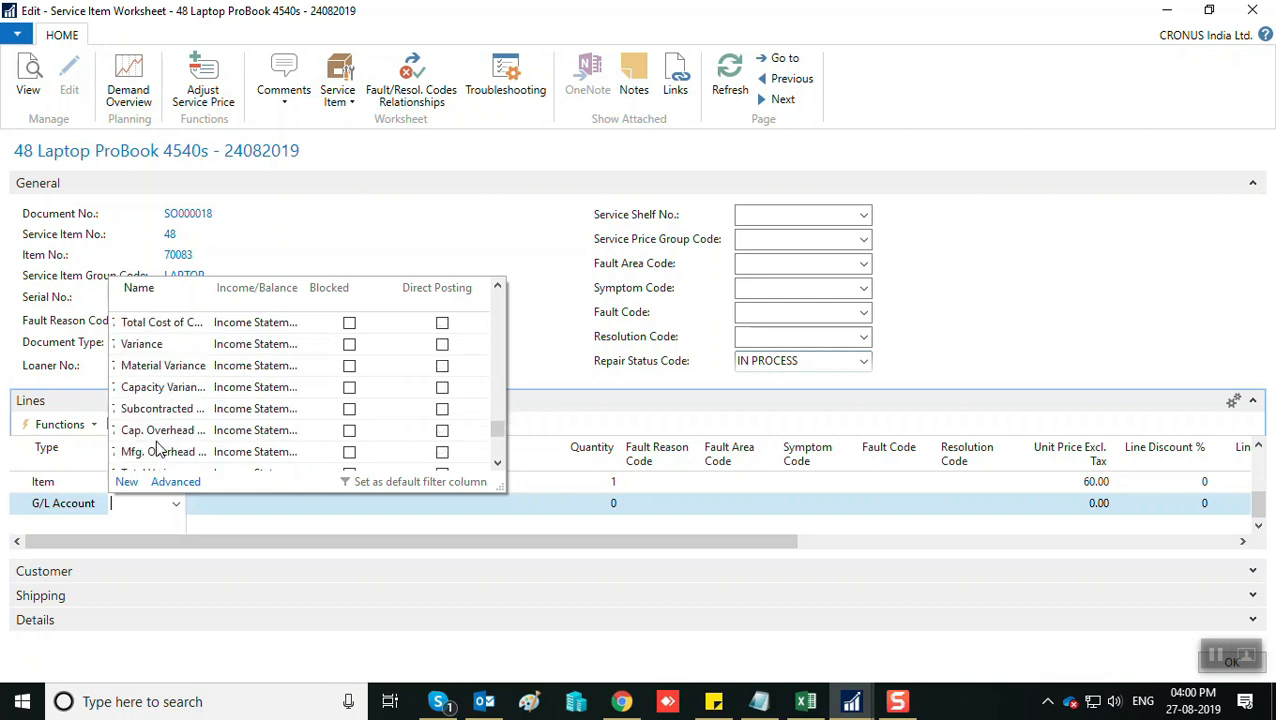
left_click(160, 452)
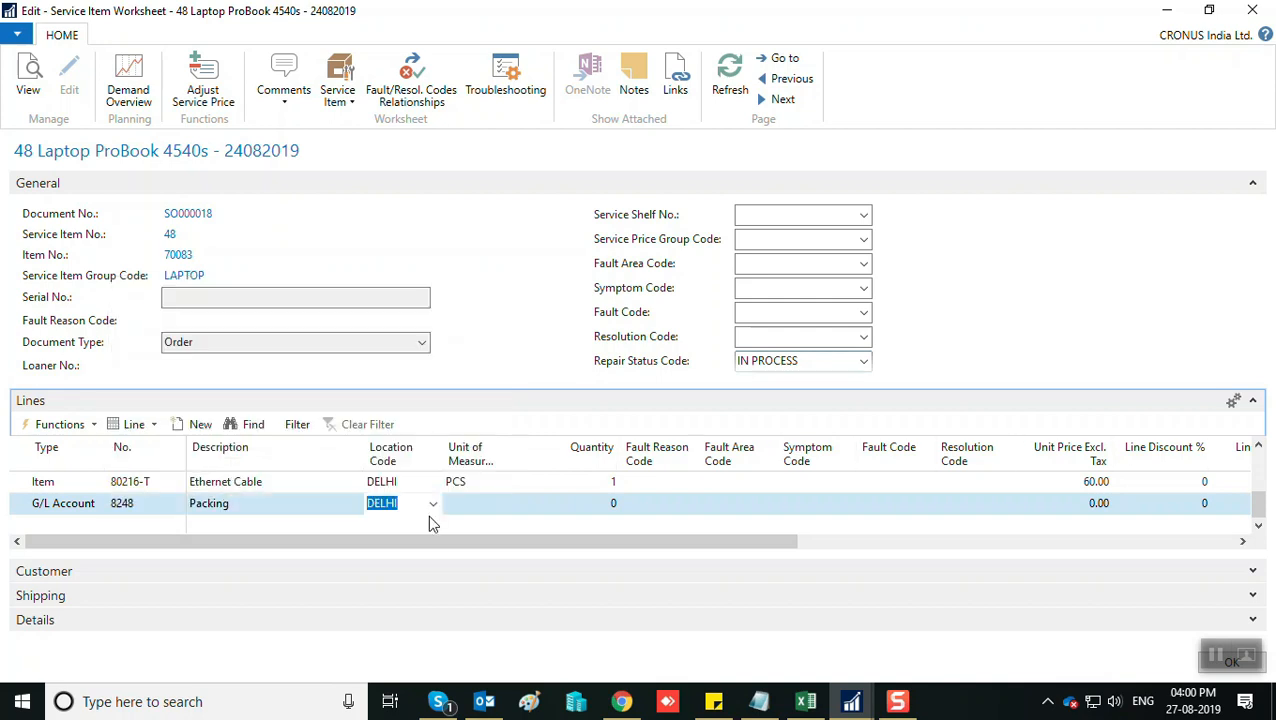
Set the Packing line's quantity to 1 and its unit price excluding tax to 50.
key("Tab")
key("Tab")
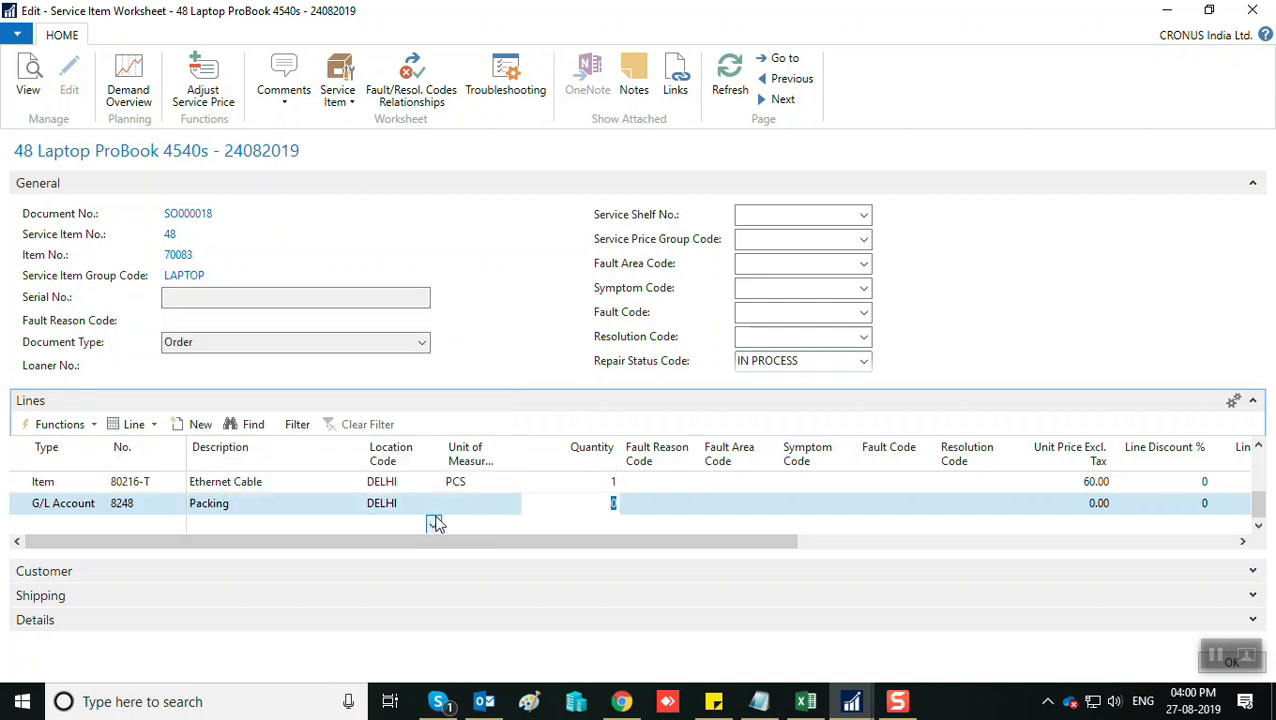
type("1")
key("Tab")
key("Tab")
key("Tab")
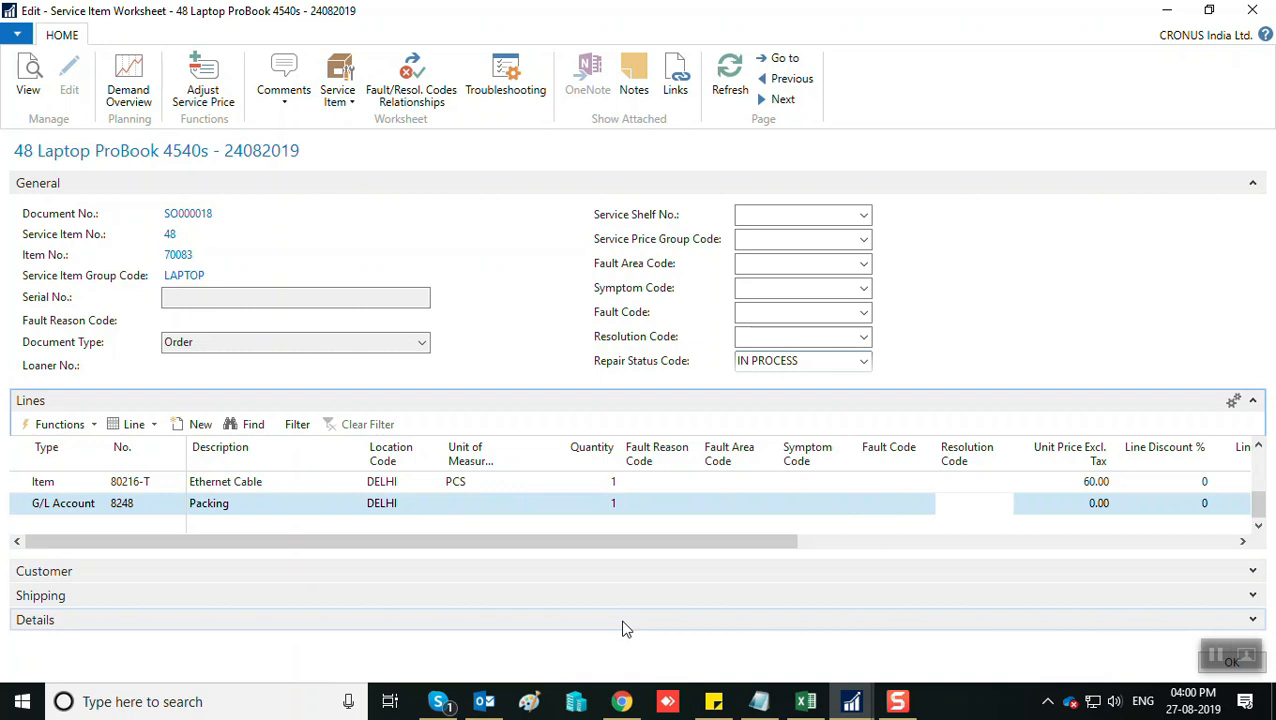
key("Tab")
type("50")
key("Tab")
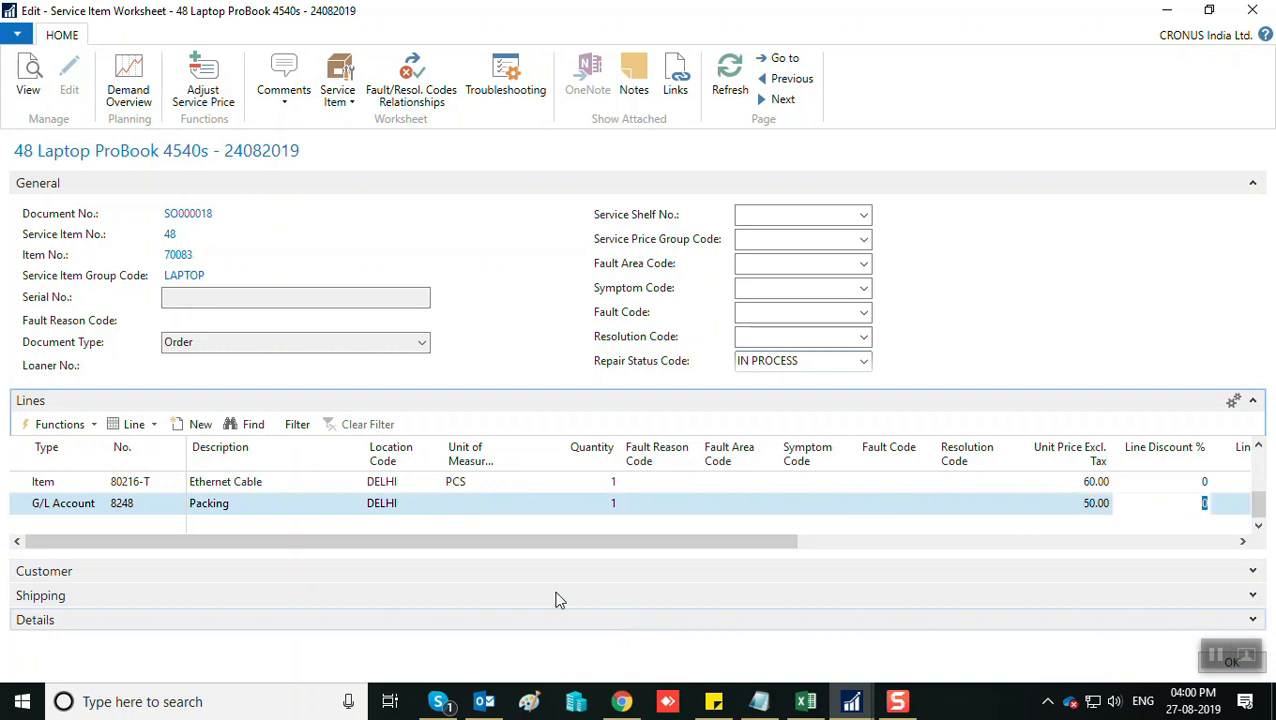
Collapse the General section and review all worksheet lines, including their line amounts and delivery dates.
scroll(890, 470, "up", 2)
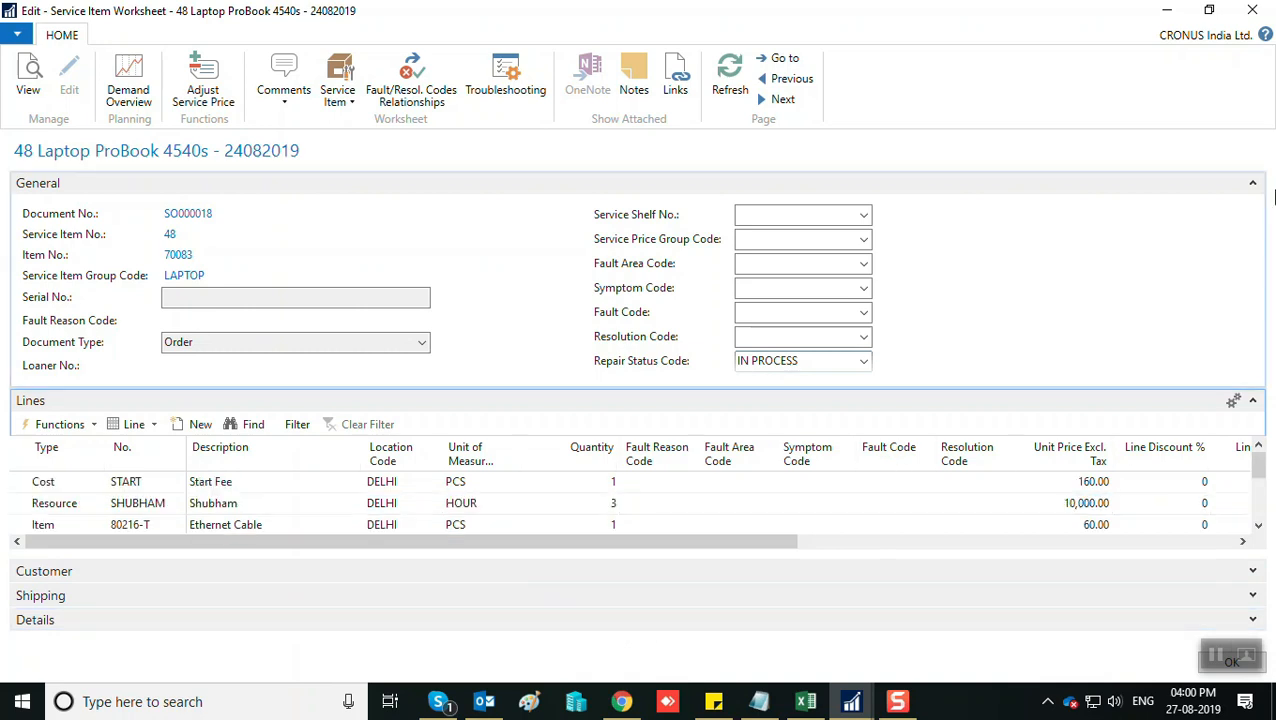
left_click(1251, 188)
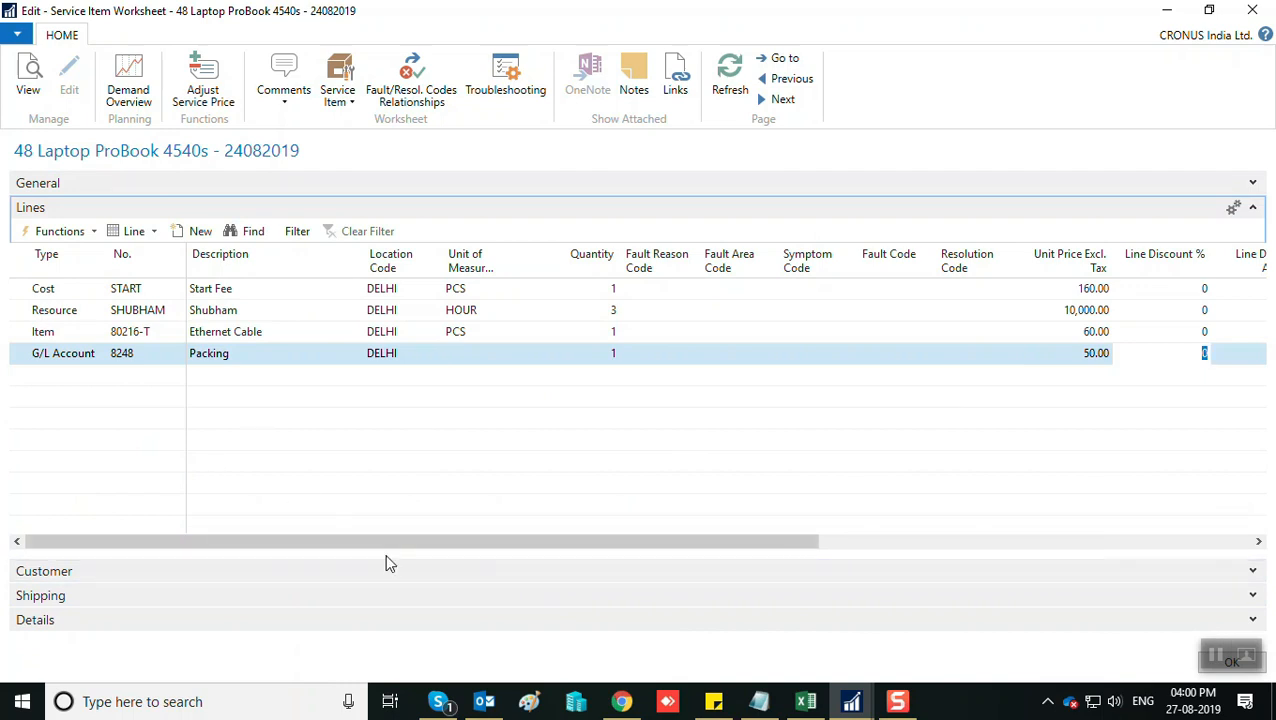
left_click(509, 91)
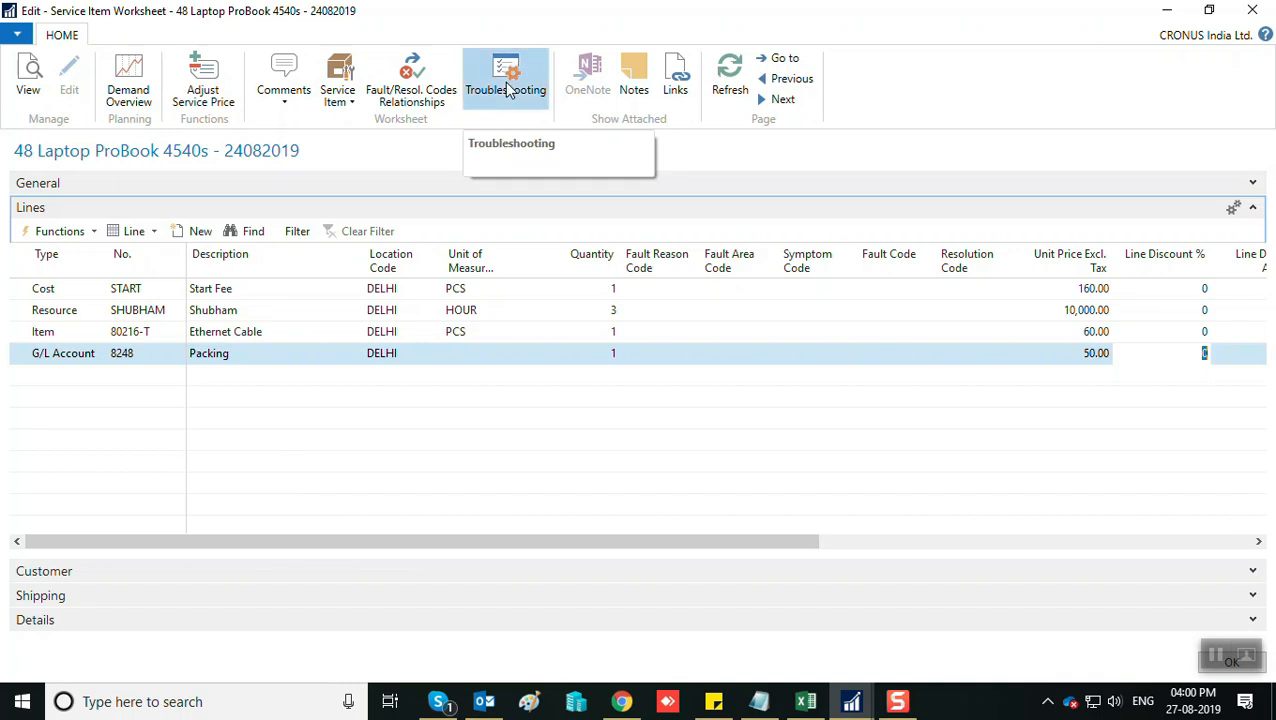
left_click(710, 376)
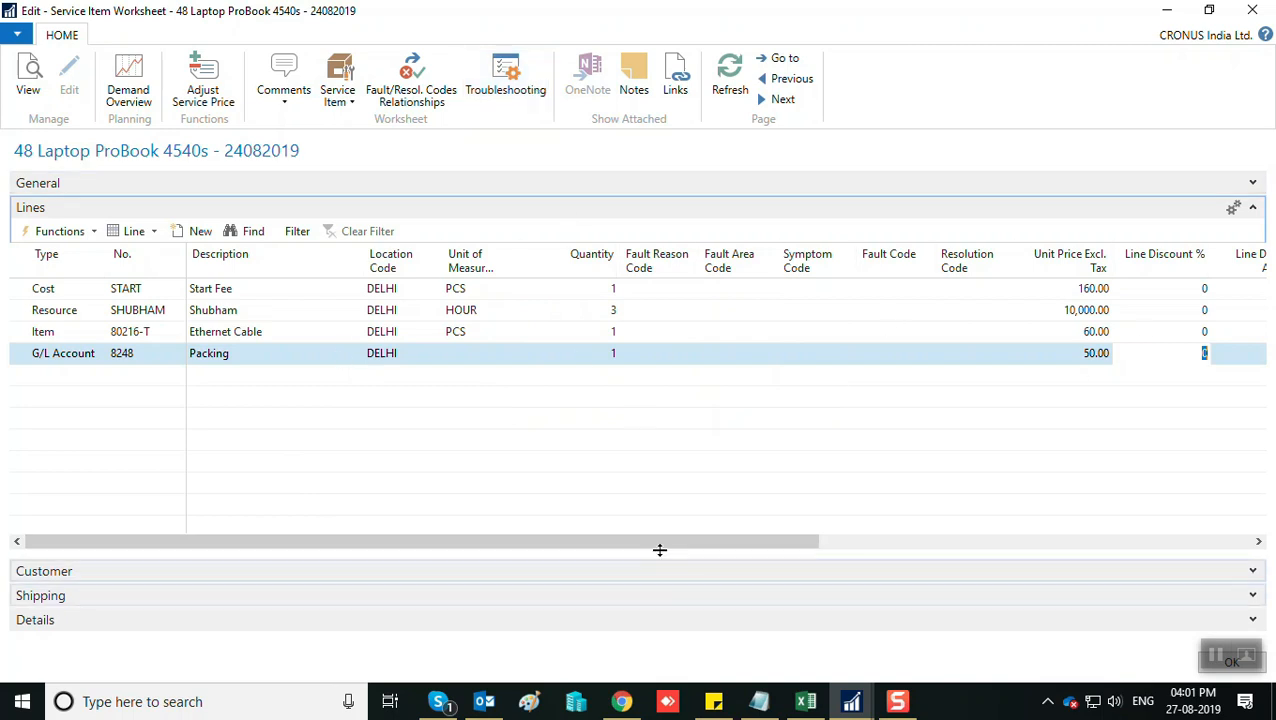
Try to set the laptop's Repair Status Code to FINISHED in the General section, and refresh the worksheet.
left_click(1252, 182)
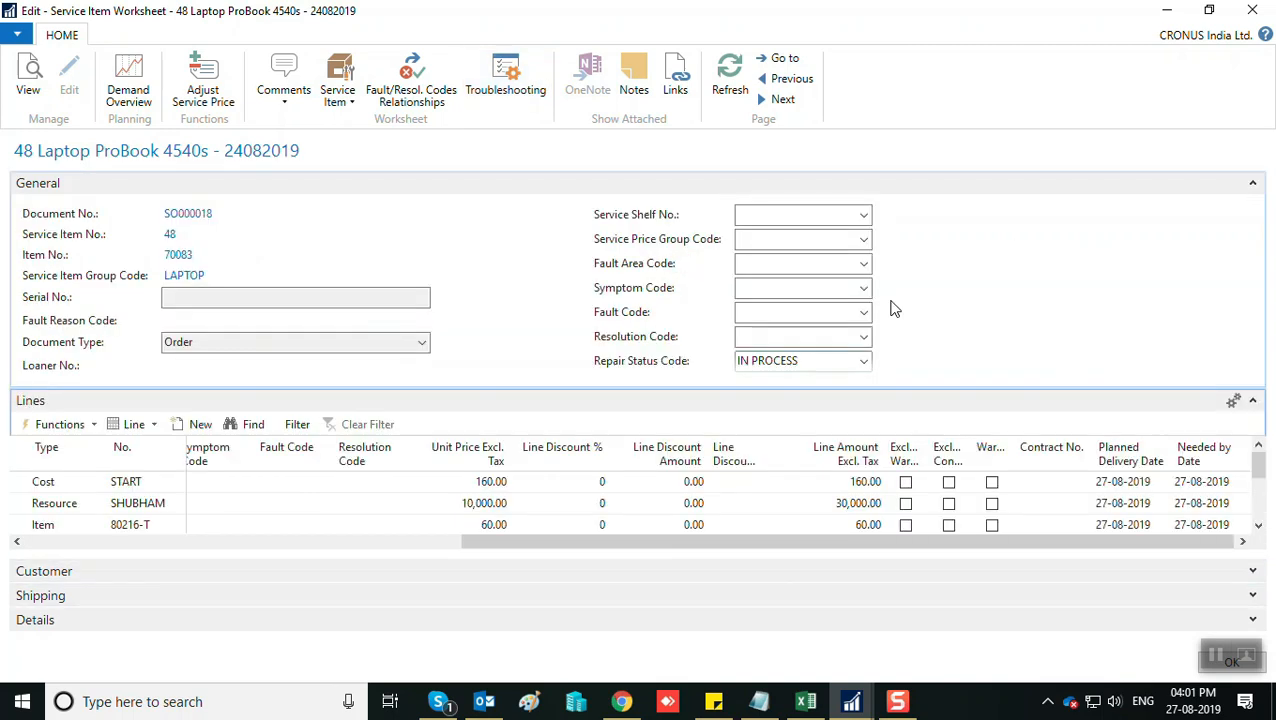
left_click(864, 366)
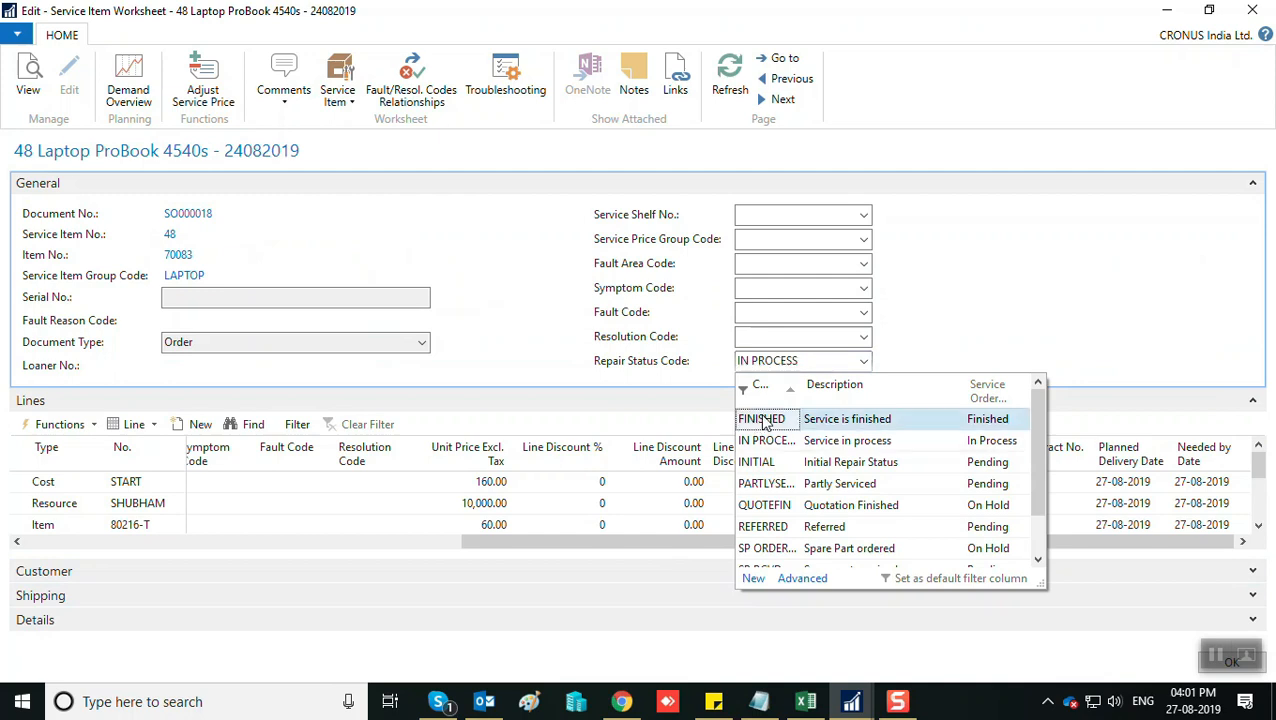
left_click(760, 420)
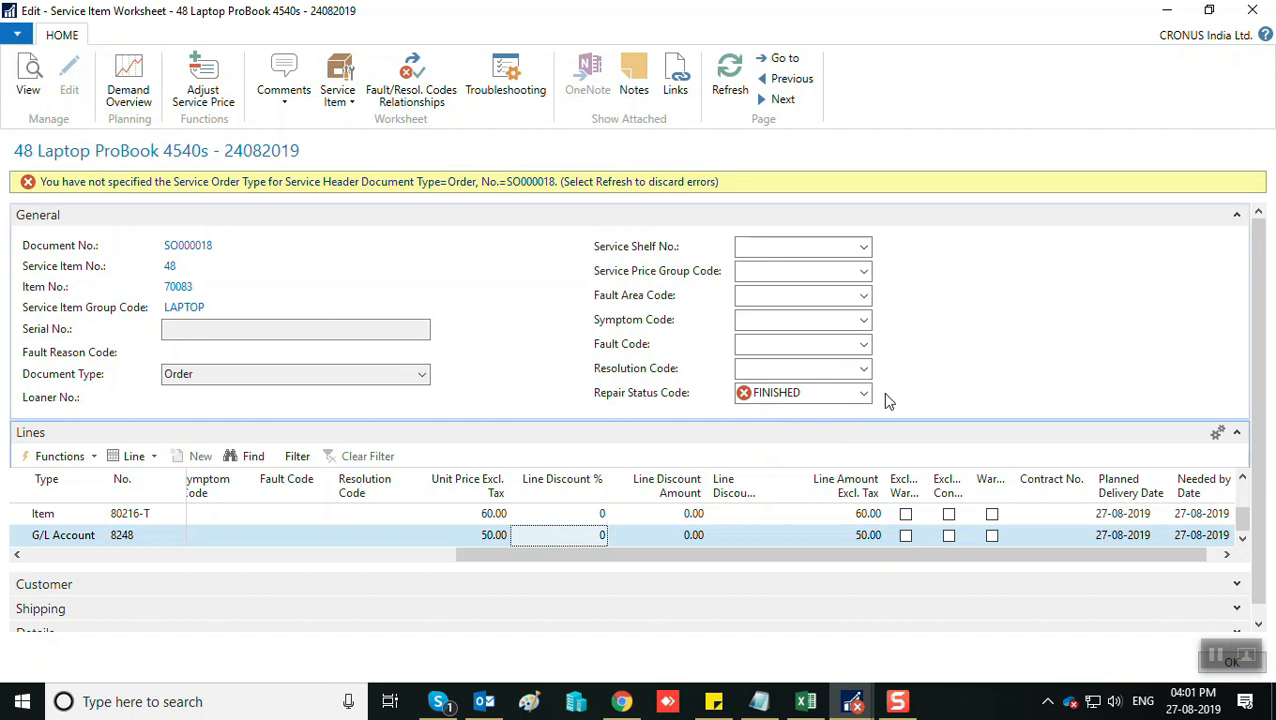
key("F5")
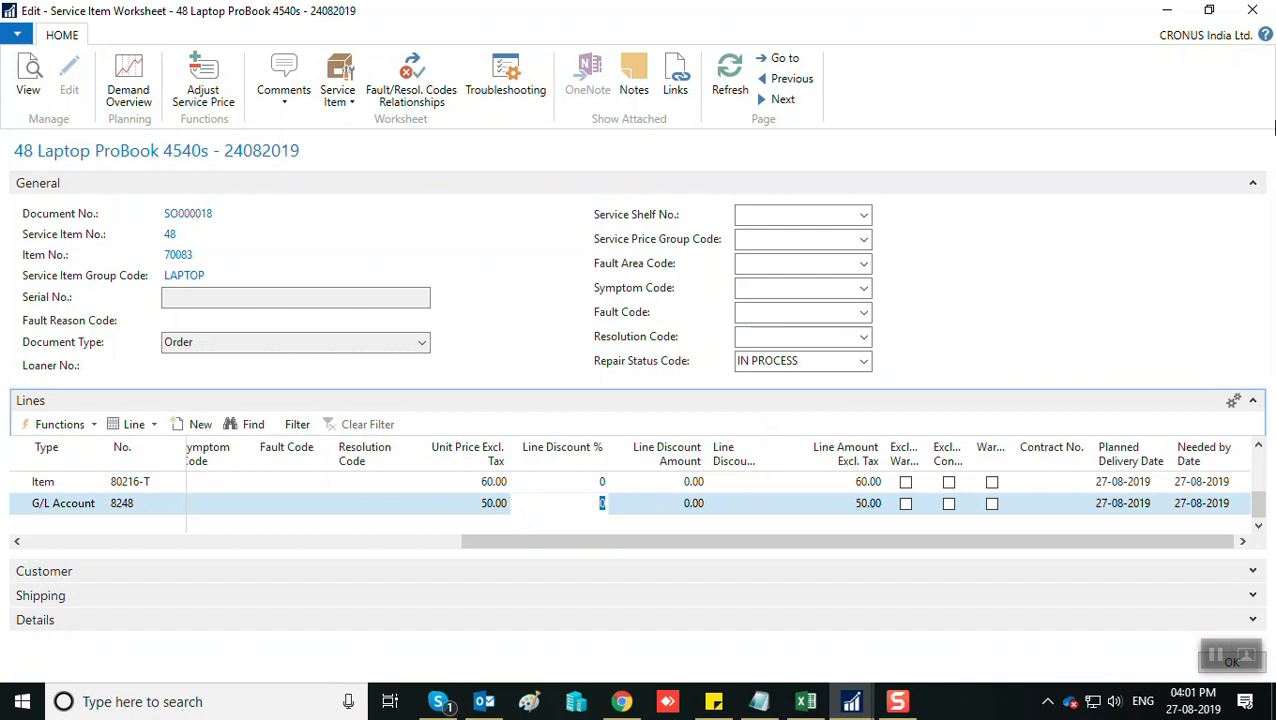
Leave the worksheet and the service tasks, and open the Service Orders list under Order Processing in the Service department.
left_click(1166, 12)
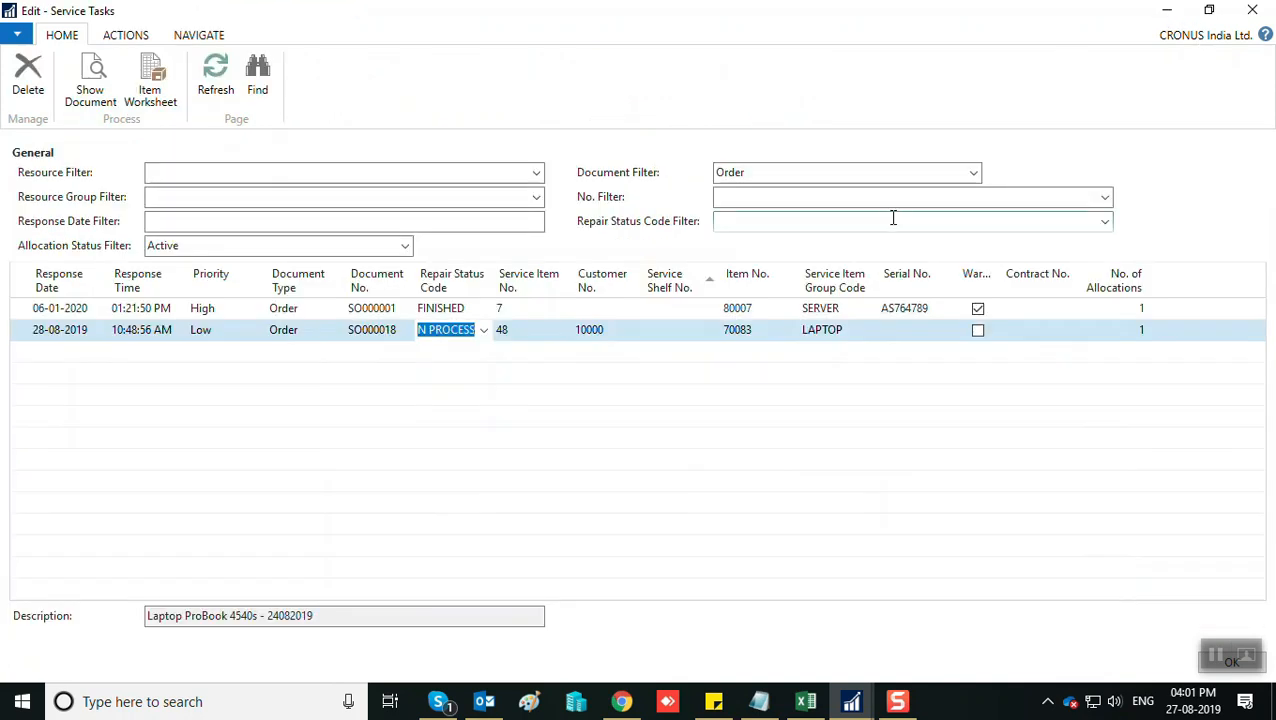
key("Escape")
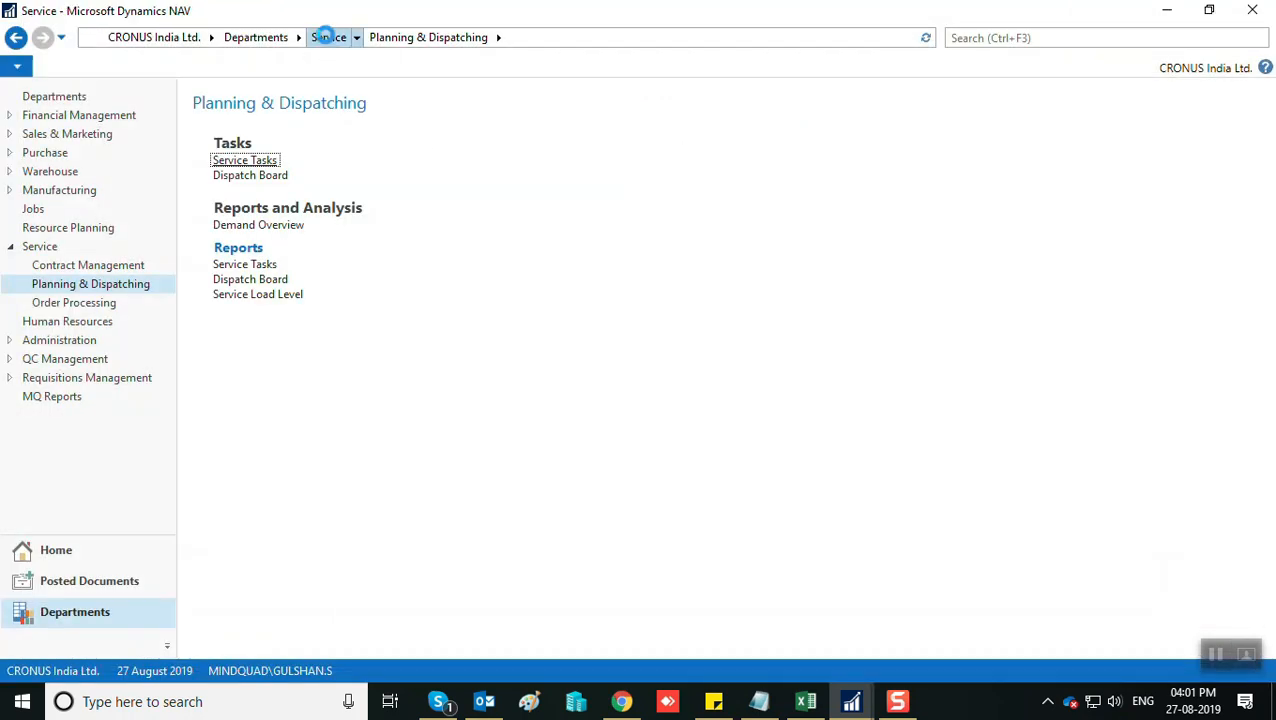
left_click(328, 38)
left_click(524, 162)
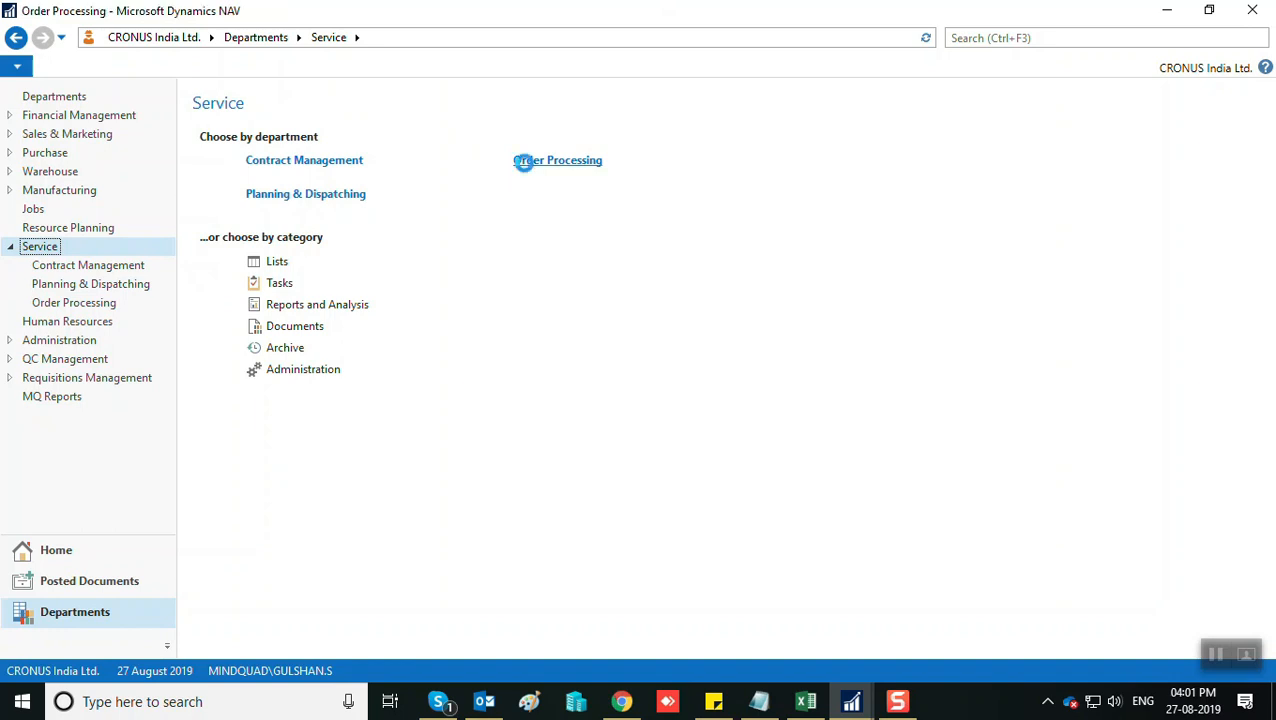
left_click(250, 265)
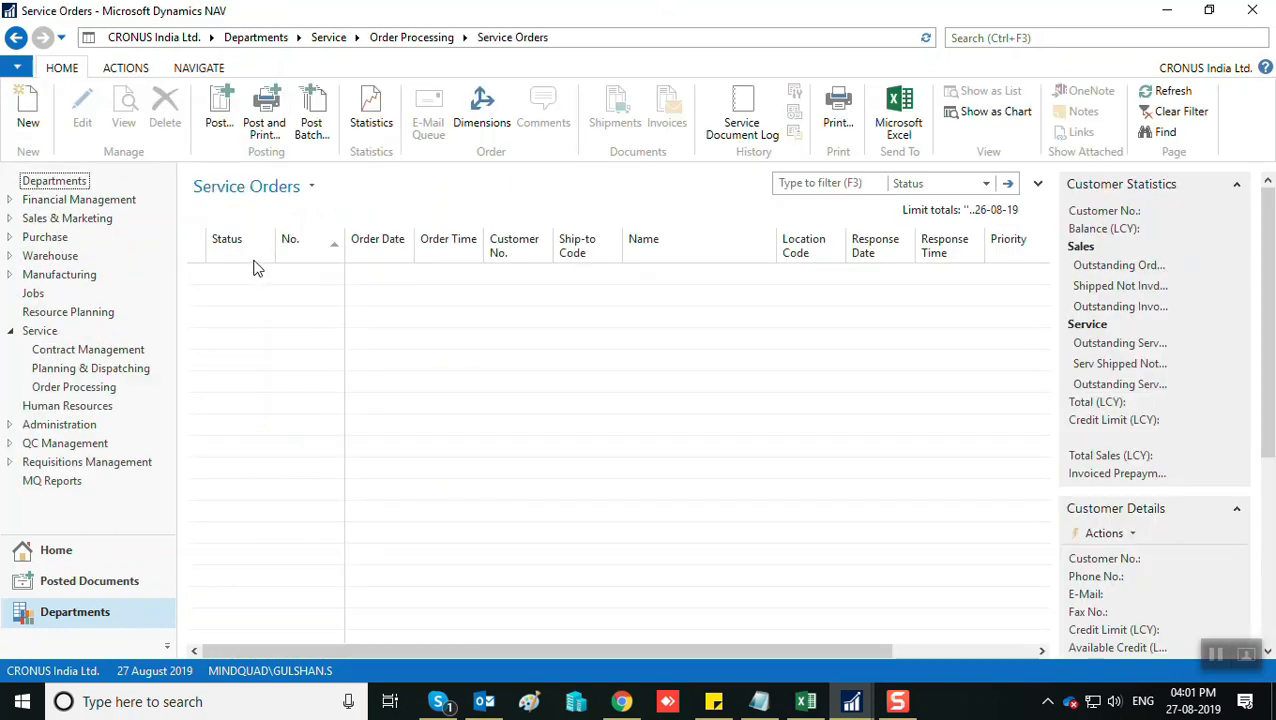
Open the last in-process service order in the list, dated 27-08-2019, and expand its General section.
left_click(240, 600)
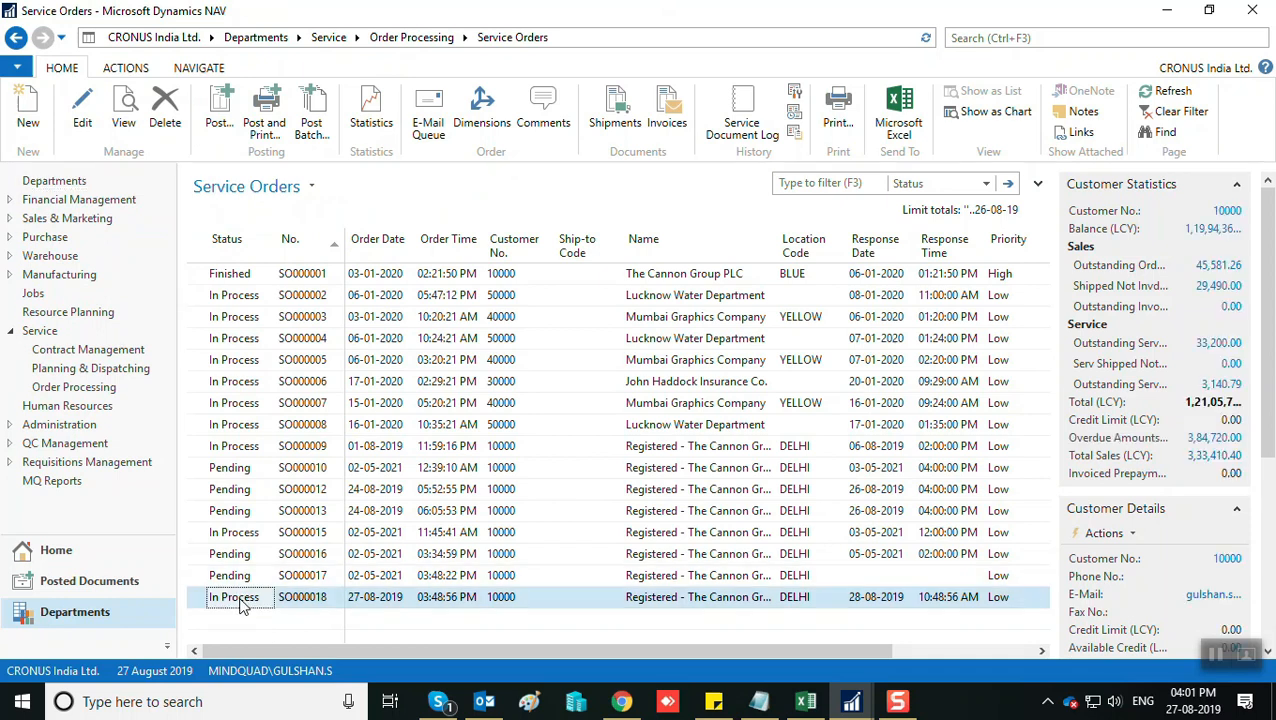
double_click(240, 600)
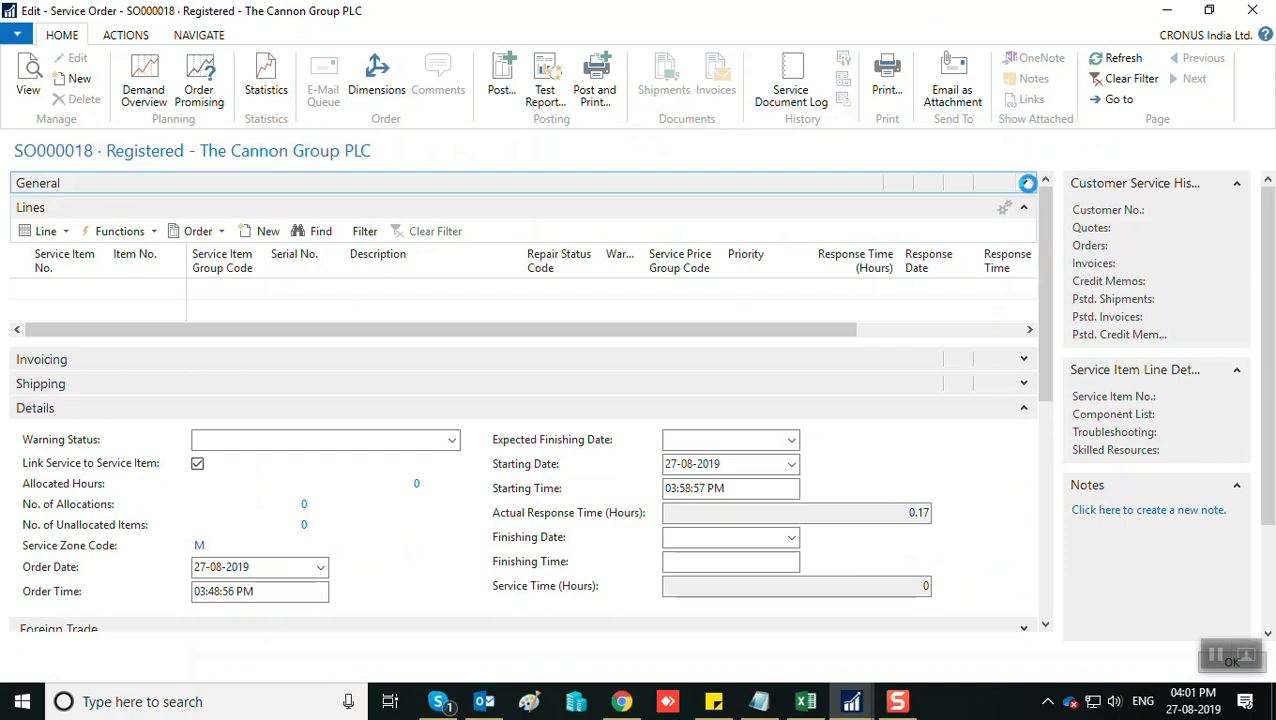
left_click(1022, 184)
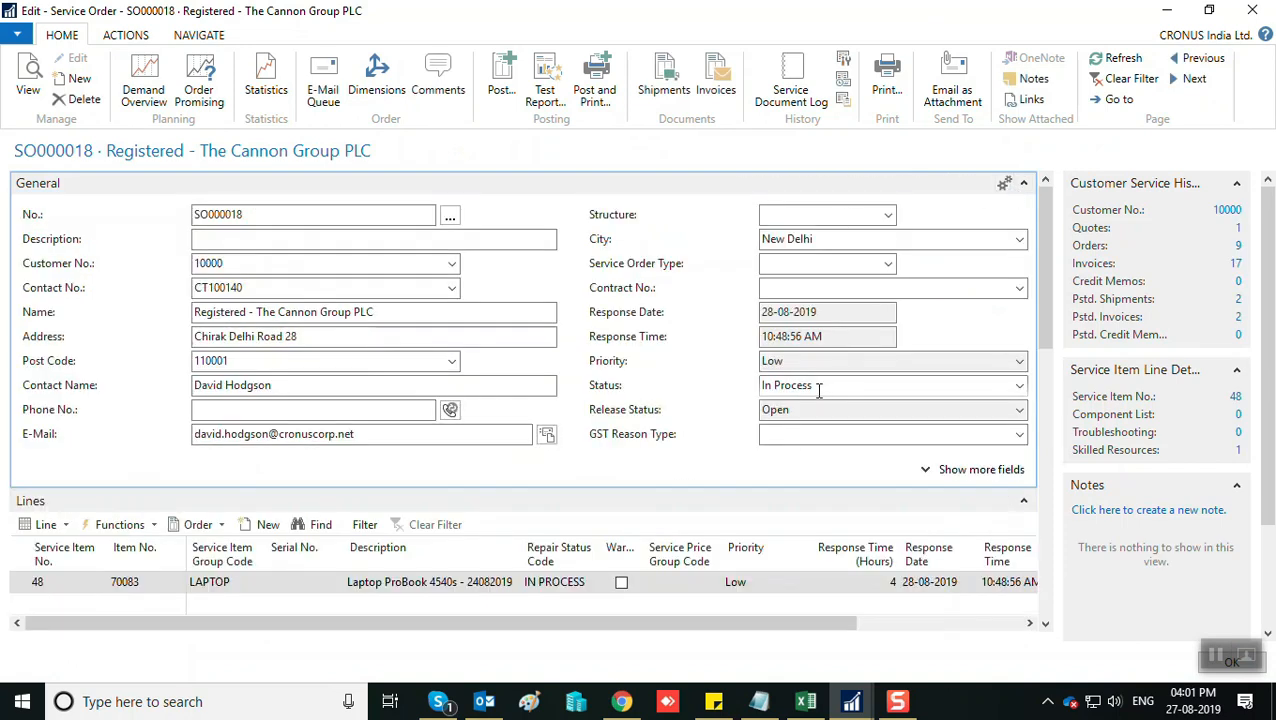
Set the Service Order Type of the laptop's service order to HARDWARE and close the order.
left_click(888, 263)
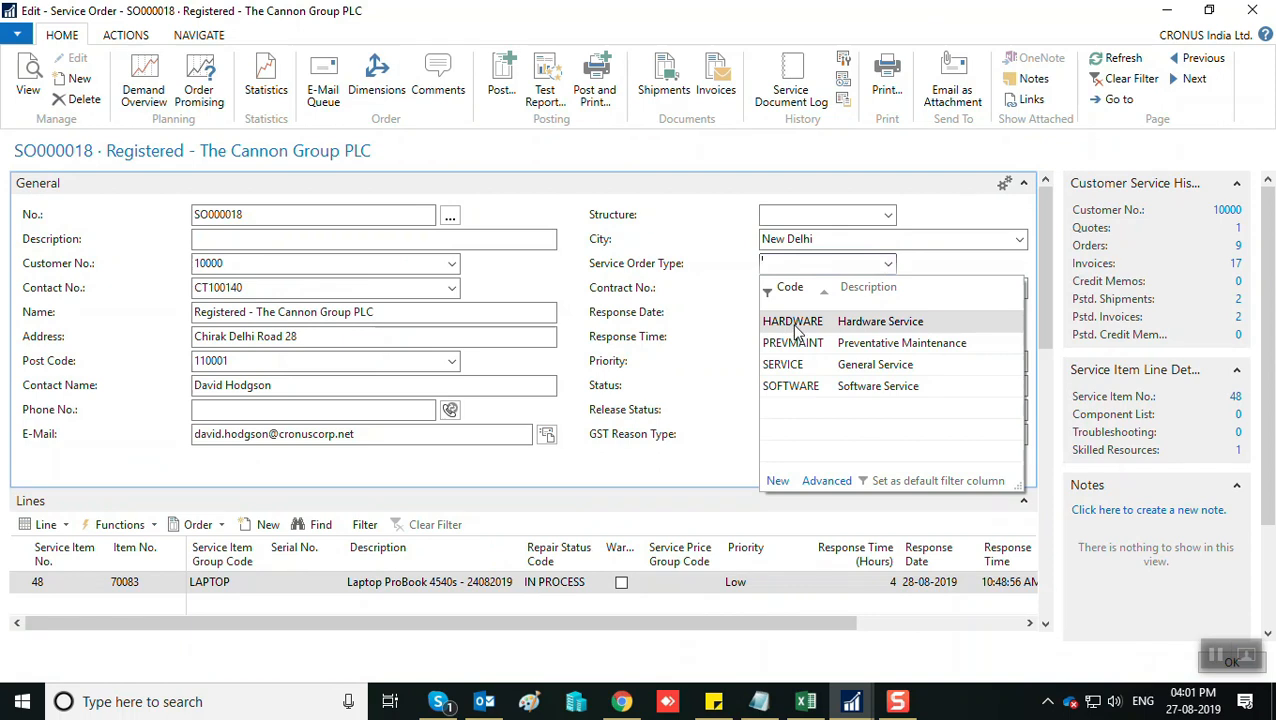
left_click(795, 322)
key("Tab")
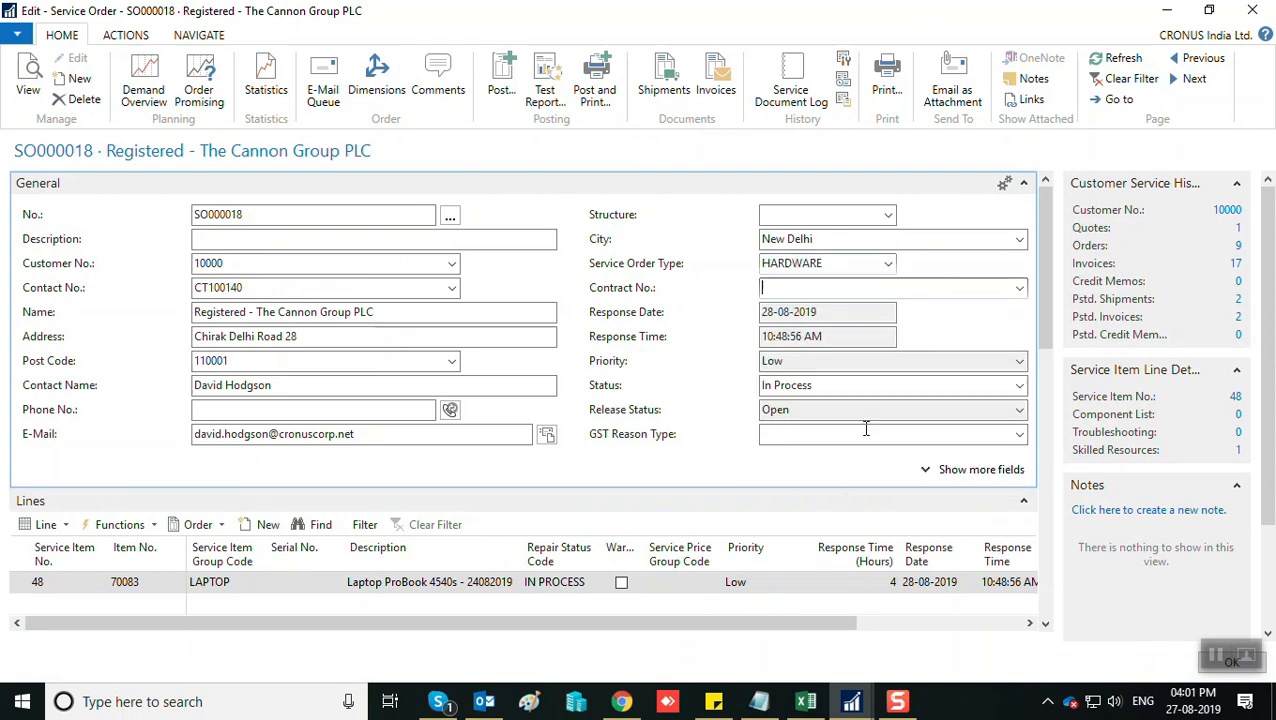
key("Escape")
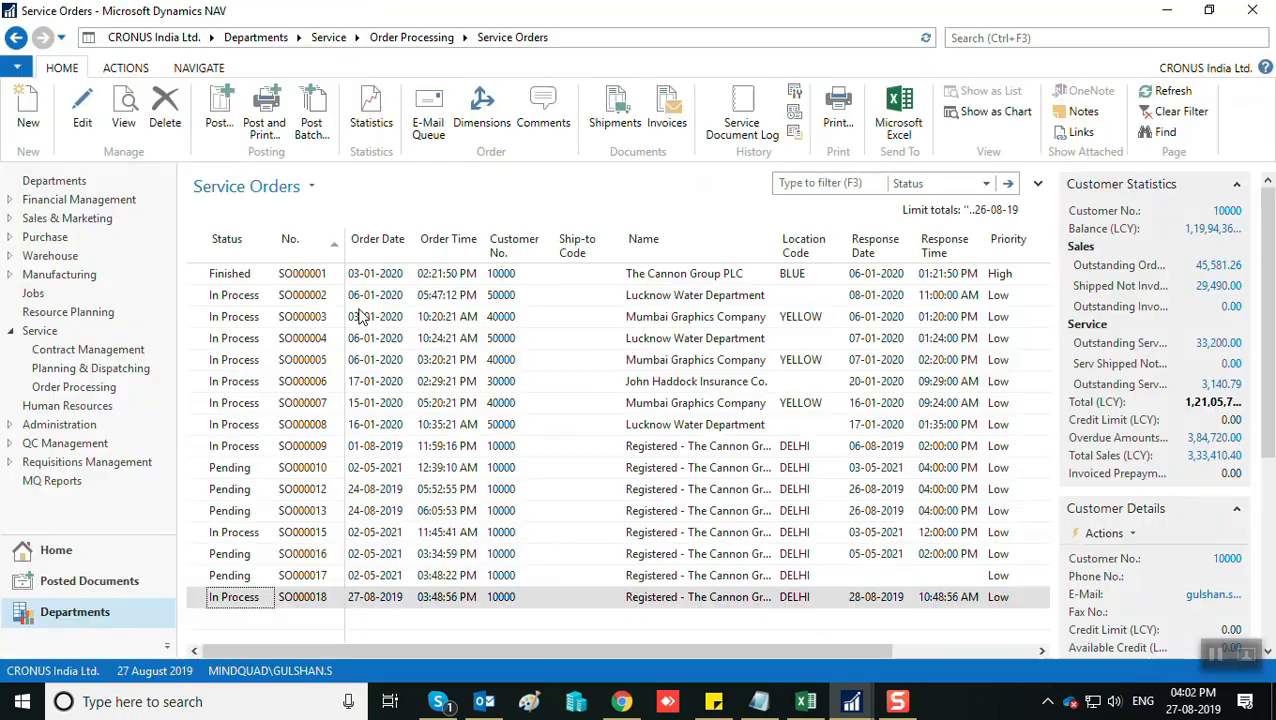
Return to the laptop's Service Item Worksheet, set its Repair Status Code to FINISHED, and close the worksheet.
mouse_move(852, 701)
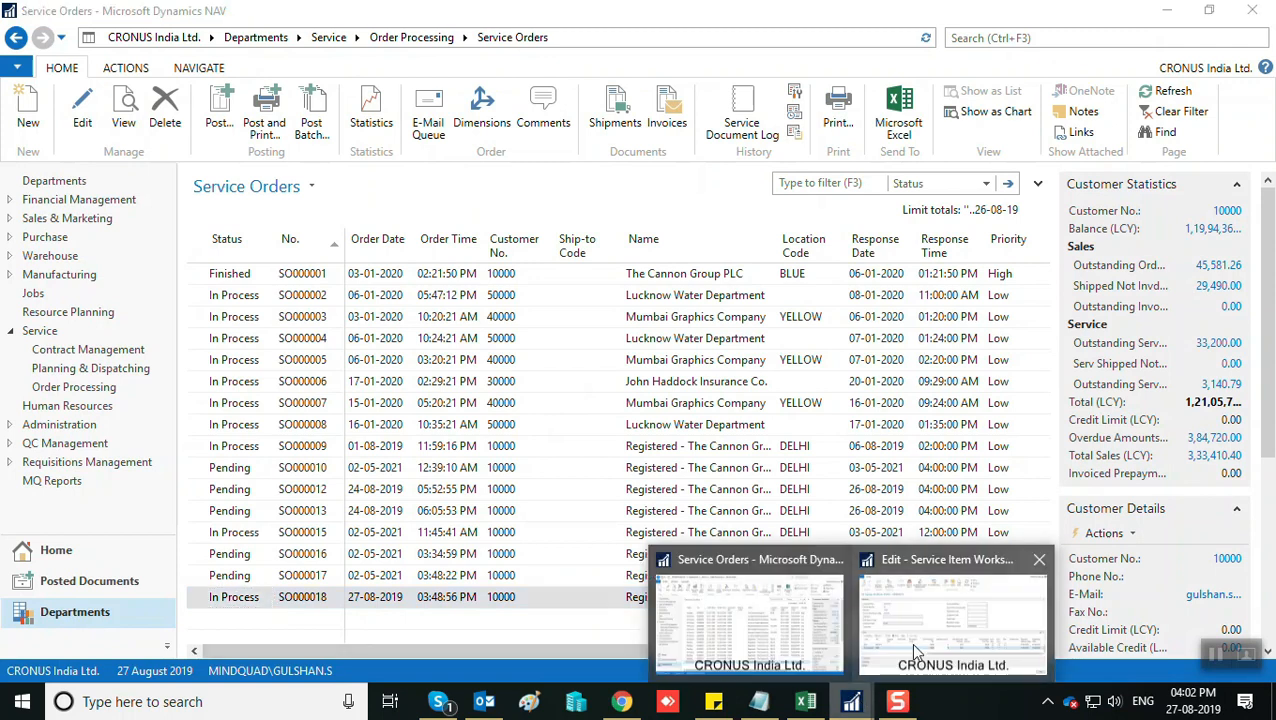
left_click(930, 618)
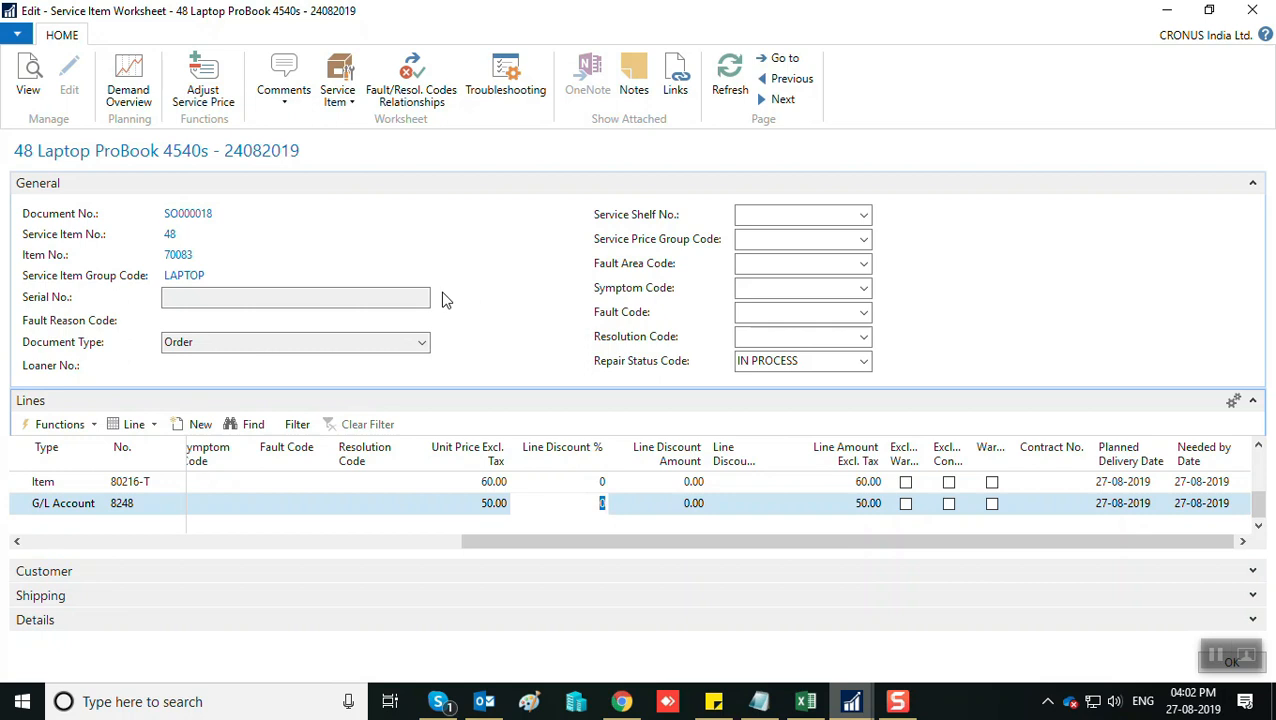
left_click(862, 362)
left_click(770, 423)
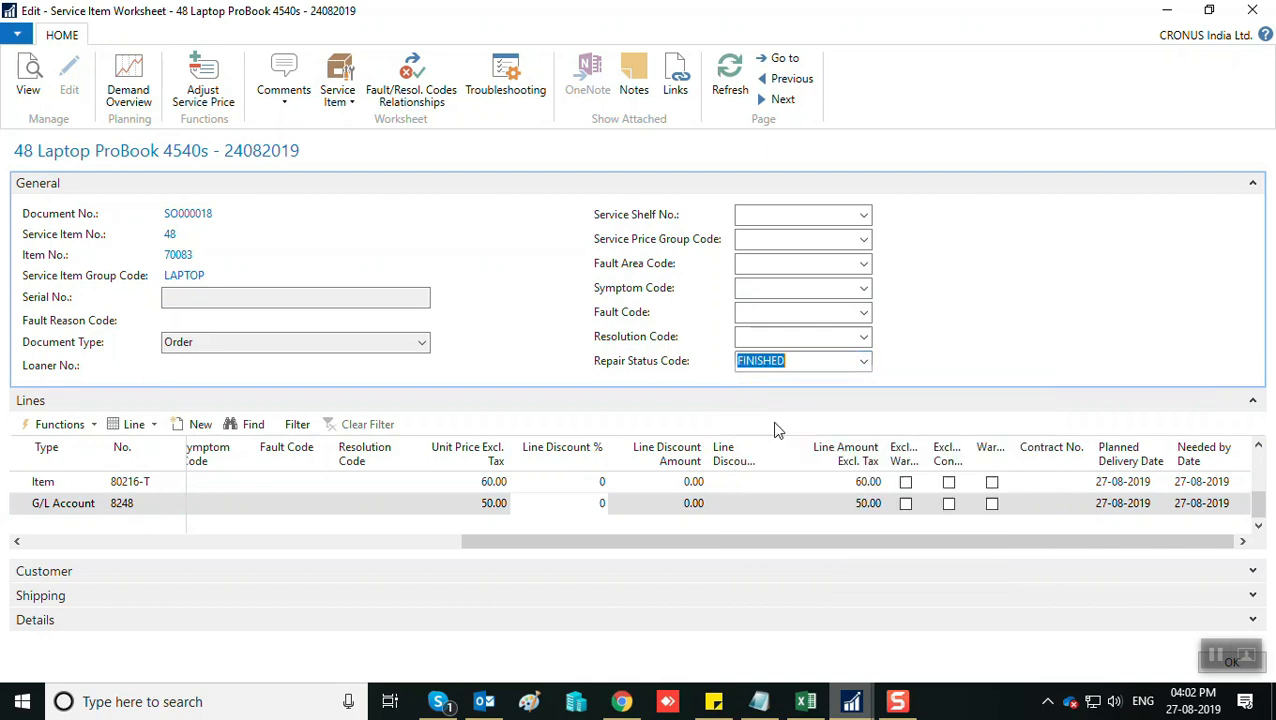
key("Tab")
key("Tab")
left_click(791, 367)
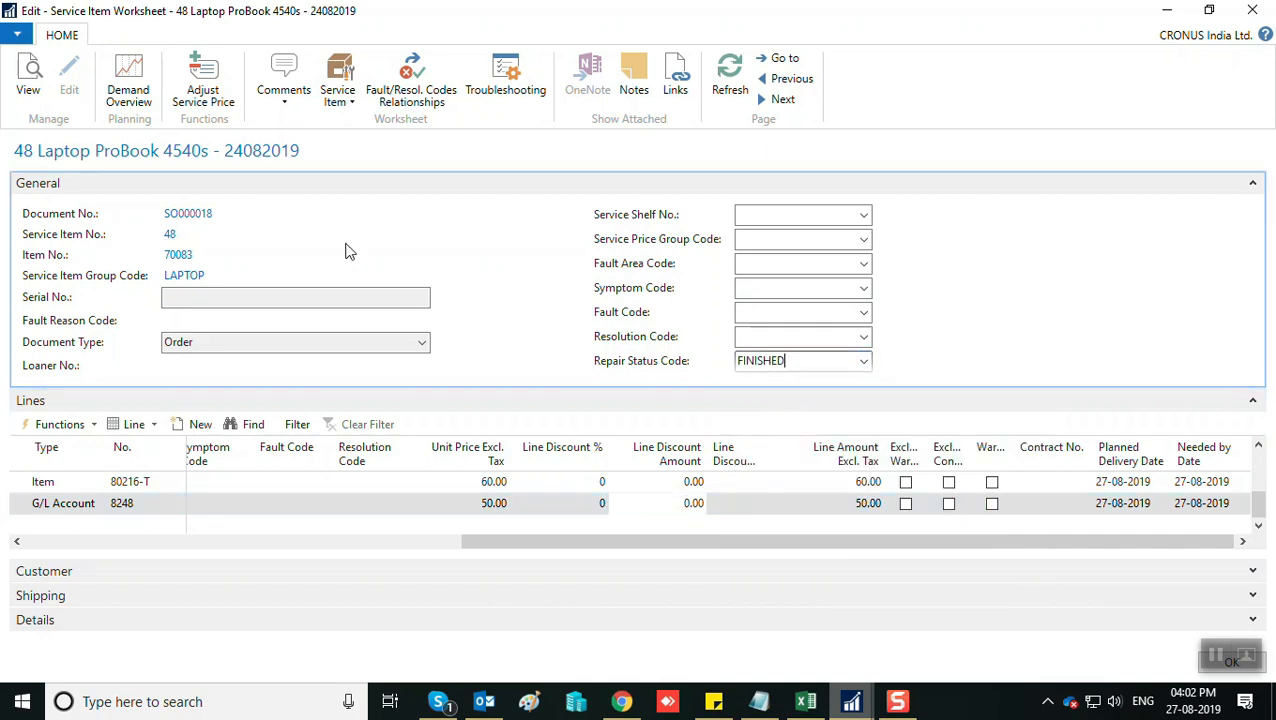
key("Escape")
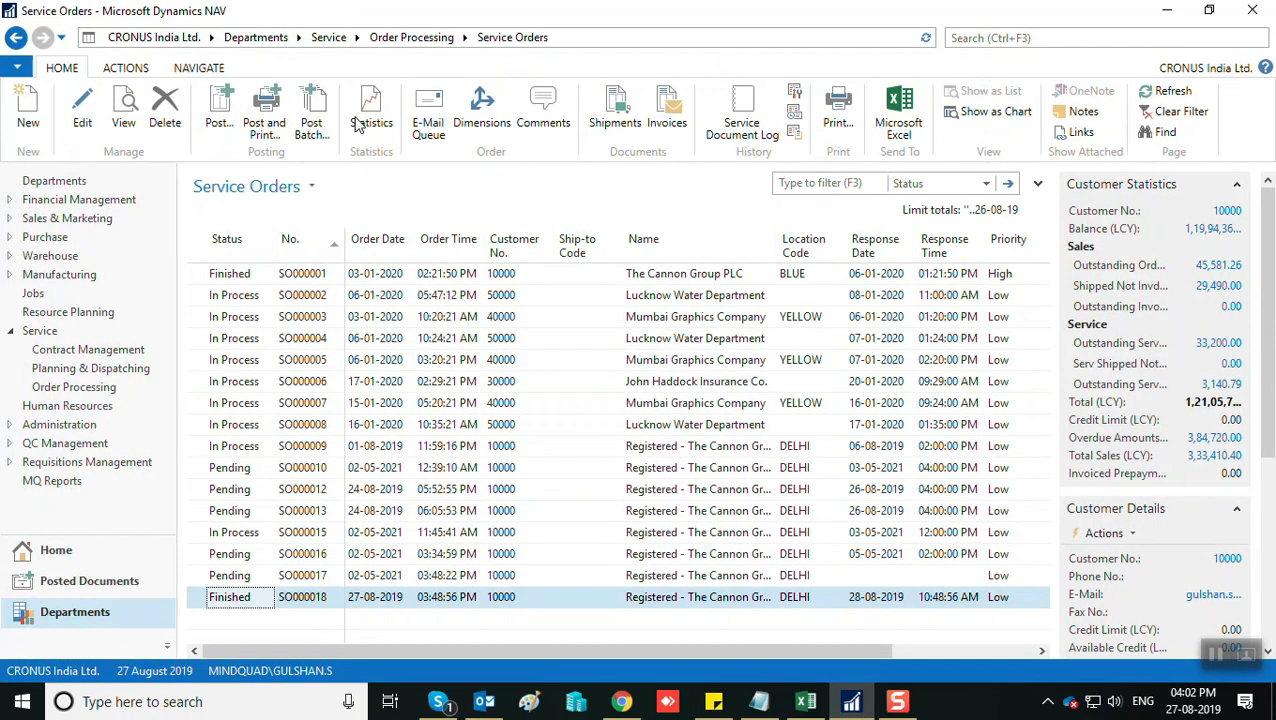
Open the last service order in the list, dated 27-08-2019, collapse General, and review the starting and finishing dates and times under Details.
left_click(301, 601)
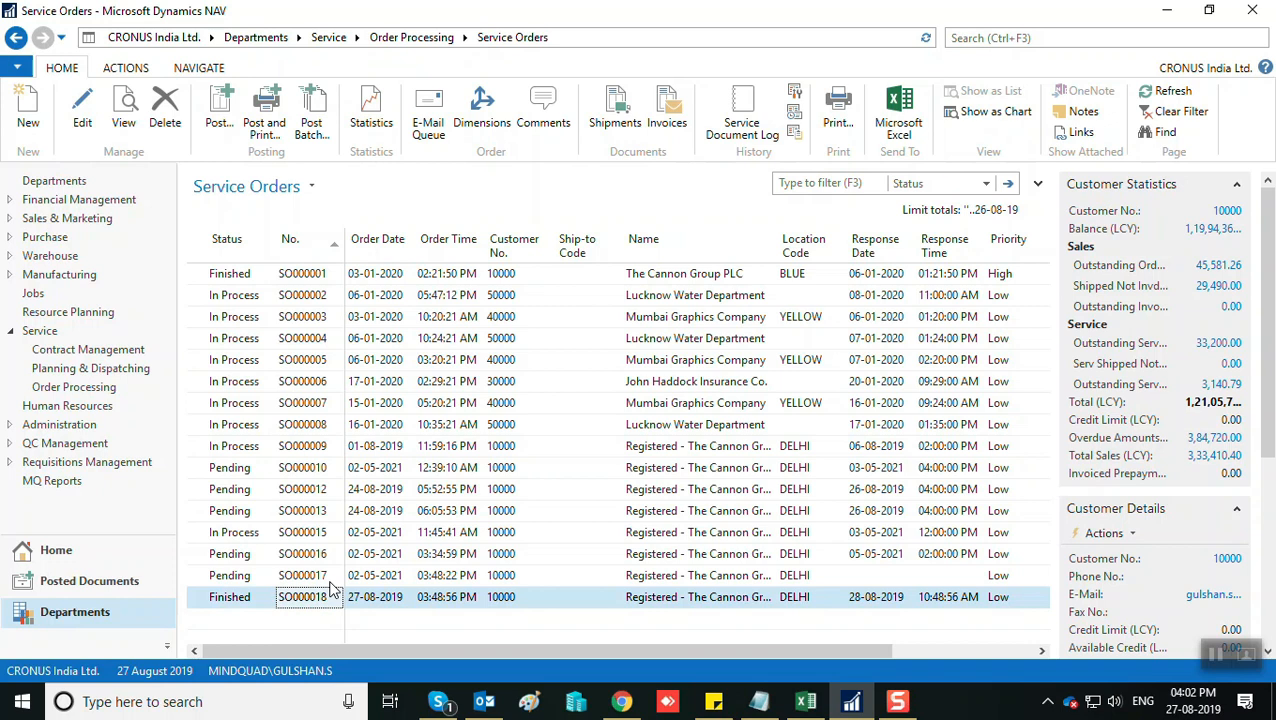
double_click(246, 596)
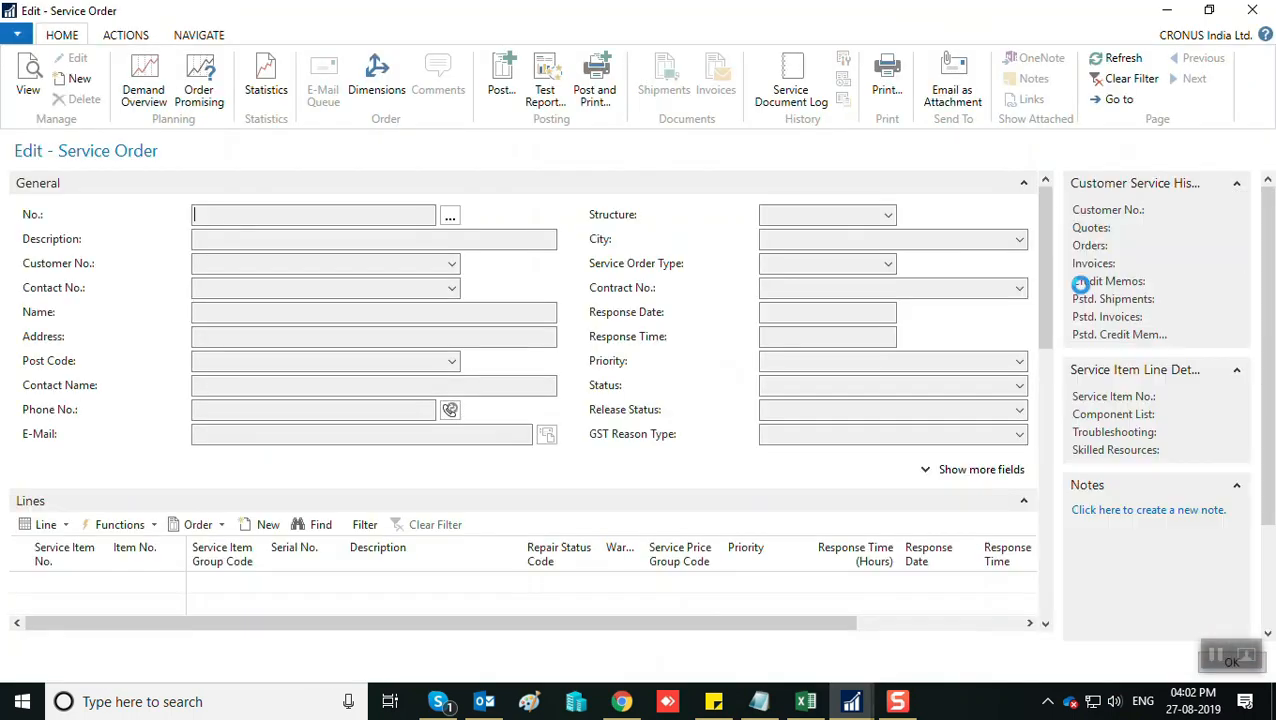
left_click(1023, 182)
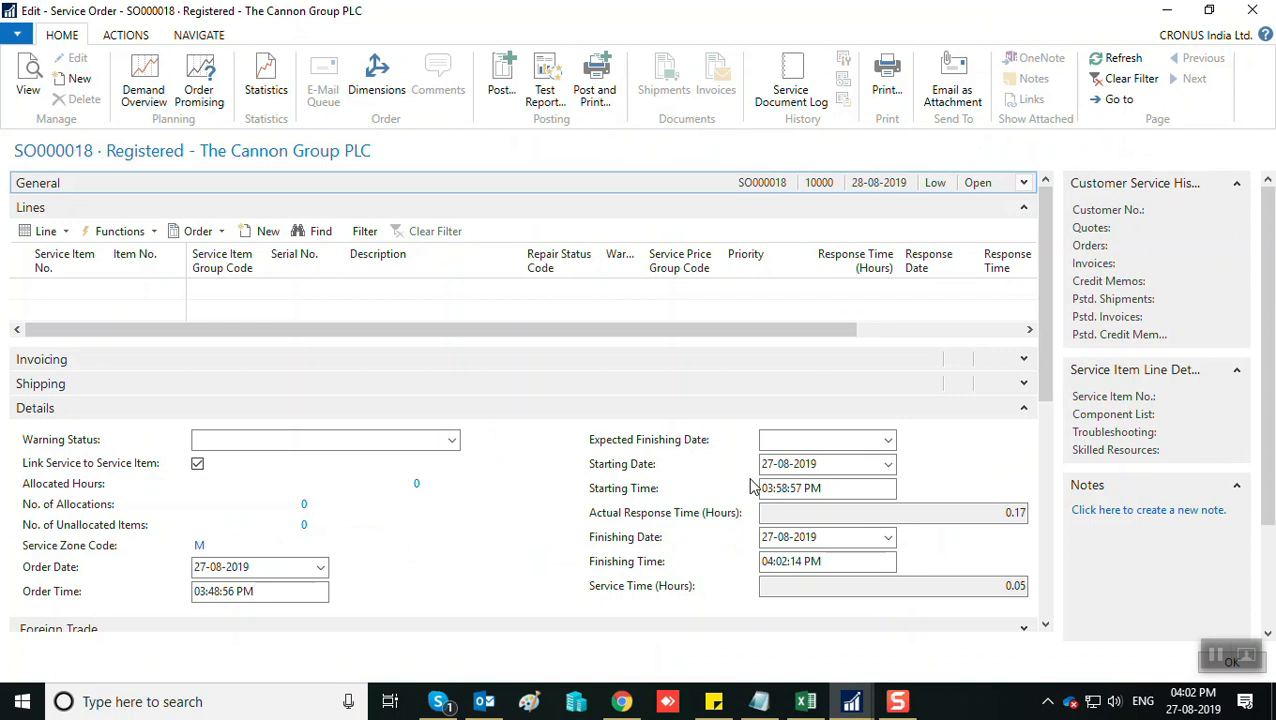
scroll(641, 528, "down", 5)
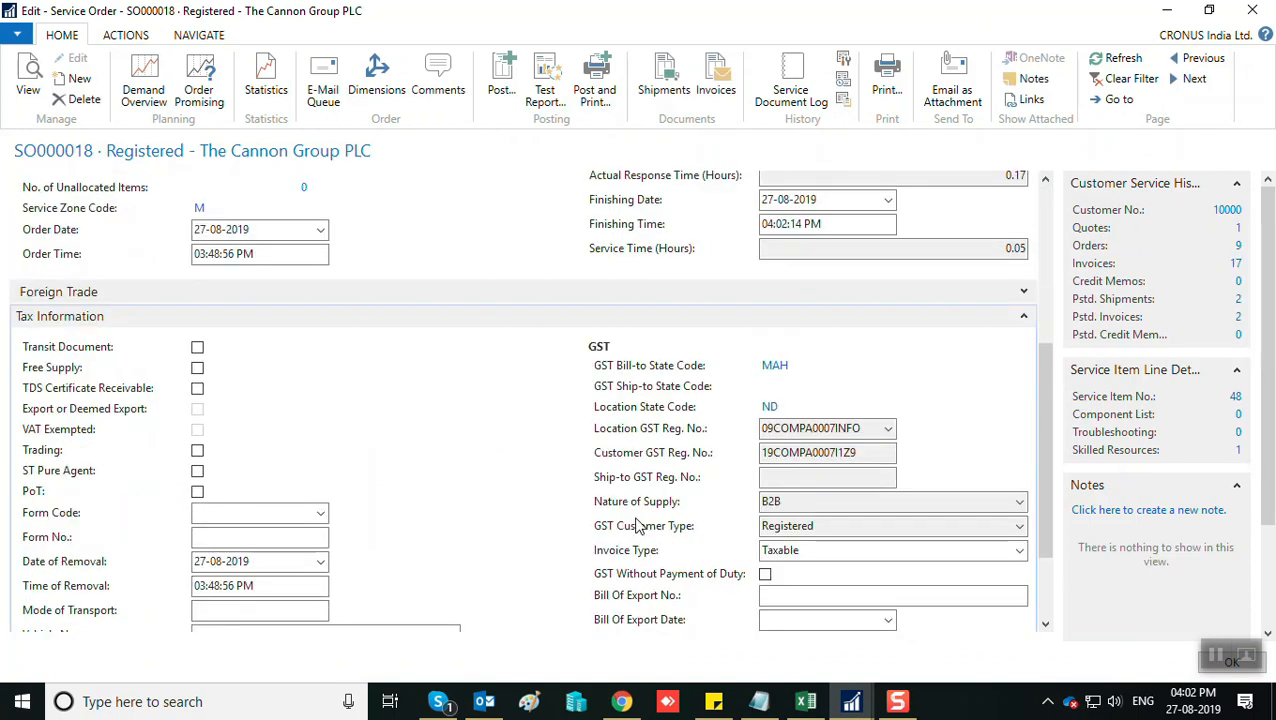
scroll(641, 528, "up", 4)
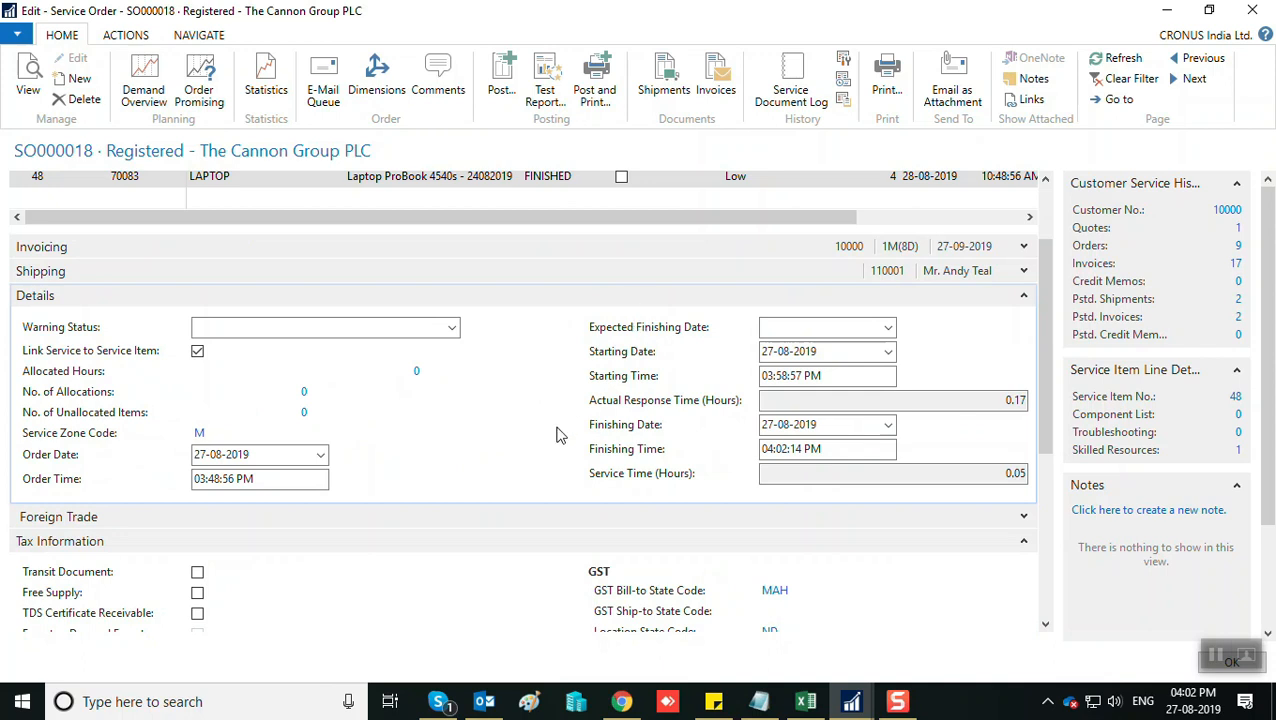
scroll(558, 435, "up", 2)
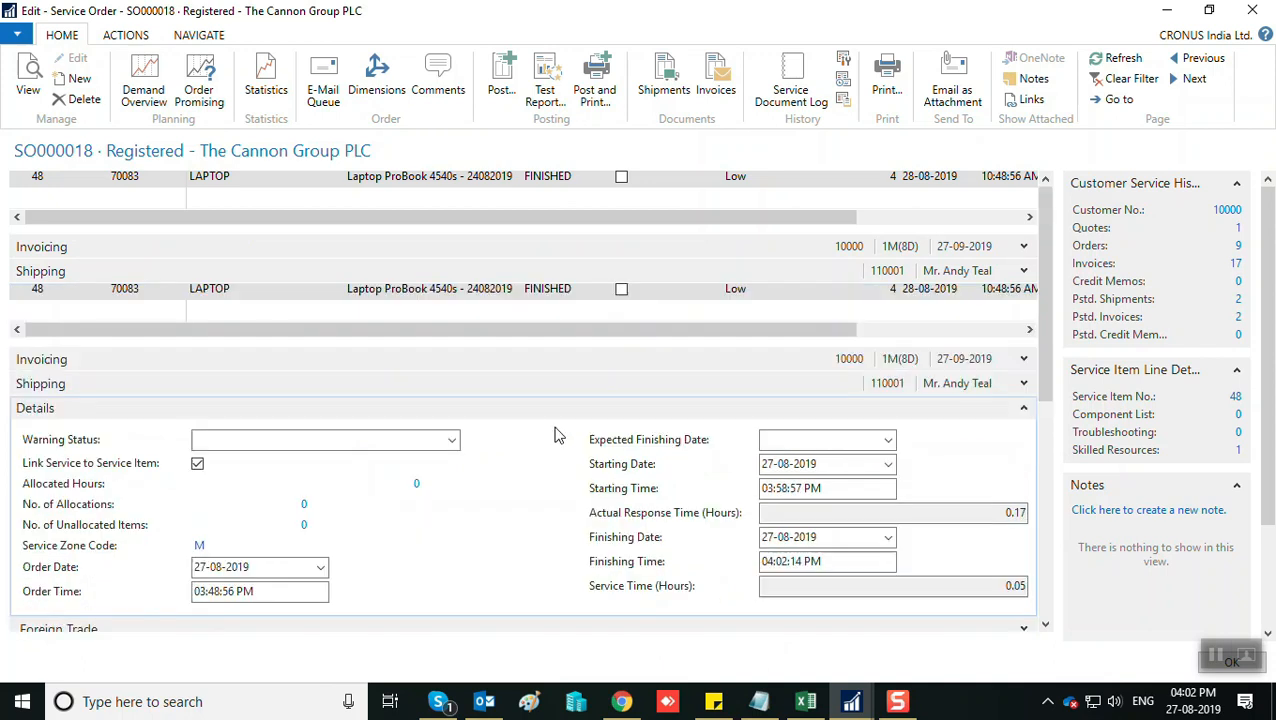
scroll(558, 435, "down", 2)
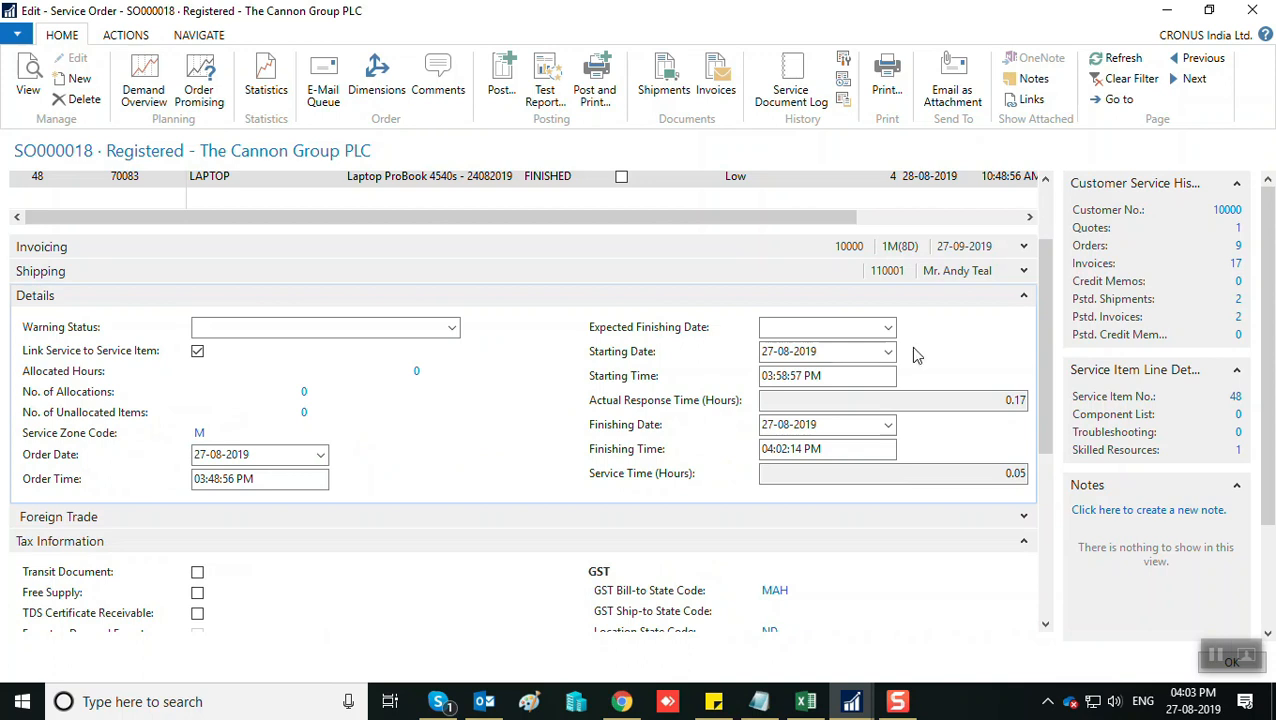
left_click(819, 350)
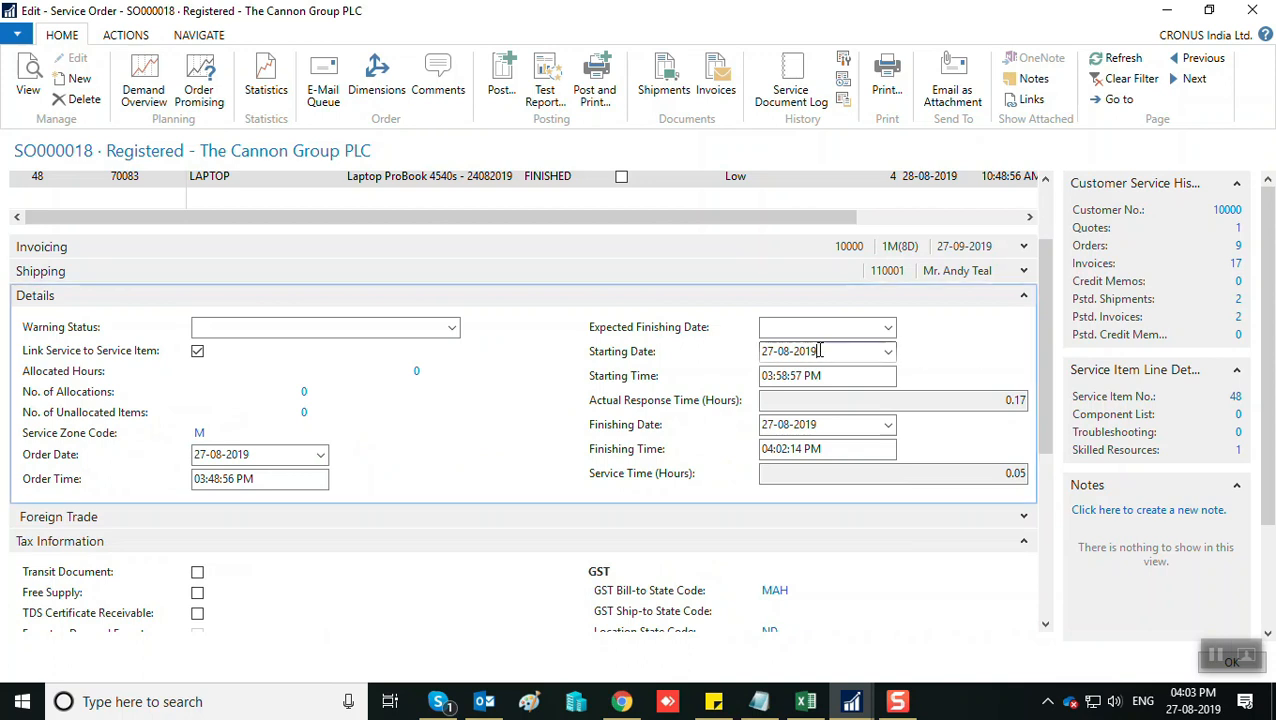
Expand the General section of the service order and inspect its Status field.
scroll(780, 300, "up", 2)
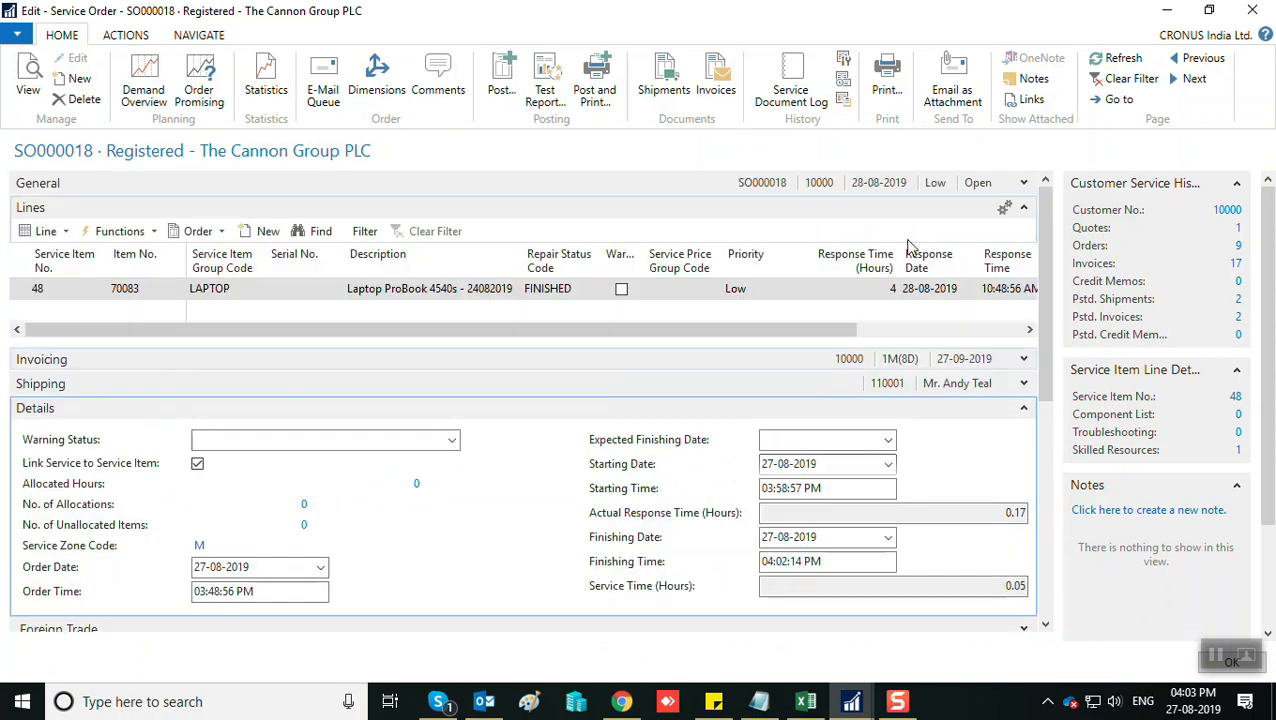
left_click(1024, 184)
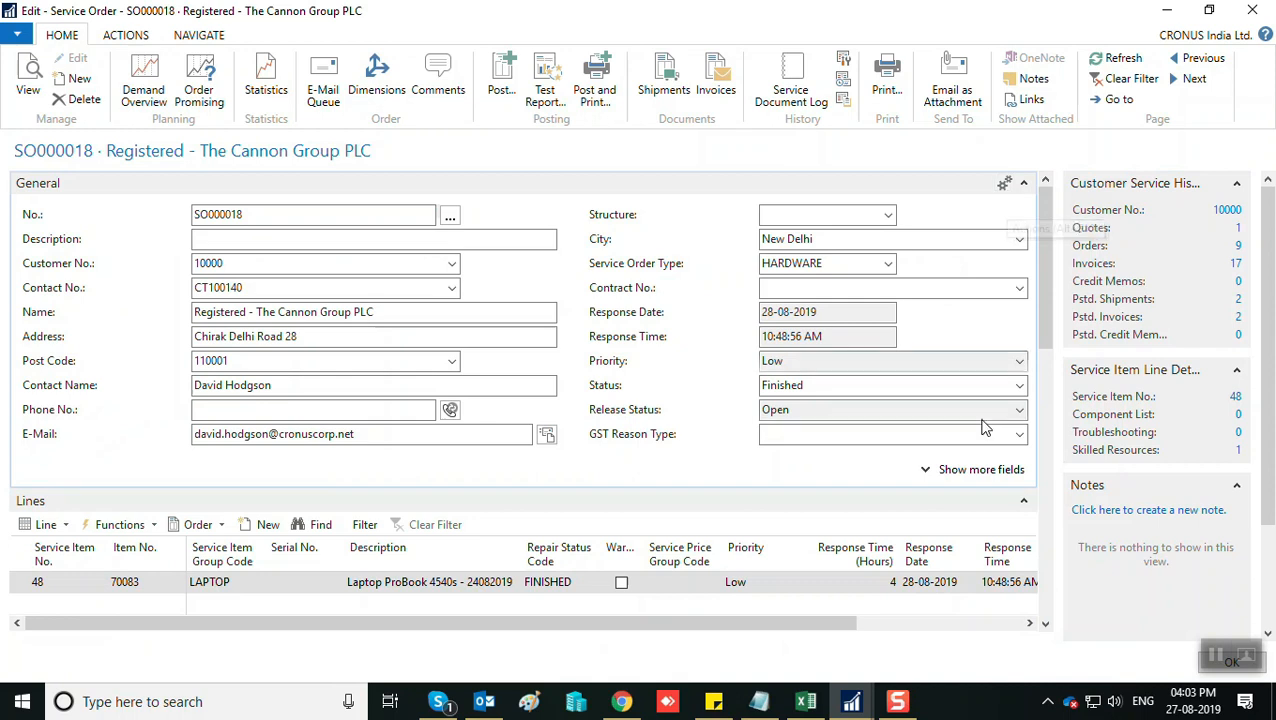
left_click(1018, 390)
left_click(1019, 391)
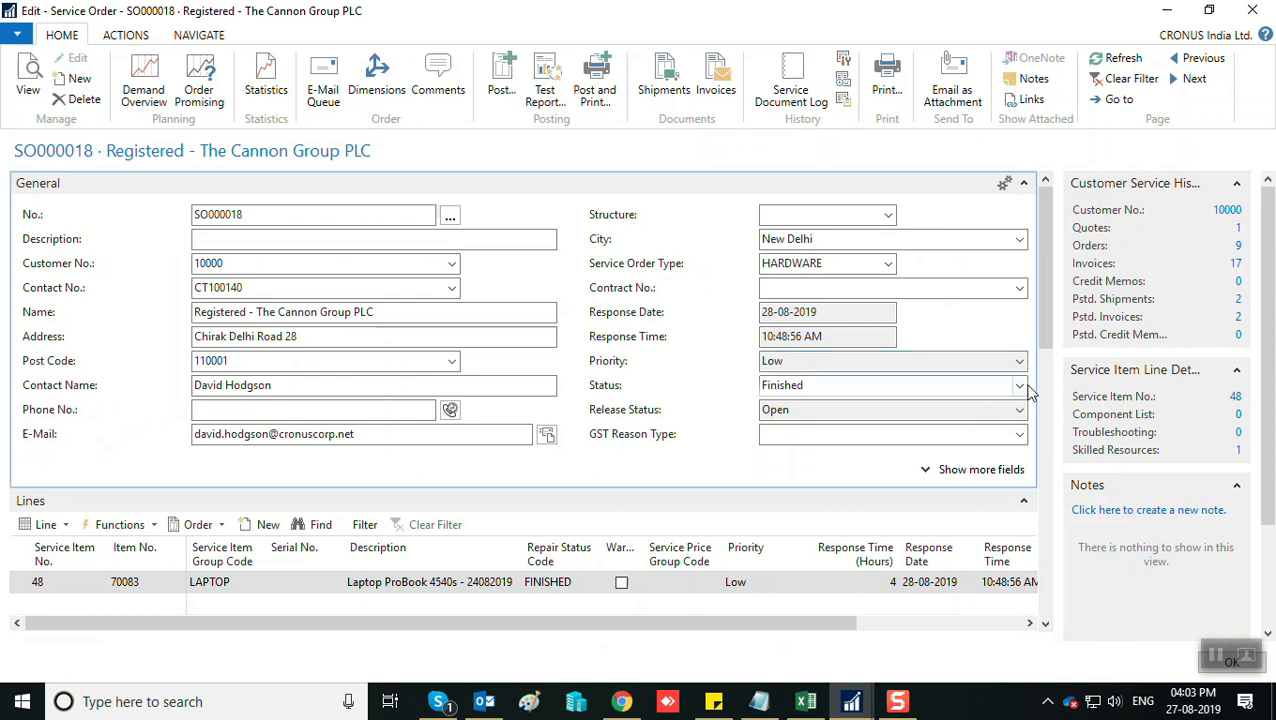
Set the service order window aside and open Repair Status Setup from the Service department's Administration page.
left_click(1172, 11)
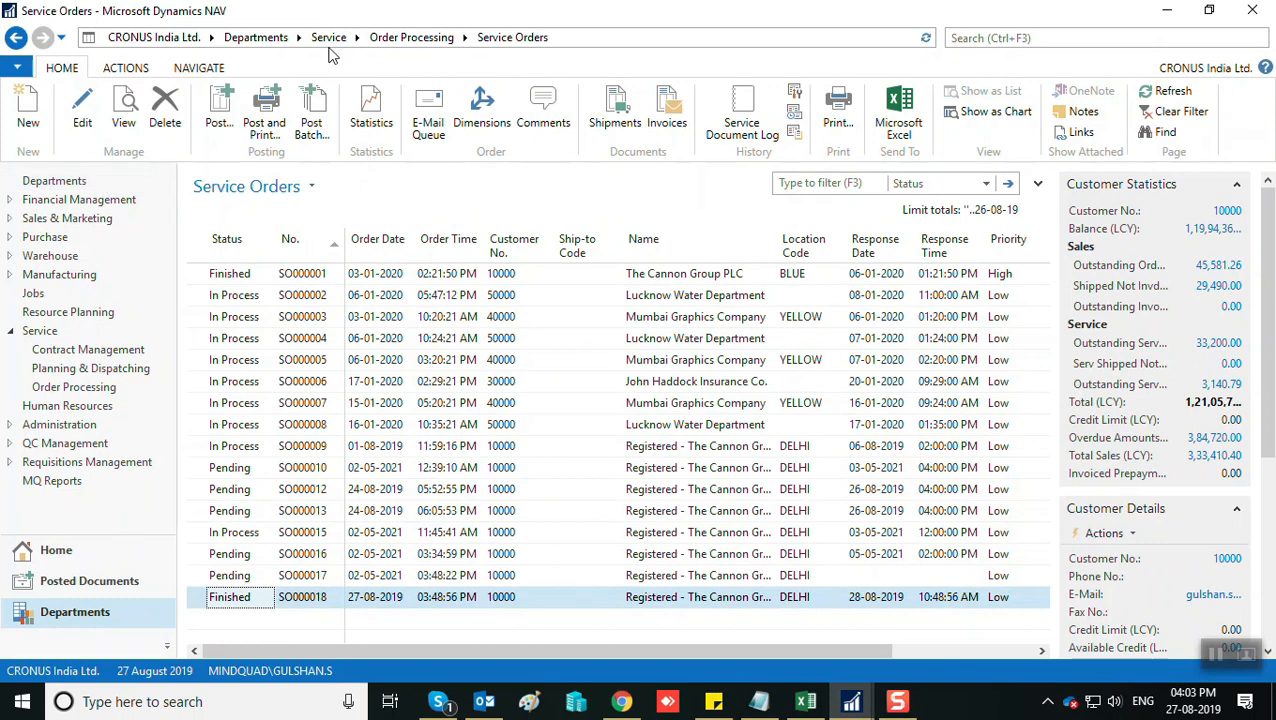
left_click(381, 40)
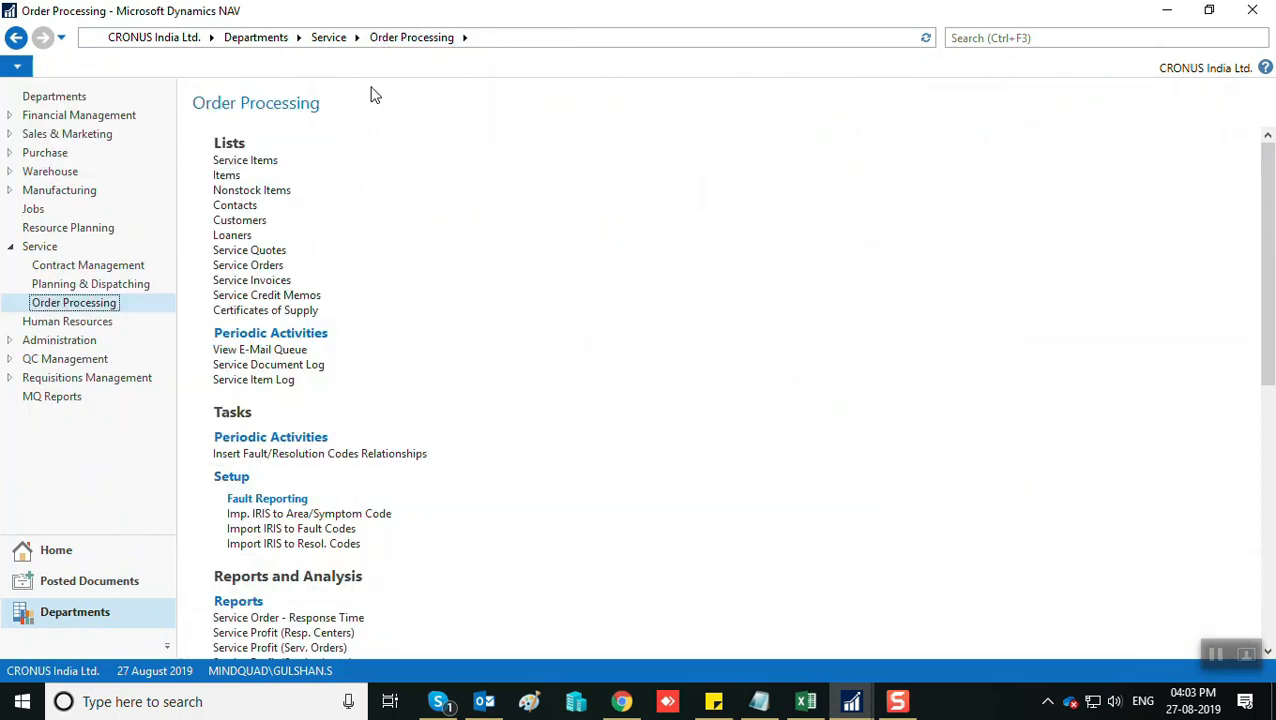
left_click(328, 38)
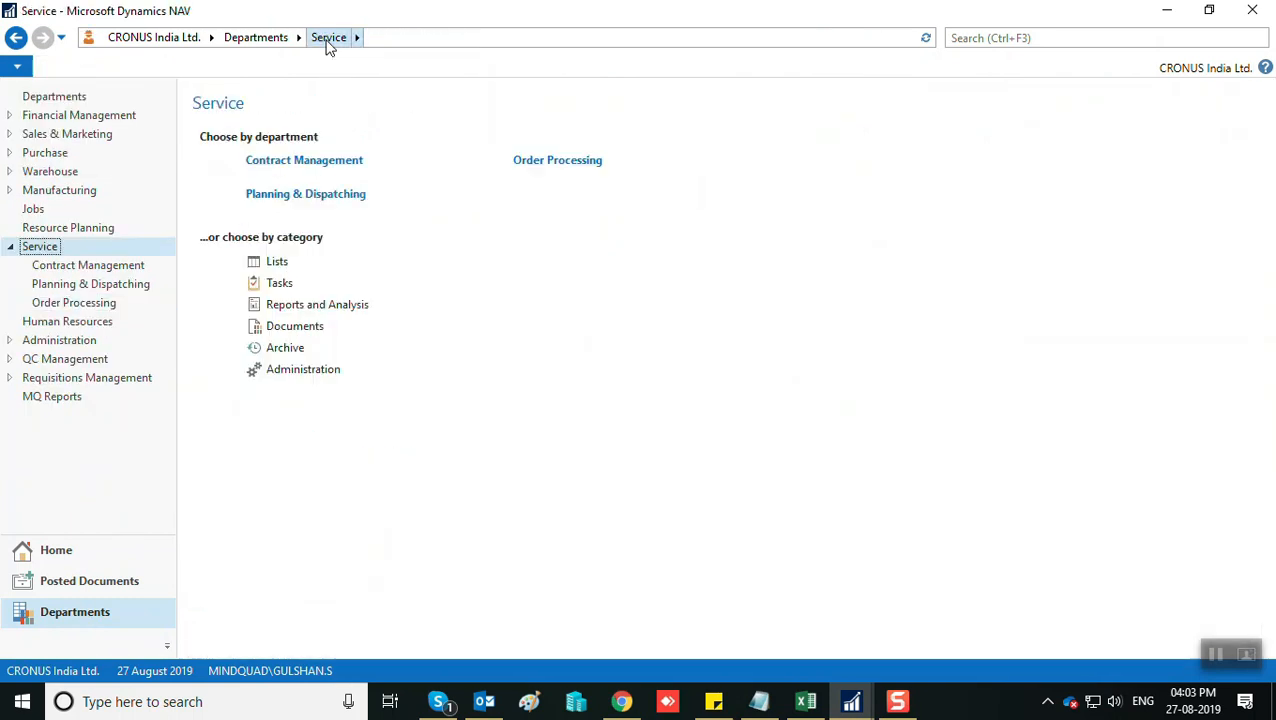
left_click(302, 371)
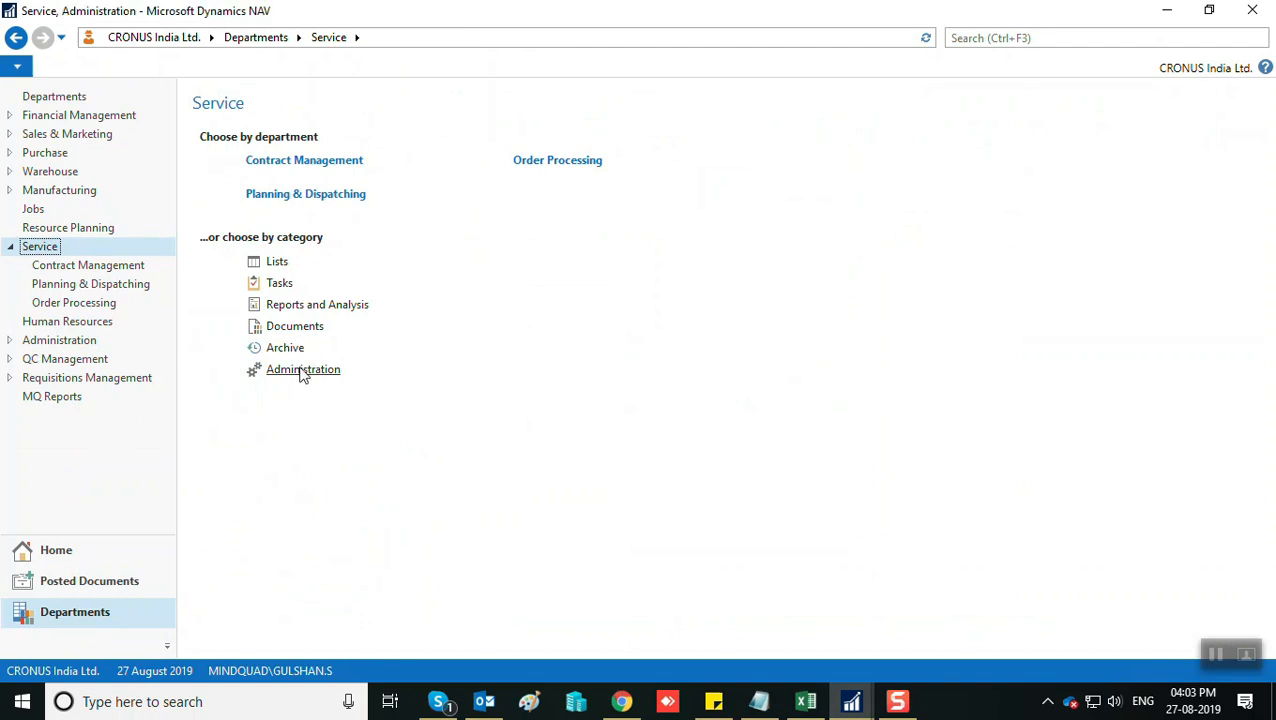
scroll(360, 470, "down", 2)
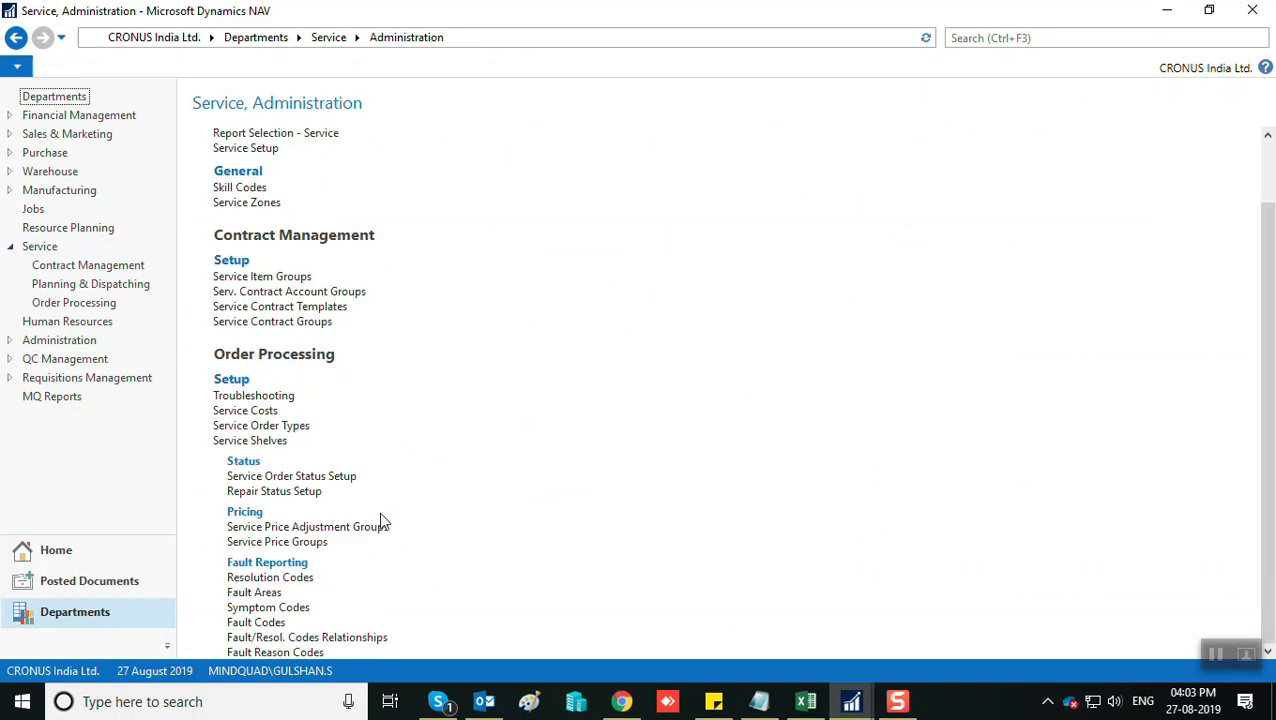
left_click(270, 493)
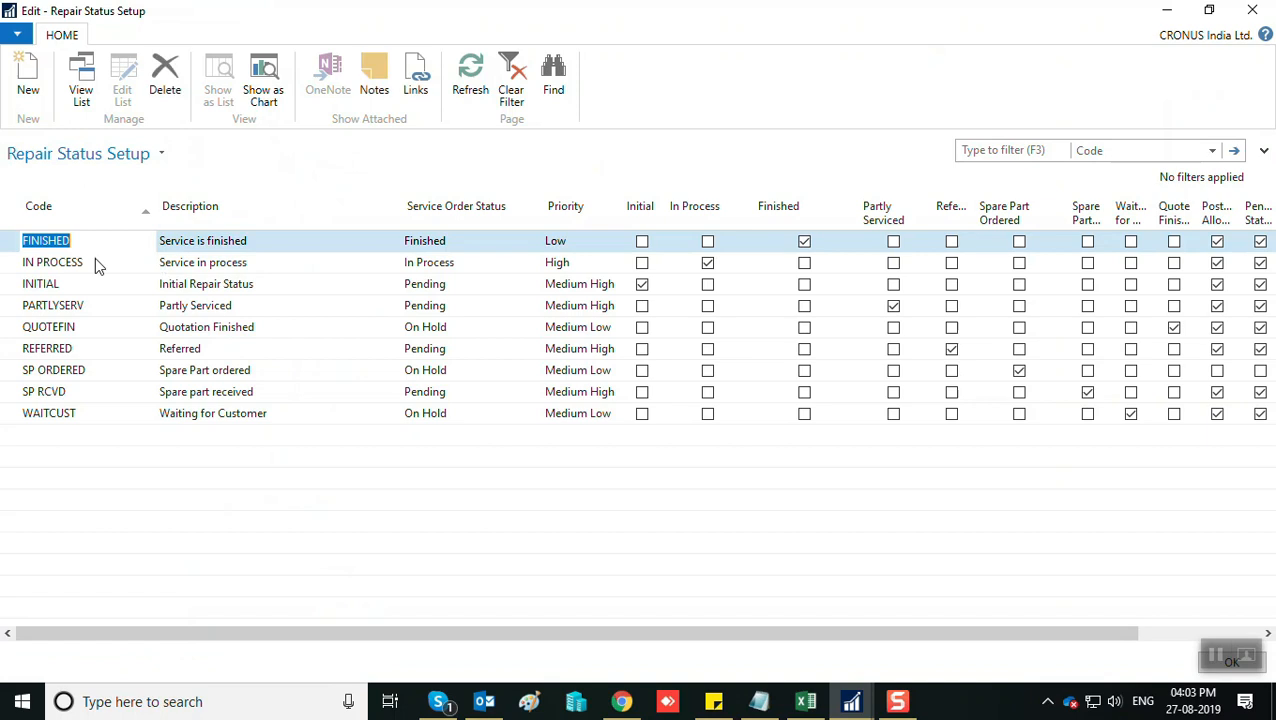
Examine the Service Order Status options for the FINISHED repair status code, and close the setup without changes.
left_click(94, 247)
left_click(507, 240)
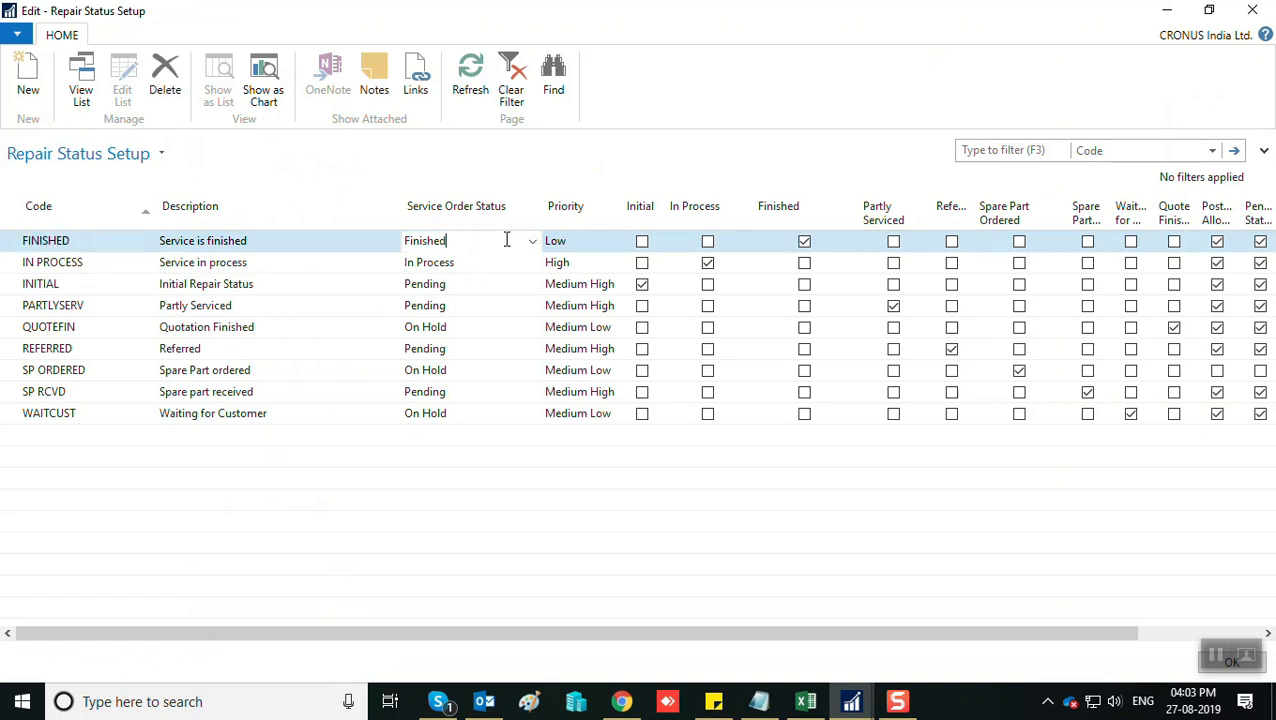
left_click(547, 244)
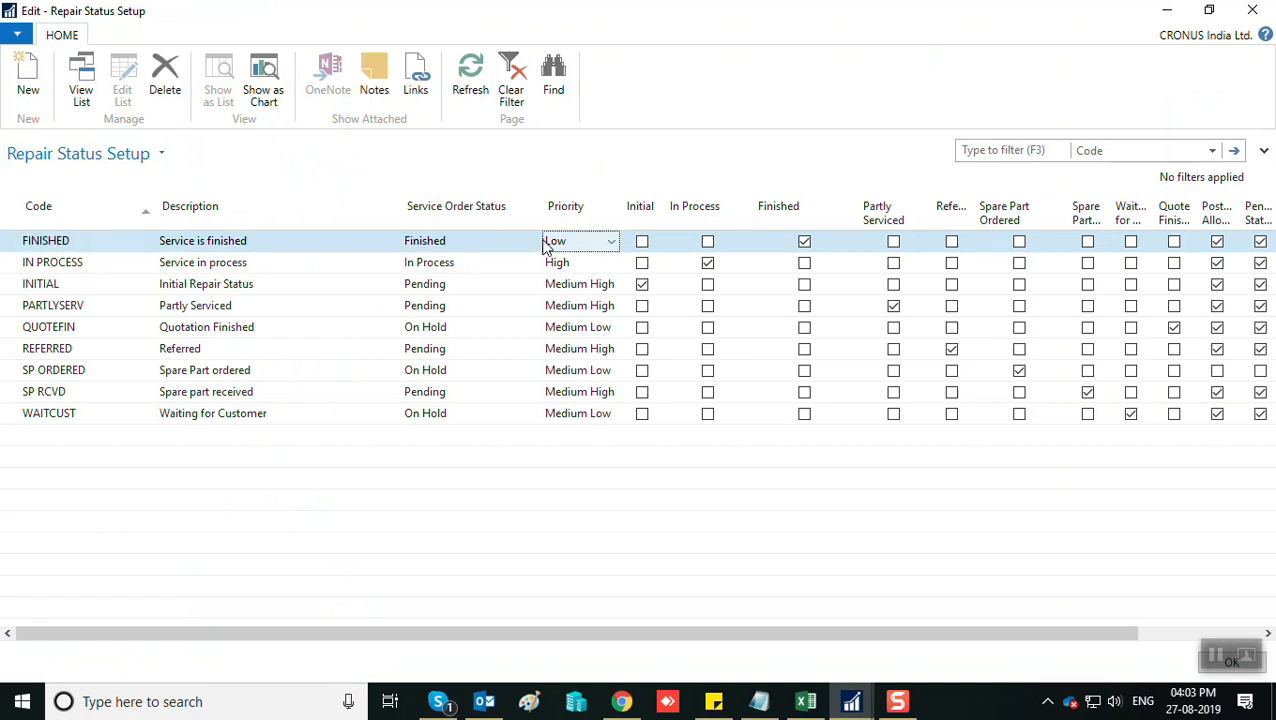
left_click(535, 243)
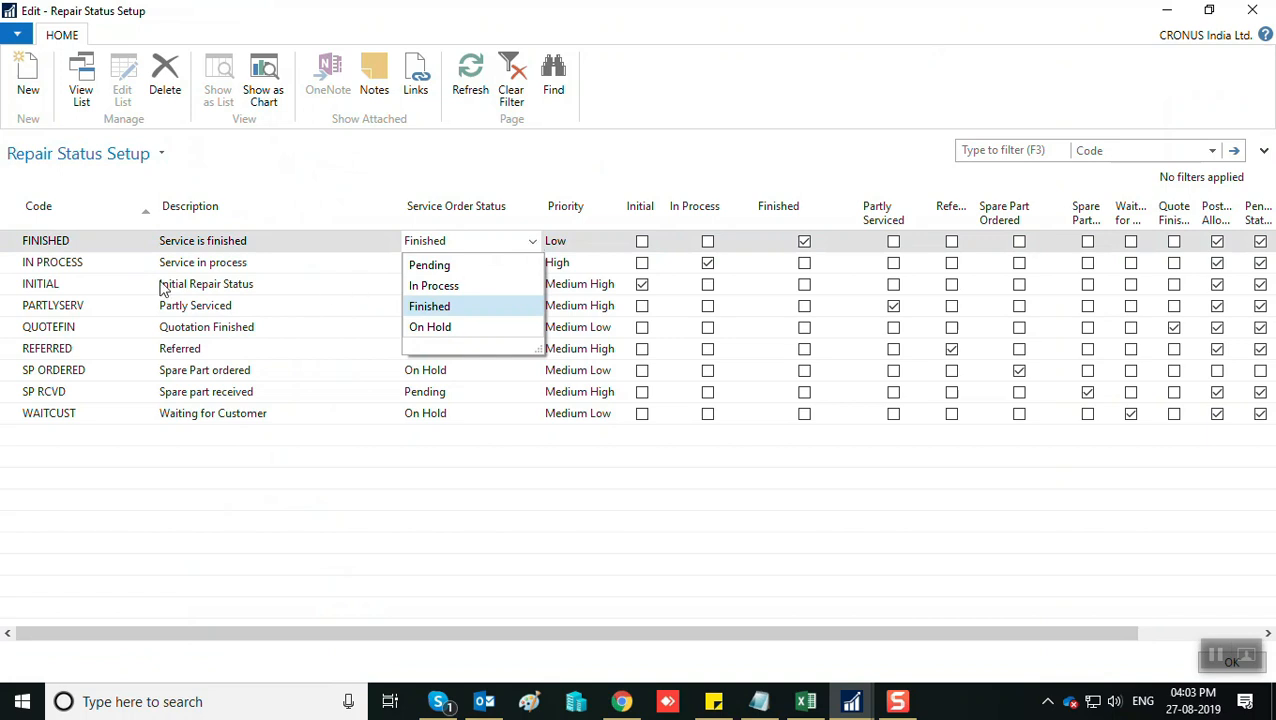
key("Escape")
key("Escape")
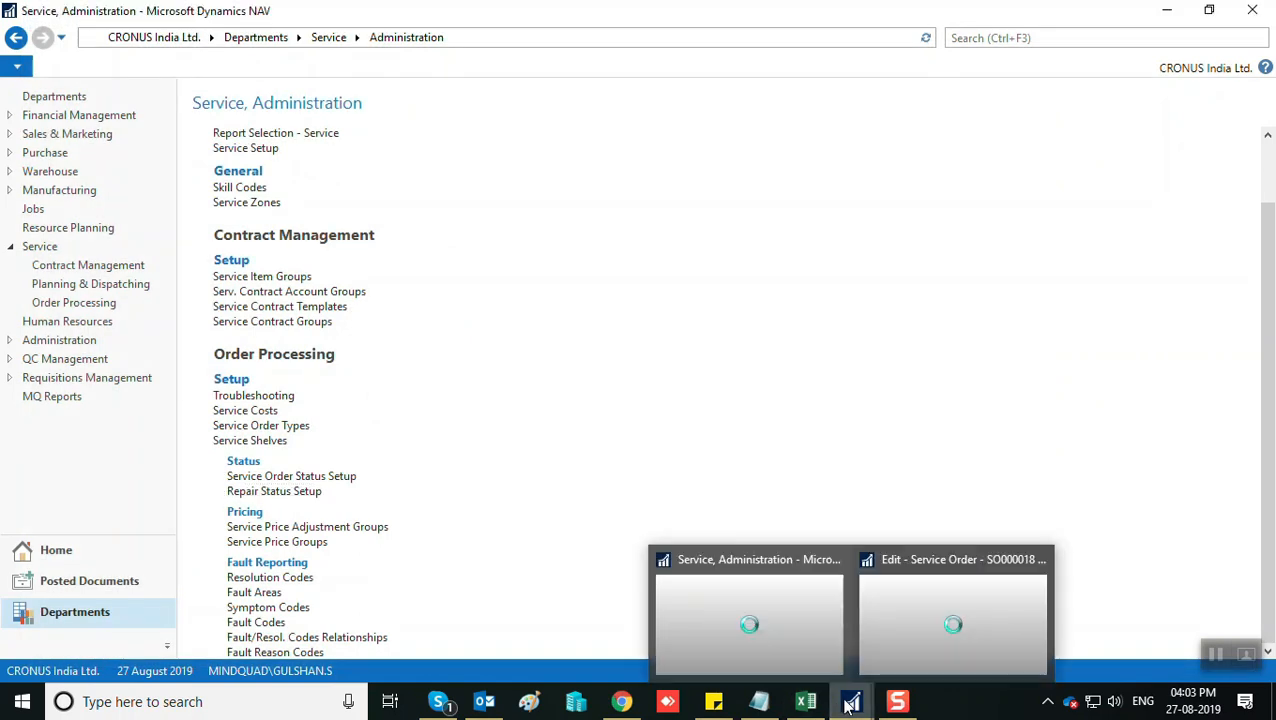
Return to the open service order and review its item line and the Details section.
left_click(922, 621)
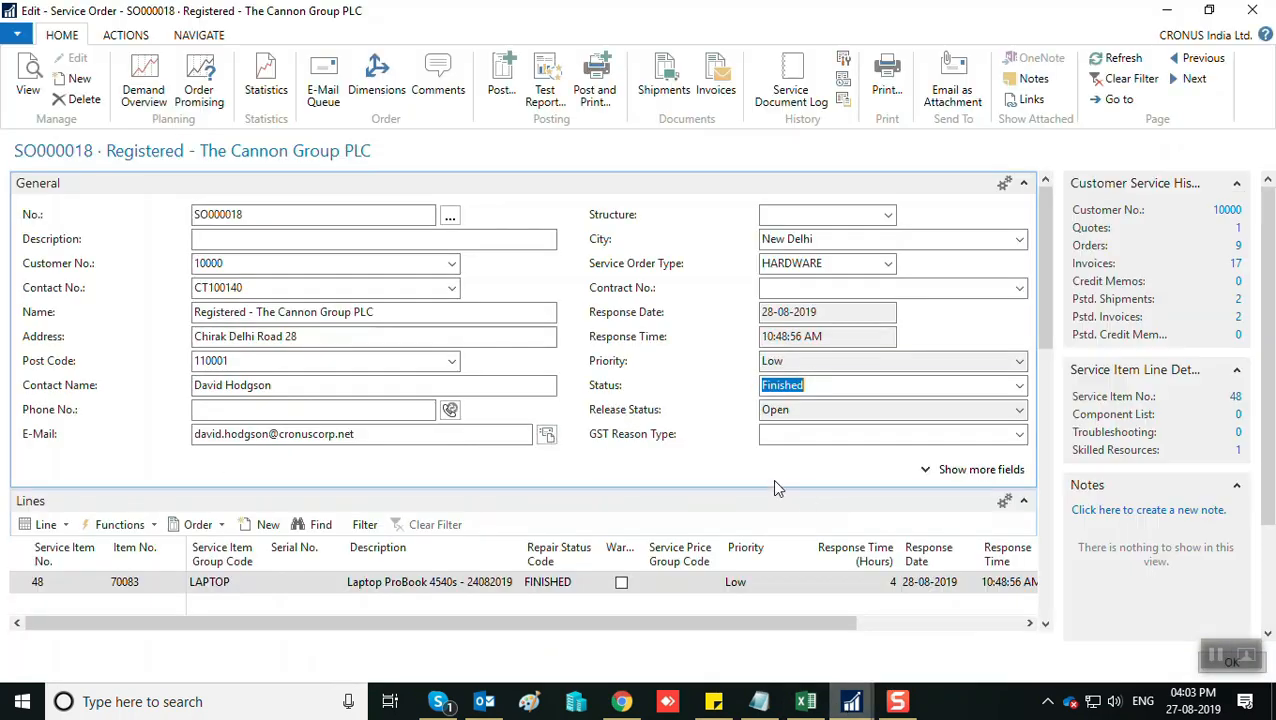
scroll(1042, 598, "down", 5)
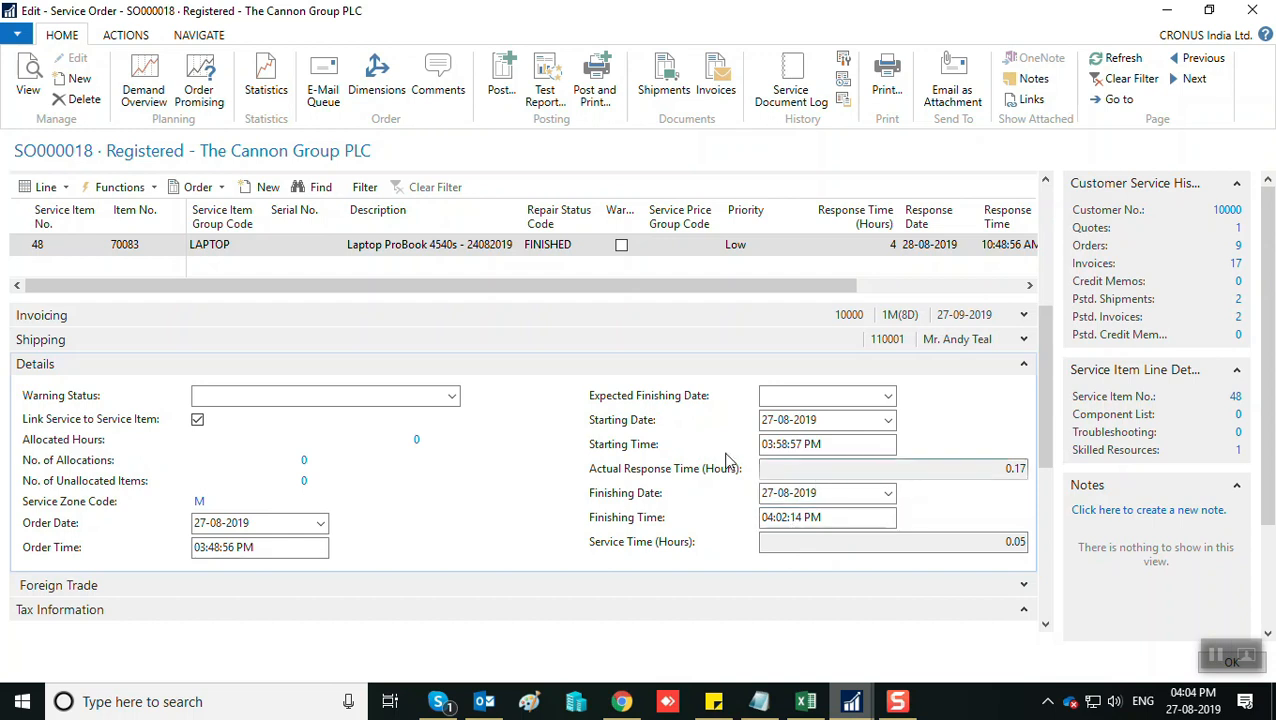
scroll(520, 455, "up", 1)
scroll(520, 455, "up", 1)
scroll(541, 561, "down", 2)
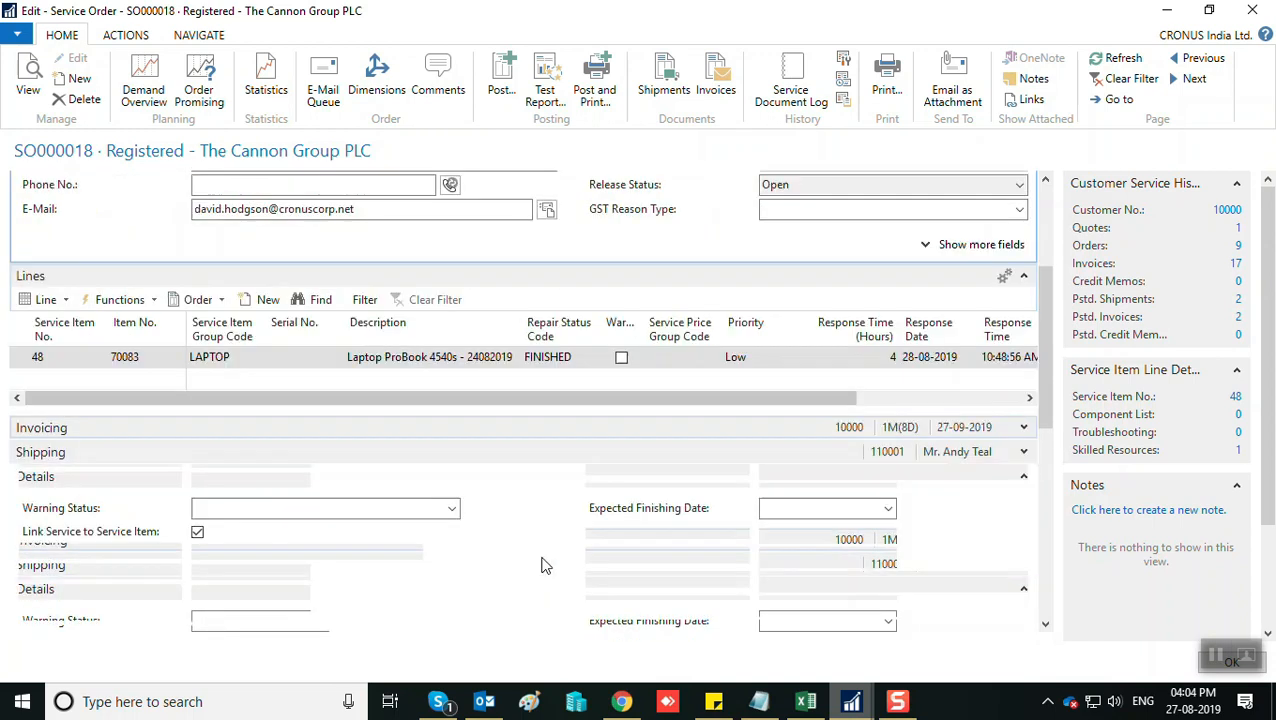
scroll(359, 503, "up", 3)
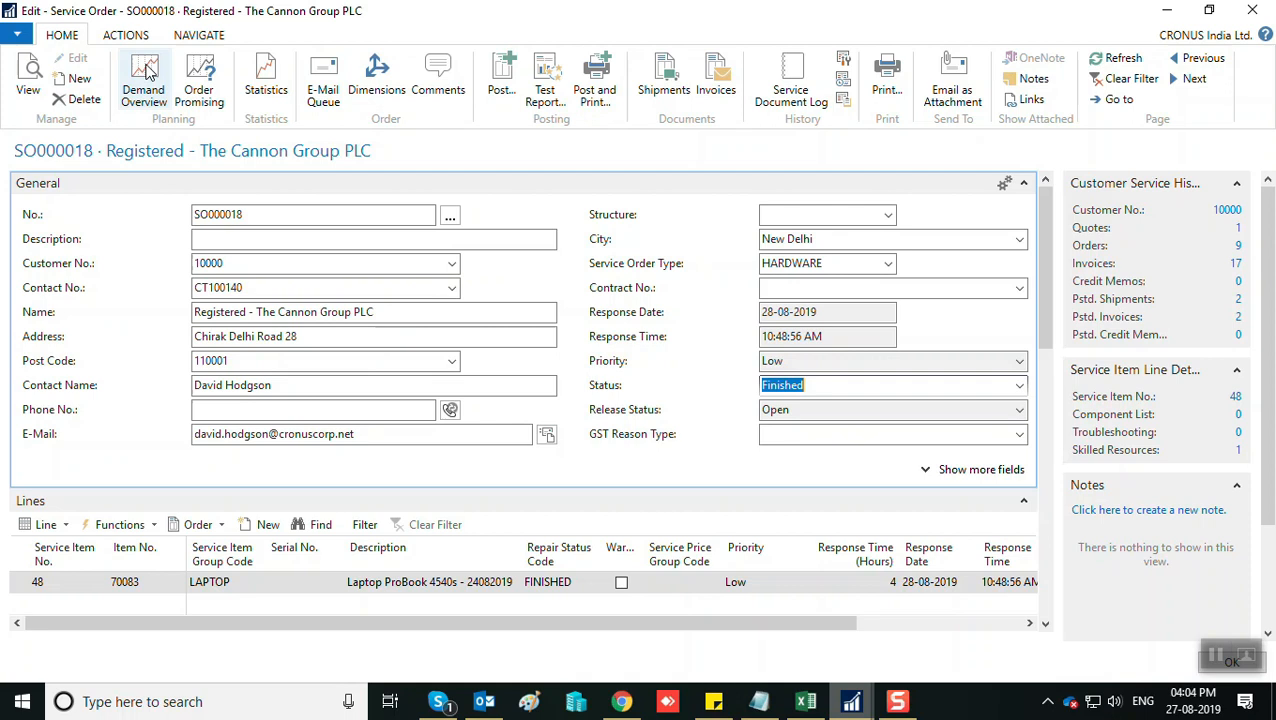
Open the Service Lines of the laptop's service order.
left_click(125, 35)
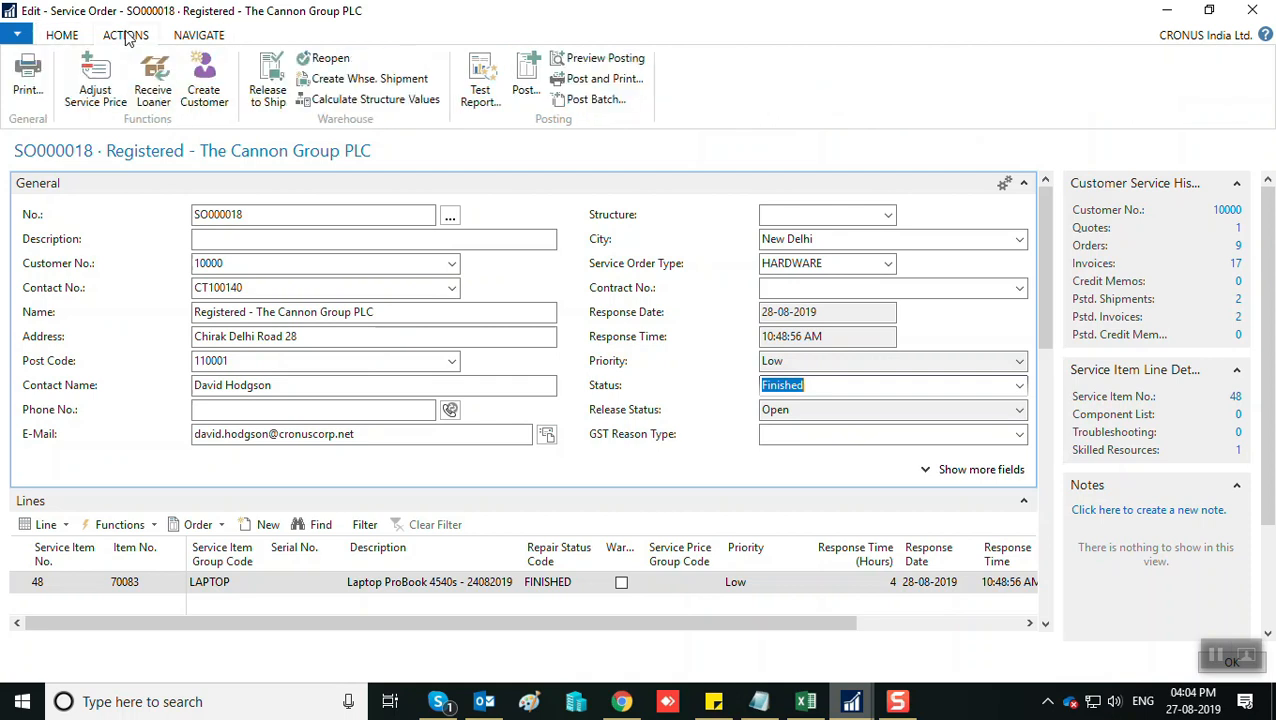
left_click(200, 35)
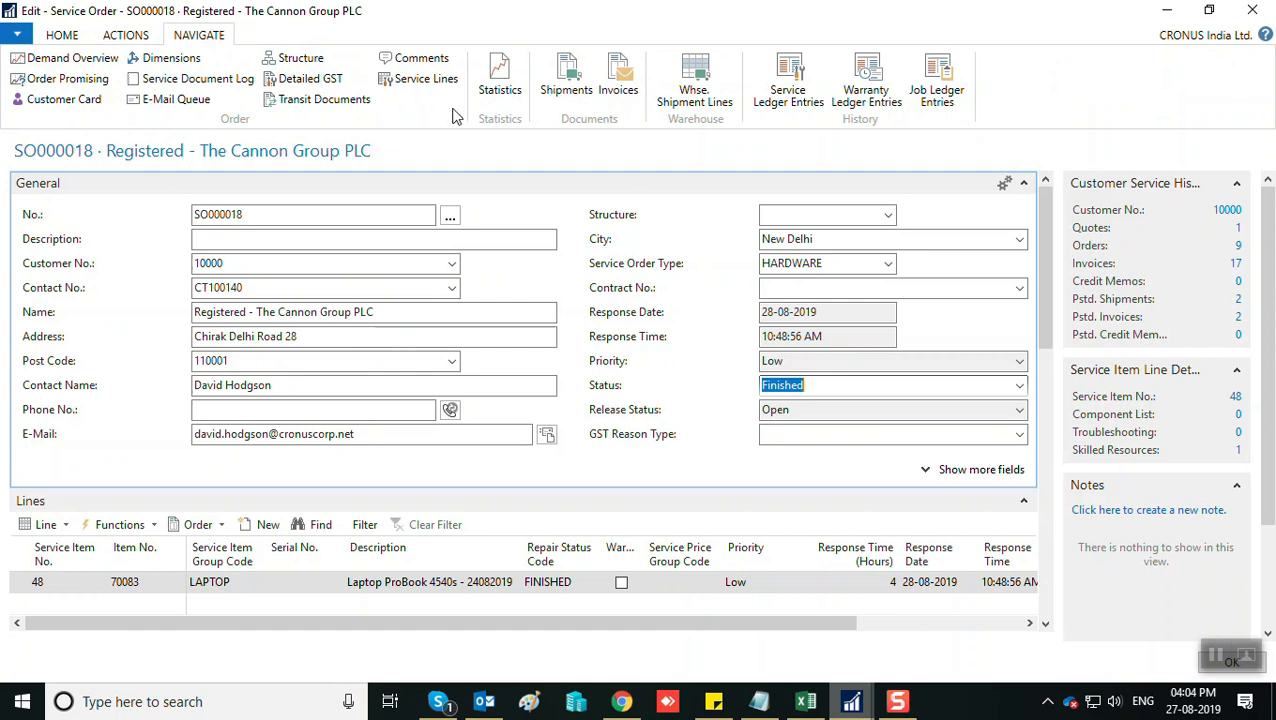
left_click(431, 87)
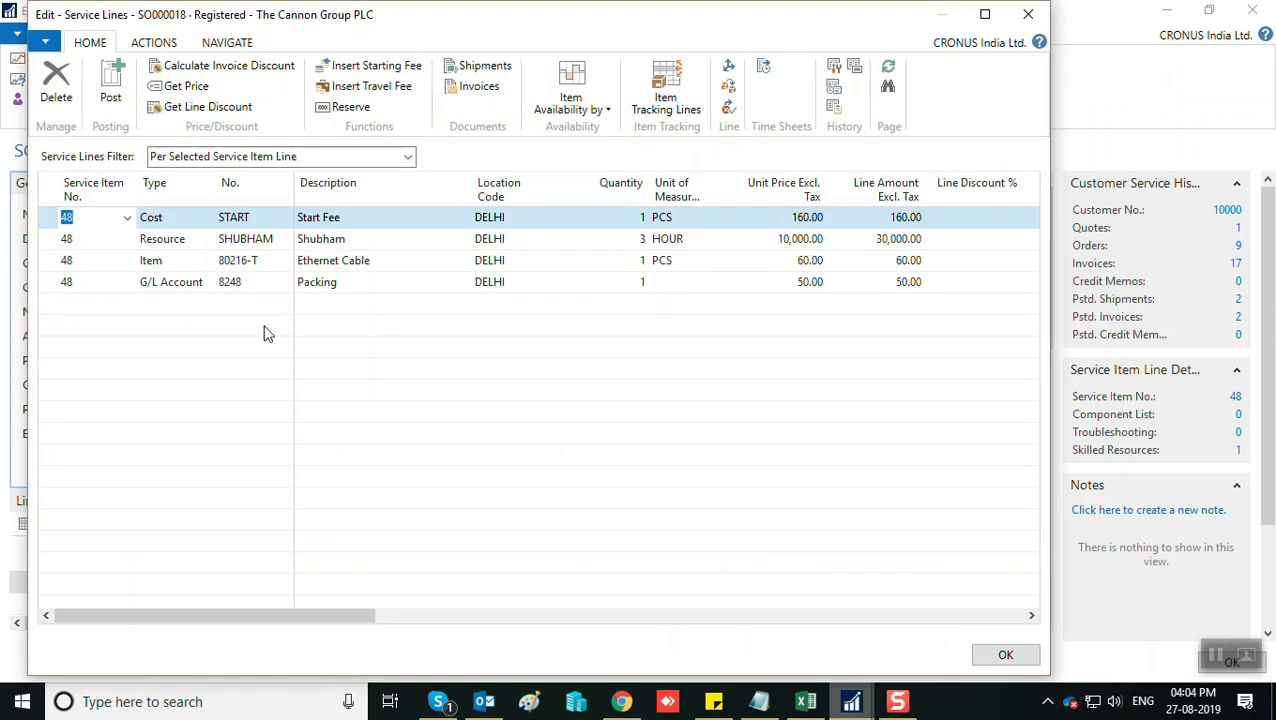
Clear Qty. to Invoice on the START cost line and set its Qty. to Consume to 1.
left_click_drag(288, 612, 742, 656)
left_click(419, 222)
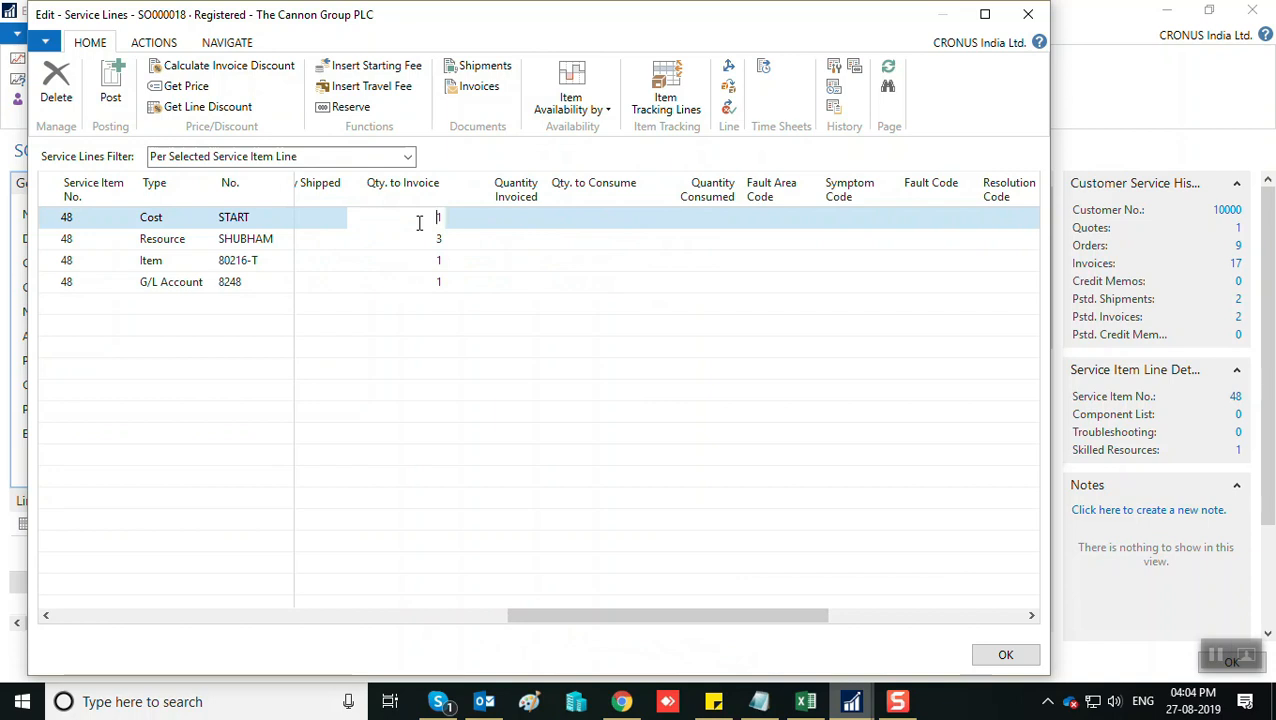
key("BackSpace")
key("Tab")
type("1")
key("Tab")
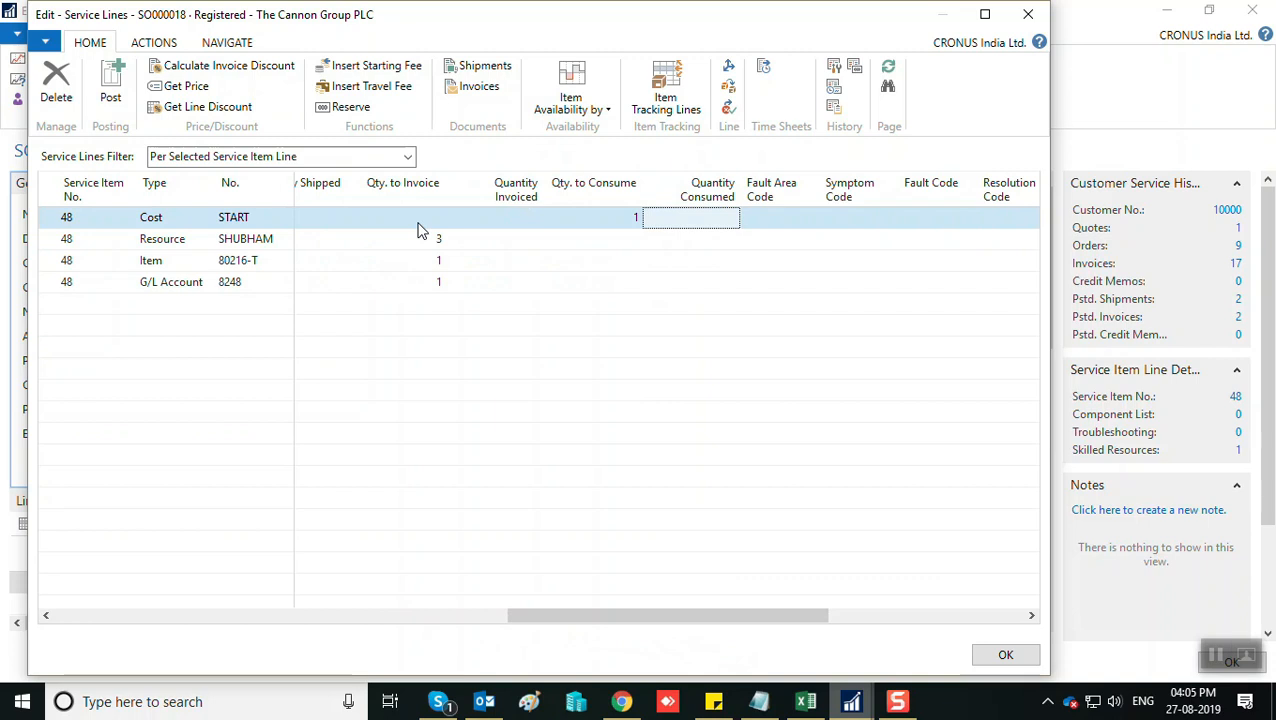
Clear Qty. to Consume on the START cost line, set its Qty. to Invoice to 1, and close the Service Lines.
key("shift+Tab")
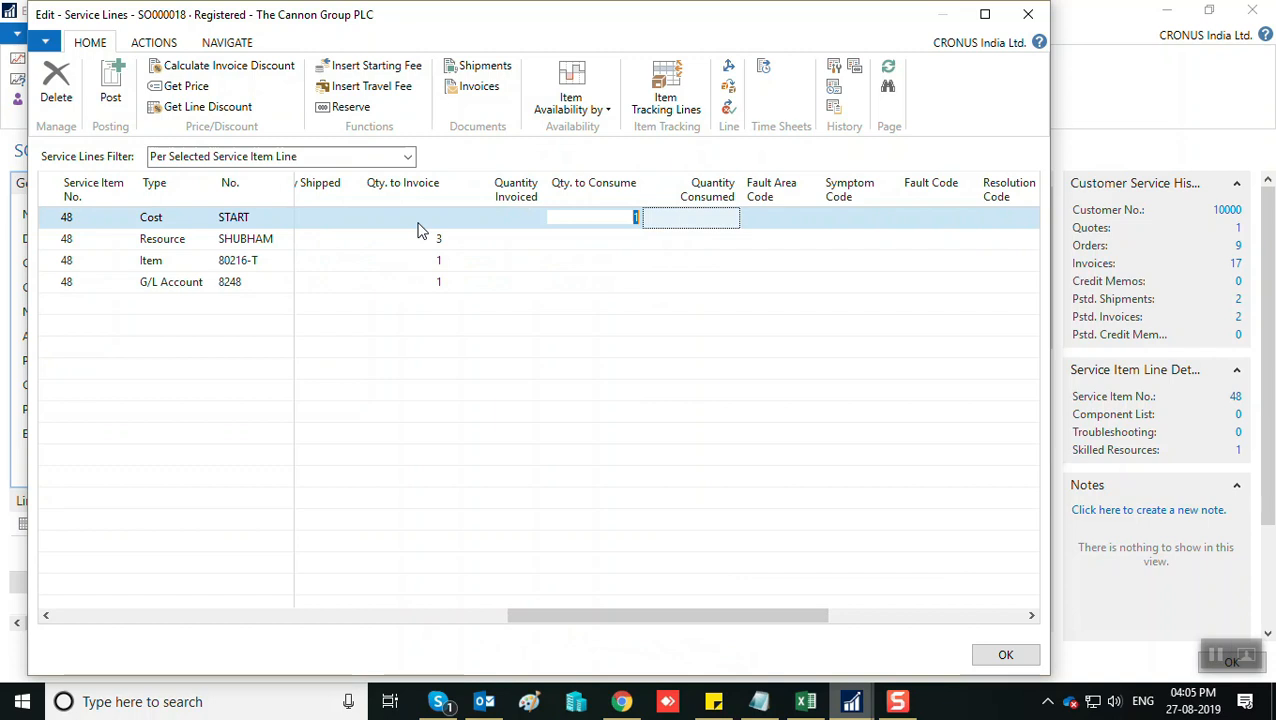
key("BackSpace")
key("shift+Tab")
key("shift+Tab")
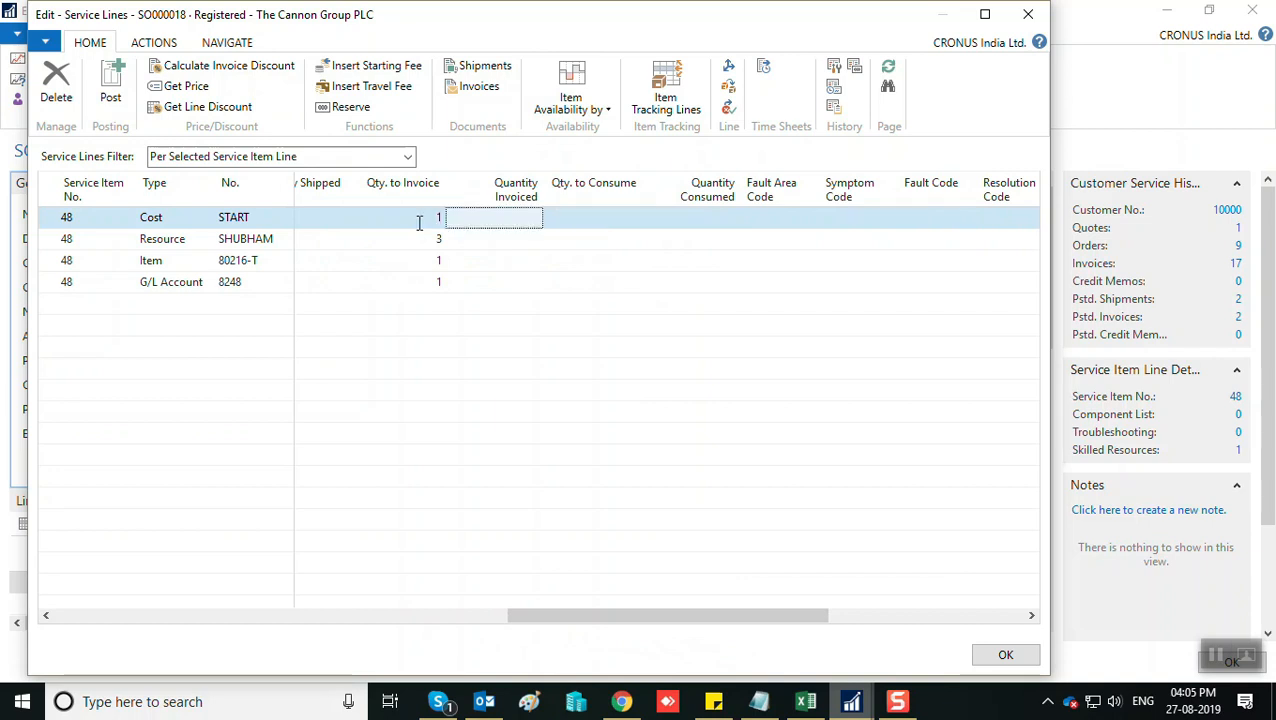
key("Tab")
key("Tab")
key("Tab")
key("Escape")
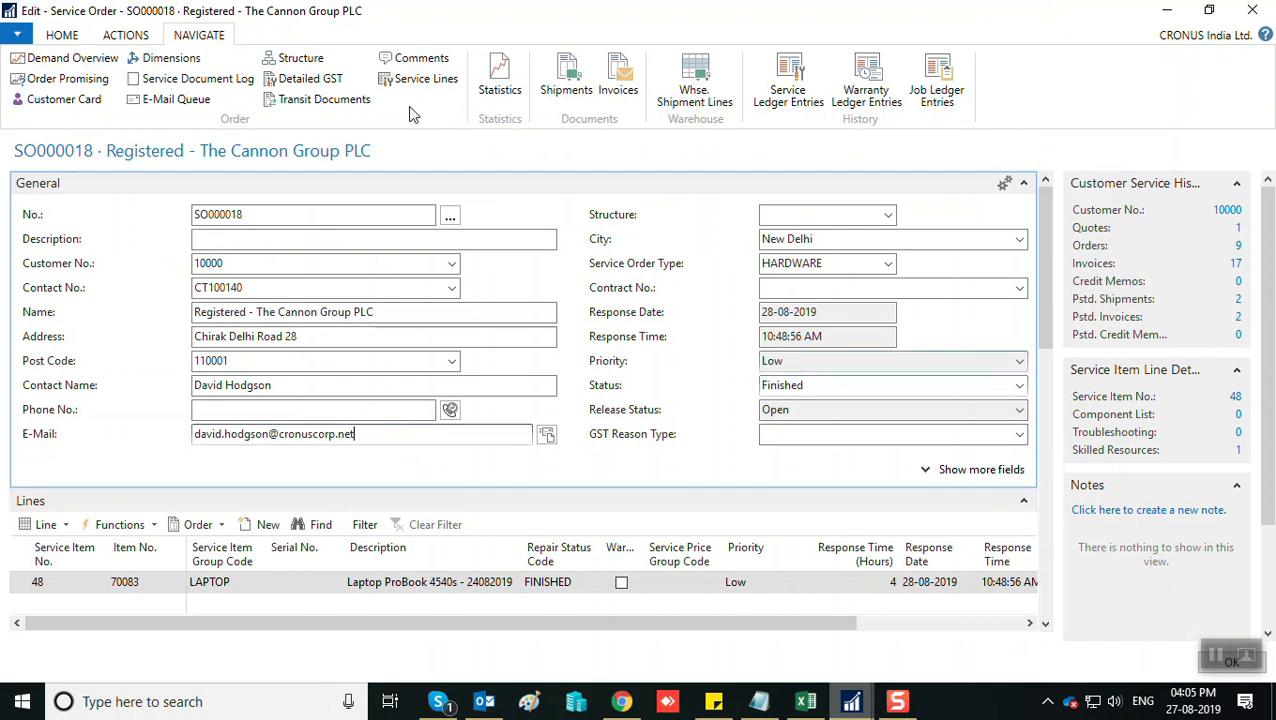
Open the order's Service Document Log, maximize it, and widen the Change Date and Change Time columns.
left_click(190, 79)
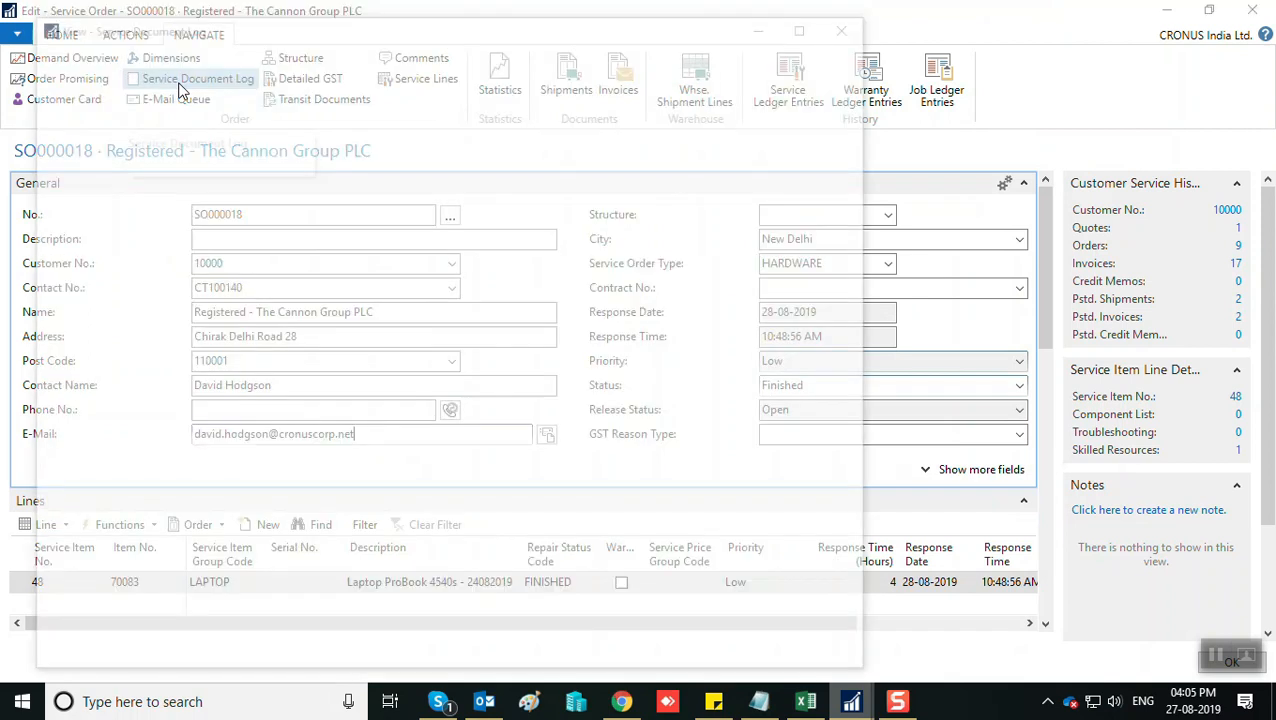
left_click(817, 33)
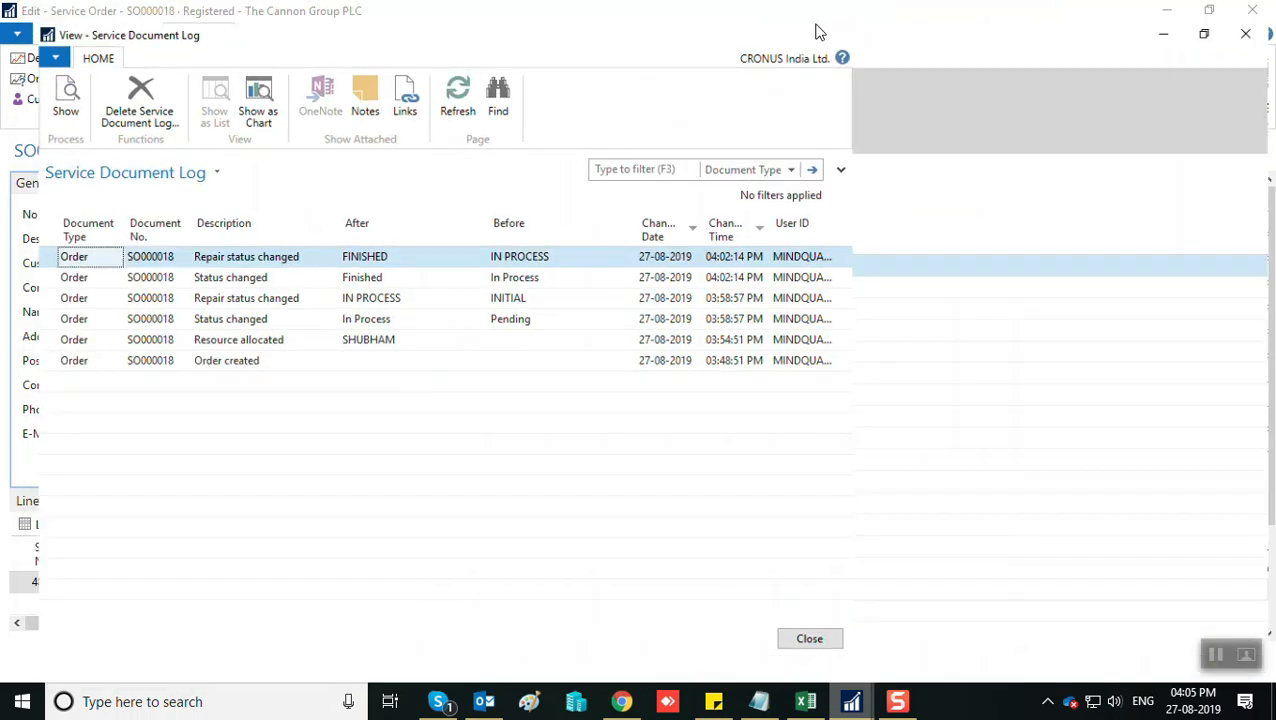
left_click_drag(757, 212, 852, 219)
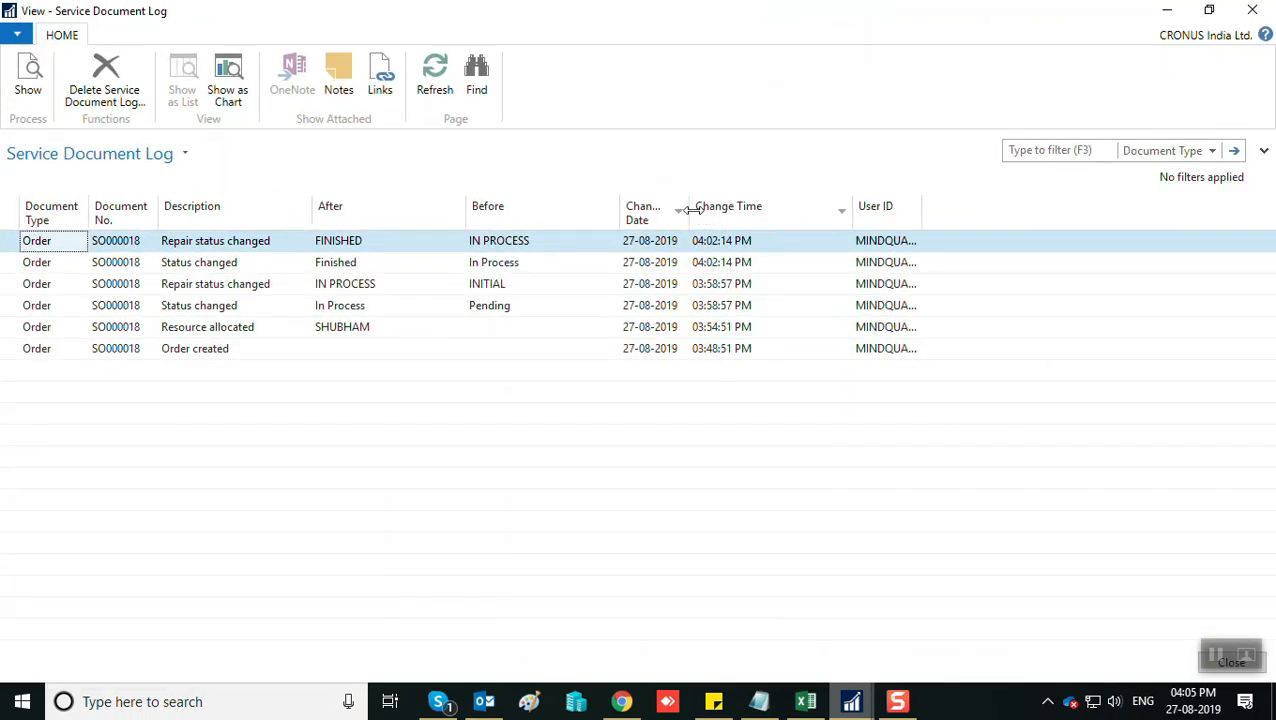
left_click_drag(688, 210, 830, 210)
Review the log entries from order creation to finished repair, widen the User ID column, and return to the service order.
left_click(196, 346)
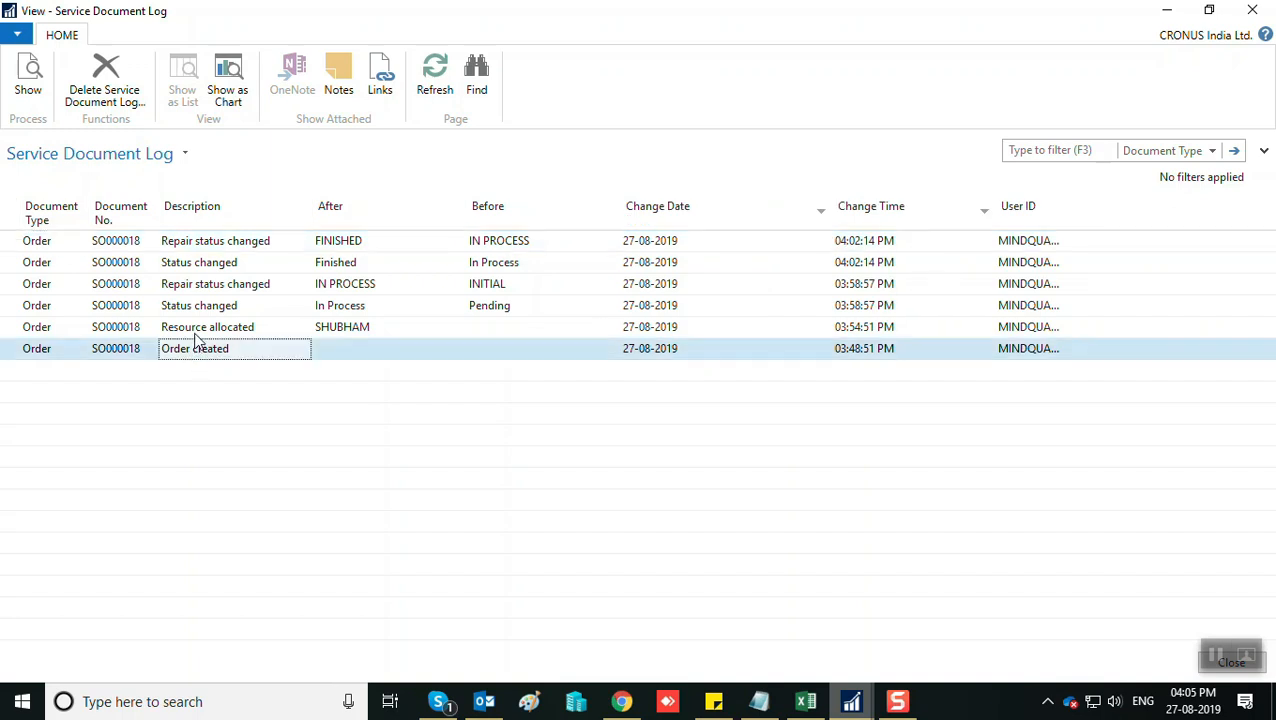
left_click(200, 330)
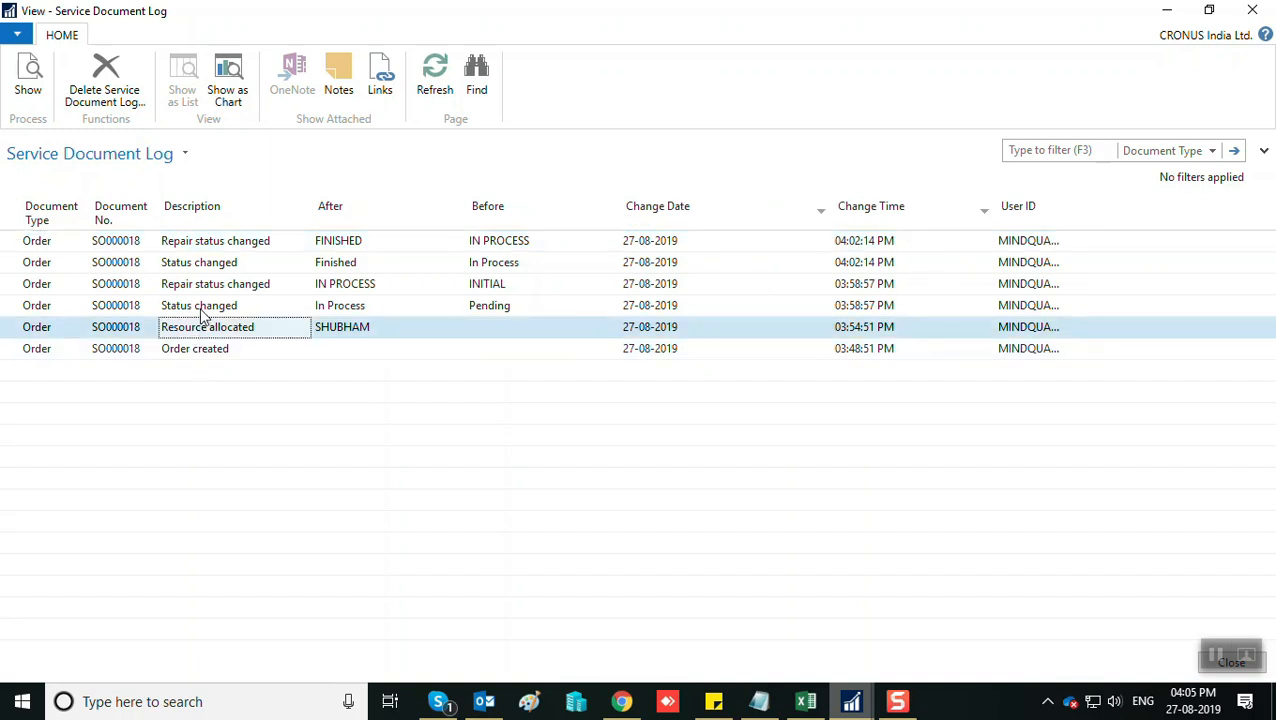
left_click(199, 306)
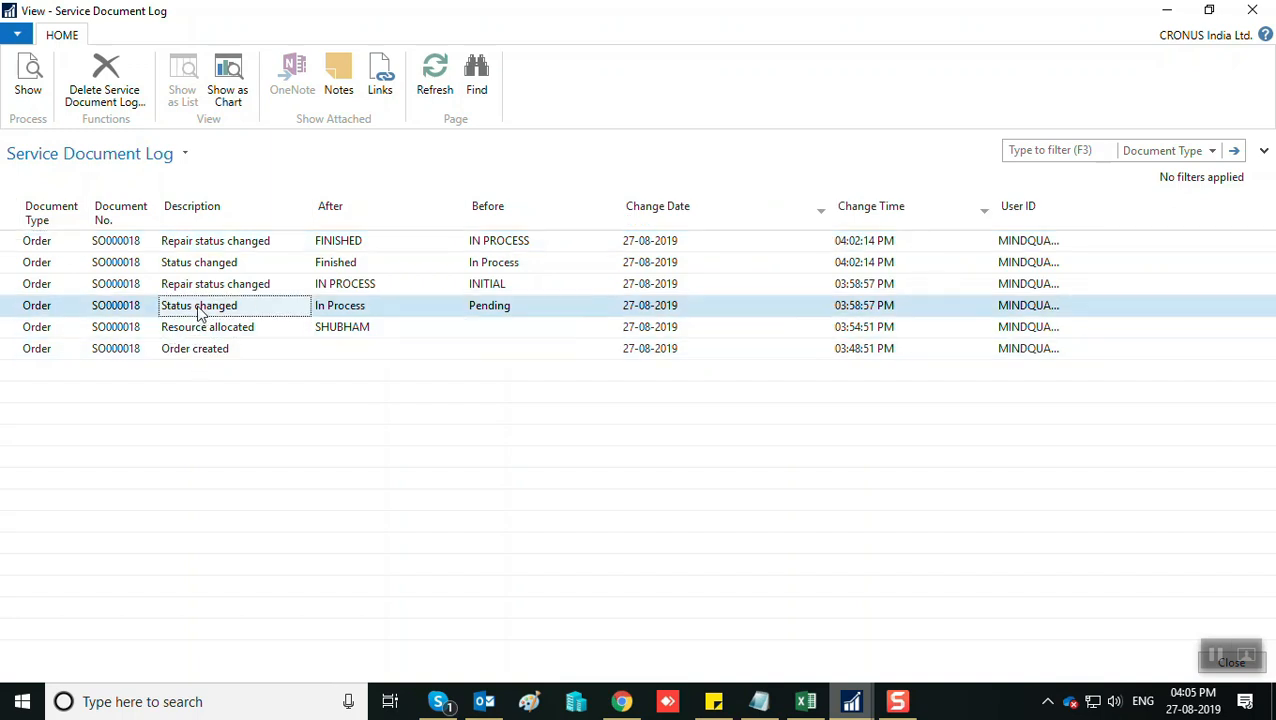
left_click(187, 245)
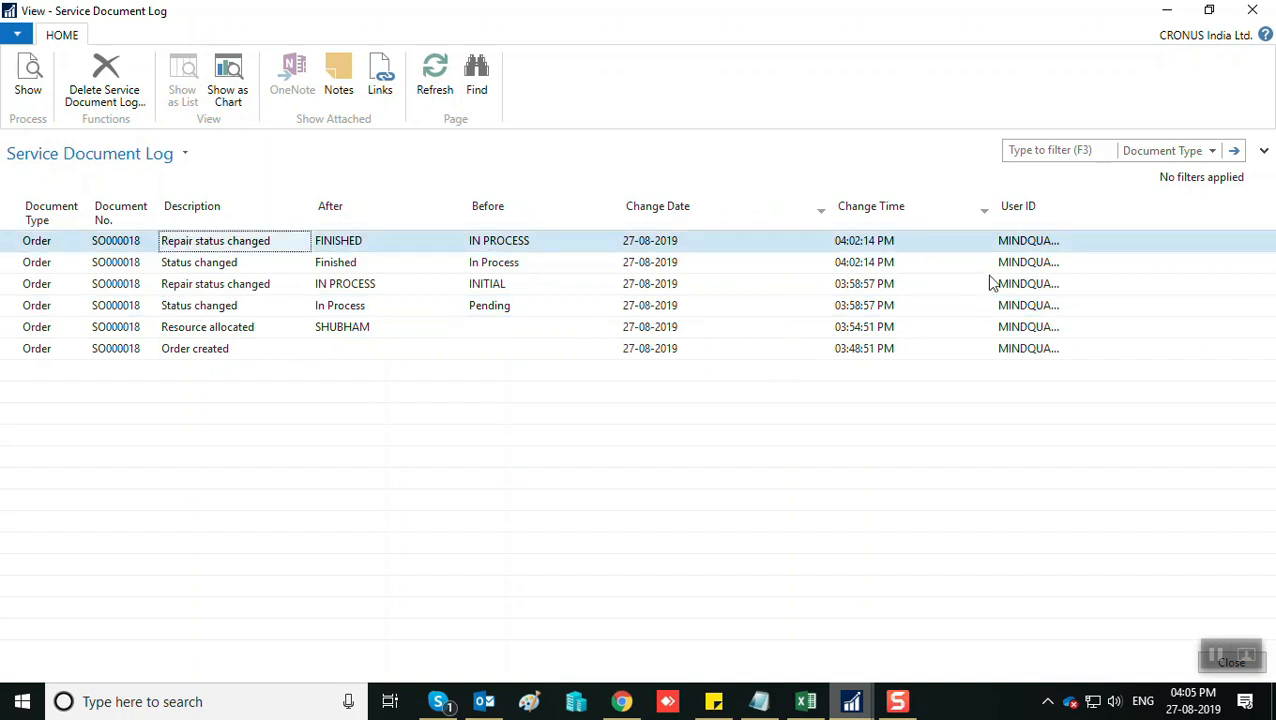
left_click_drag(1068, 222, 1210, 233)
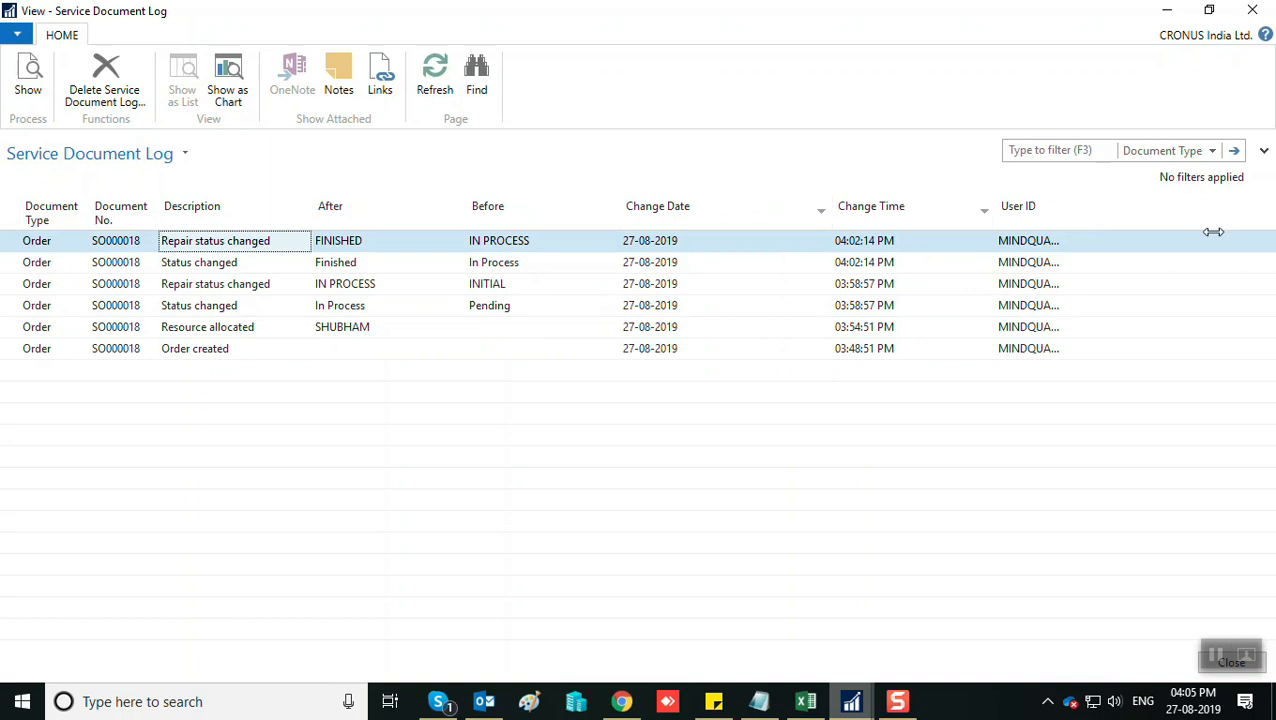
left_click(186, 313)
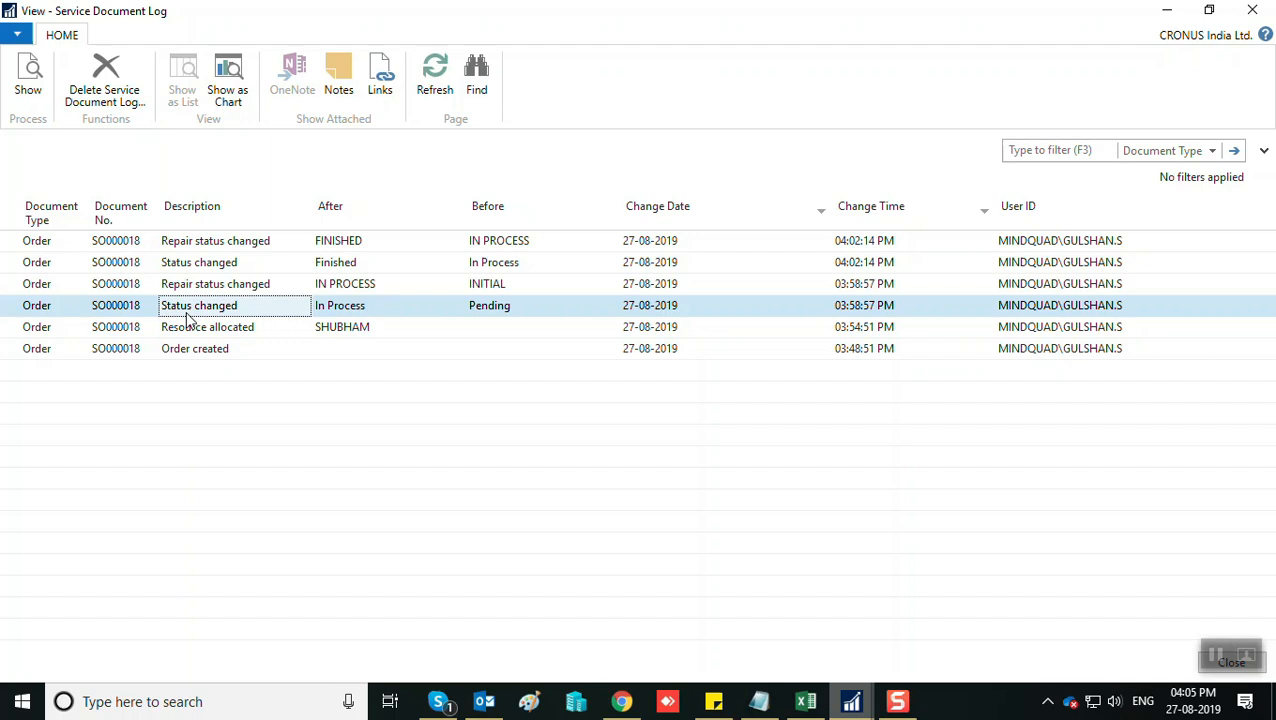
double_click(187, 313)
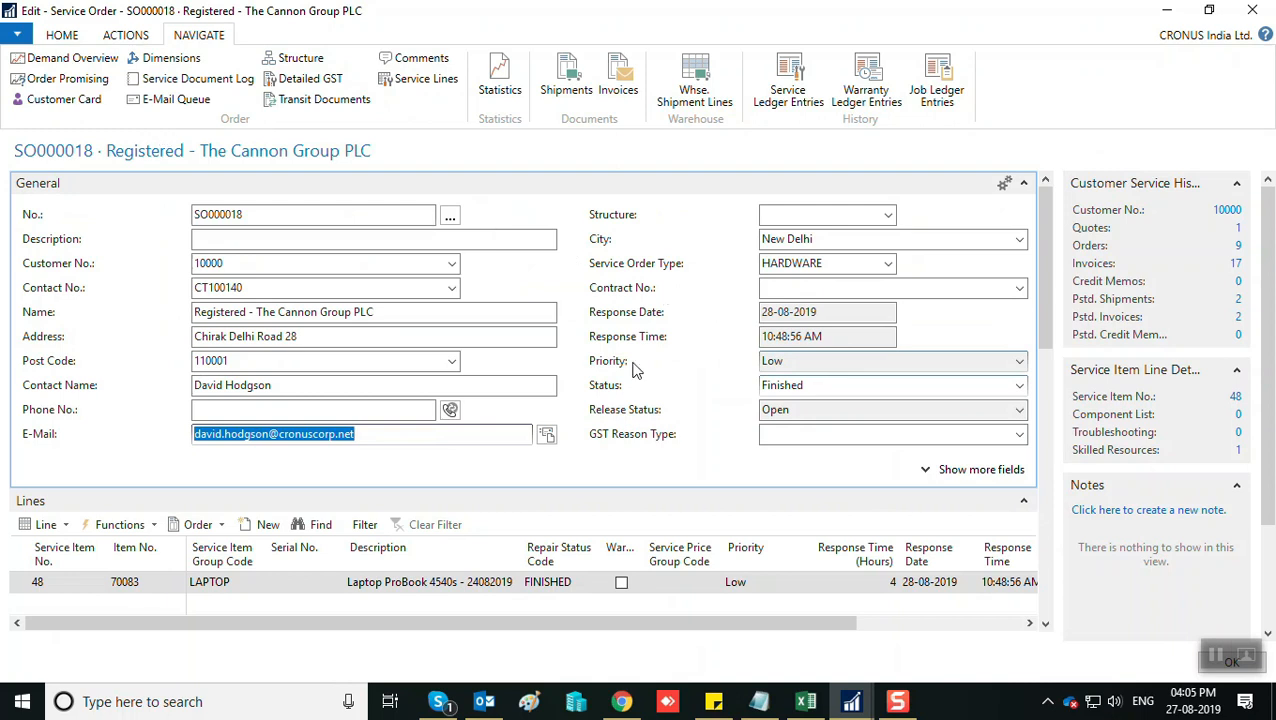
Check the Response Time field and the service order's E-Mail Queue, and close the queue.
left_click(601, 336)
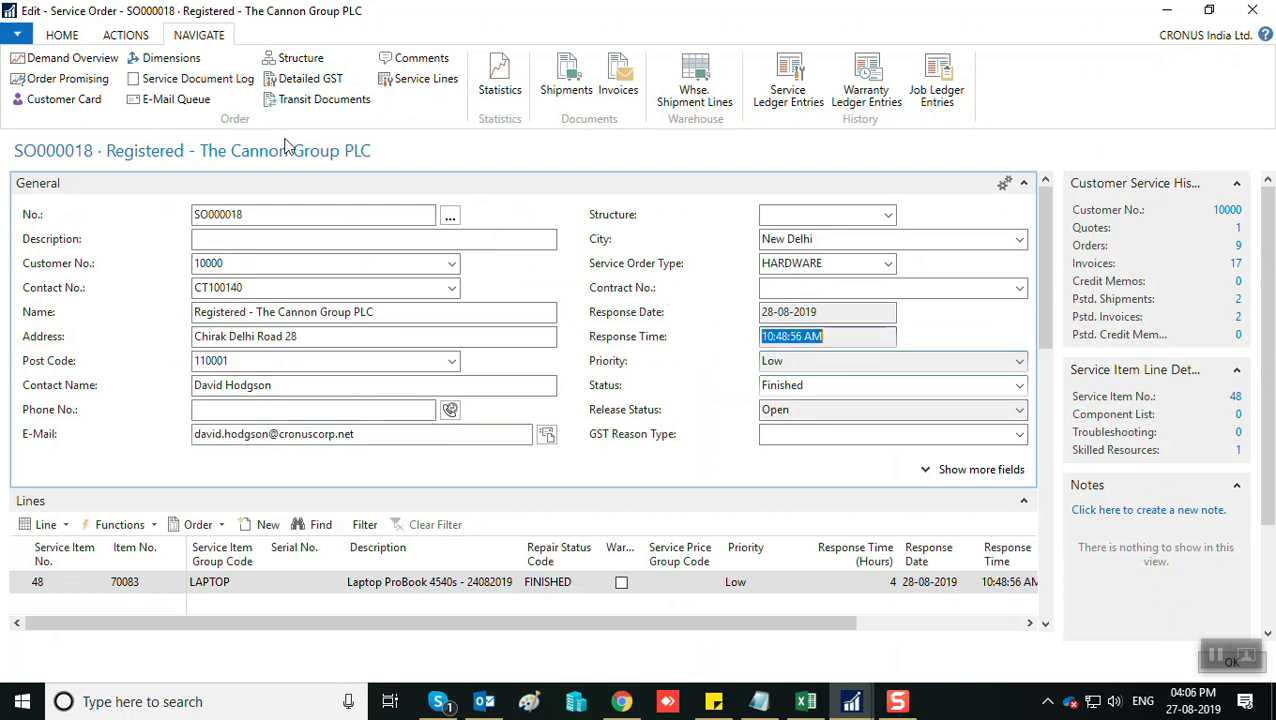
left_click(165, 104)
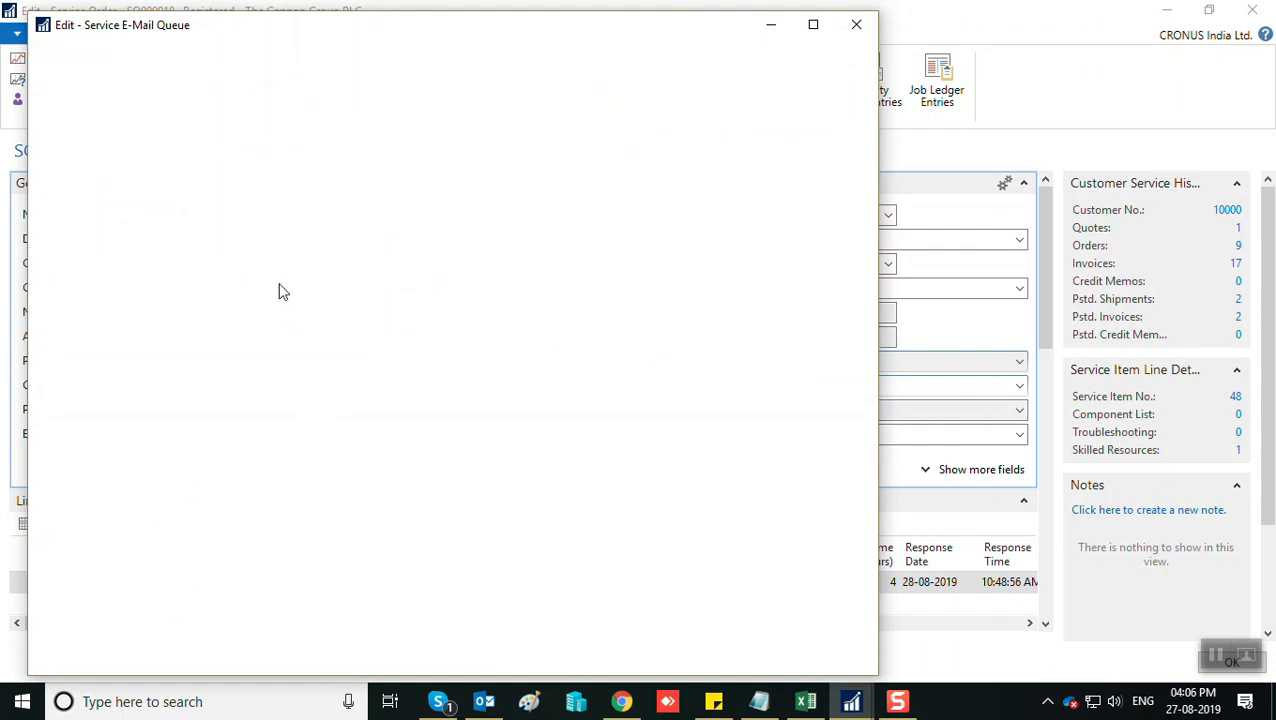
key("Escape")
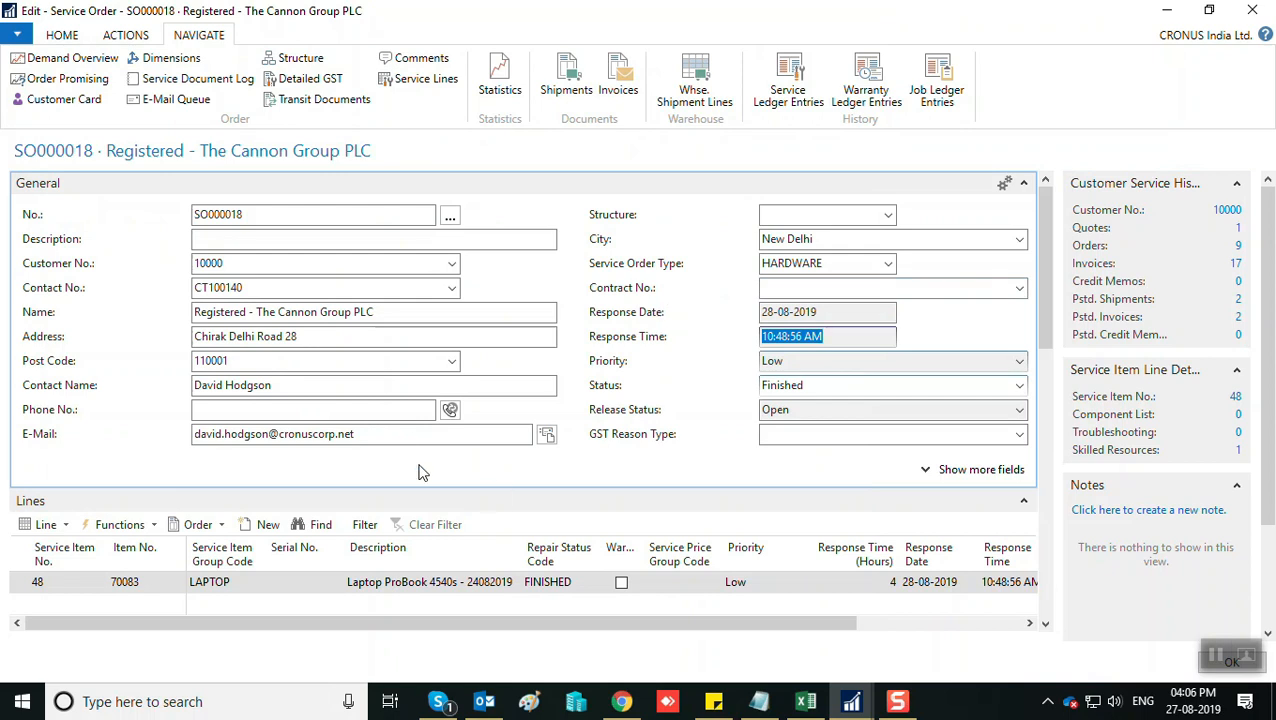
Show the additional General fields of the service order and set Notify Customer to By E-Mail.
left_click(826, 434)
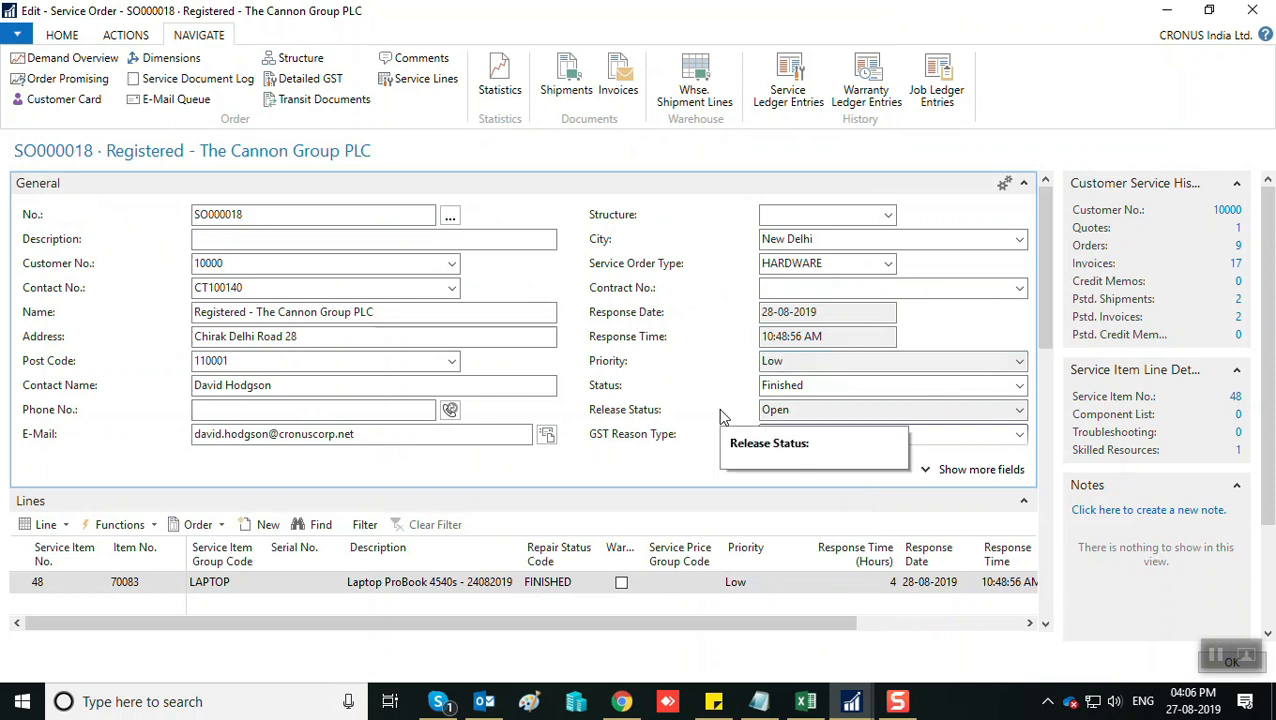
left_click(940, 481)
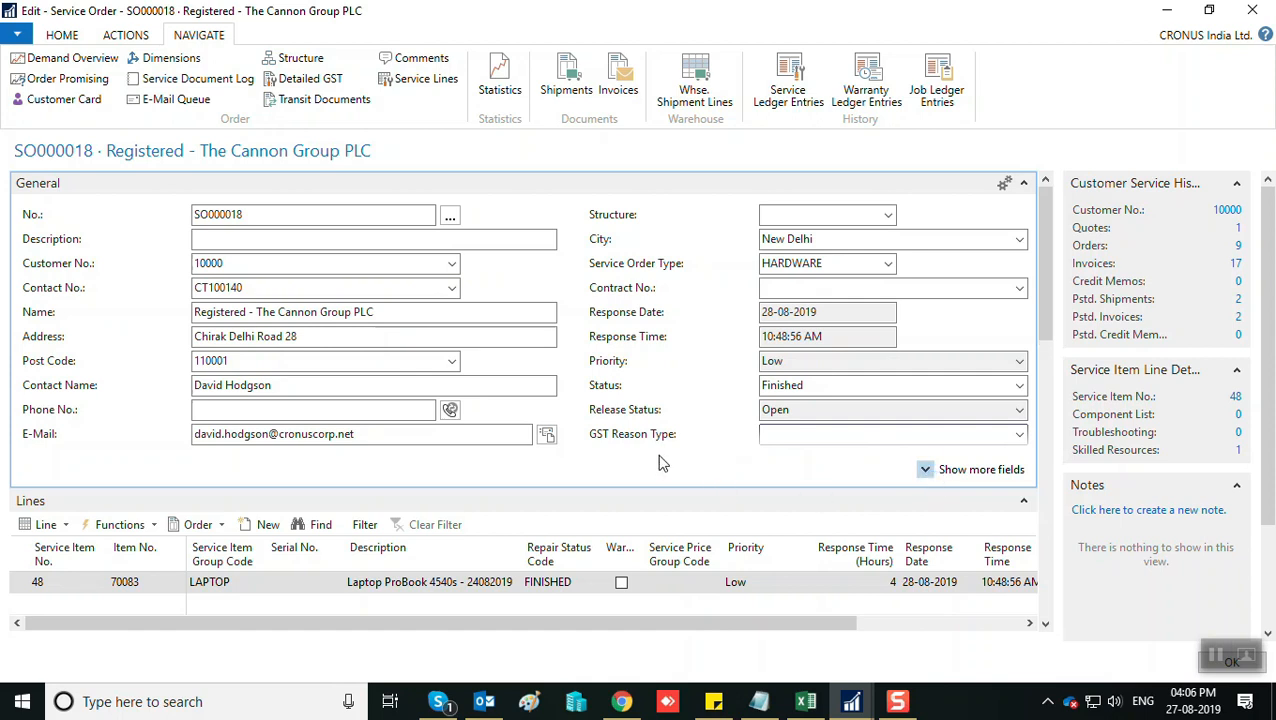
left_click(969, 242)
left_click(969, 244)
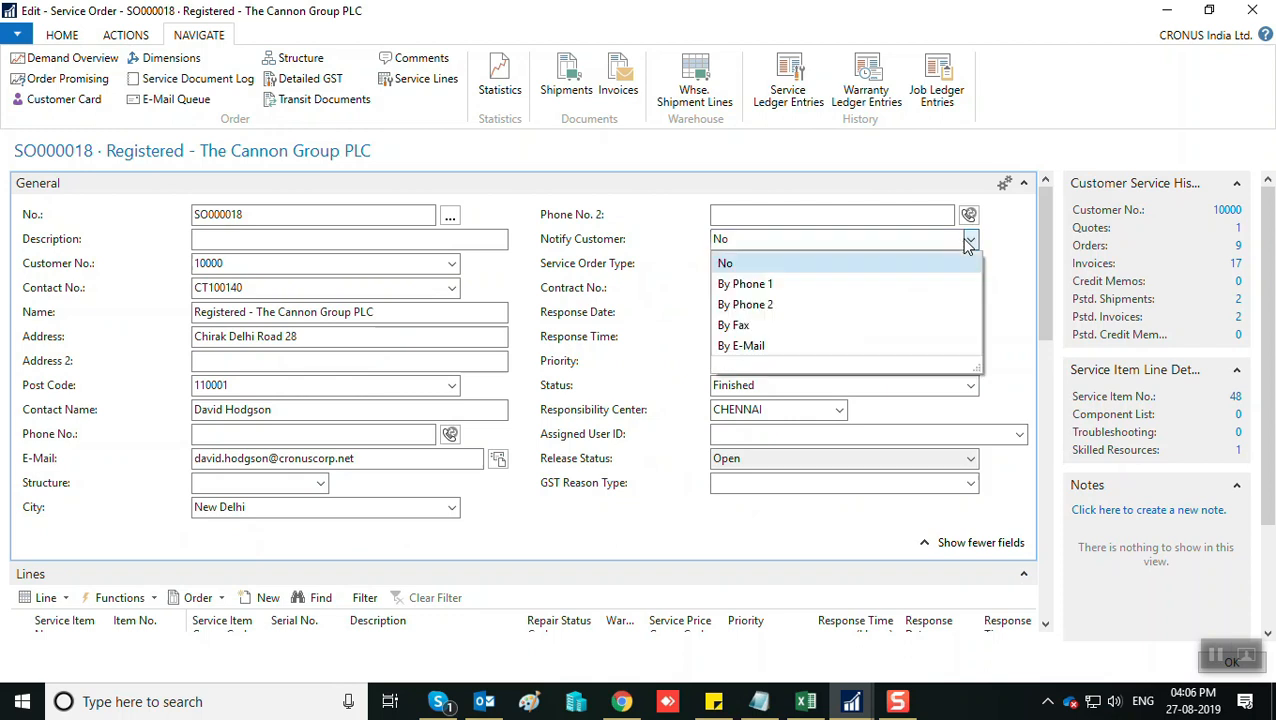
left_click(737, 346)
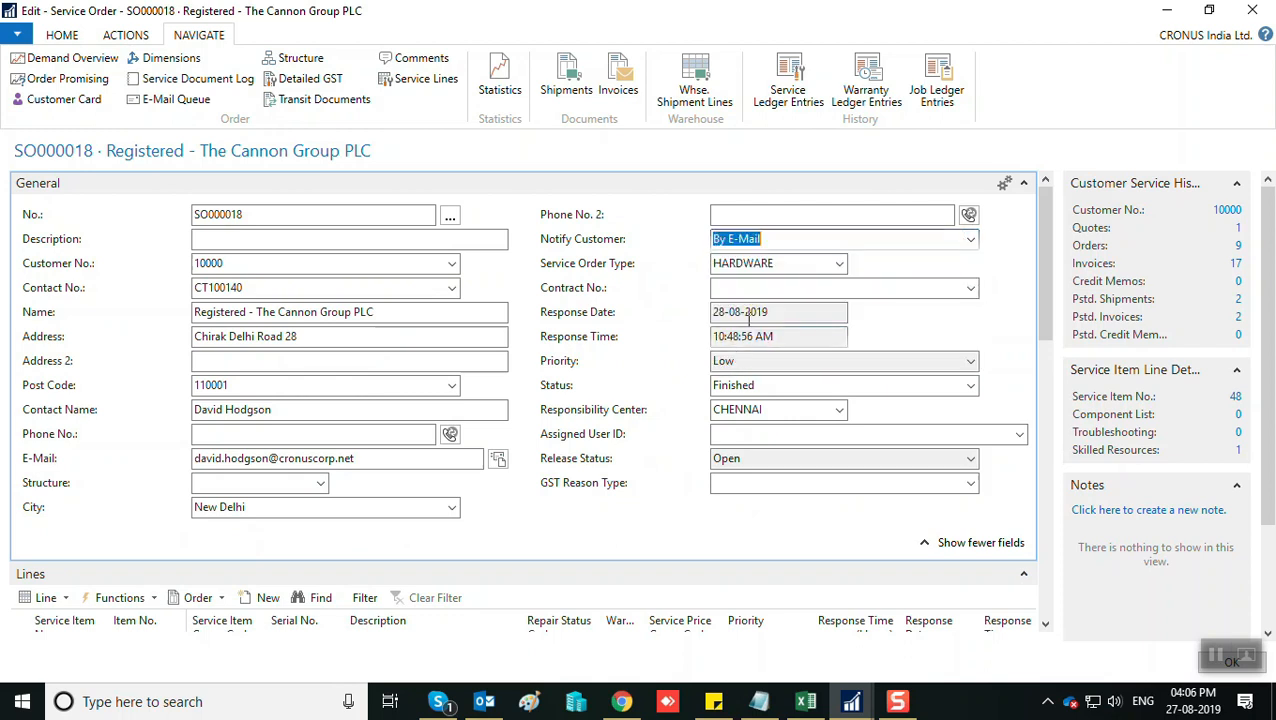
left_click(797, 244)
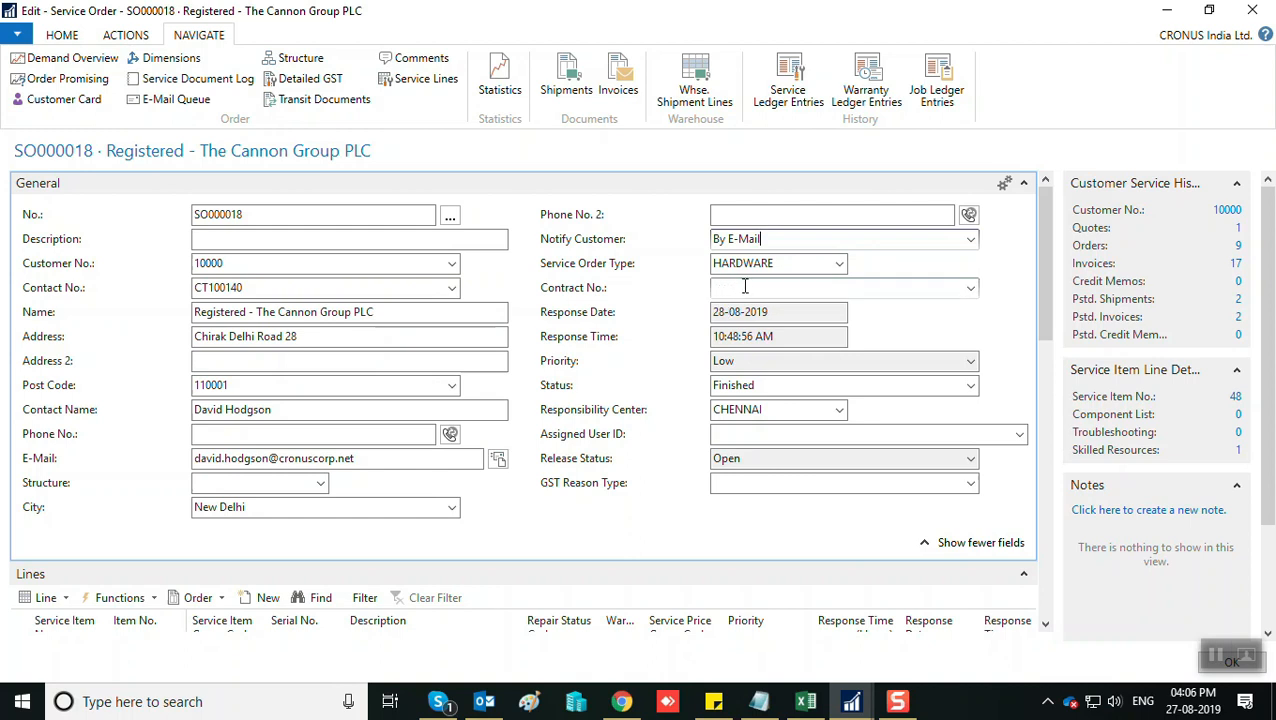
Switch to Outlook to look at the inbox, and return to the service order.
left_click(486, 703)
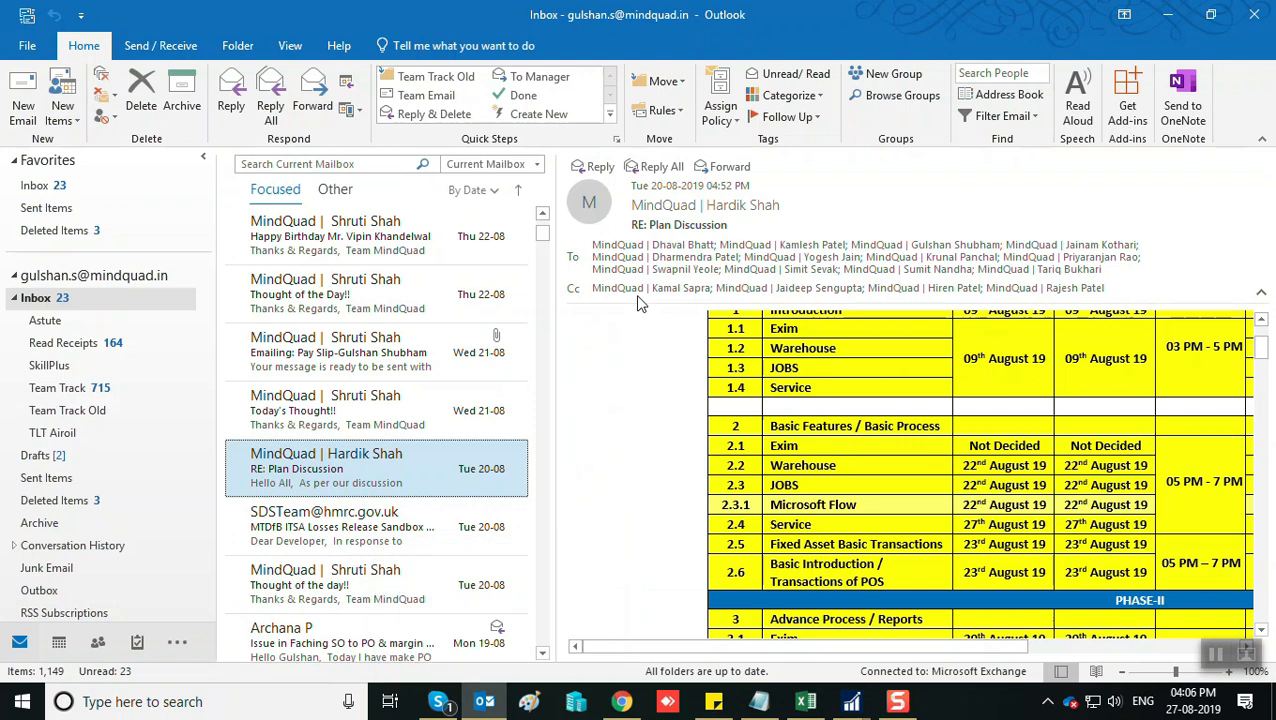
mouse_move(484, 706)
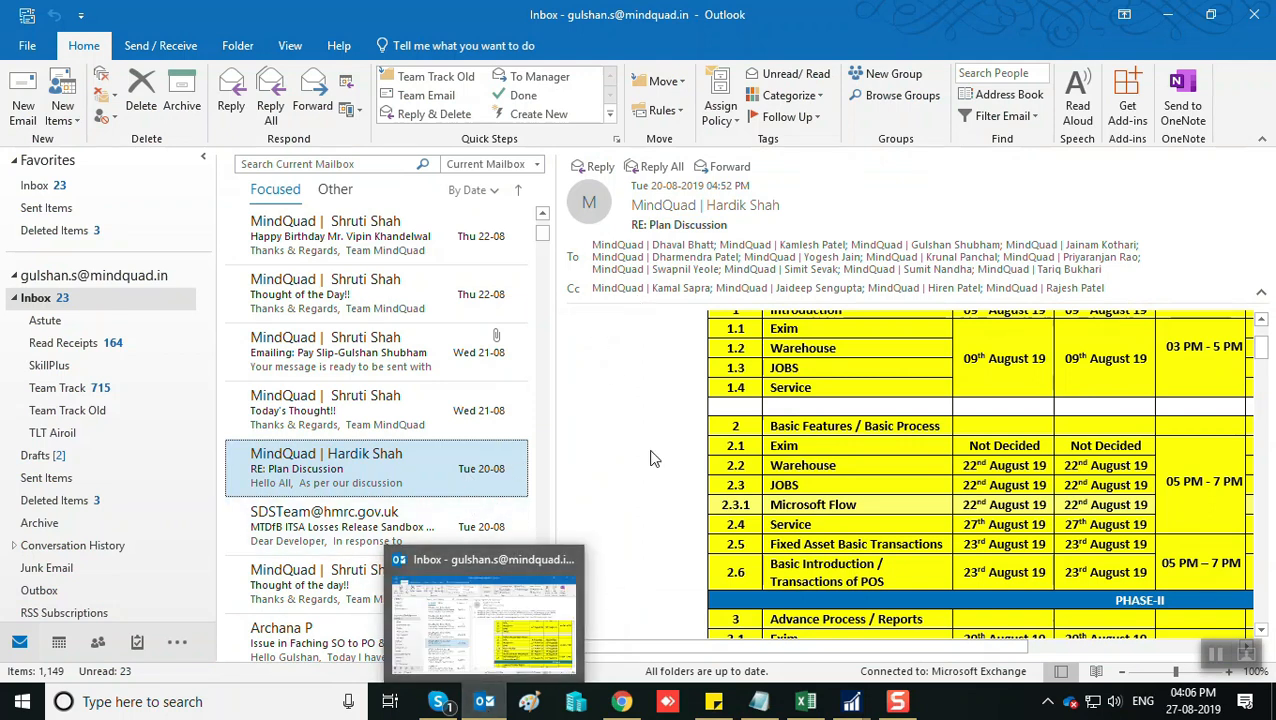
left_click(1167, 14)
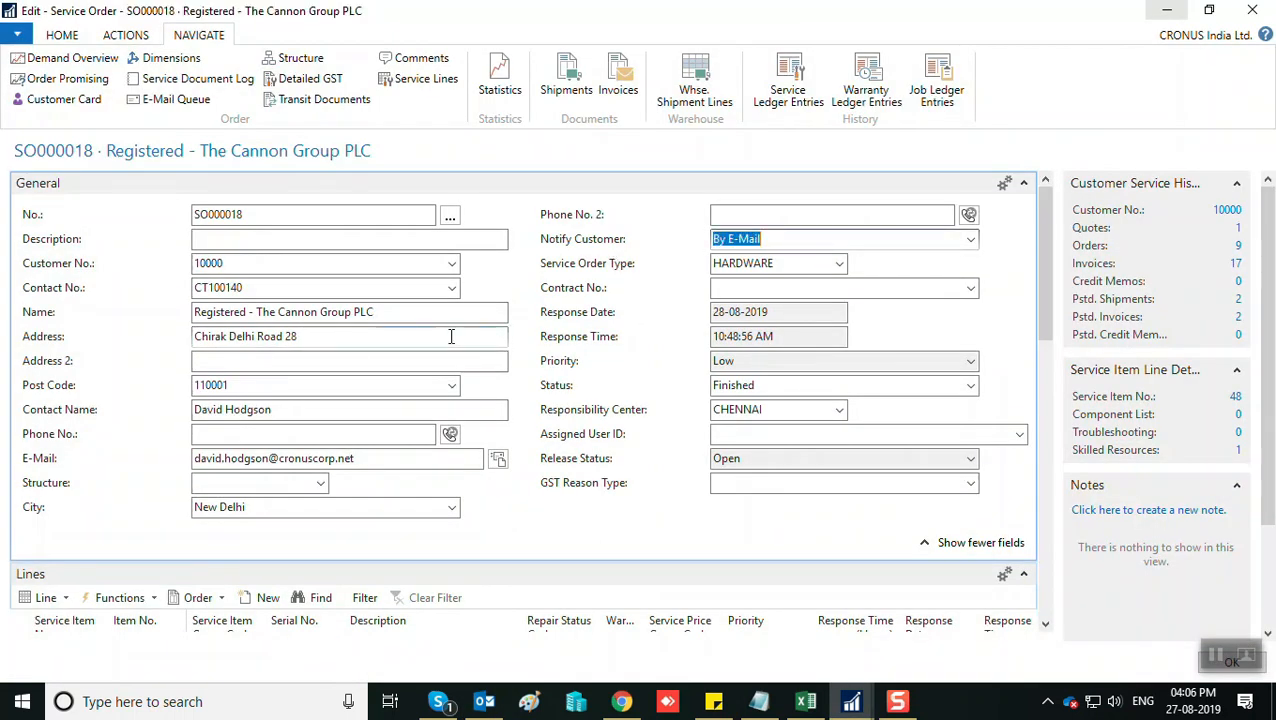
key("Tab")
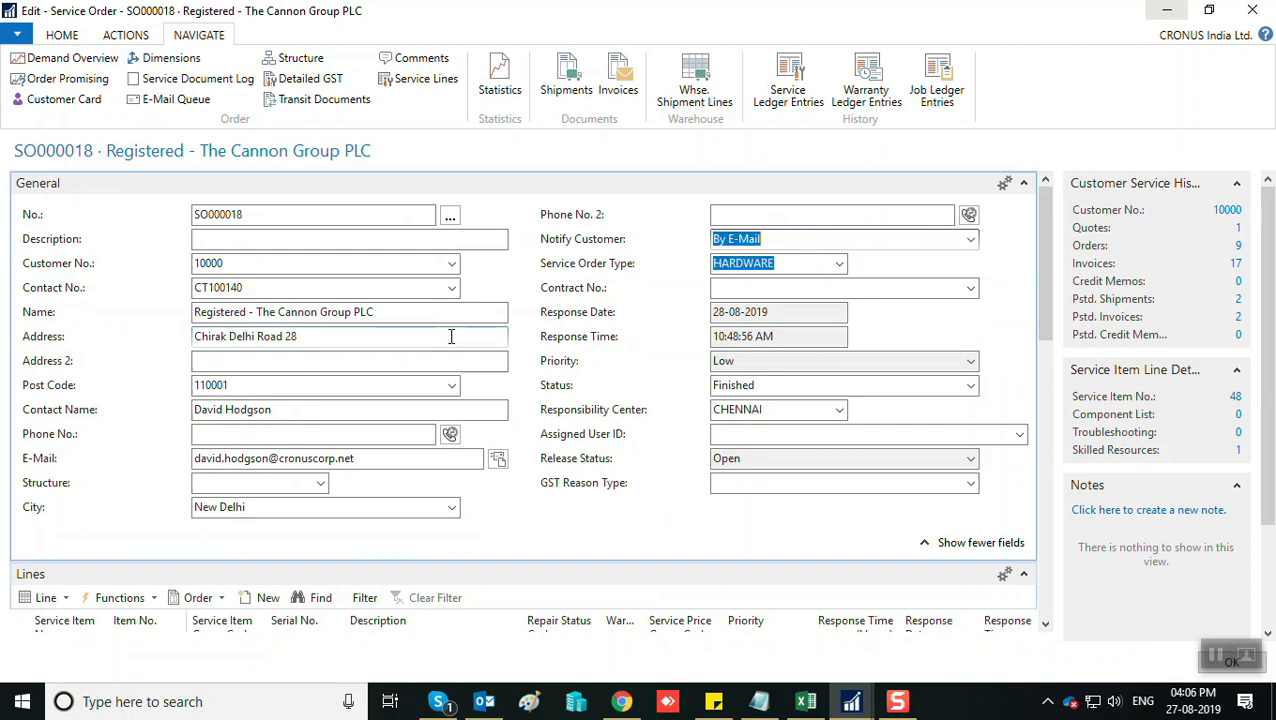
key("Tab")
key("Tab")
key("Tab")
key("Tab")
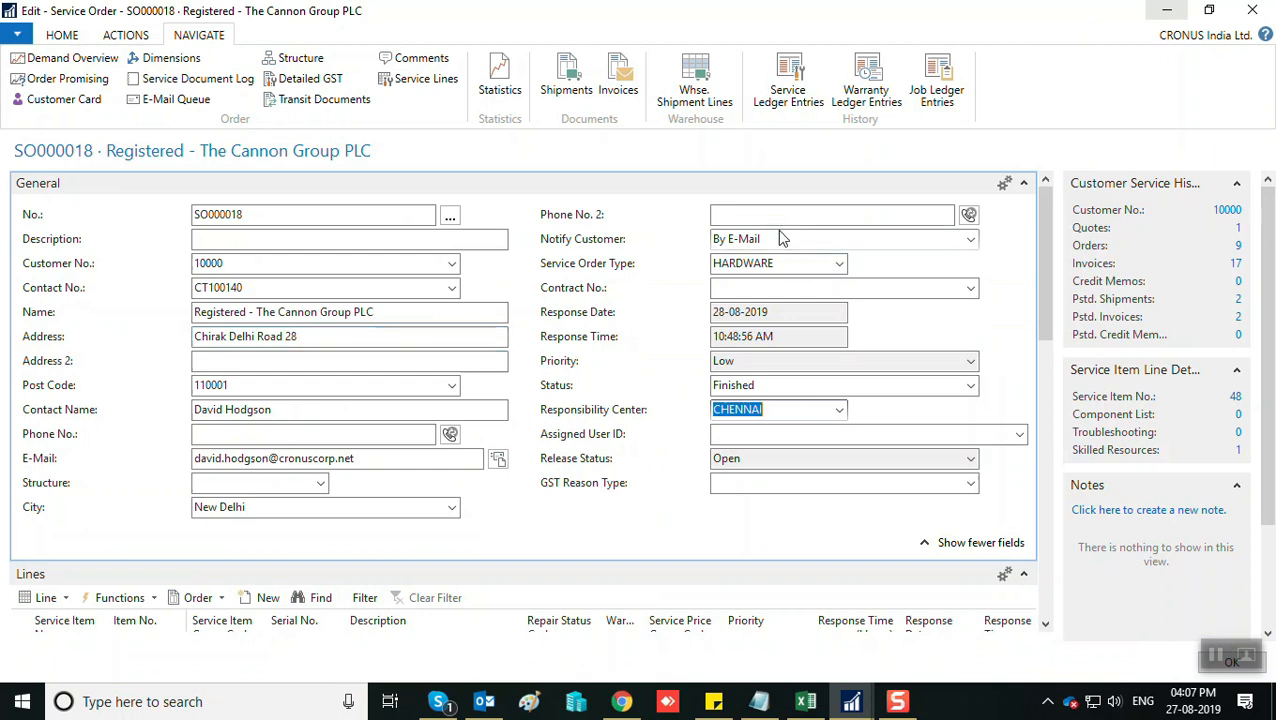
left_click(835, 238)
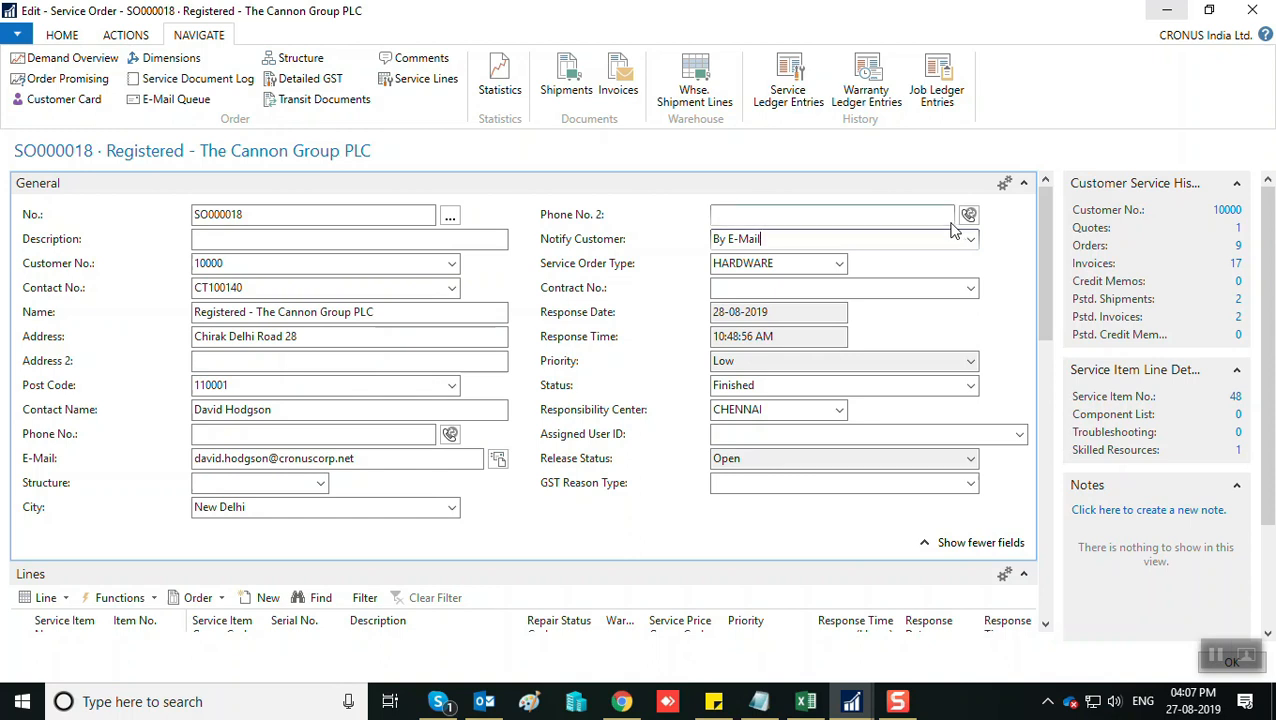
Reopen the Service Document Log, check the finished status change and resource allocation entries, and close the log.
left_click(196, 80)
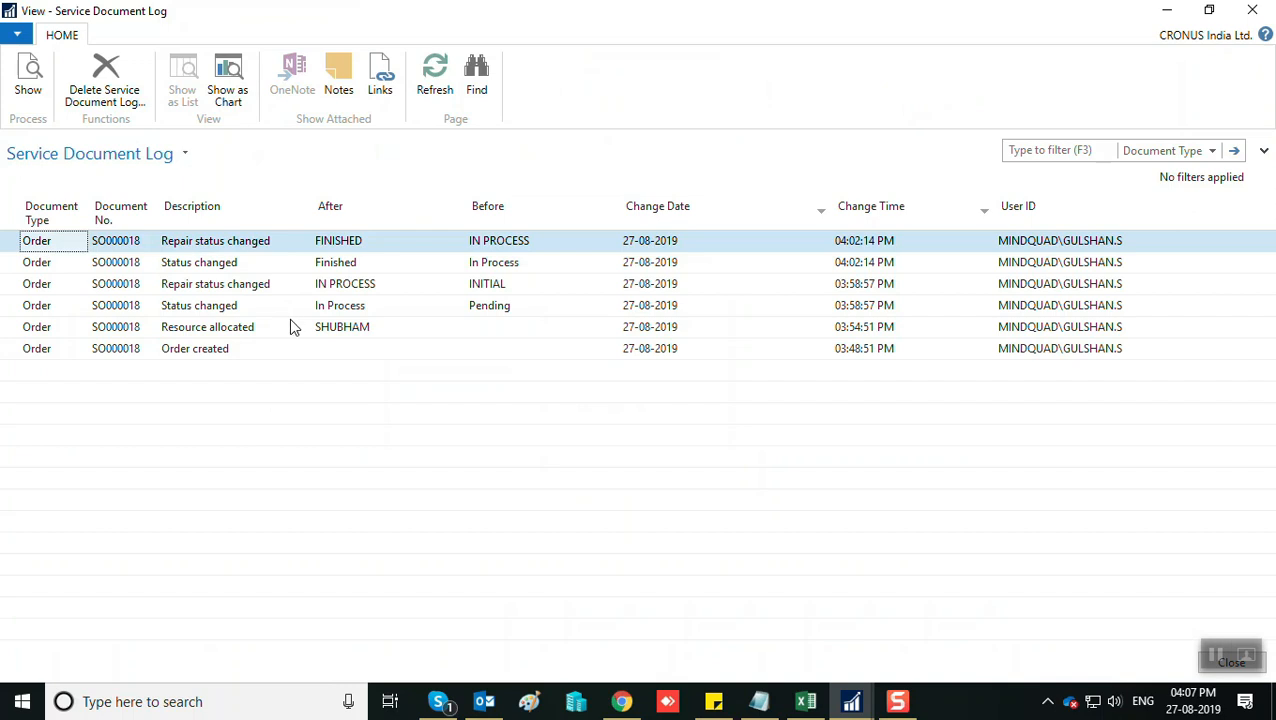
left_click(239, 262)
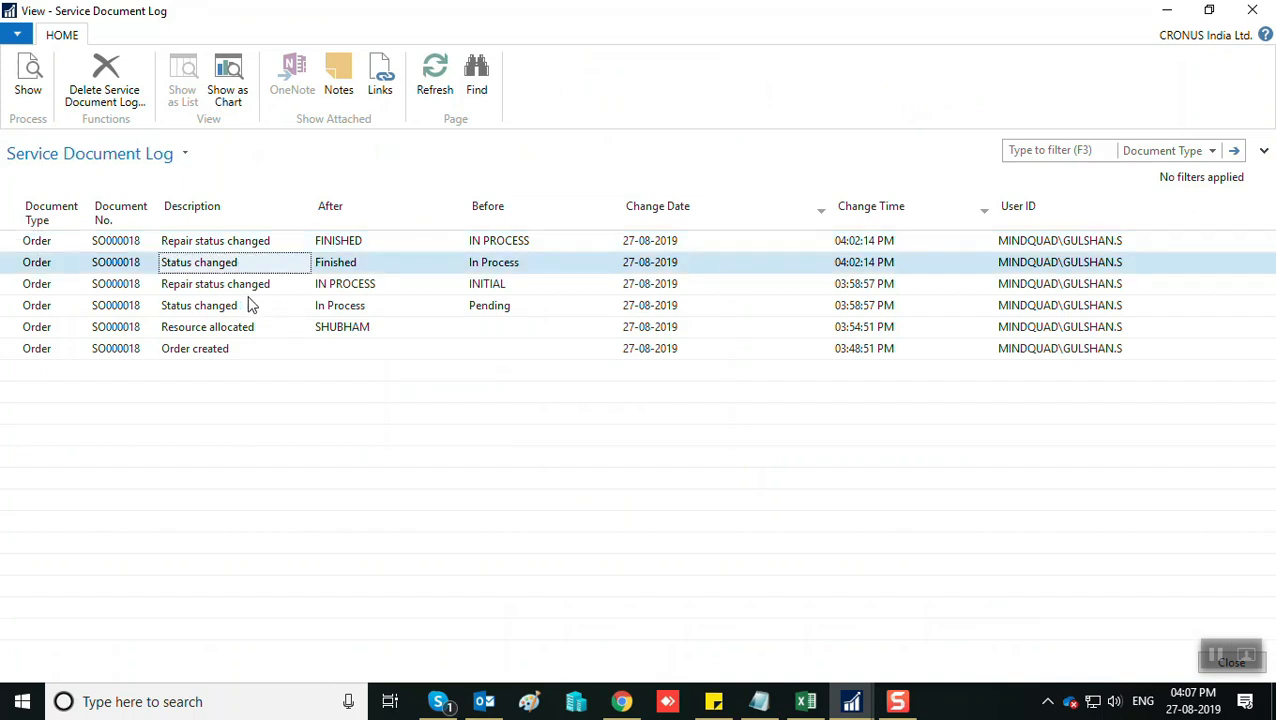
left_click(242, 328)
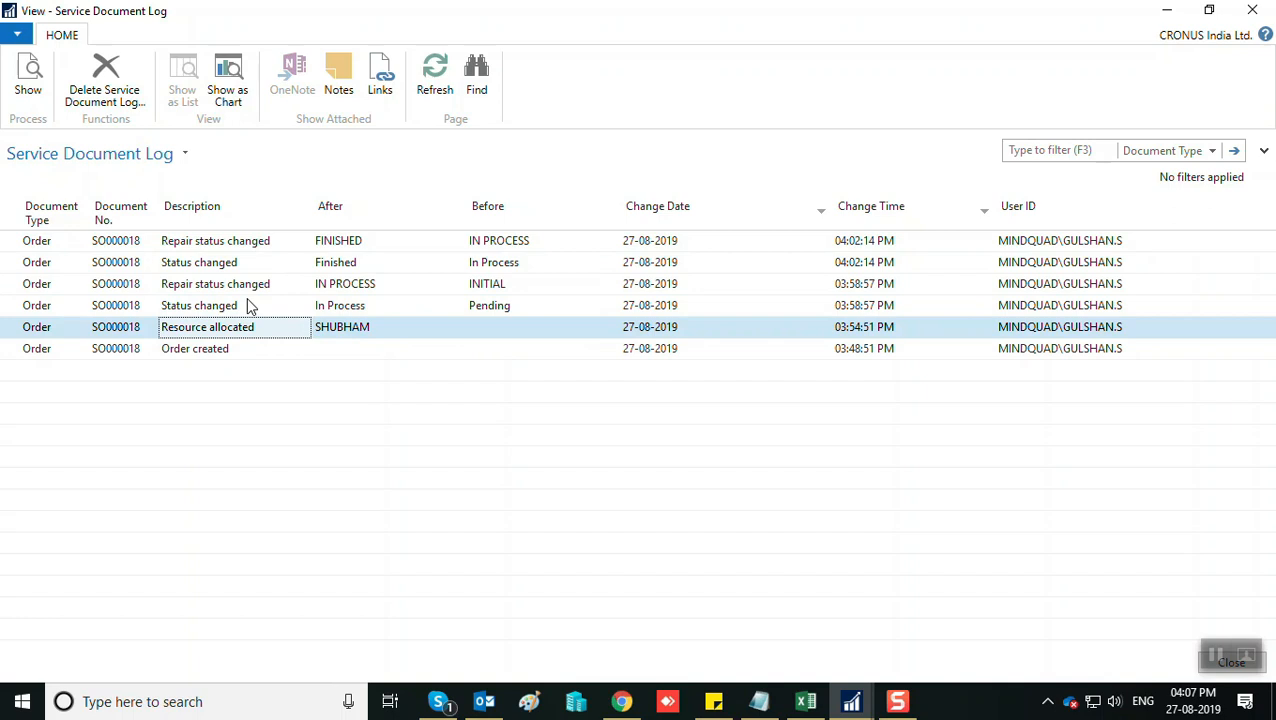
key("Escape")
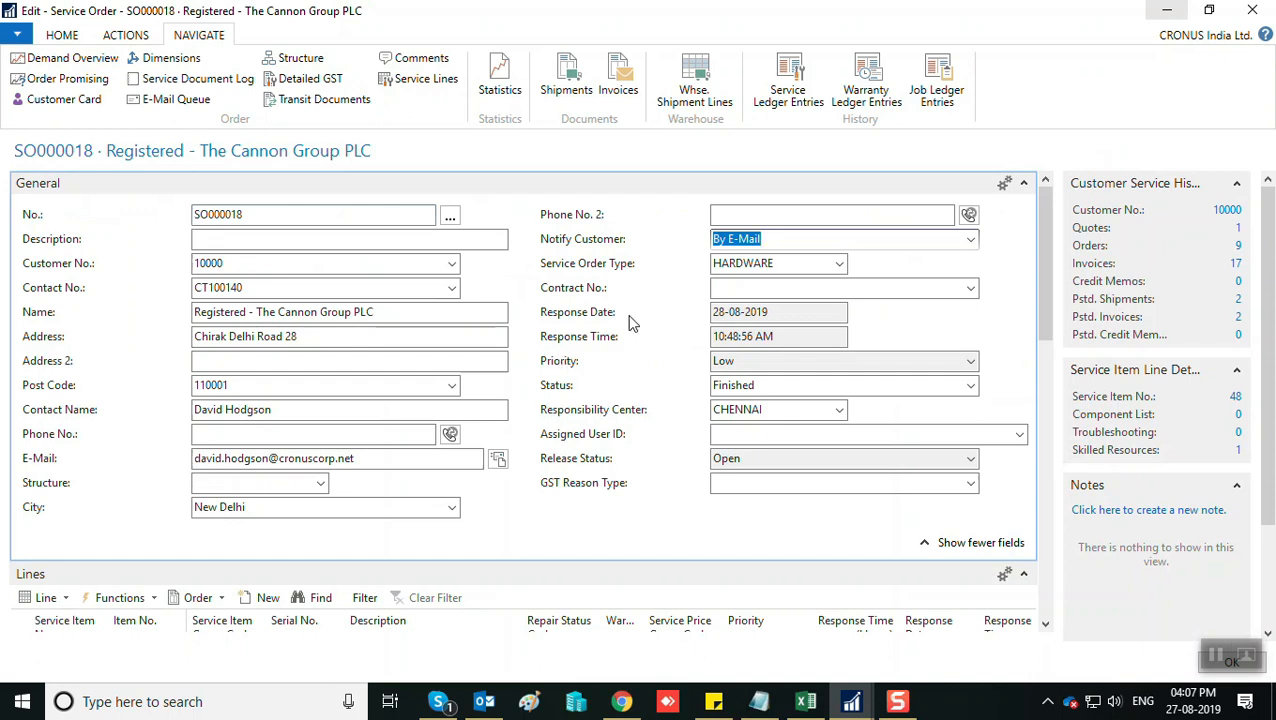
Examine the Notify Customer options, close the list without changes, and view the order's Lines section.
left_click(970, 241)
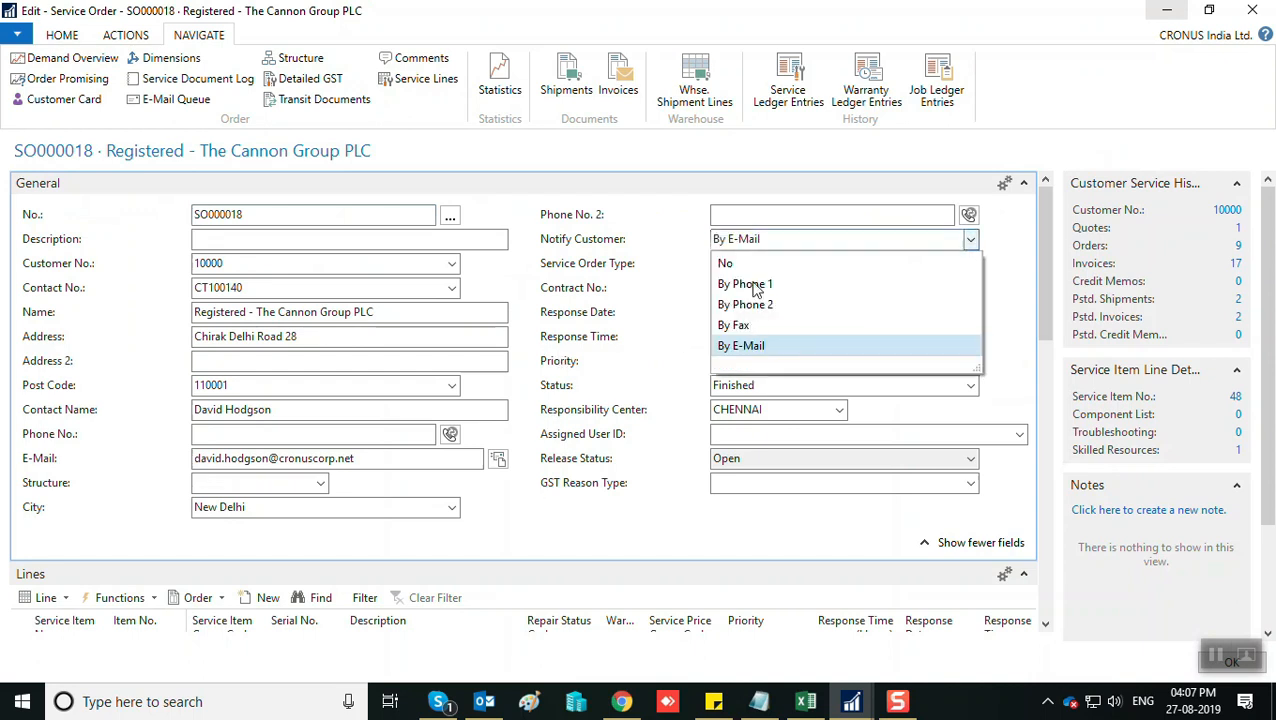
left_click(541, 248)
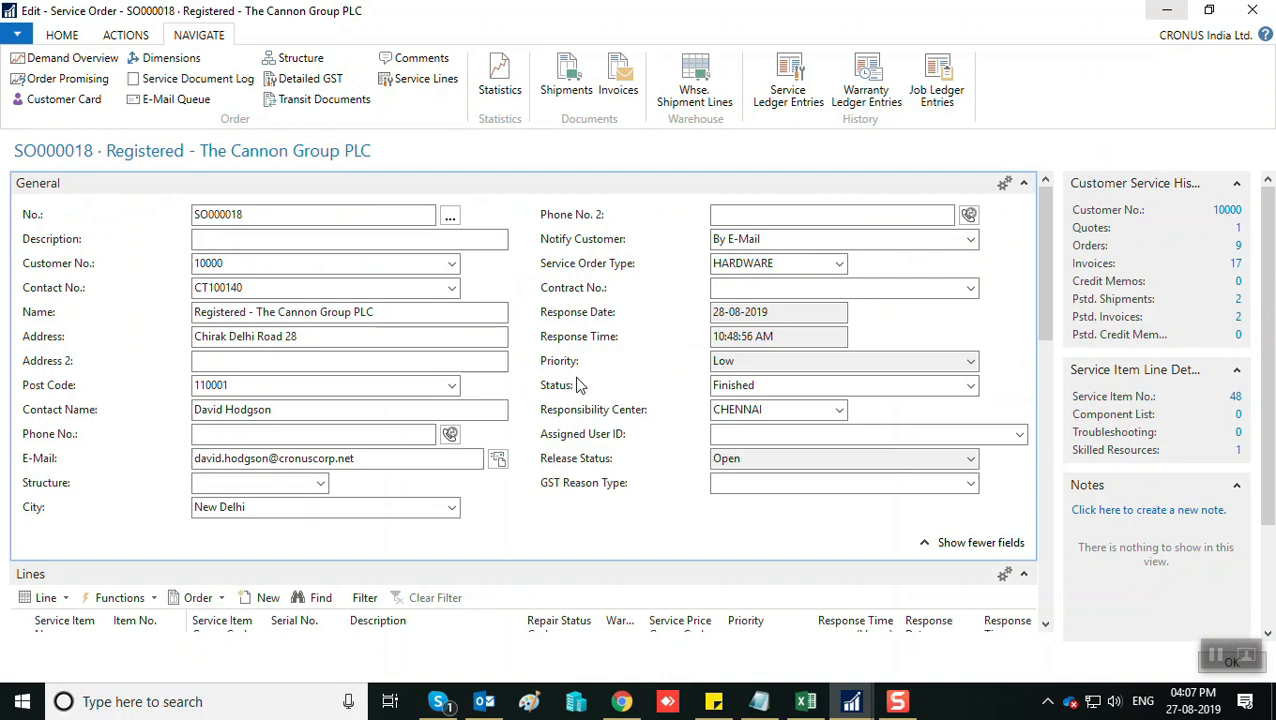
left_click(545, 504)
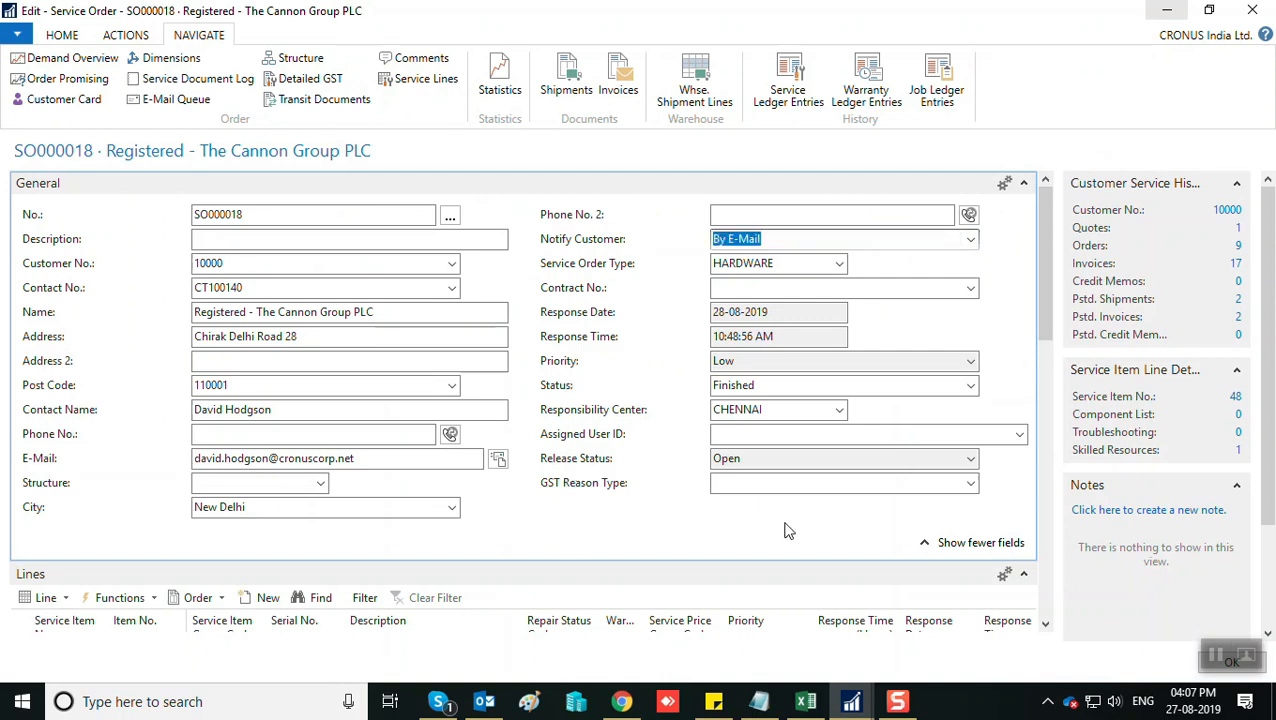
scroll(1045, 366, "down", 1)
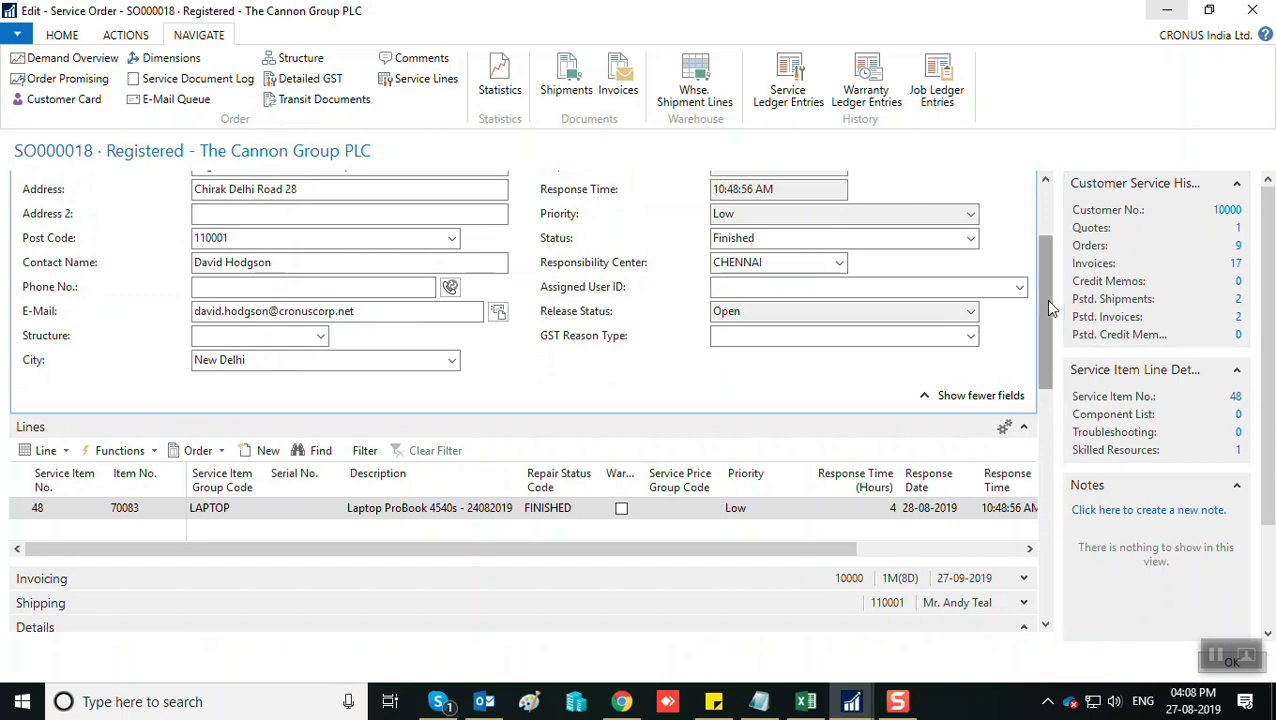
Try to preview the service order's posting with the Ship option.
scroll(1045, 299, "up", 4)
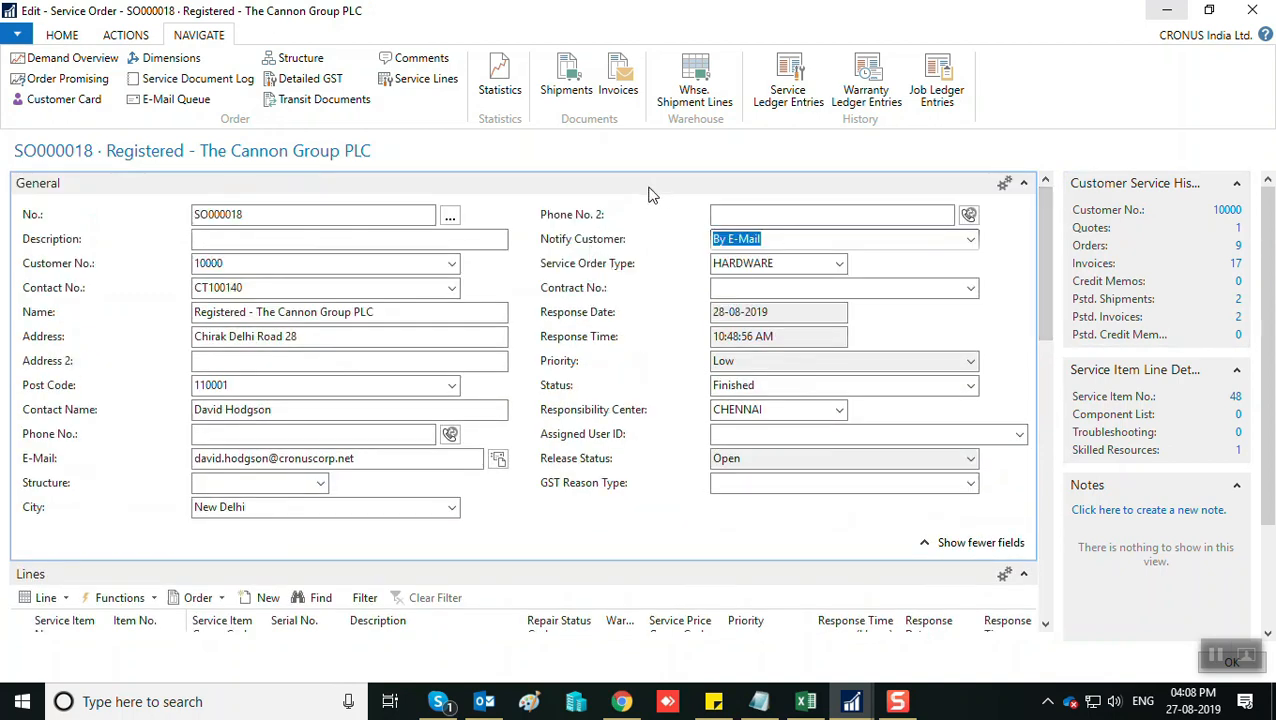
left_click(143, 36)
left_click(598, 60)
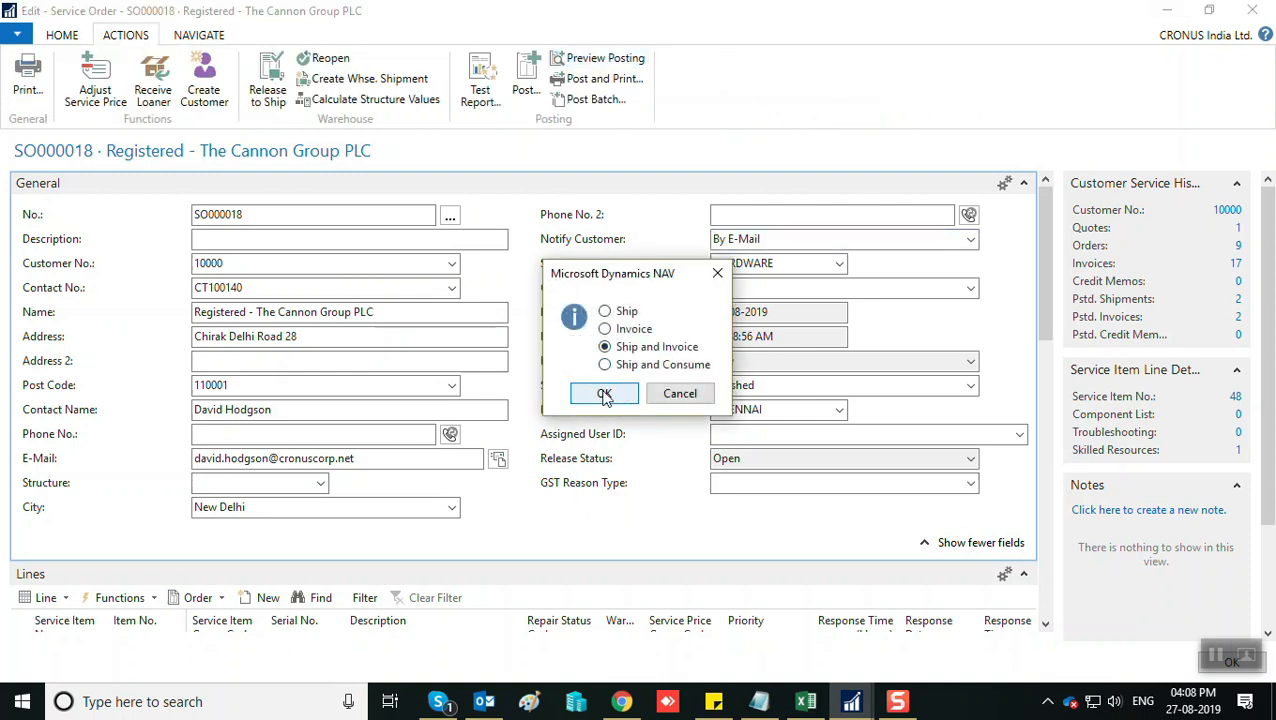
left_click(630, 312)
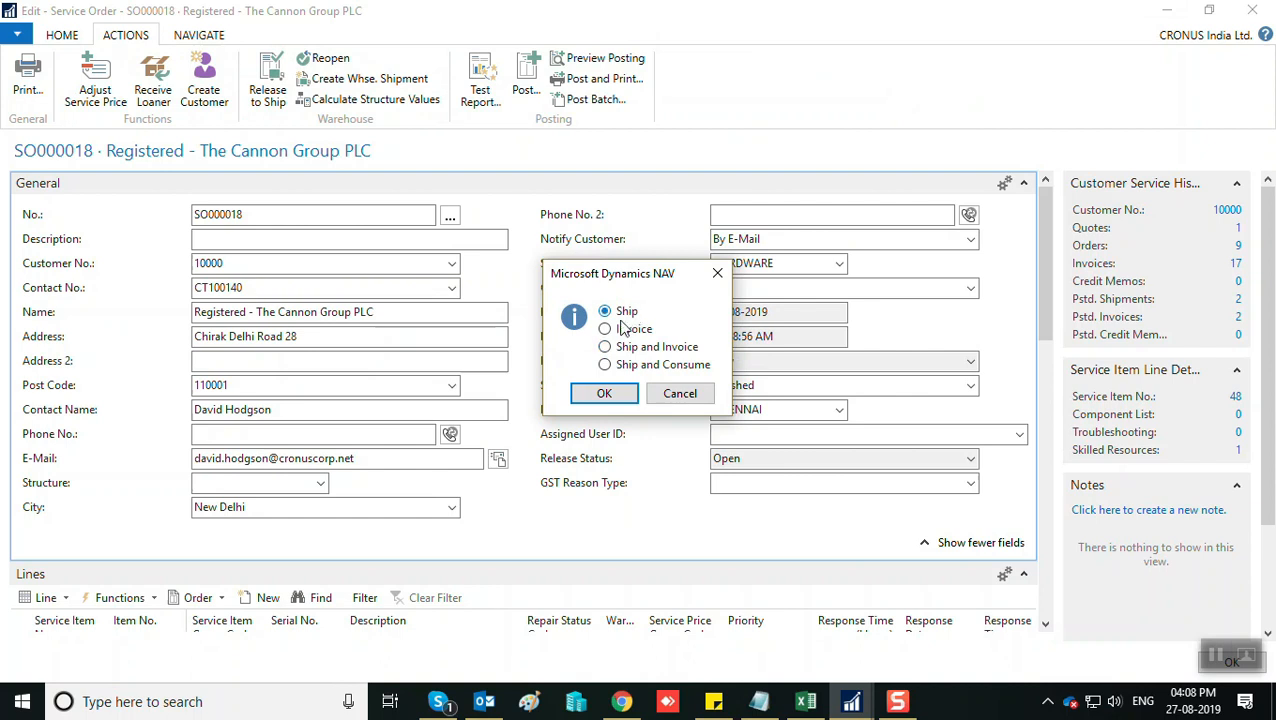
left_click(604, 393)
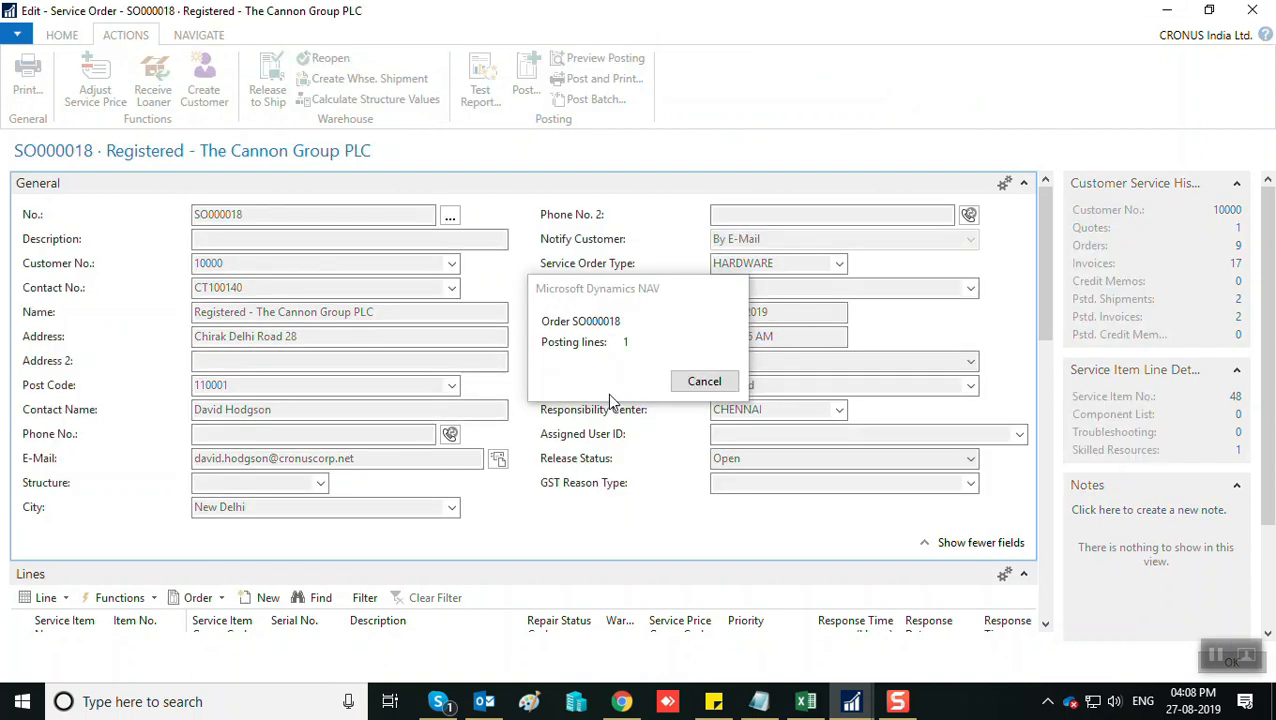
left_click(733, 373)
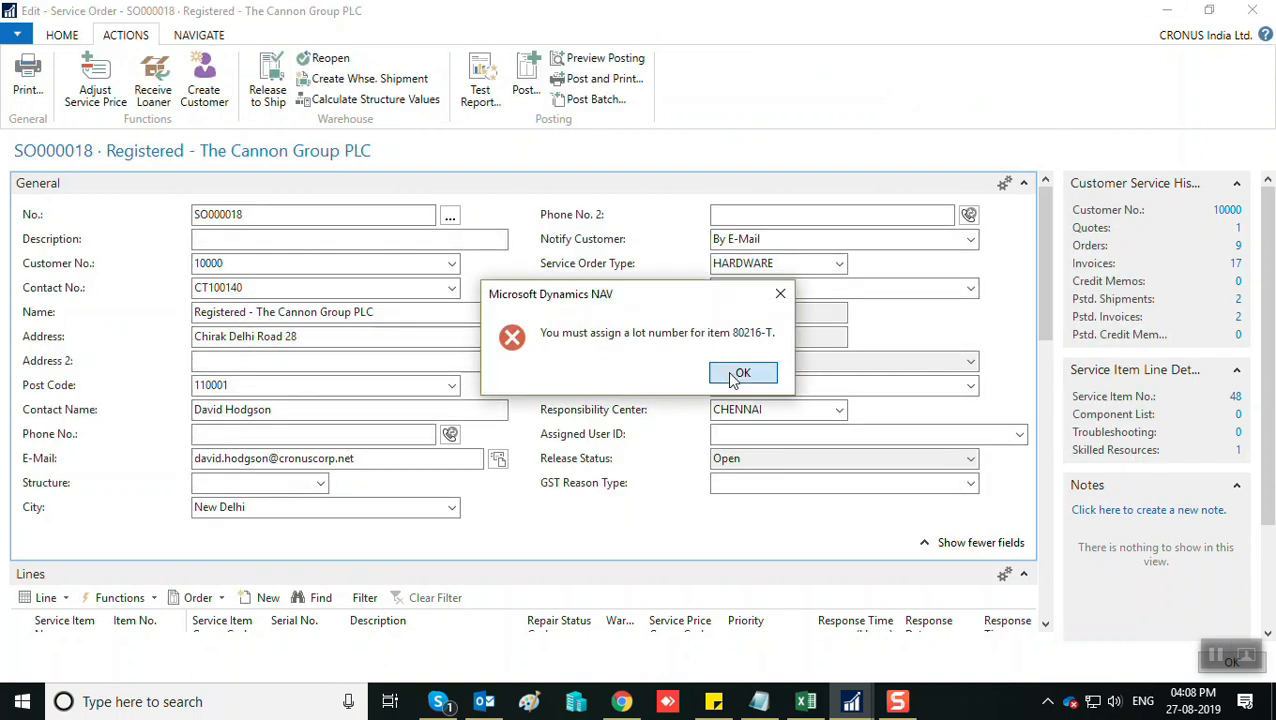
left_click_drag(1044, 293, 1062, 377)
left_click_drag(280, 477, 192, 482)
left_click(106, 435)
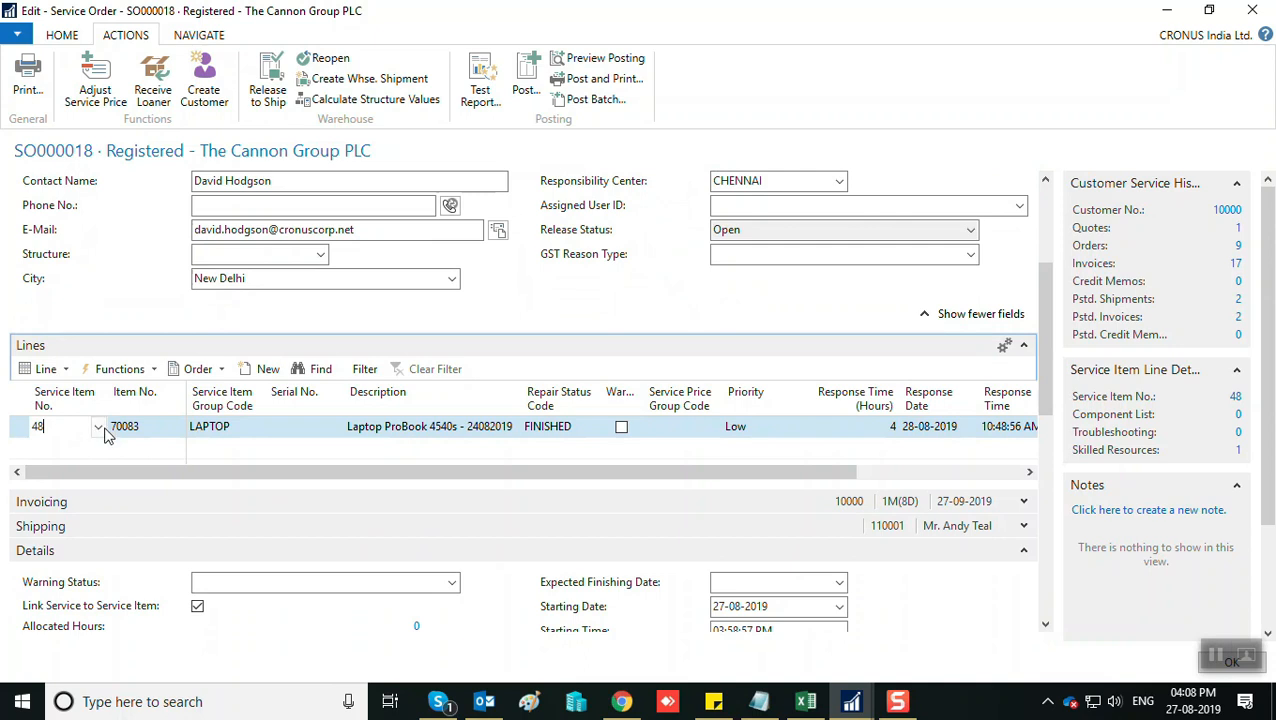
left_click(100, 429)
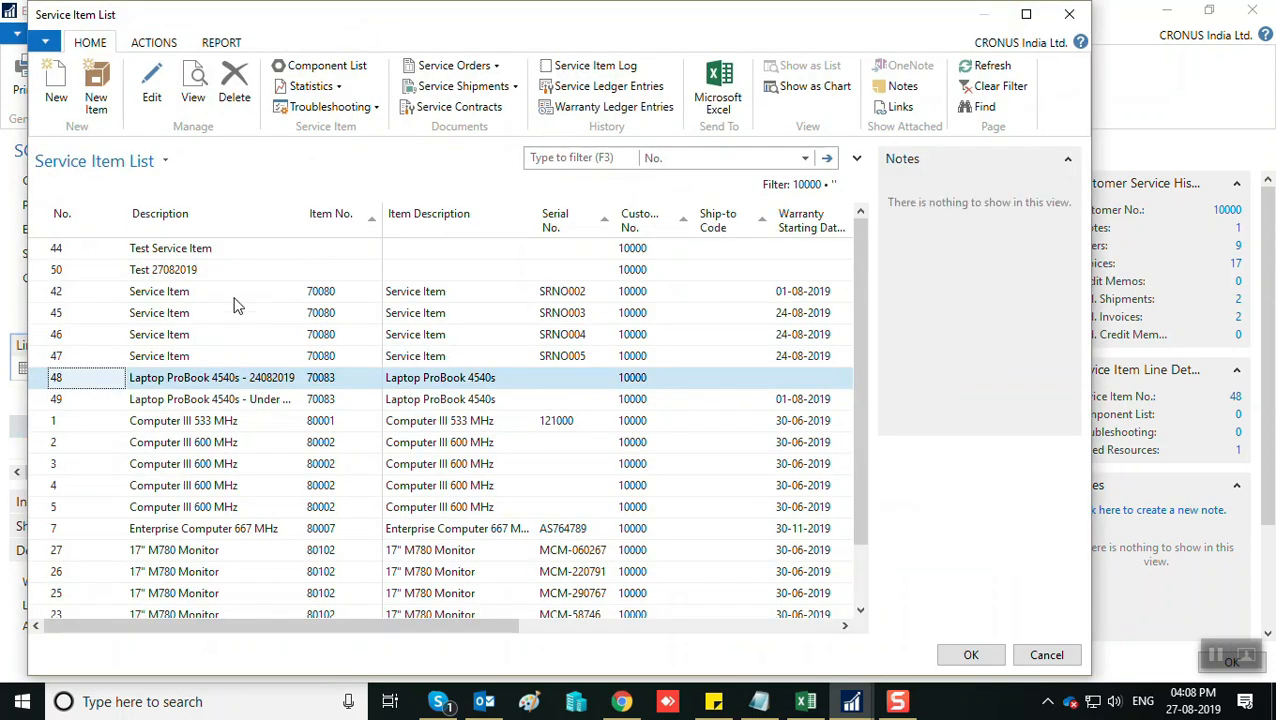
key("Escape")
scroll(51, 358, "up", 3)
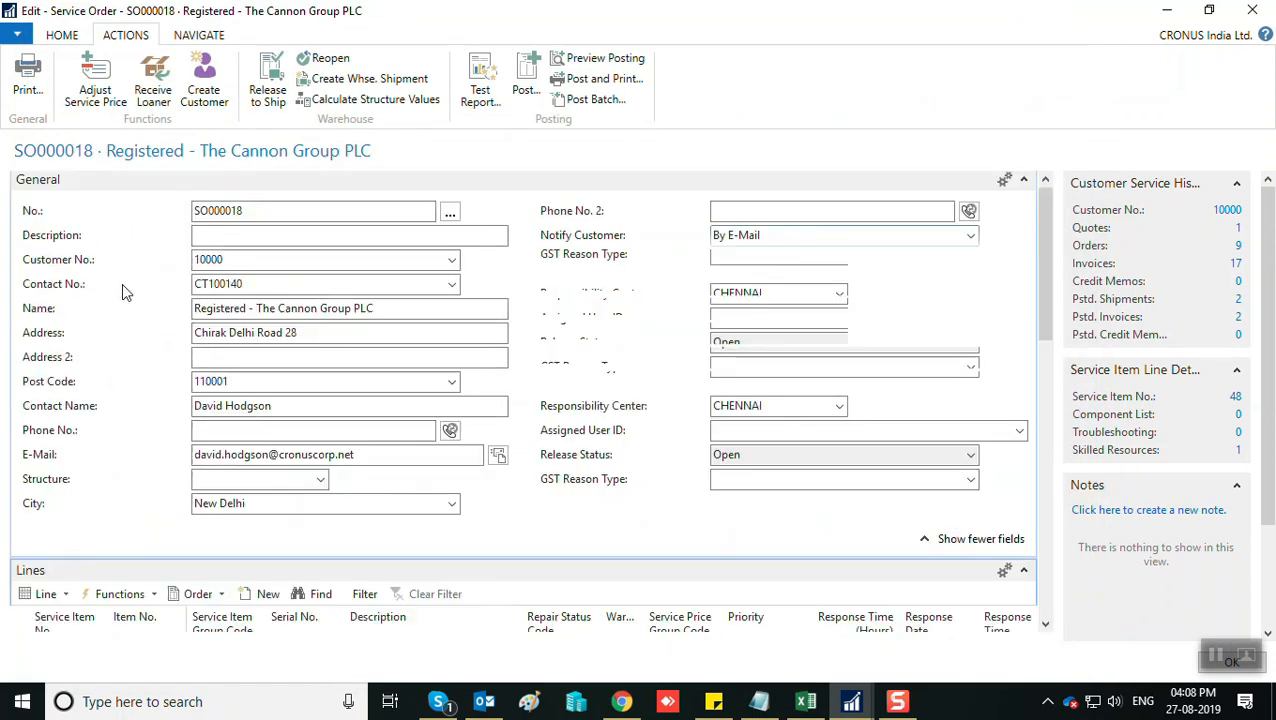
Open the order's service lines and display the item tracking lines for the Ethernet Cable item 80216-T.
left_click(193, 36)
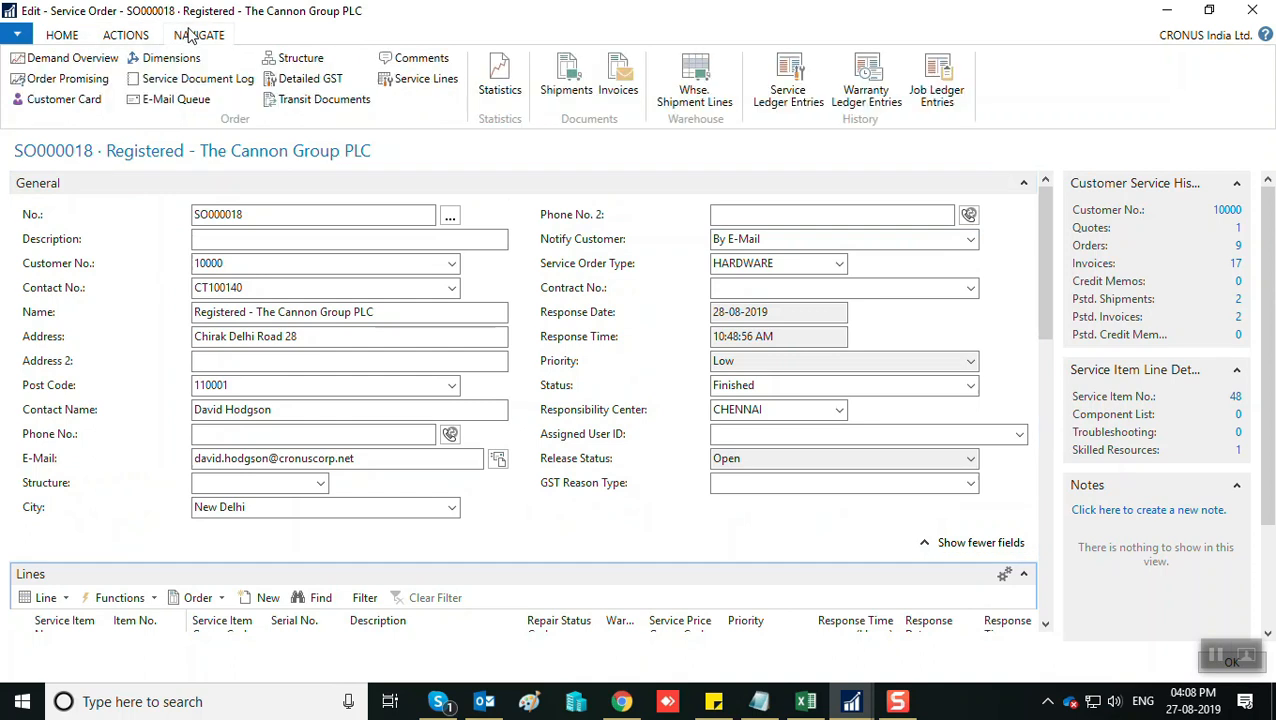
left_click(125, 35)
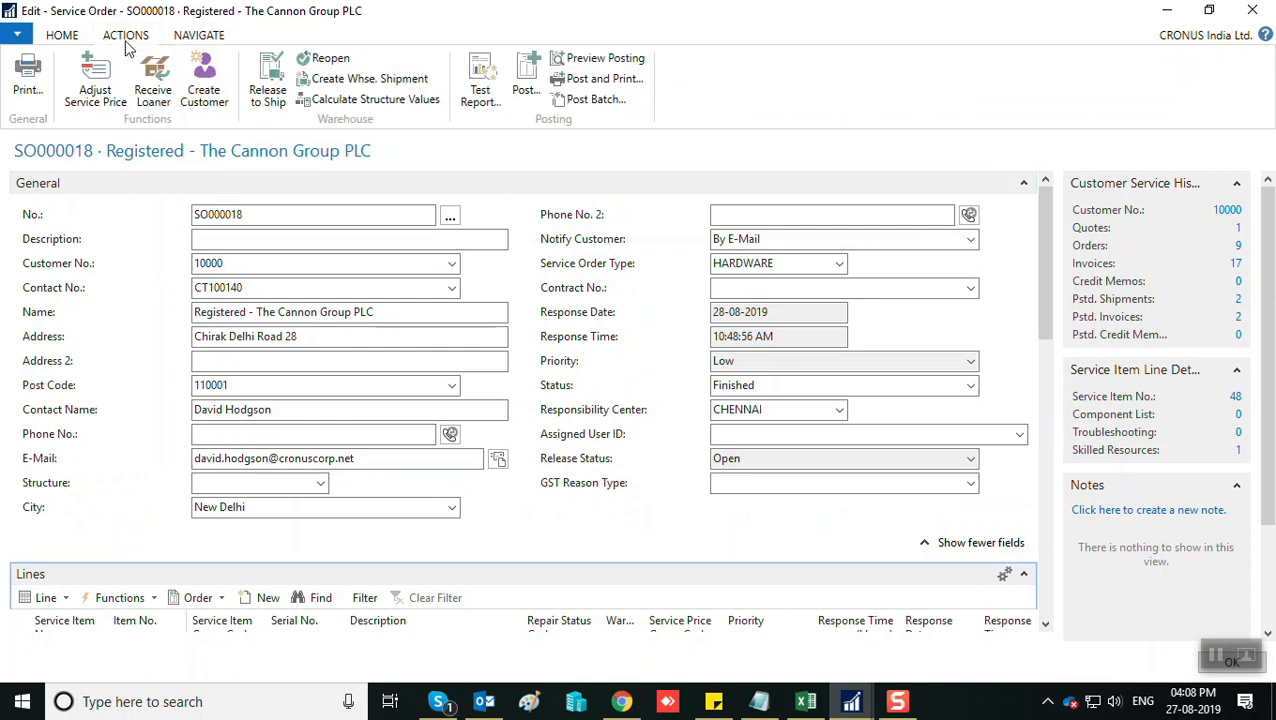
left_click(214, 40)
left_click(427, 80)
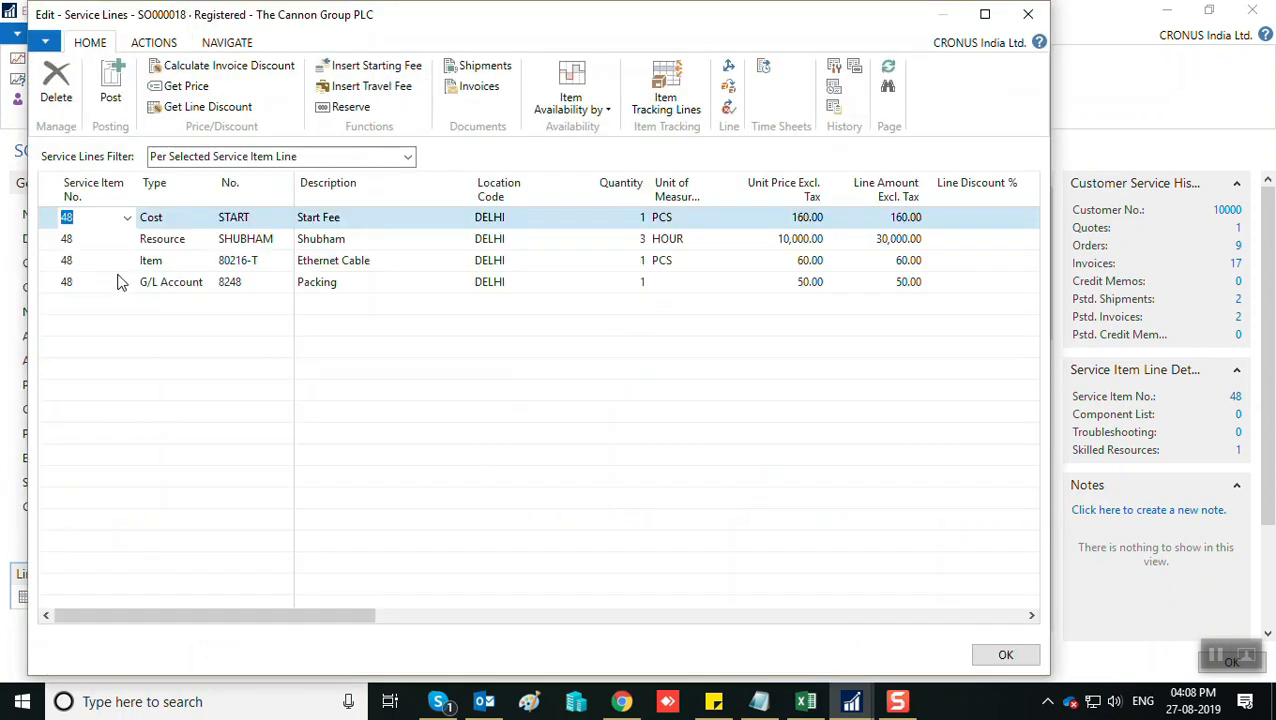
left_click(190, 261)
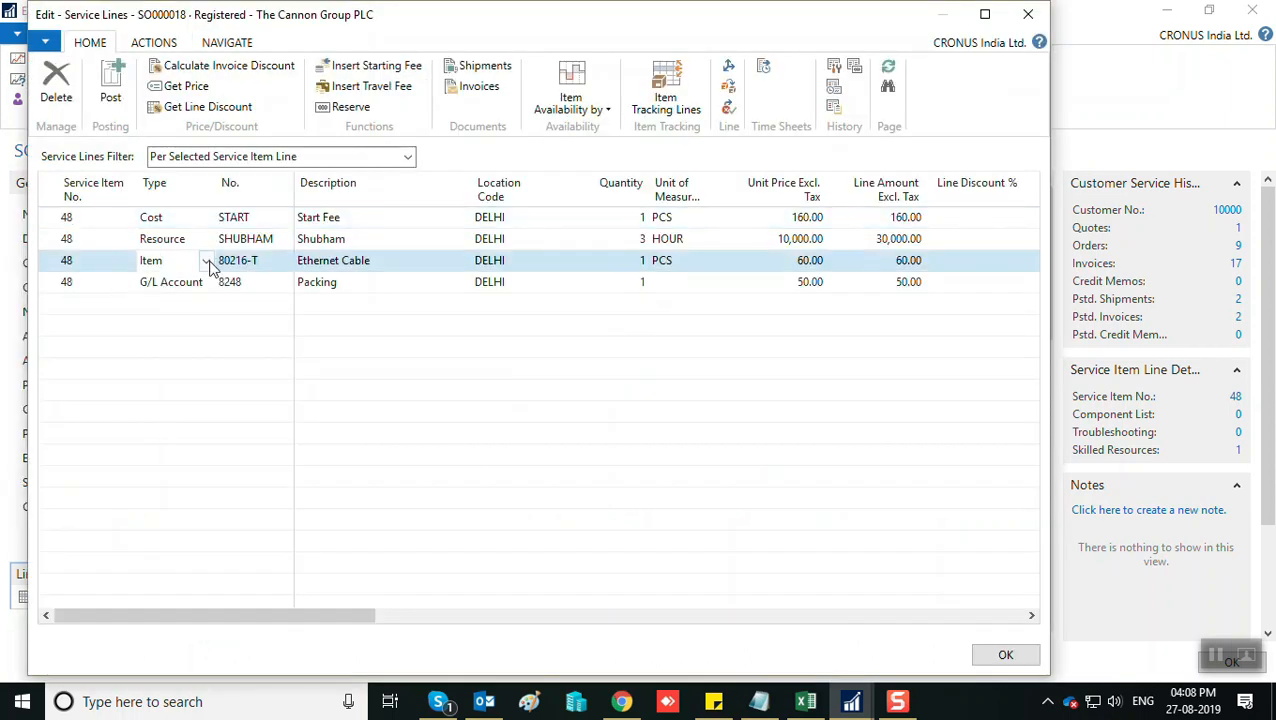
left_click(156, 45)
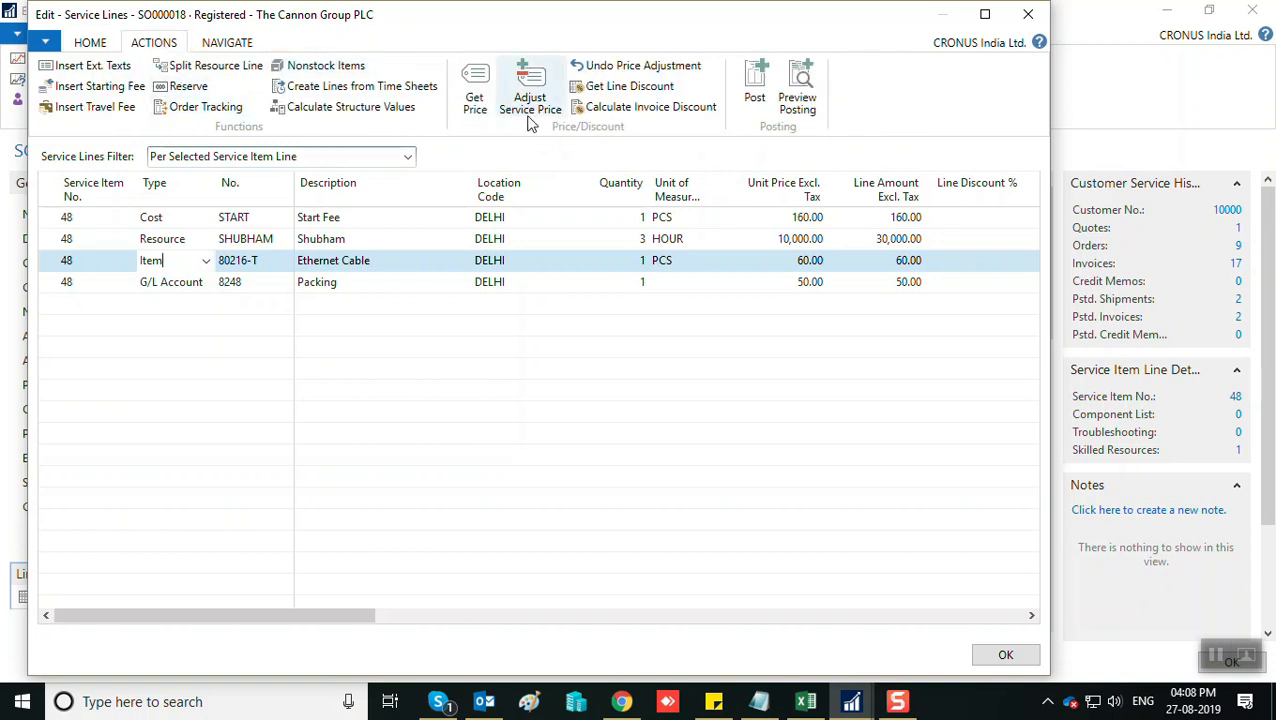
left_click(89, 42)
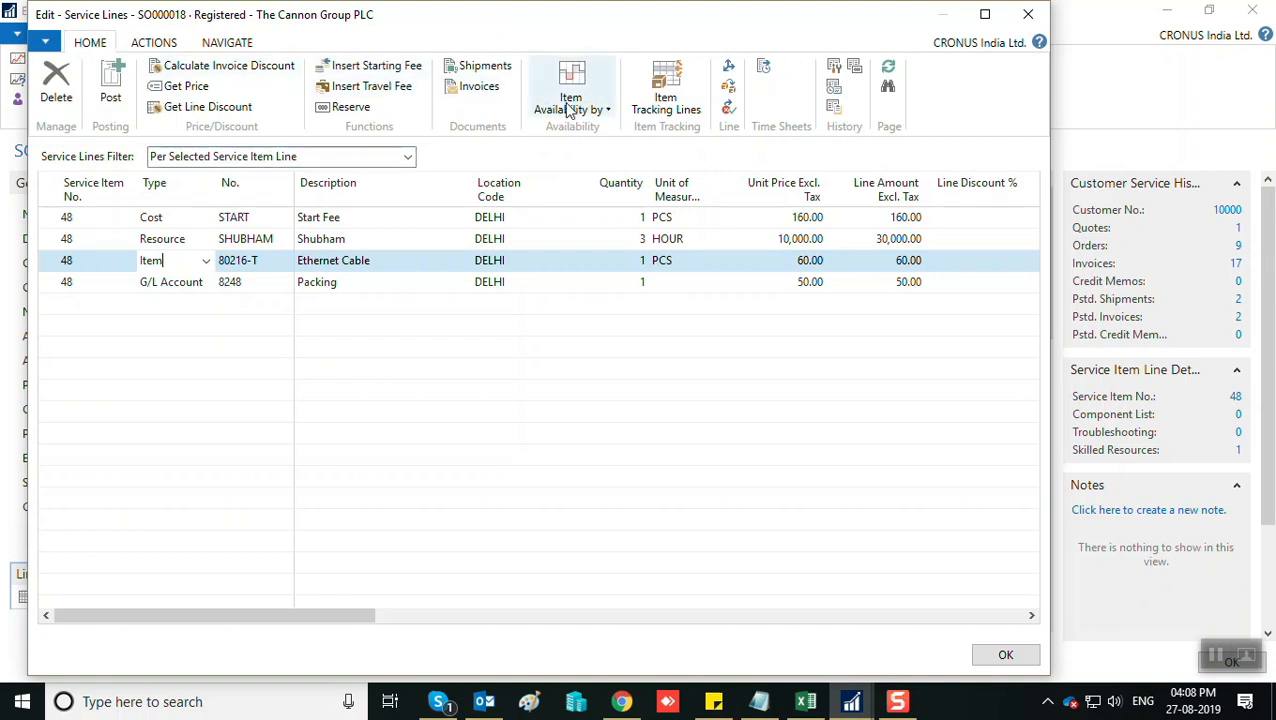
left_click(662, 82)
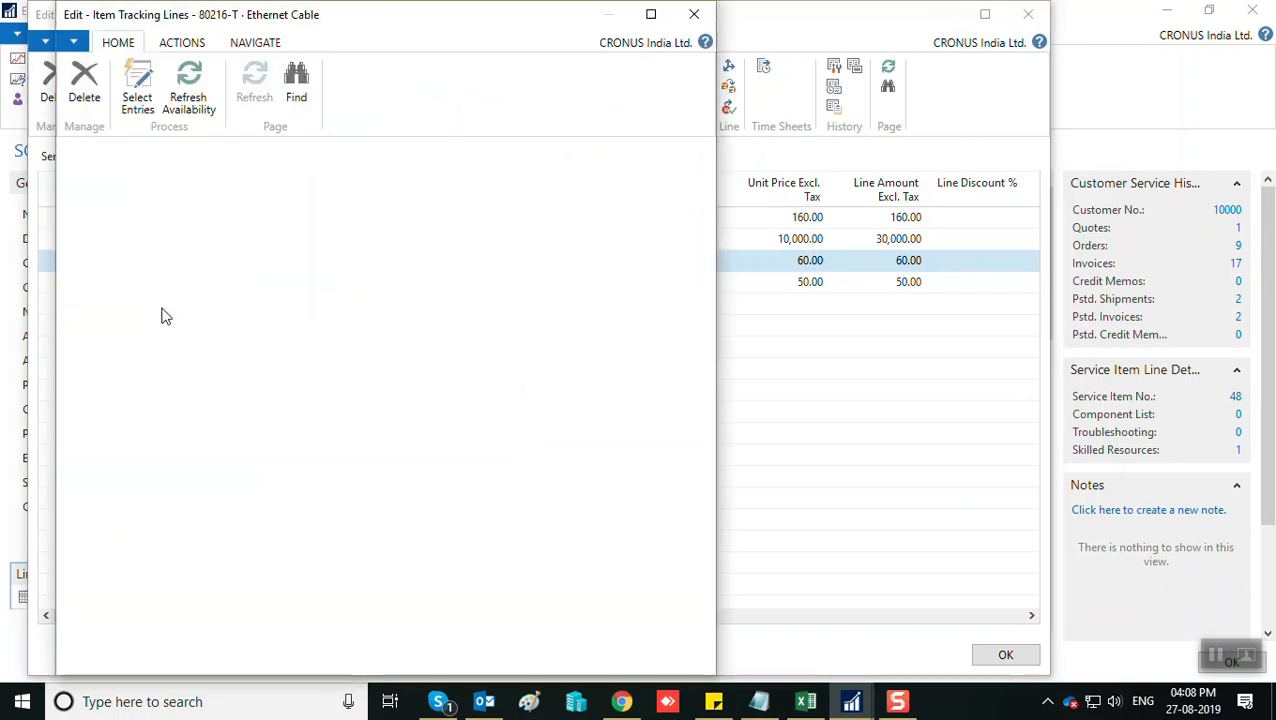
left_click(162, 329)
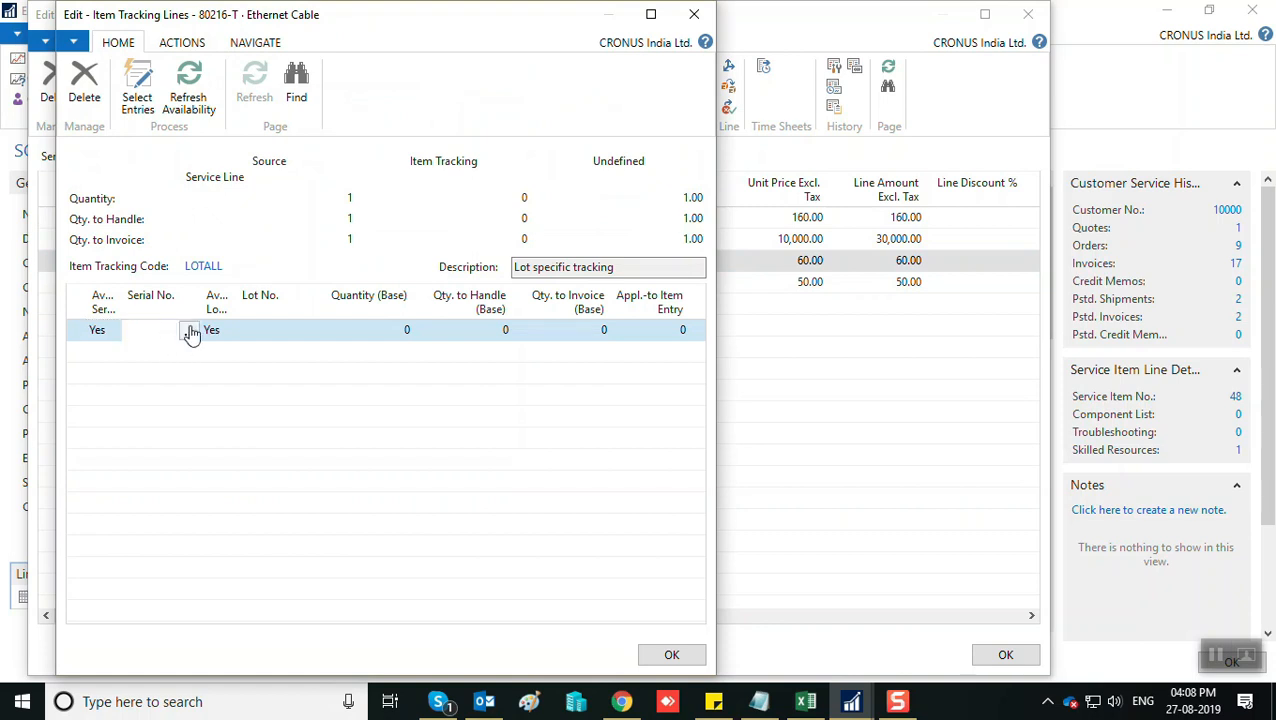
left_click(190, 332)
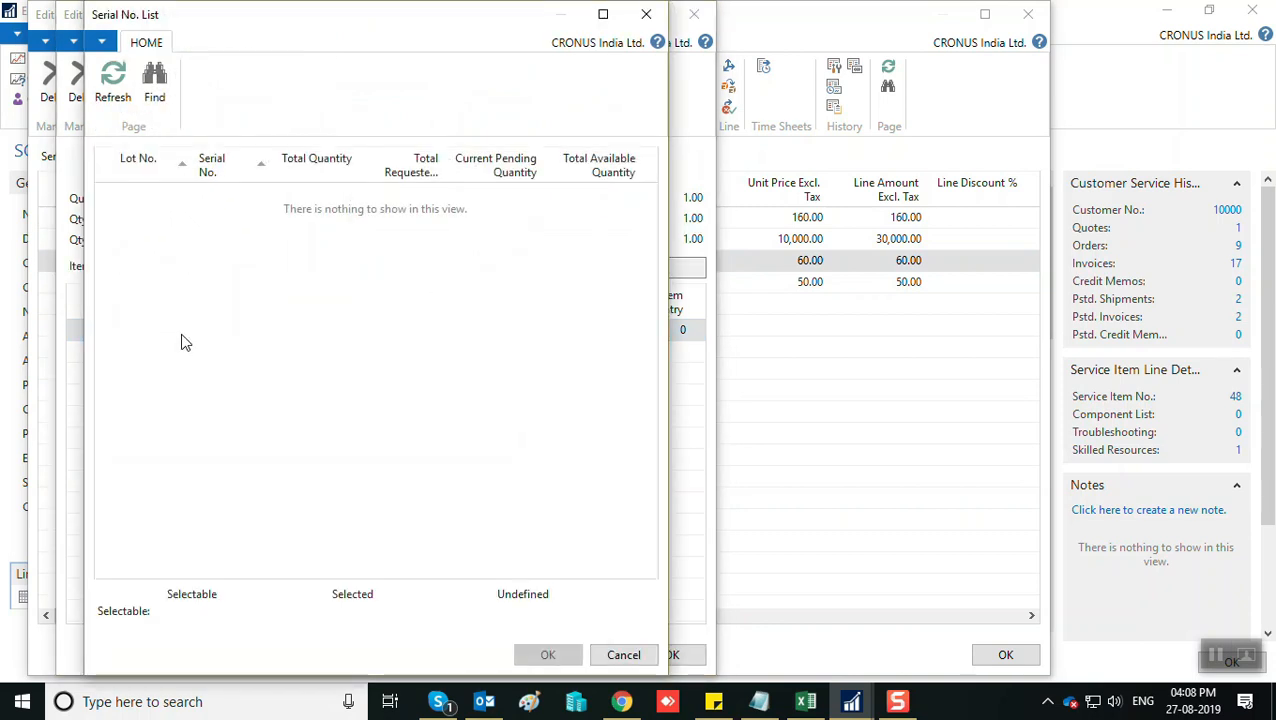
key("Escape")
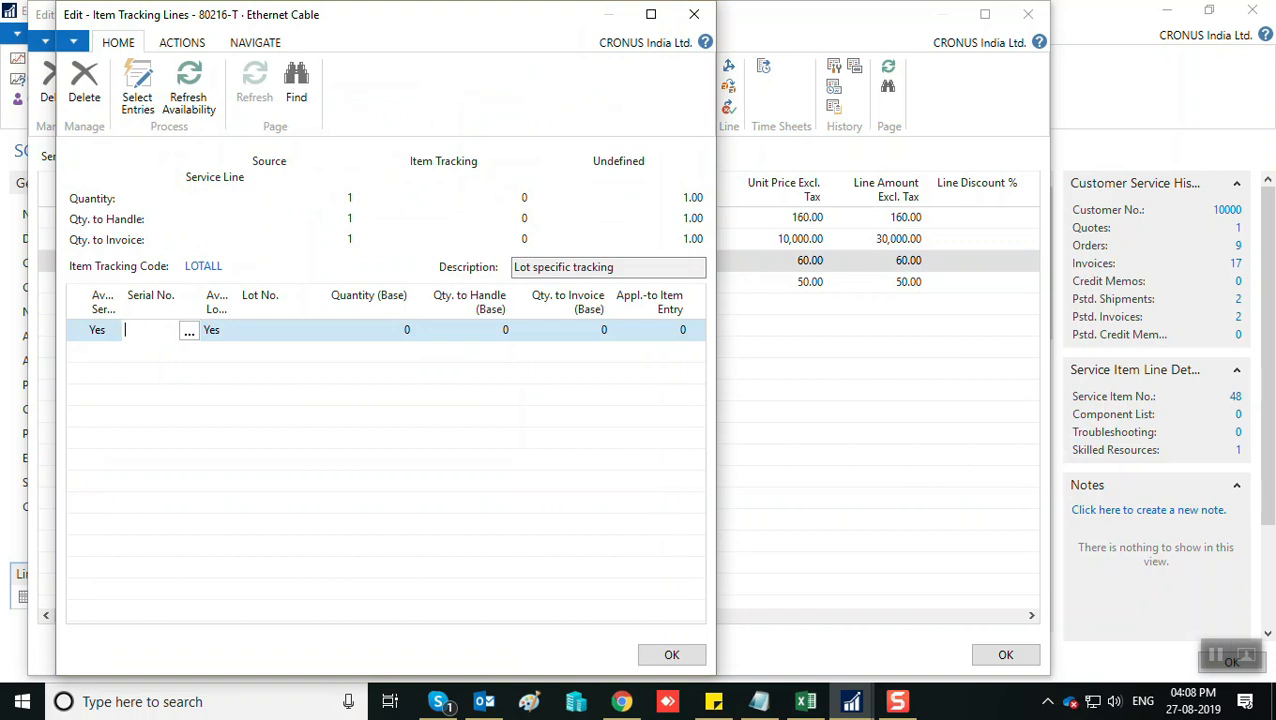
Assign lot number 123456 to the Ethernet Cable from the available lots, and close the tracking and service lines.
key("Tab")
key("Tab")
key("shift+Tab")
type("111")
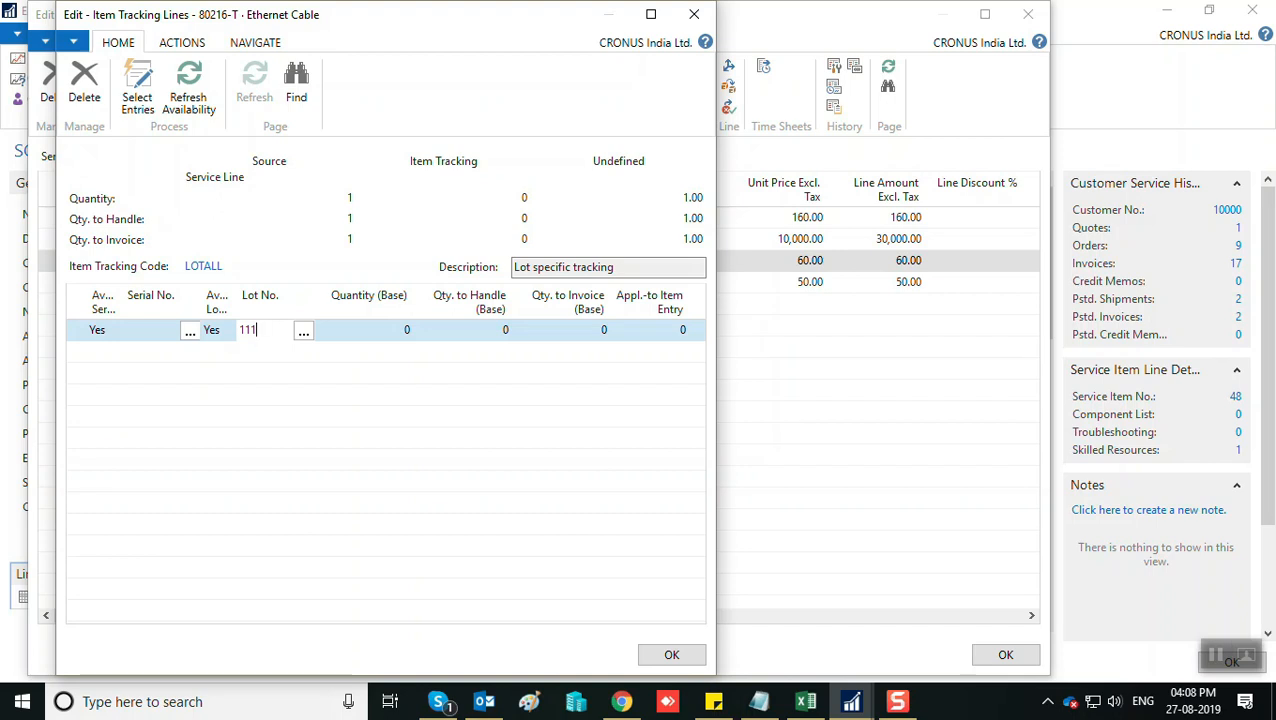
left_click(306, 333)
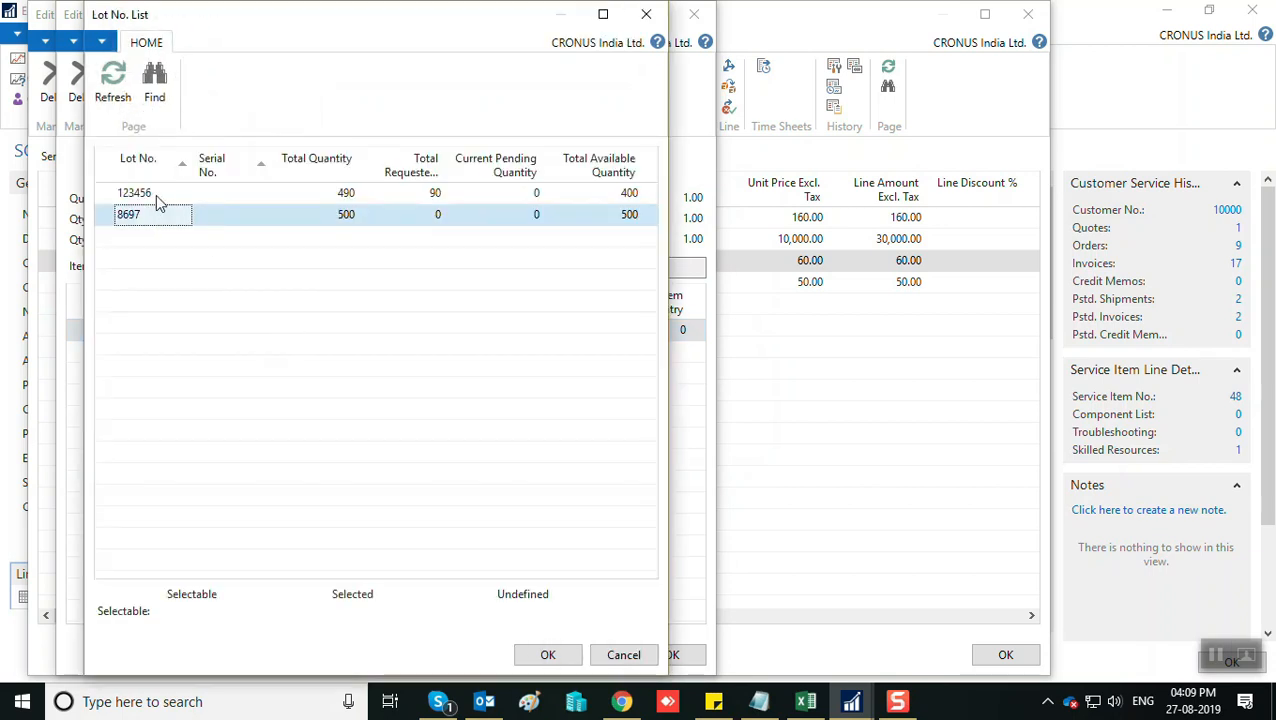
left_click(160, 194)
left_click(548, 655)
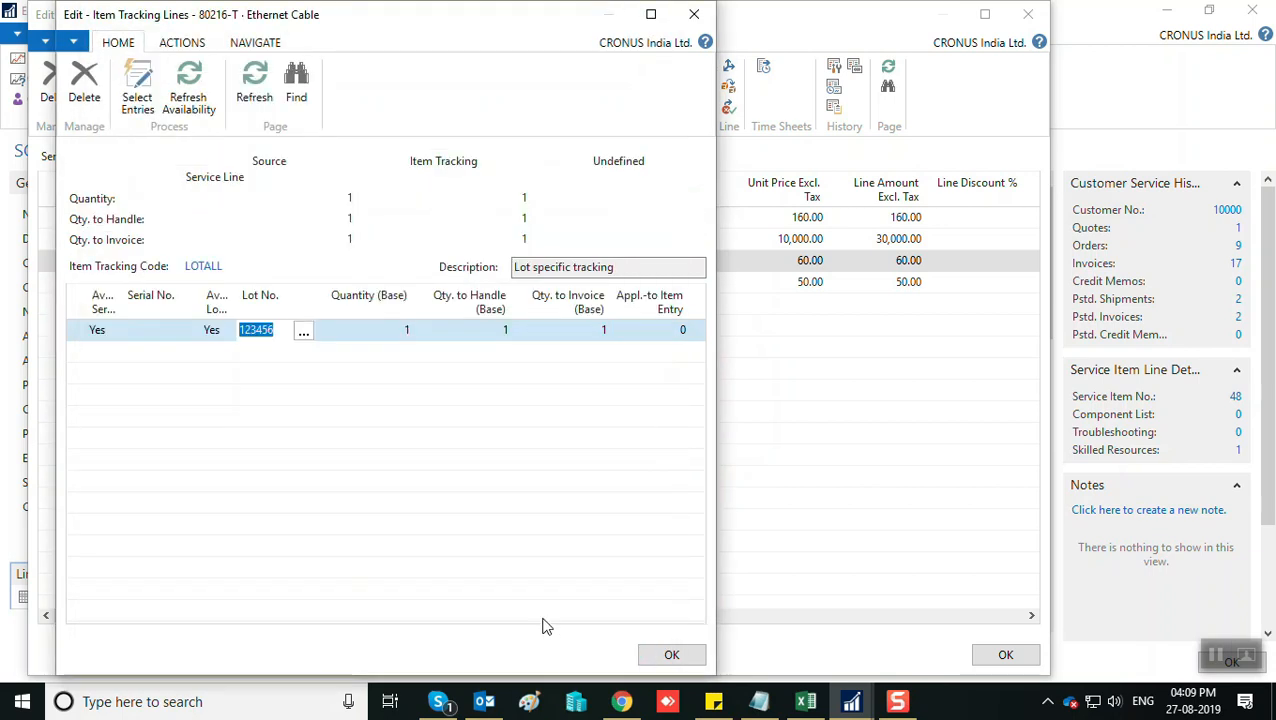
left_click(670, 655)
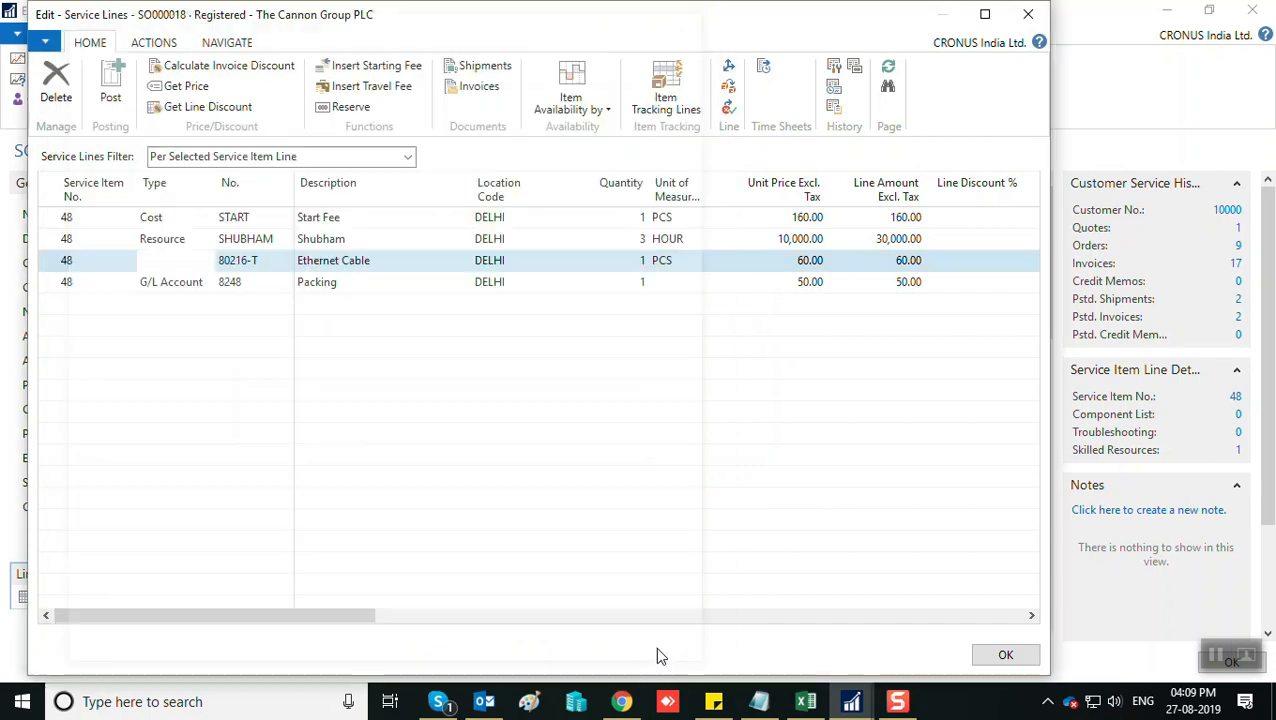
key("Tab")
key("Tab")
key("Escape")
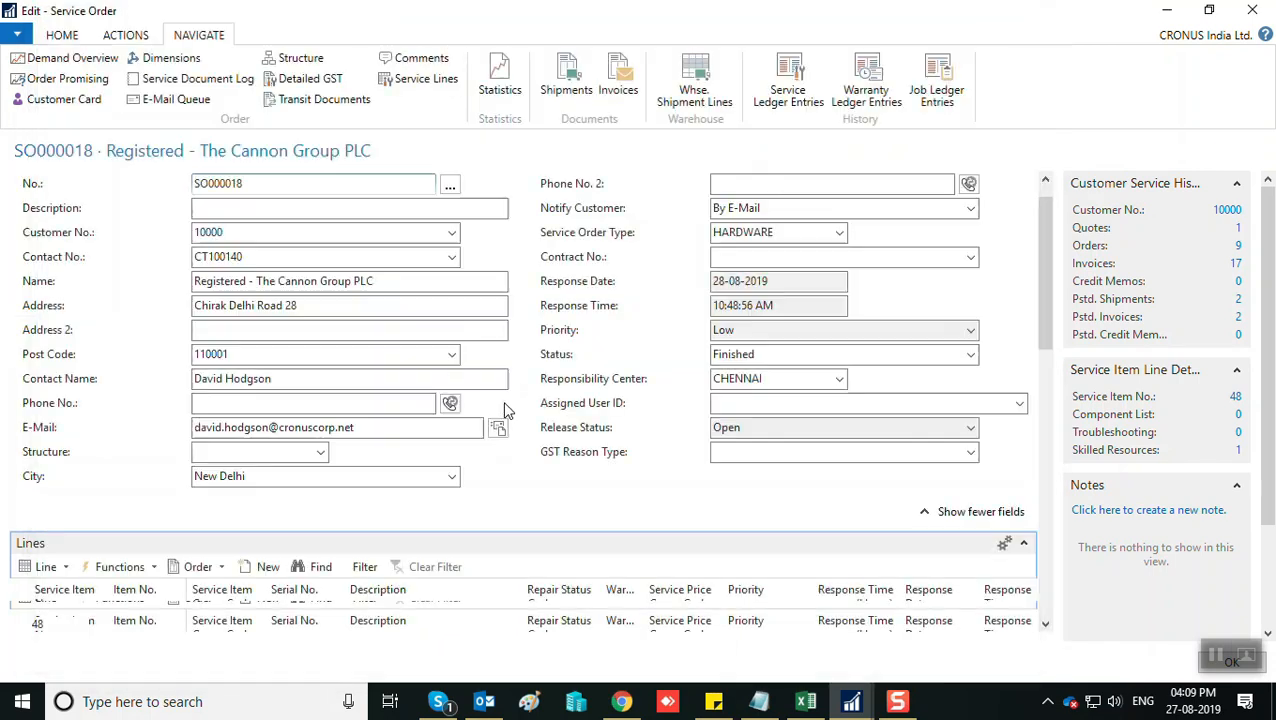
Preview the posting of the service order and maximize the Posting Preview window.
left_click(126, 36)
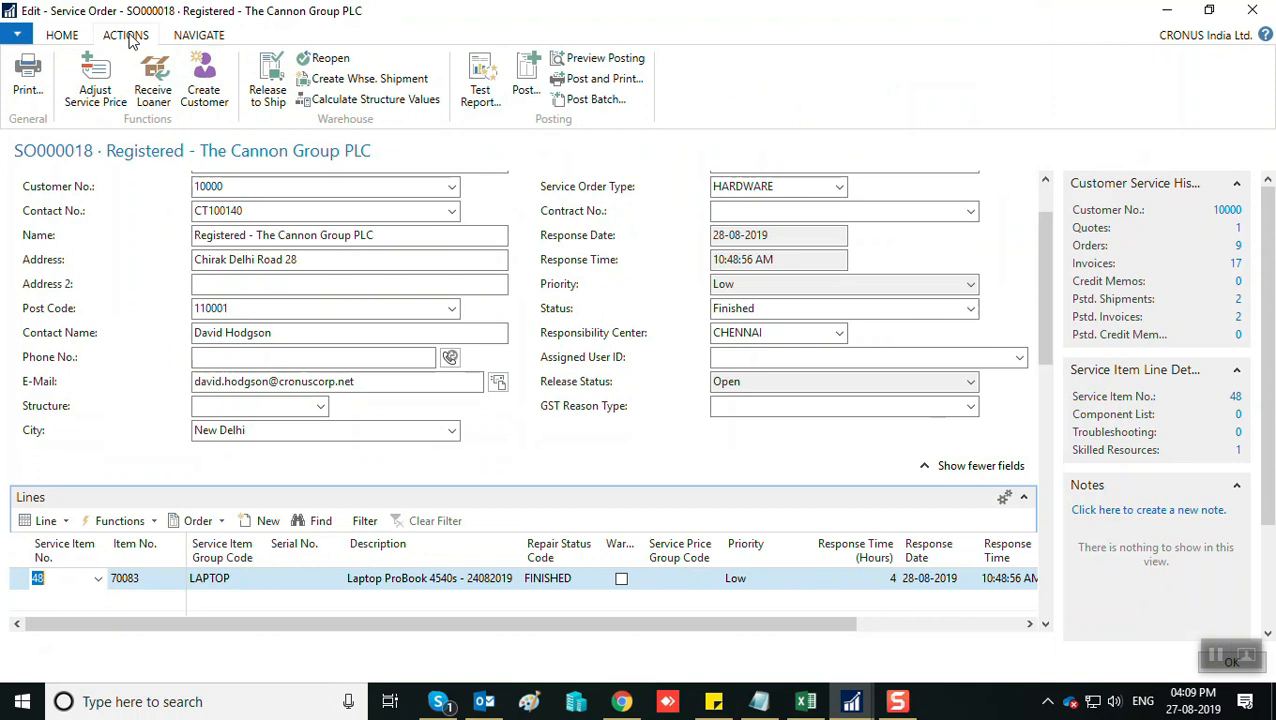
left_click(198, 42)
left_click(126, 35)
left_click(603, 58)
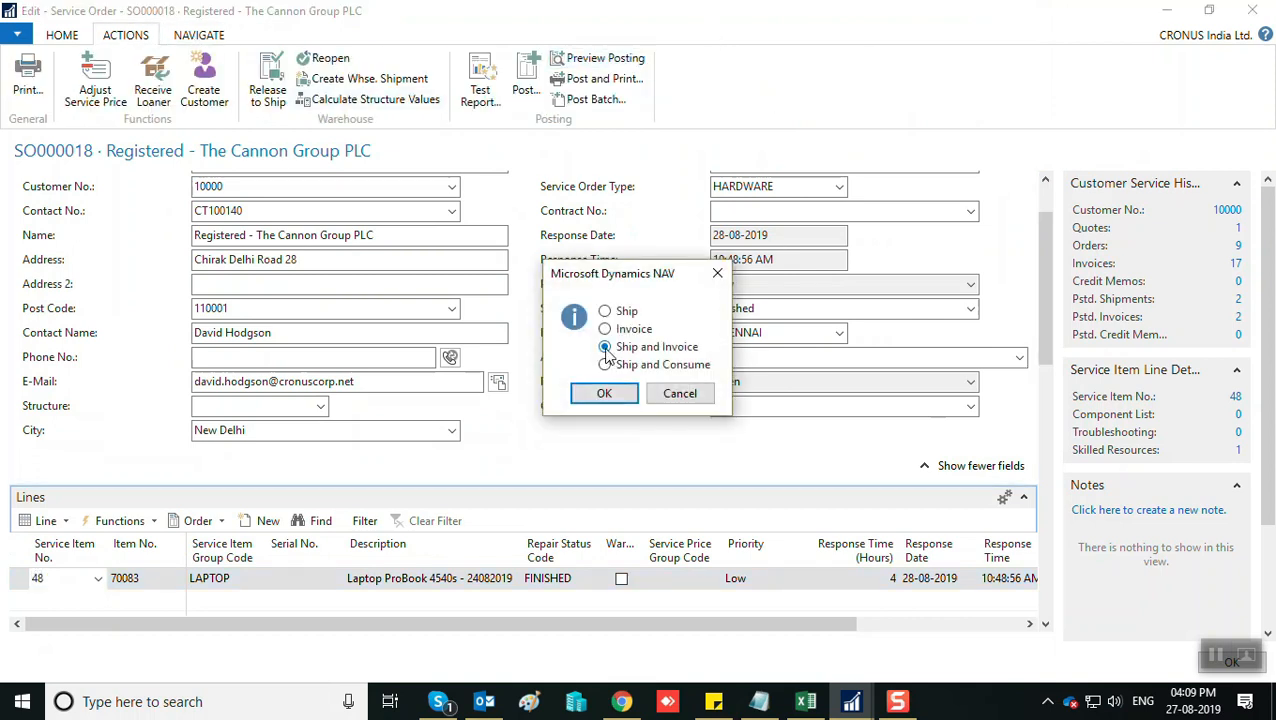
left_click(604, 392)
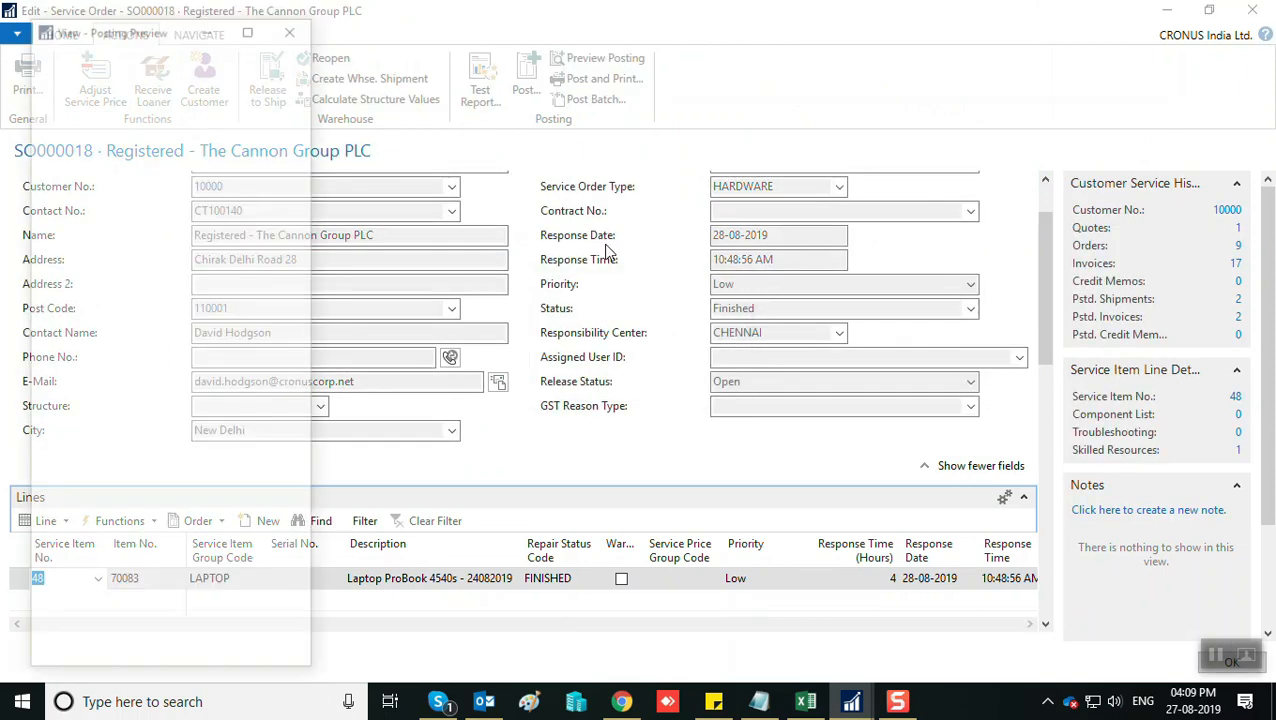
left_click(250, 24)
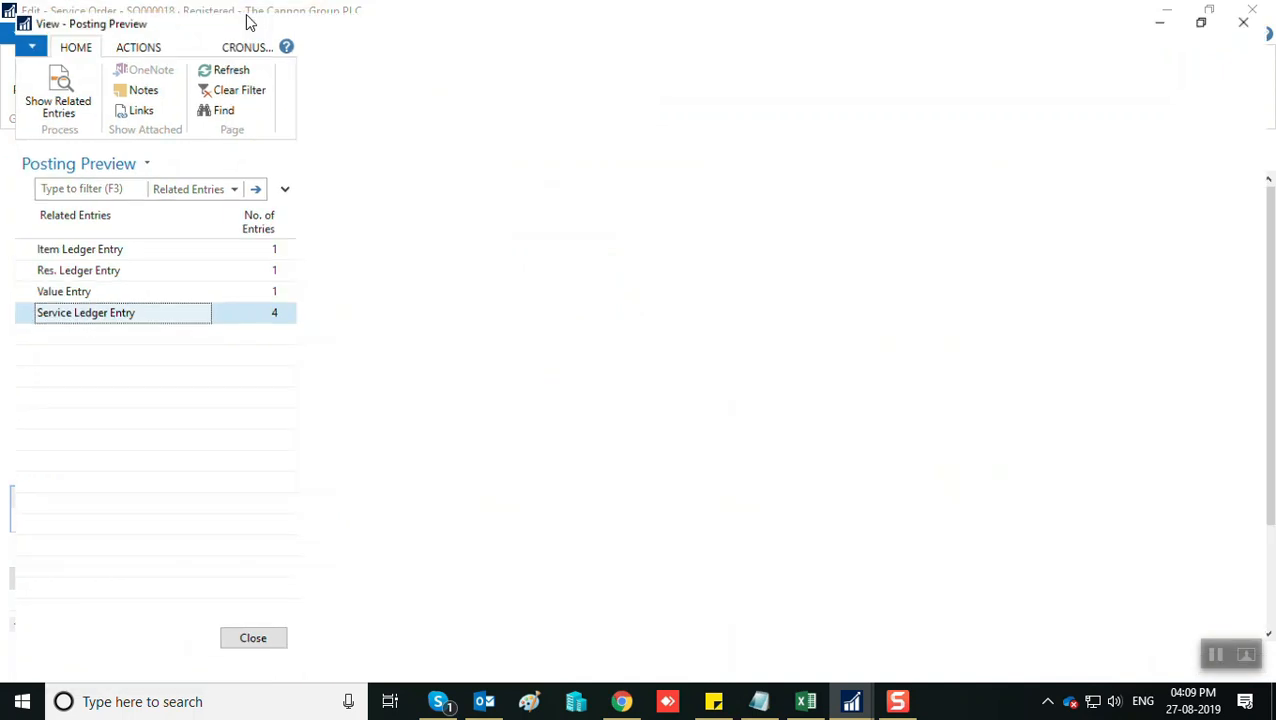
Look over the related entry types in the posting preview and open the resource ledger entries.
left_click(76, 250)
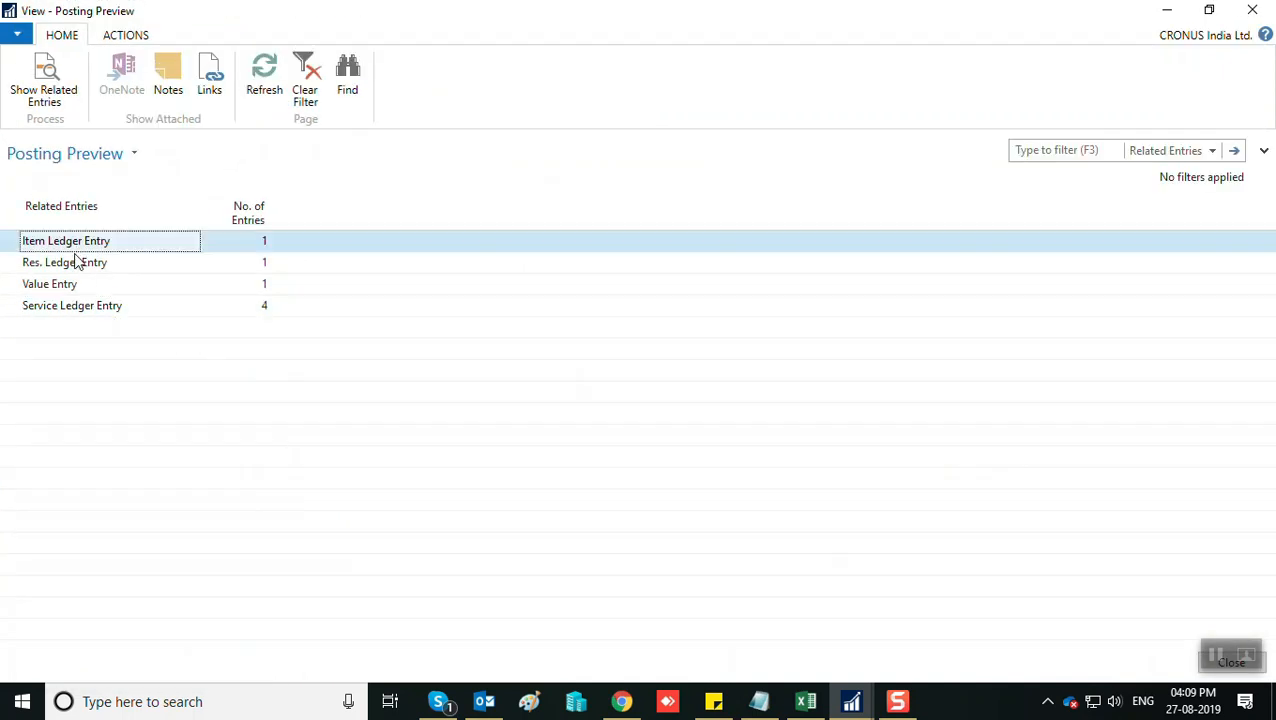
left_click(85, 293)
left_click(67, 265)
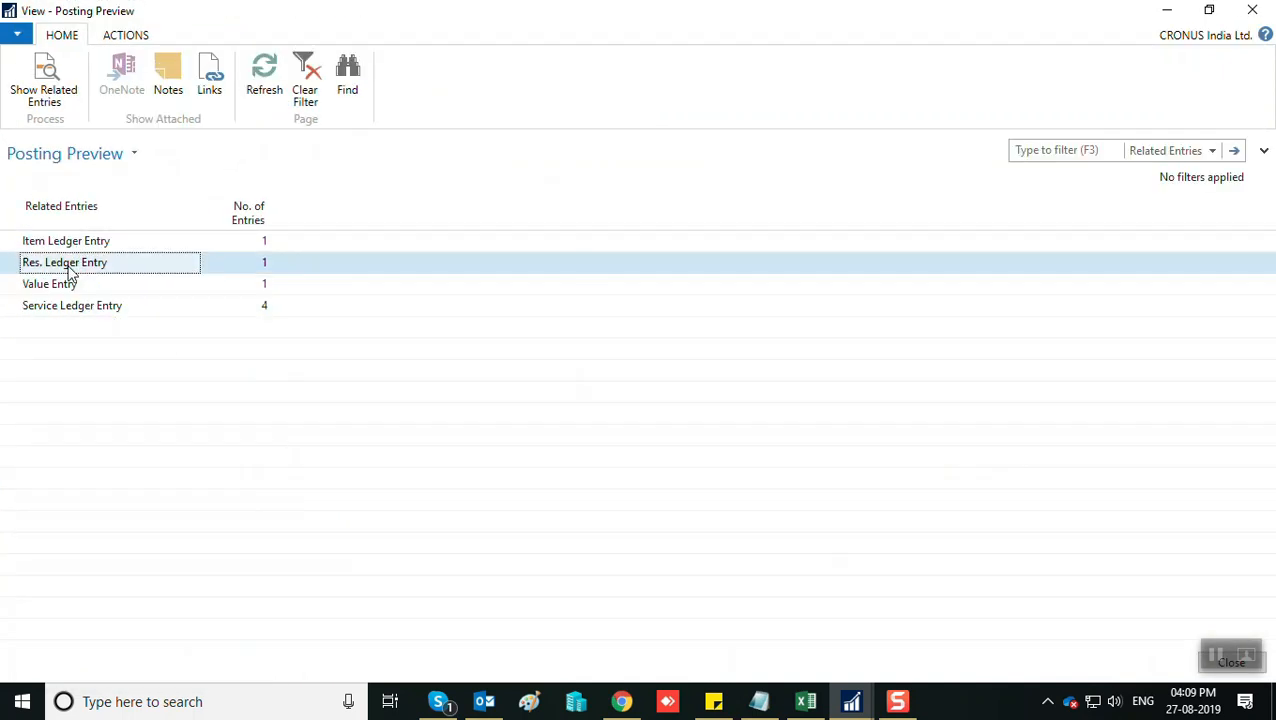
left_click(73, 306)
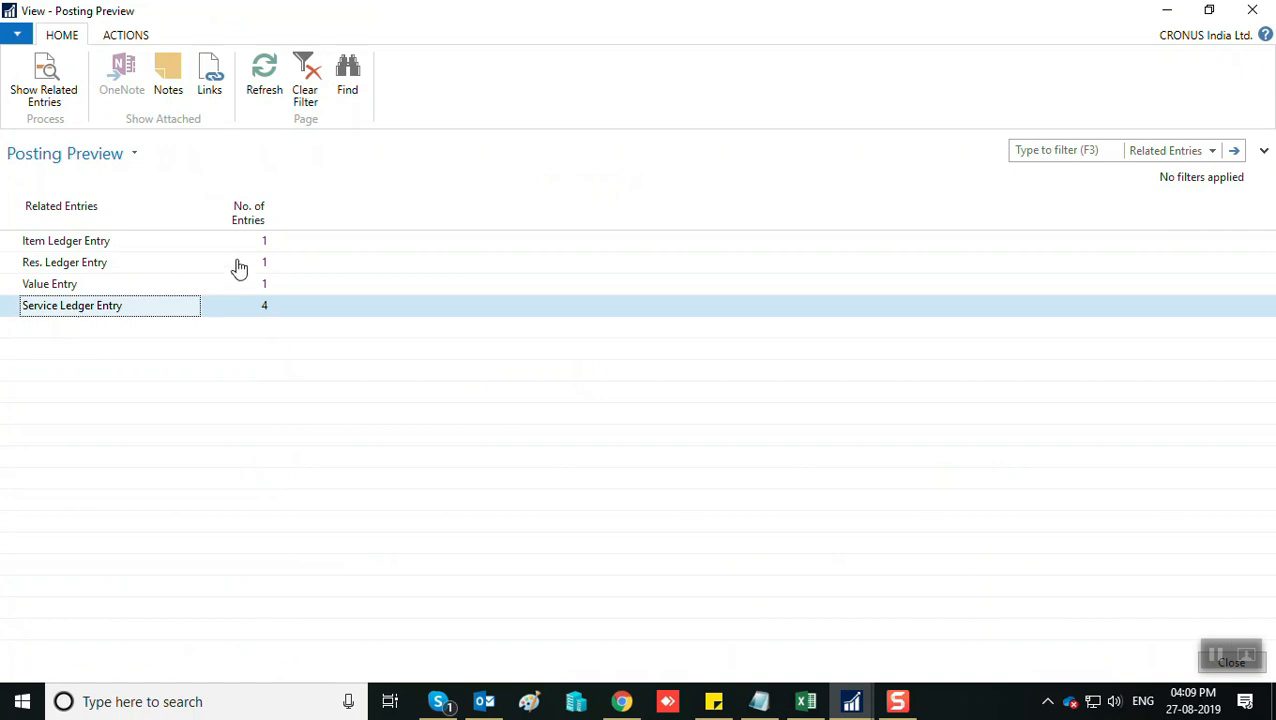
left_click(265, 266)
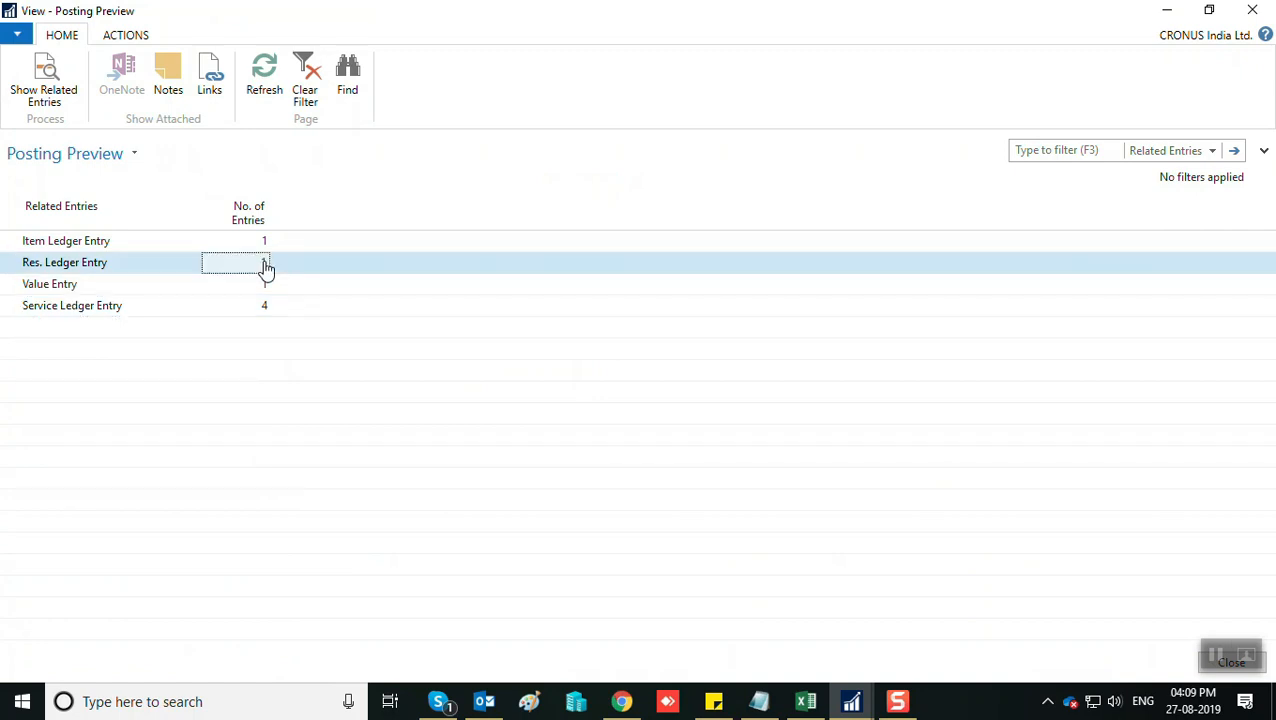
left_click(265, 266)
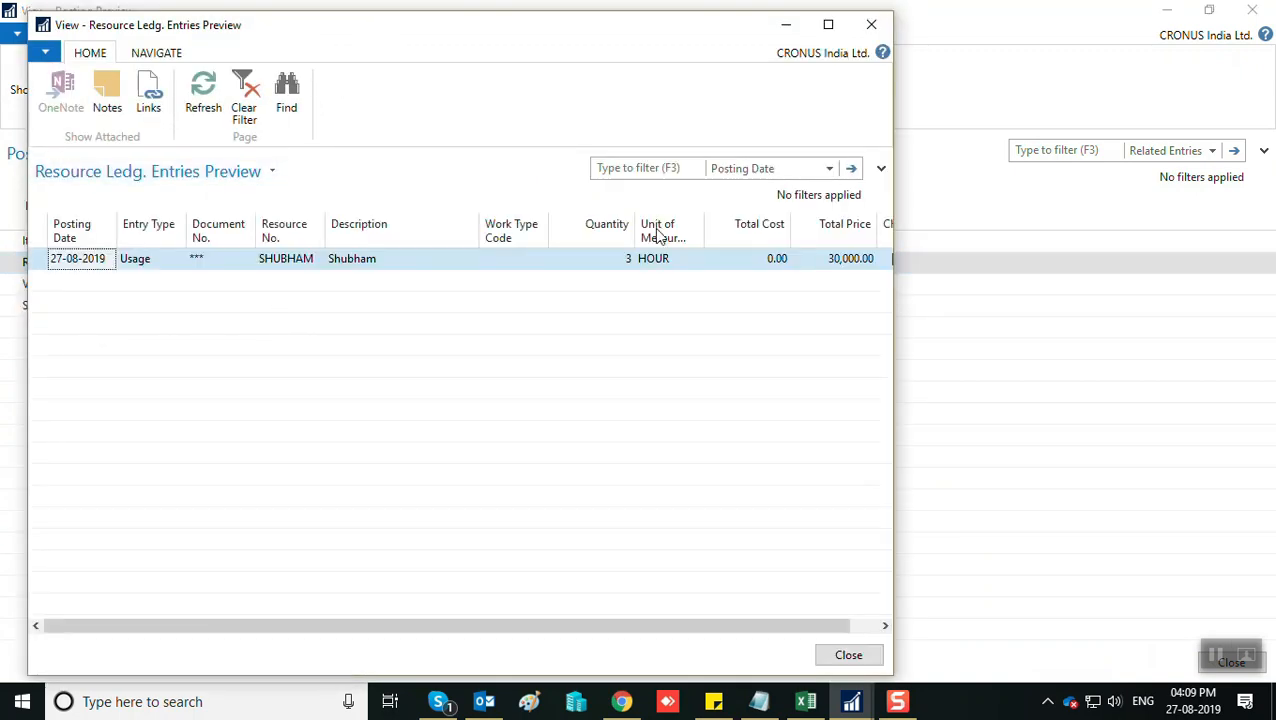
Maximize the resource ledger entries preview and examine the entry's quantity, total price and entry type.
left_click(828, 24)
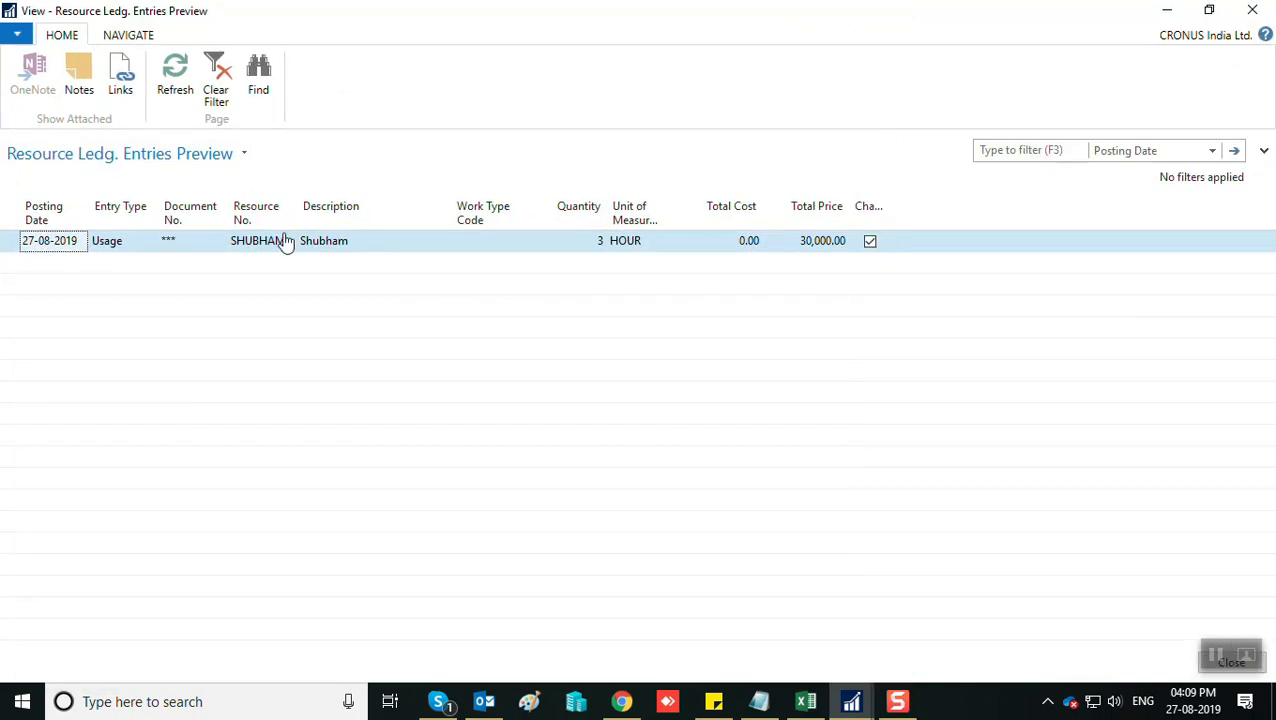
left_click(573, 240)
left_click(806, 245)
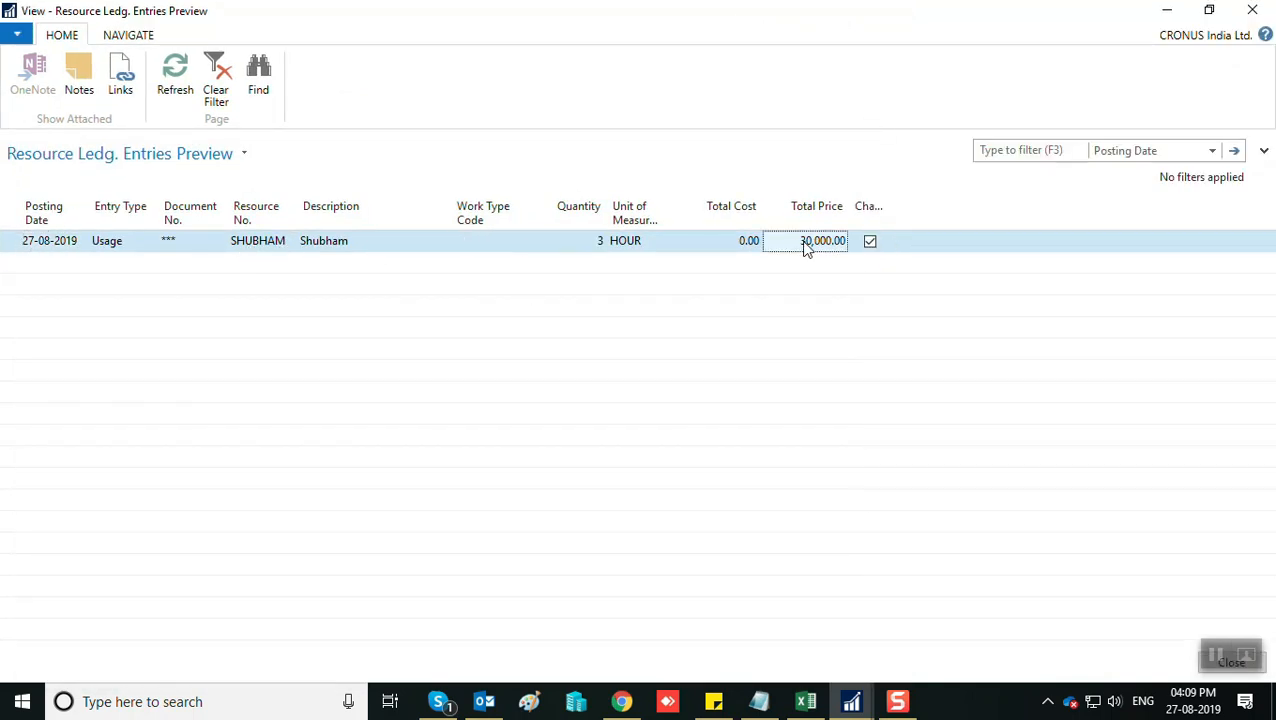
left_click(110, 246)
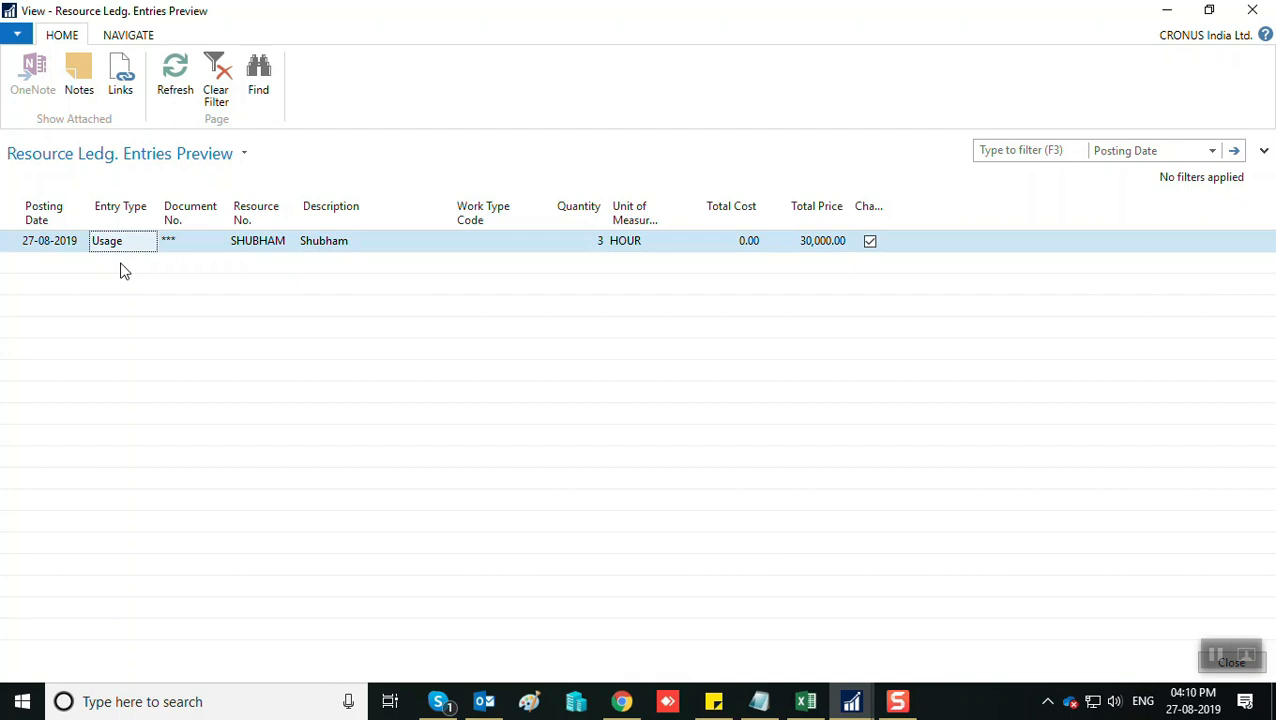
Open the service ledger entries from the posting preview in place of the resource entries, and maximize their window.
key("Escape")
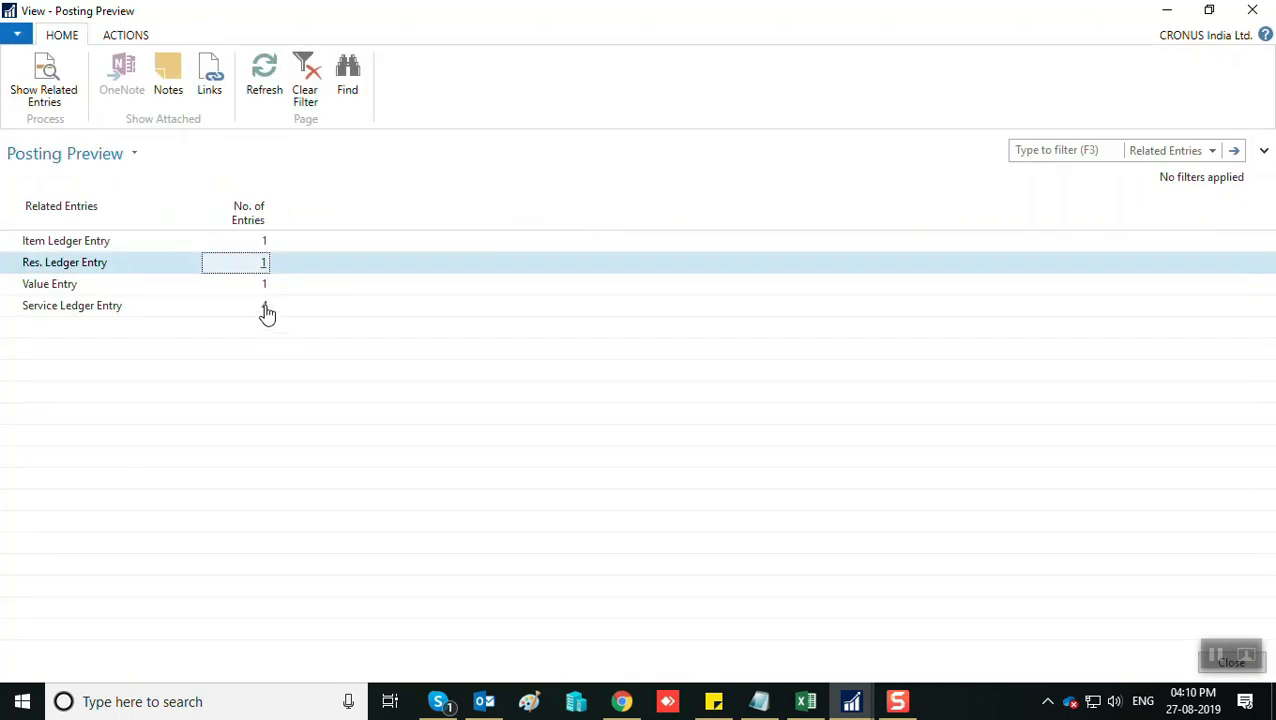
left_click(265, 307)
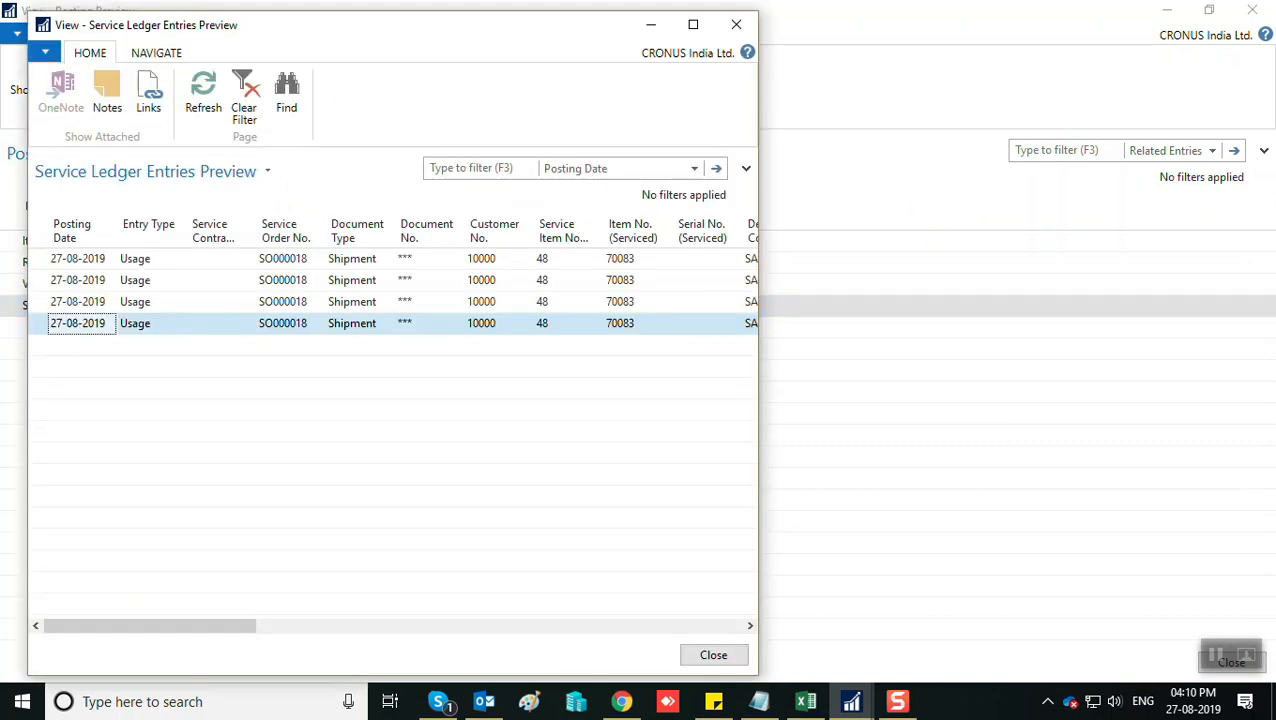
left_click(693, 24)
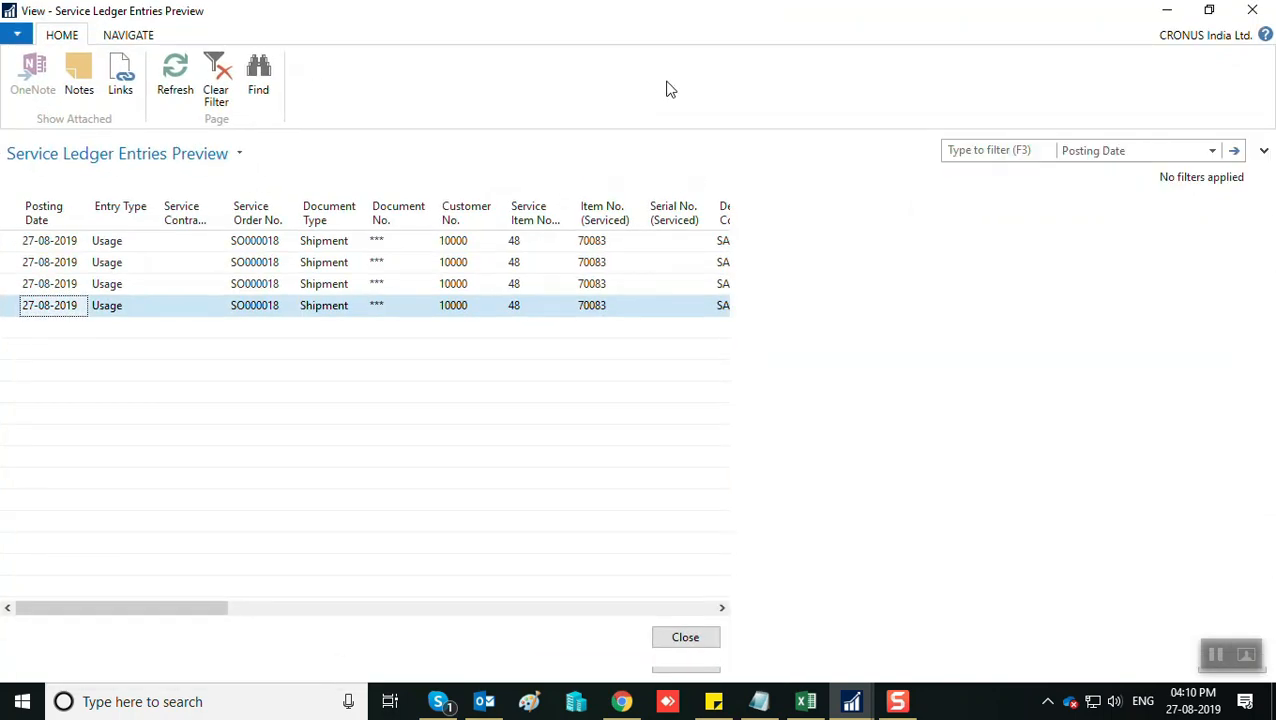
left_click(260, 247)
left_click(260, 287)
left_click(180, 242)
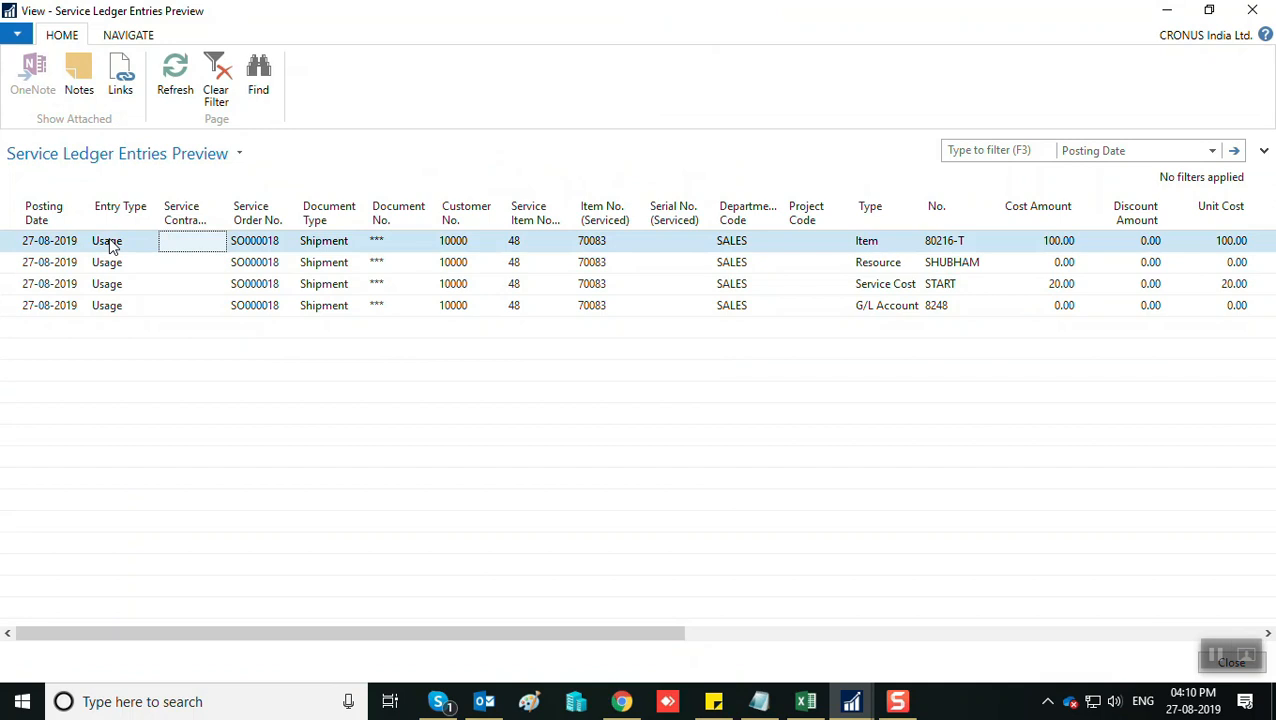
Examine the first service ledger entry's service order, document, customer, serviced item, serial number, department and type fields.
key("Right")
key("Right")
key("Right")
key("Right")
key("Right")
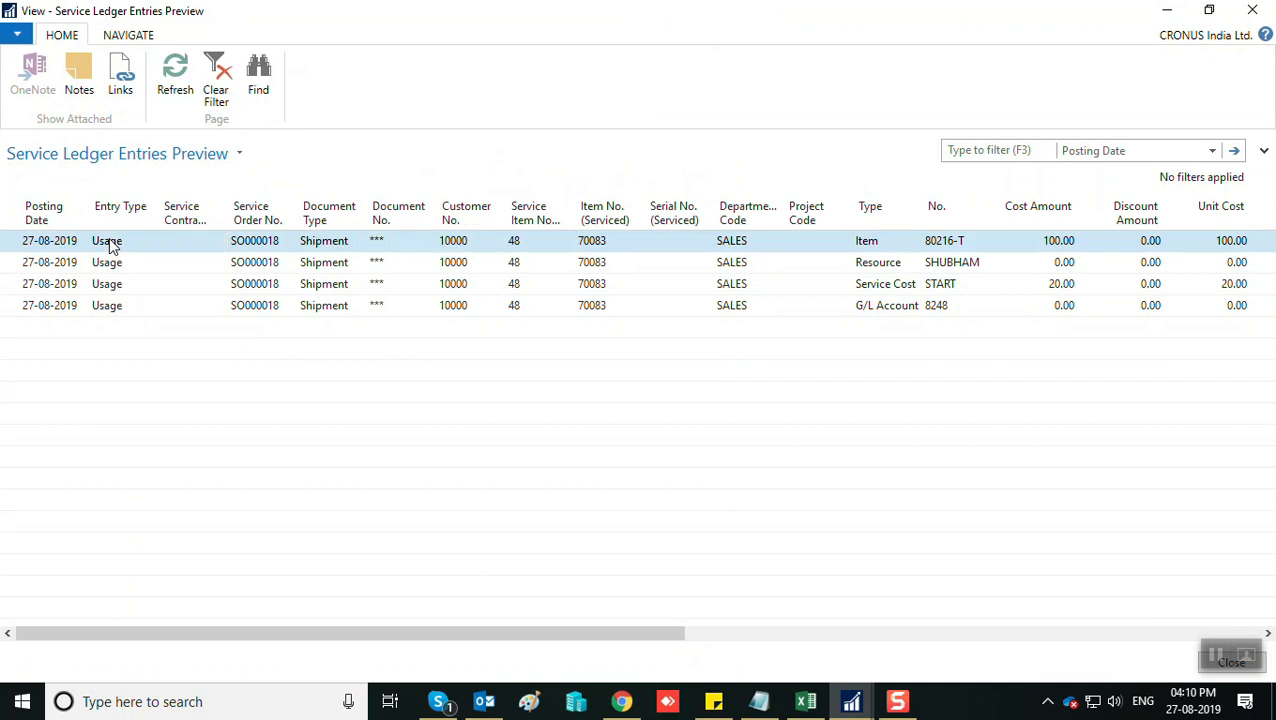
key("Right")
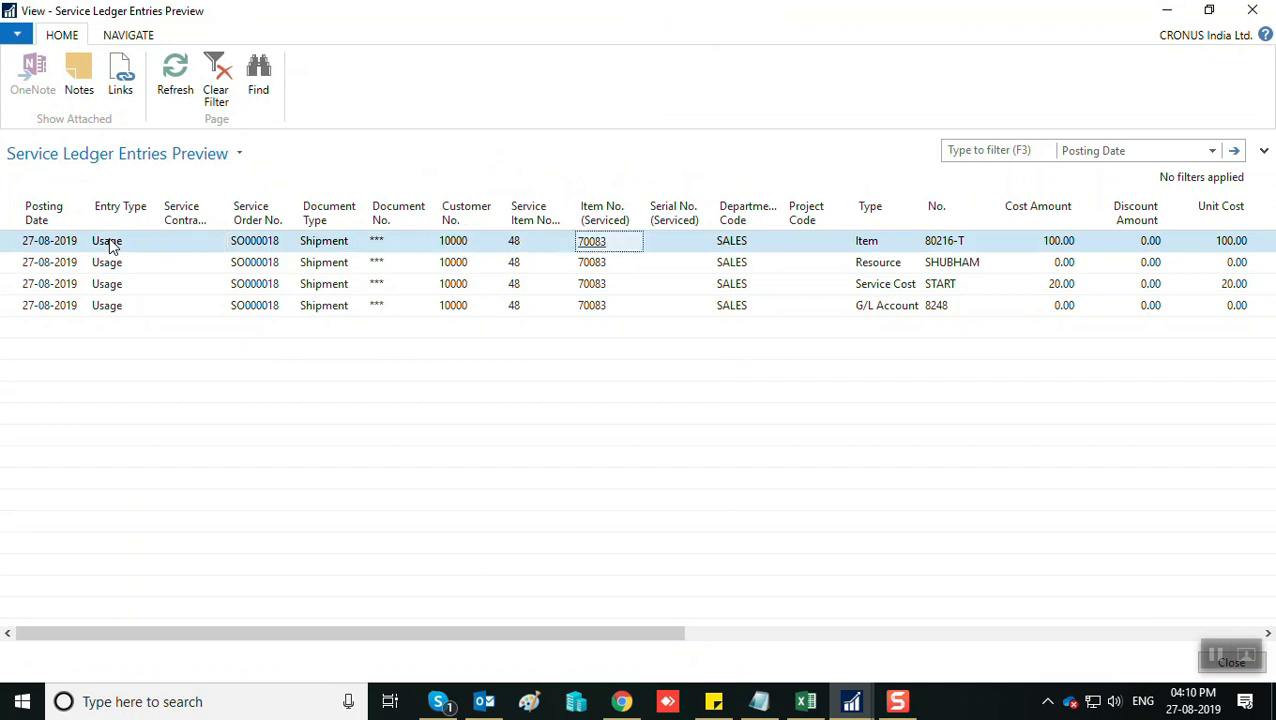
key("Right")
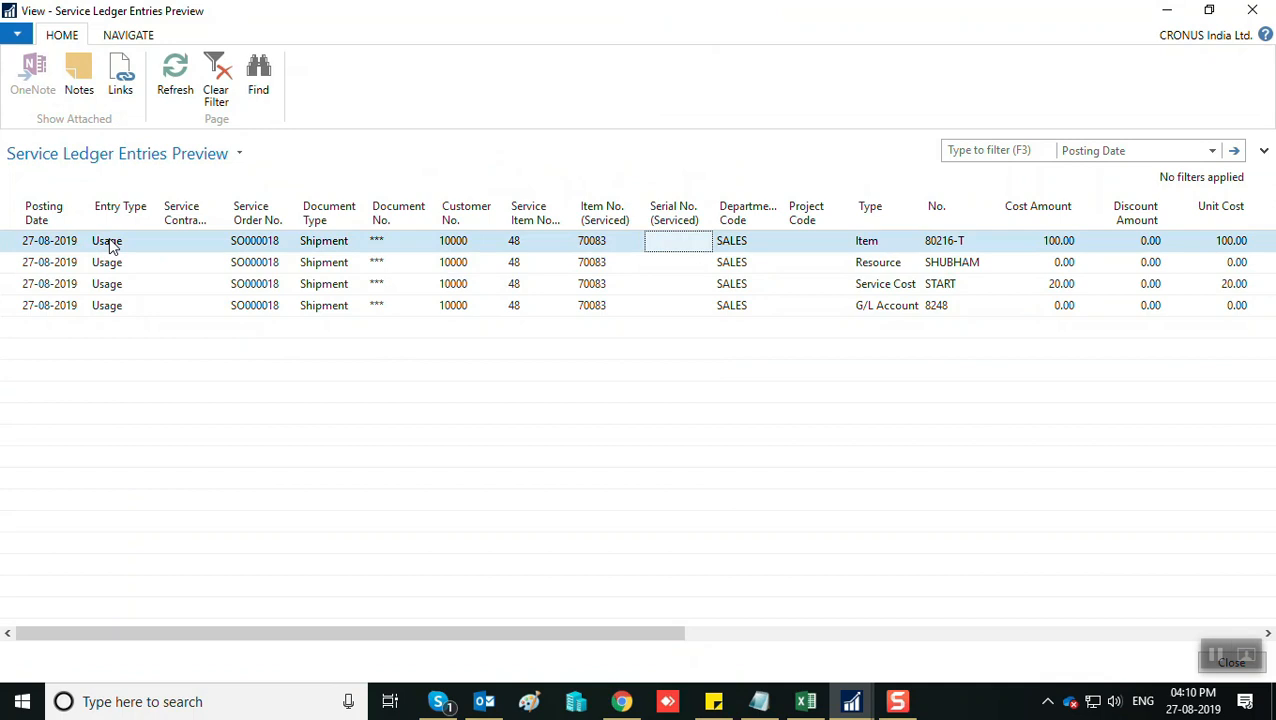
key("Right")
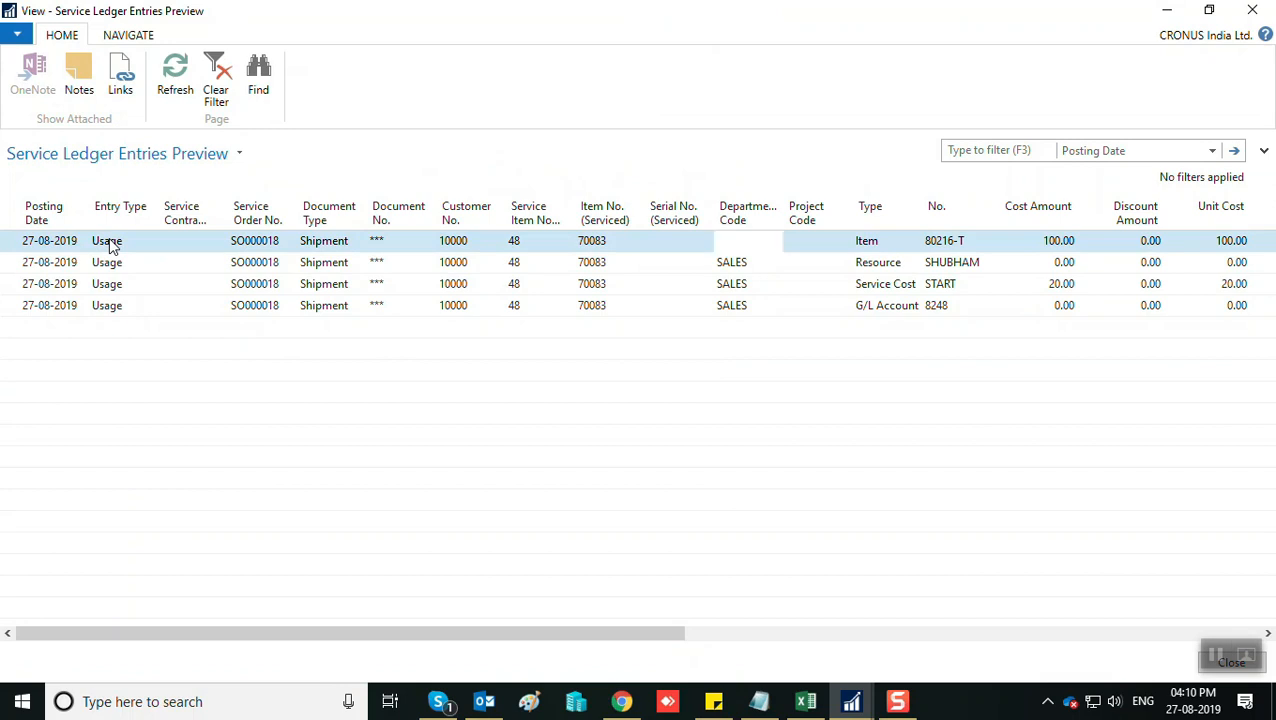
key("Right")
key("Right")
Compare the Type and No. values of the item, resource, service cost and G/L account entries.
key("Down")
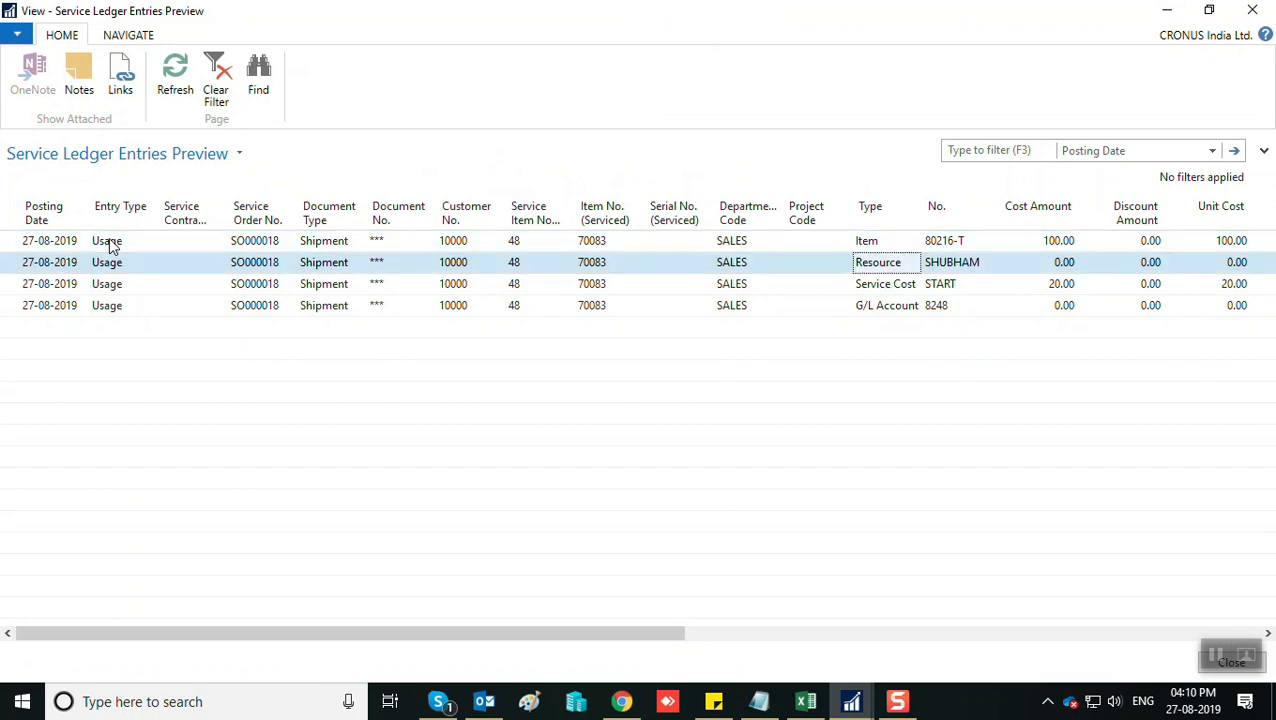
key("Down")
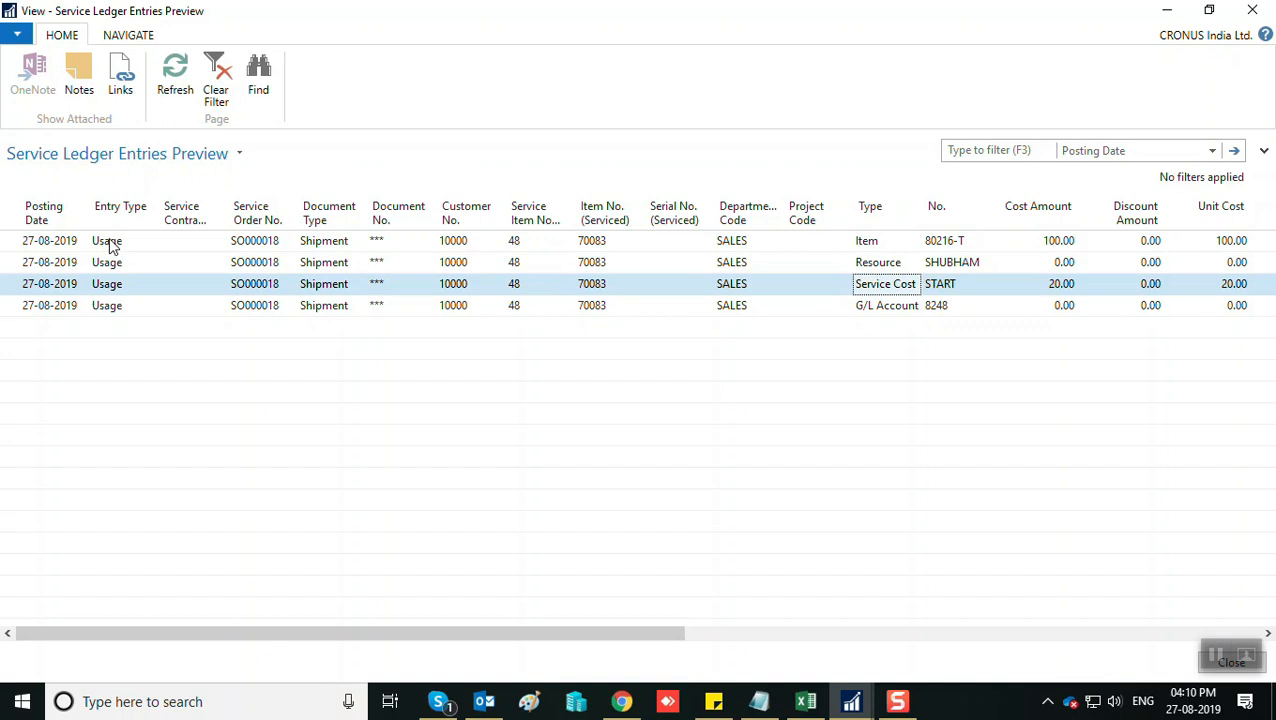
key("Up")
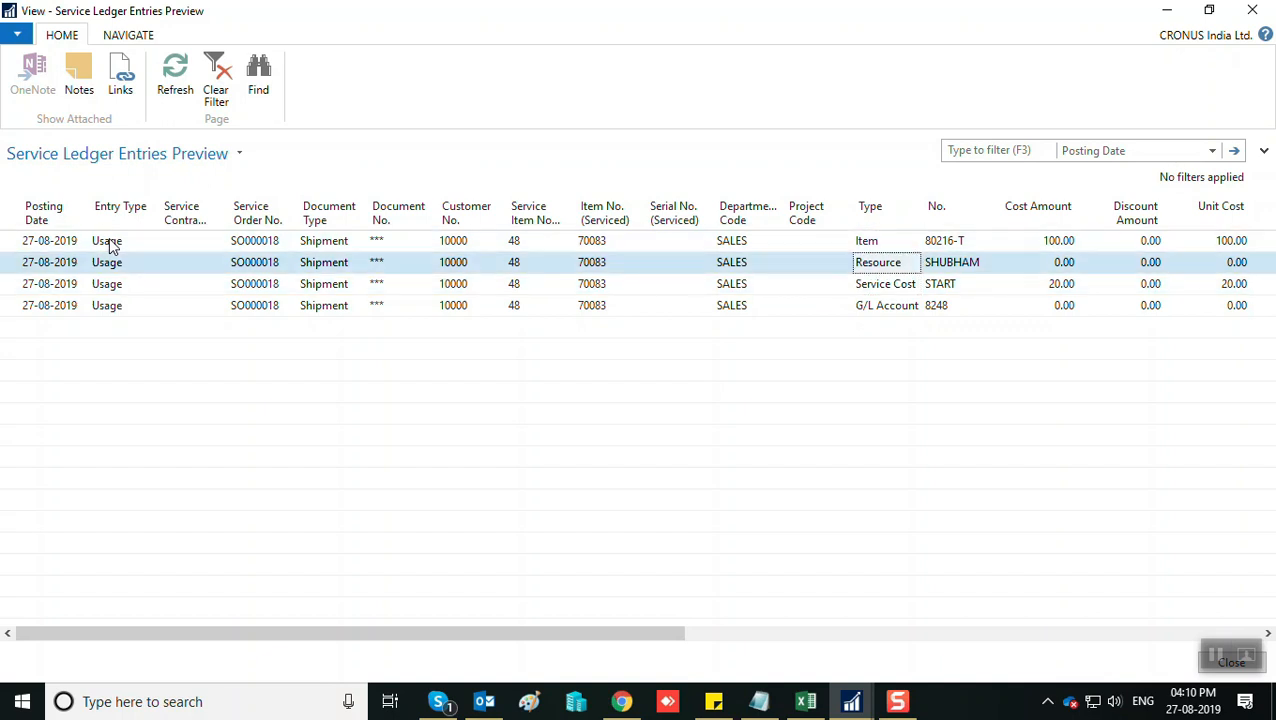
key("Down")
key("Down")
key("Tab")
key("Up")
key("Up")
key("Up")
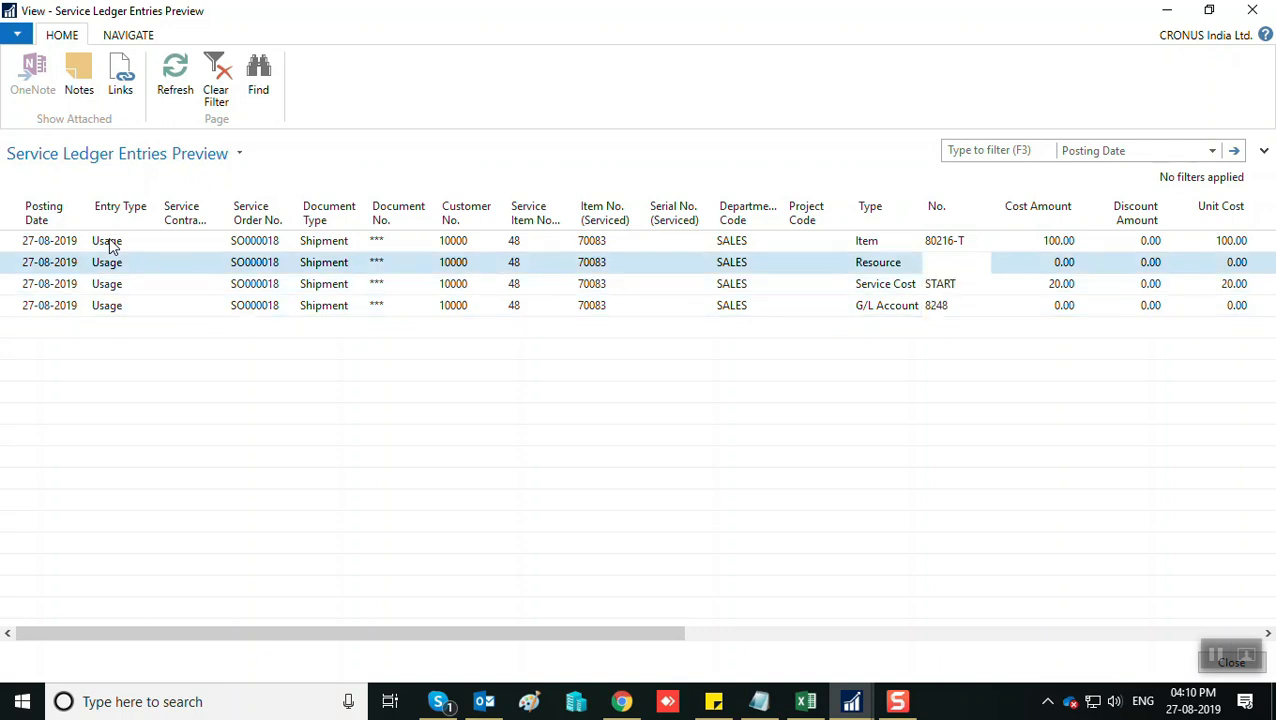
Examine the cost amount, unit cost, quantity, charged quantity, unit price and discount of the service ledger entries.
key("Down")
key("Down")
key("Down")
key("Tab")
key("Tab")
key("Tab")
key("Tab")
key("Tab")
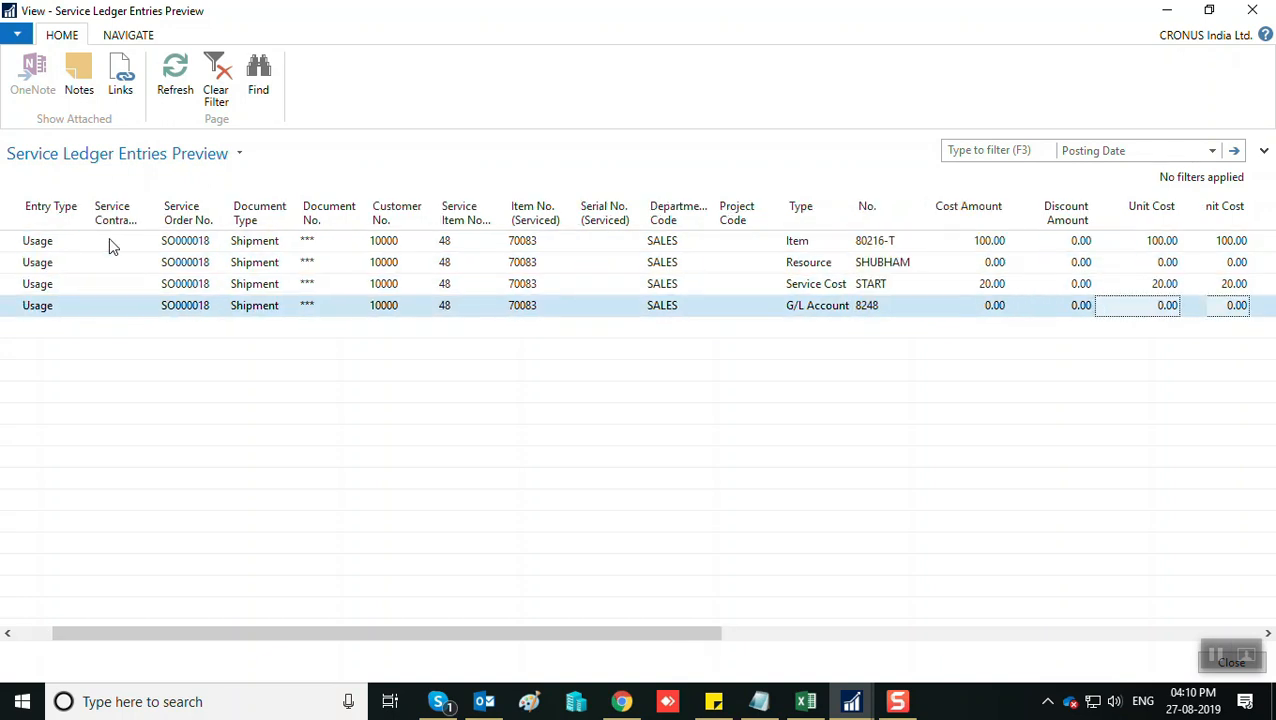
key("Tab")
key("Up")
key("Up")
key("Up")
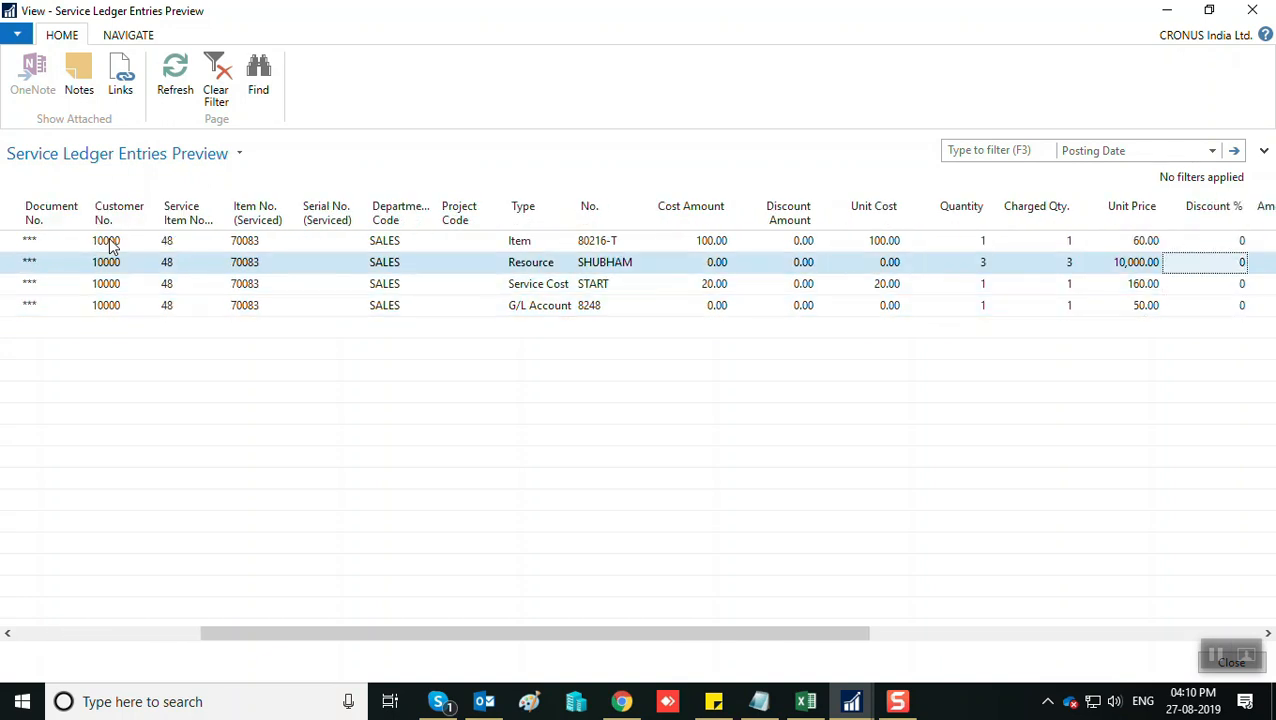
key("Down")
key("Down")
key("Down")
key("shift+Tab")
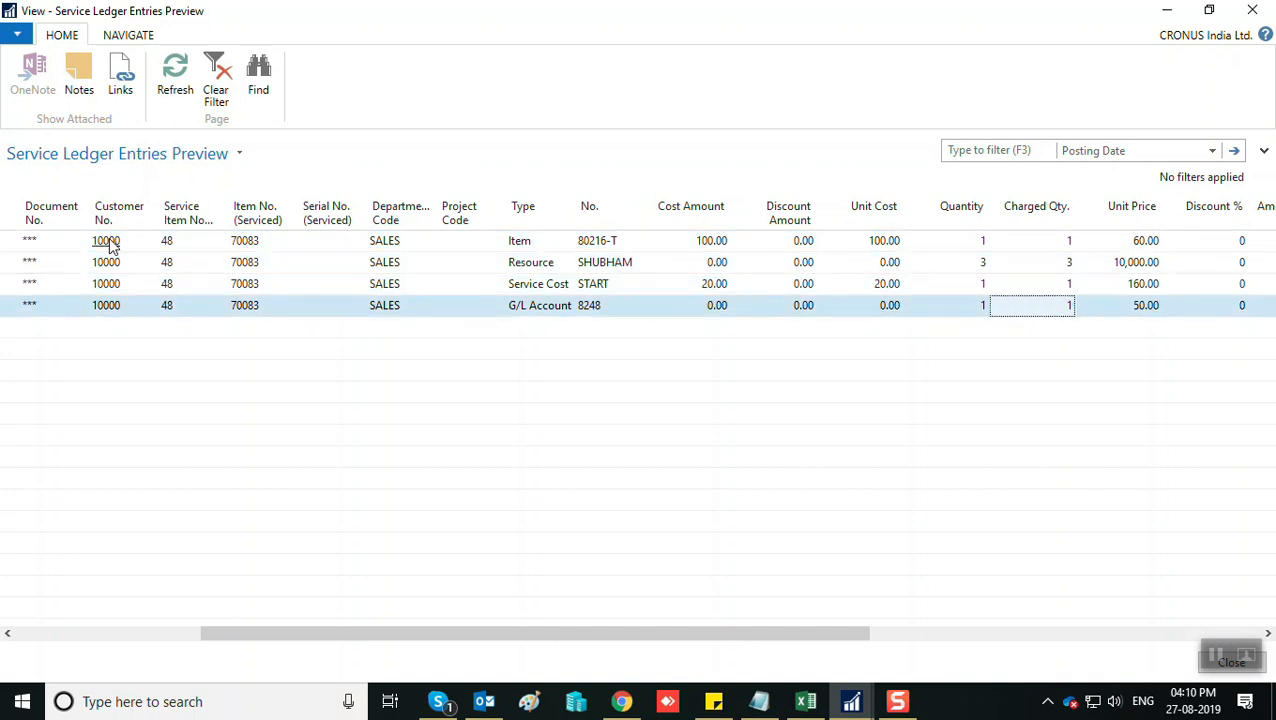
Go back through the earlier columns of the service ledger entries and close their preview.
key("shift+Tab")
key("shift+Tab")
key("shift+Tab")
key("shift+Tab")
key("shift+Tab")
key("shift+Tab")
key("shift+Tab")
key("shift+Tab")
key("shift+Tab")
key("shift+Tab")
key("shift+Tab")
key("shift+Tab")
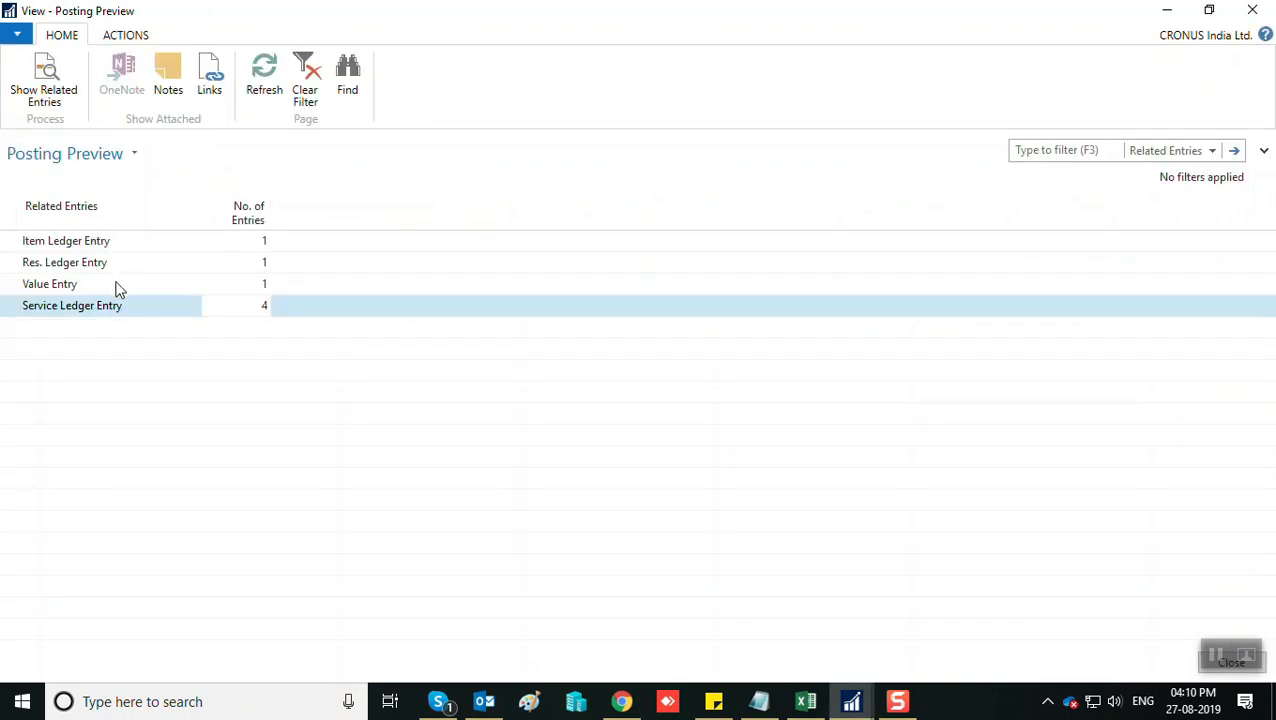
Review the related entry types, check the item ledger entries, and close the posting preview back to the service order.
left_click(117, 289)
left_click(127, 268)
left_click(150, 313)
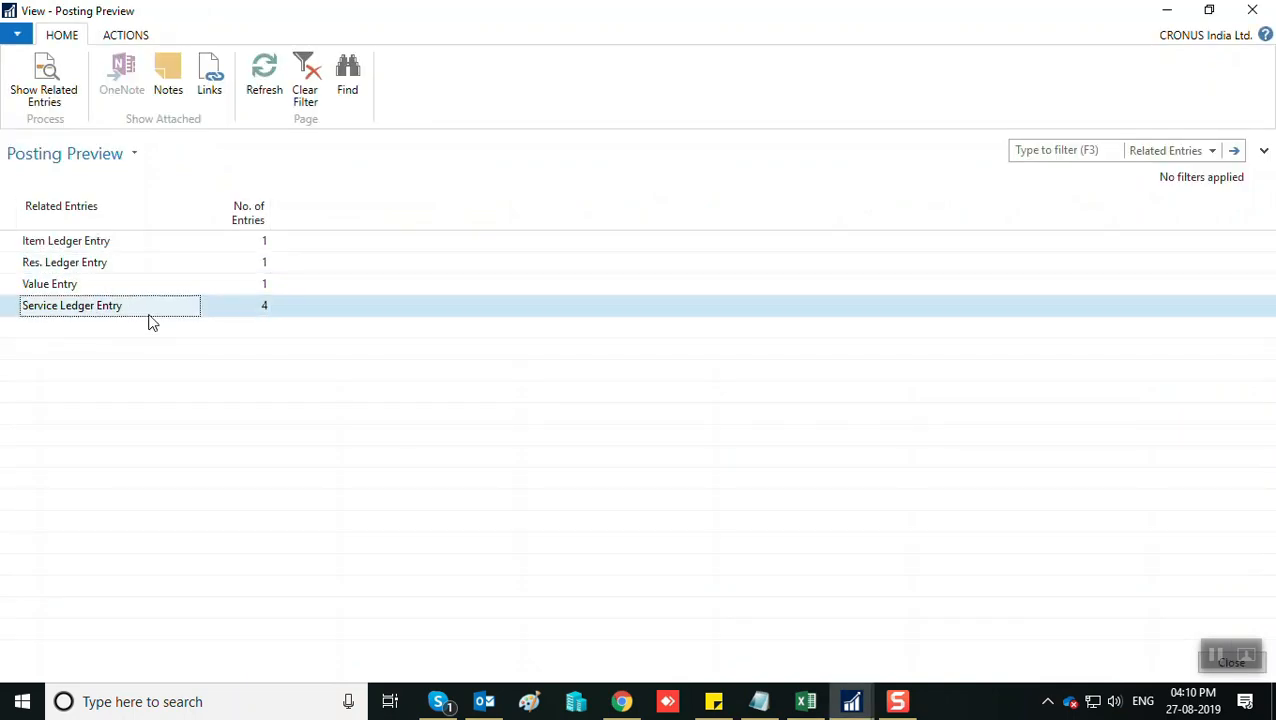
left_click(264, 243)
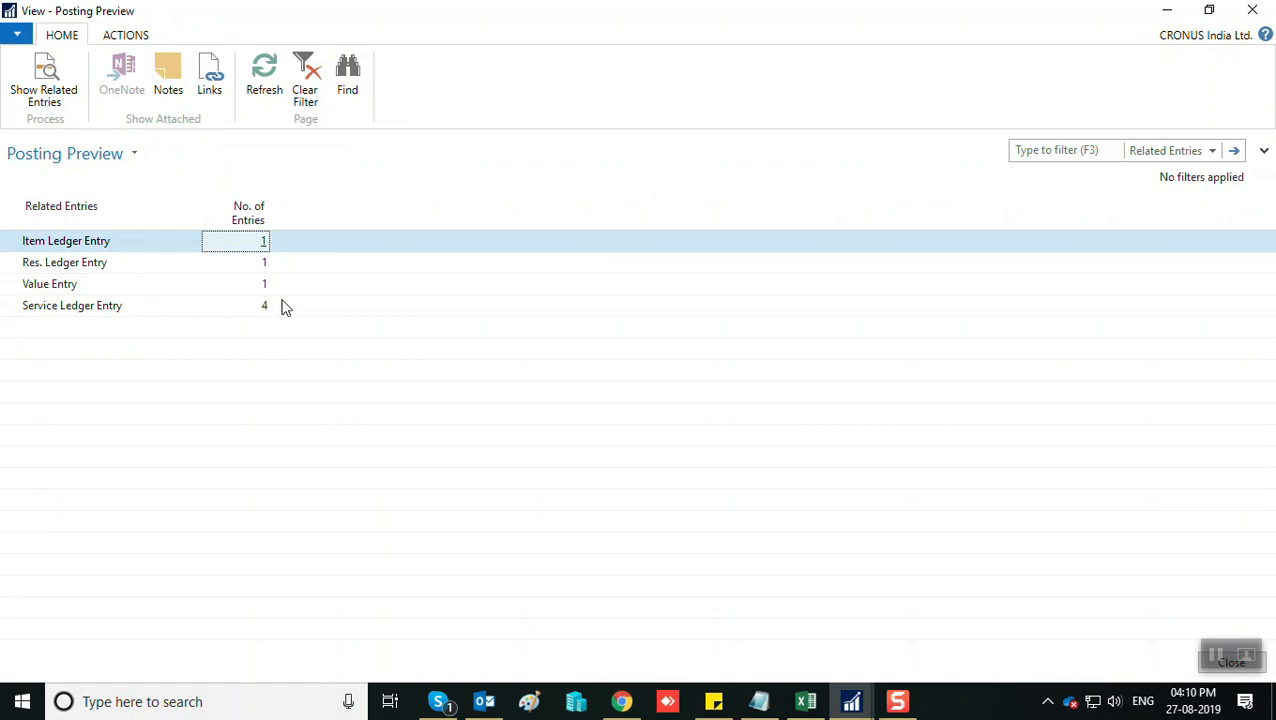
left_click(266, 245)
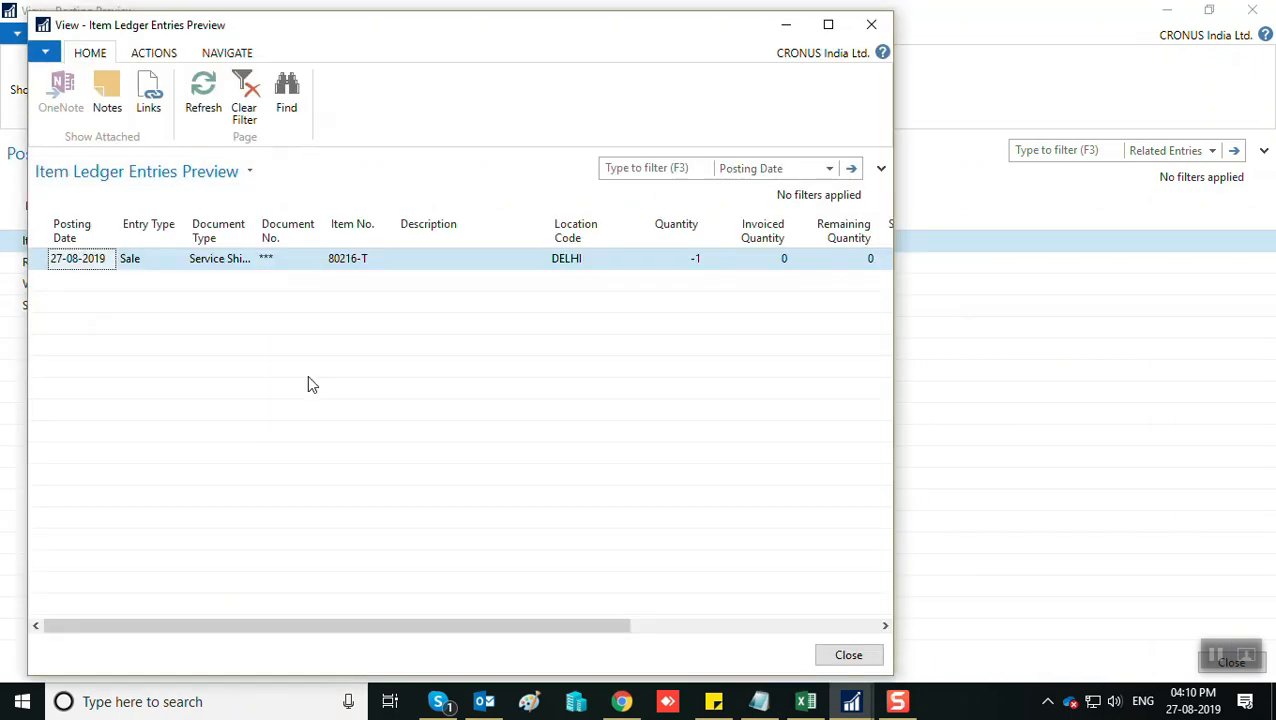
key("Escape")
key("Escape")
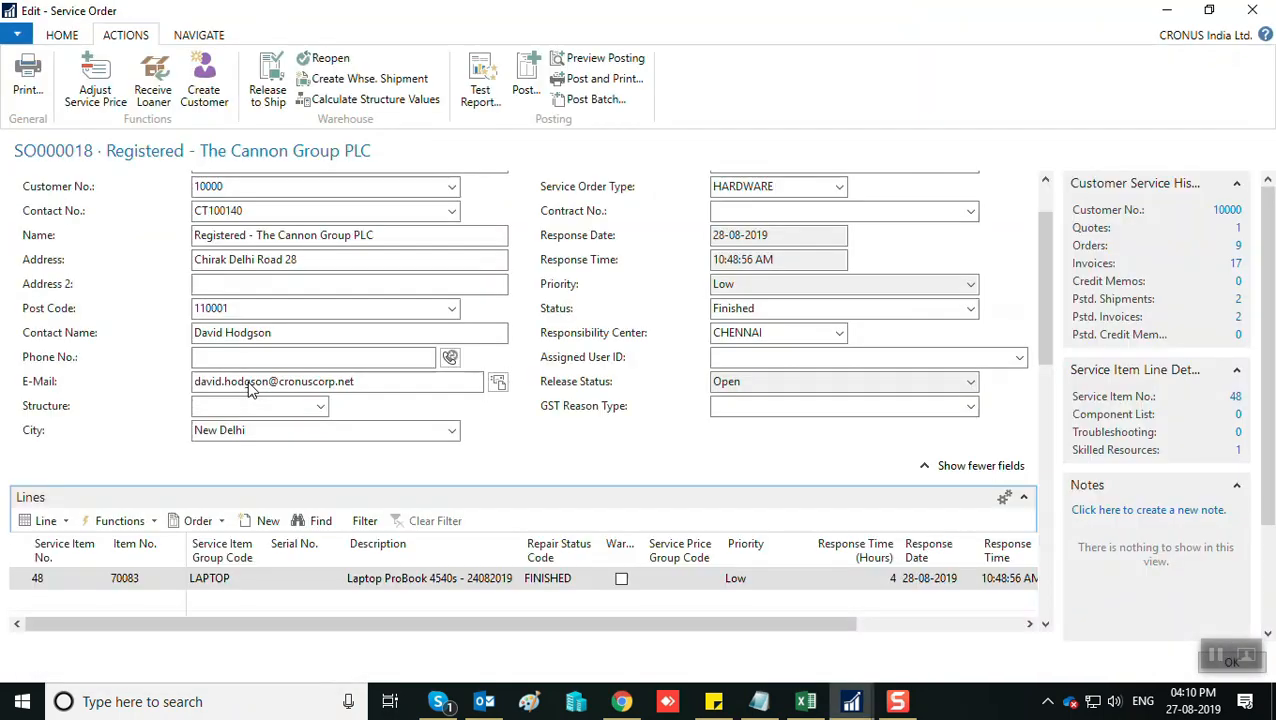
Preview the posting of the service order again, covering both shipment and invoice.
left_click(197, 37)
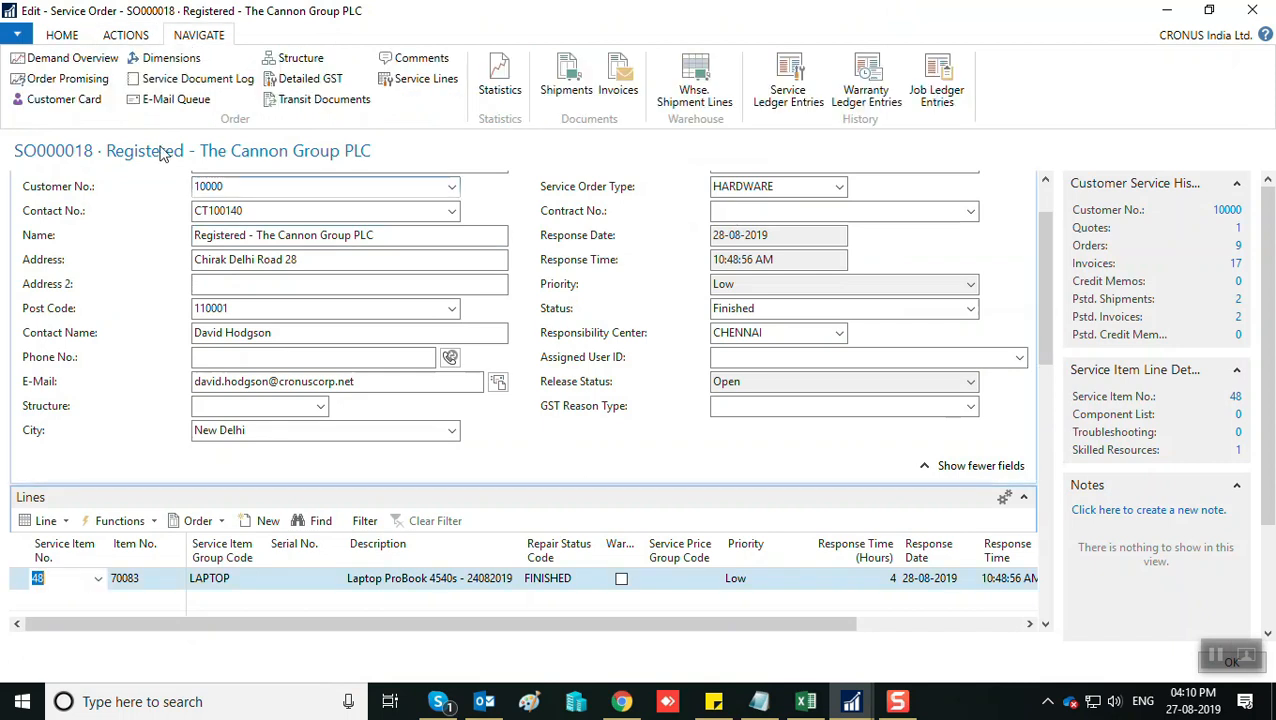
left_click(124, 37)
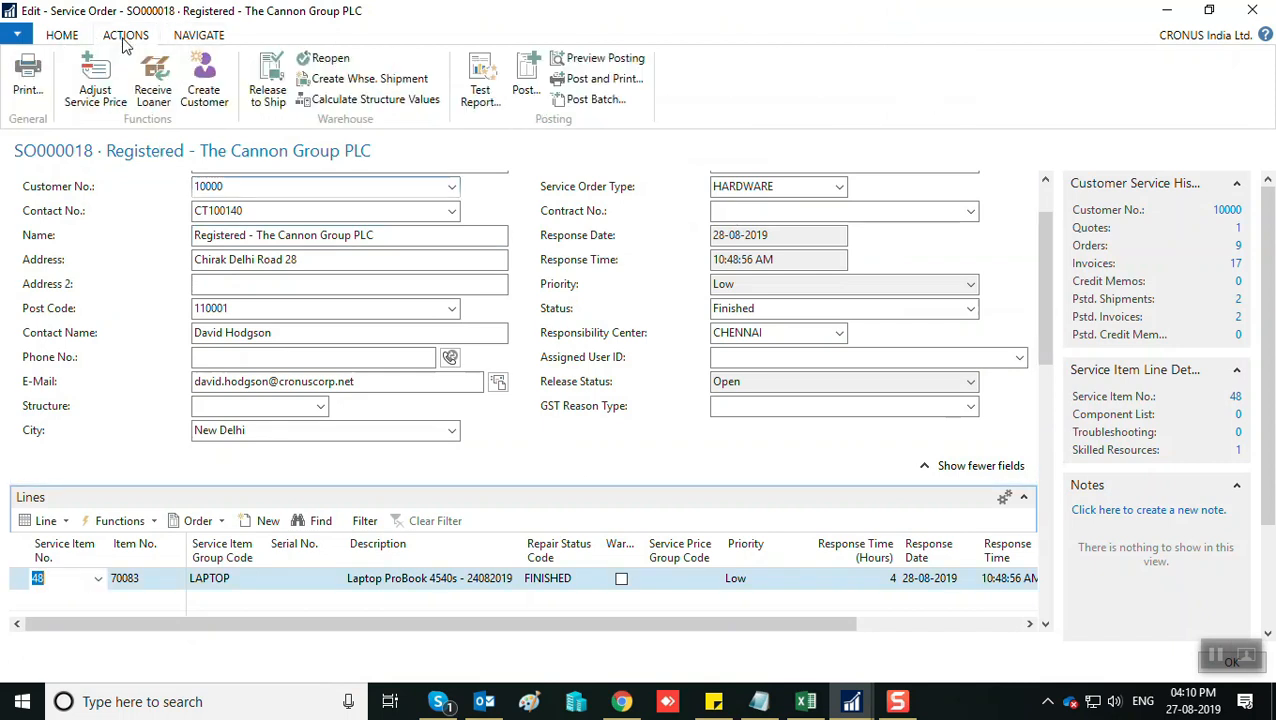
left_click(562, 58)
left_click(604, 394)
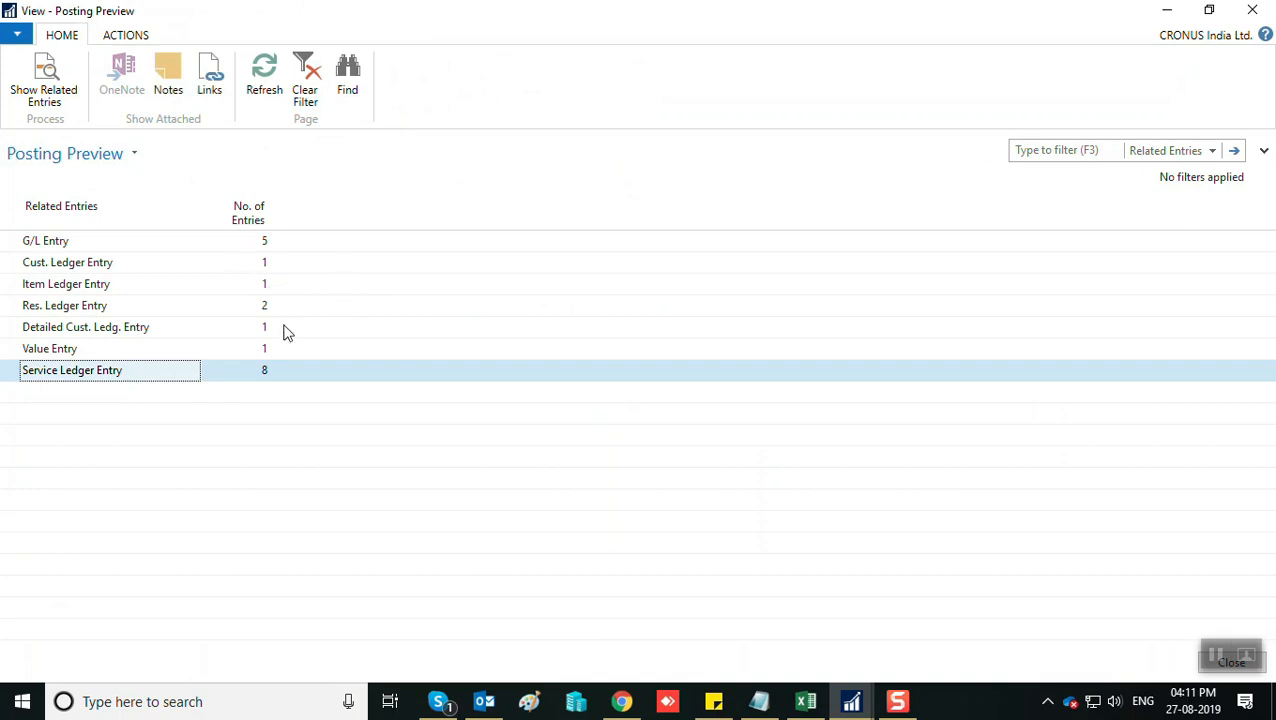
Look over the G/L, customer, item, detailed customer and value entry types in the new posting preview.
left_click(107, 240)
left_click(111, 263)
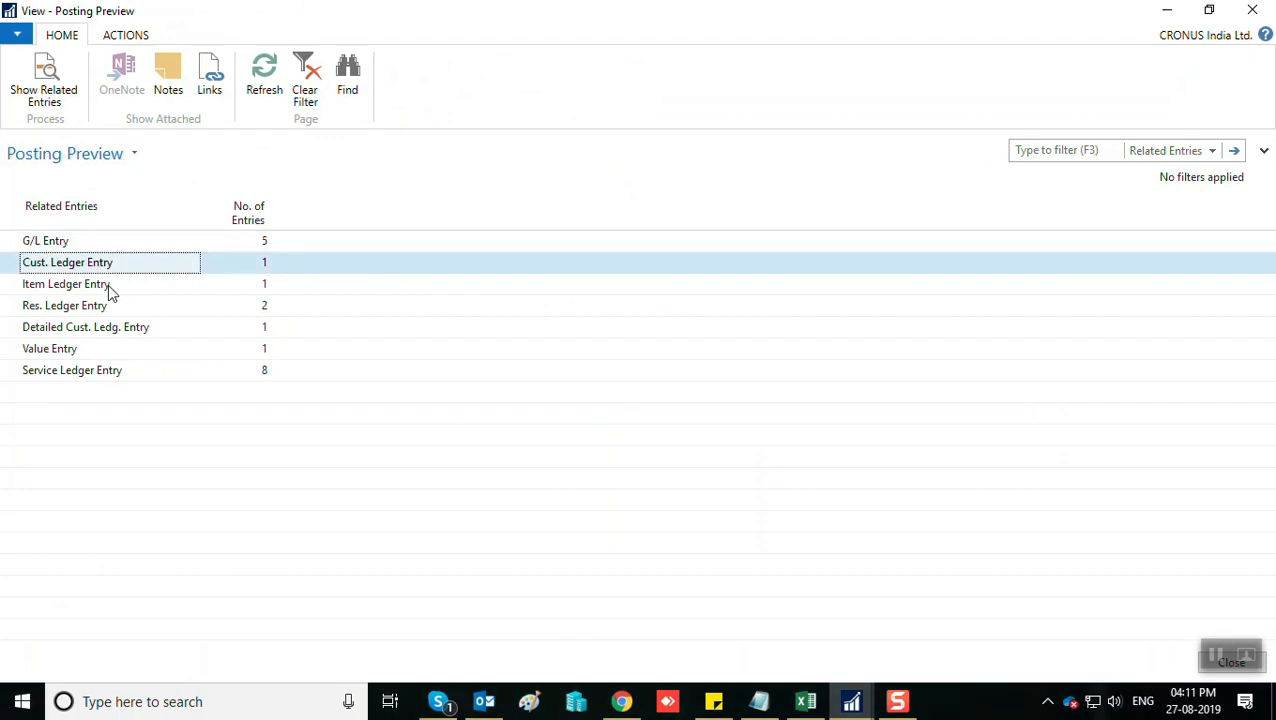
left_click(111, 287)
left_click(105, 328)
left_click(113, 350)
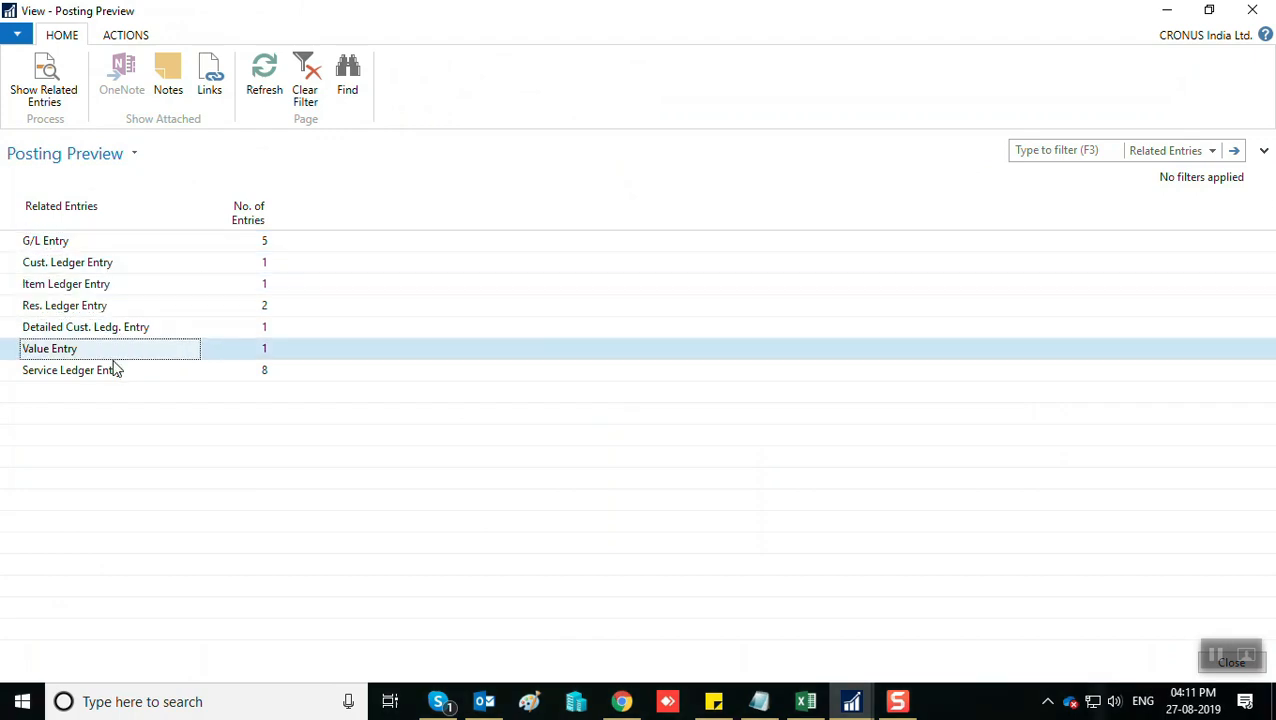
Open the service ledger entries of the new preview and widen the Document Type column to fit its contents.
left_click(268, 374)
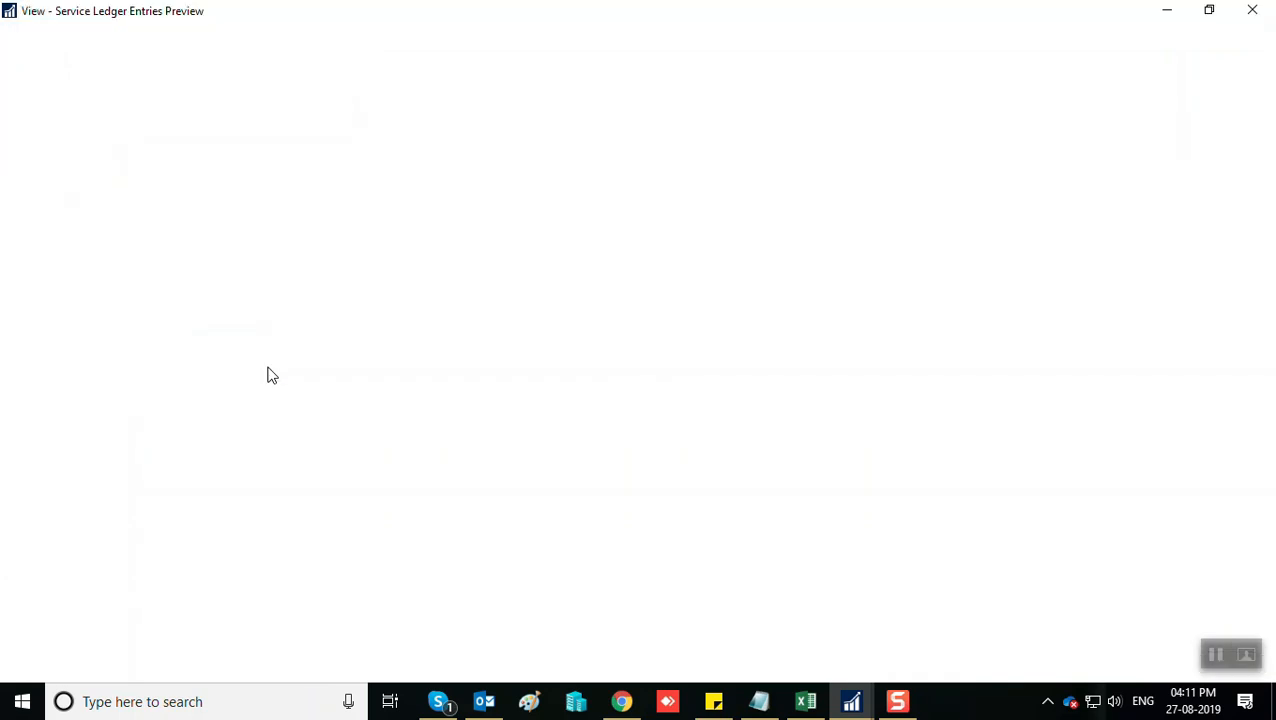
left_click(336, 243)
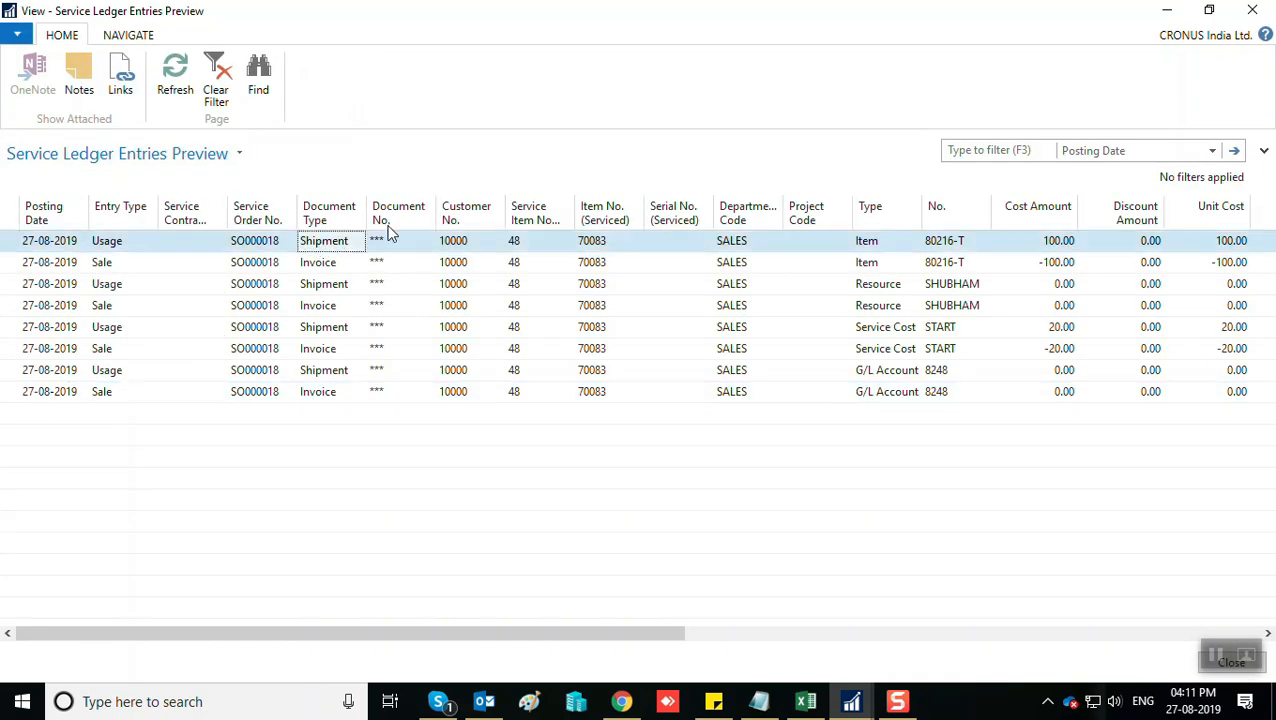
double_click(367, 210)
left_click(337, 263)
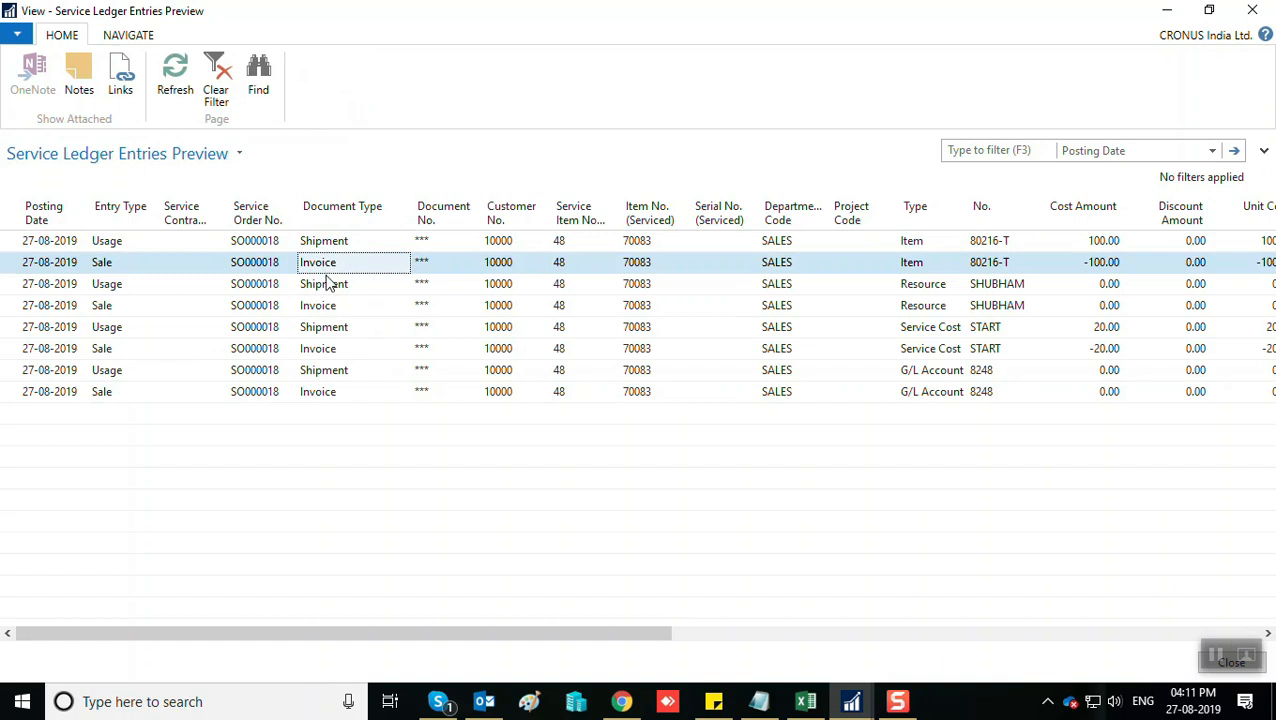
Compare the usage and sale entry types with their shipment and invoice document types, and close the service ledger entries.
left_click(115, 242)
left_click(114, 284)
left_click(105, 310)
left_click(104, 332)
left_click(108, 352)
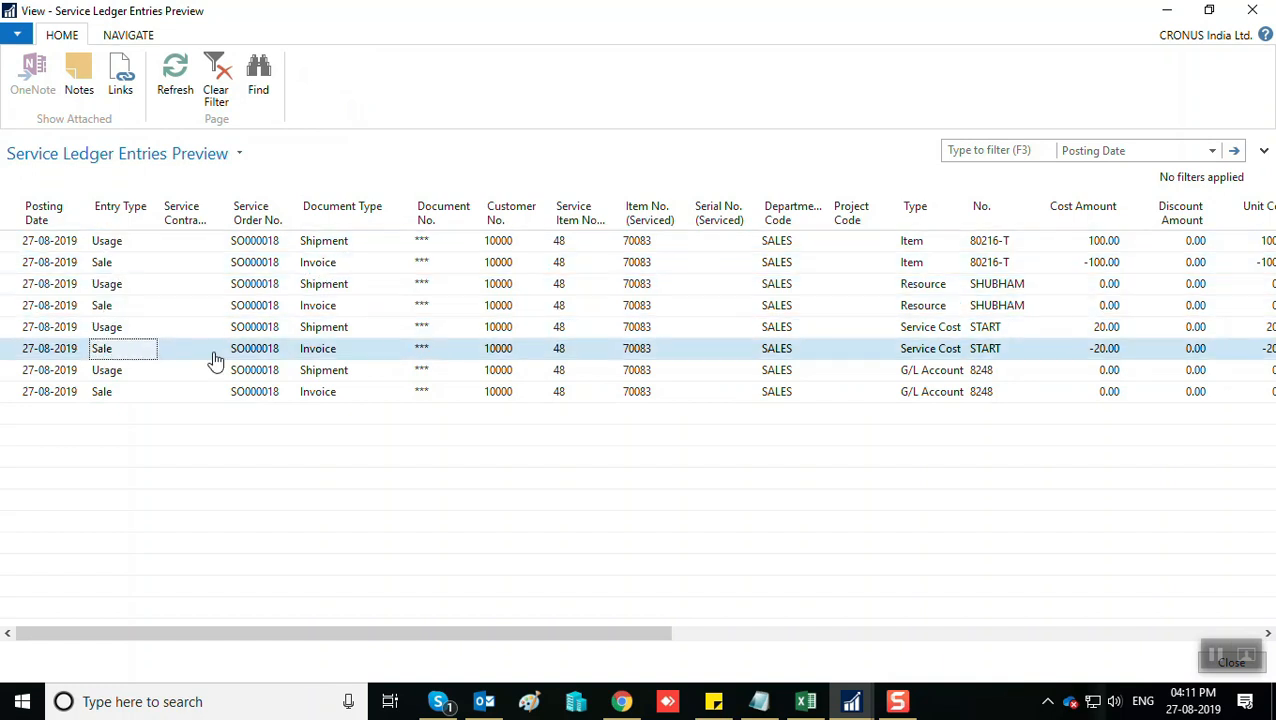
left_click(322, 244)
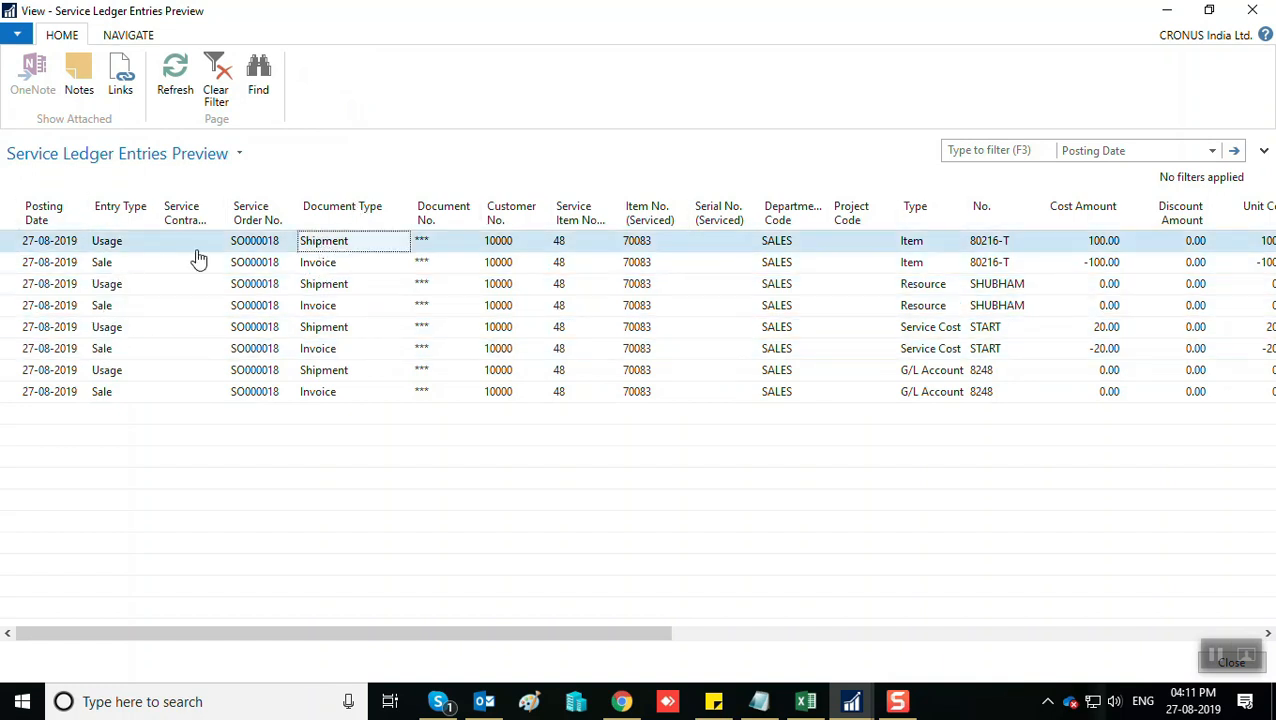
left_click_drag(128, 246, 262, 268)
left_click(312, 266)
left_click(128, 267)
left_click(123, 283)
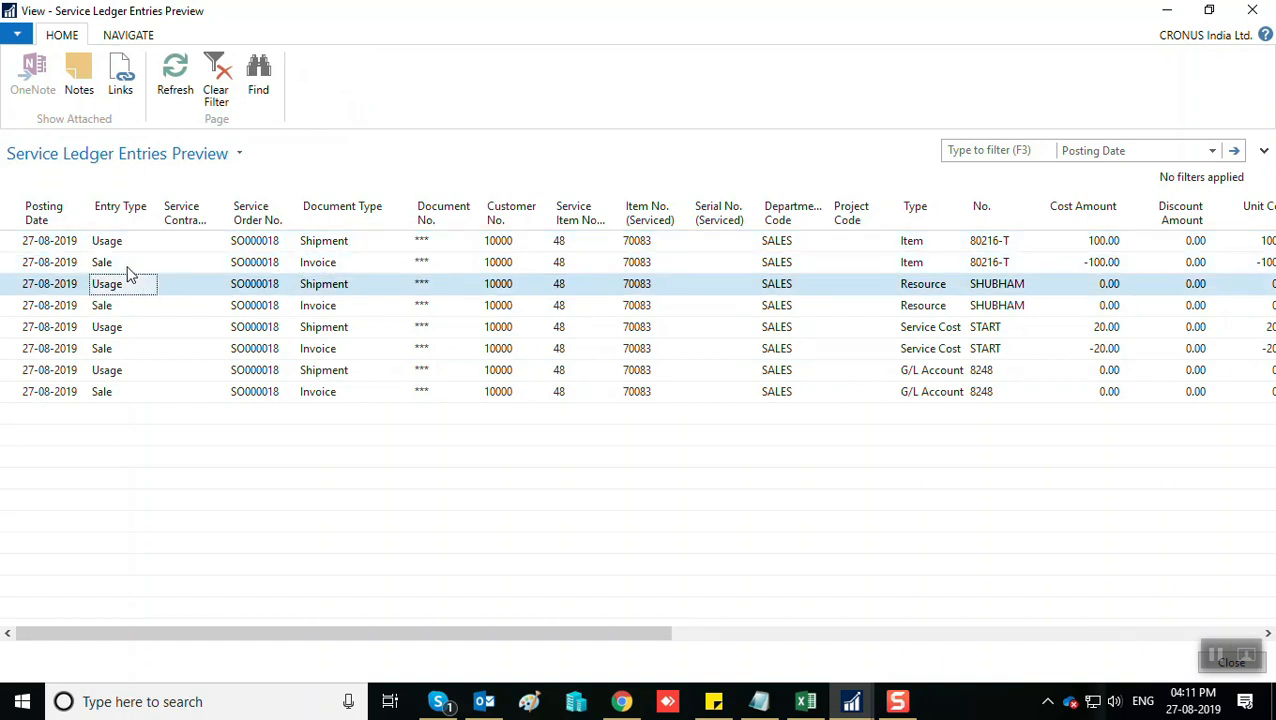
key("Down")
key("Down")
key("Down")
key("Down")
key("Escape")
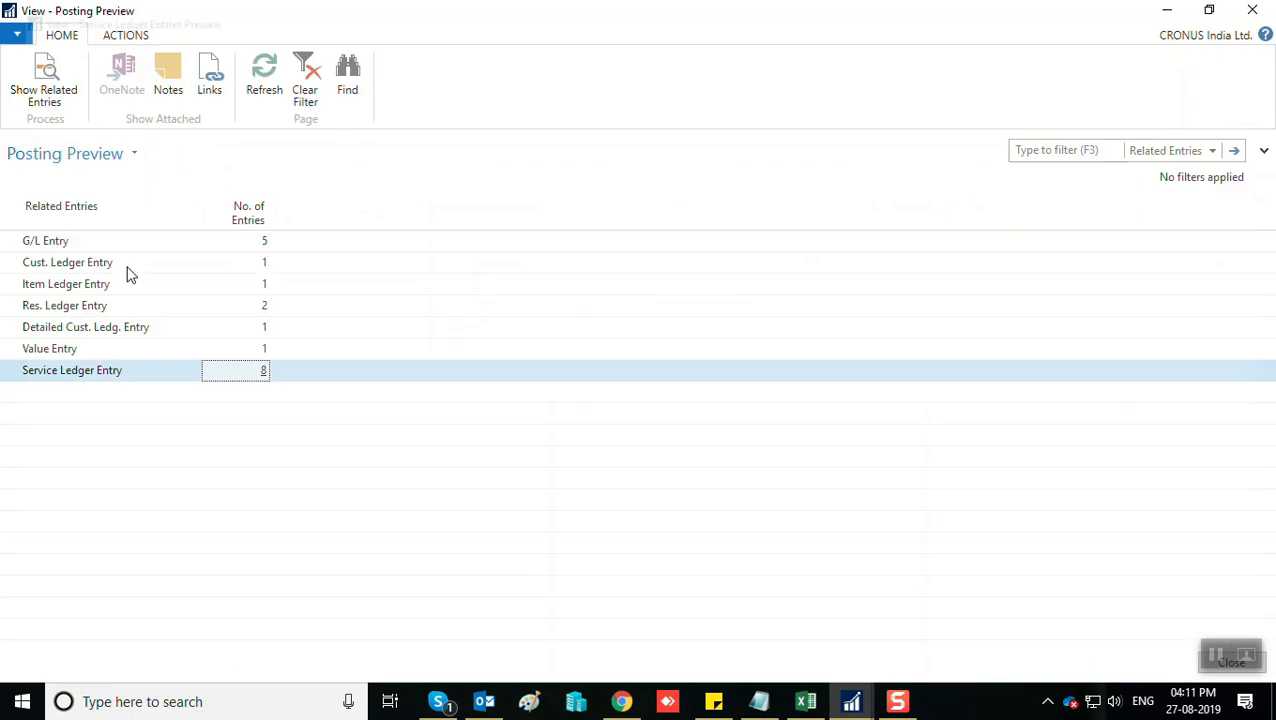
Open the resource ledger entries from the posting preview and examine the sale entry's type and document number.
left_click(268, 306)
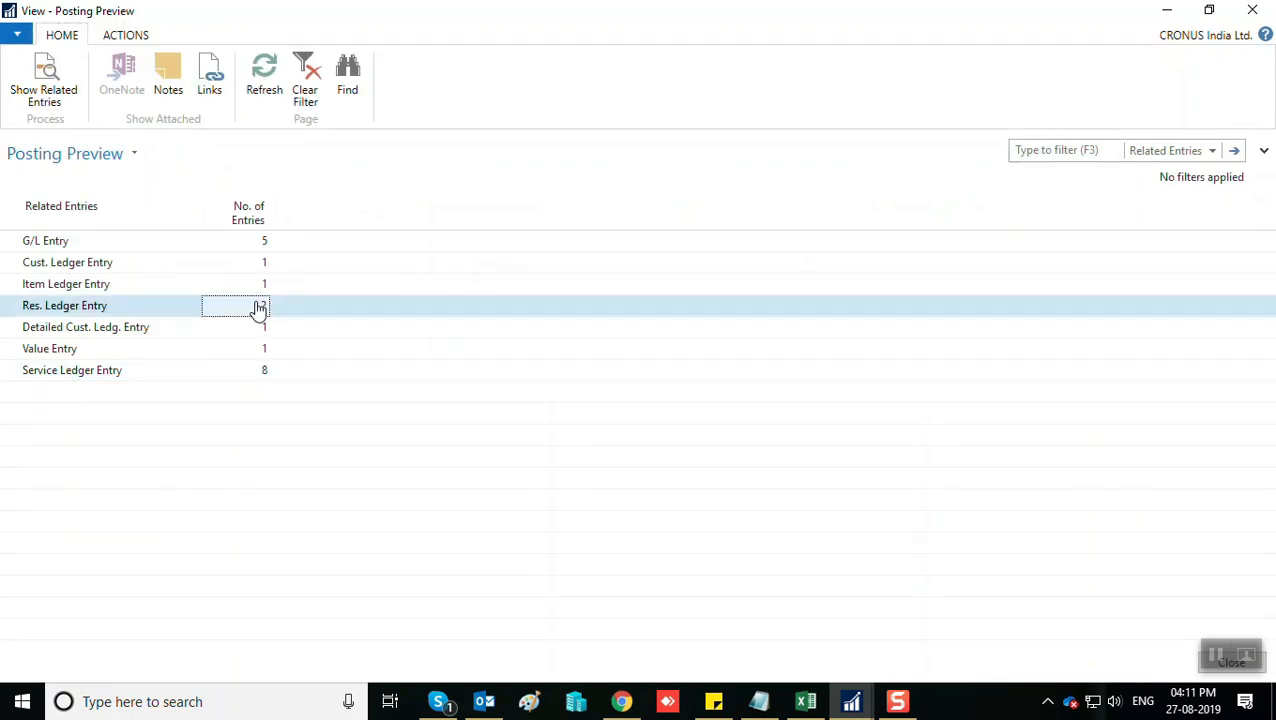
left_click(263, 310)
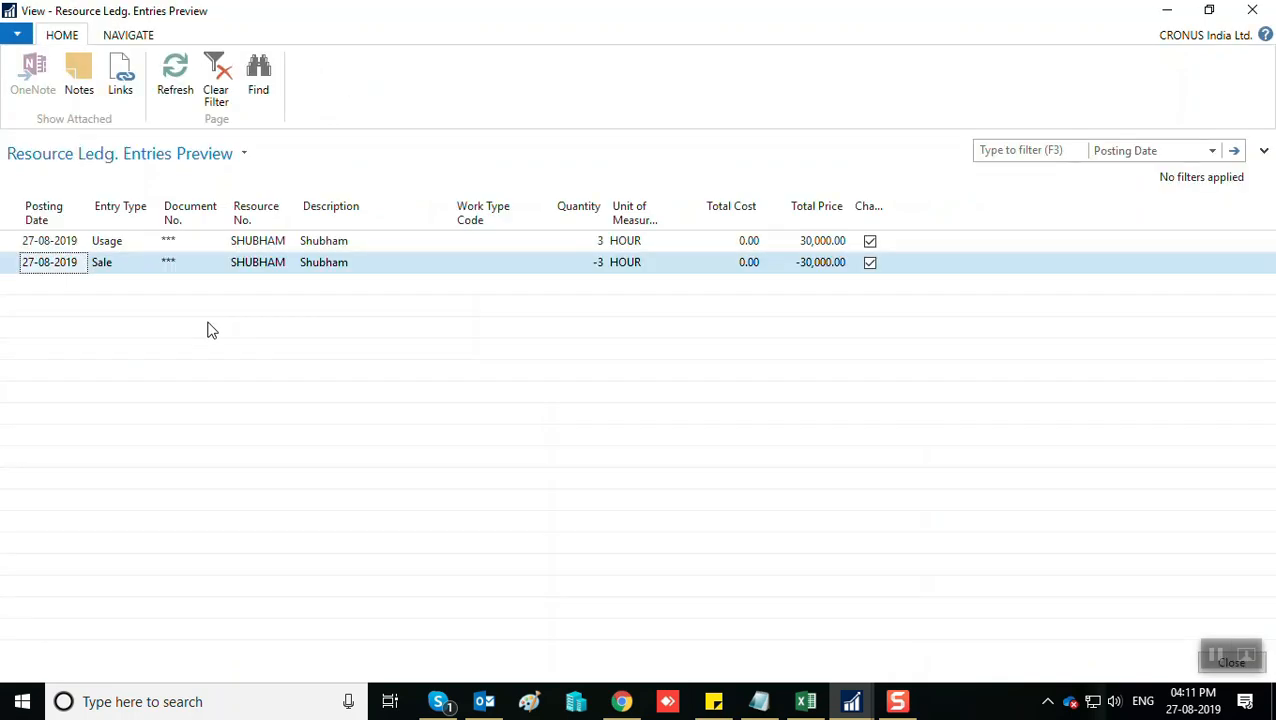
key("Tab")
key("Tab")
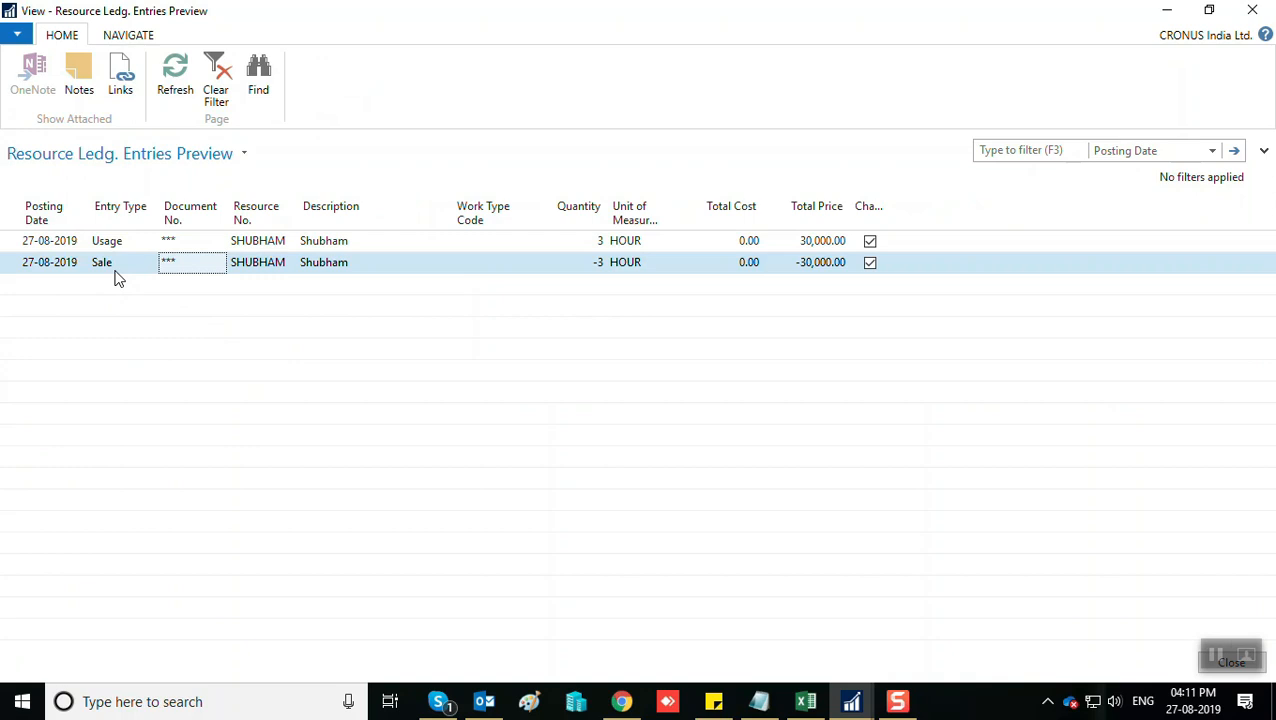
Compare the usage and sale lines in the previewed resource ledger entries, and close the posting preview.
key("Right")
key("Right")
key("Right")
key("Right")
key("Left")
key("Left")
key("Left")
key("Left")
key("Left")
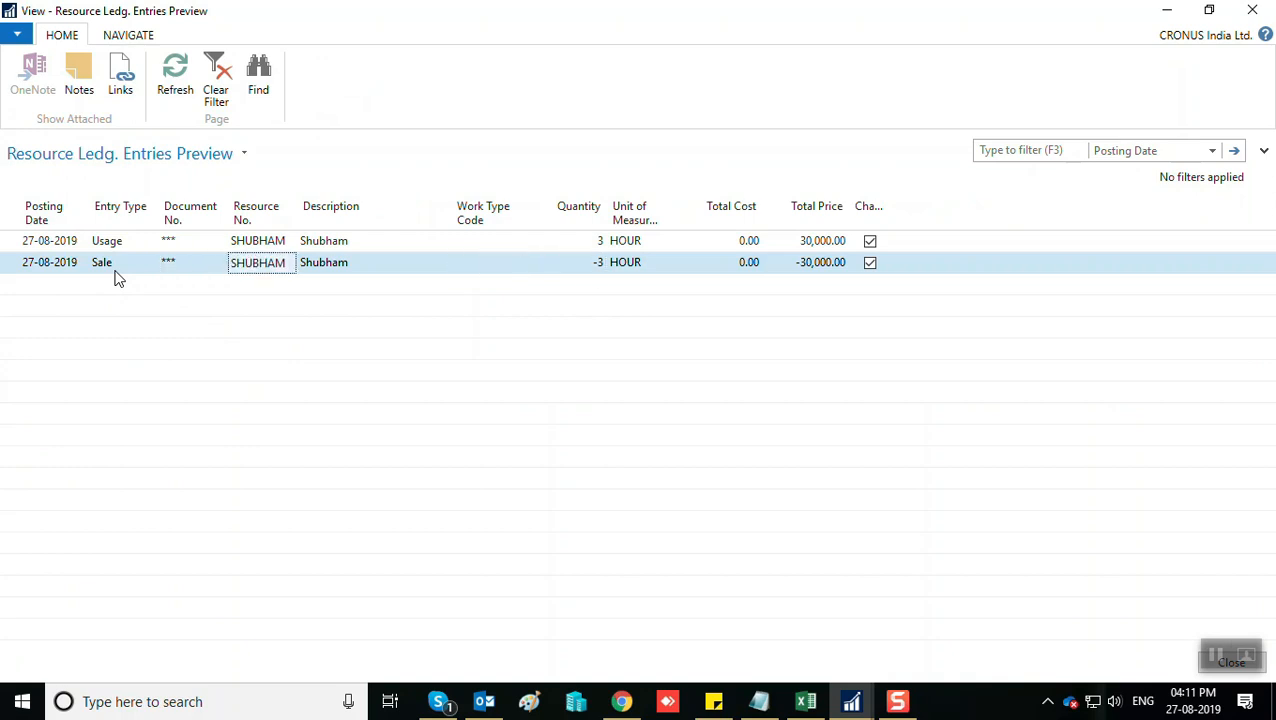
key("Up")
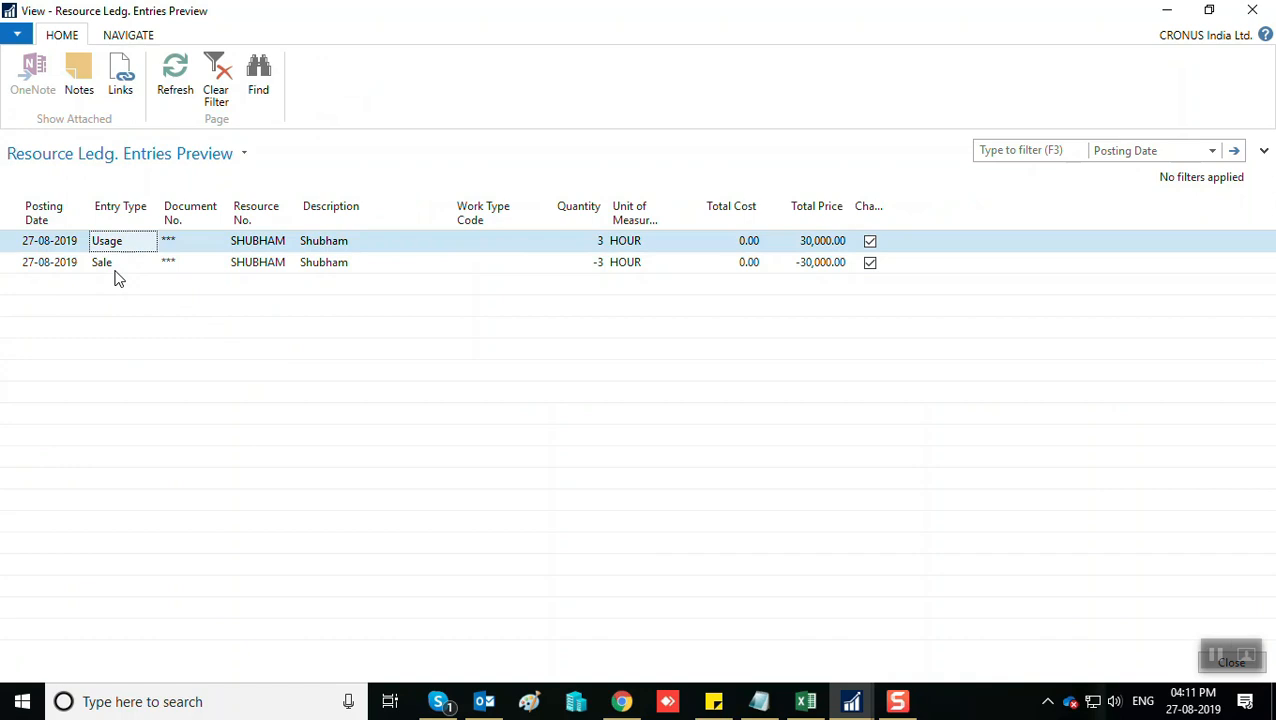
key("Escape")
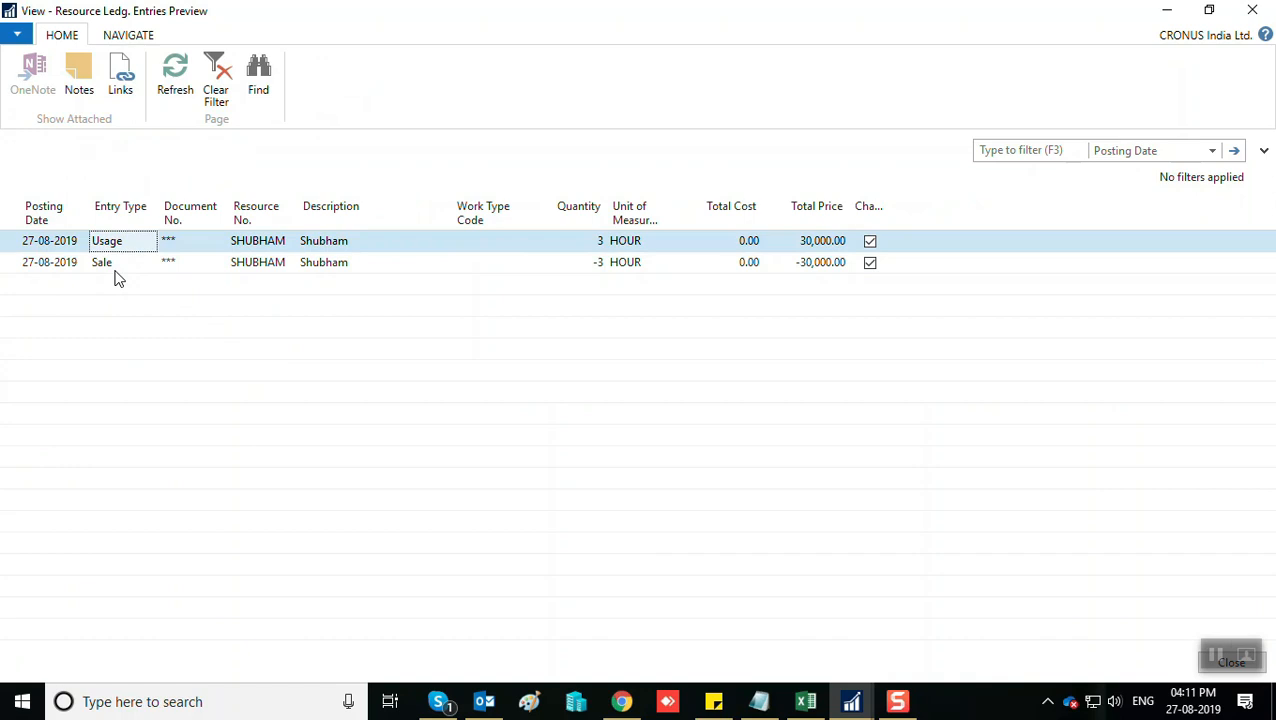
key("Escape")
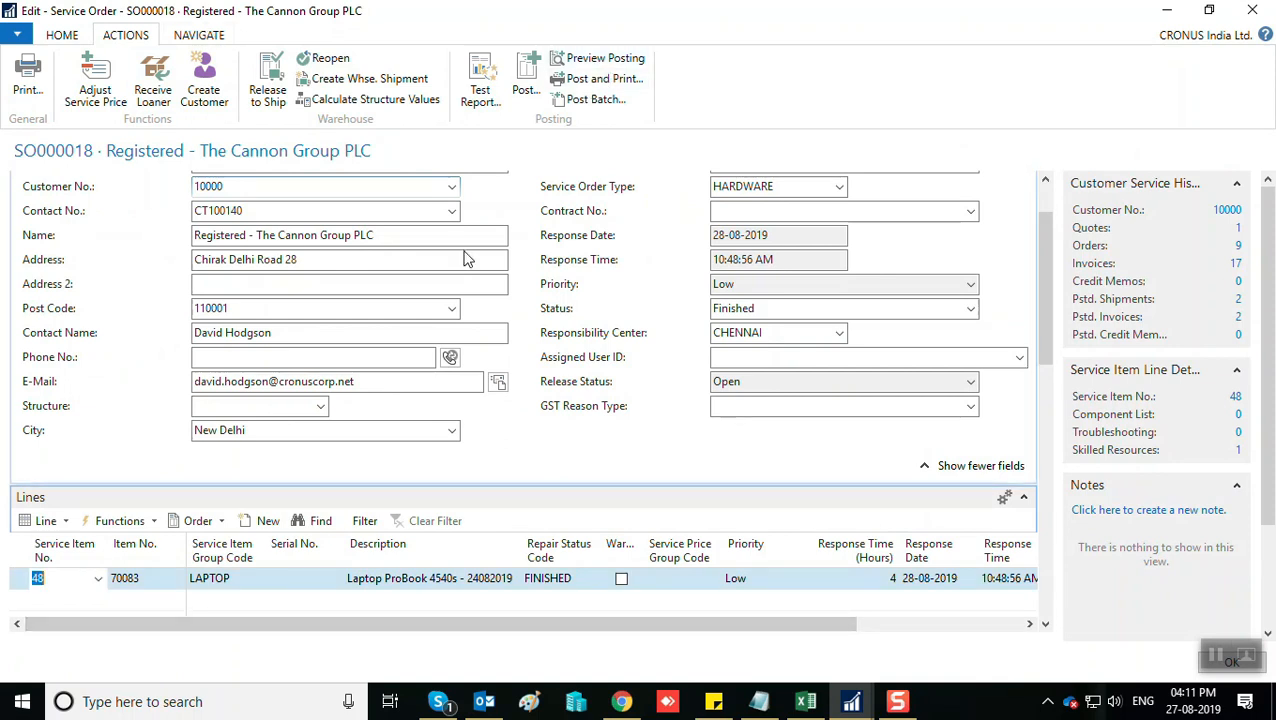
Post the finished laptop service order as both shipped and invoiced.
scroll(533, 322, "up", 1)
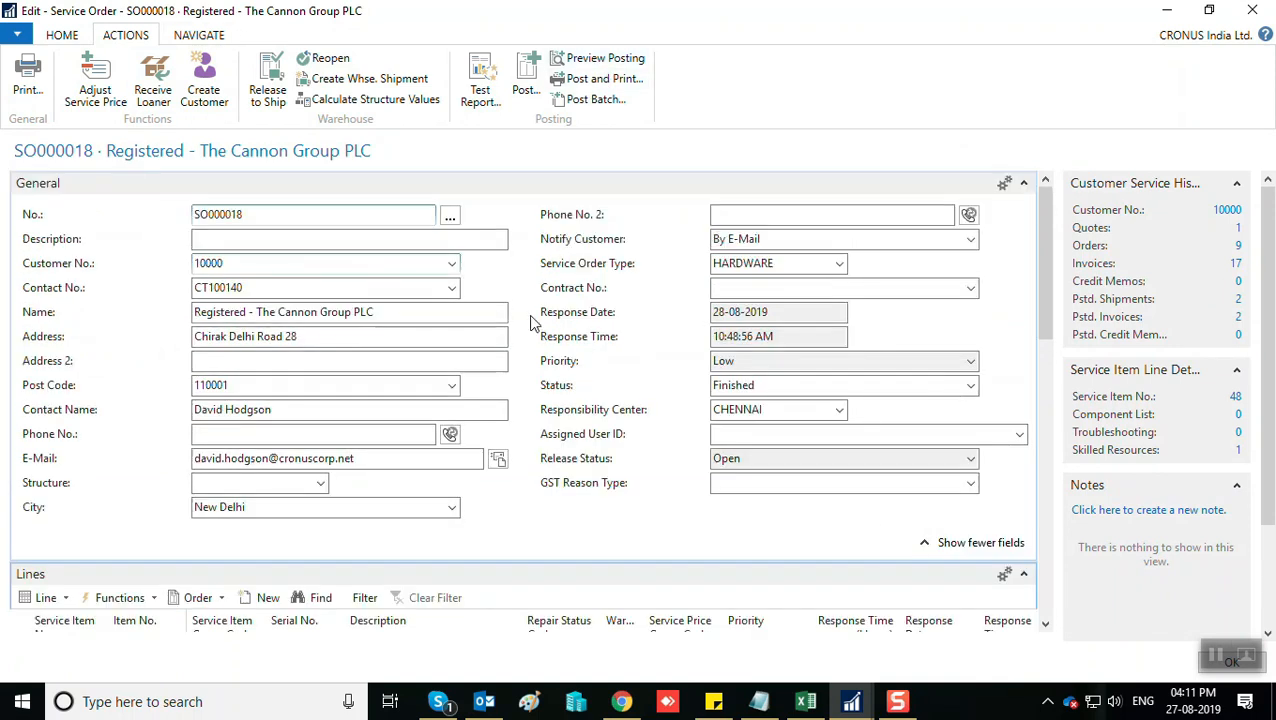
left_click(525, 80)
left_click(607, 396)
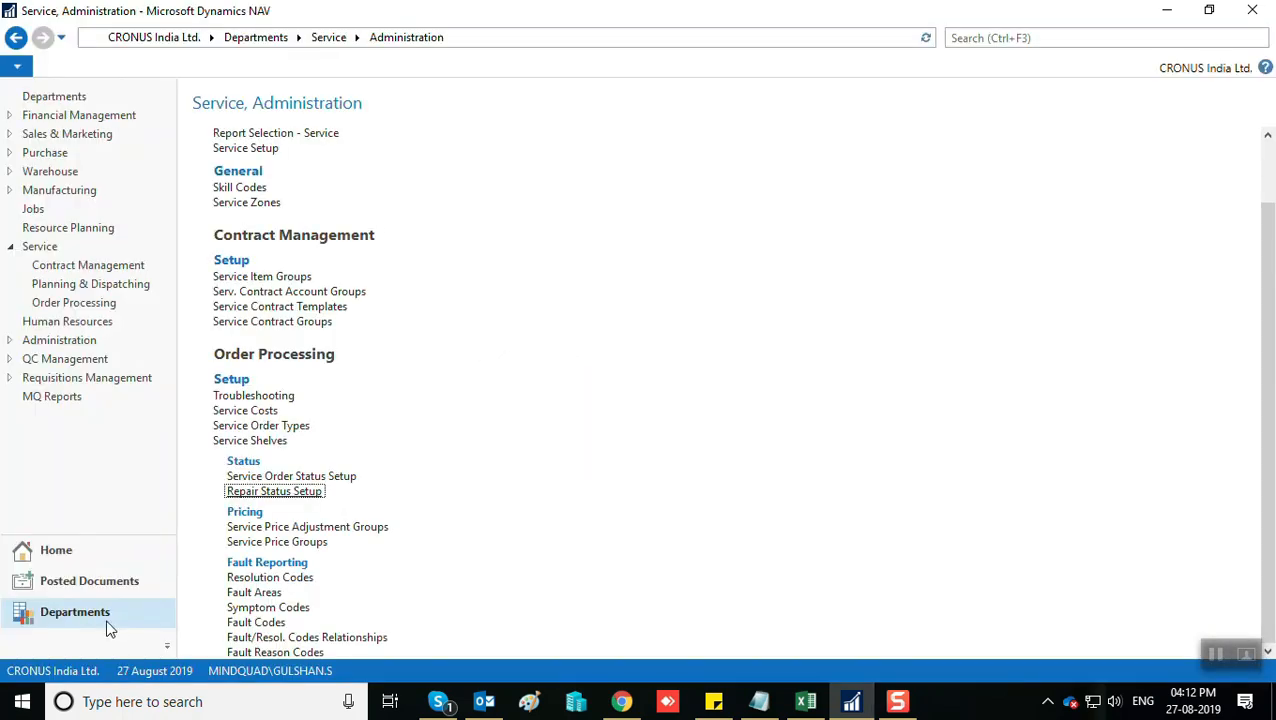
left_click(110, 624)
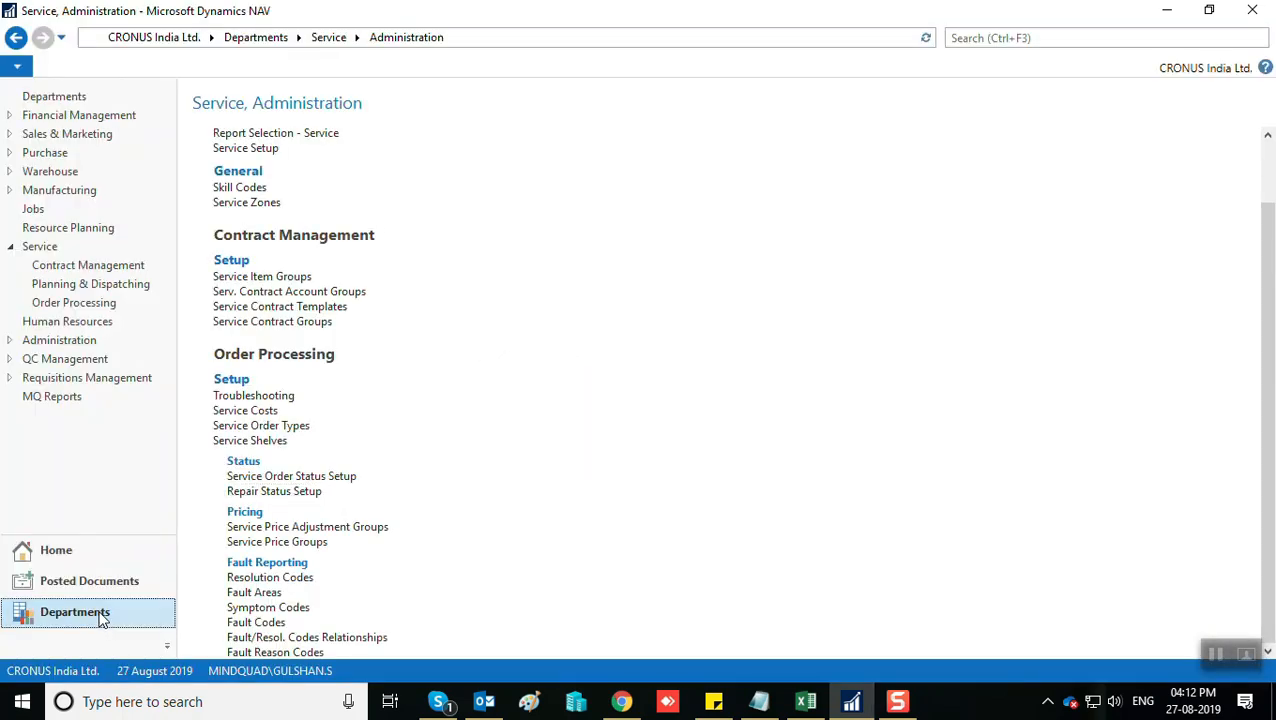
left_click(86, 100)
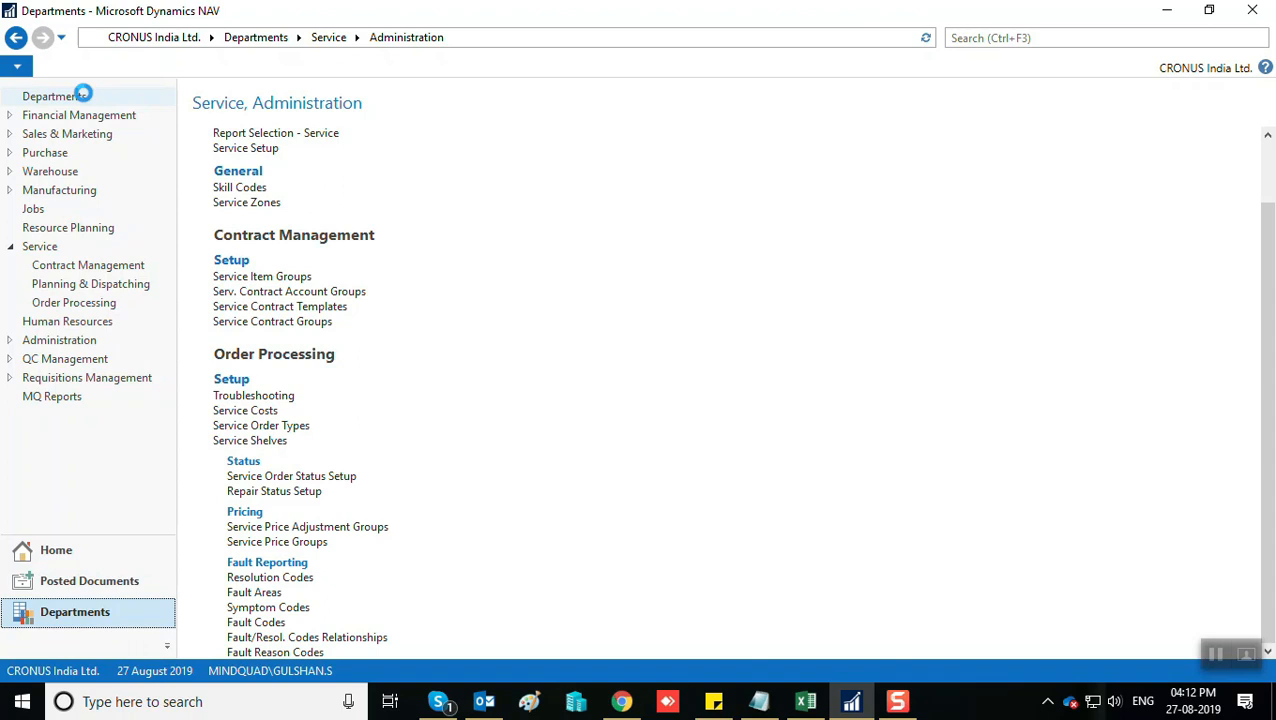
left_click(58, 557)
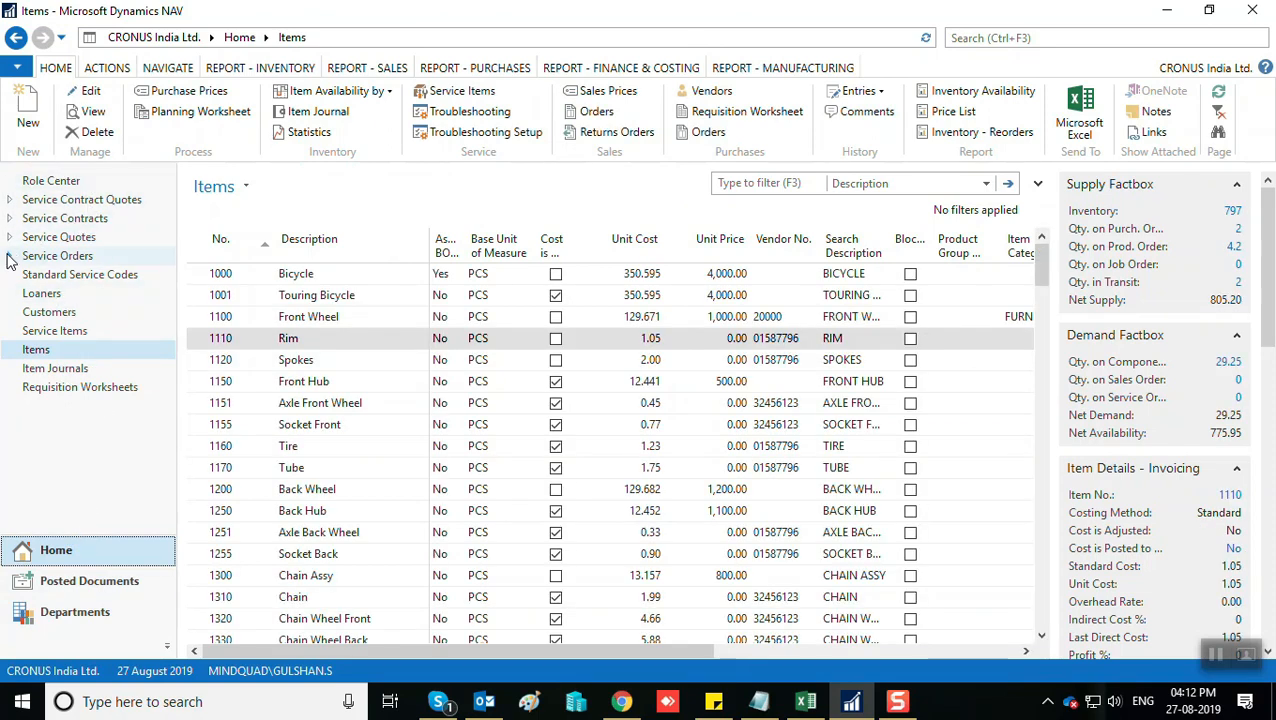
left_click(9, 256)
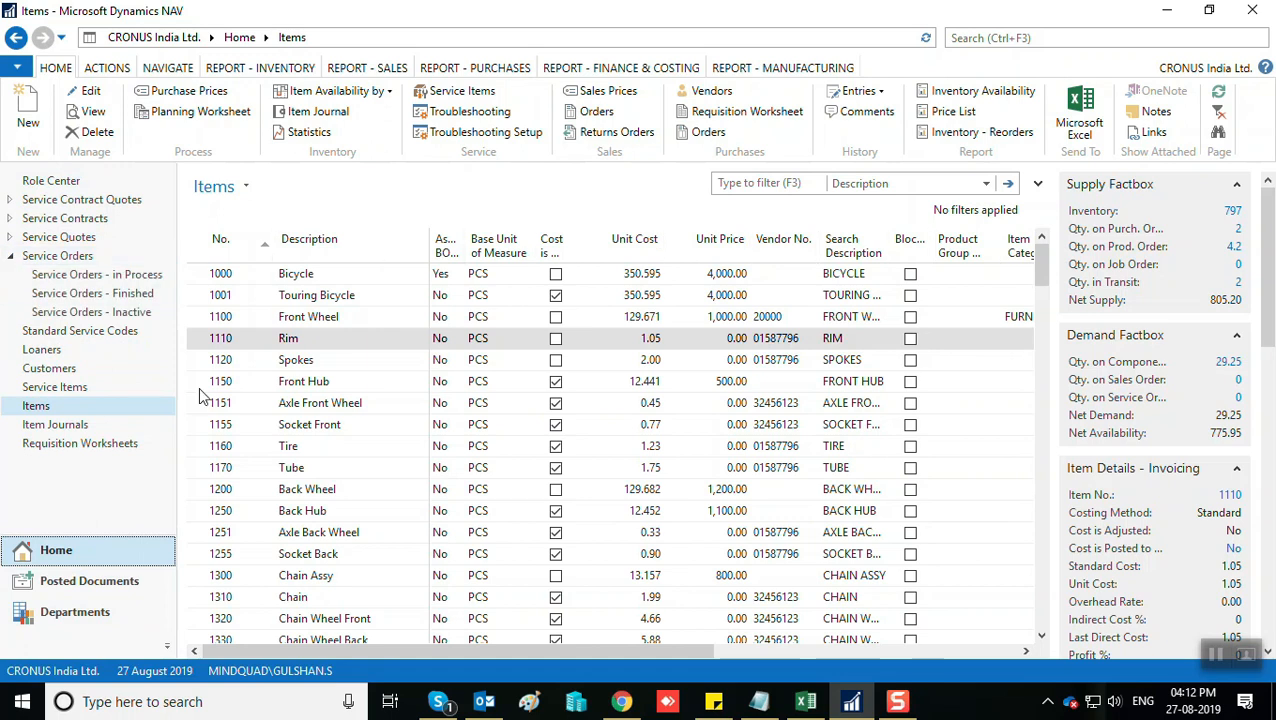
Show the posted service shipments and widen the Name column until the full customer name fits.
left_click(76, 583)
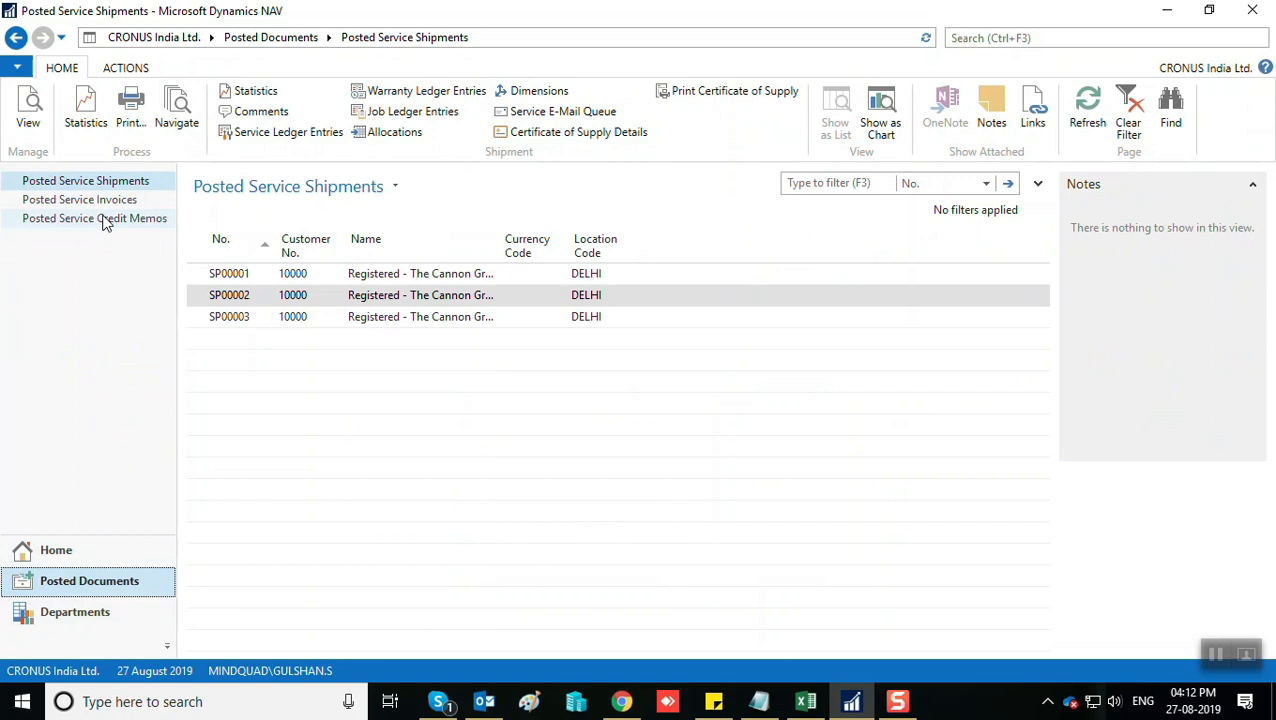
left_click(108, 183)
left_click(392, 318)
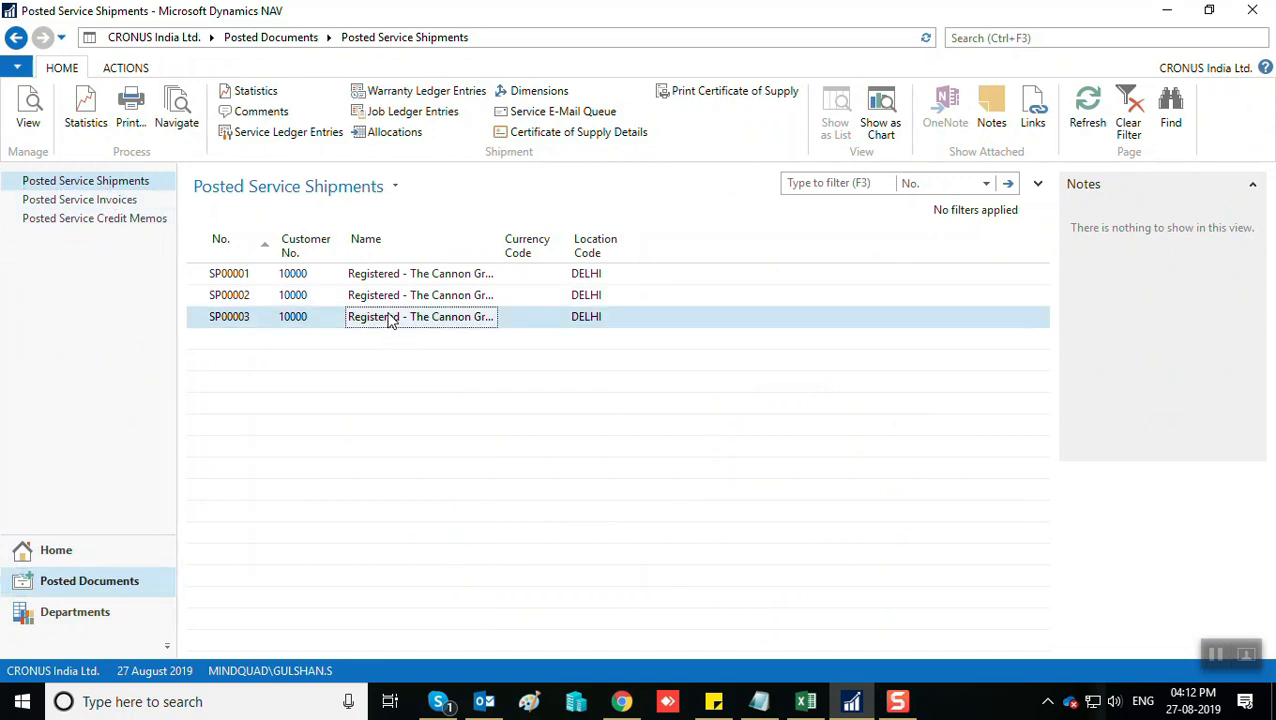
left_click_drag(497, 247, 652, 247)
Open the newest posted service shipment maximized, look through its lines and details, and close it.
left_click(237, 324)
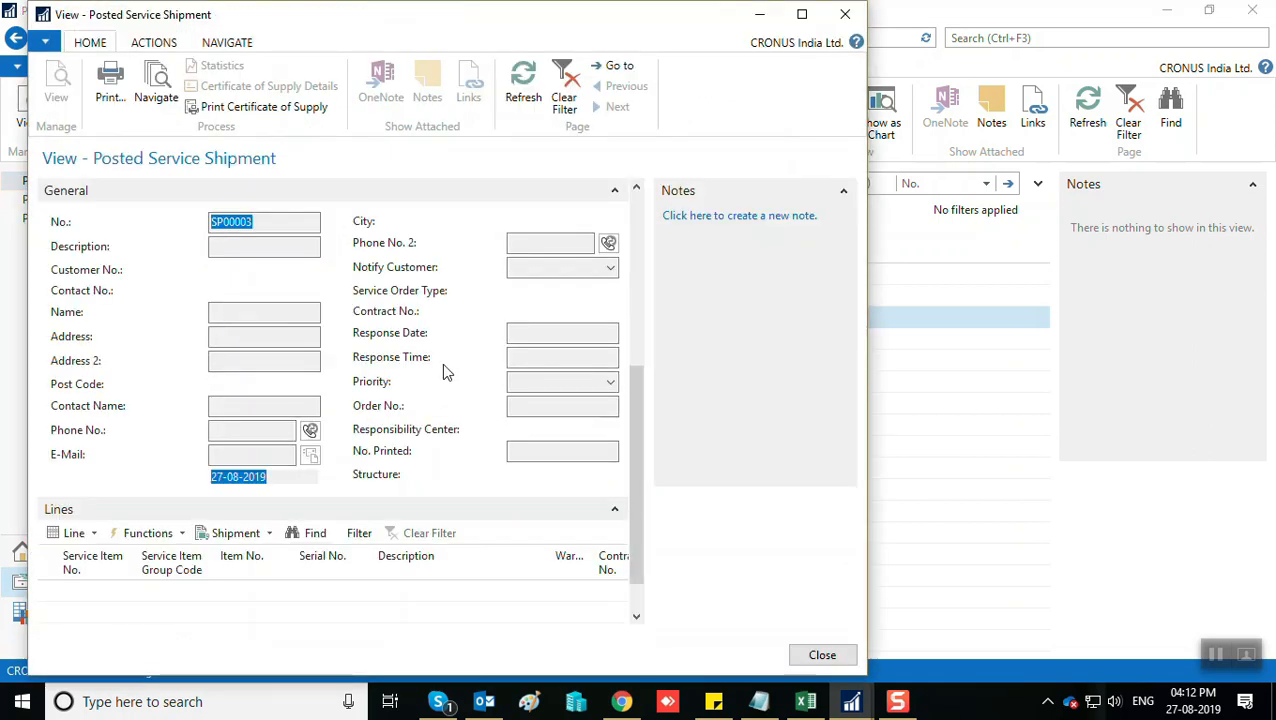
left_click(802, 14)
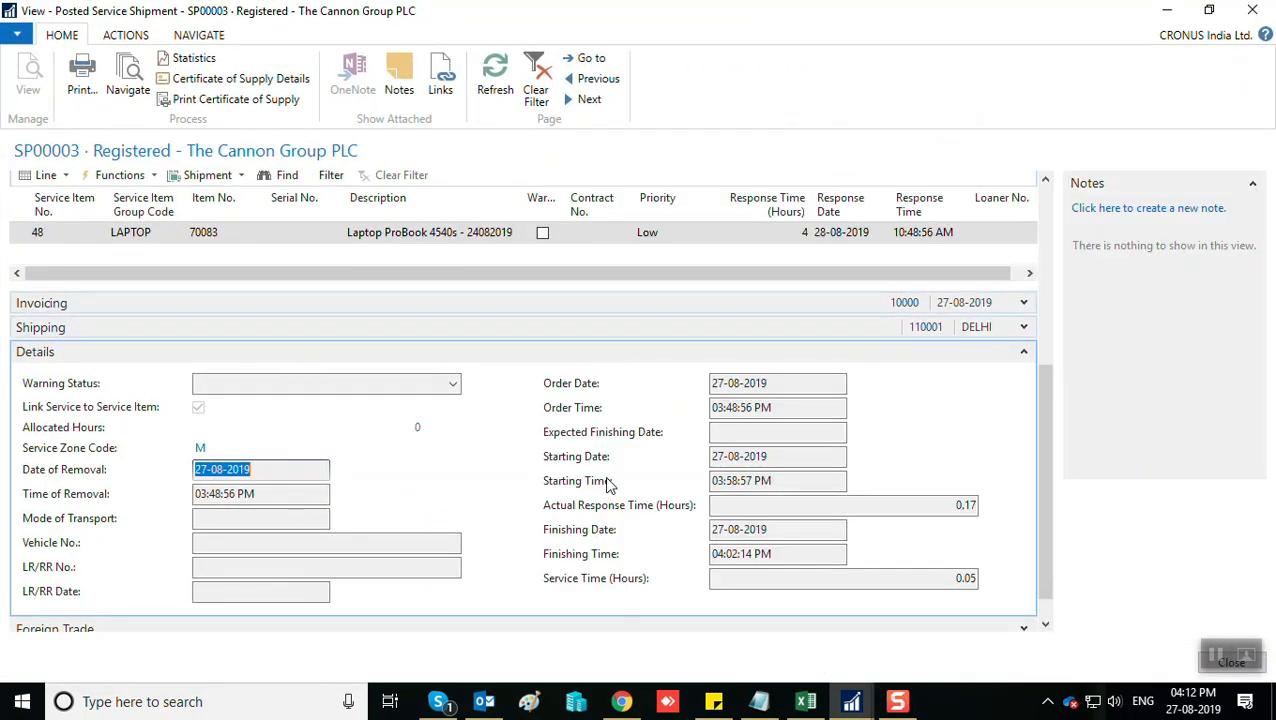
scroll(548, 497, "down", 2)
scroll(565, 465, "up", 5)
key("Escape")
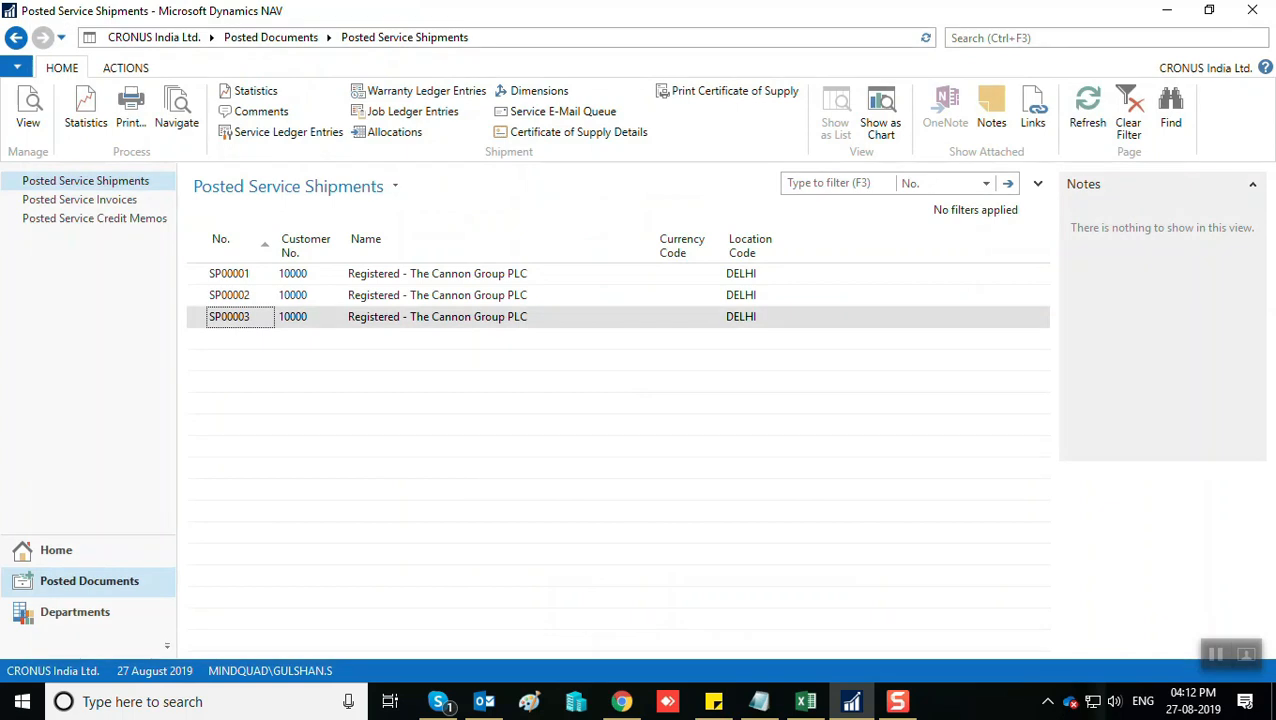
Show the posted service invoices, view the newest one maximized, and return to the list to look over the earlier ones.
left_click(80, 200)
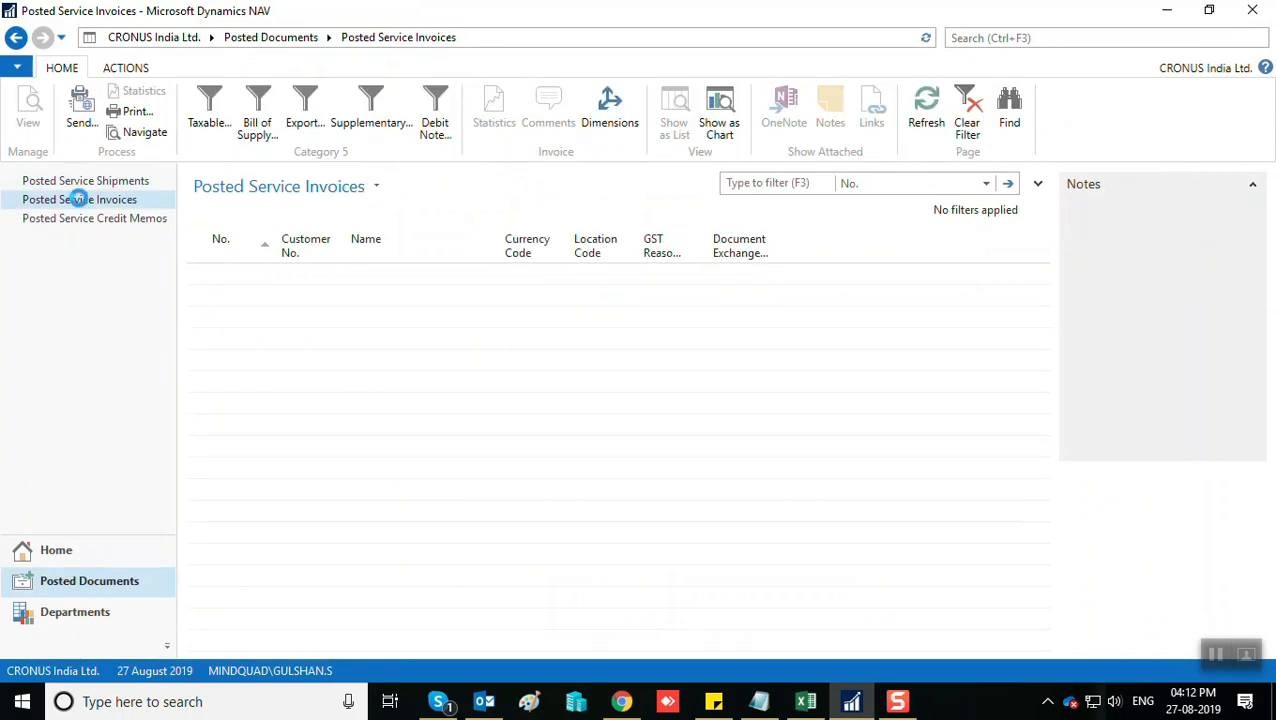
left_click(226, 320)
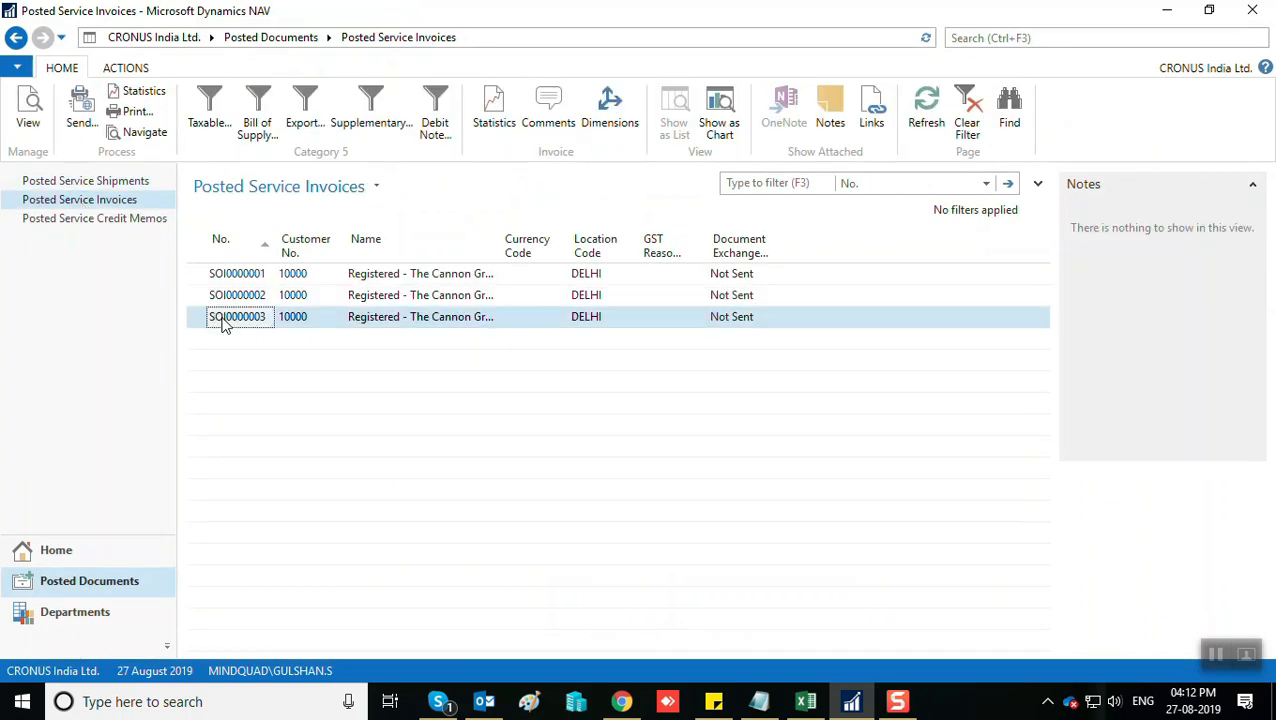
double_click(224, 321)
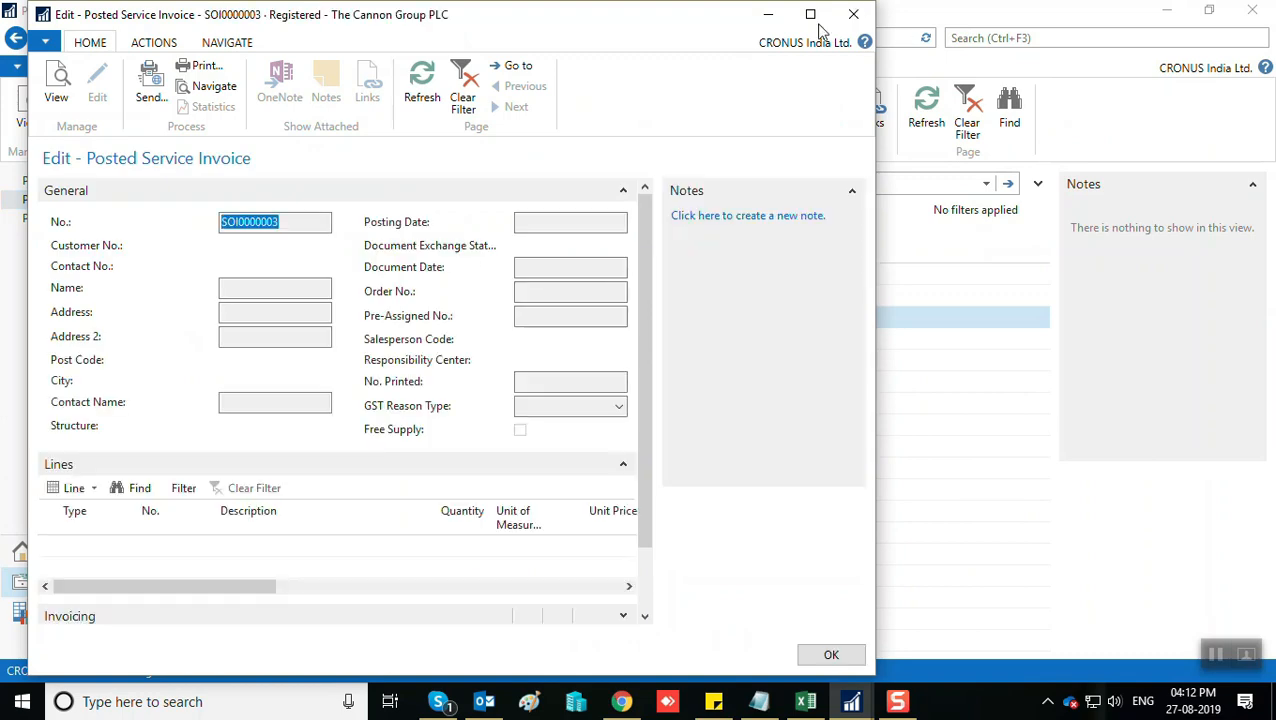
left_click(812, 15)
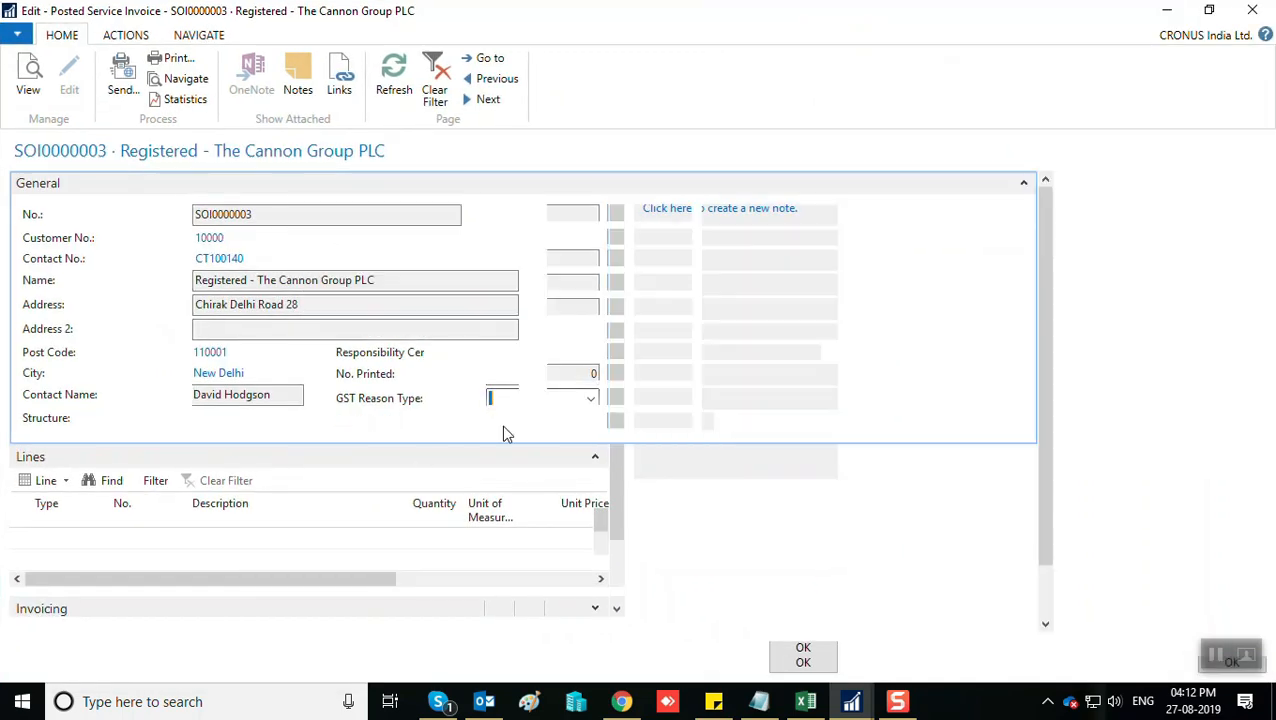
key("Escape")
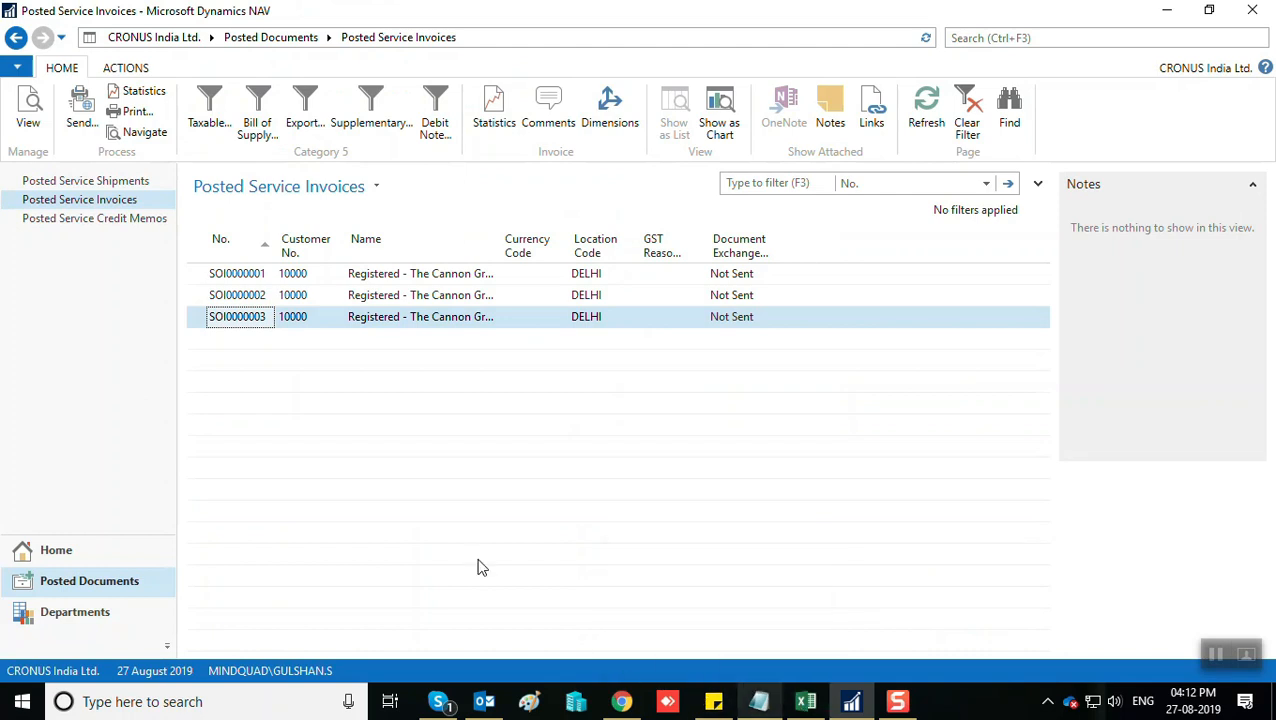
left_click(388, 295)
left_click(381, 276)
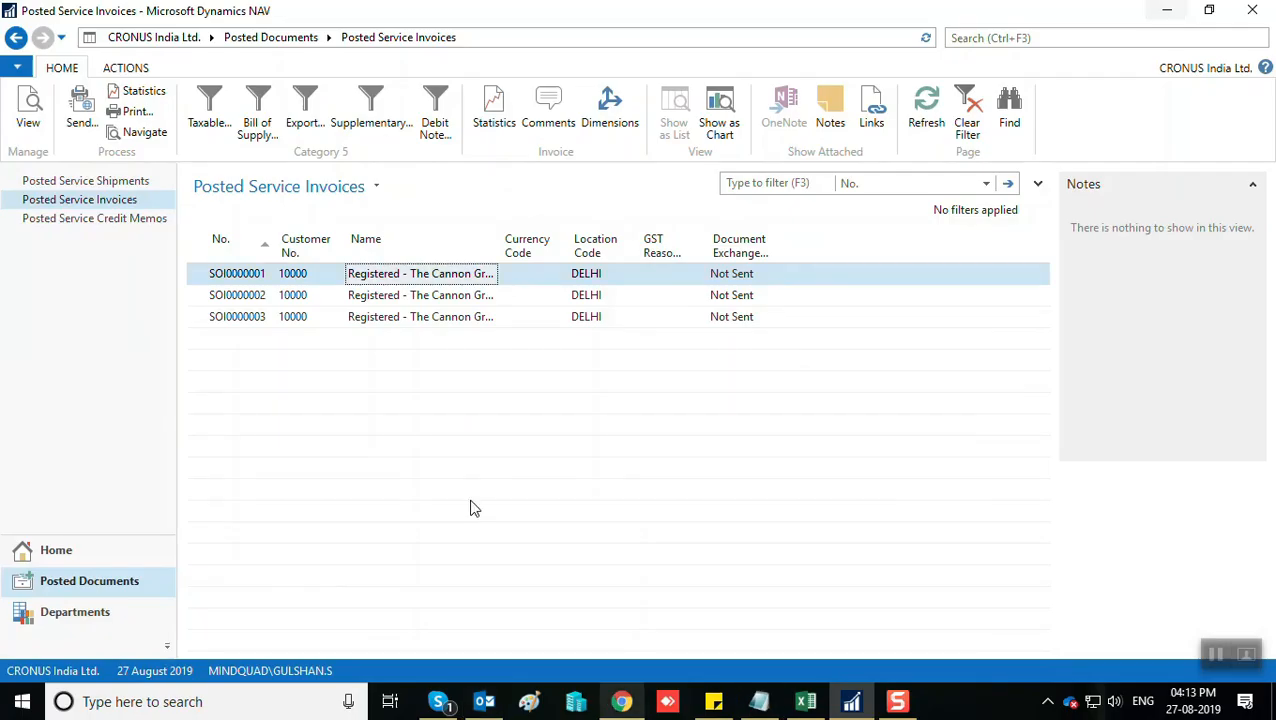
left_click(973, 39)
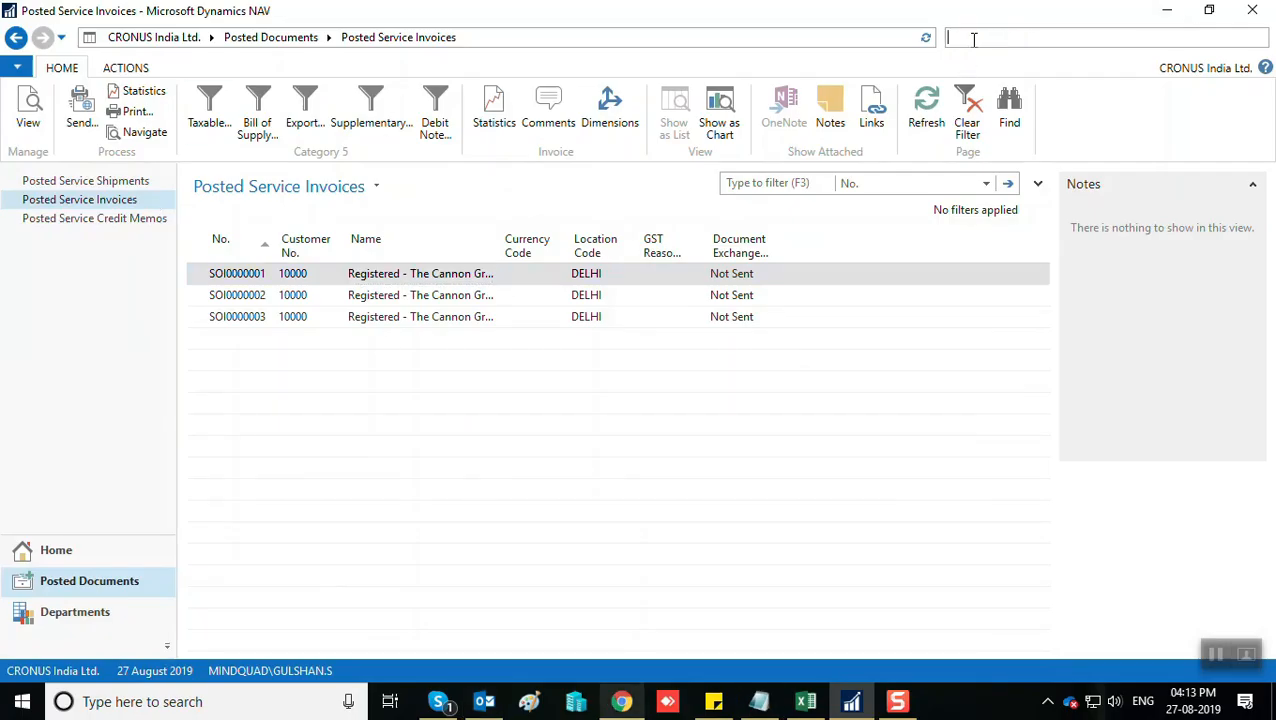
type("sal oer")
key("BackSpace")
key("BackSpace")
type("rd")
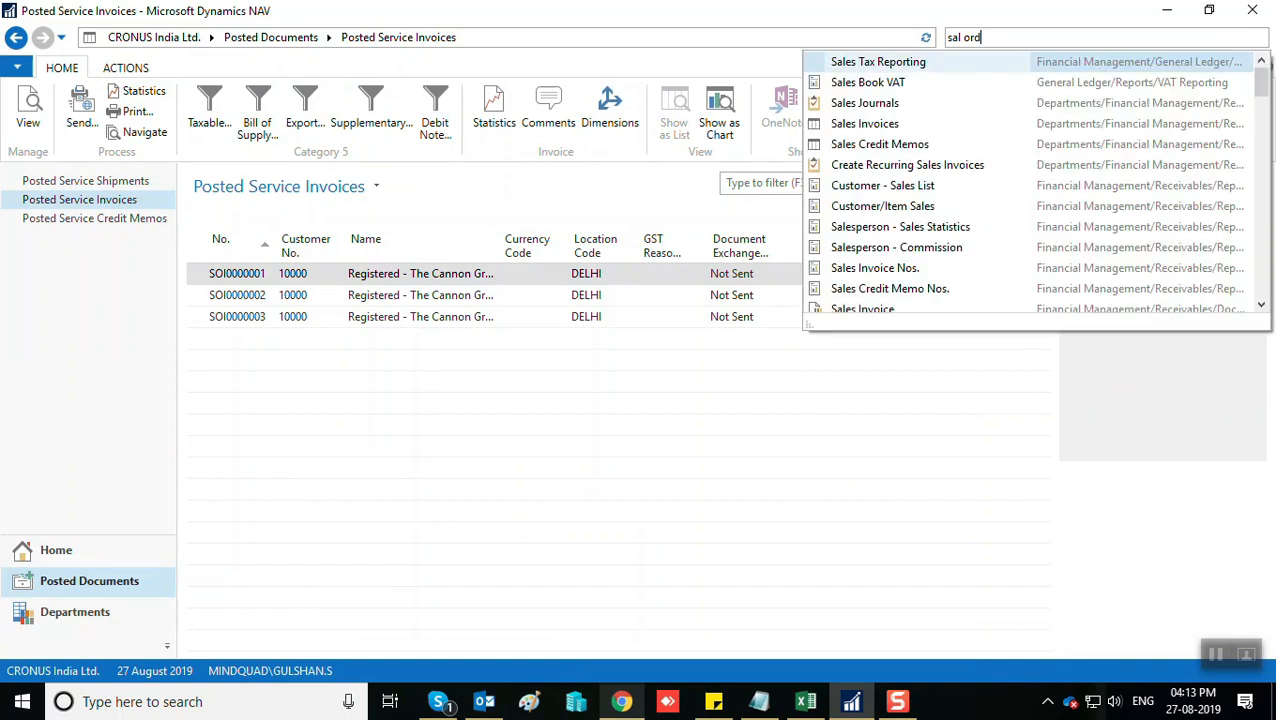
key("Return")
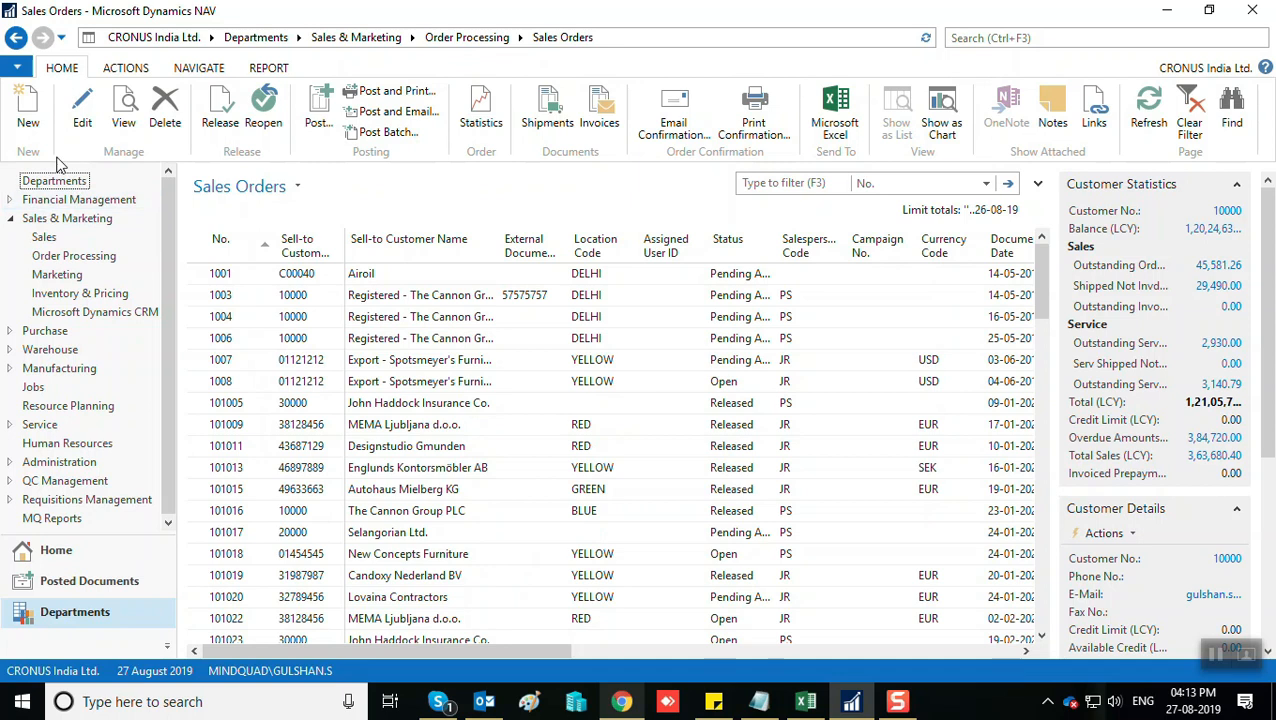
Search for the Service Orders list and create a new service order from it.
left_click(977, 38)
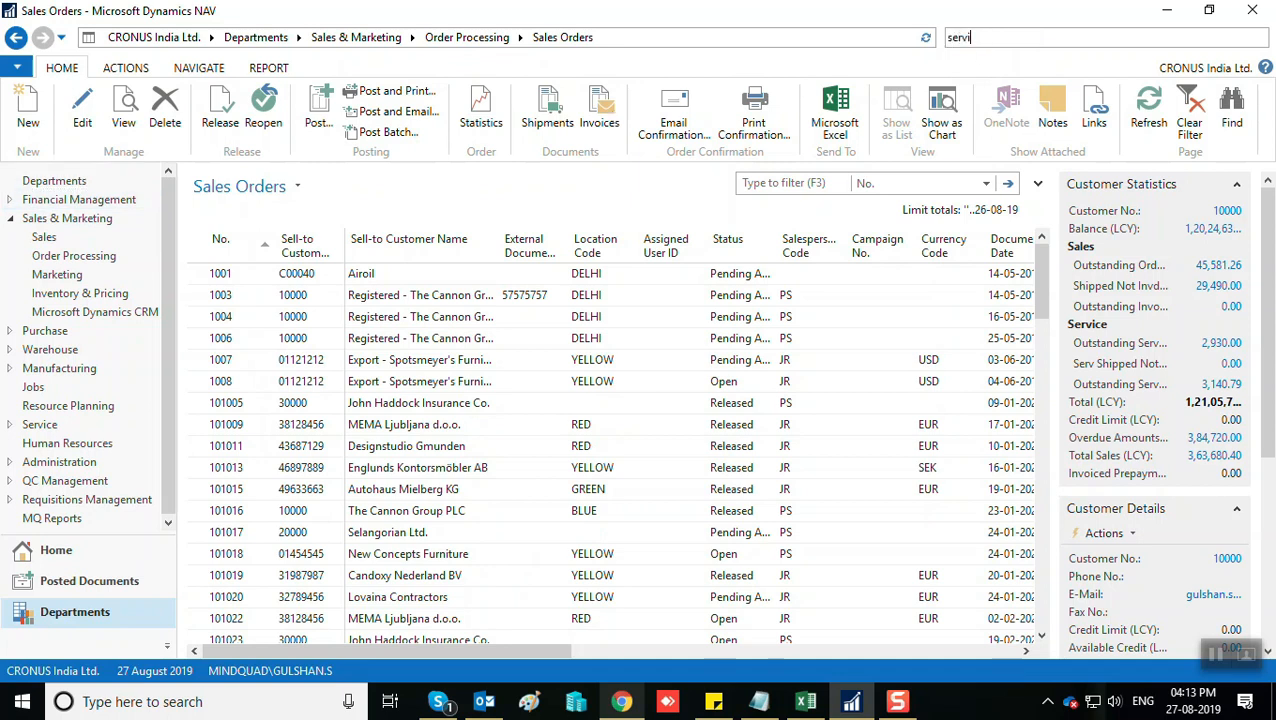
key("Return")
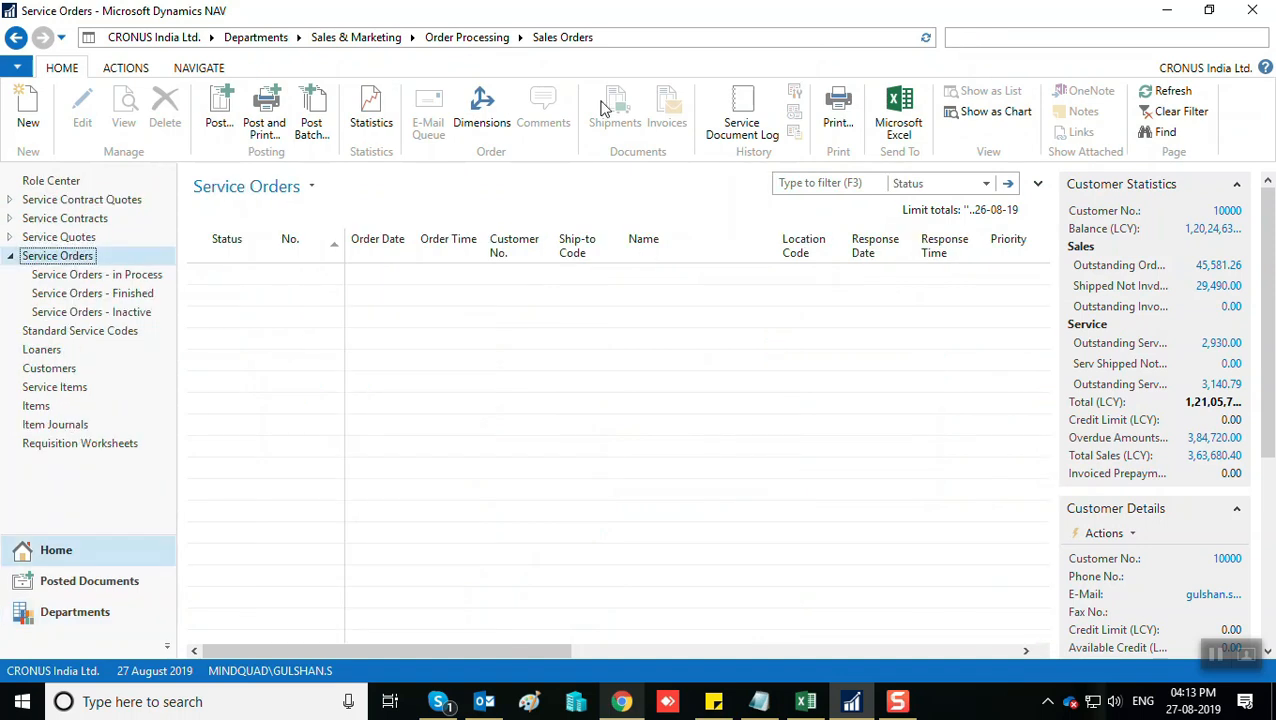
left_click(30, 118)
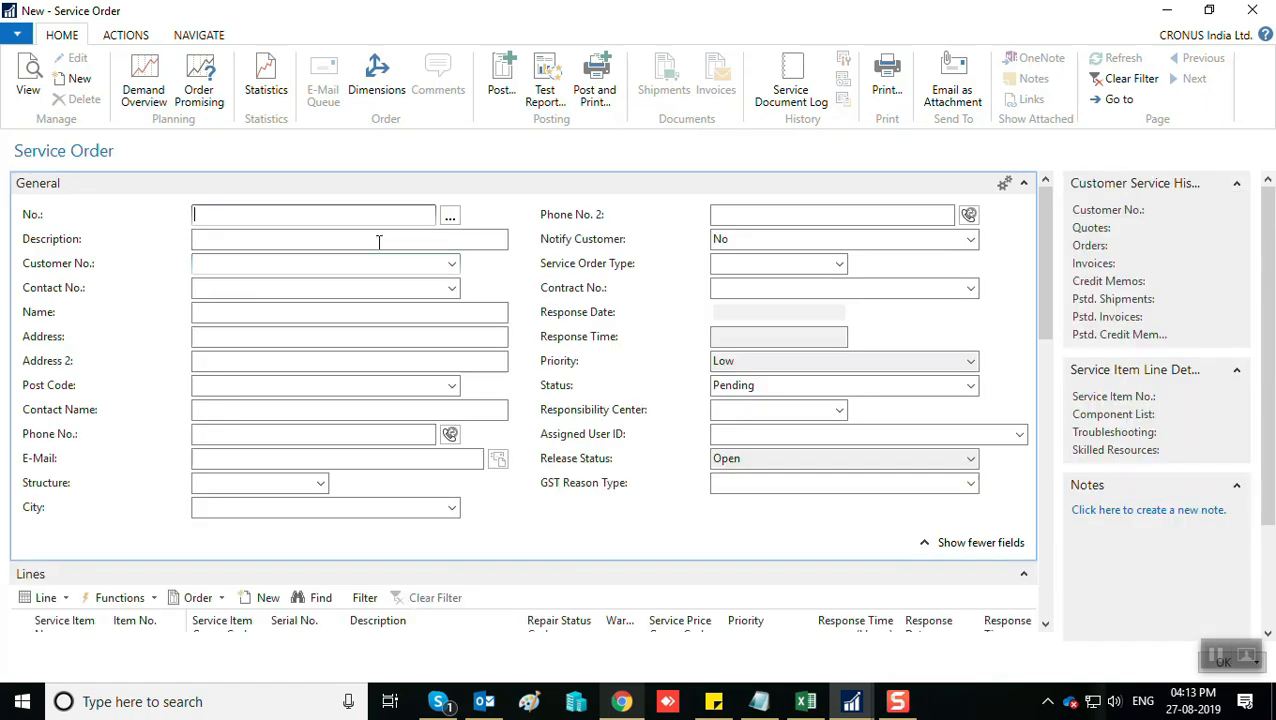
Assign the new service order to The Cannon Group PLC by entering its customer number.
left_click(447, 262)
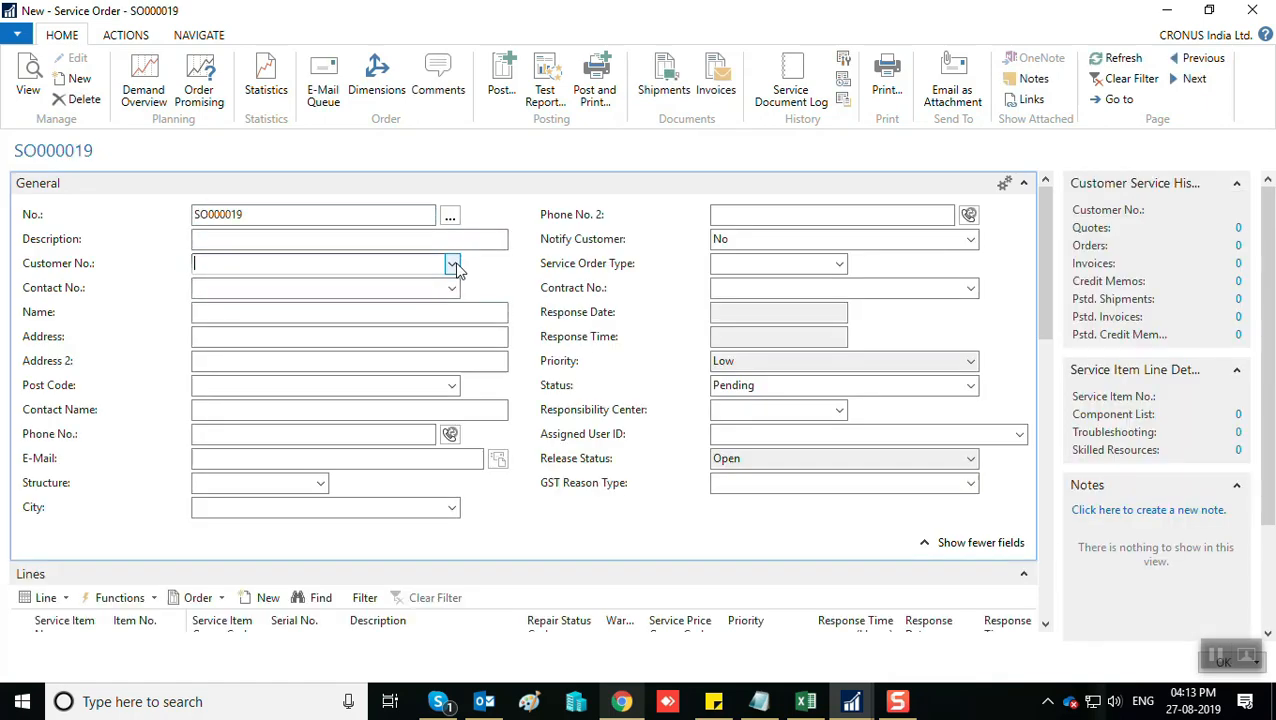
type("10000")
key("Tab")
key("Return")
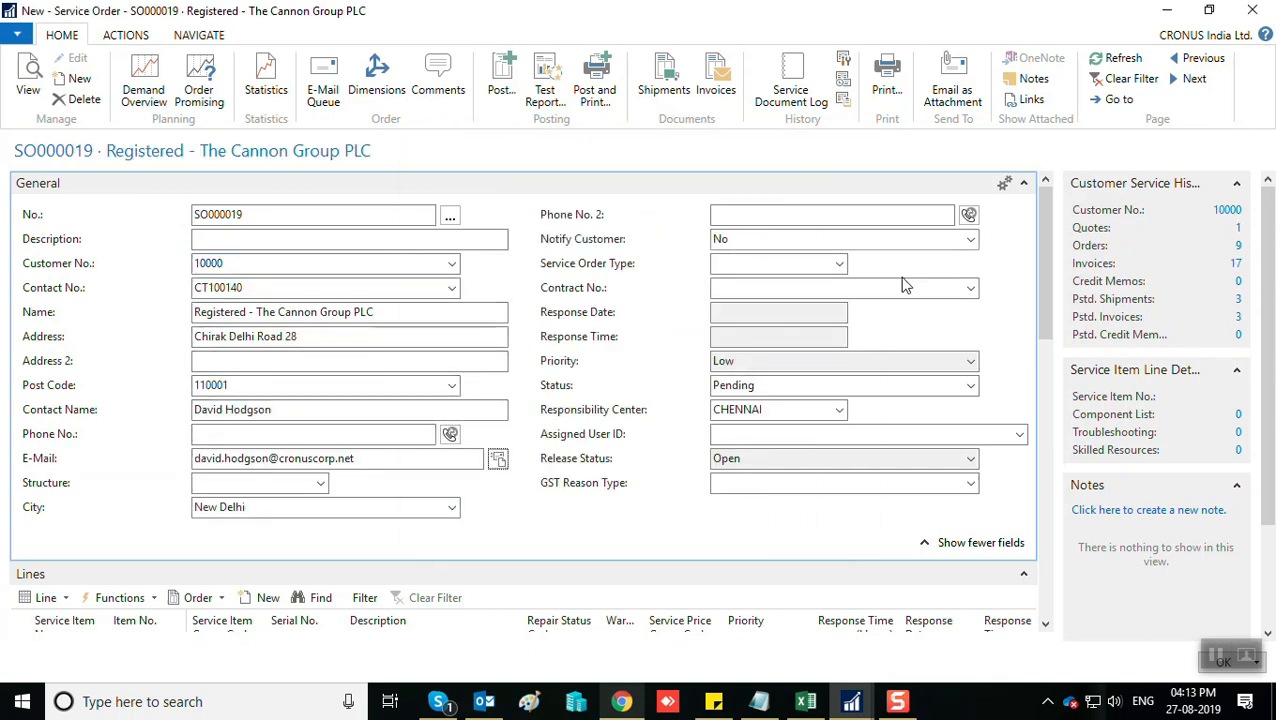
Set the order's customer notification to By E-Mail and collapse the General section.
left_click(972, 241)
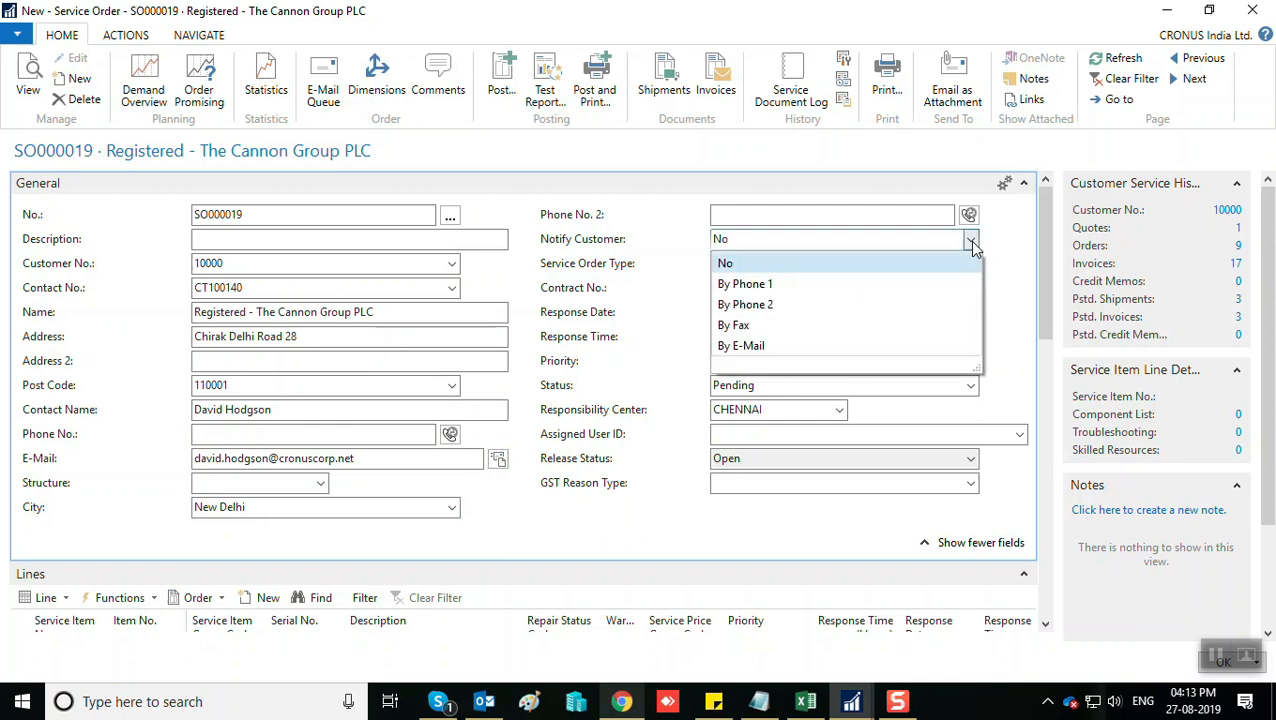
left_click(735, 343)
key("Tab")
key("Tab")
key("Tab")
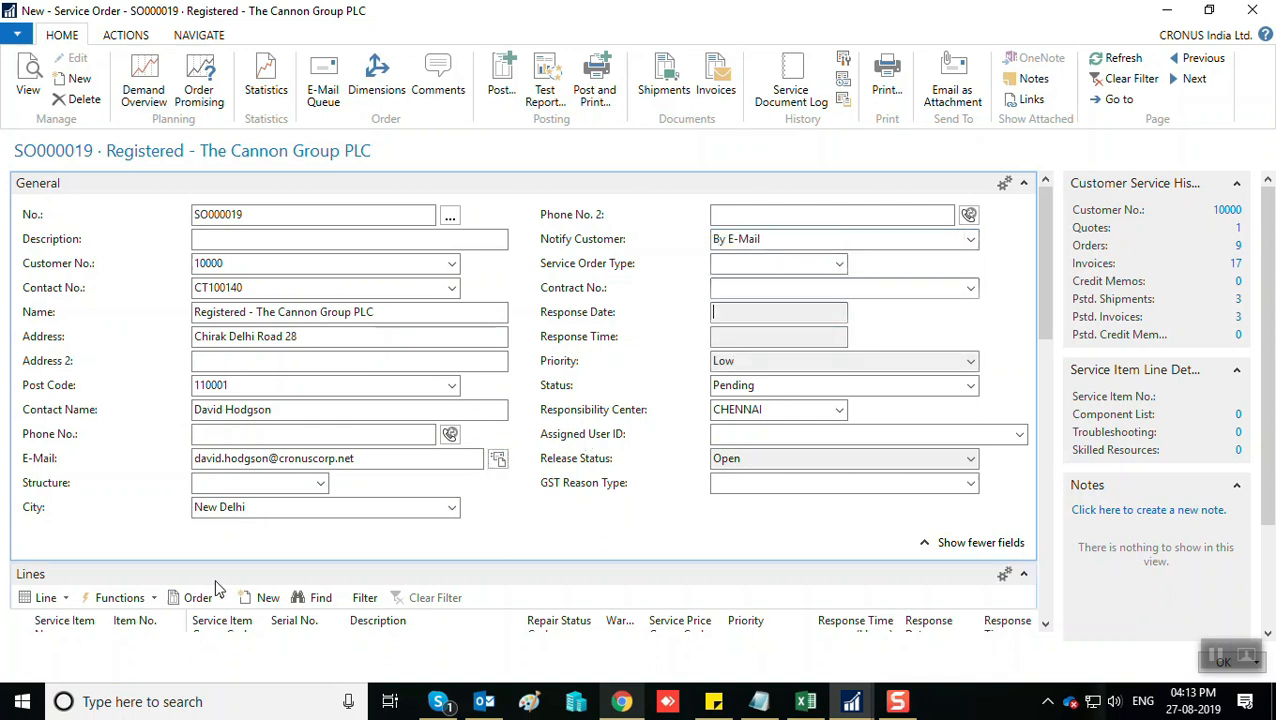
left_click(1025, 185)
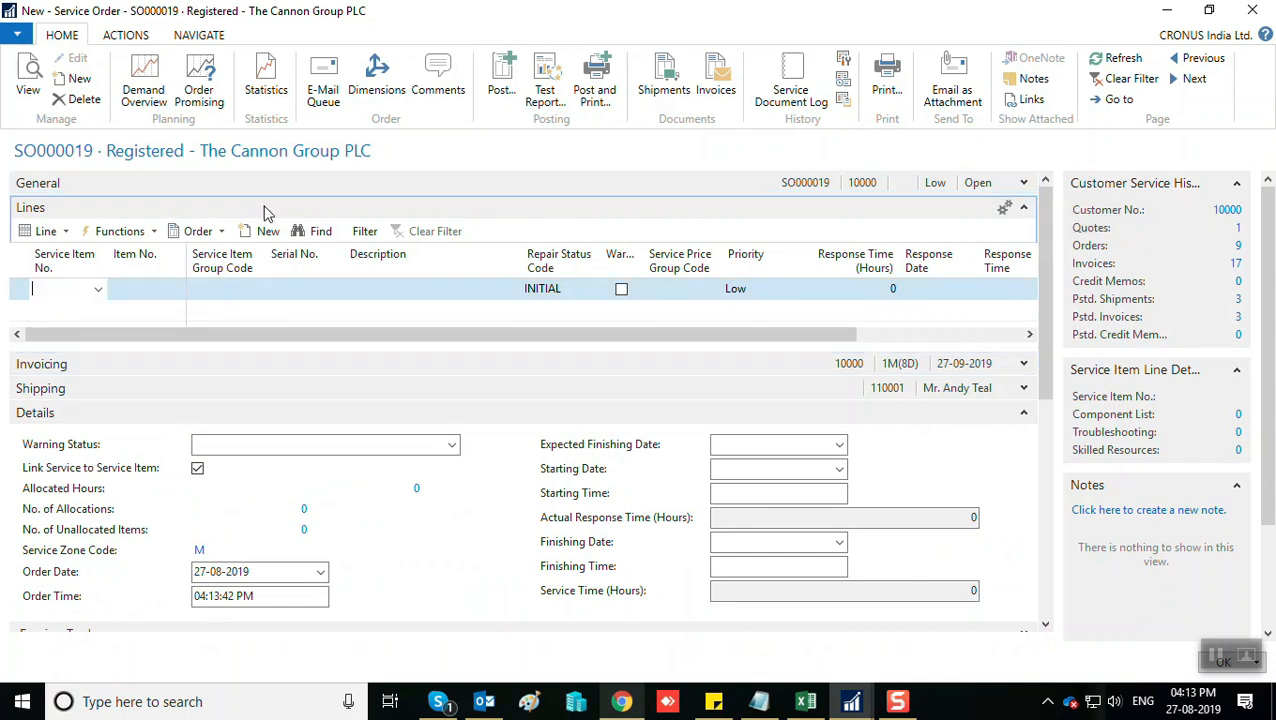
Replace the contact e-mail in the order's General section with another e-mail address, and collapse the section again.
left_click(317, 183)
left_click_drag(362, 458, 6, 466)
key("BackSpace")
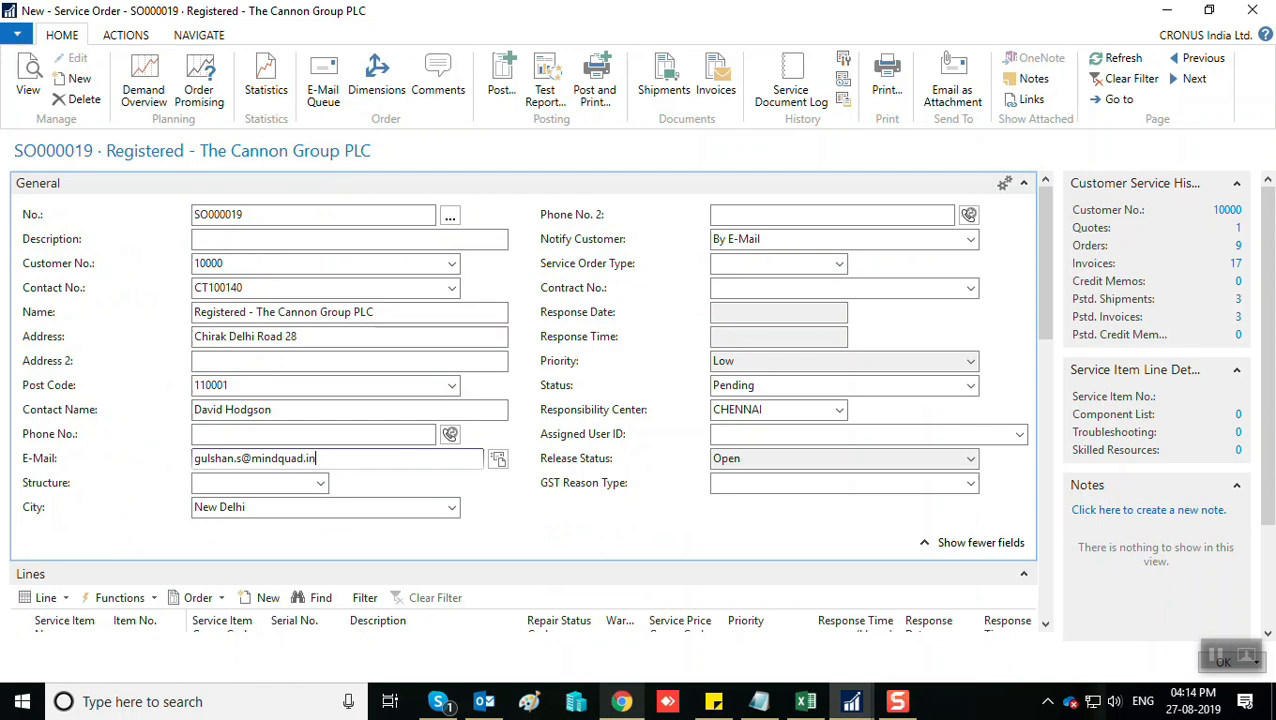
left_click(230, 457)
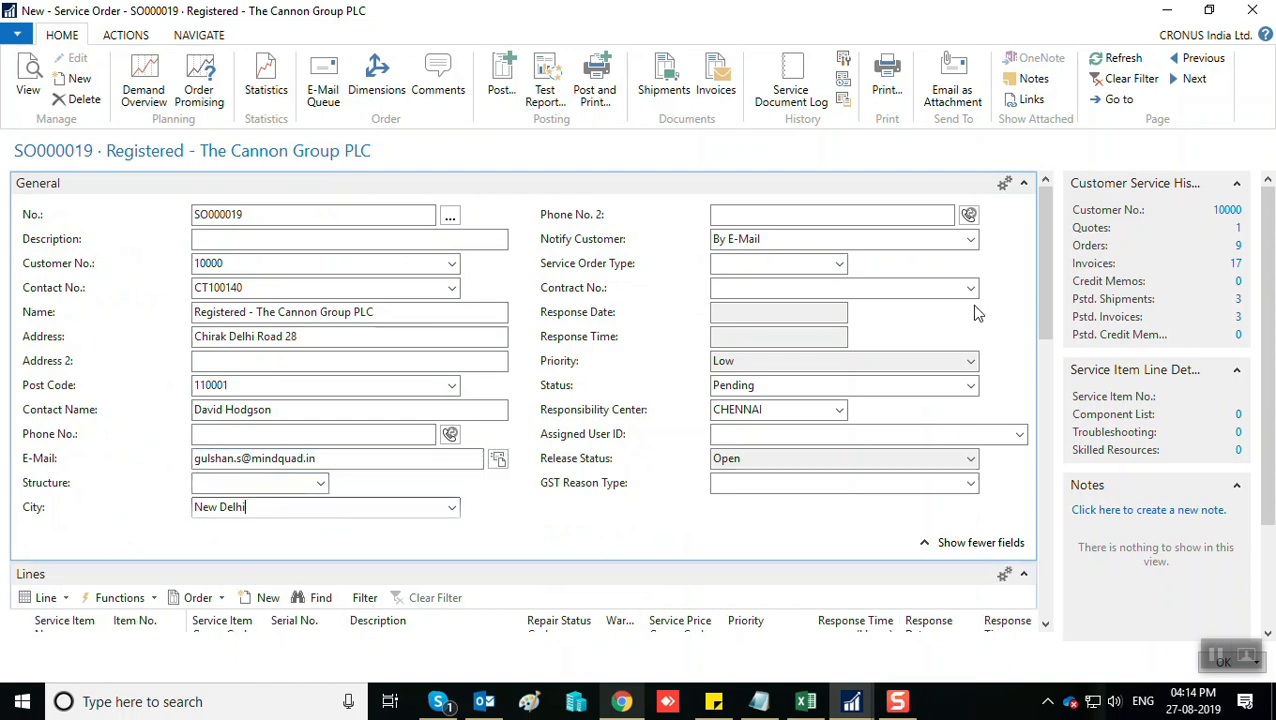
left_click(1024, 183)
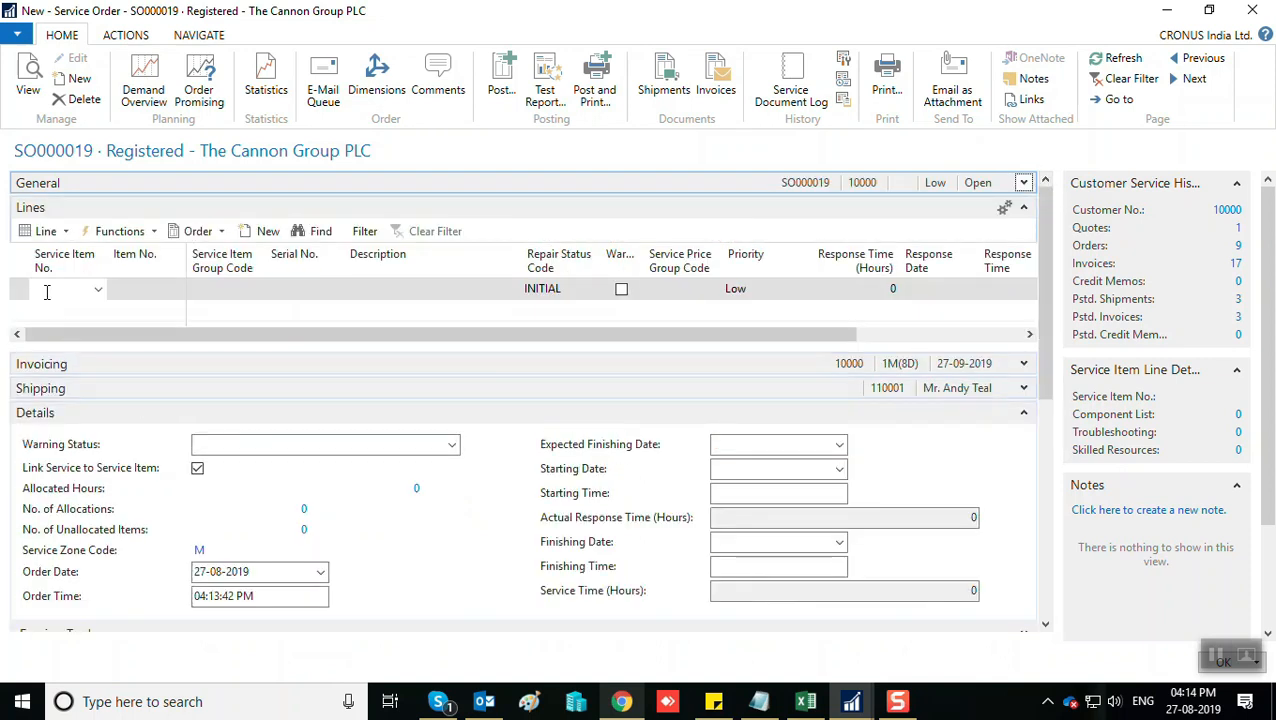
Add the service item Laptop ProBook 4540s - 24082019 to the service order's first line.
left_click(99, 292)
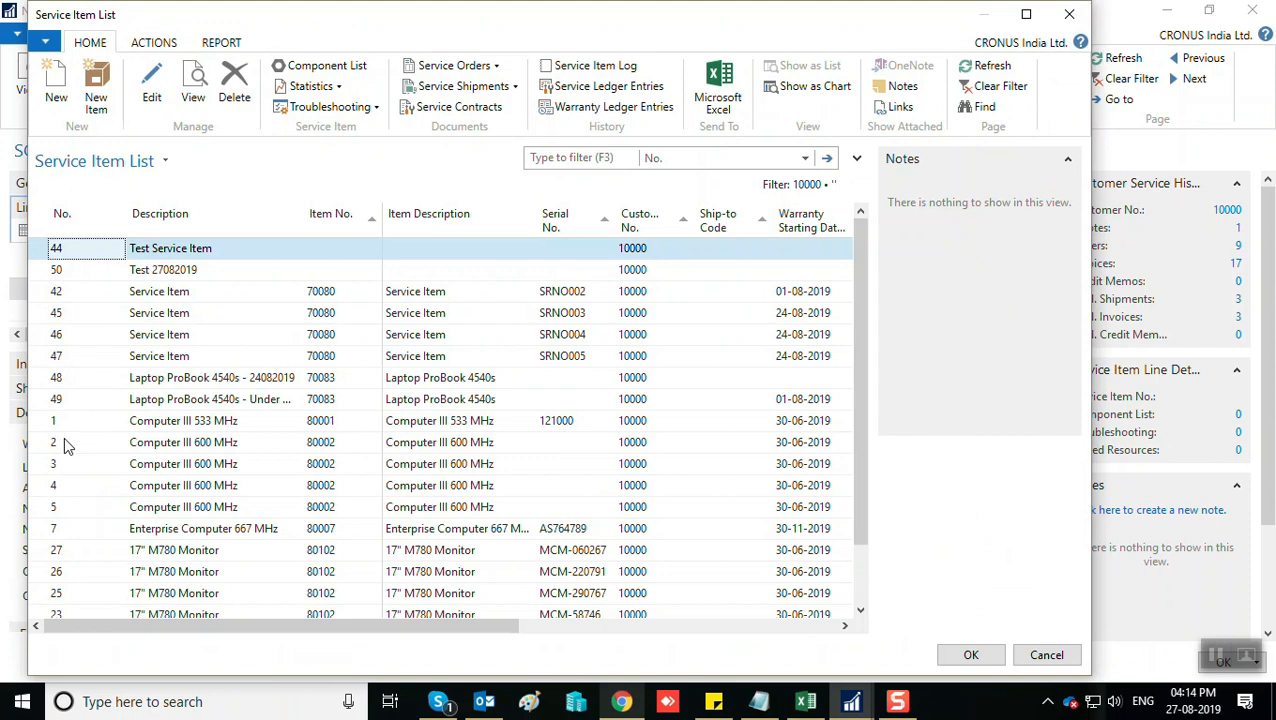
left_click(65, 377)
left_click(963, 653)
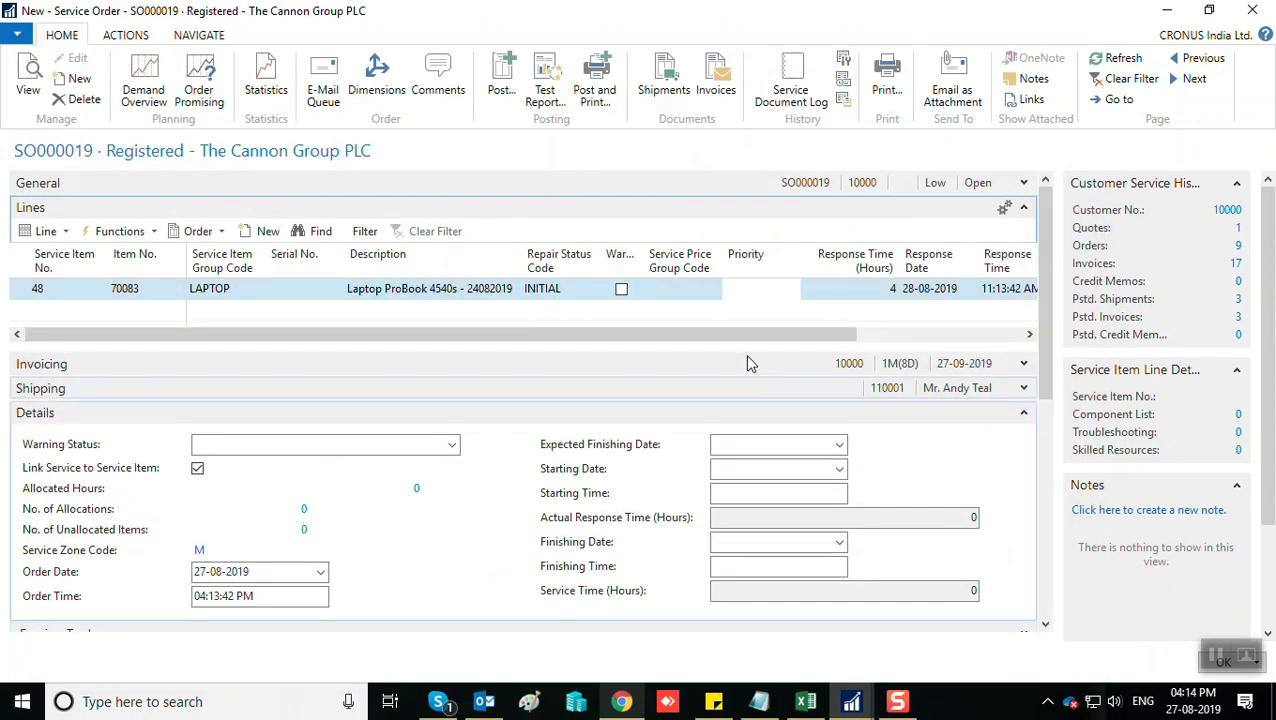
left_click_drag(758, 334, 945, 338)
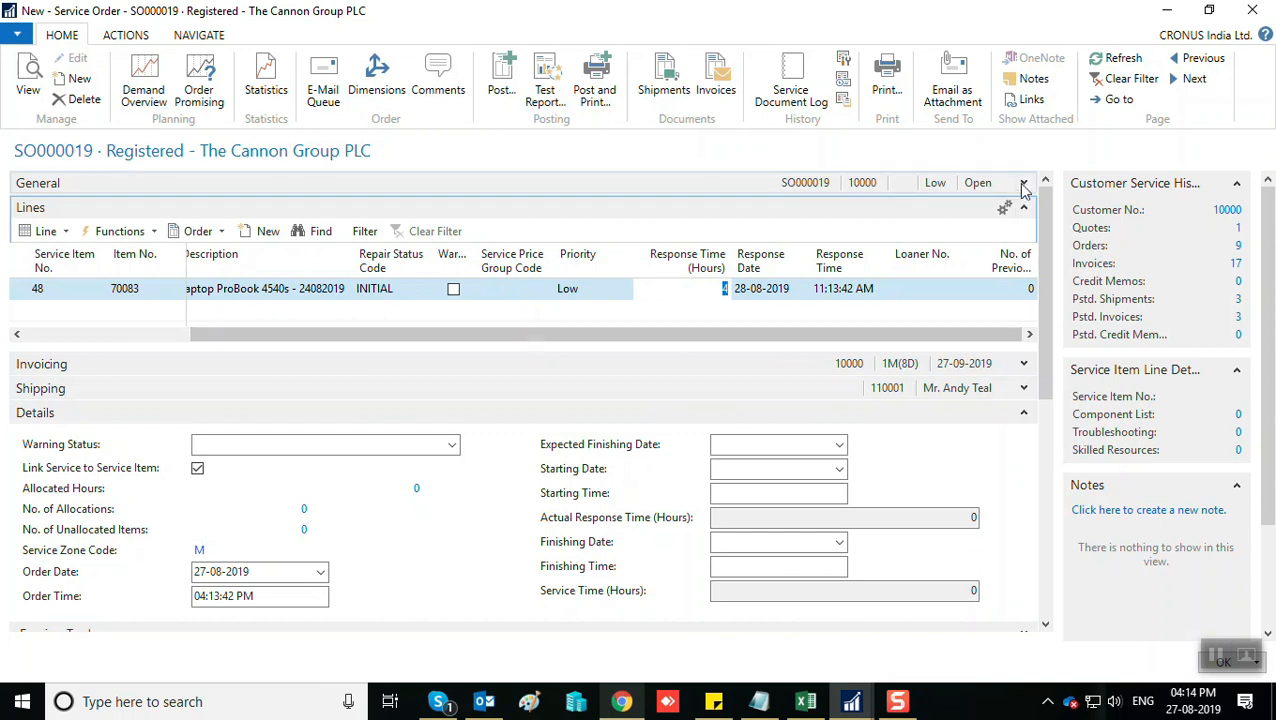
Expand the order's General section and try to set the status to Finished.
left_click(1023, 183)
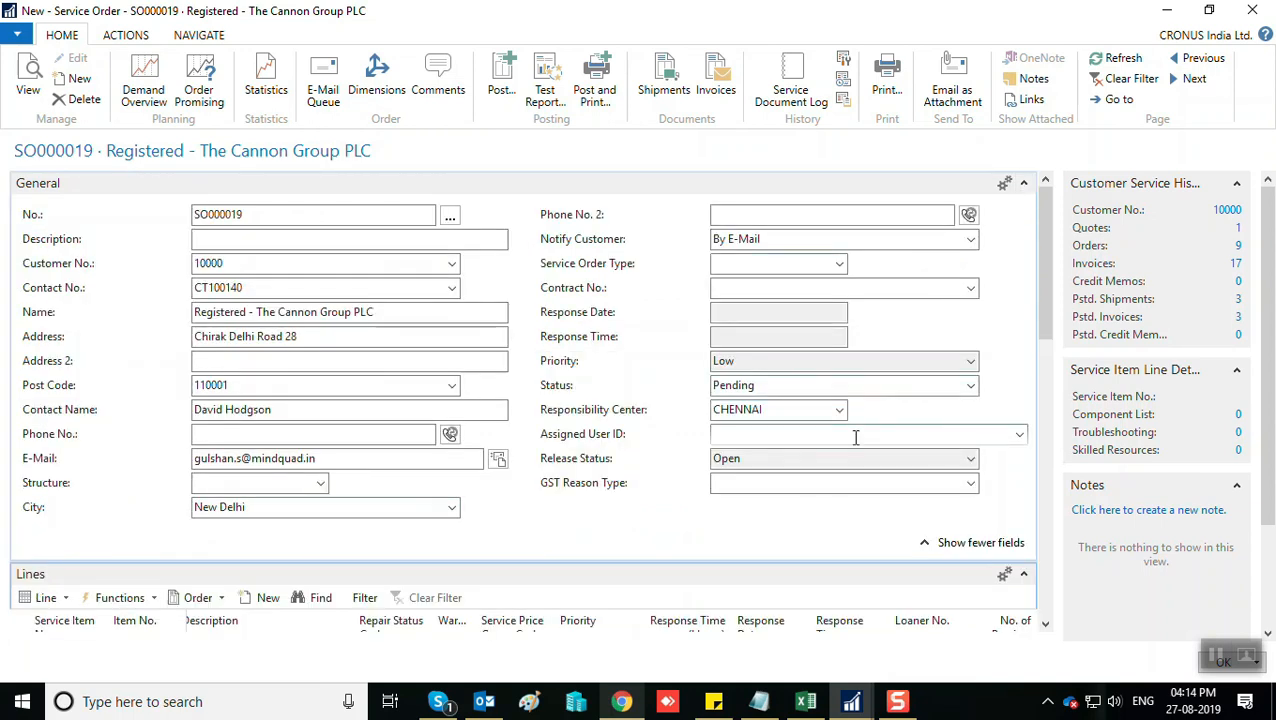
left_click(970, 388)
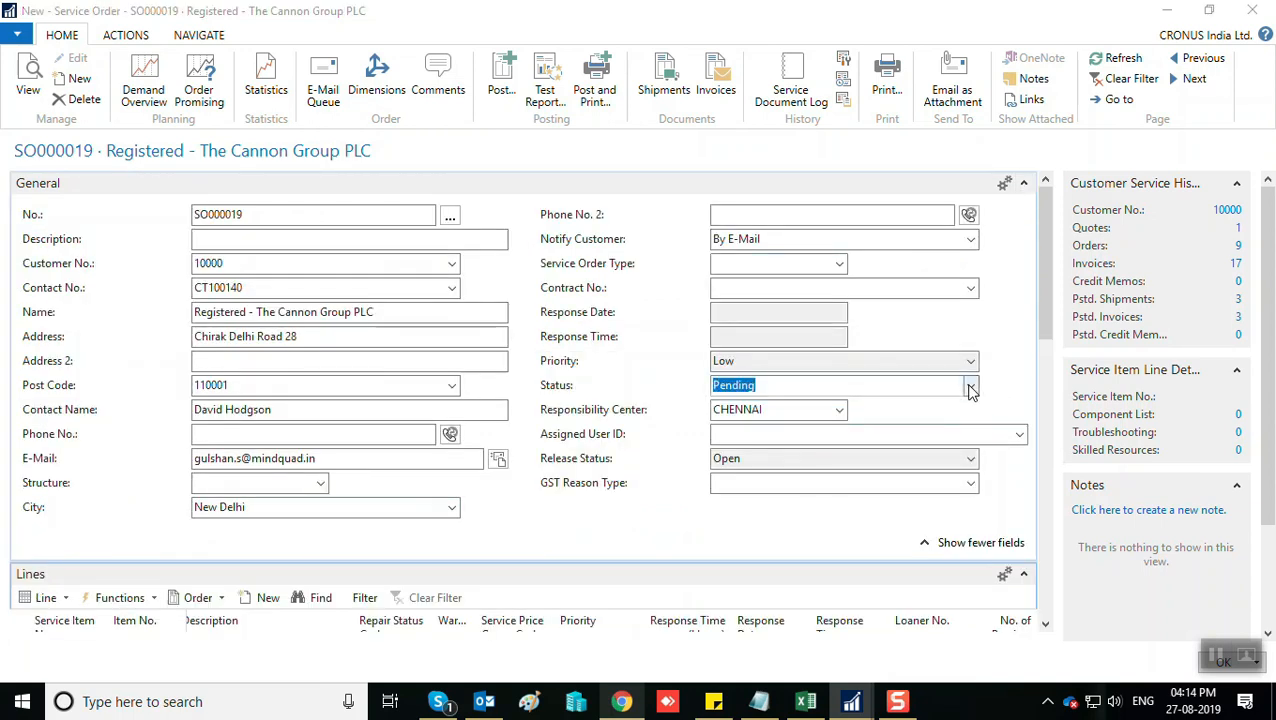
left_click(760, 453)
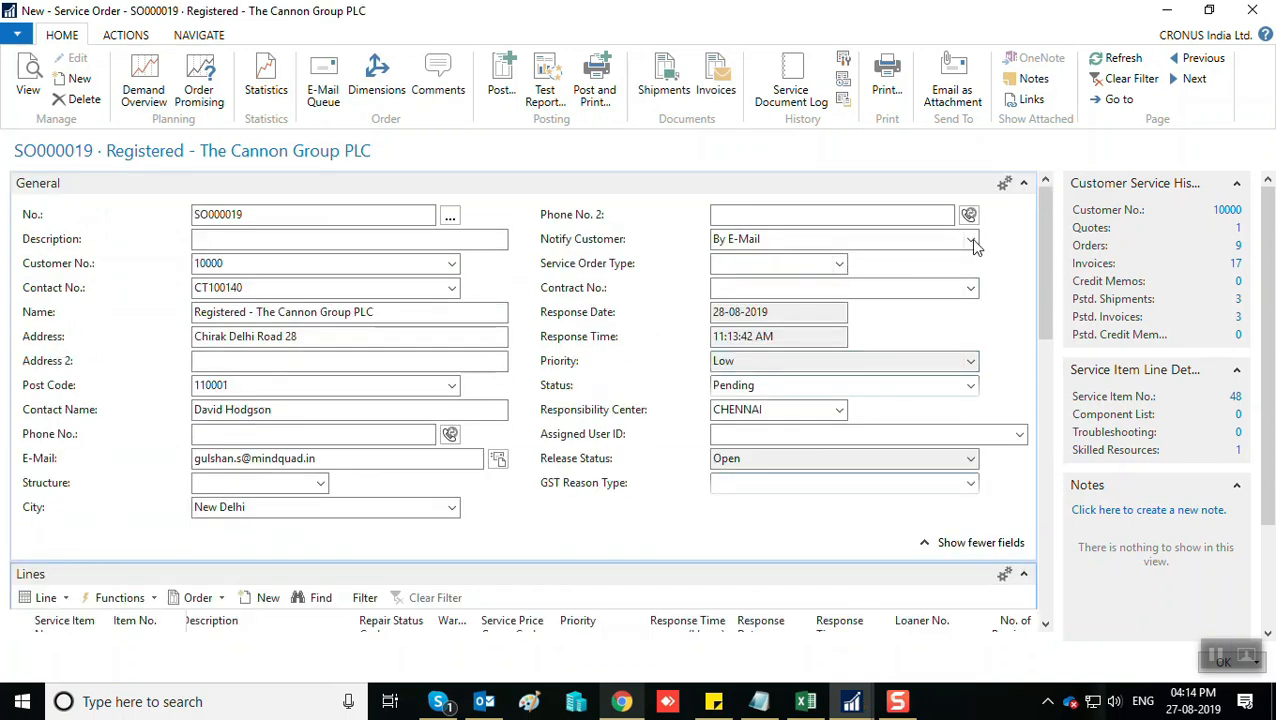
Set the order's service order type to HARDWARE.
left_click(974, 241)
left_click(1046, 274)
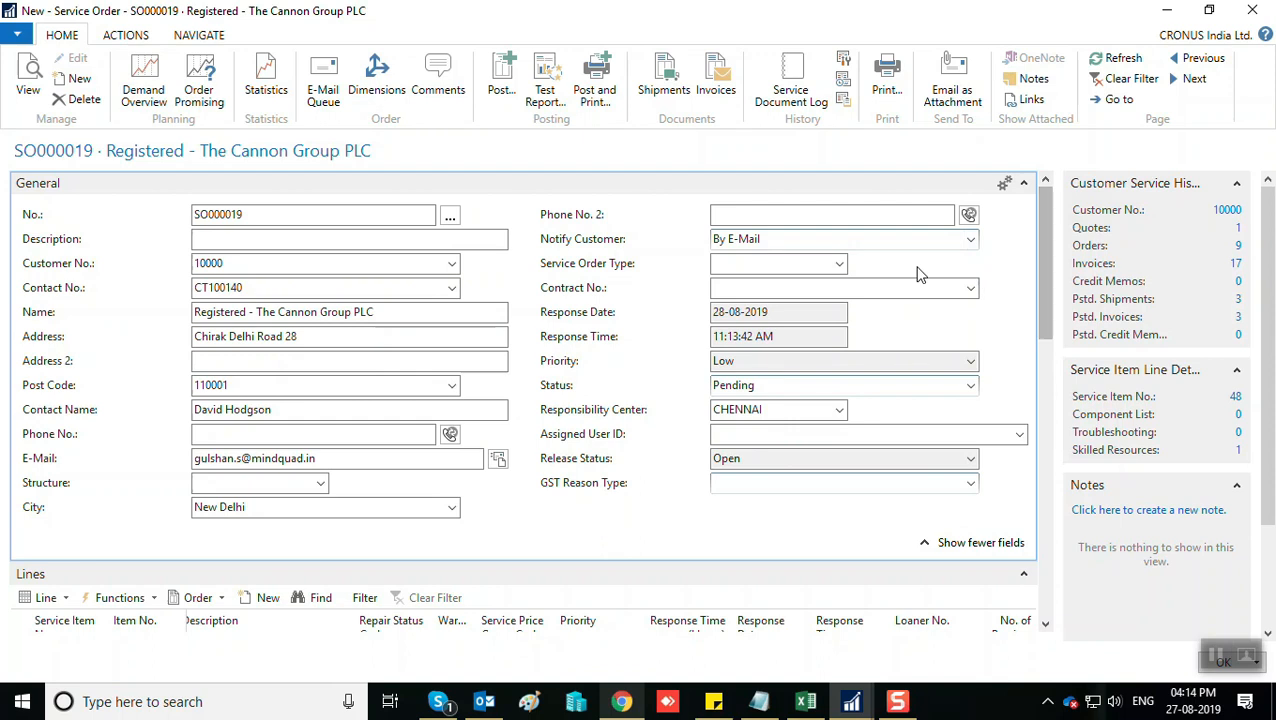
left_click(840, 265)
left_click(736, 323)
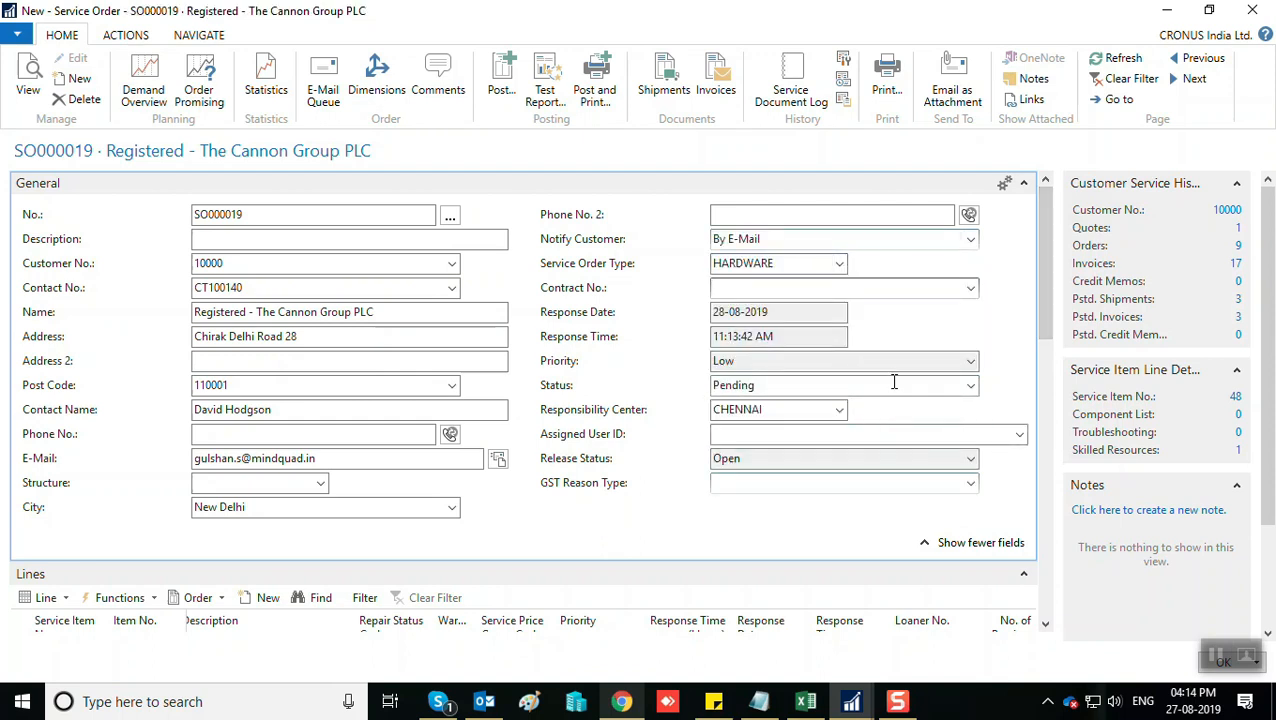
Set the service order's status to Finished and acknowledge the customer notification message.
left_click(970, 386)
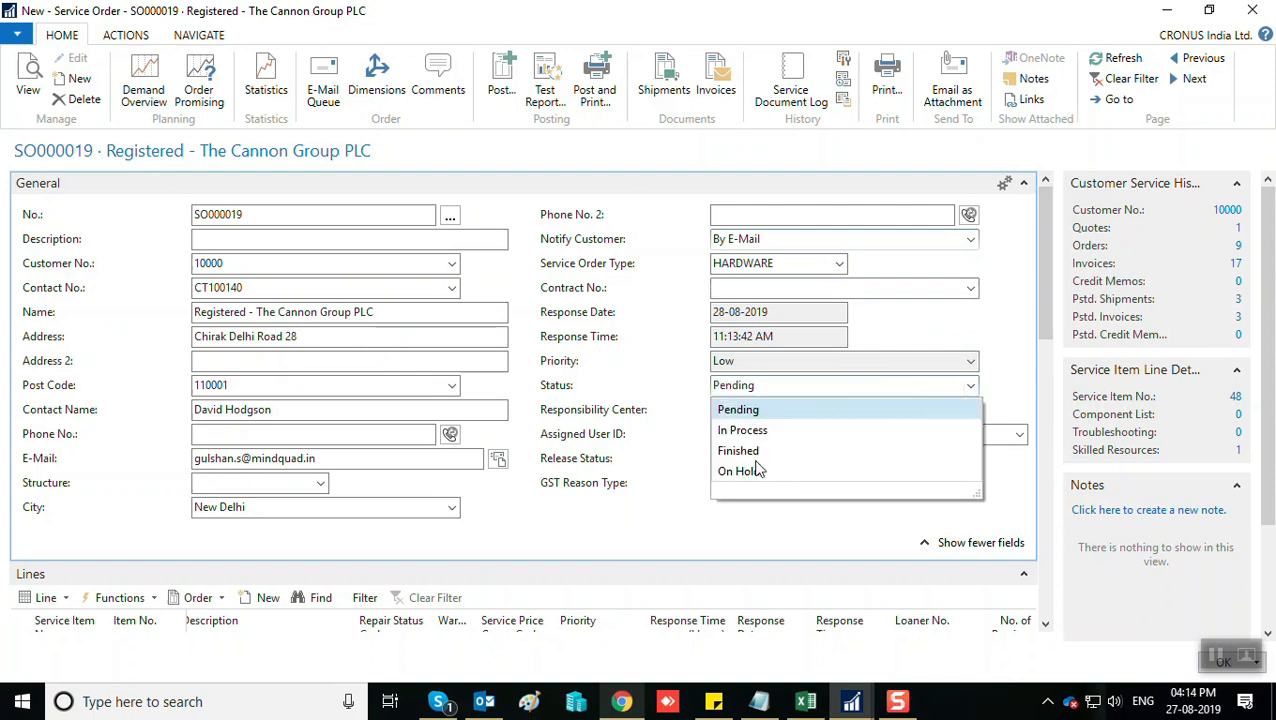
left_click(752, 452)
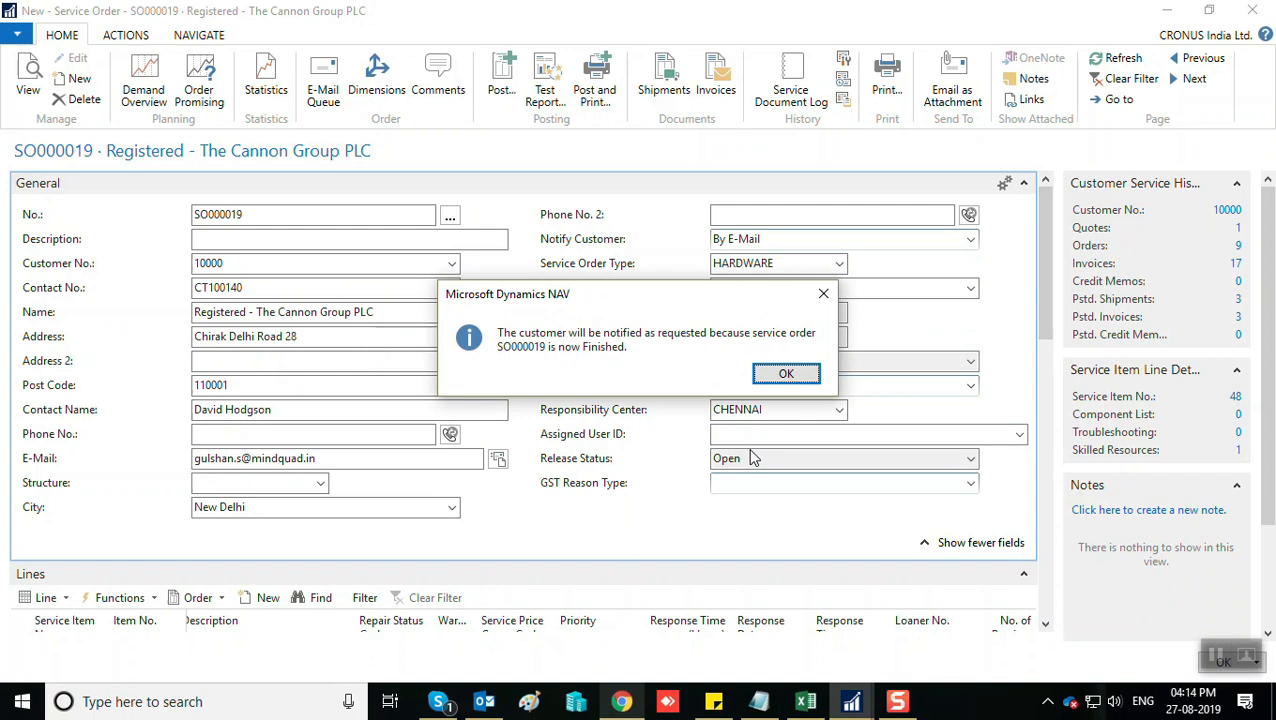
left_click(781, 374)
left_click(759, 384)
left_click(767, 410)
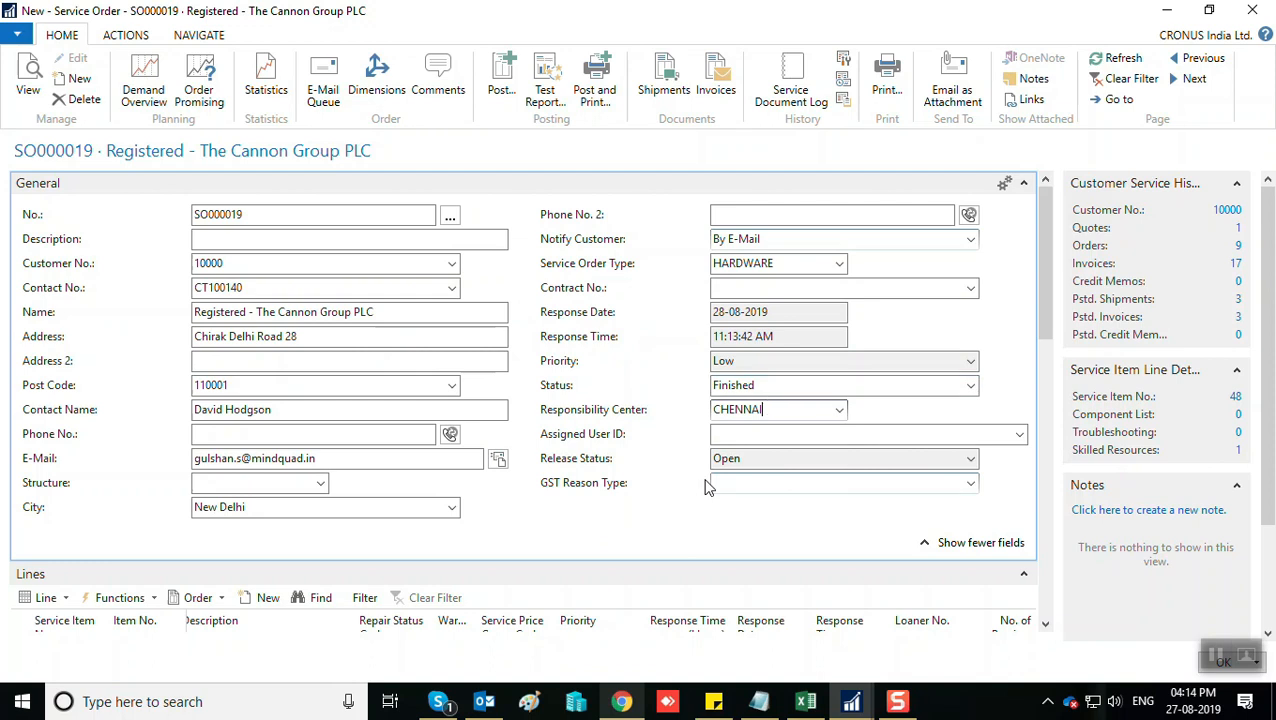
Switch to Outlook and read an e-mail notifying the customer that a service order has been finished.
left_click(484, 701)
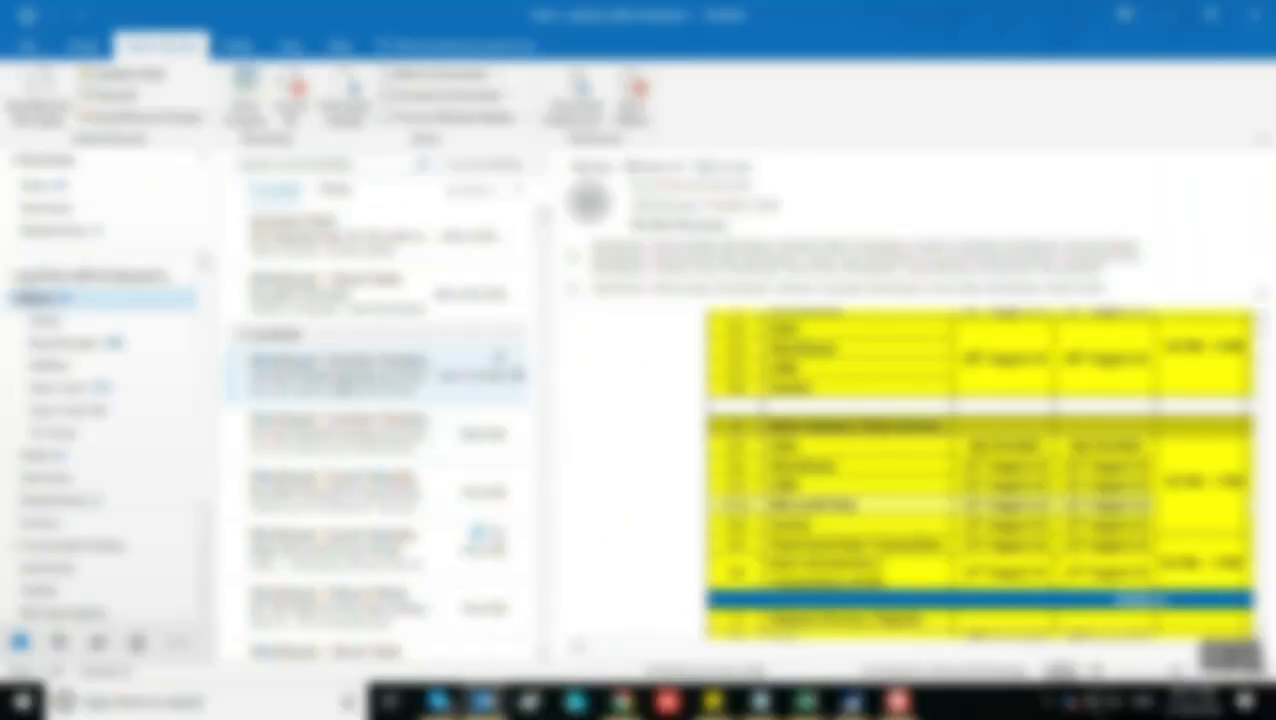
left_click(404, 394)
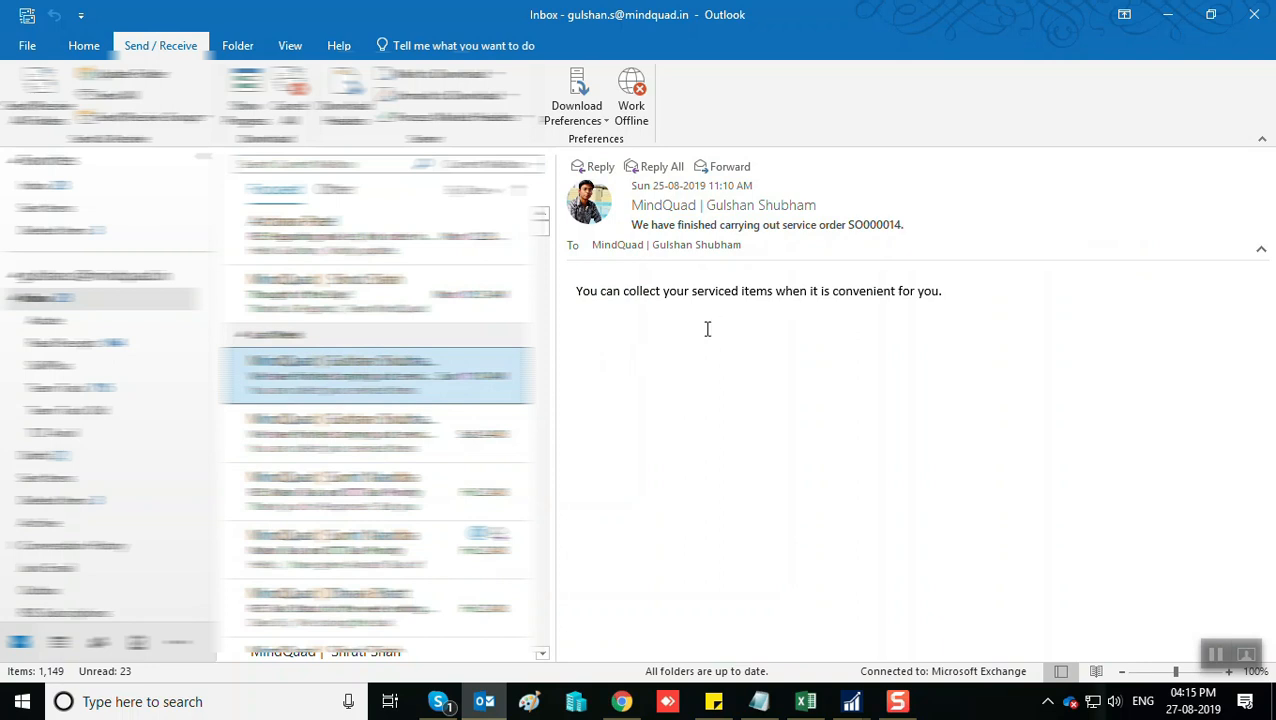
left_click_drag(925, 296, 544, 288)
left_click(921, 379)
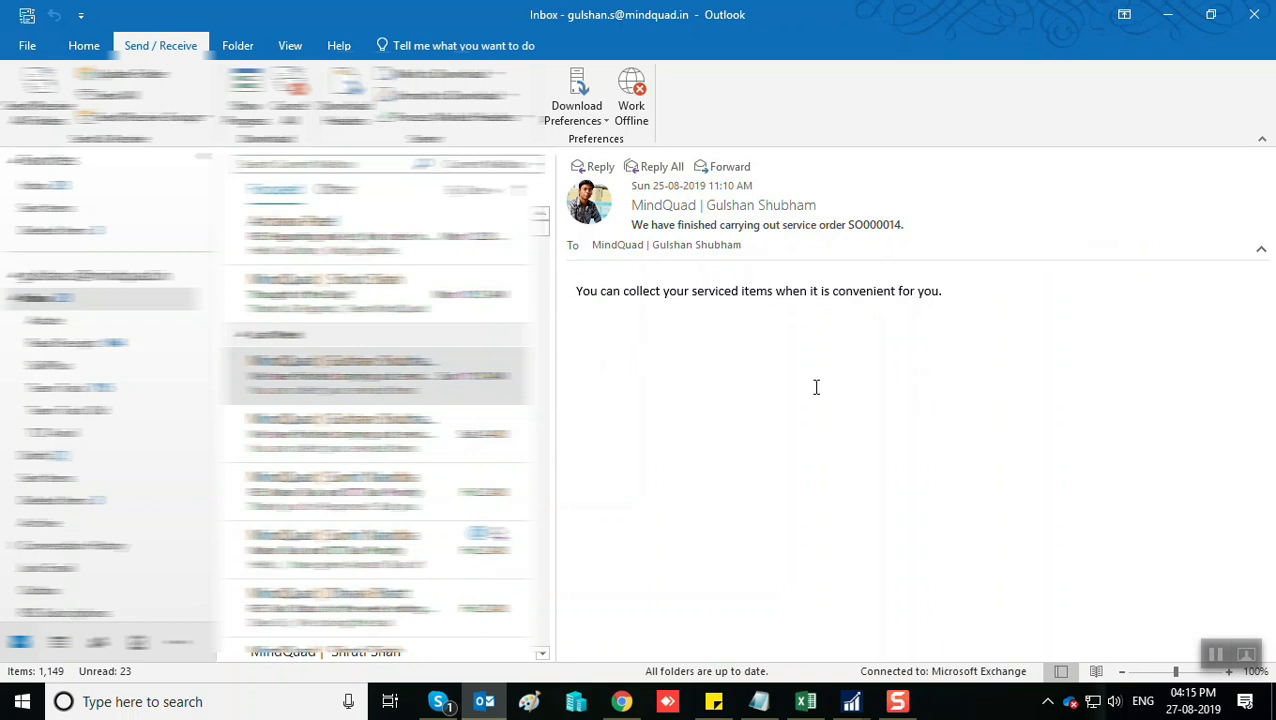
left_click(485, 701)
key("alt+Tab")
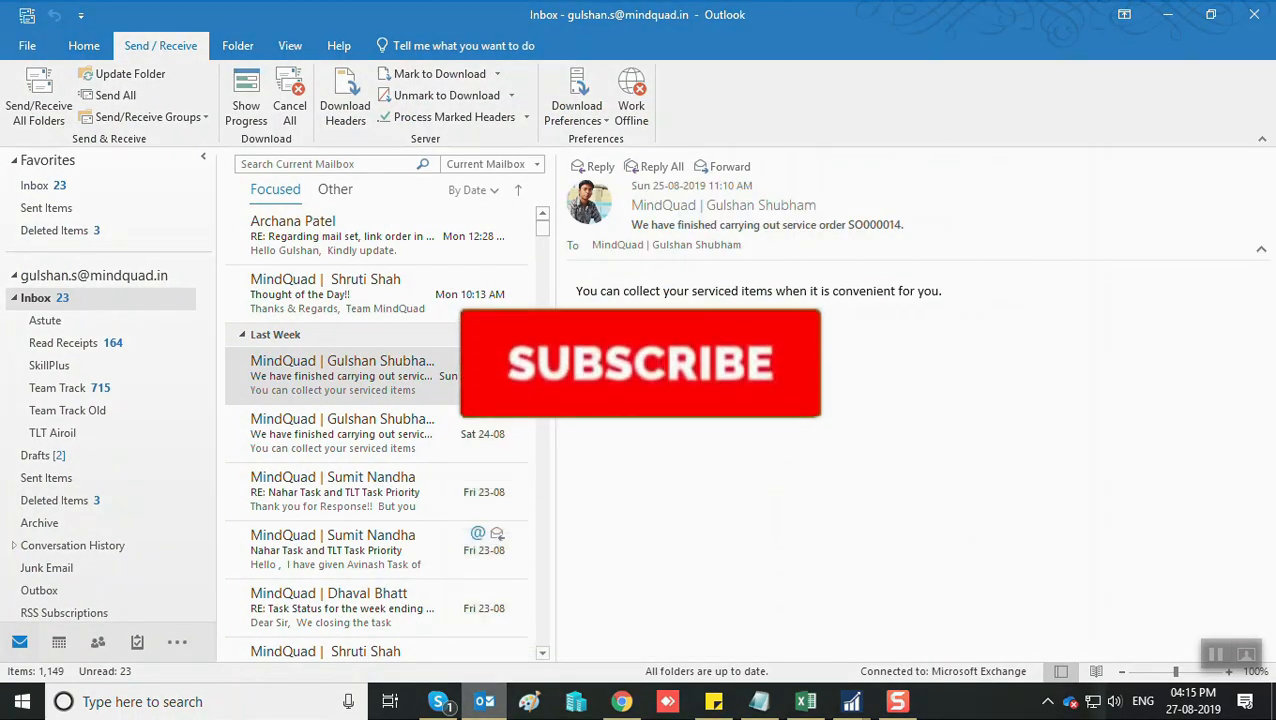